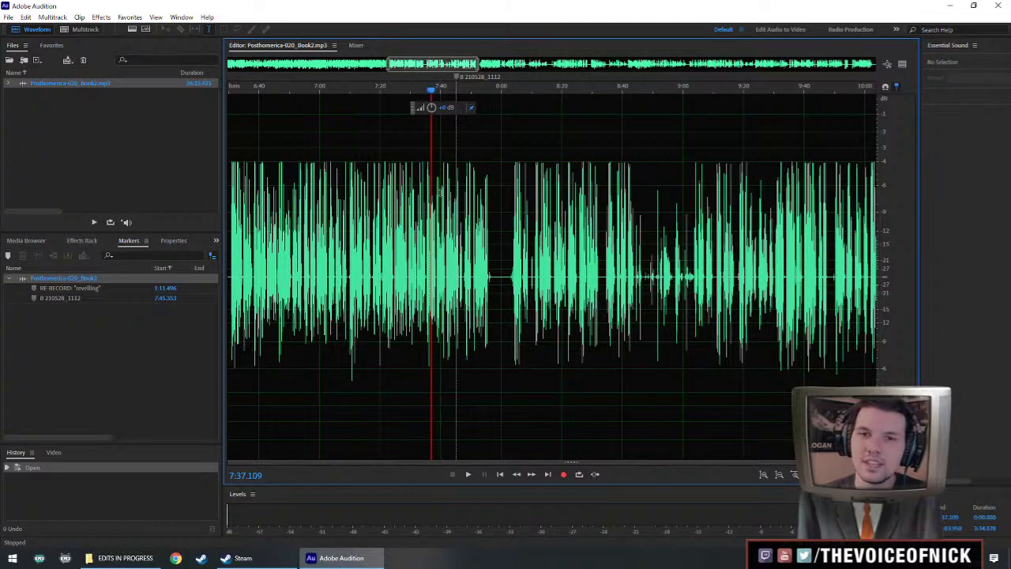
Play the recording from about 7:37.5 and delete the "B 210528_1112" marker.
left_click(427, 175)
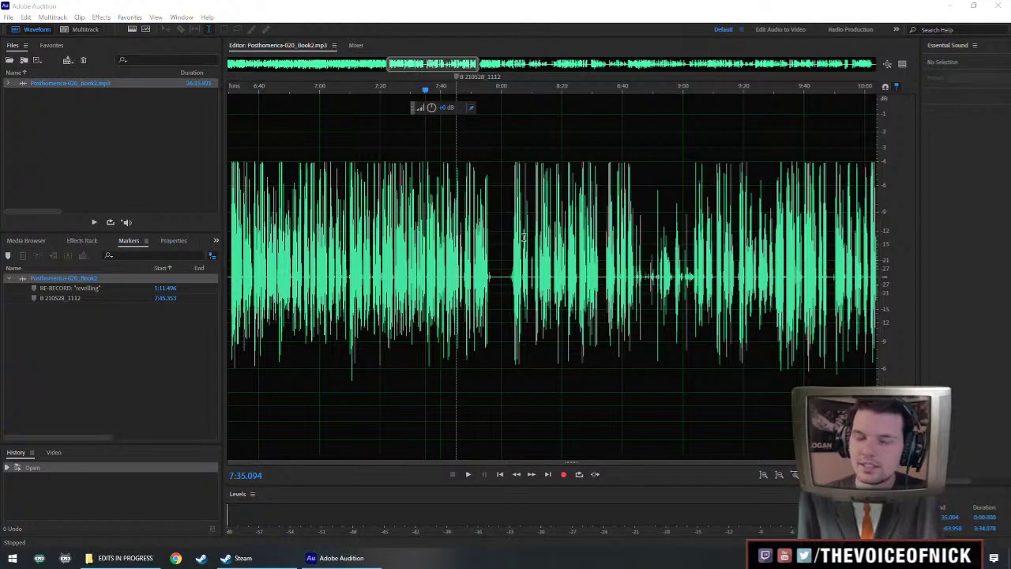
scroll(436, 245, "up", 3)
left_click(428, 256)
key("space")
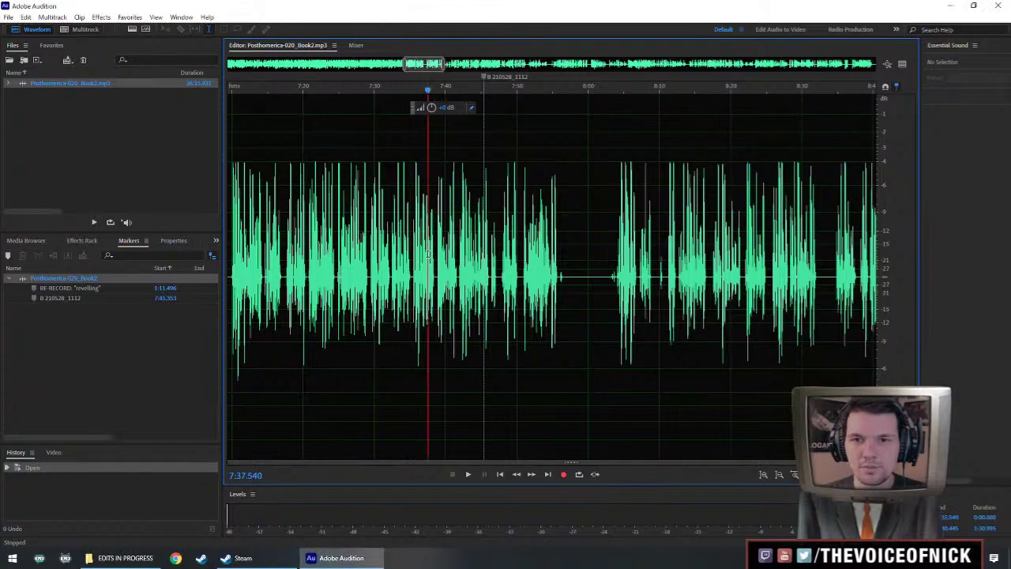
scroll(451, 270, "up", 1)
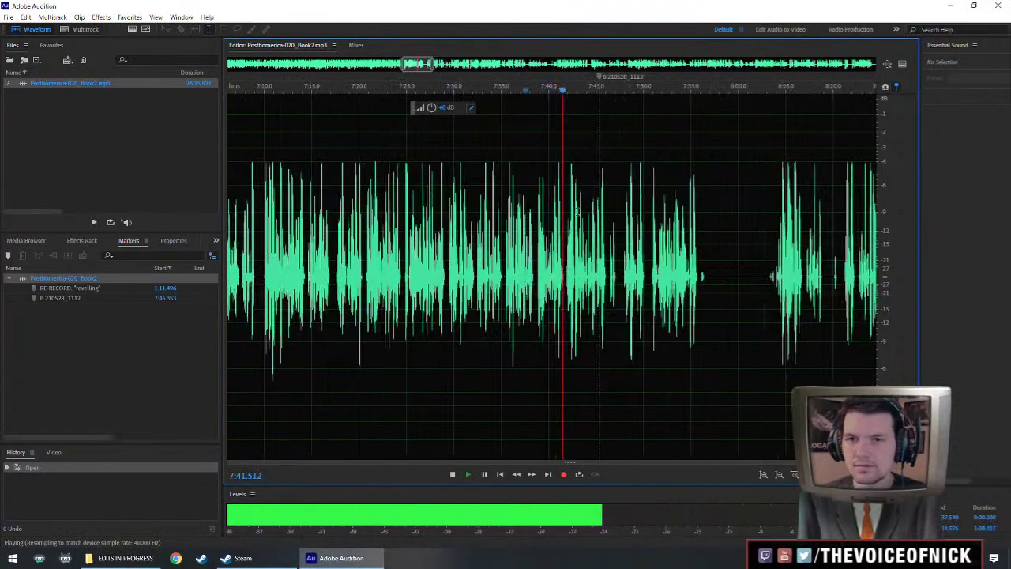
right_click(492, 75)
left_click(528, 81)
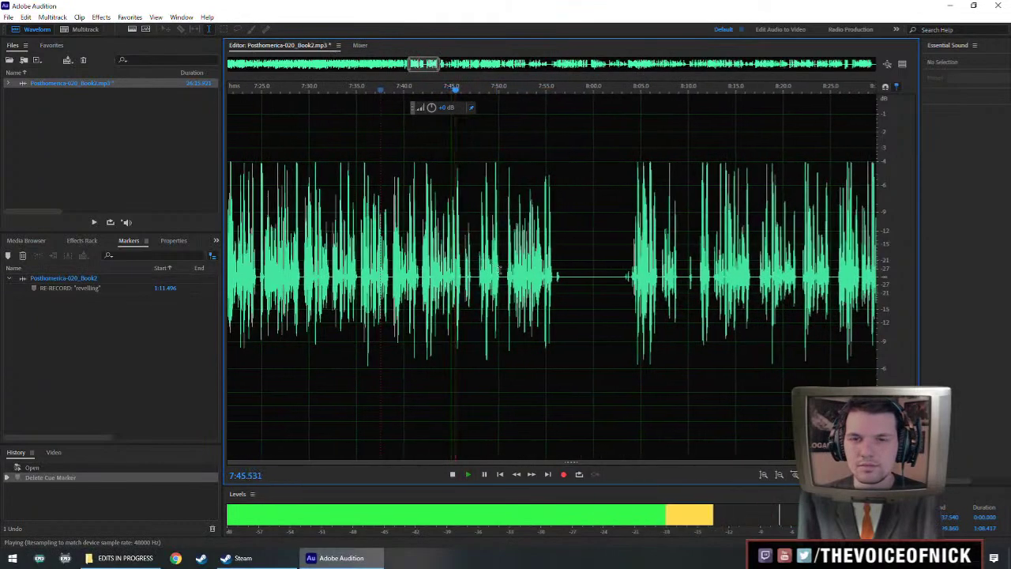
Listen to the takes starting at about 8:04, 7:48 and 7:43 to locate the repeated line.
scroll(498, 267, "up", 2)
left_click_drag(745, 280, 615, 272)
left_click(710, 280)
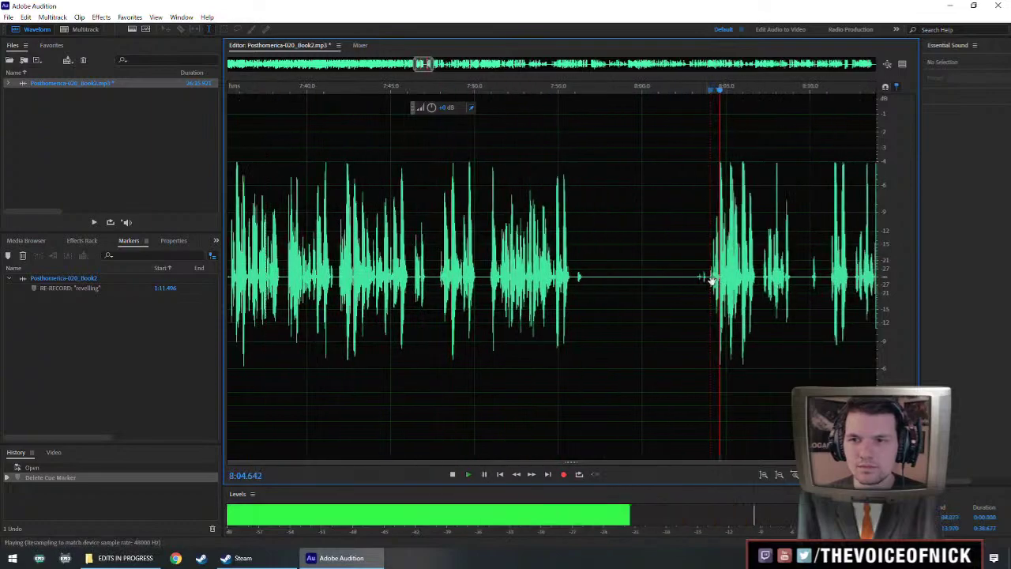
left_click_drag(713, 279, 704, 279)
left_click(474, 279)
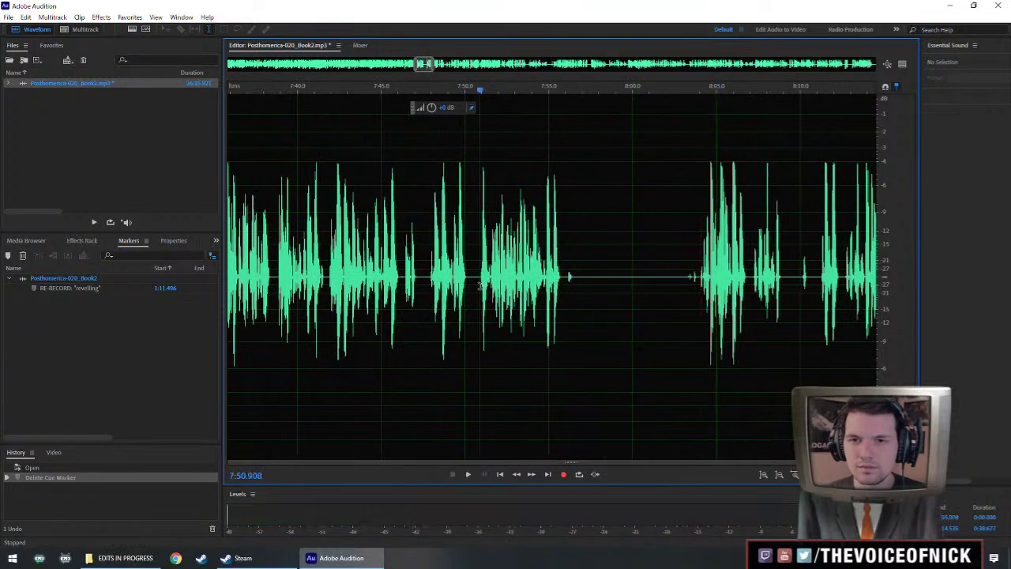
left_click(427, 290)
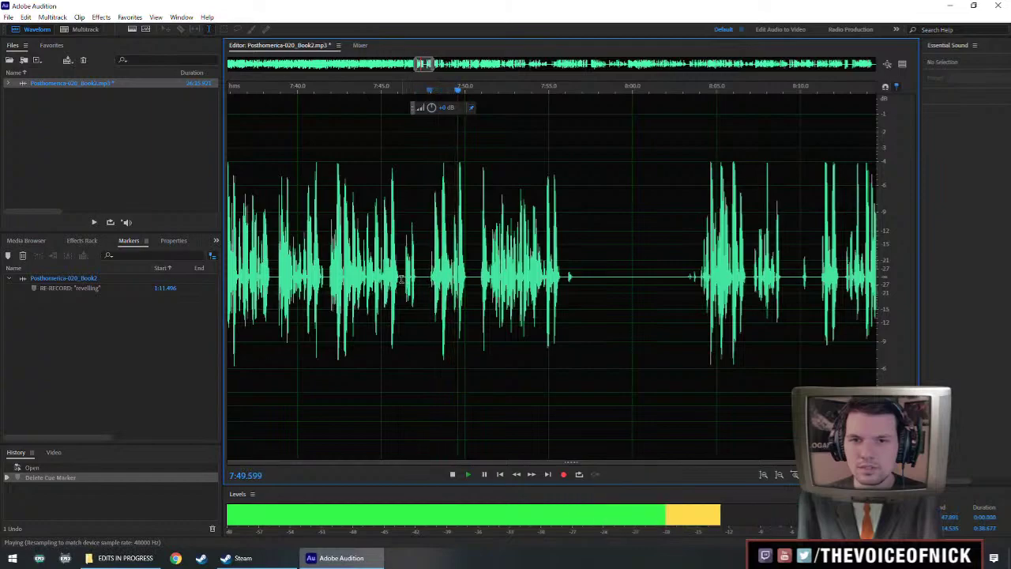
left_click(345, 271)
scroll(439, 284, "up", 3)
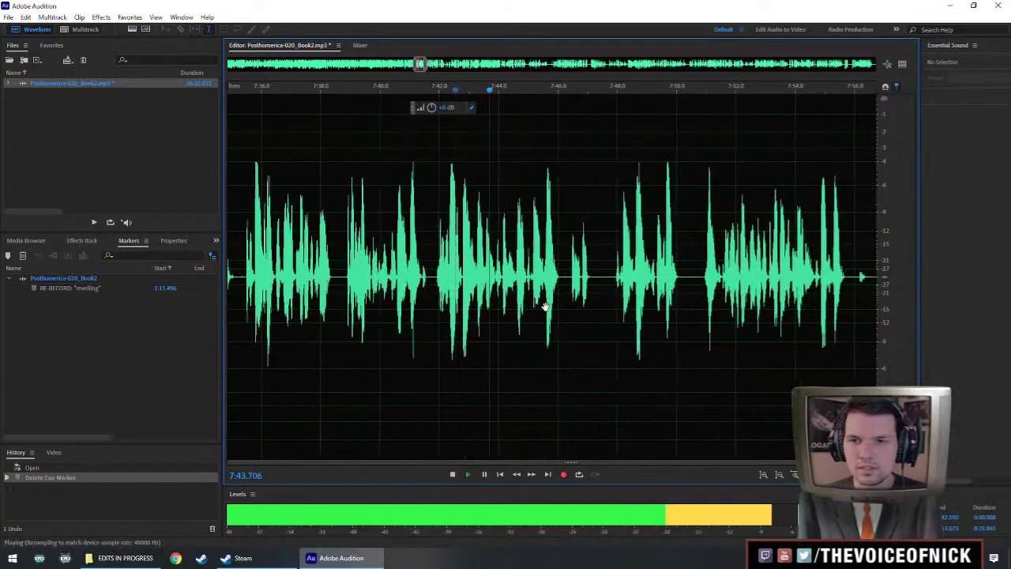
Try deleting the audio from about 7:45.15 to 7:48.15, listen to the join, and undo the deletion.
key("space")
mouse_move(531, 302)
left_mouse_down()
mouse_move(632, 319)
mouse_move(618, 319)
left_mouse_up()
scroll(577, 321, "up", 3)
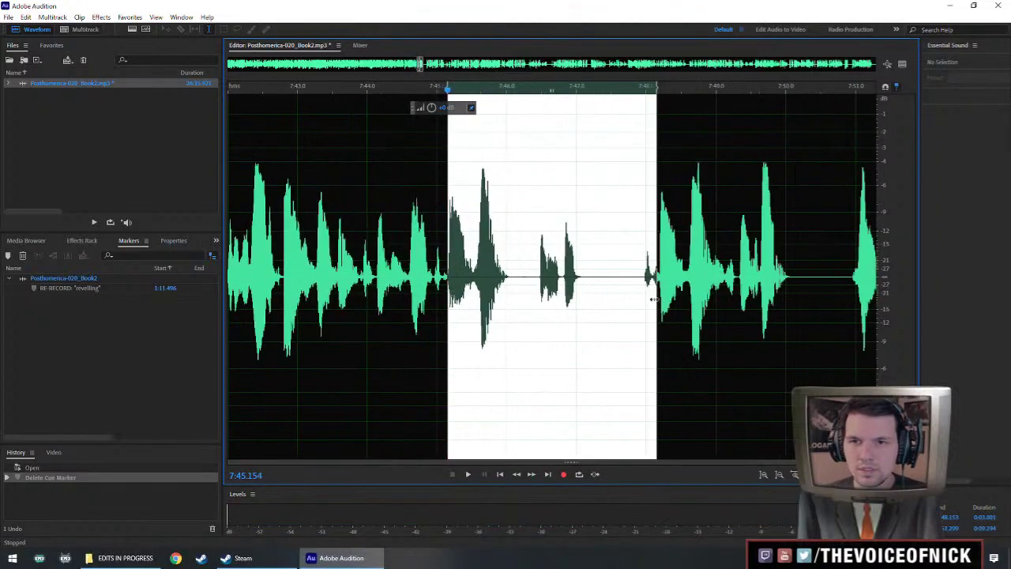
key("Delete")
left_click(435, 286)
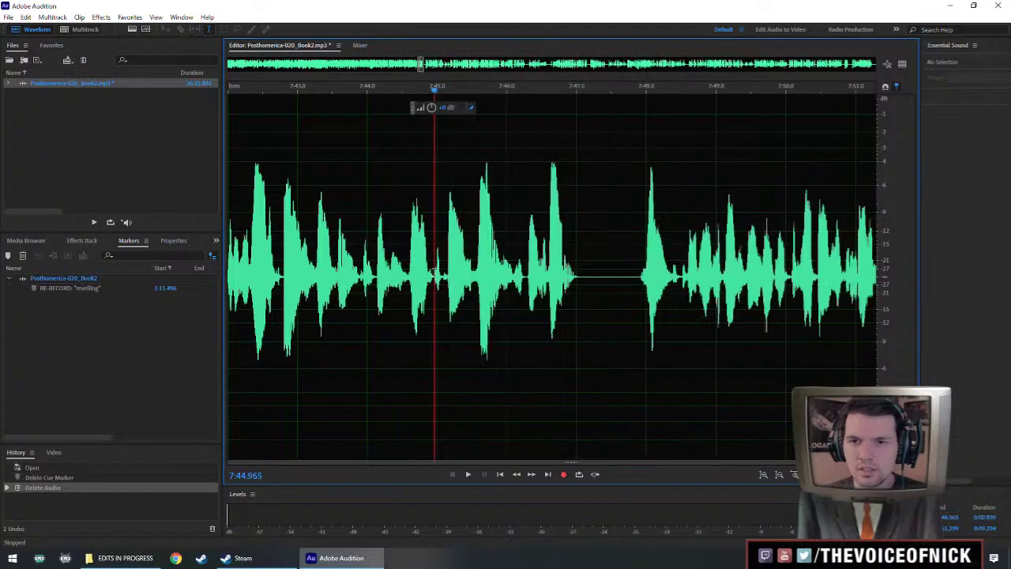
key("space")
left_click(388, 279)
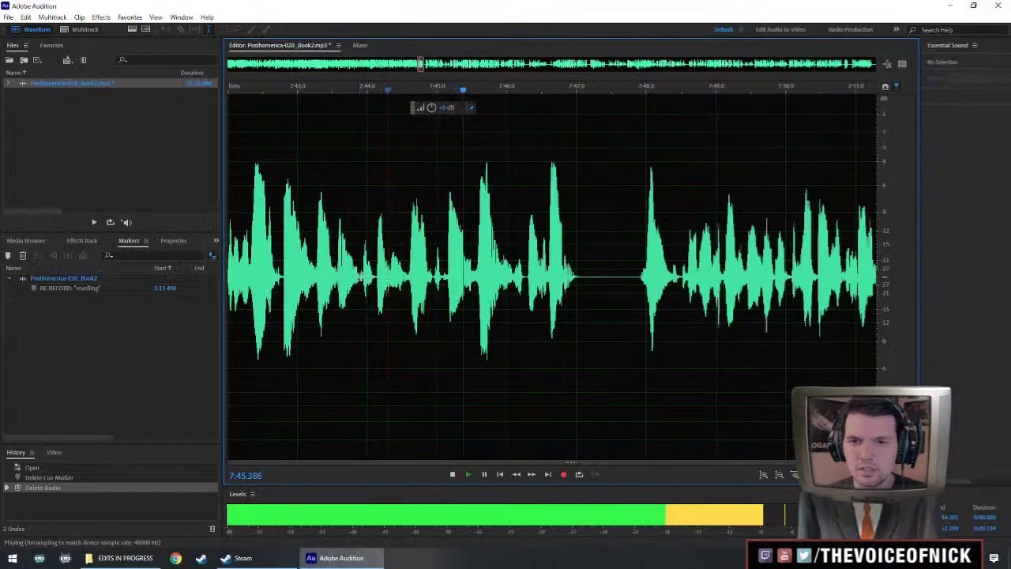
key("space")
key("ctrl+z")
Adjust the selection to about 7:44.97 to 7:47.97, delete that audio, and play back the join.
left_click_drag(447, 297, 434, 297)
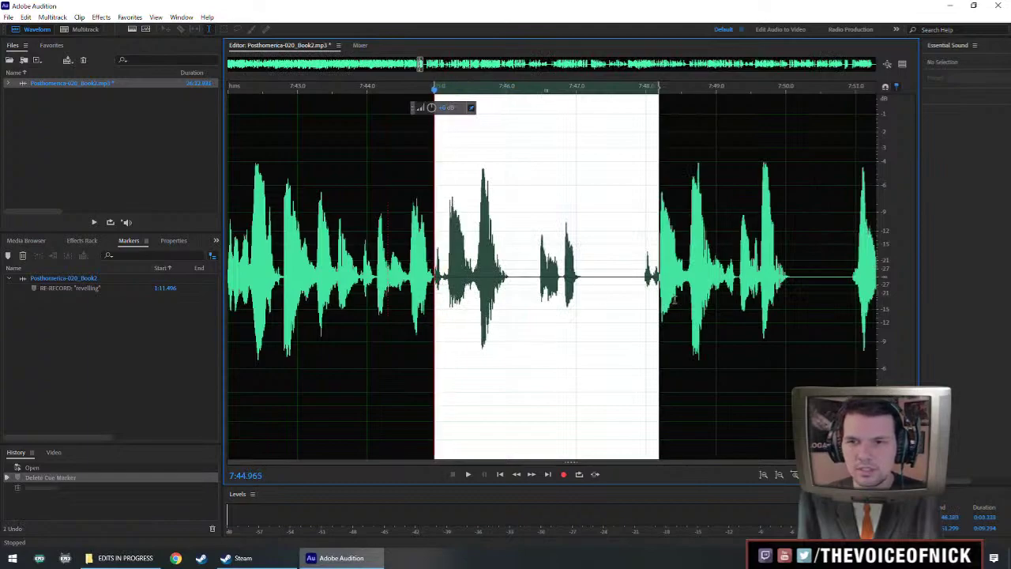
left_click_drag(660, 301, 644, 300)
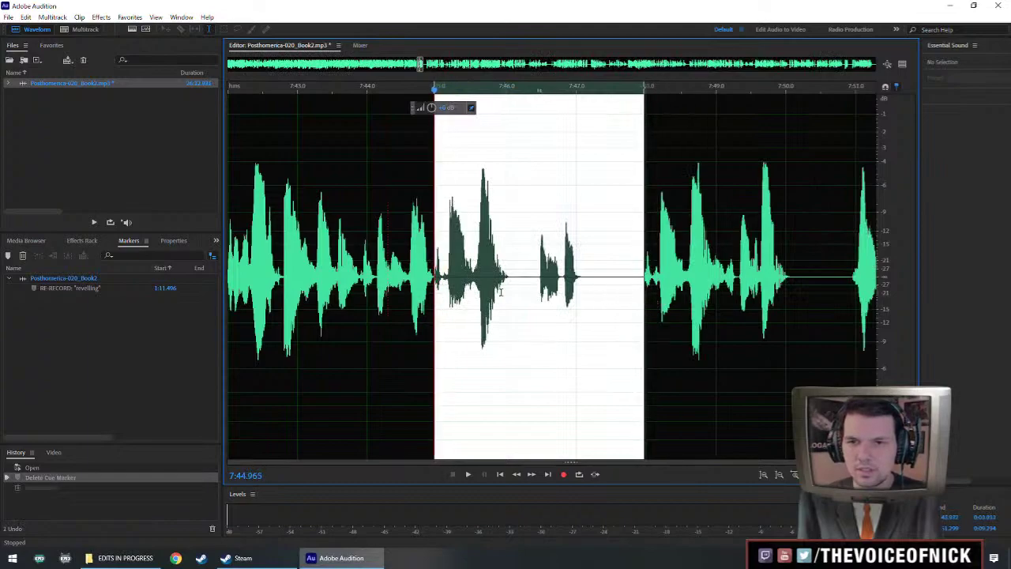
key("Delete")
left_click(311, 268)
key("space")
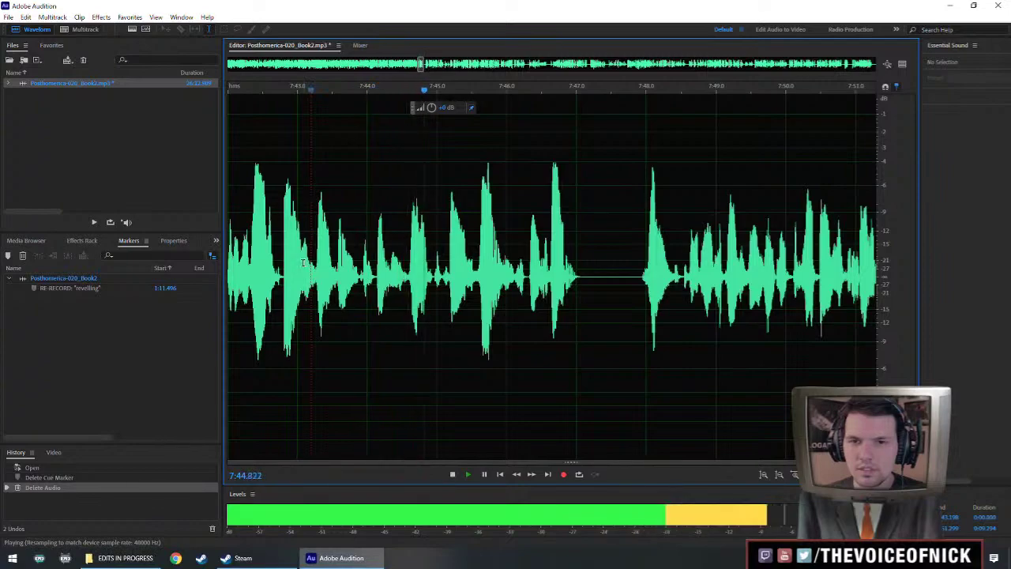
scroll(350, 269, "down", 4)
key("space")
left_click(379, 273)
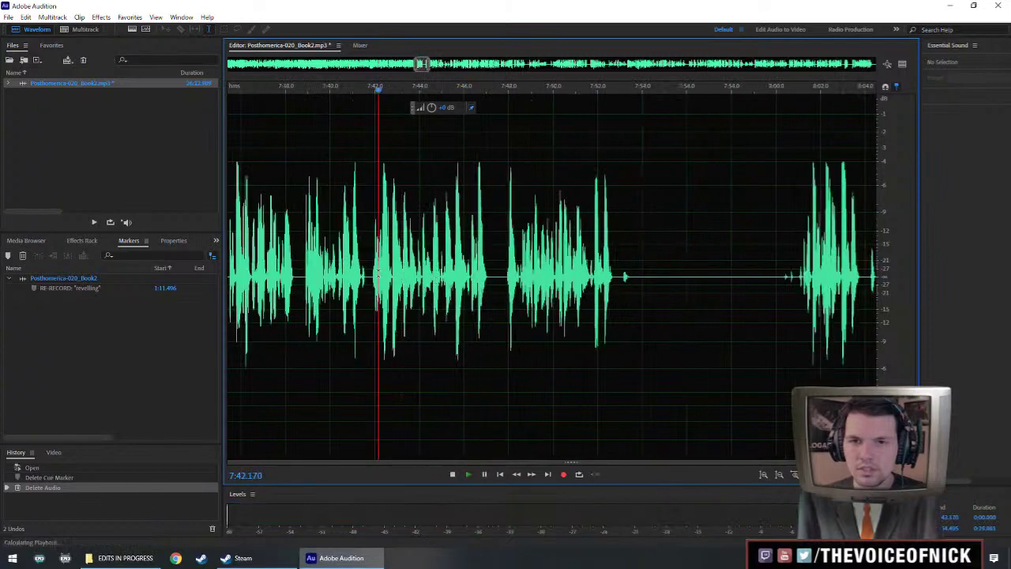
key("space")
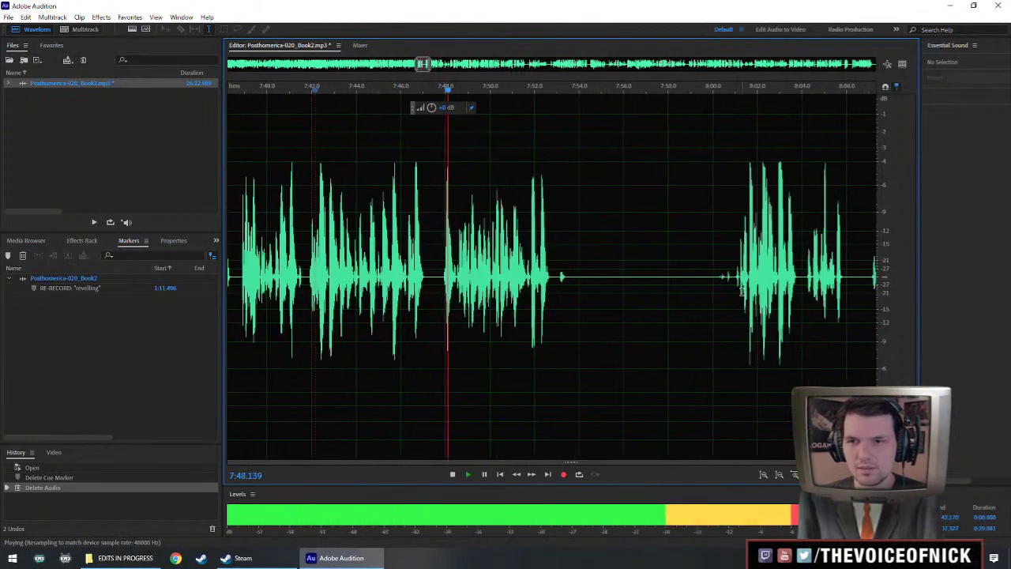
Delete a sliver of silence at about 7:47.46 in the pause and play back the surrounding passage.
key("space")
left_click(434, 283)
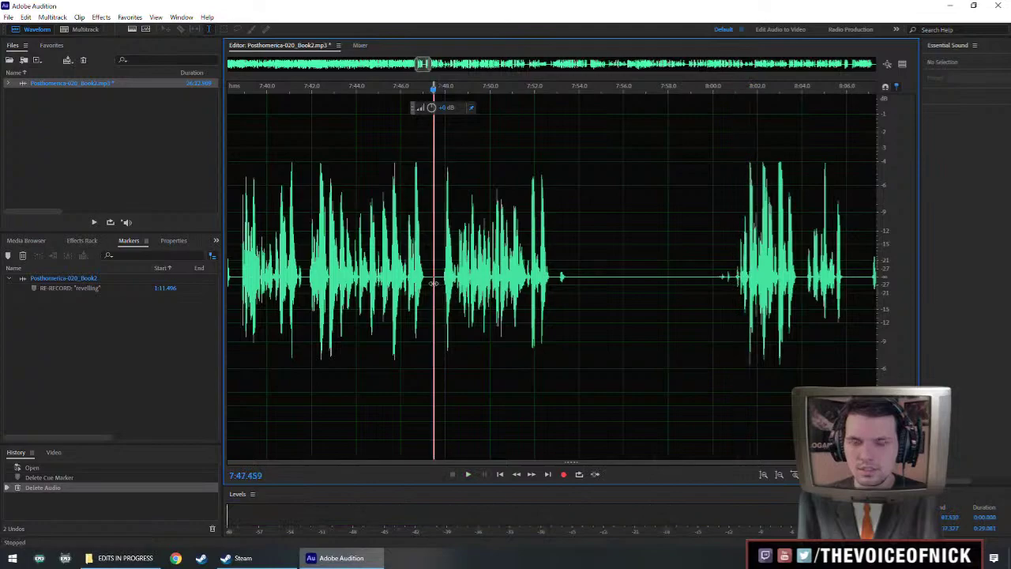
key("Delete")
left_click(367, 276)
key("space")
scroll(367, 277, "down", 4)
left_click(412, 265)
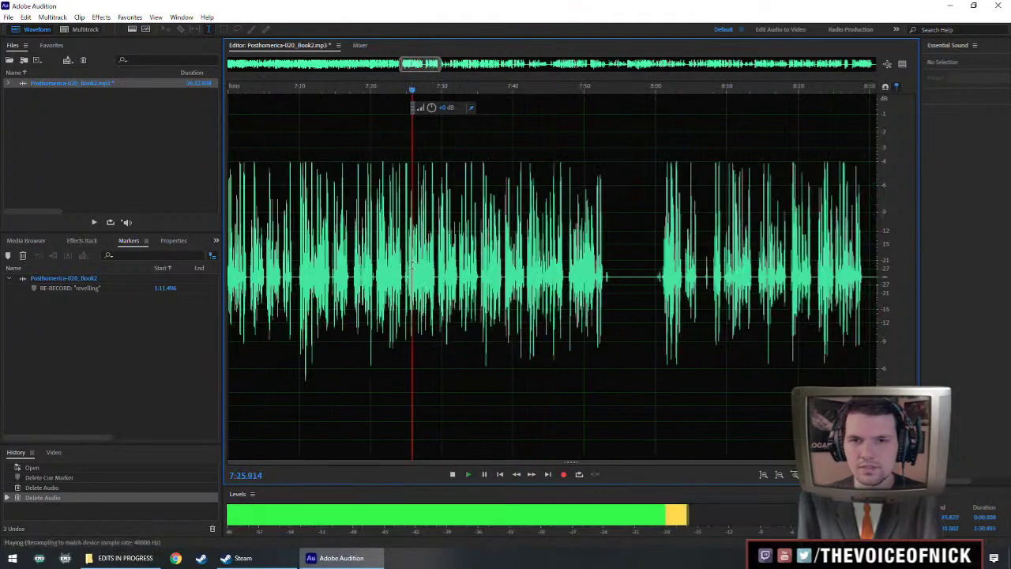
key("space")
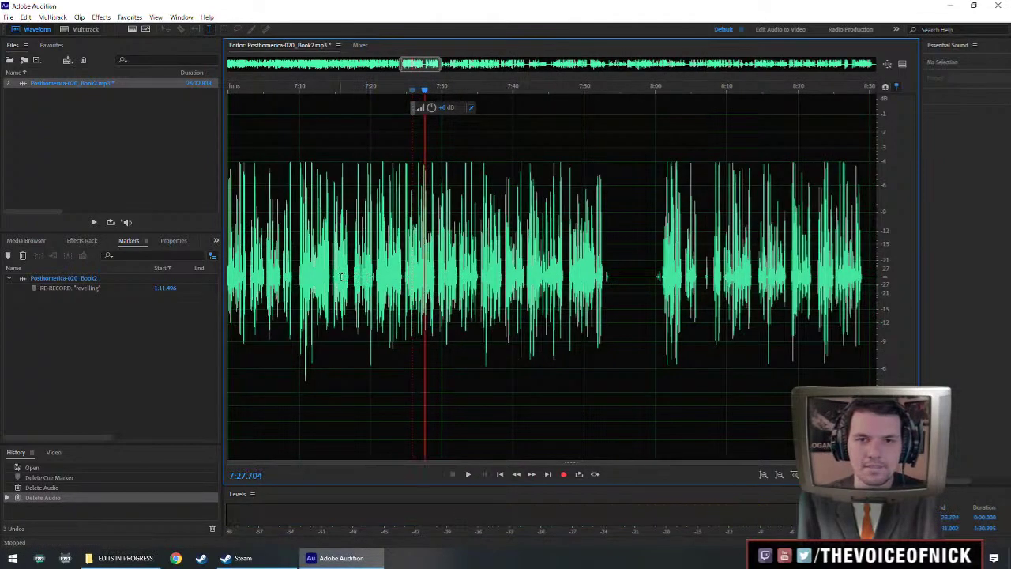
Place the playhead at about 7:09.8 and save the edited audio file.
scroll(507, 282, "down", 1)
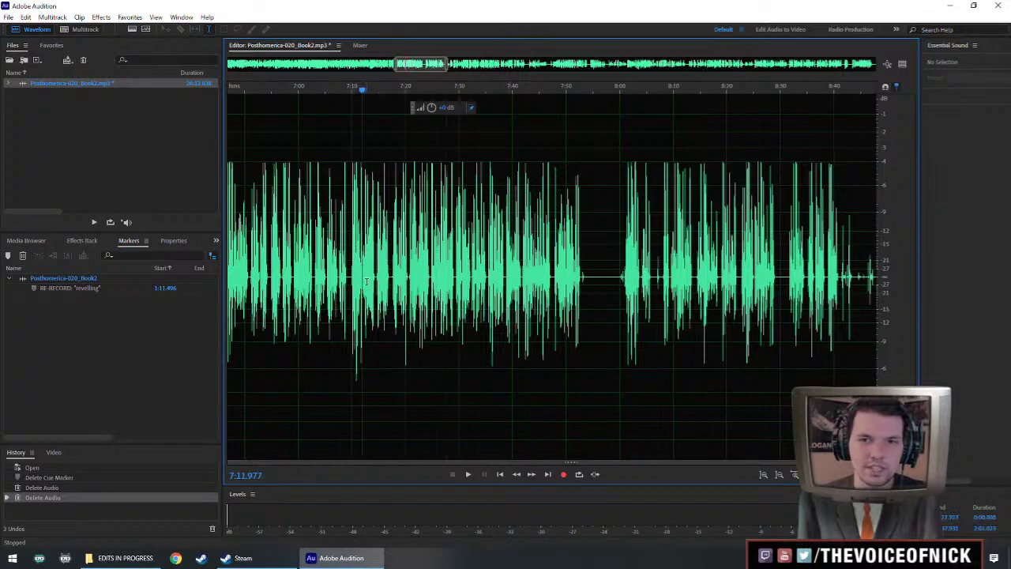
scroll(502, 269, "right", 1)
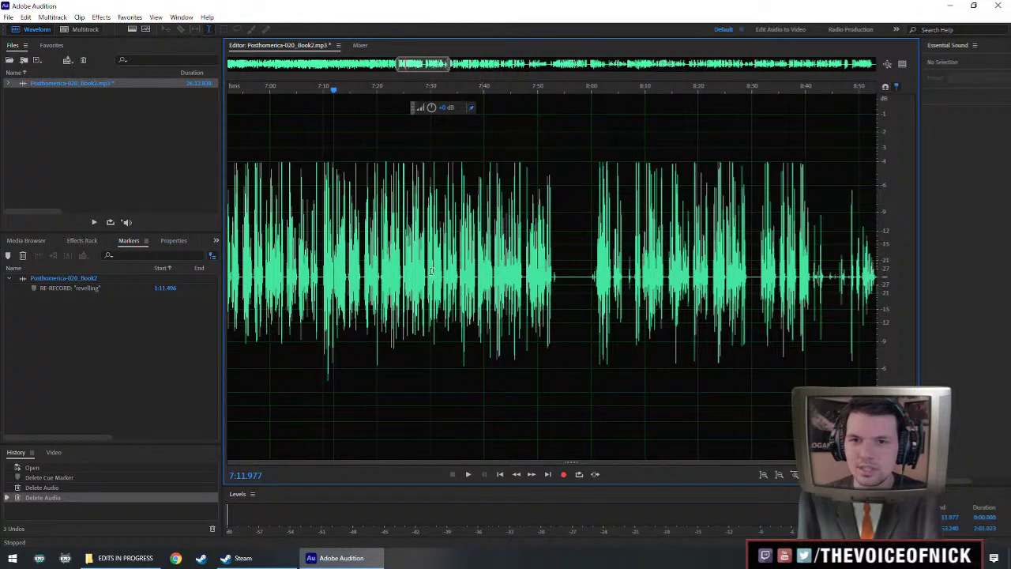
scroll(432, 271, "right", 1)
scroll(395, 267, "right", 1)
scroll(292, 264, "left", 1)
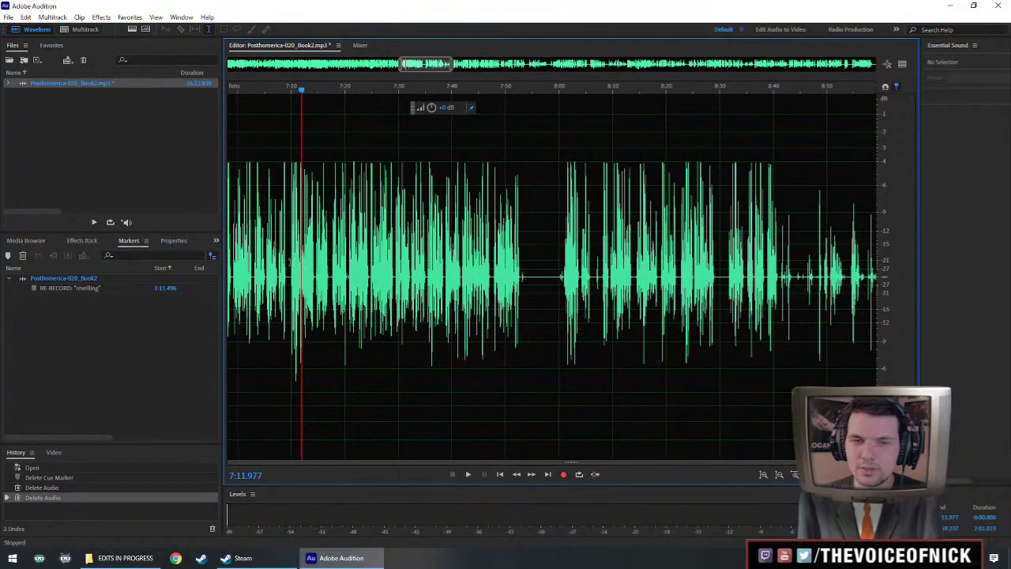
left_click(290, 263)
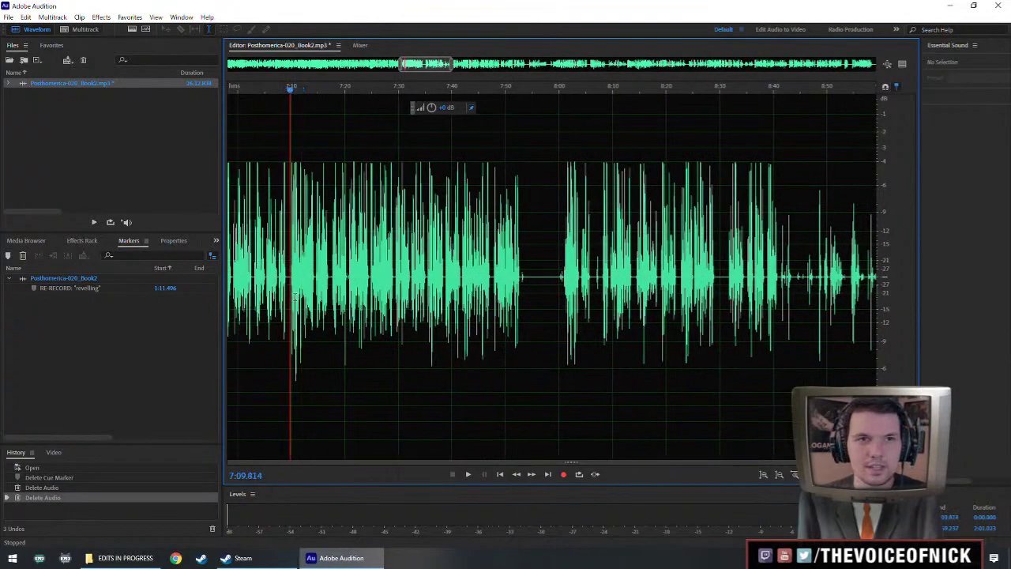
key("ctrl+s")
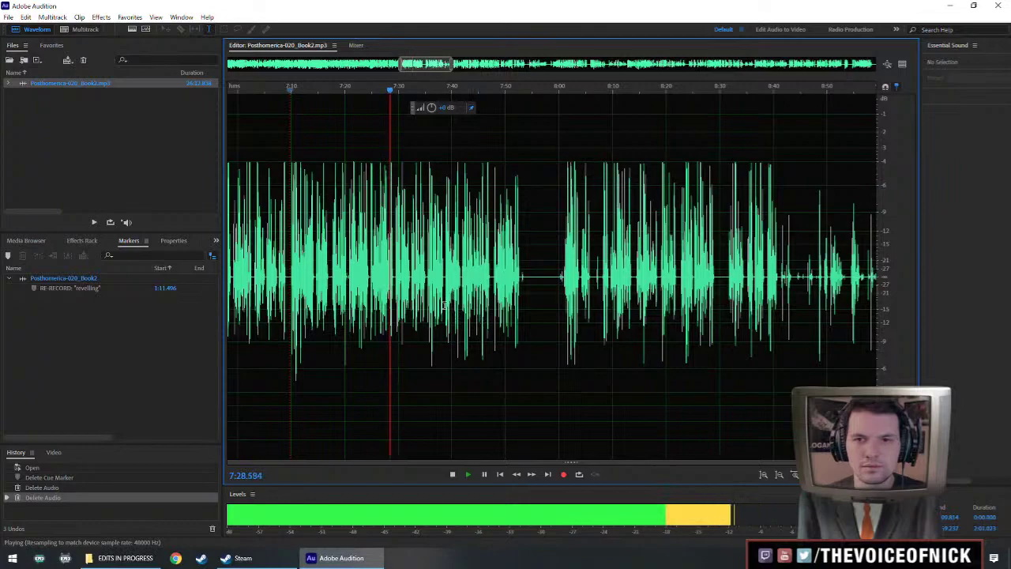
Shorten the pause near 7:47 by deleting about 0.27 seconds of silence.
scroll(445, 307, "up", 1)
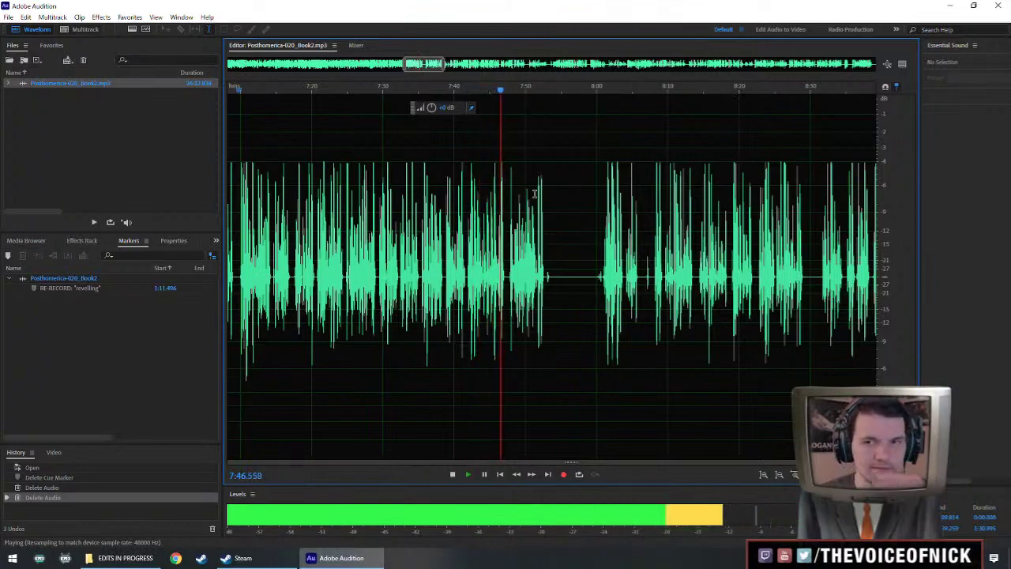
scroll(567, 243, "up", 5)
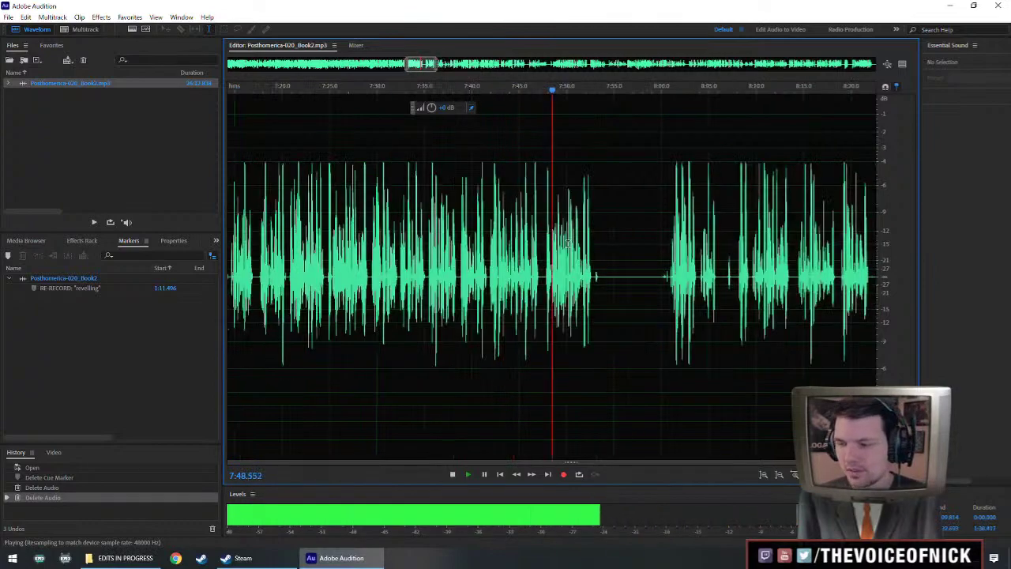
key("space")
left_click_drag(497, 282, 505, 280)
key("Delete")
Play back the edited passage from about 7:42.5 to 7:52.9 to check its pacing.
left_click(427, 264)
key("space")
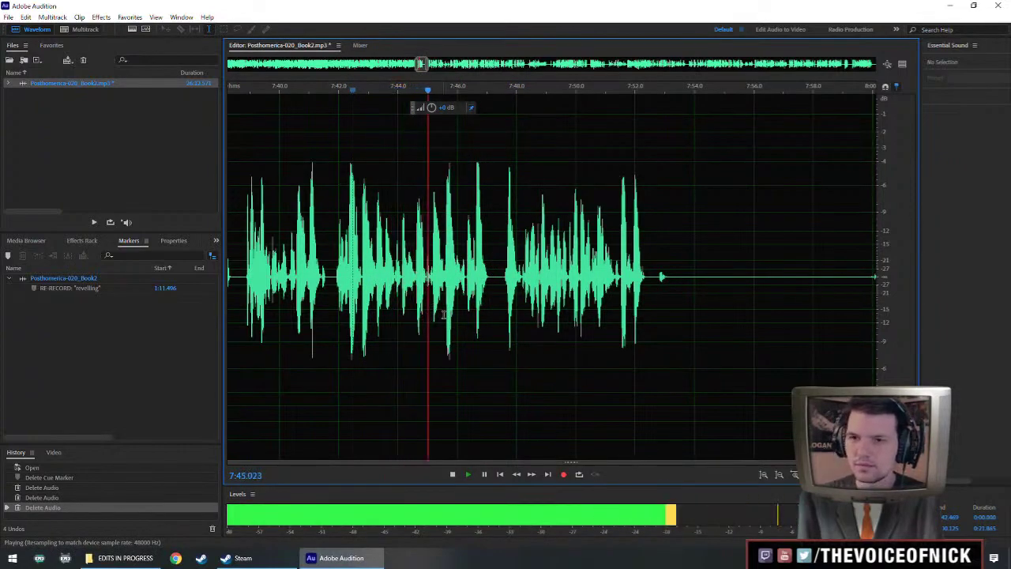
scroll(472, 327, "down", 3)
scroll(527, 317, "up", 2)
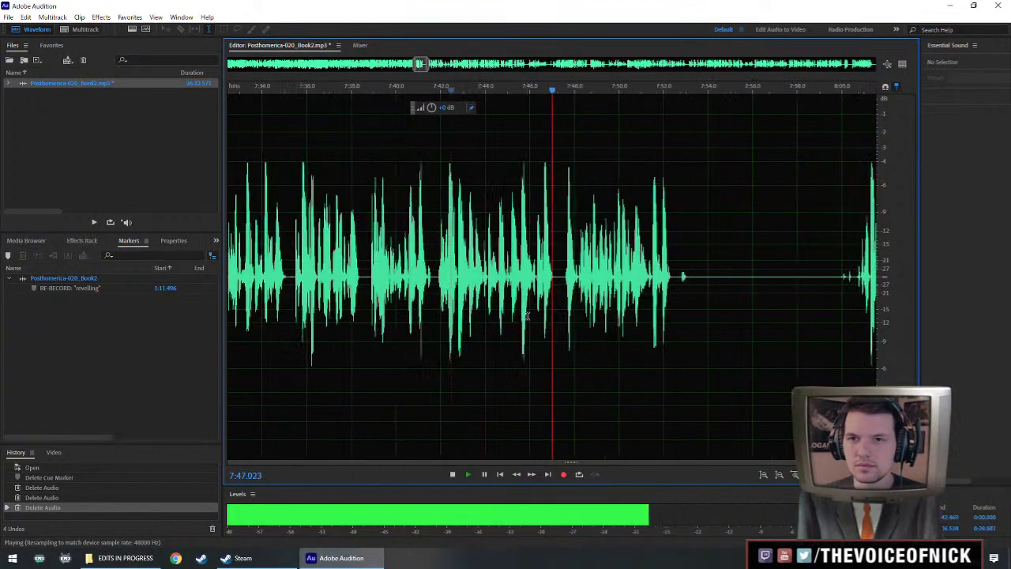
scroll(565, 312, "right", 2)
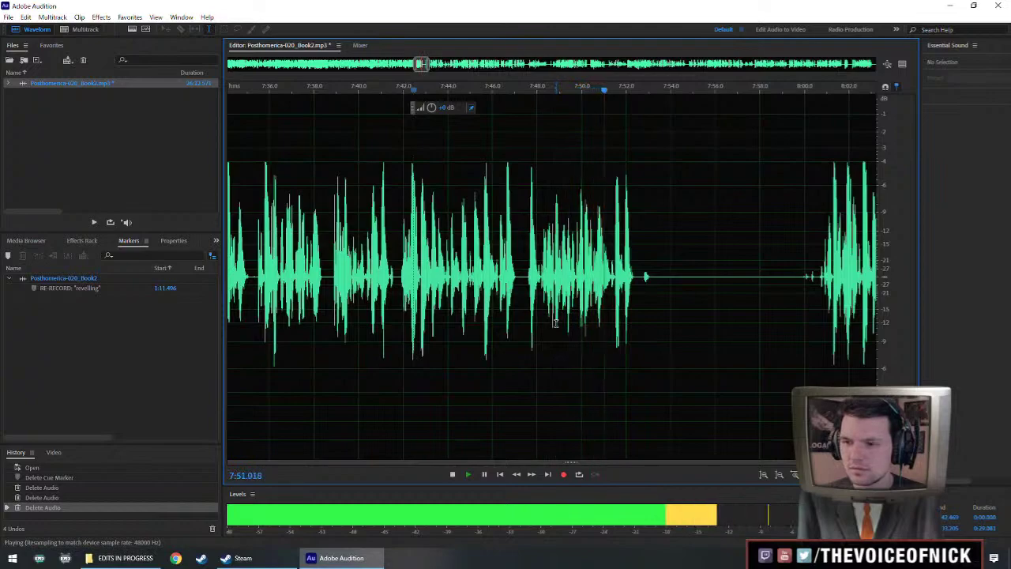
scroll(607, 316, "down", 1)
scroll(648, 311, "up", 2)
scroll(678, 294, "right", 3)
key("space")
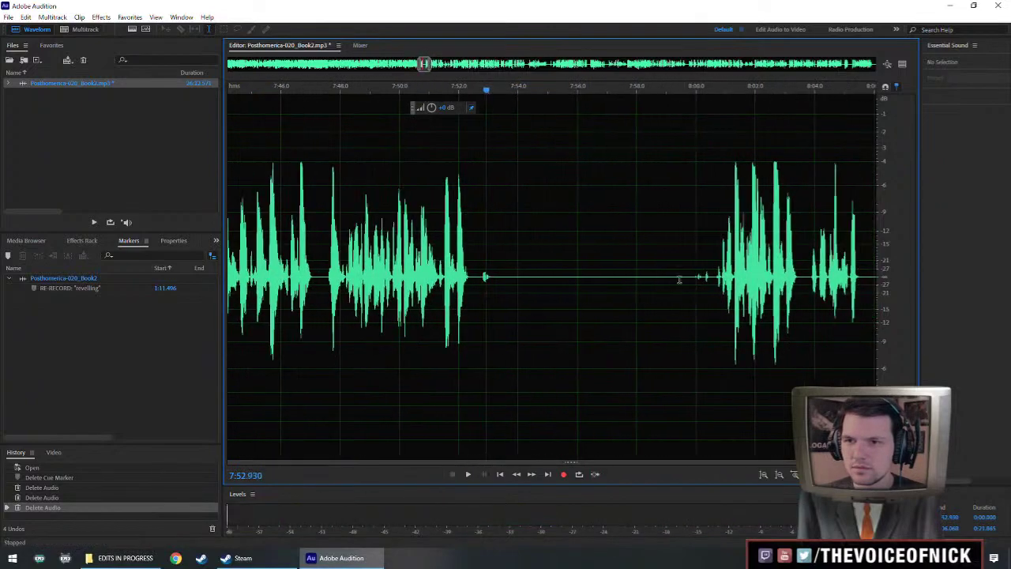
Check the takes on both sides of the long silence by ear and delete the audio from about 7:52.4 to 8:13.6.
key("space")
scroll(716, 282, "down", 2)
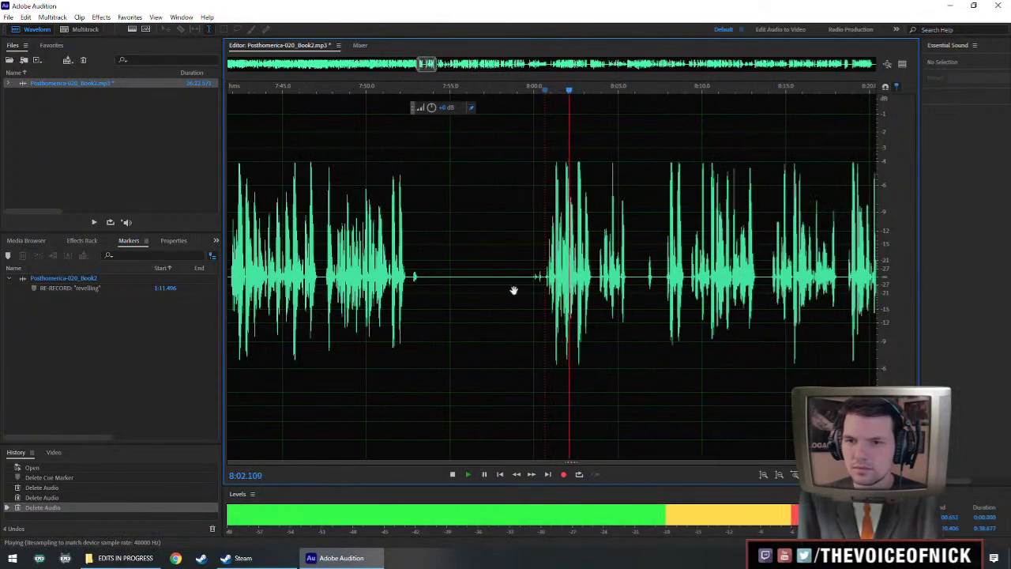
left_click_drag(513, 290, 550, 300)
scroll(514, 291, "left", 1)
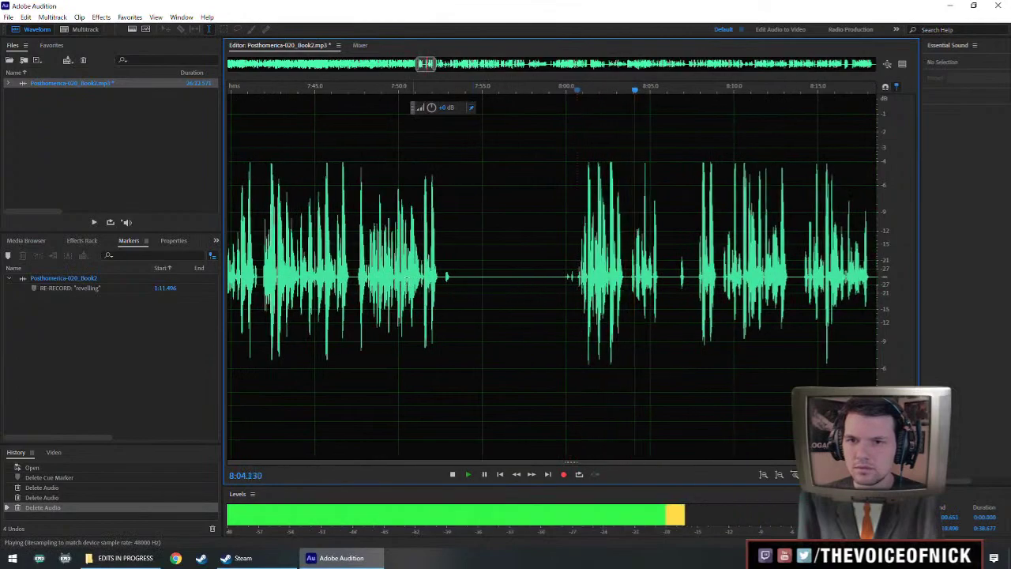
left_click(722, 294)
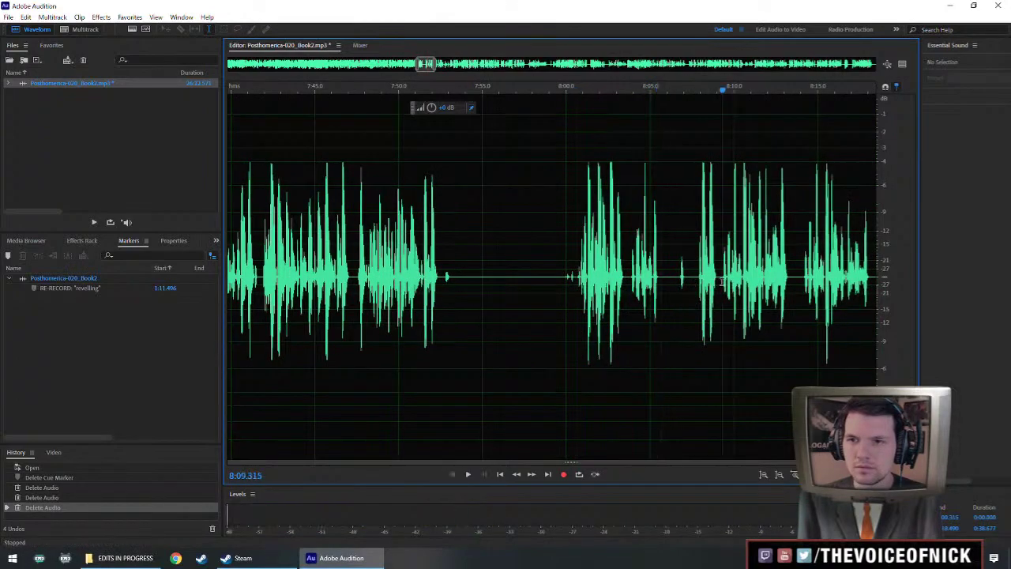
left_click(405, 276)
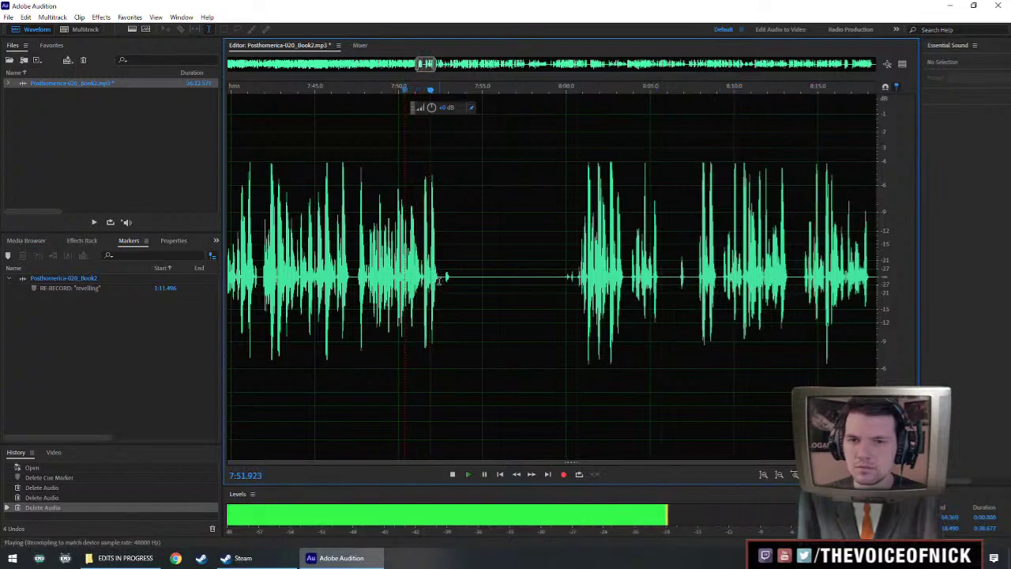
key("space")
left_click_drag(441, 288, 739, 316)
key("Delete")
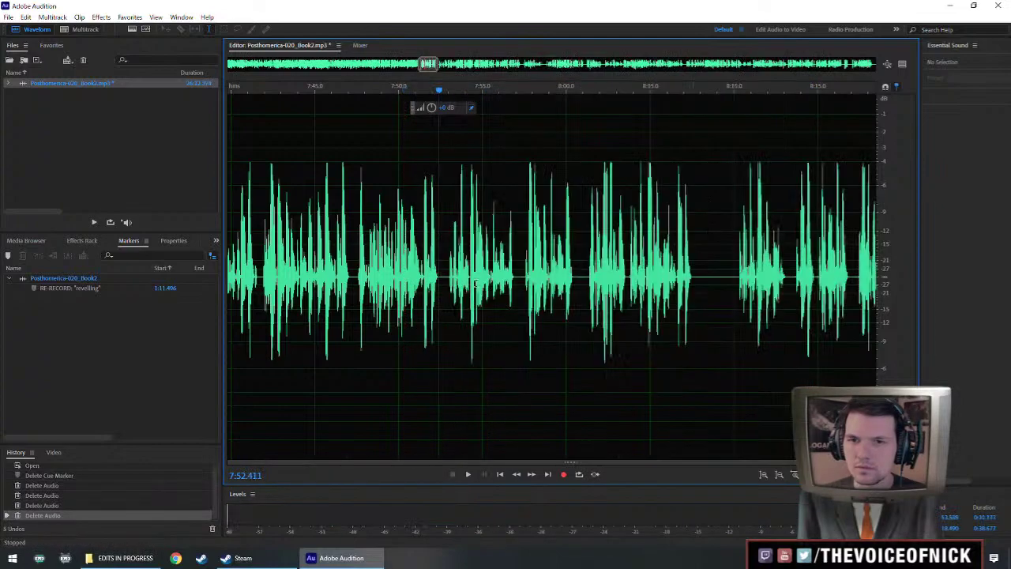
Play back the join near 7:52 and shorten the pause at about 7:52.6 by deleting about 0.21 seconds of silence.
key("space")
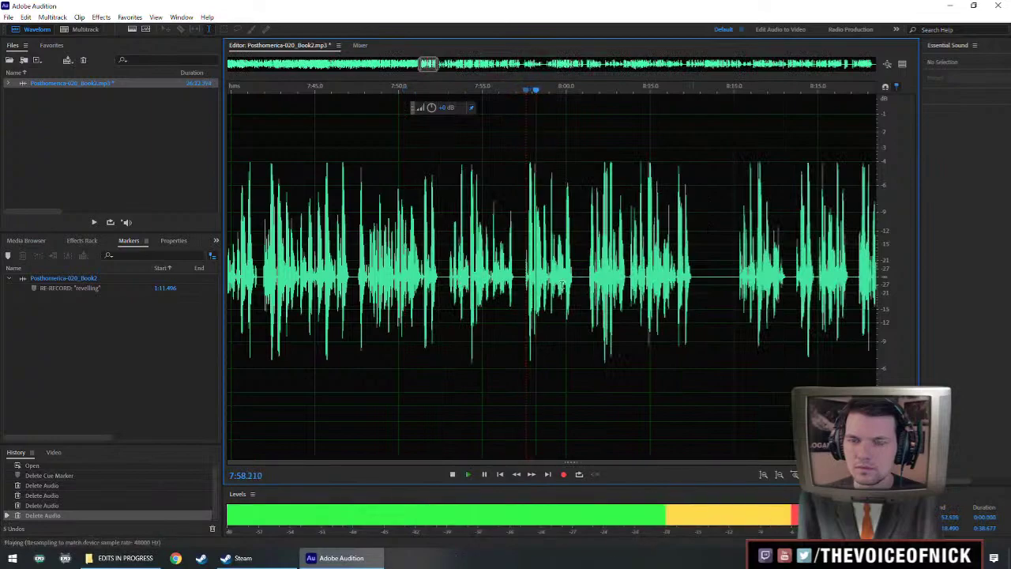
left_click(415, 281)
key("space")
scroll(557, 277, "up", 2)
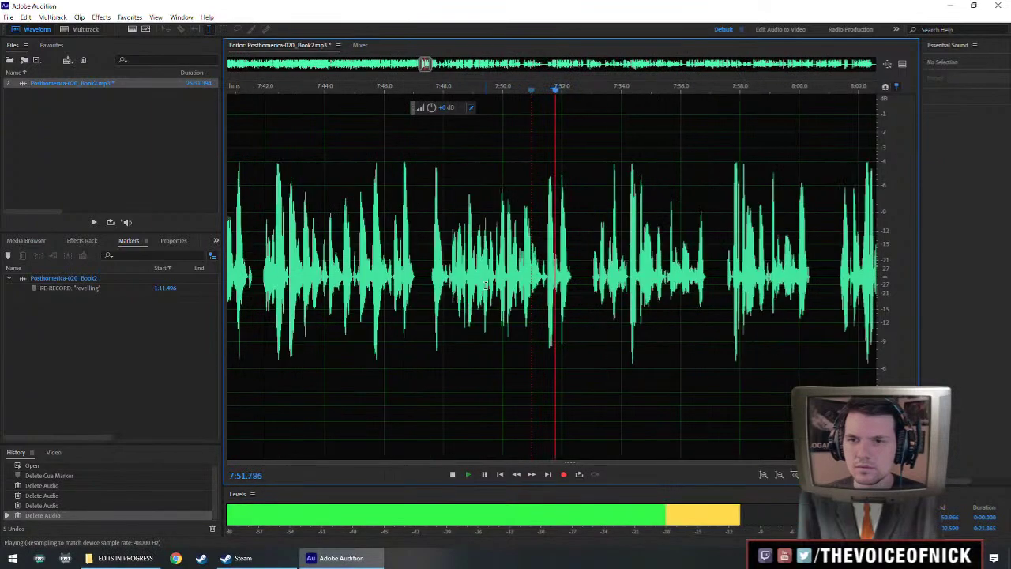
left_click_drag(579, 282, 586, 280)
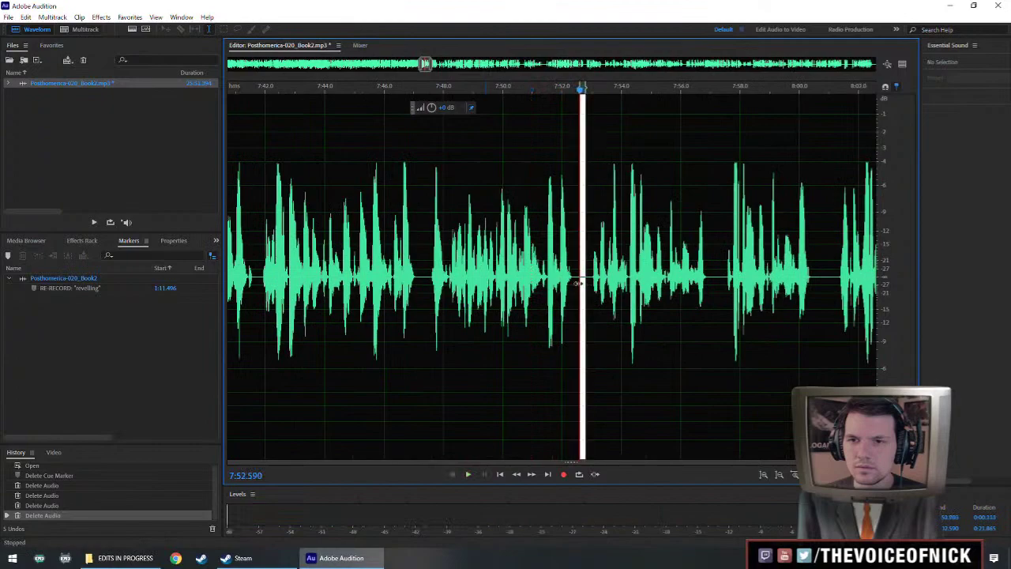
key("Delete")
Listen from about 7:50.8 to locate the repeated wording and delete the audio from about 7:54.4 to 7:57.9.
left_click(527, 281)
key("space")
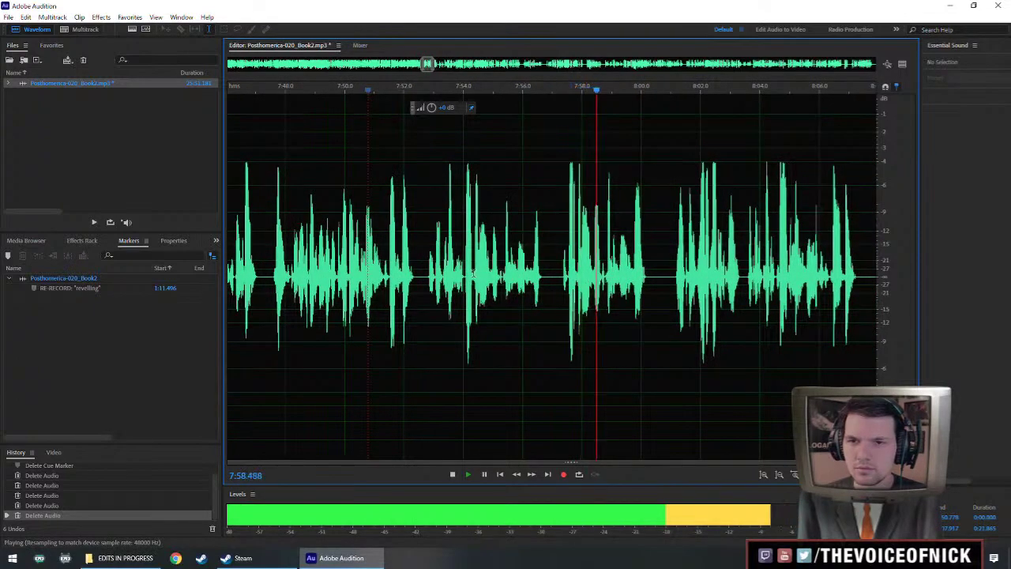
left_click(463, 278)
key("space")
scroll(476, 280, "up", 1)
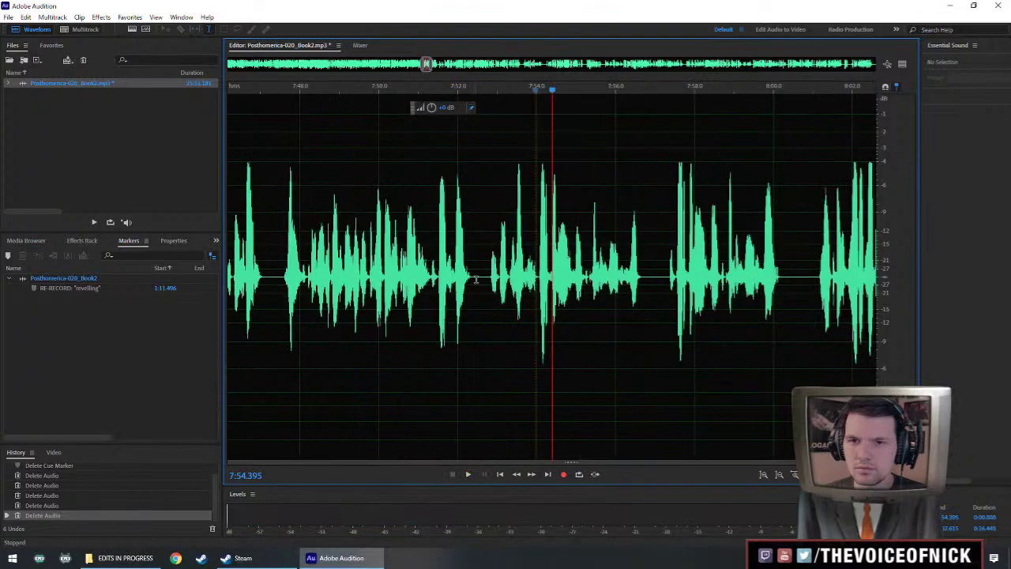
key("equal")
left_click_drag(552, 276, 733, 296)
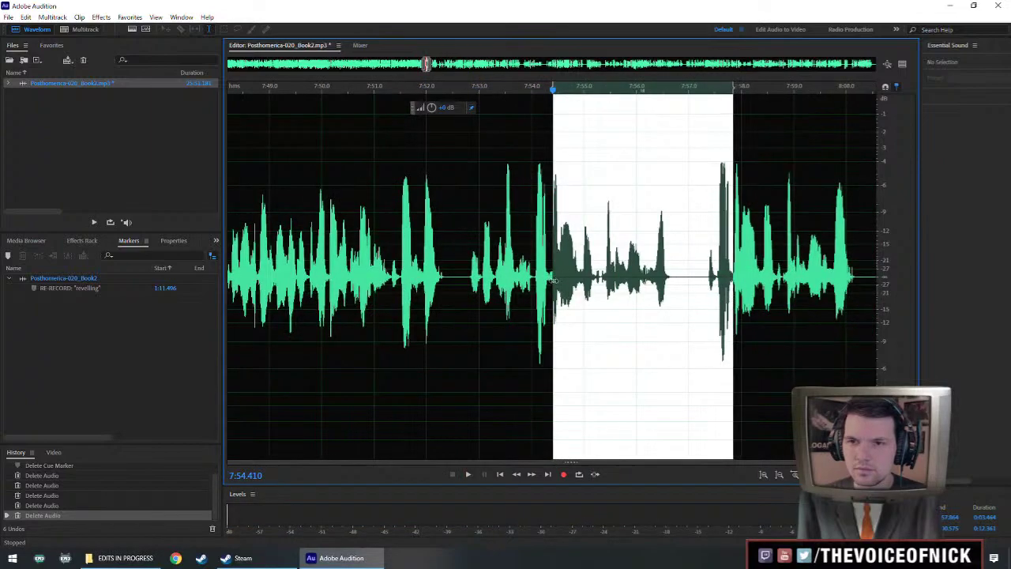
key("Delete")
Play back the join near 7:54.4 from about 7:53 and trim a tiny sliver of audio at the cut.
left_click(493, 261)
key("space")
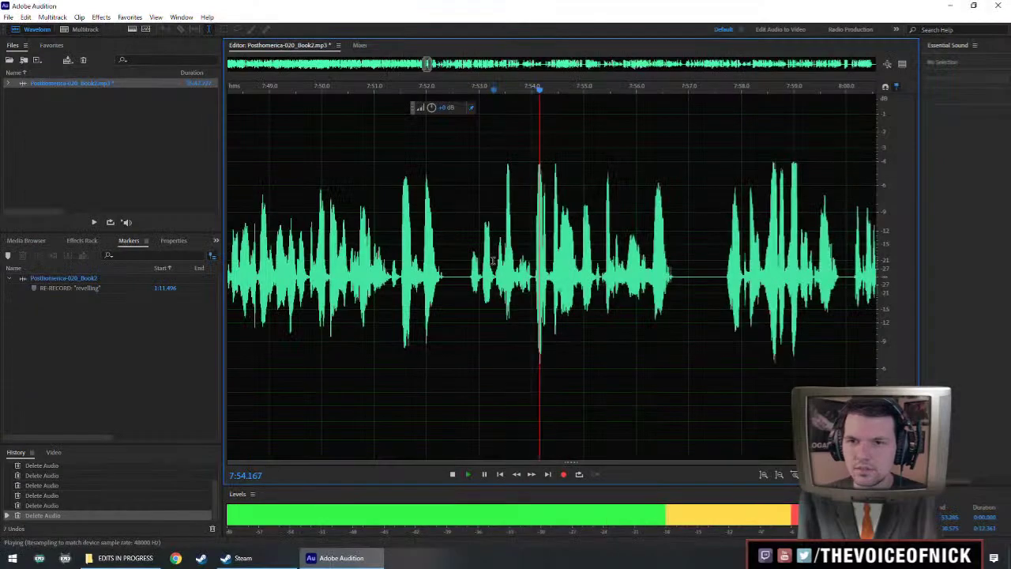
key("space")
key("equal")
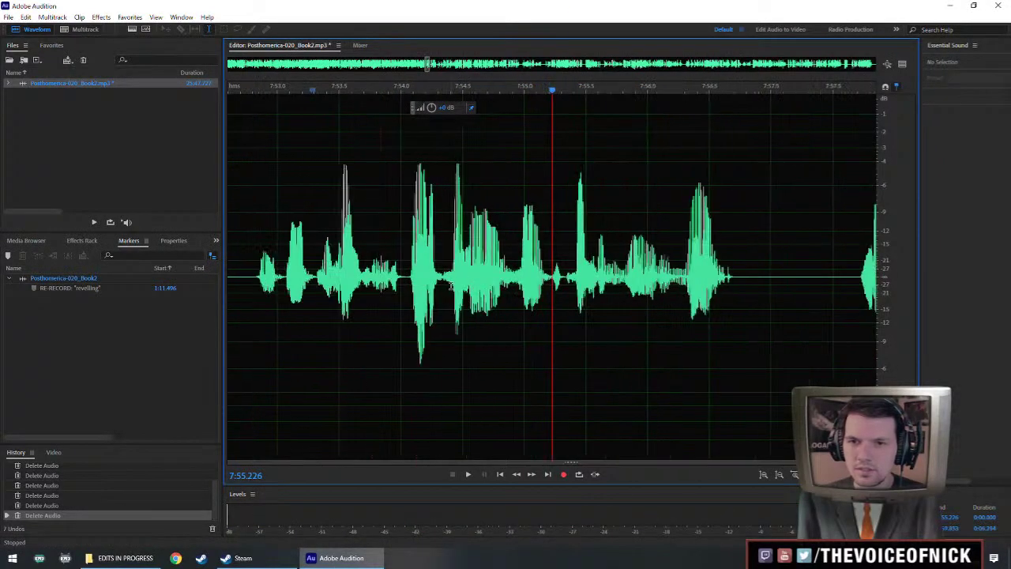
left_click(301, 261)
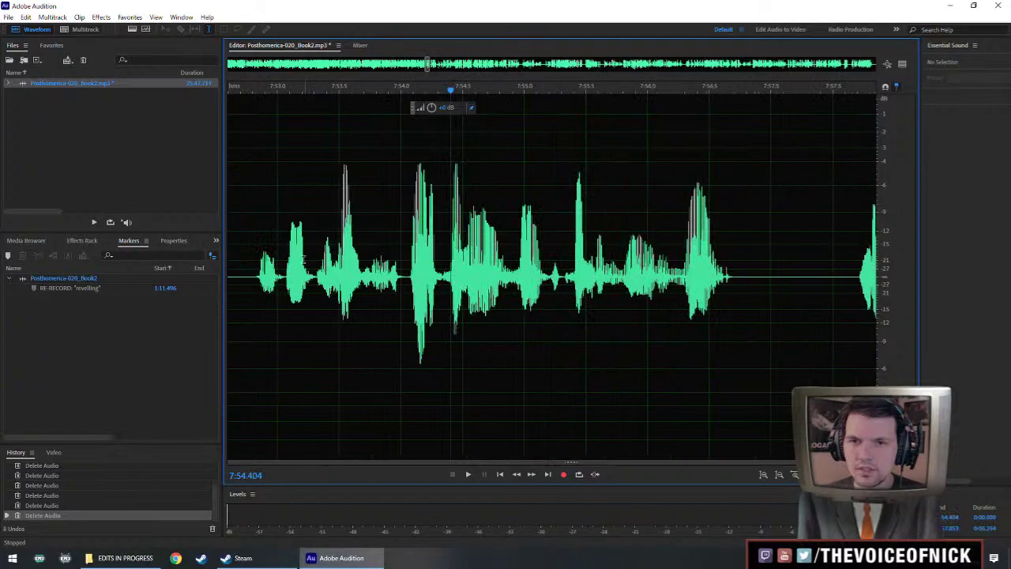
key("space")
left_click(261, 277)
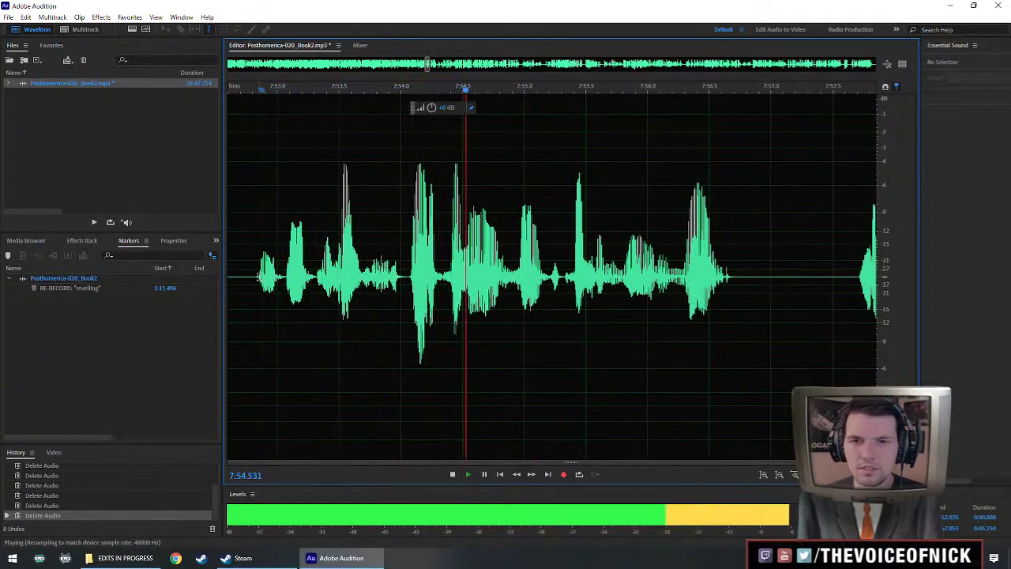
Listen past the join and shorten the pause near 7:57 by deleting about 0.28 seconds of silence.
scroll(339, 262, "down", 6)
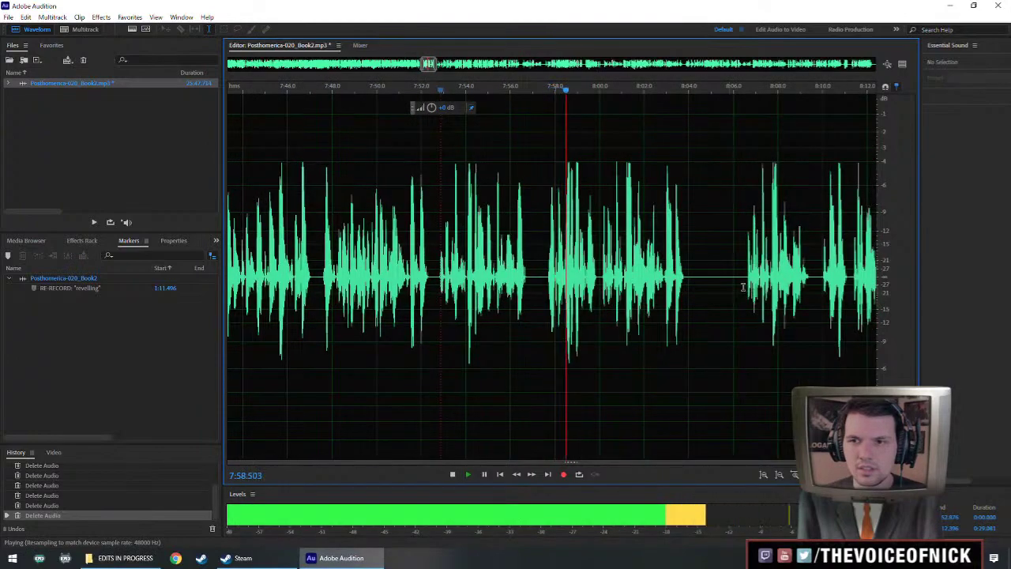
left_click(751, 293)
key("space")
left_click(534, 285)
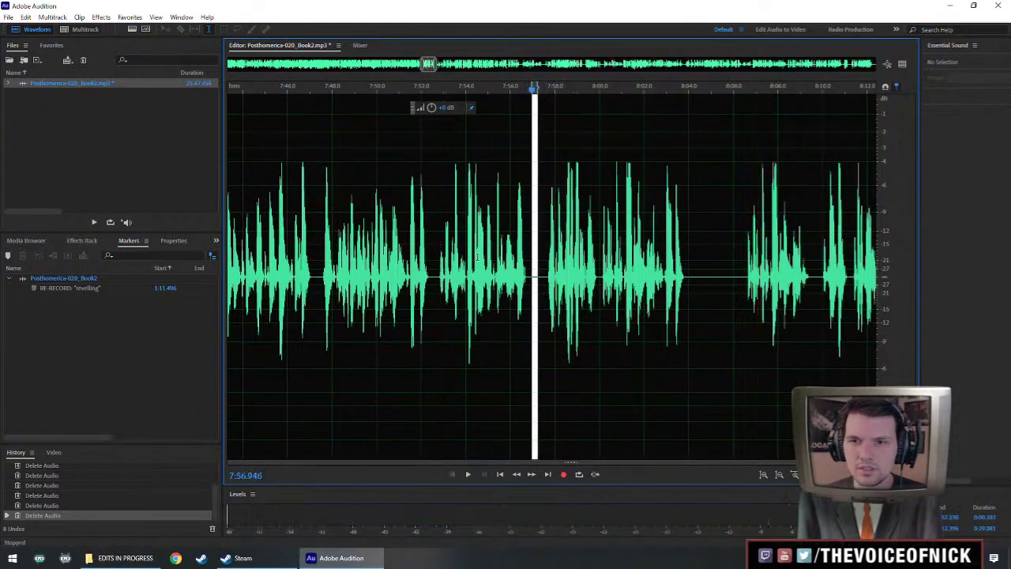
key("Delete")
Play back the passage from about 7:54.5 to check the pacing of the shortened pause near 7:57.
left_click(478, 257)
key("space")
scroll(567, 281, "up", 1)
left_click_drag(616, 287, 555, 289)
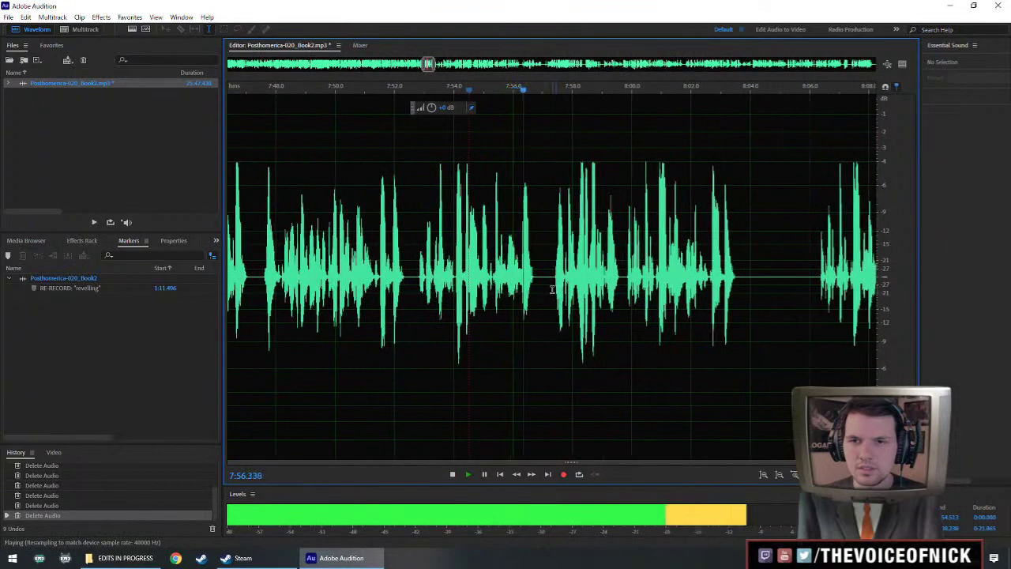
scroll(600, 316, "down", 2)
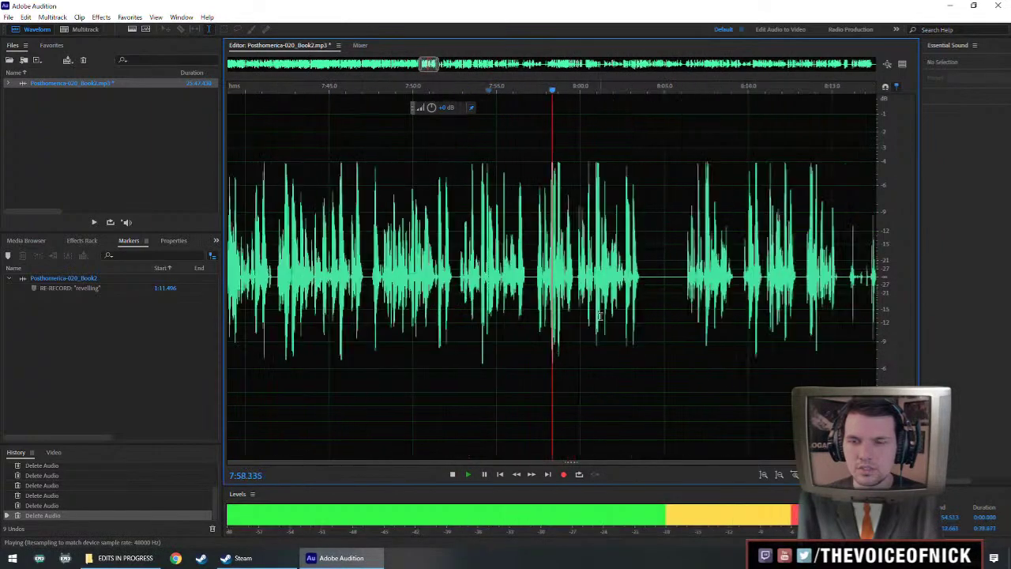
scroll(614, 314, "down", 1)
scroll(614, 314, "up", 4)
key("space")
Paste the copied audio into the narration, check it by ear and delete the excess audio at about 7:52.5.
left_click(431, 288)
key("ctrl+v")
scroll(373, 270, "left", 2)
left_click(271, 281)
key("space")
scroll(288, 281, "down", 2)
mouse_move(307, 278)
left_mouse_down()
mouse_move(350, 281)
mouse_move(378, 302)
mouse_move(524, 286)
left_mouse_up()
scroll(408, 288, "up", 2)
left_click(403, 284)
key("space")
key("Delete")
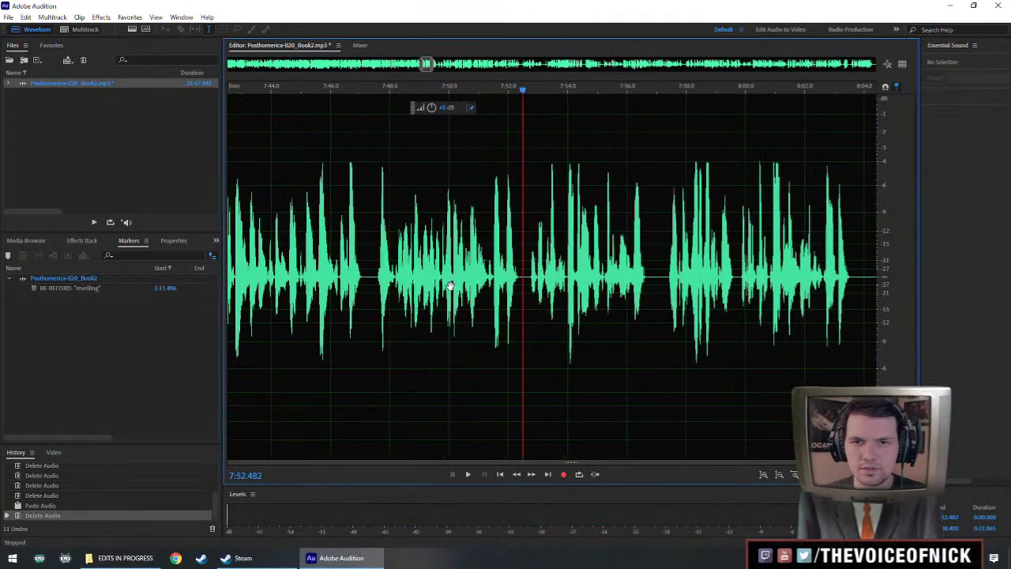
Play back from about 7:45 to compare the takes around the long silence and delete the audio from about 8:00.8 to 8:07.4.
left_click(302, 274)
key("space")
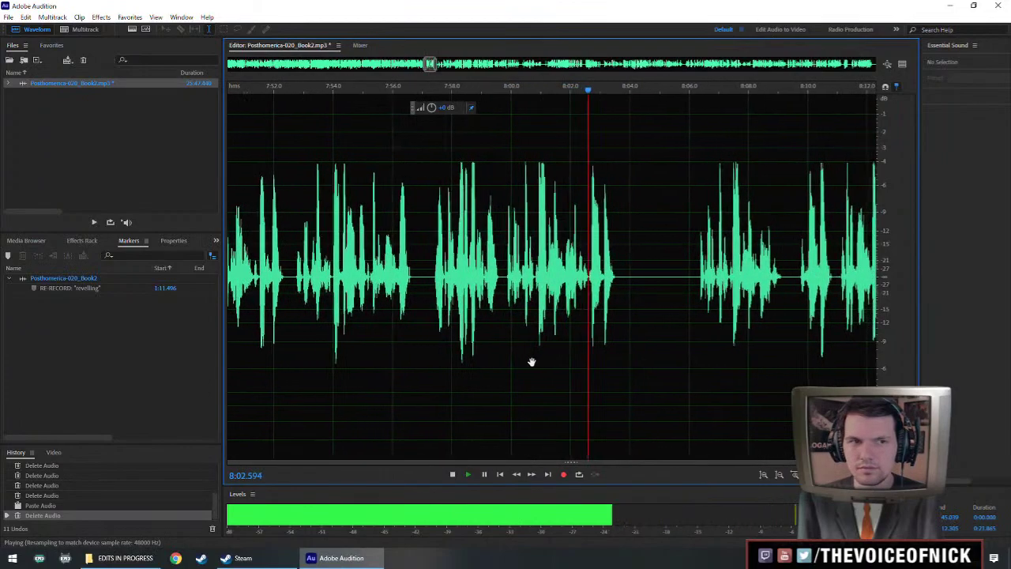
key("space")
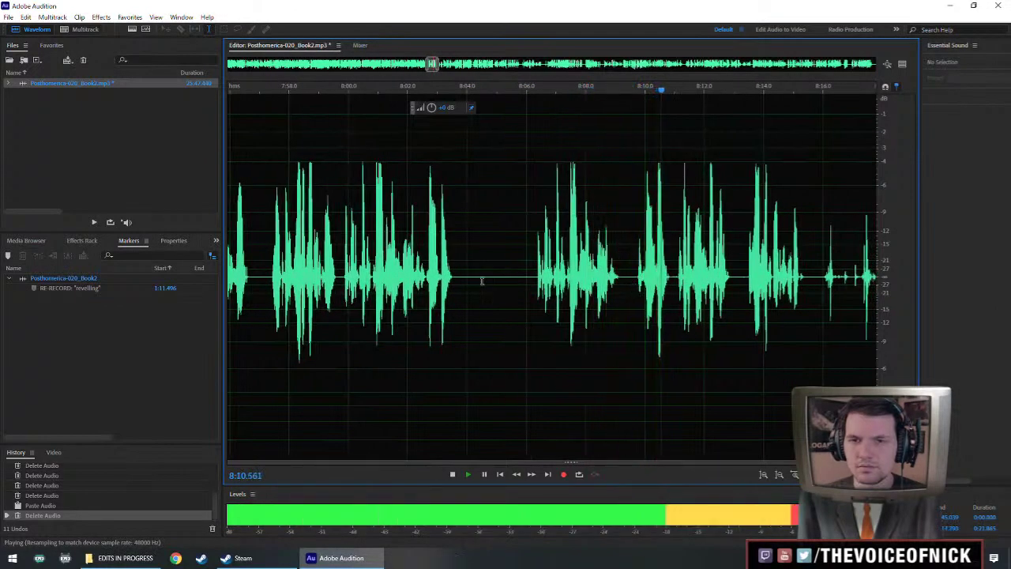
key("space")
left_click(348, 271)
key("space")
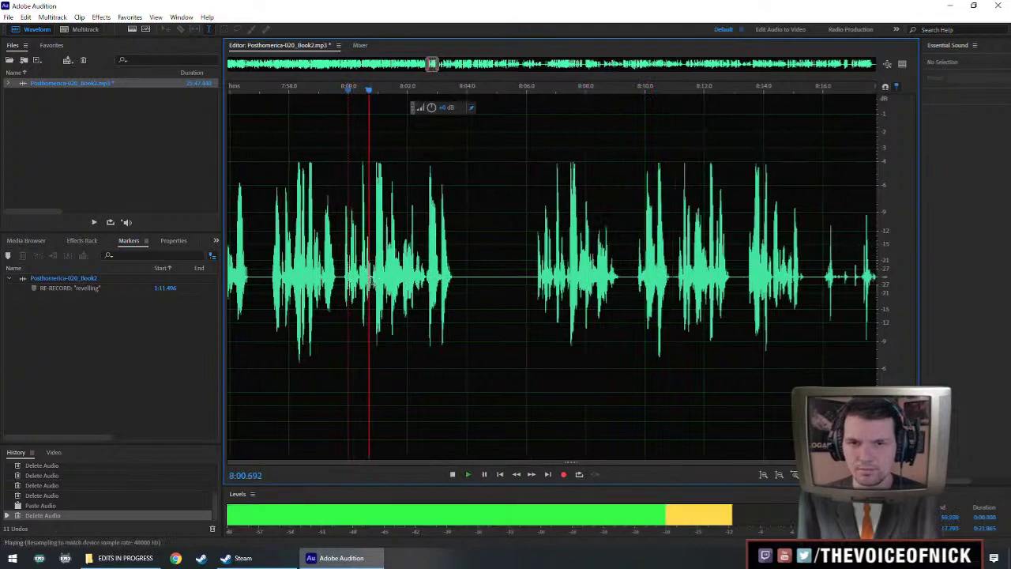
key("space")
left_click_drag(373, 281, 568, 312)
key("equal")
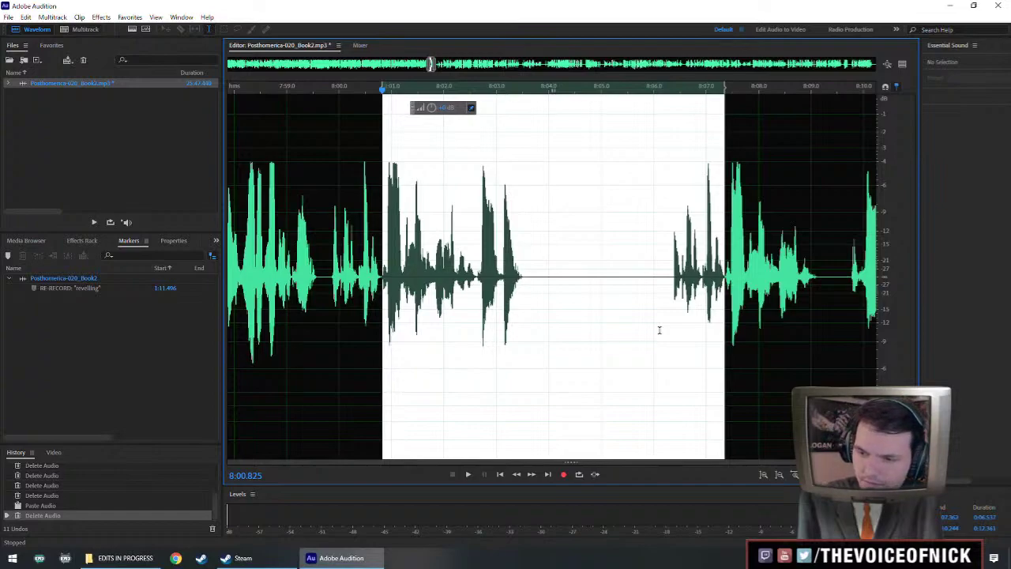
key("Delete")
Play back the join near 8:00.8 and shorten the pause at about 8:02.8 by deleting about 0.2 seconds of silence.
key("space")
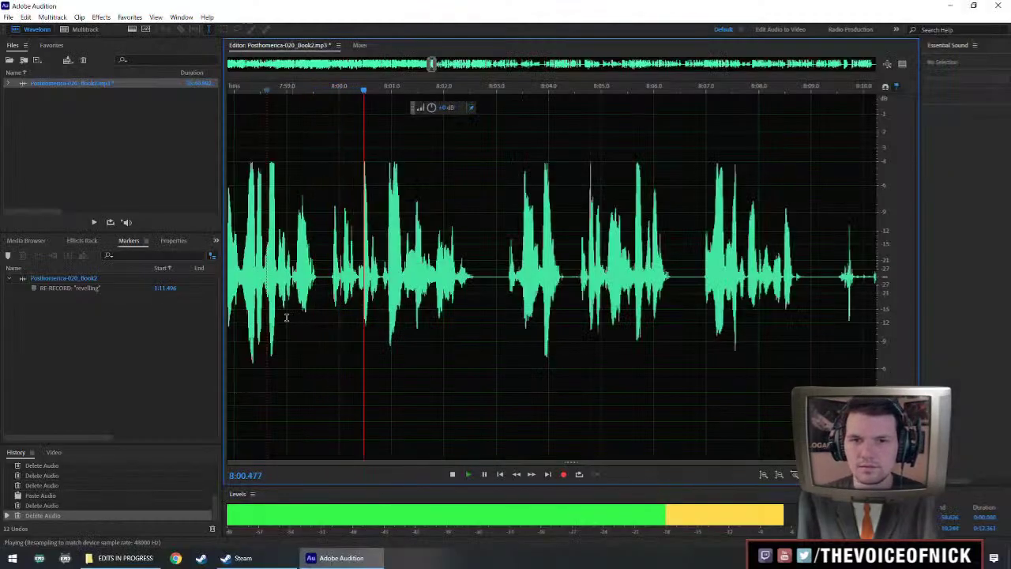
scroll(334, 311, "left", 2)
left_click(286, 301)
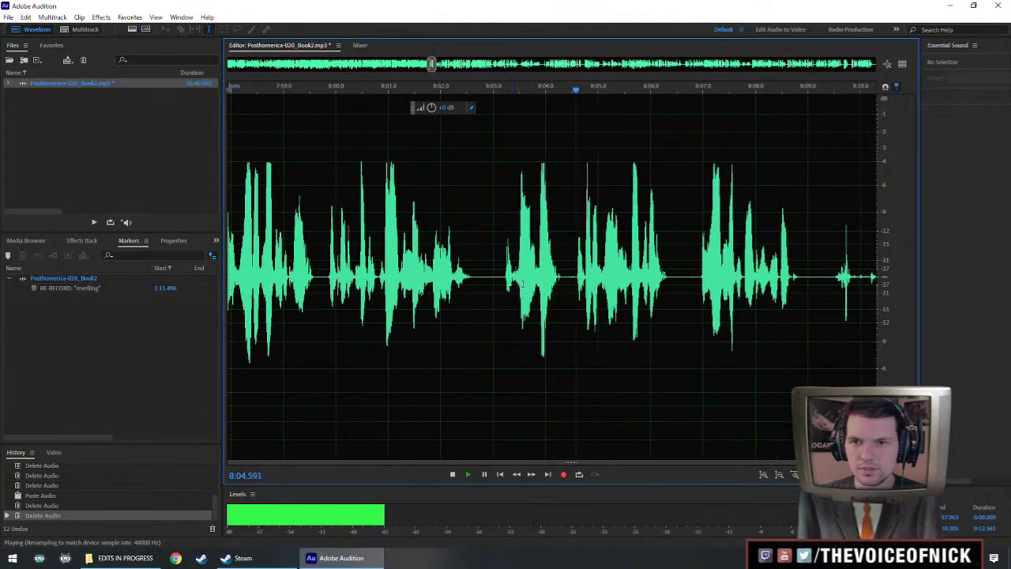
key("space")
left_click_drag(481, 283, 491, 282)
key("Delete")
Listen on from about 8:00.8 and compare the takes around 8:03 to 8:08 with those around 8:29 to 8:34.
left_click(377, 253)
key("space")
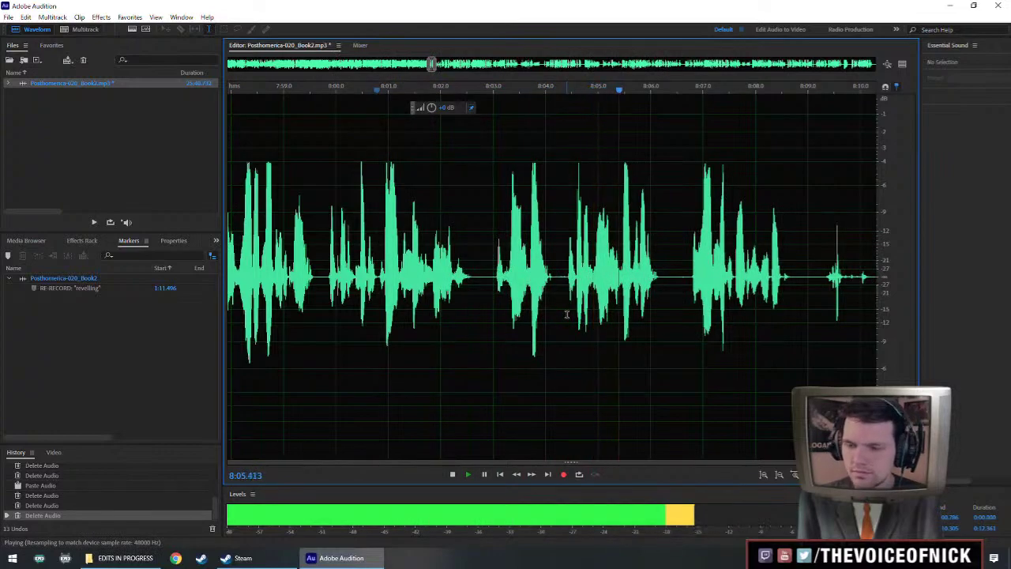
scroll(567, 314, "down", 5)
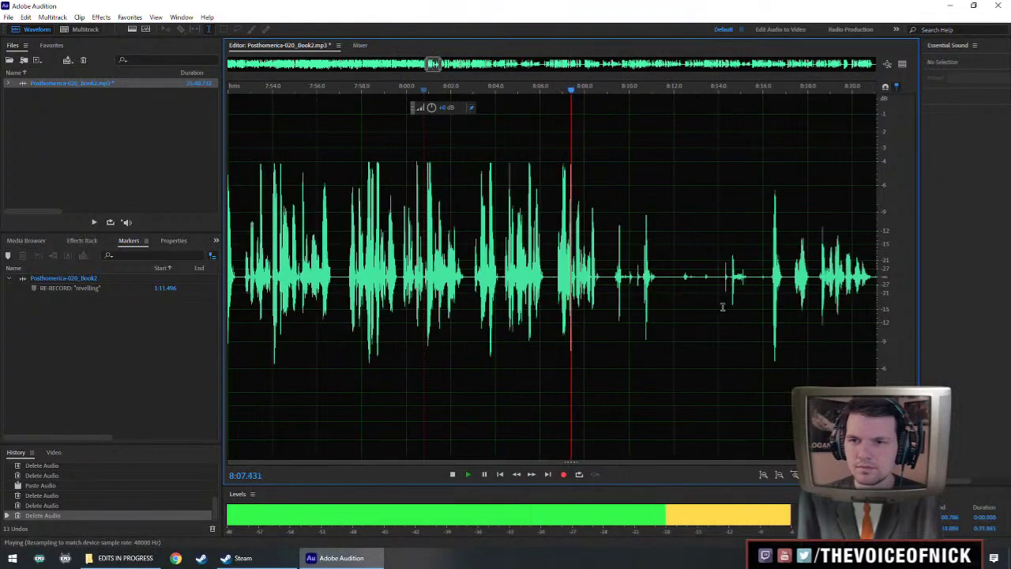
scroll(550, 311, "down", 2)
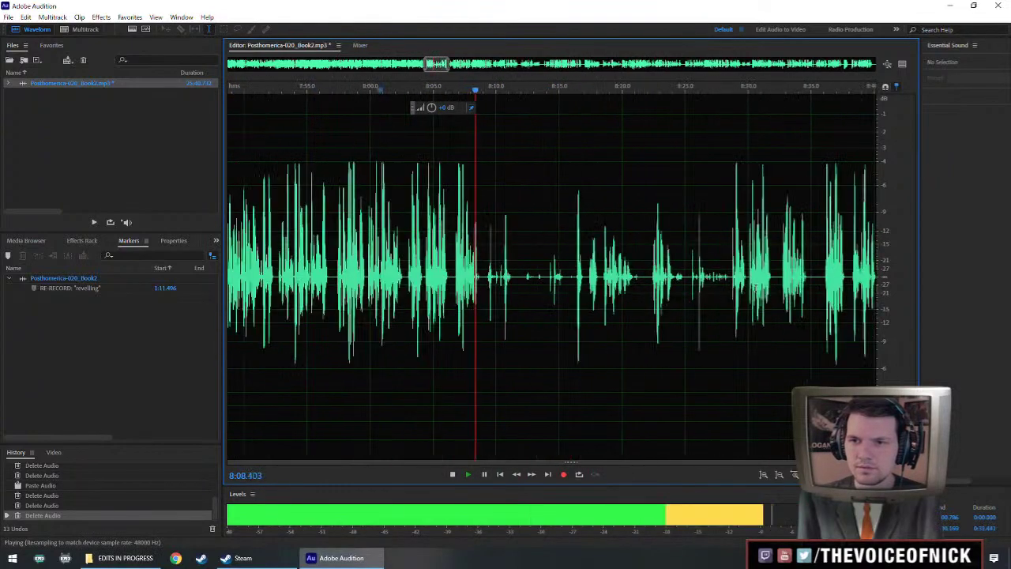
left_click(613, 292)
left_click(733, 290)
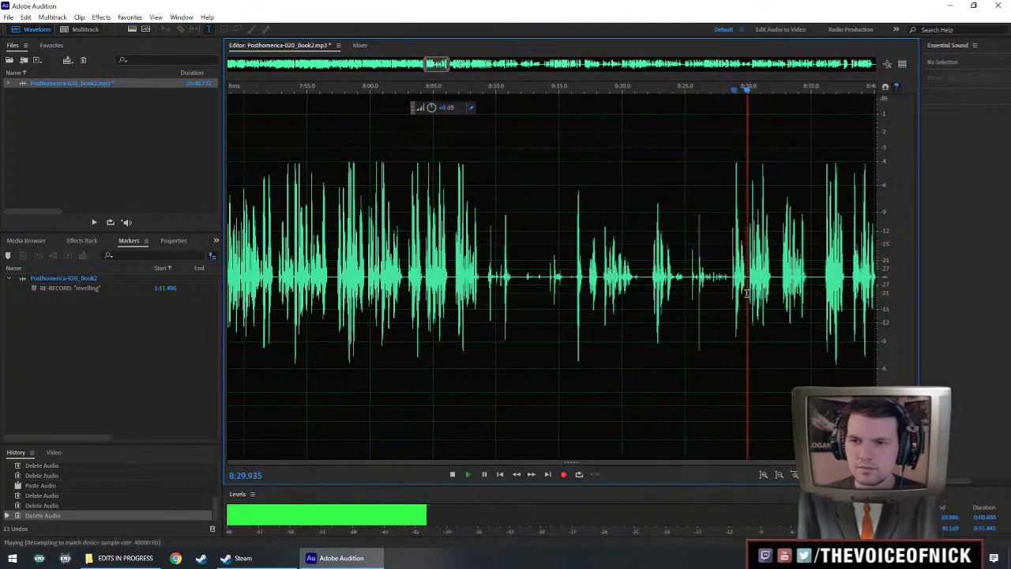
left_click_drag(744, 283, 685, 280)
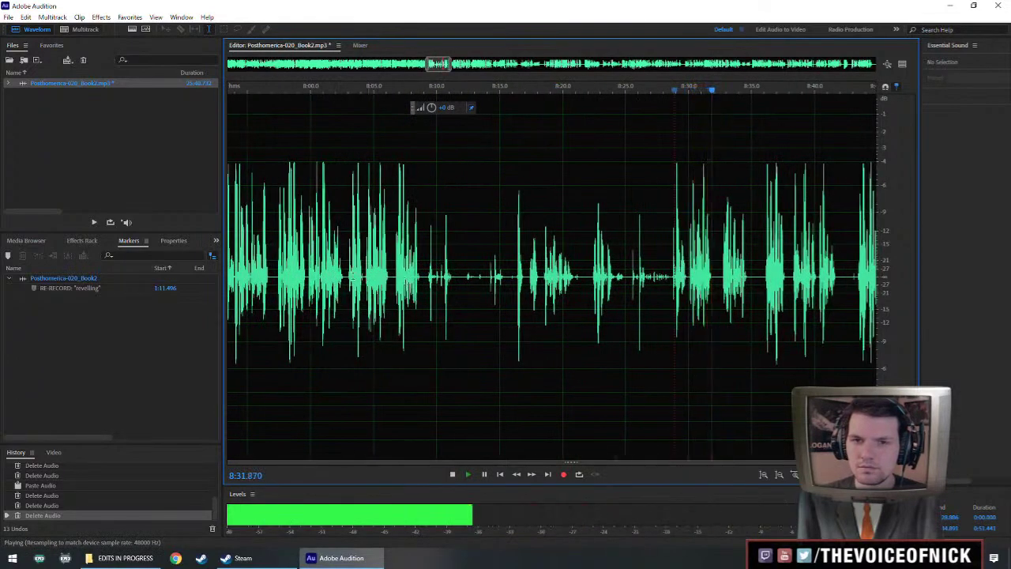
left_click(353, 277)
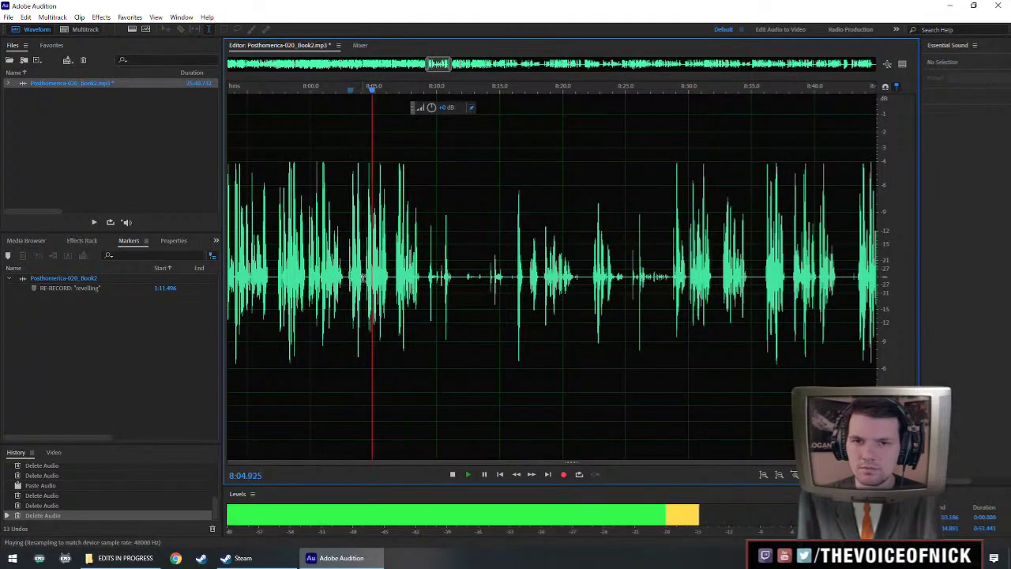
left_click(721, 276)
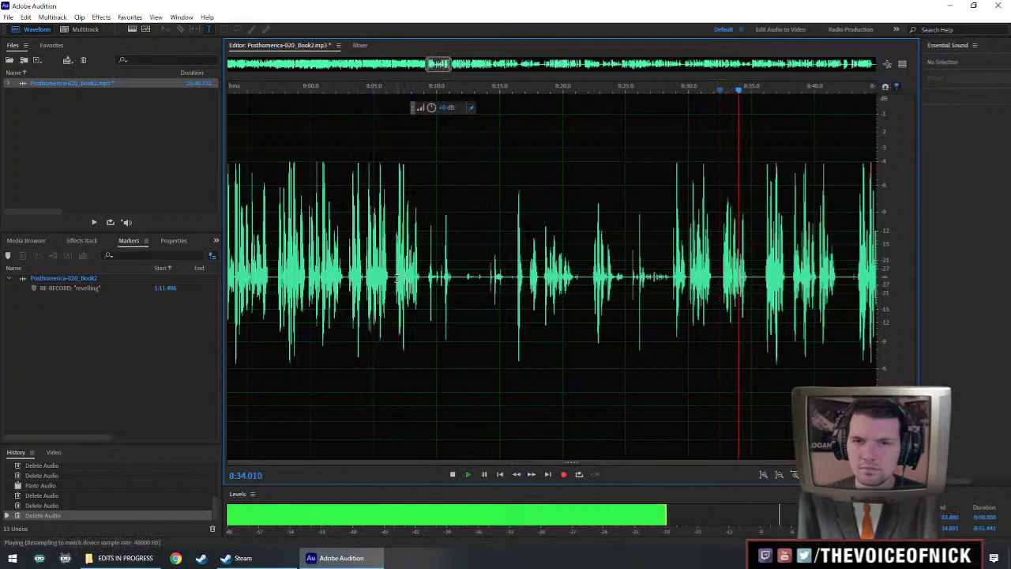
left_click(394, 278)
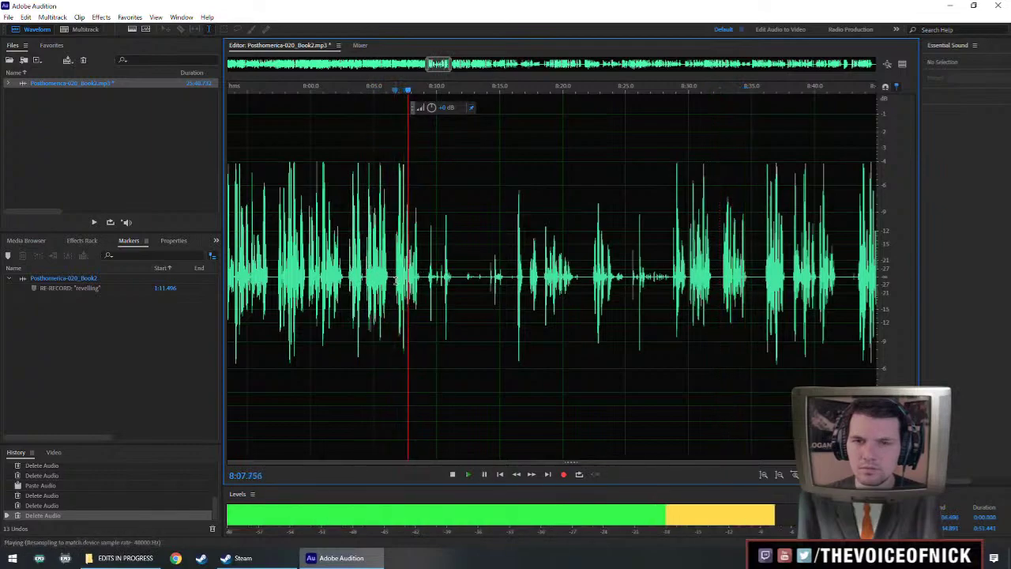
Delete the superseded take and noise from about 8:06.7 to 8:32.6.
key("space")
left_click_drag(395, 278, 722, 313)
key("Delete")
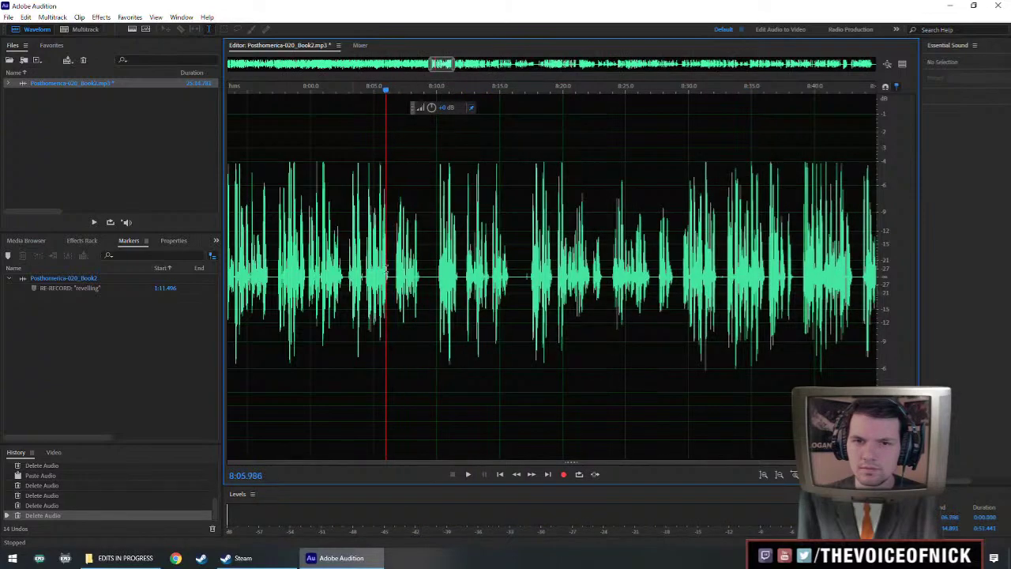
Play back the new join from about 8:06 and delete about 0.1 seconds of silence near 8:06.6.
key("space")
scroll(532, 301, "up", 3)
key("space")
left_click(537, 283)
left_click_drag(539, 285, 543, 287)
key("Delete")
Listen to the passages from about 8:04.6 and 8:17.2, amplify the phrase from about 8:06.5 to 8:08.7 and apply the Effects Rack.
left_click(457, 290)
key("space")
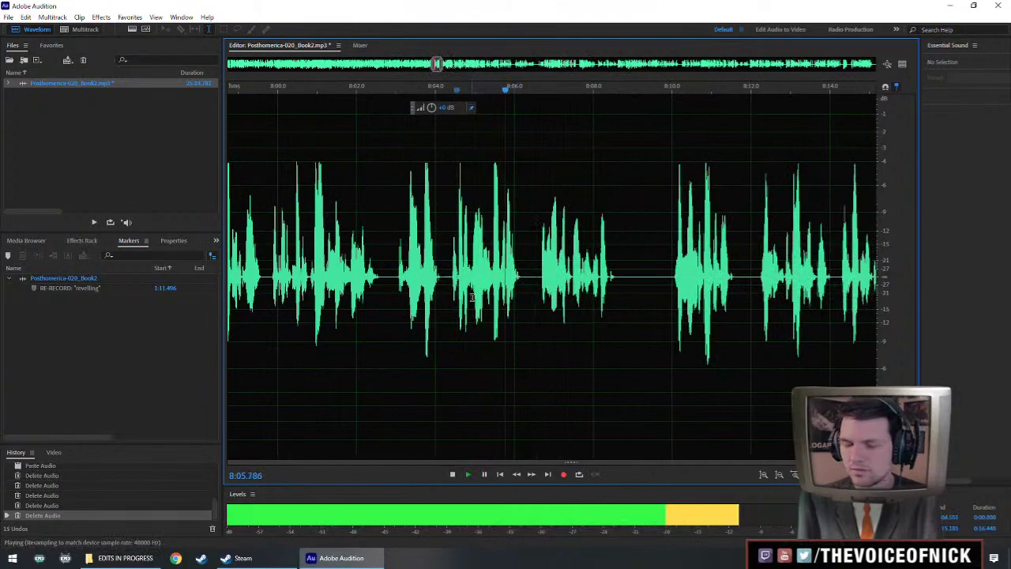
scroll(567, 275, "down", 2)
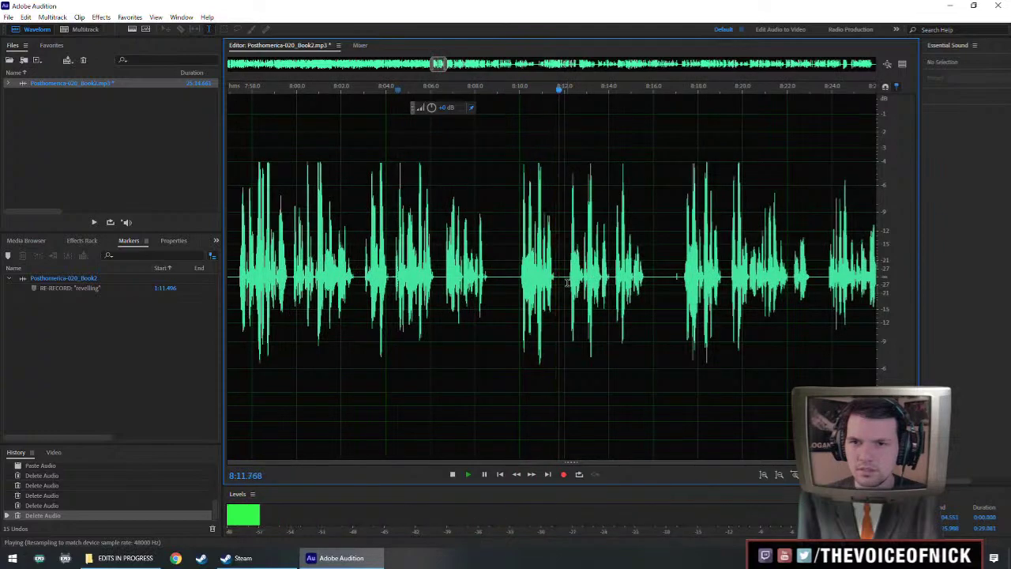
left_click(676, 273)
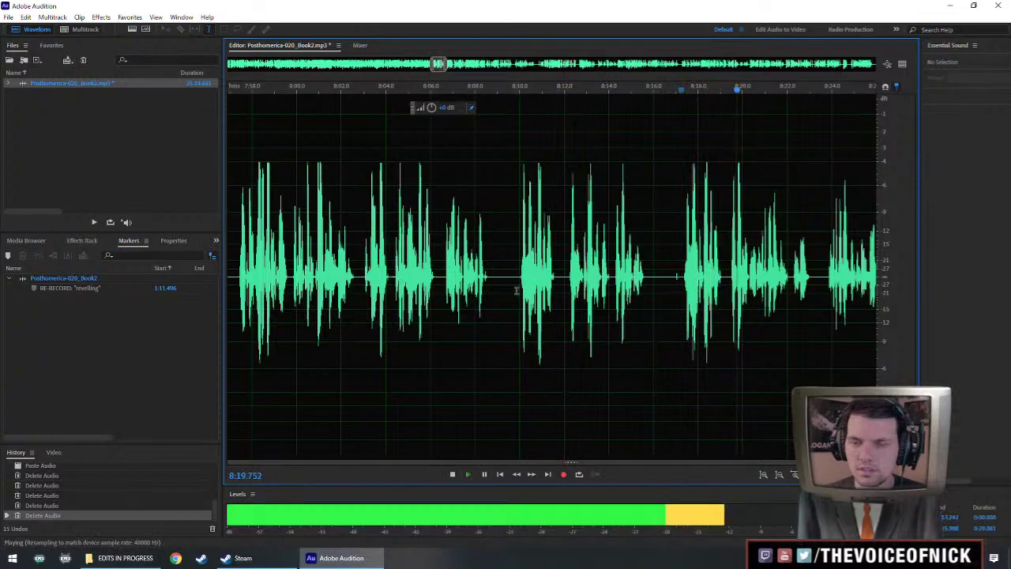
key("space")
left_click_drag(441, 276, 490, 288)
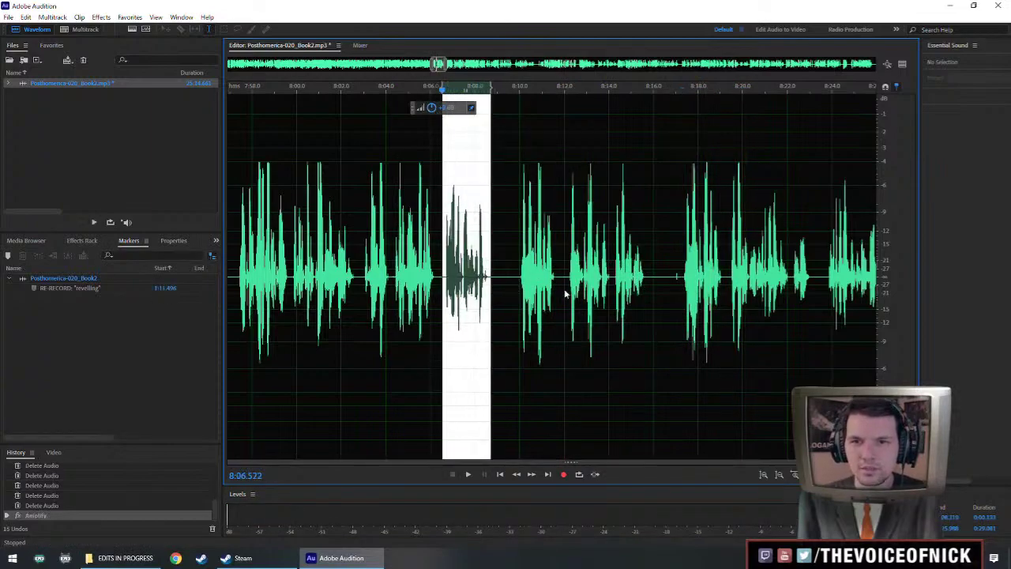
Delete the audio from about 8:11.9 to 8:19.3 and play back the join from about 8:10.2.
left_click_drag(561, 281, 727, 280)
key("Delete")
left_click(524, 253)
key("space")
scroll(545, 252, "up", 3)
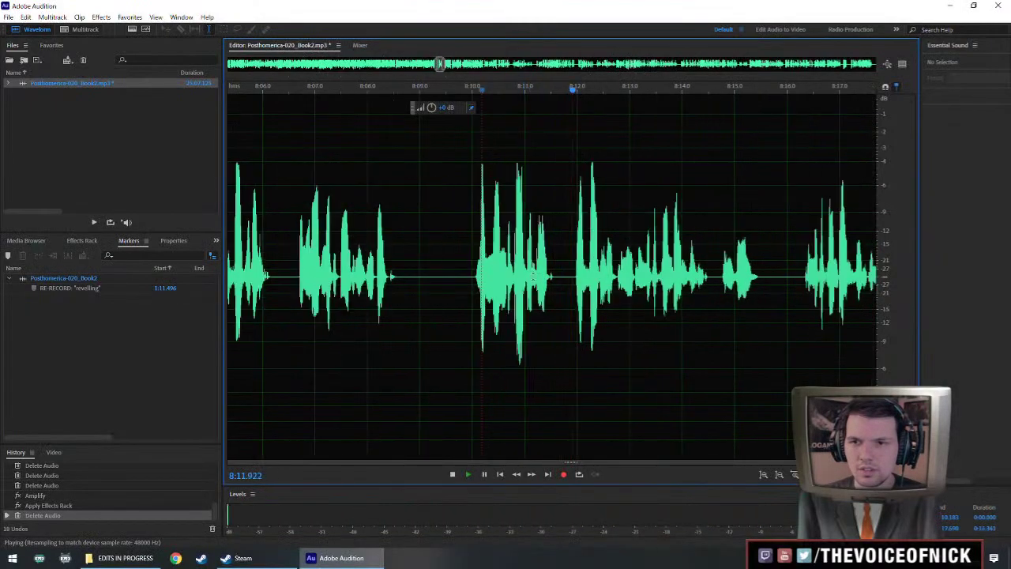
Delete about 0.7 seconds of silence near 8:09 and play back the shortened pause from about 8:07.
scroll(645, 266, "down", 3)
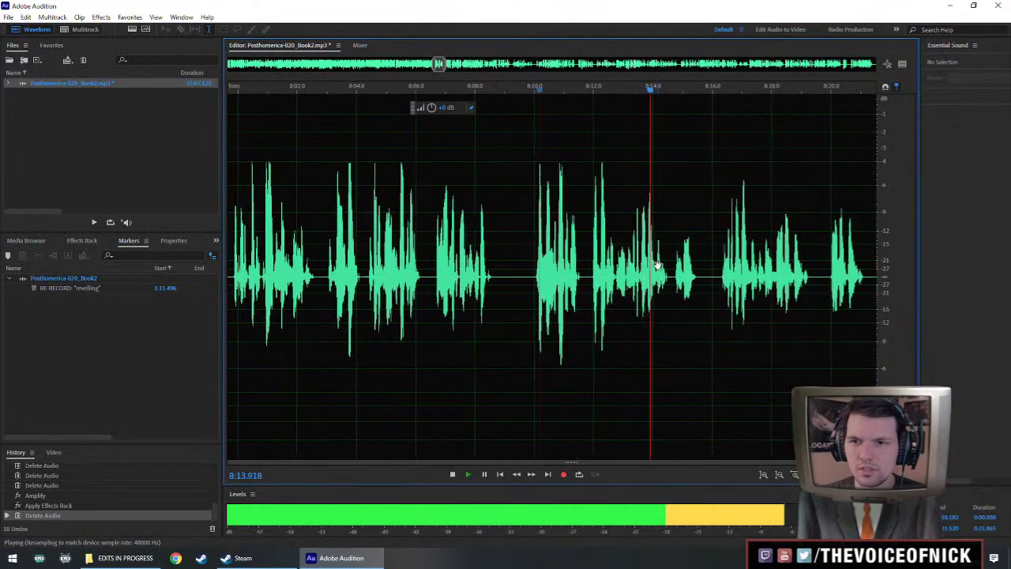
scroll(645, 266, "down", 2)
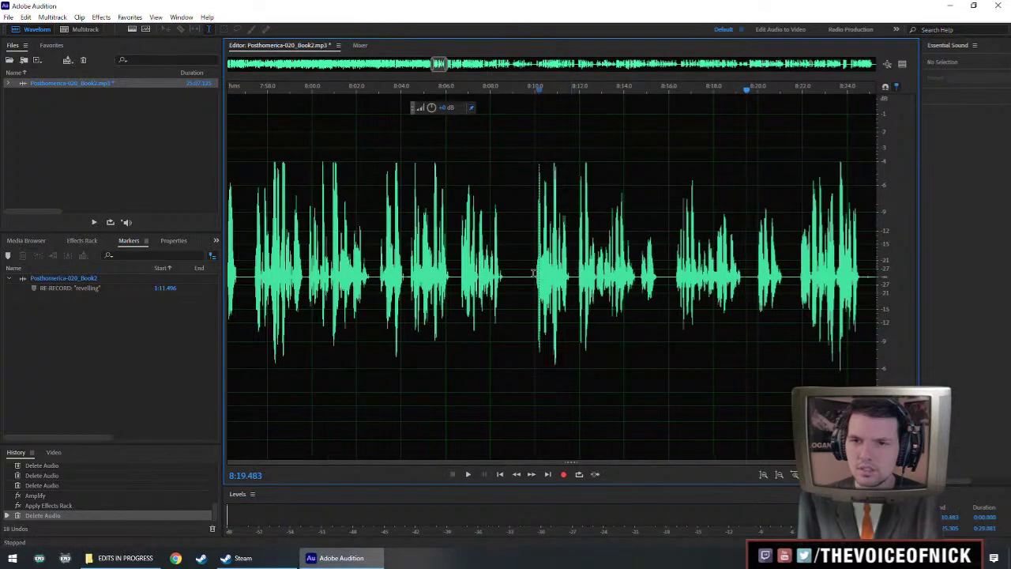
key("space")
scroll(598, 287, "up", 4)
left_click_drag(595, 288, 620, 288)
key("space")
key("Delete")
left_click(505, 265)
key("space")
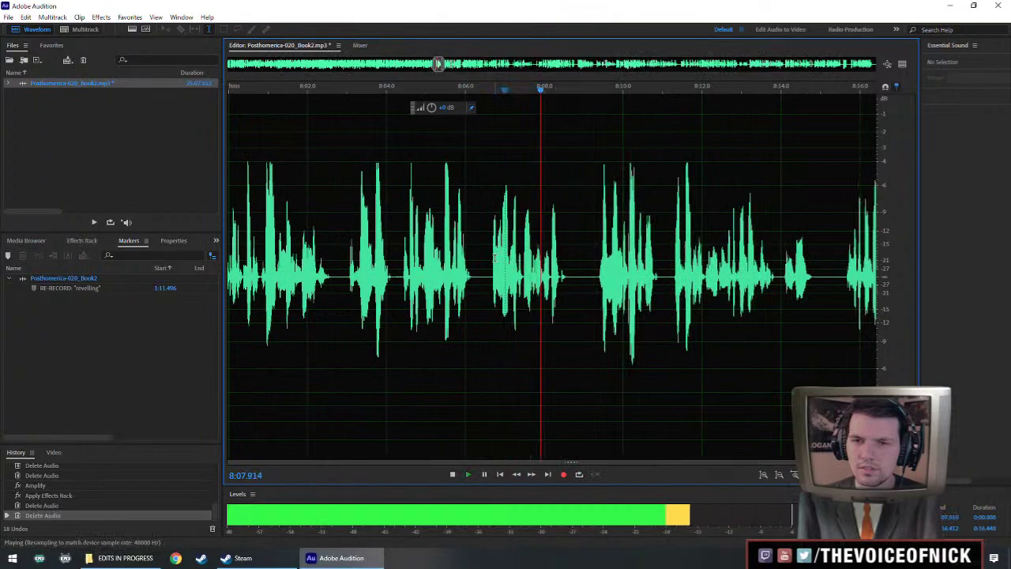
Copy about 0.2 seconds of silence from near 8:08.8, paste it at about 8:09.1 and play back from about 8:07.5.
scroll(564, 295, "up", 1)
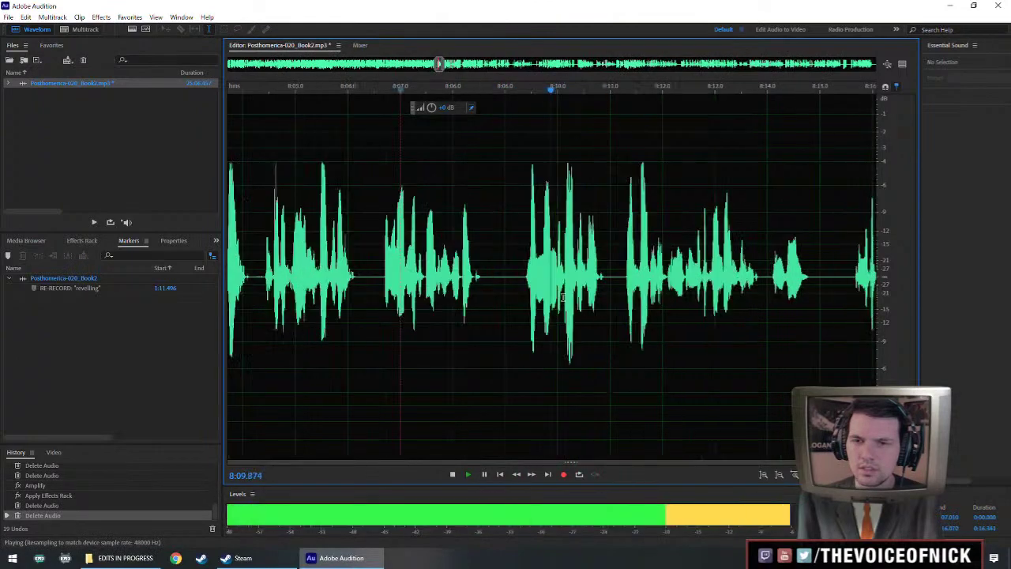
key("space")
left_click_drag(491, 287, 502, 286)
key("ctrl+c")
left_click(511, 287)
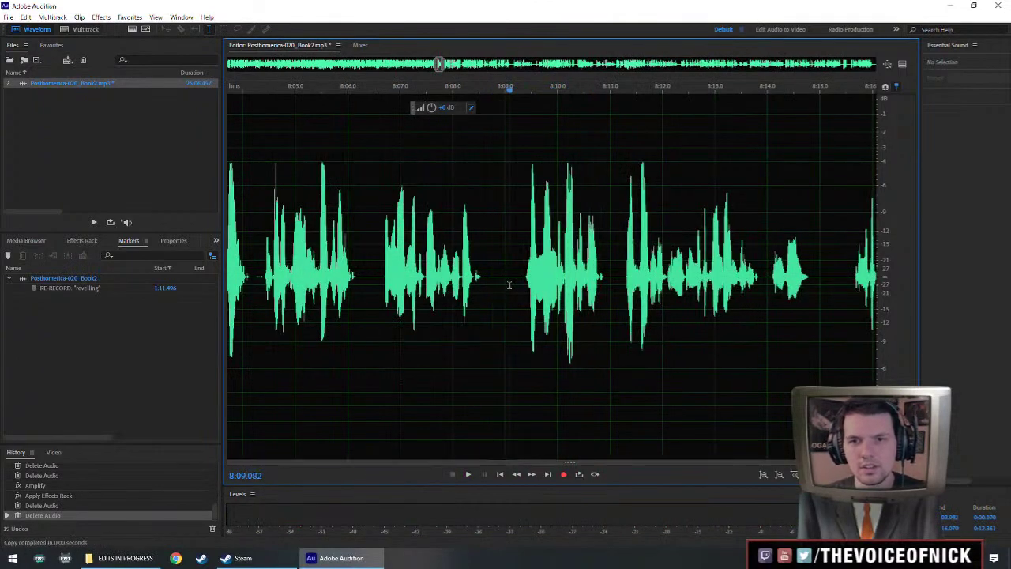
key("ctrl+v")
left_click(428, 264)
key("space")
scroll(634, 283, "down", 1)
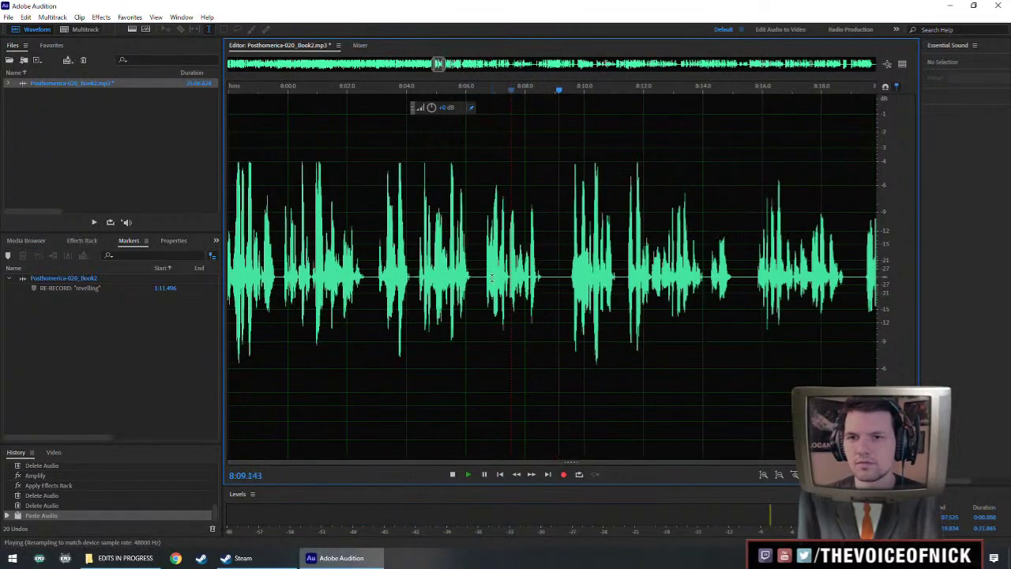
scroll(482, 289, "up", 1)
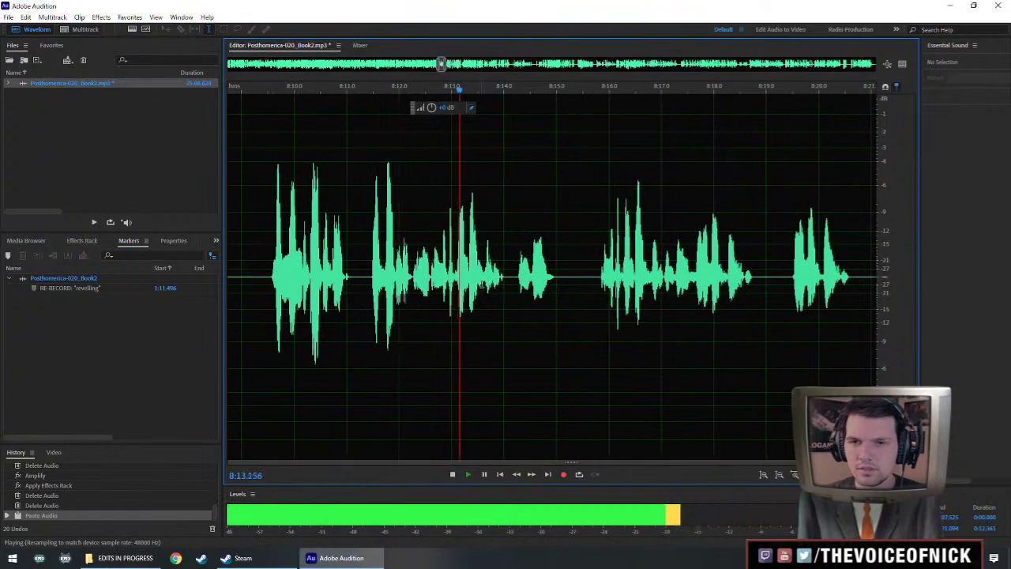
Listen around the repeated phrase and delete the audio from about 8:13.3 to 8:16.5.
left_click(597, 288)
left_click(603, 283)
key("space")
key("space")
key("space")
left_click_drag(633, 285, 471, 292)
key("space")
key("space")
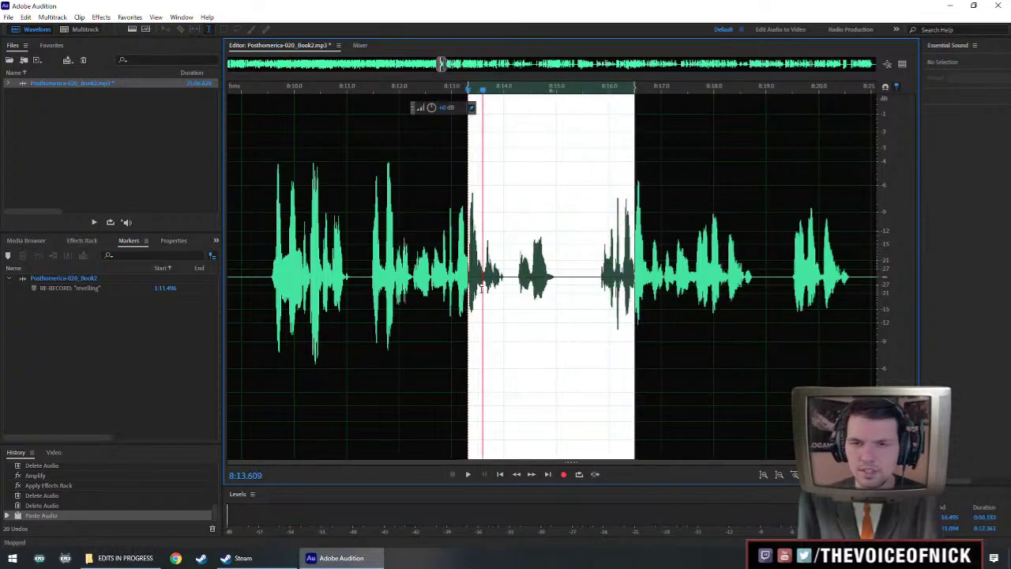
key("equal")
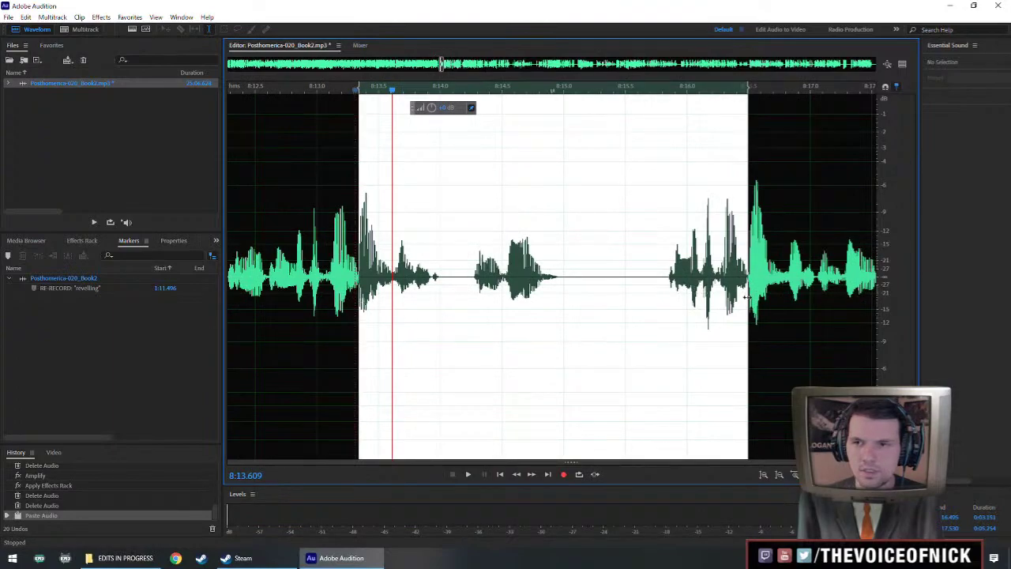
key("Delete")
Play back the new join near 8:13.3, starting from about 8:12.6 and again from about 8:12.0.
key("space")
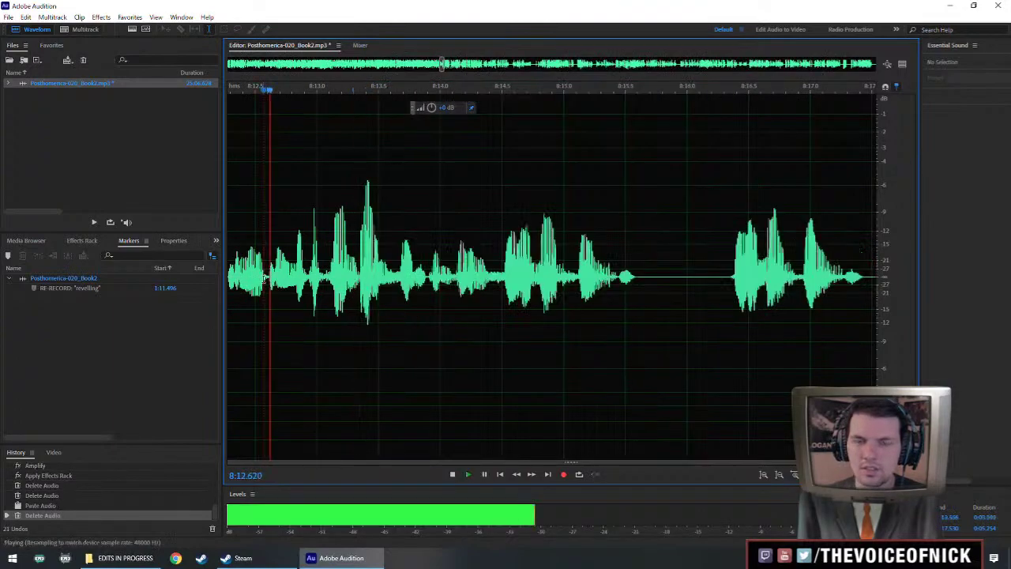
key("minus")
key("space")
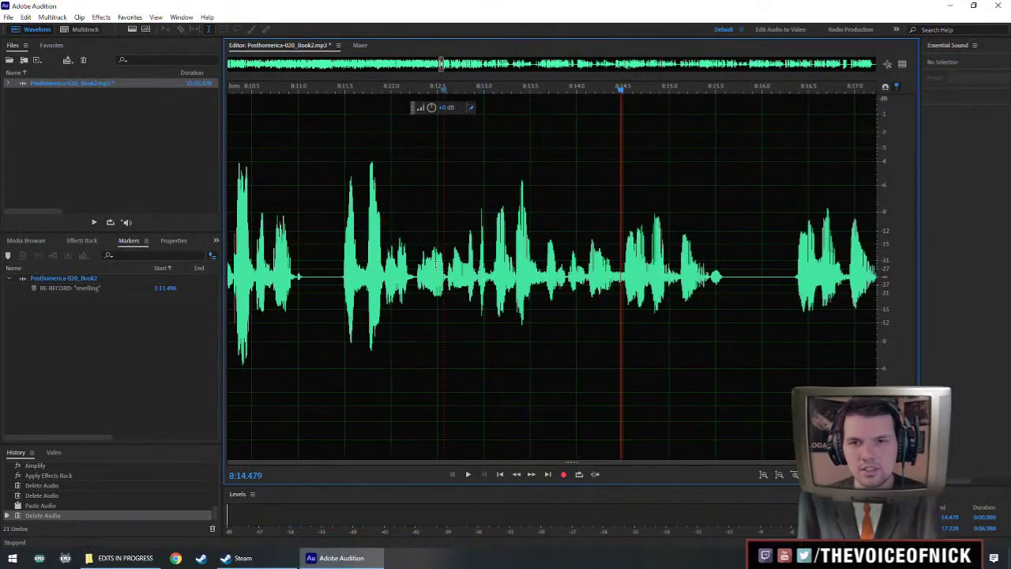
left_click(391, 257)
key("space")
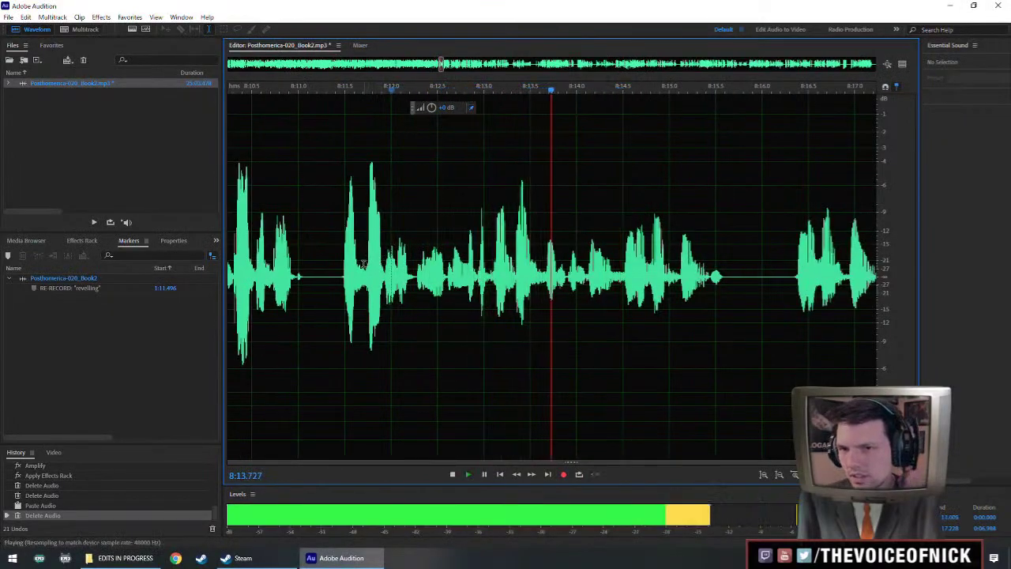
Listen to the passage from about 8:18.1 and delete the short leftover phrase from about 8:16.3 to 8:18.2.
scroll(664, 252, "down", 3)
scroll(665, 251, "right", 2)
left_click(605, 287)
left_click(560, 284)
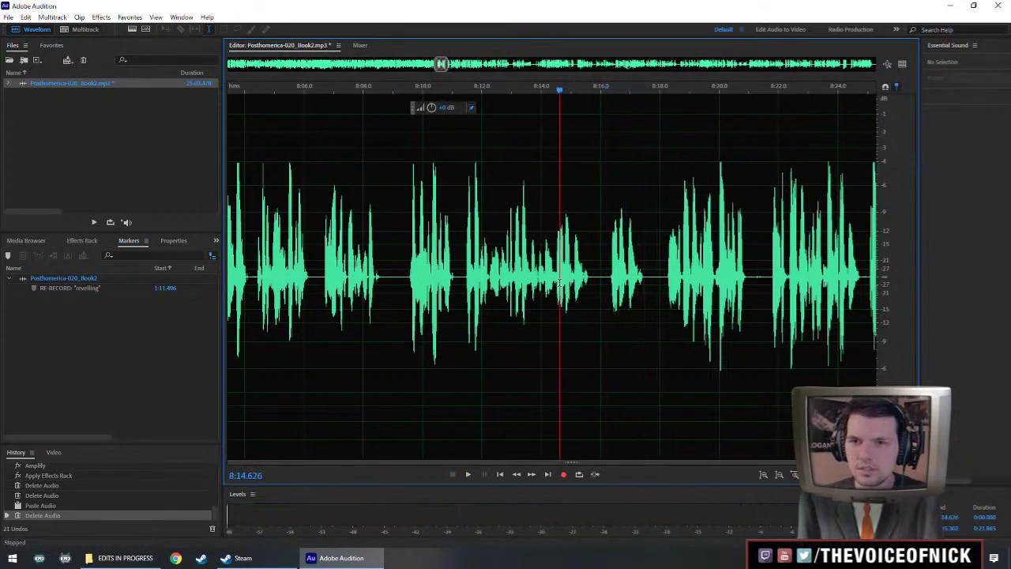
left_click(665, 286)
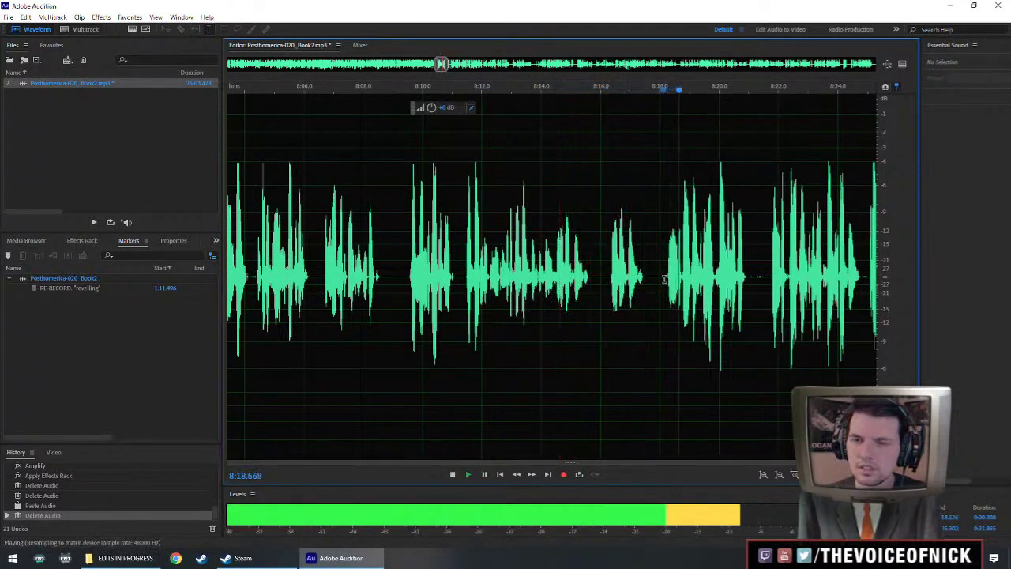
key("space")
left_click_drag(603, 290, 669, 294)
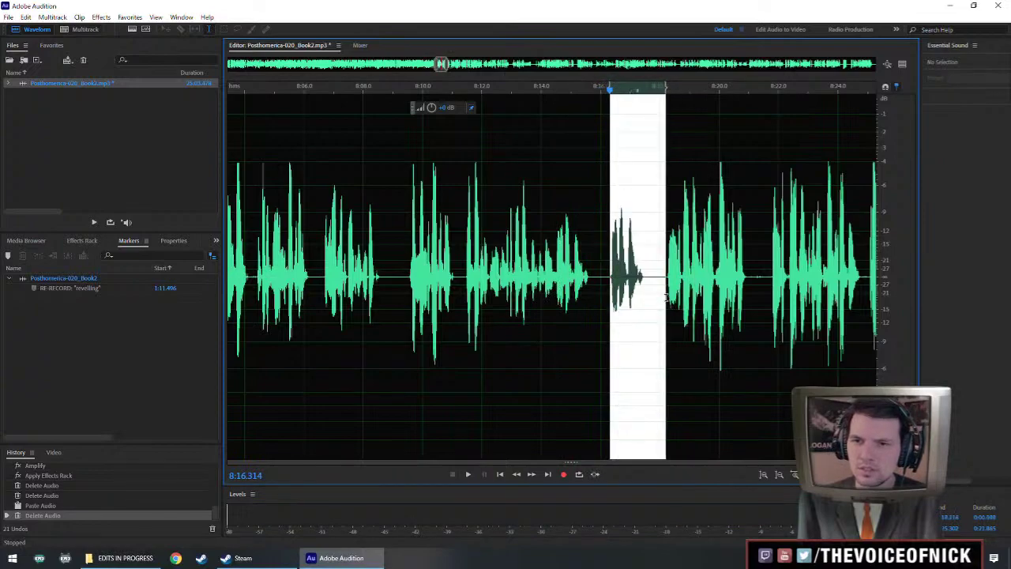
key("Delete")
Delete about 0.1 seconds of silence near 8:15.9 and play back the join from about 8:14.7.
left_click(544, 277)
key("space")
scroll(593, 277, "up", 2)
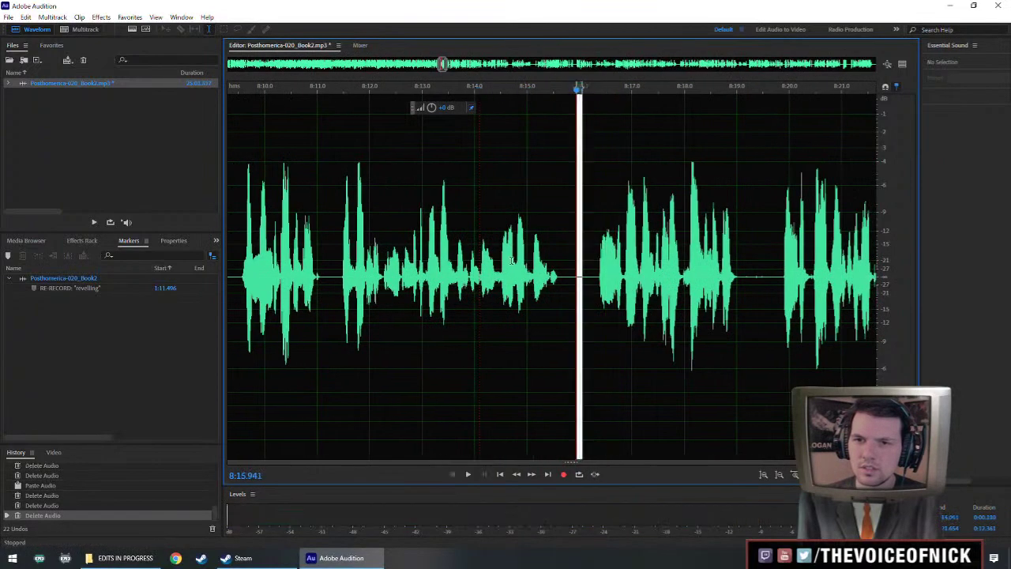
left_click(512, 270)
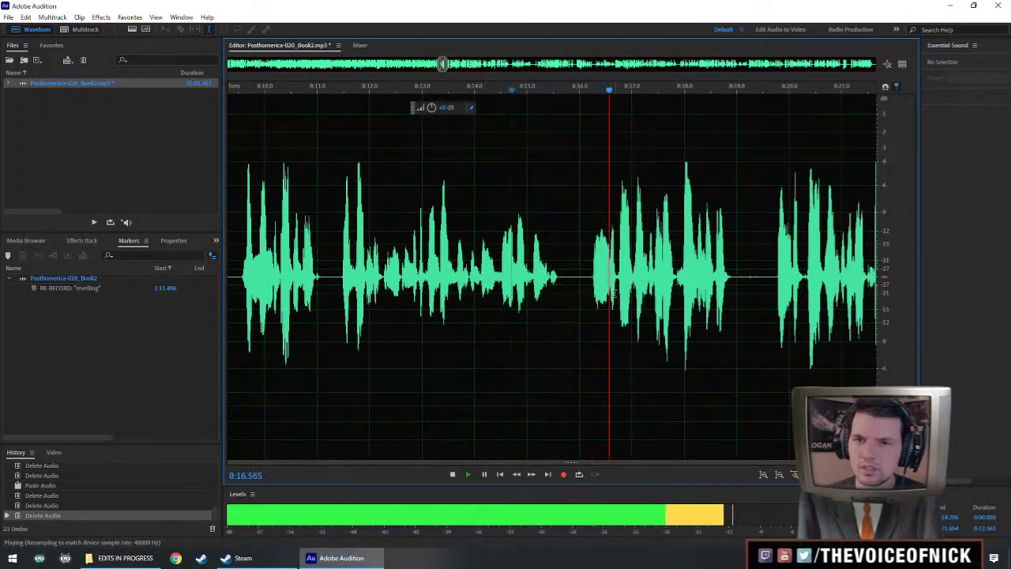
Amplify the phrase from about 8:11.9 to 8:15.8, apply the Effects Rack and play back from about 8:09.8.
scroll(616, 280, "down", 2)
left_click_drag(517, 285, 408, 291)
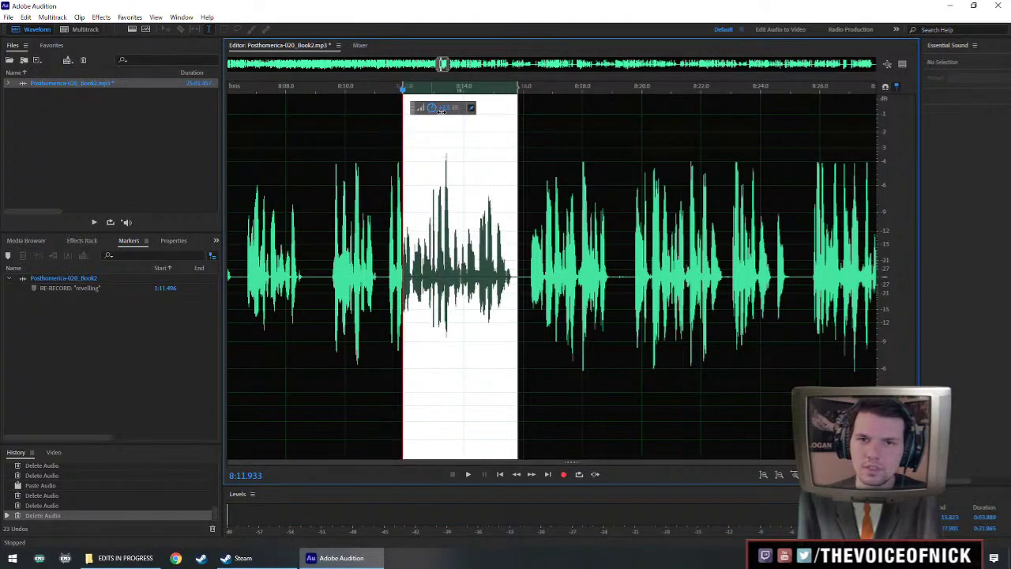
left_click_drag(421, 154, 421, 155)
key("ctrl+r")
left_click(339, 221)
key("space")
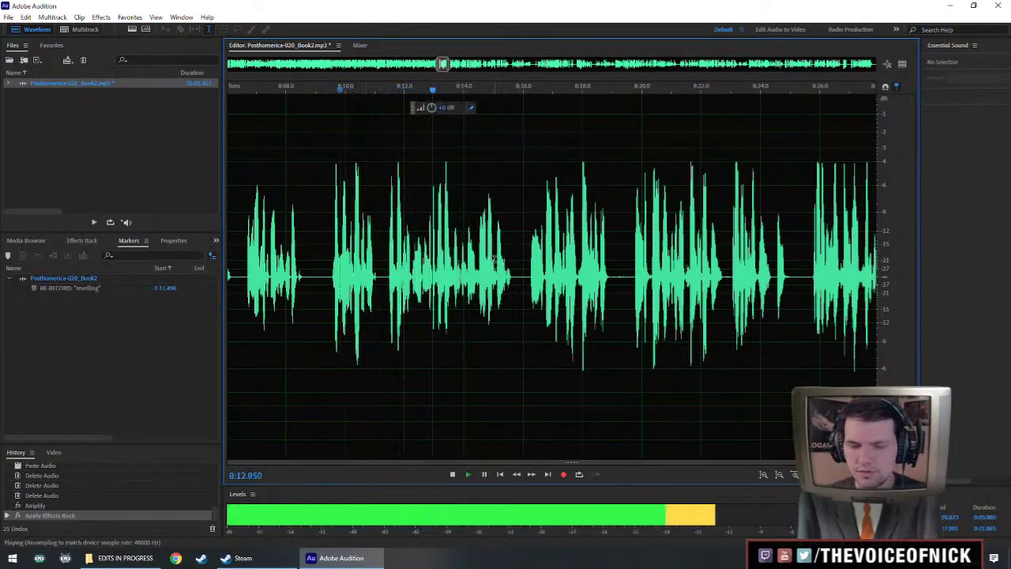
Replace a sliver of silence at about 8:11.2 with the copied silence and play back the passage.
scroll(493, 259, "down", 1)
scroll(493, 259, "up", 3)
key("space")
left_click_drag(406, 283, 411, 281)
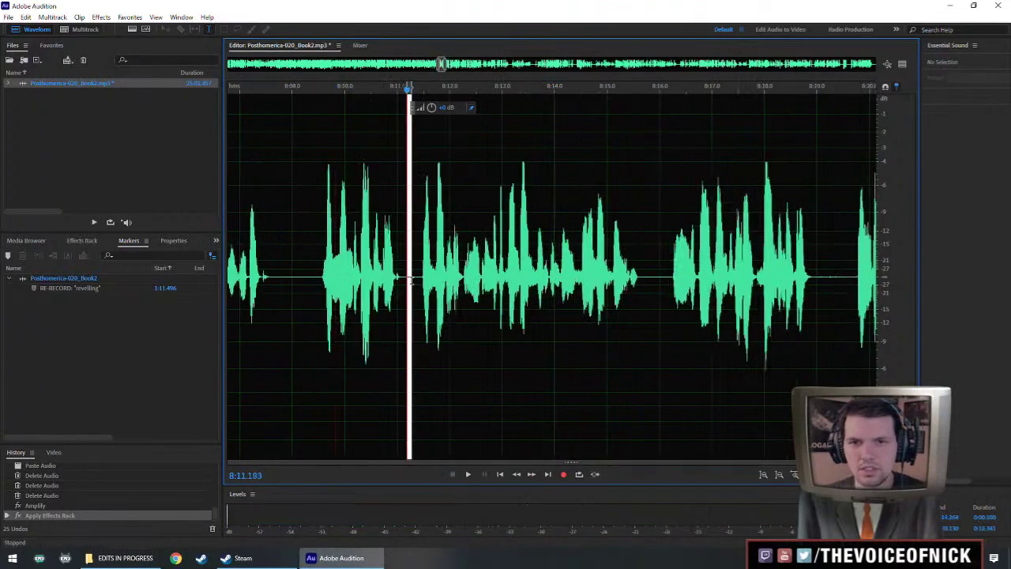
key("ctrl+v")
key("space")
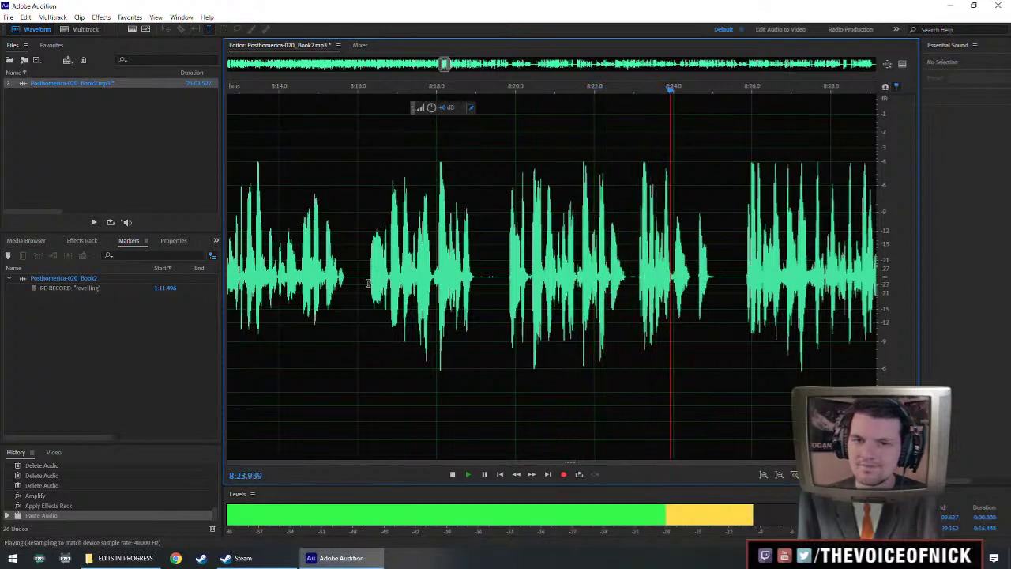
Try deleting the audio from about 8:17.9 to 8:21.5, play back the join and undo the deletion.
key("space")
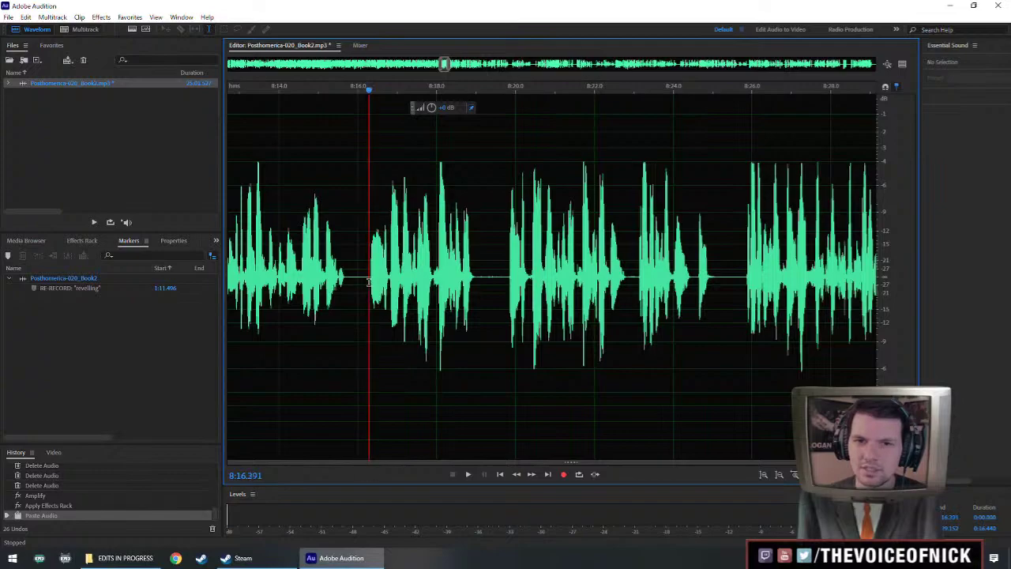
key("space")
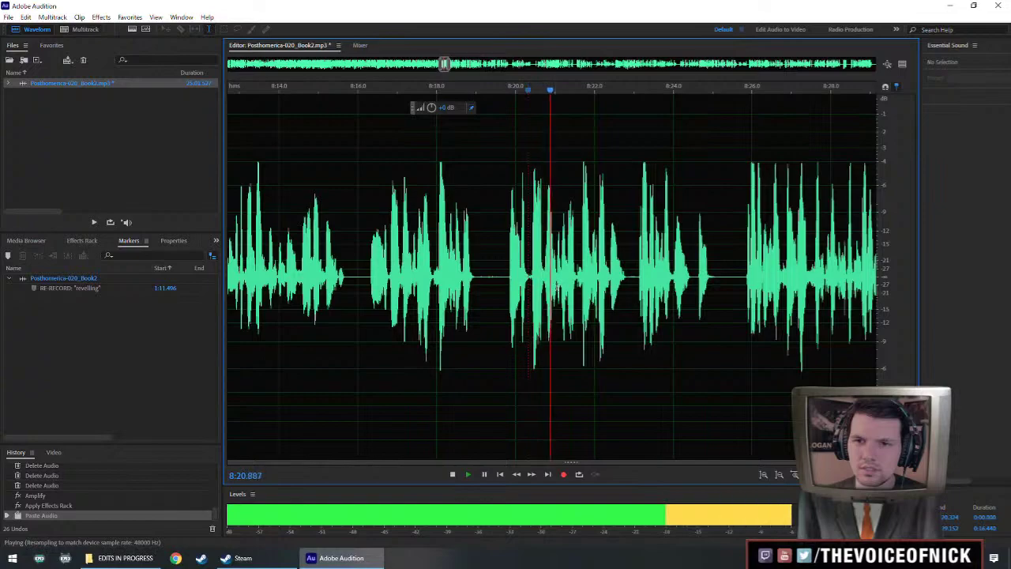
key("space")
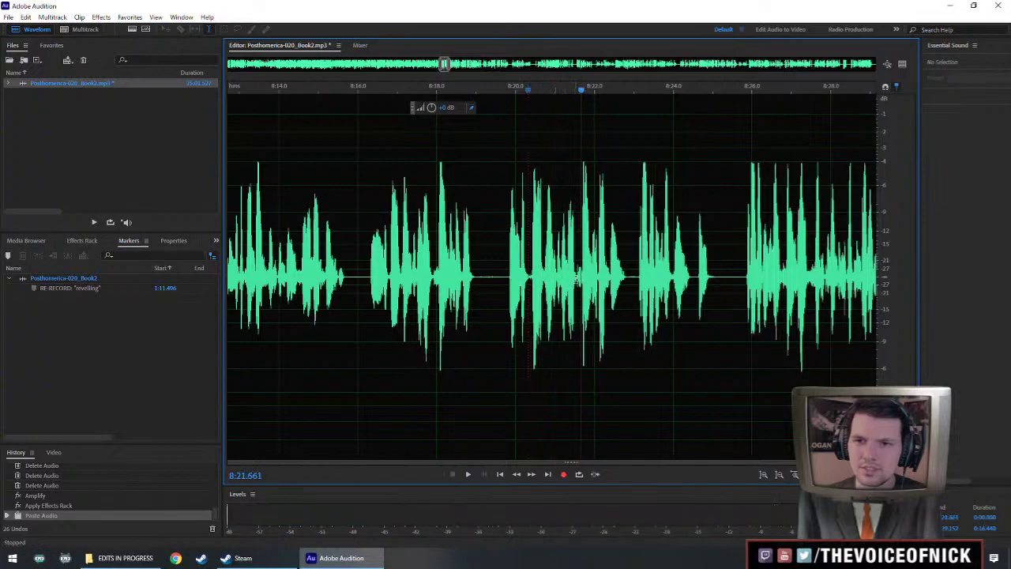
left_click_drag(576, 281, 436, 289)
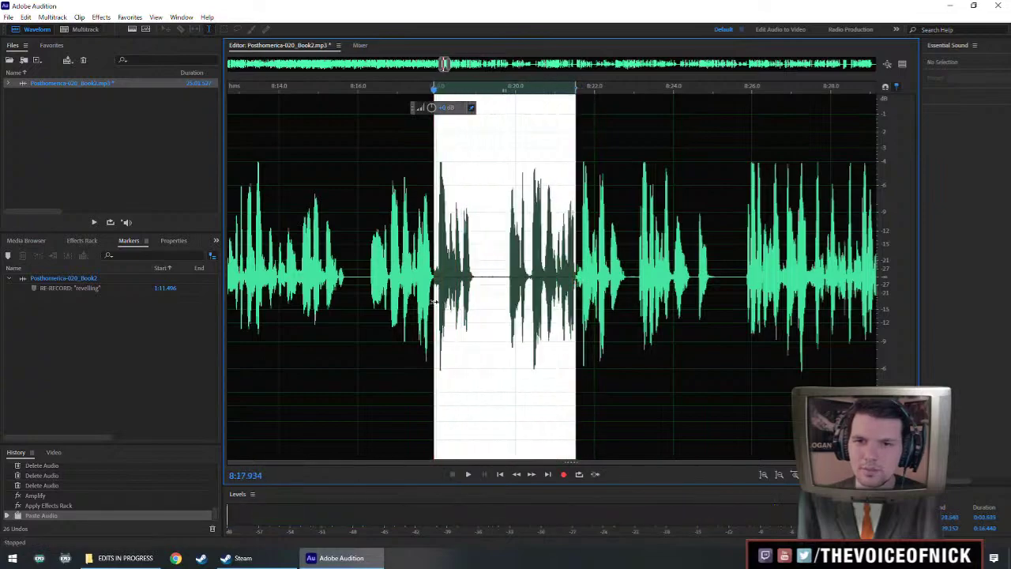
key("Delete")
left_click(399, 273)
key("space")
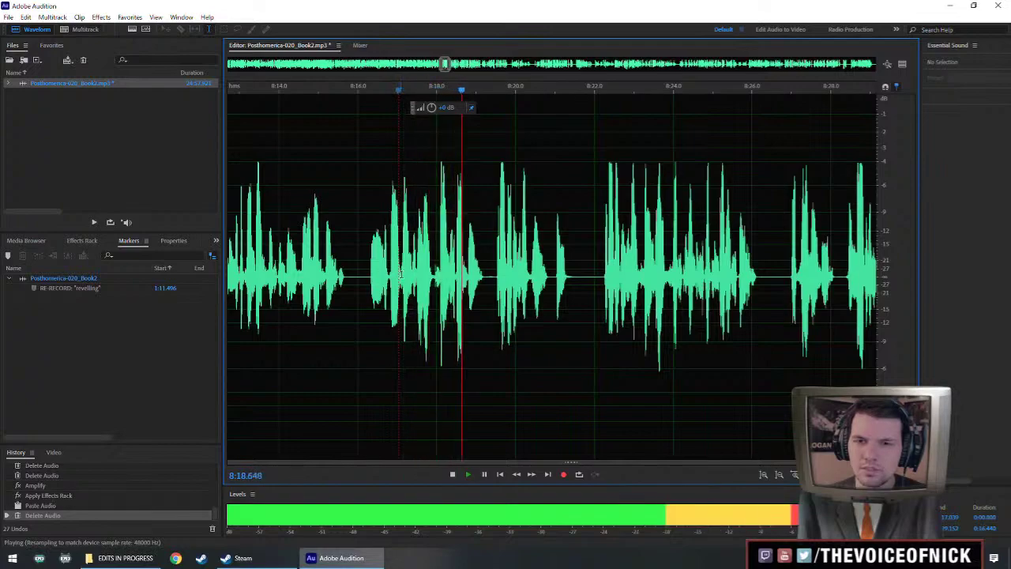
key("space")
key("ctrl+z")
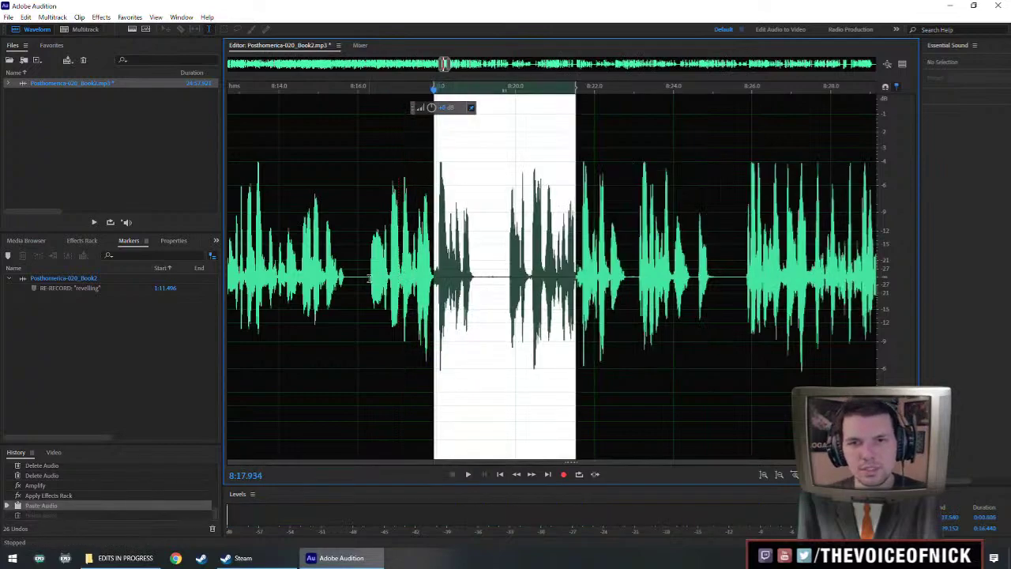
Delete the superseded take from about 8:16.4 to 8:19.9 and play back the join from about 8:14.5.
left_click_drag(369, 278, 512, 299)
key("Delete")
key("space")
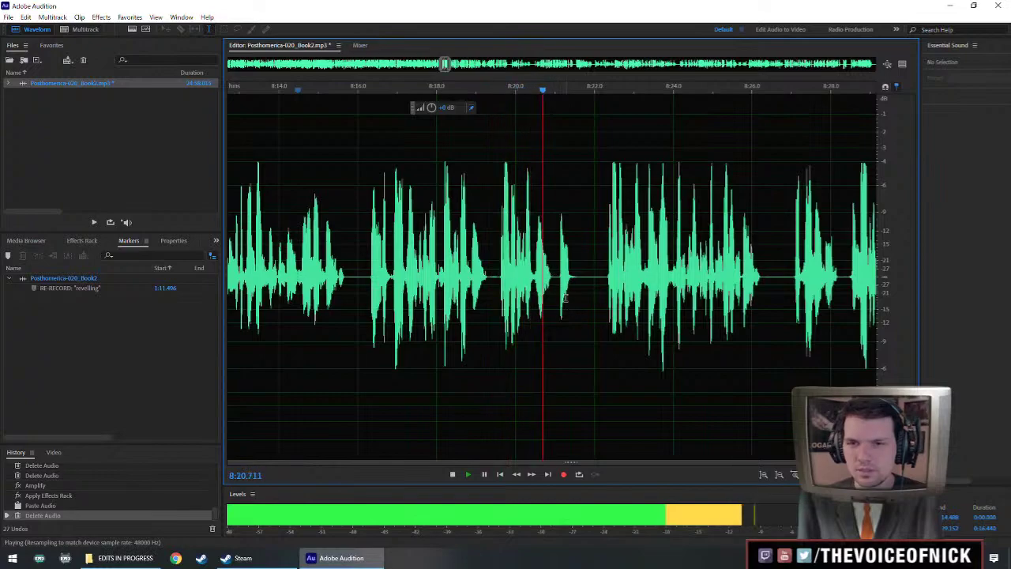
Delete the superseded audio from about 8:19.6 to 8:22.4 and play back the join from about 8:17.9.
scroll(584, 300, "up", 2)
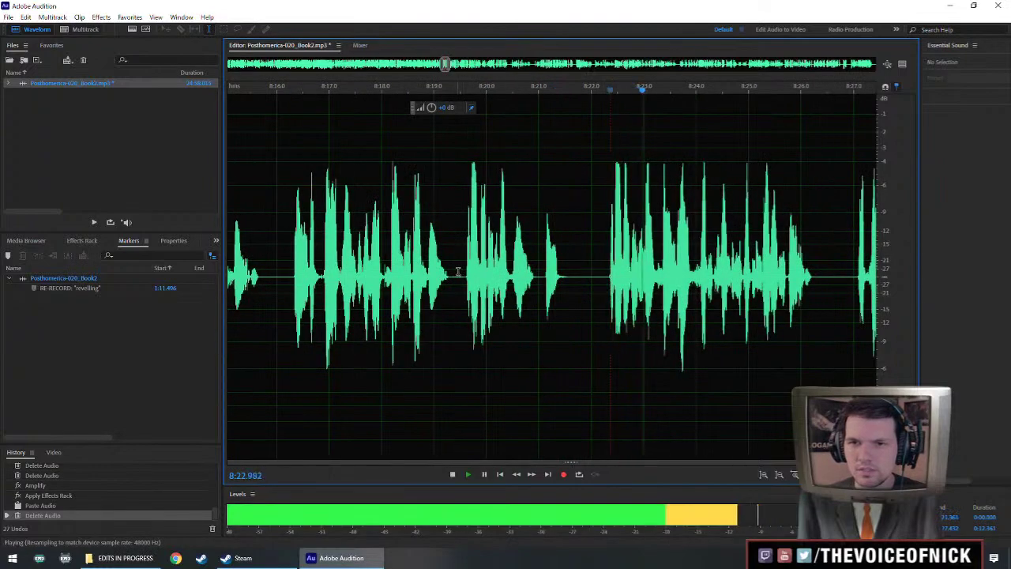
left_click_drag(467, 276, 610, 277)
key("Delete")
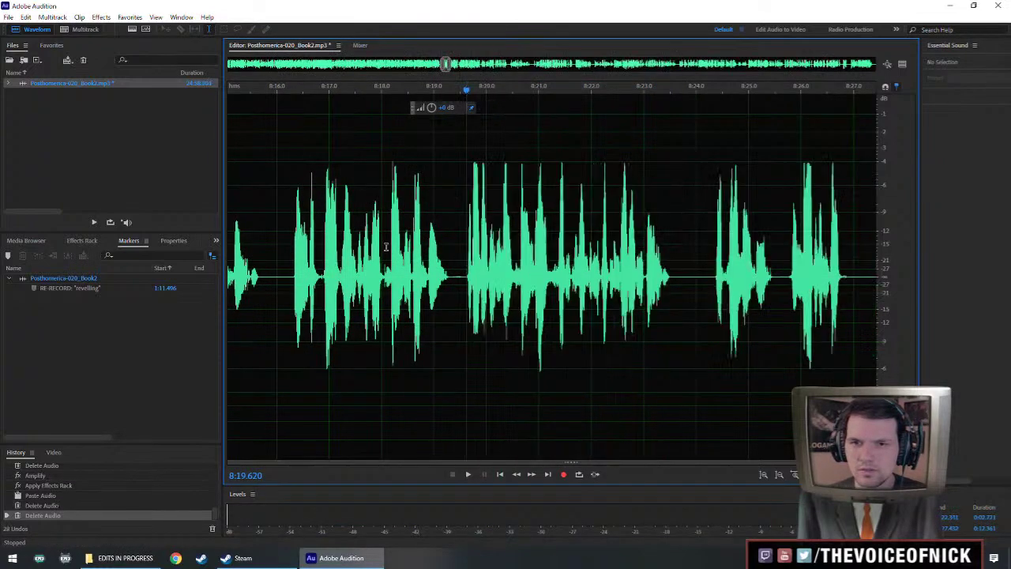
left_click(377, 244)
key("space")
scroll(557, 297, "down", 2)
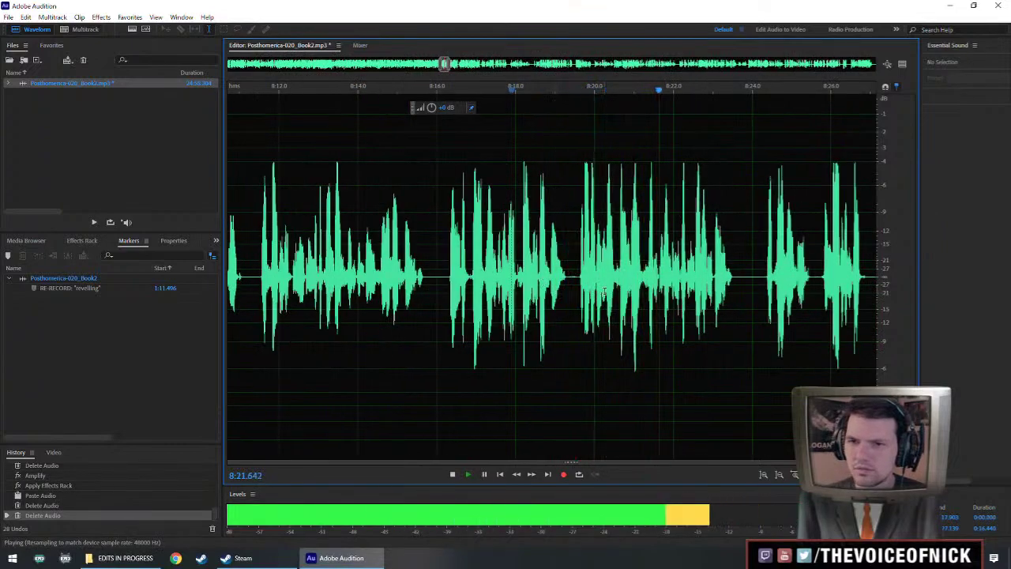
scroll(711, 299, "down", 1)
scroll(727, 292, "down", 1)
key("space")
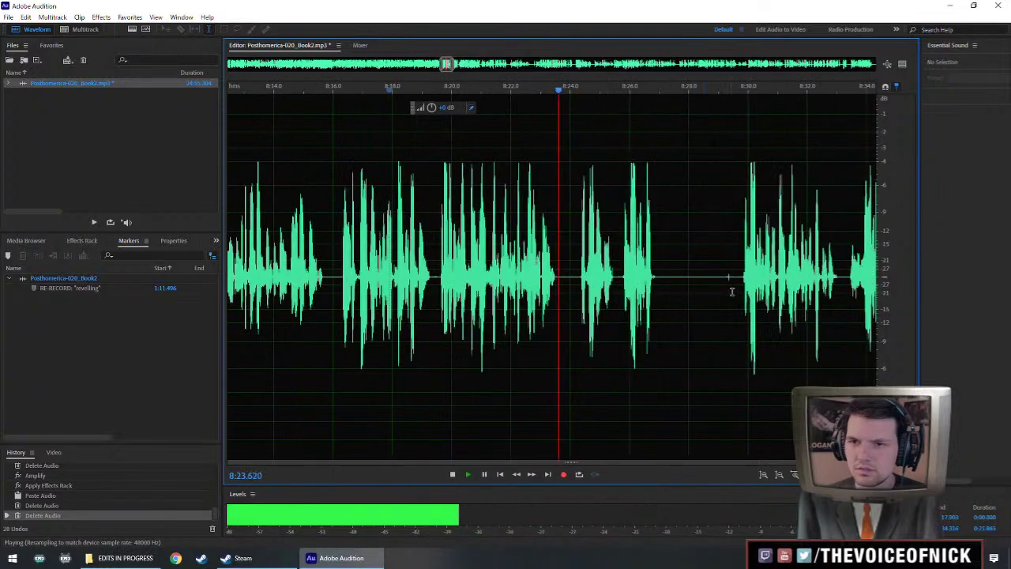
Listen around the pause near 8:24, delete about 0.2 seconds of its silence and play back from about 8:21.6.
left_click(739, 285)
key("space")
left_click(578, 277)
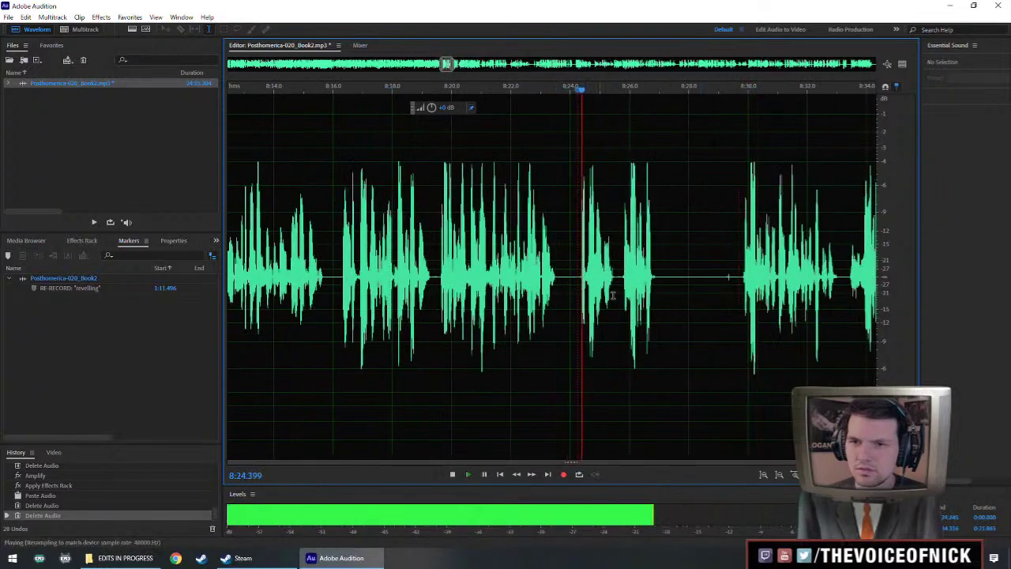
left_click(520, 284)
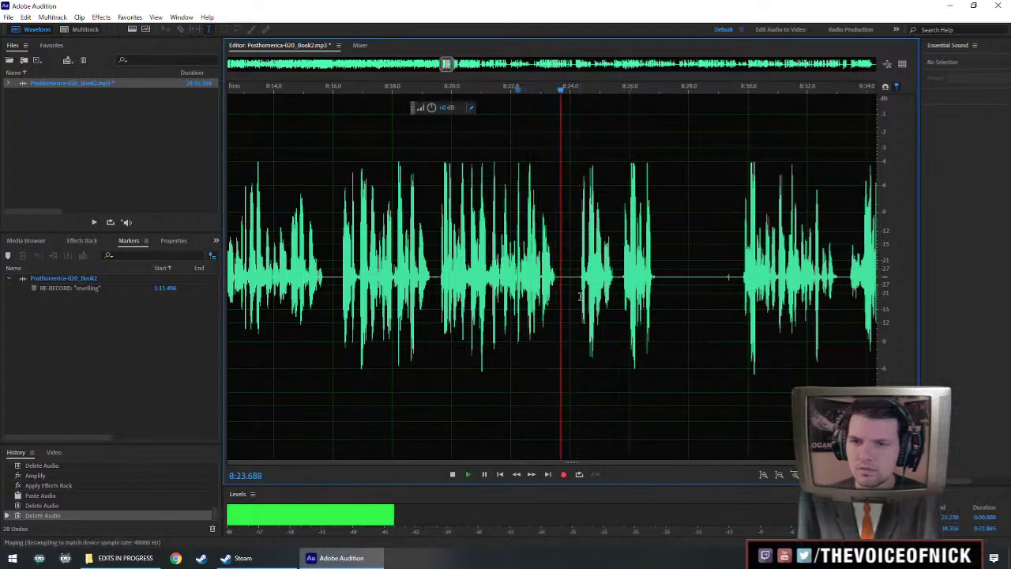
key("space")
key("Delete")
left_click(500, 260)
key("space")
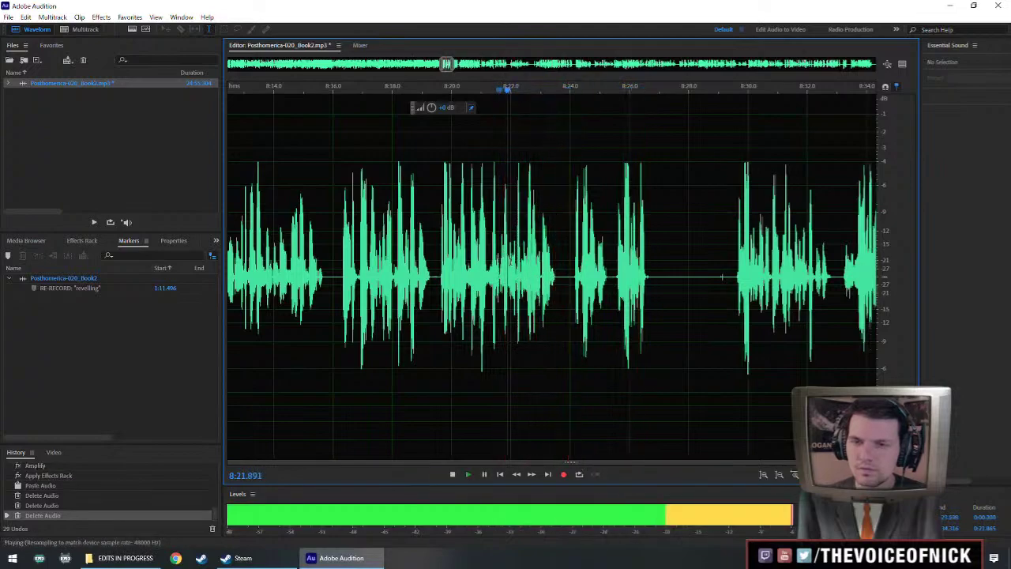
Delete about 0.1 seconds of the silence just before 8:24 and play back from about 8:22.0.
scroll(588, 269, "right", 2)
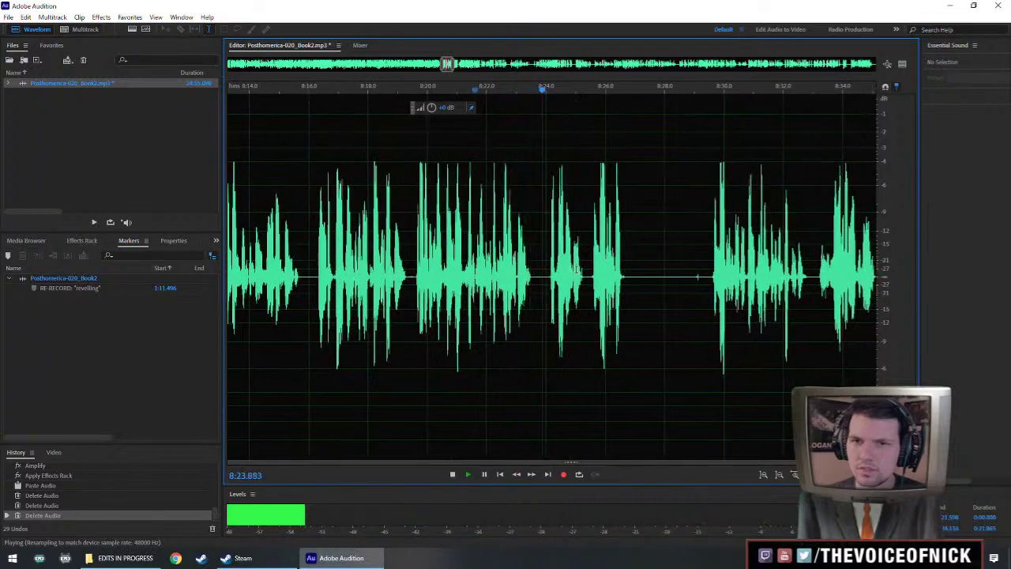
key("space")
key("Delete")
left_click(483, 257)
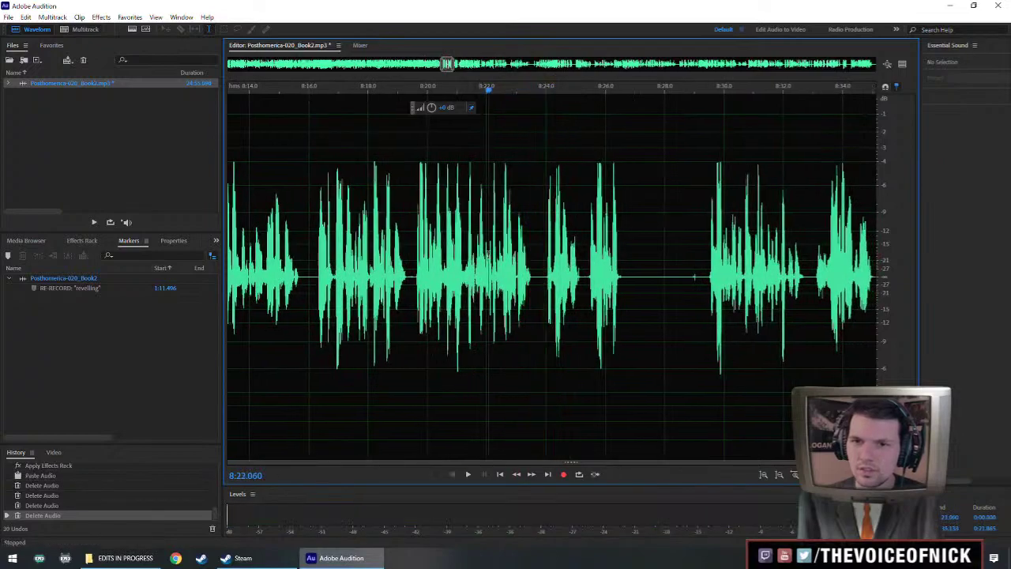
key("space")
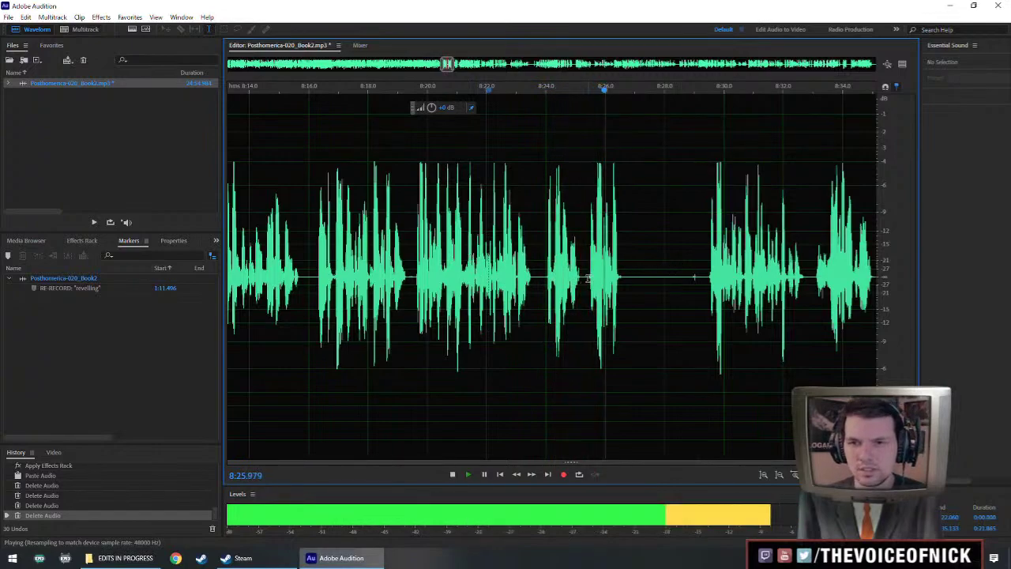
Delete the superseded take from about 8:25.4 to 8:29.4 and play back the join from about 8:23.1.
key("space")
left_click_drag(589, 285, 705, 315)
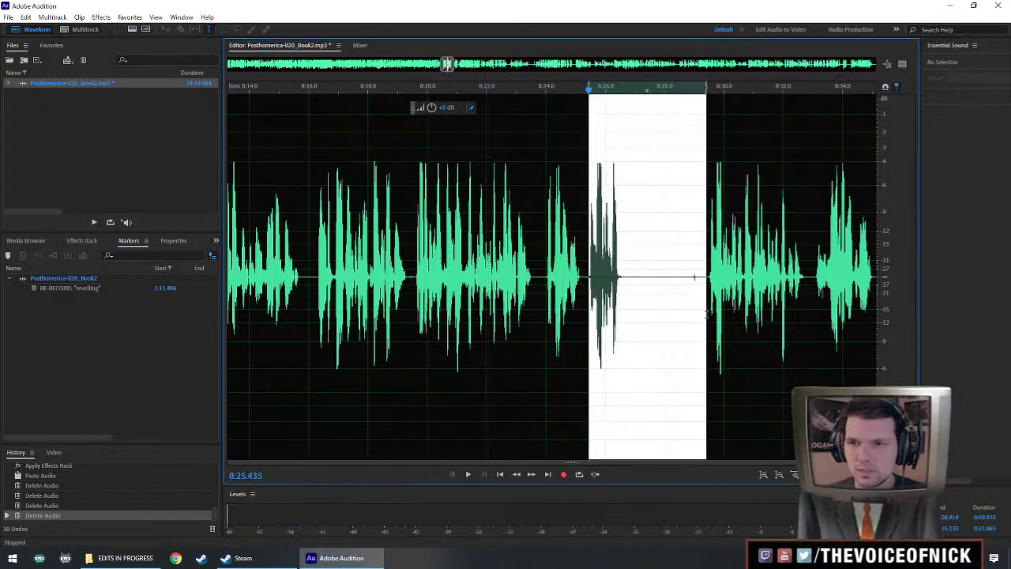
key("Delete")
key("space")
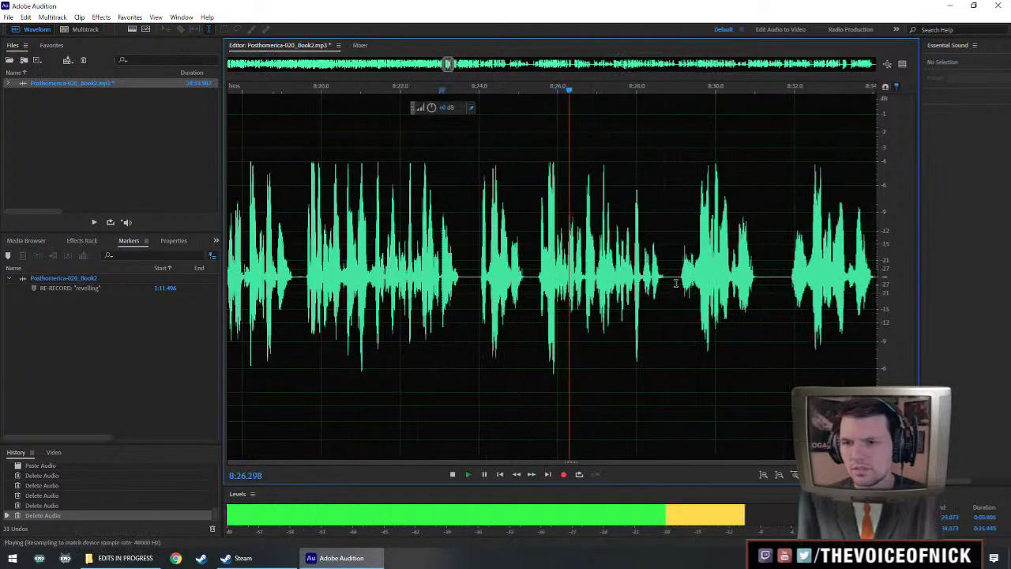
scroll(694, 283, "down", 3)
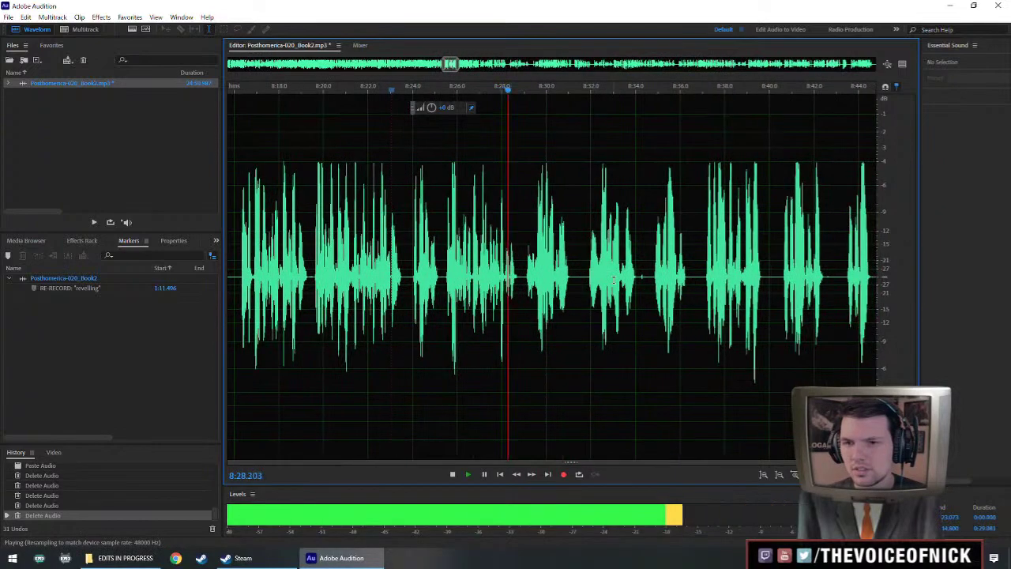
scroll(595, 275, "up", 3)
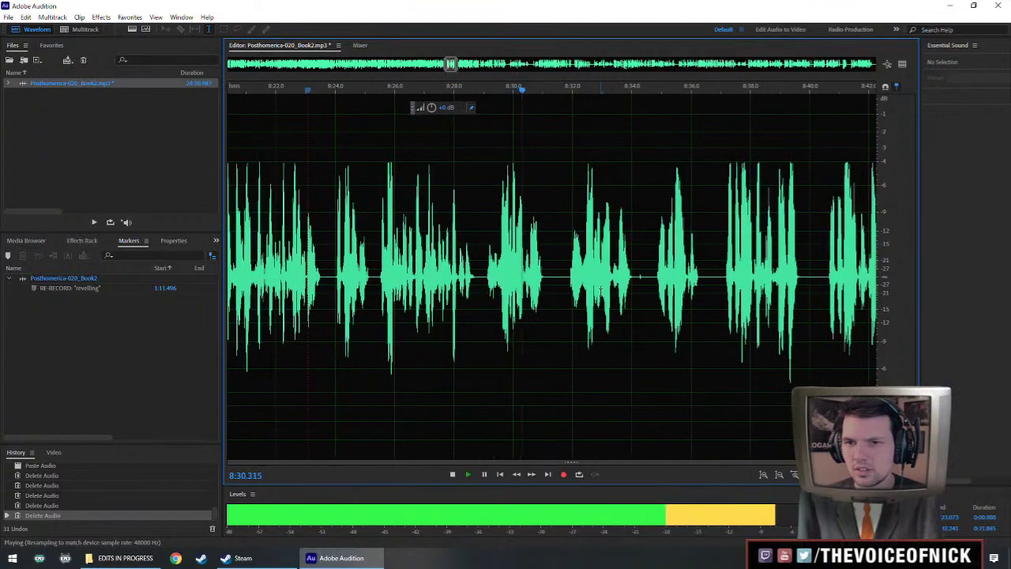
Audition the take at about 8:31.9, delete the earlier one from about 8:29.1 to 8:31.8 and play back from about 8:26.6.
left_click(569, 295)
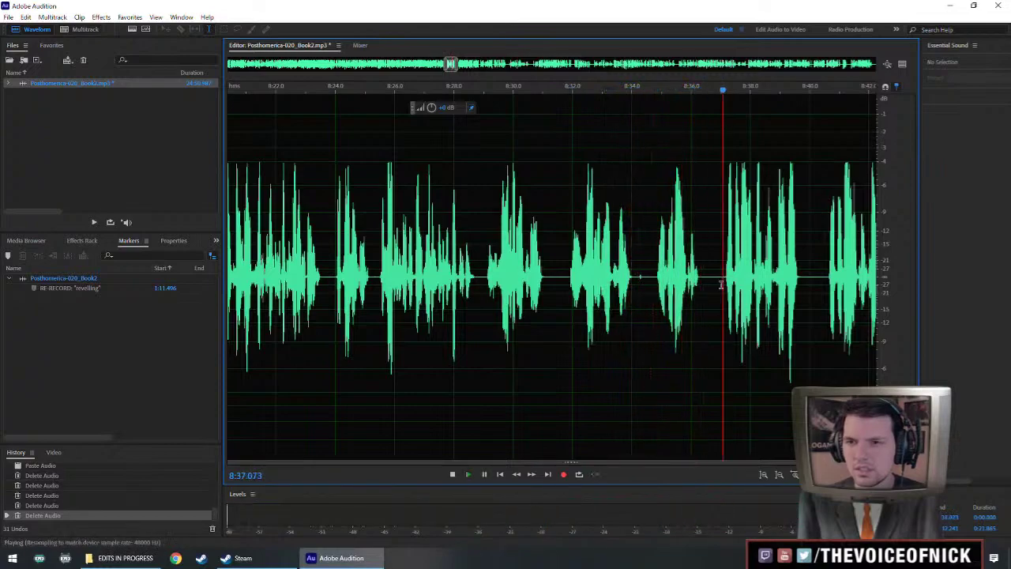
key("space")
left_click_drag(487, 275, 566, 301)
key("Delete")
left_click(411, 294)
key("space")
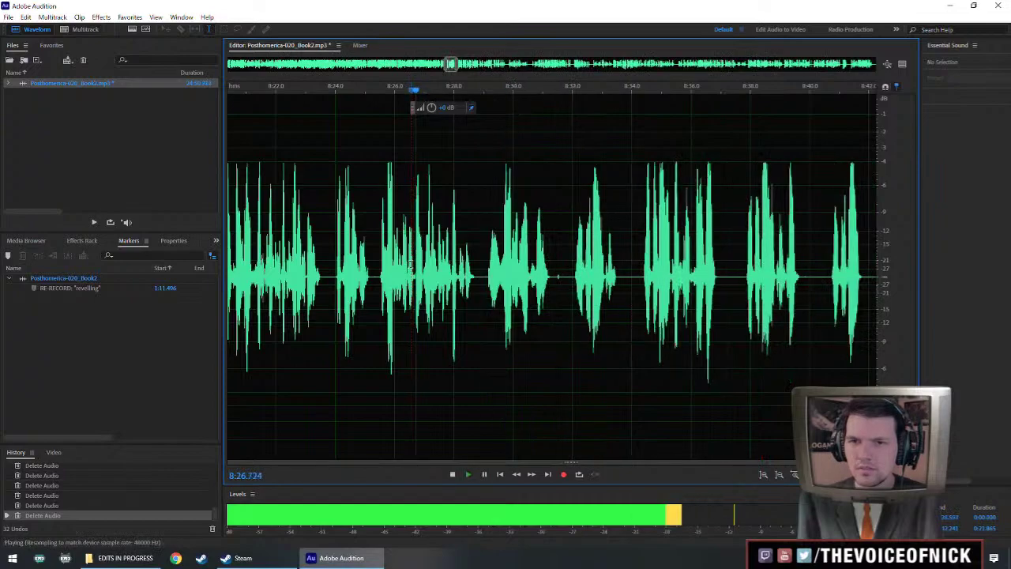
scroll(455, 286, "down", 2)
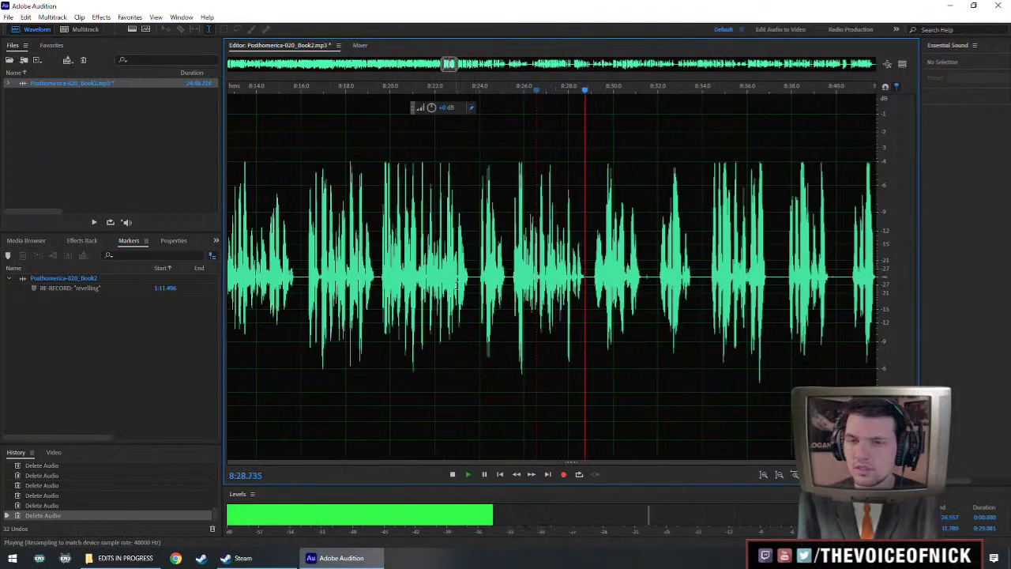
scroll(598, 277, "up", 2)
scroll(599, 276, "up", 2)
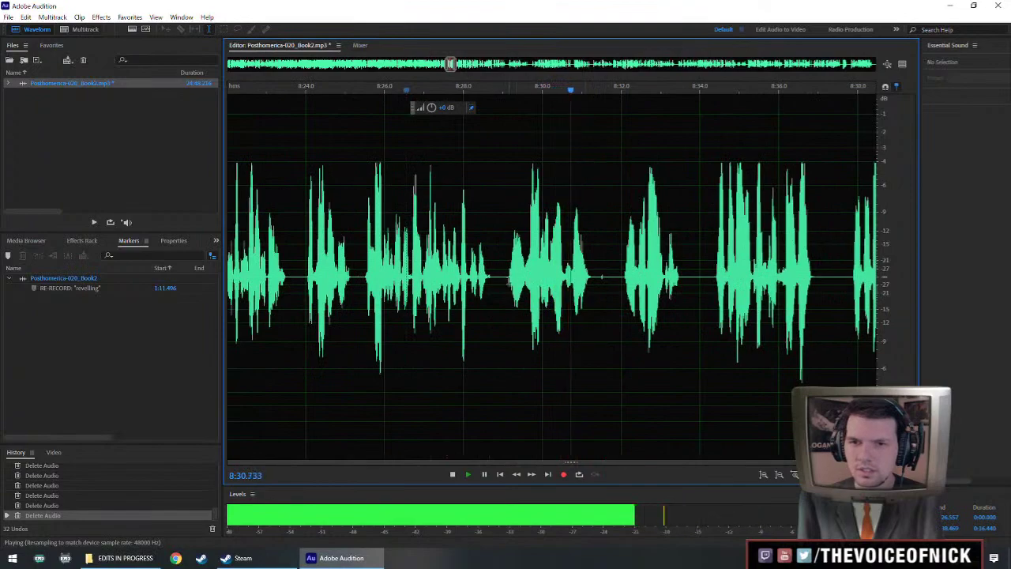
Try trimming a sliver of silence from the pause near 8:29, play back from about 8:27.1 and undo the deletion.
left_click(505, 281)
left_click(433, 276)
key("space")
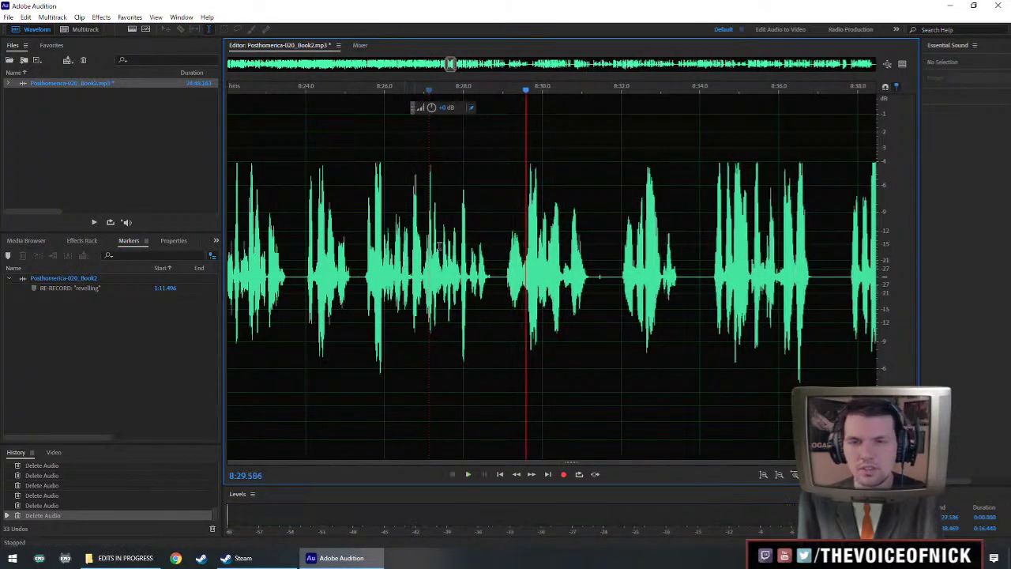
key("ctrl+z")
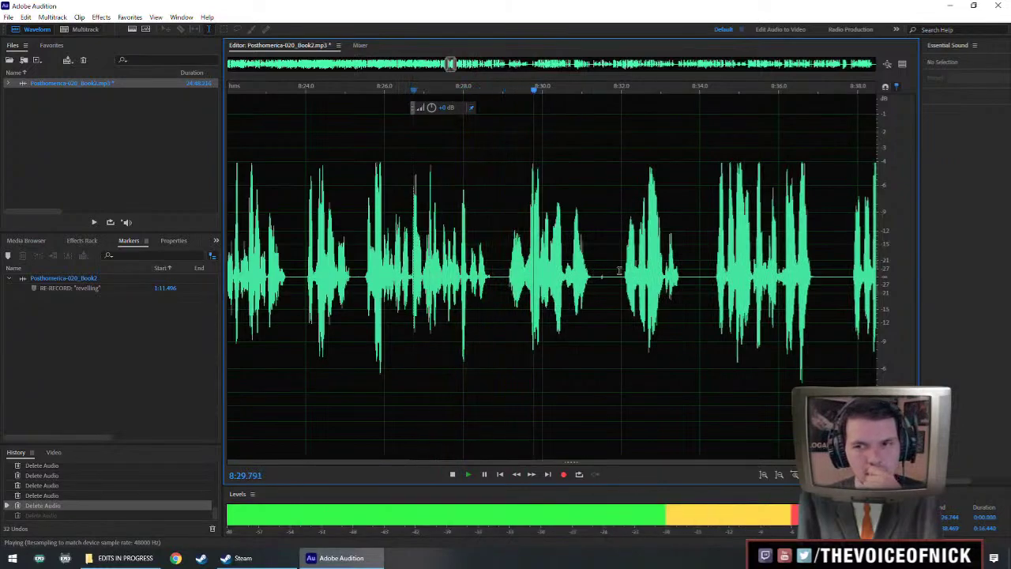
Listen to the openings of the phrases at about 8:34.4, 8:37.9, 8:40.6 and 8:50.1 to find repeated takes.
scroll(591, 276, "down", 1)
scroll(591, 276, "up", 2)
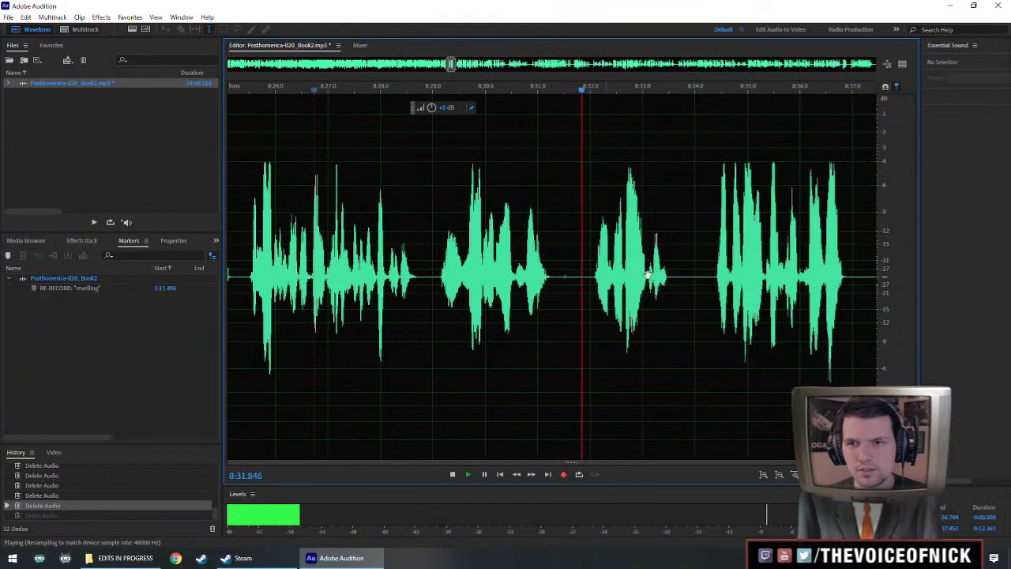
scroll(610, 278, "down", 1)
scroll(610, 278, "up", 1)
left_click(676, 280)
scroll(680, 282, "down", 1)
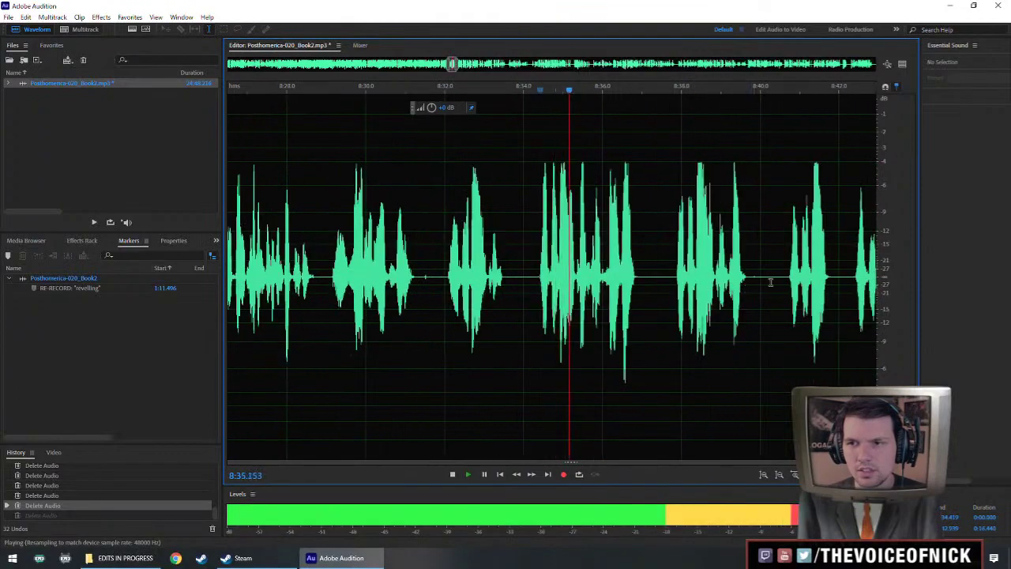
left_click(675, 284)
scroll(744, 276, "down", 3)
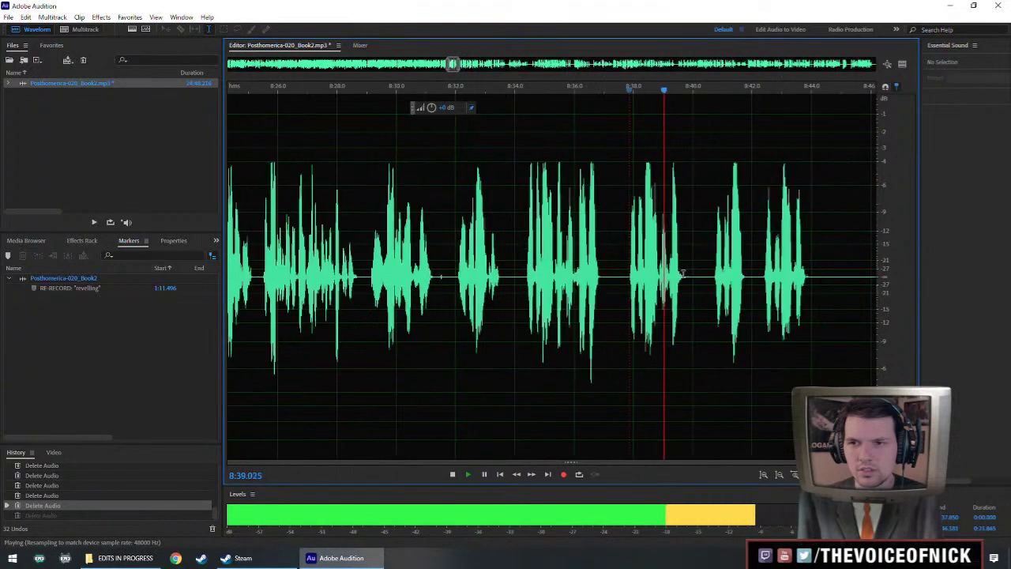
scroll(674, 282, "down", 1)
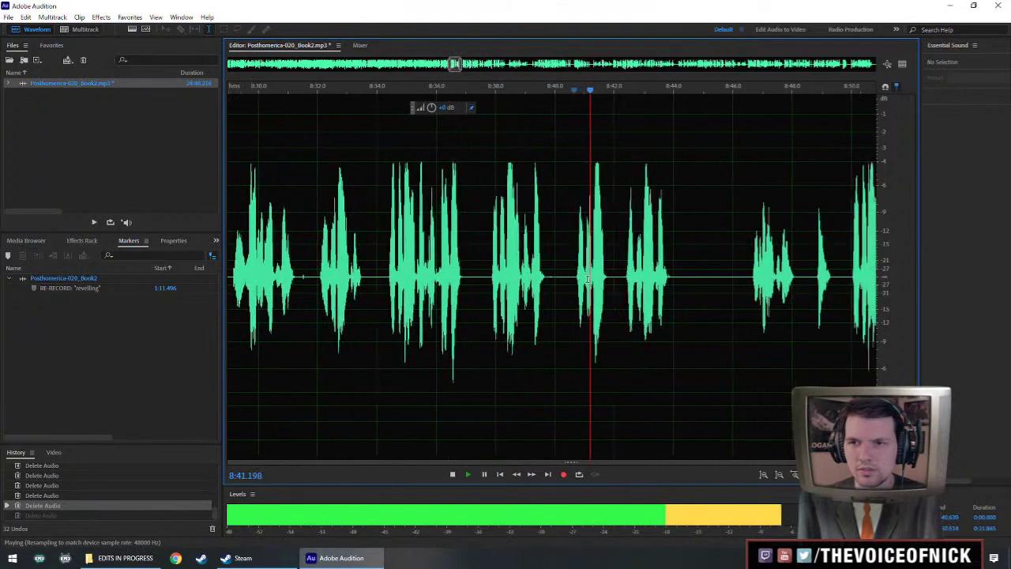
left_click(851, 294)
scroll(852, 293, "down", 1)
mouse_move(588, 291)
left_mouse_down()
mouse_move(713, 292)
mouse_move(577, 292)
mouse_move(587, 291)
left_mouse_up()
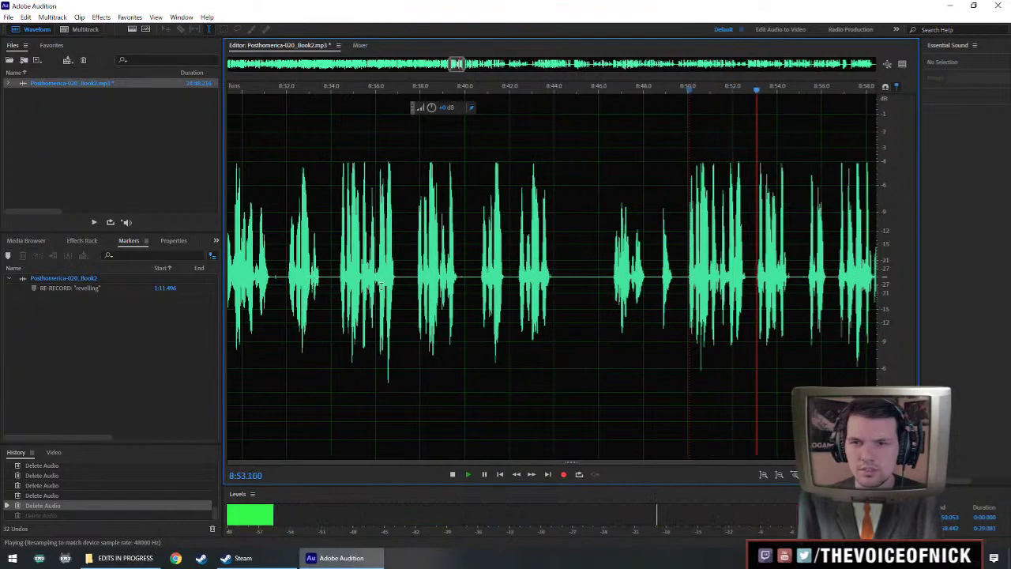
Compare the take starting at about 8:34.4 with the one starting at about 8:50.0.
scroll(764, 284, "down", 2)
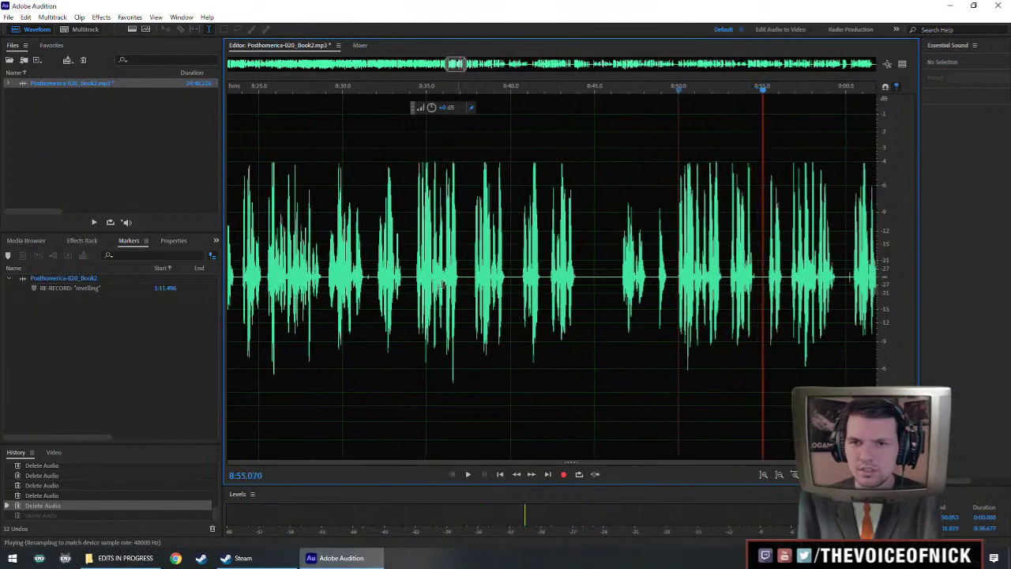
key("space")
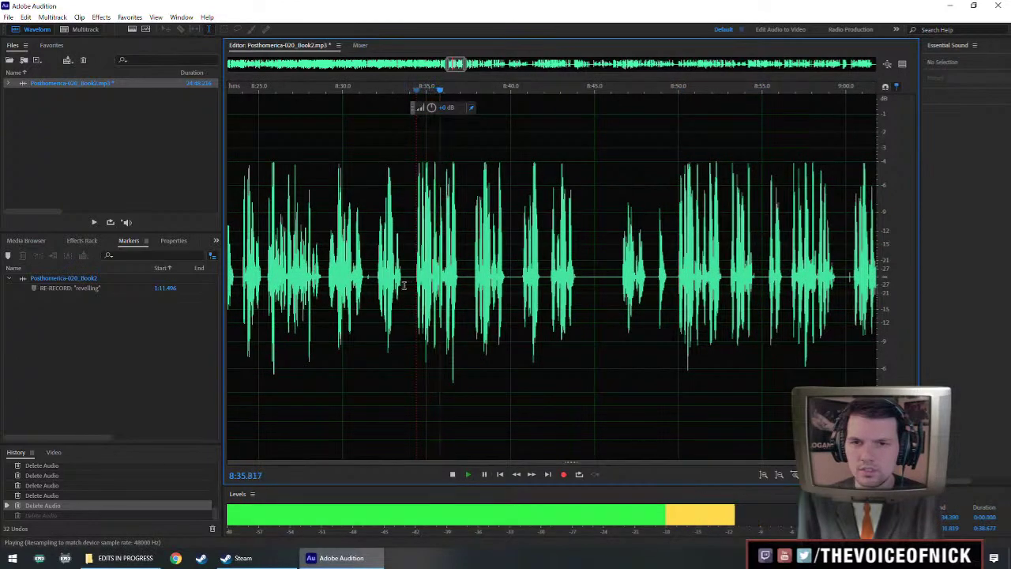
key("space")
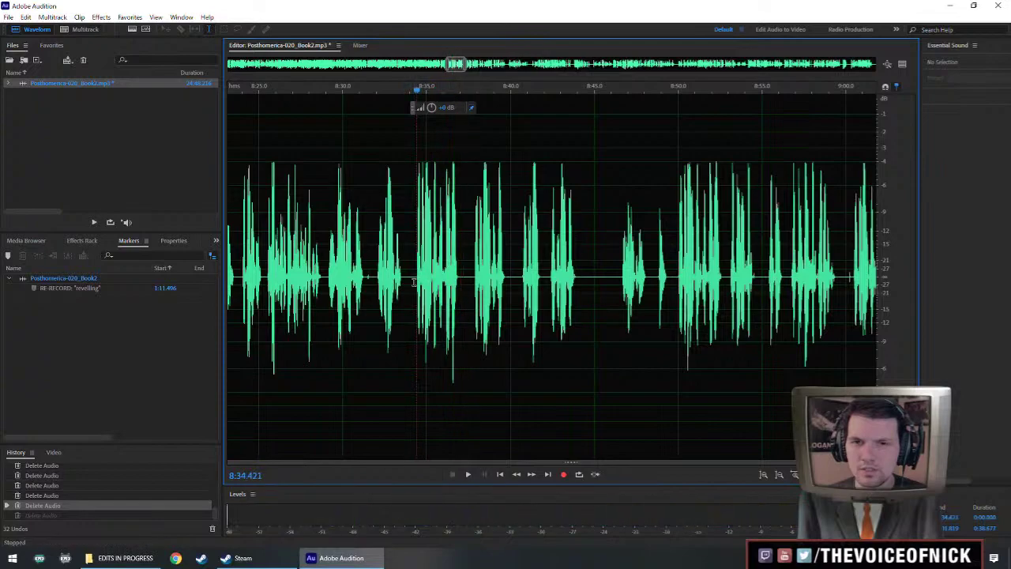
key("space")
left_click(680, 281)
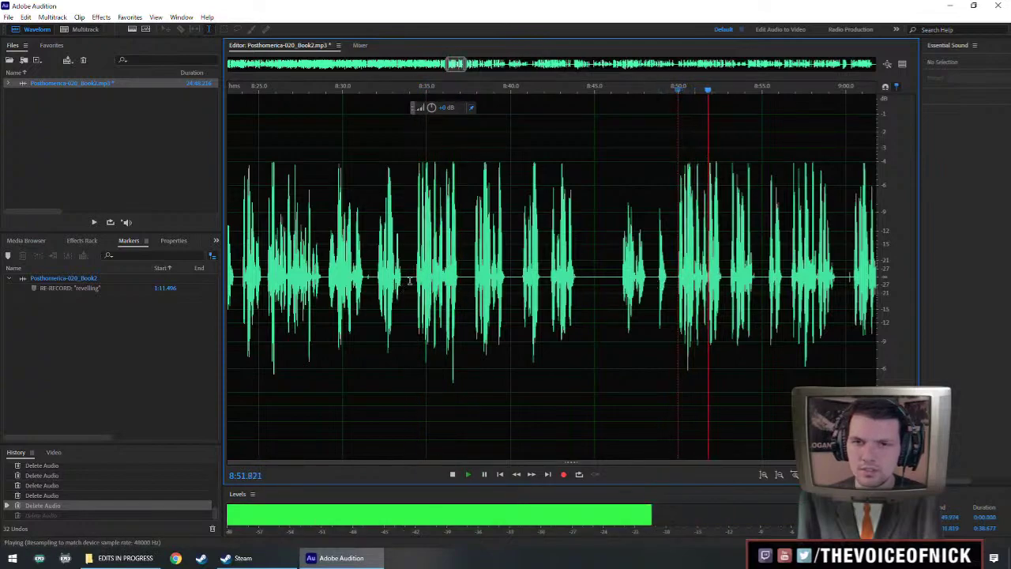
key("space")
Delete the superseded takes from about 8:34.2 to 8:50.0 and play back the join from about 8:32.7.
left_click_drag(414, 283, 675, 299)
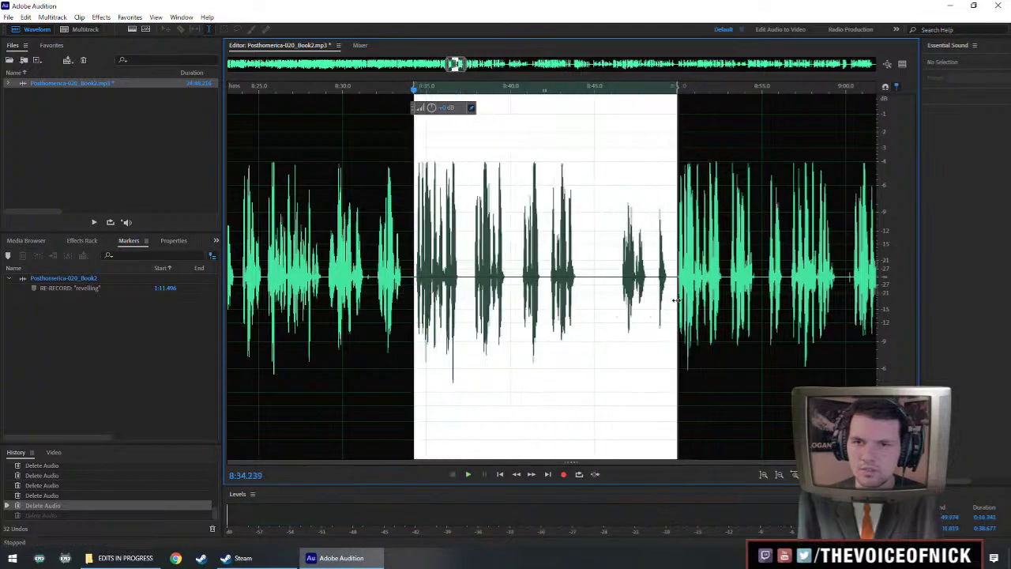
key("Delete")
left_click(388, 267)
key("space")
scroll(388, 267, "up", 1)
scroll(388, 267, "up", 2)
Delete the superseded phrase from about 8:32.0 to 8:34.3 and play back from about 8:29.3.
key("space")
left_click_drag(503, 276, 590, 291)
key("Delete")
left_click(392, 257)
key("space")
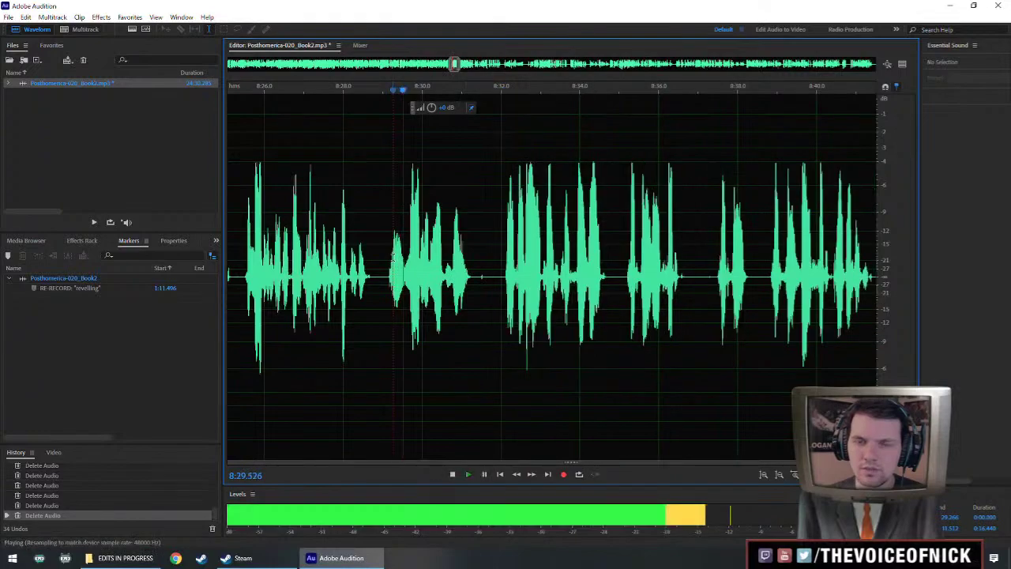
Delete about 0.3 seconds of the silence near 8:31.5 and play back from about 8:29.9.
left_click(479, 280)
key("space")
left_click_drag(479, 281, 490, 281)
key("Delete")
left_click(419, 269)
key("space")
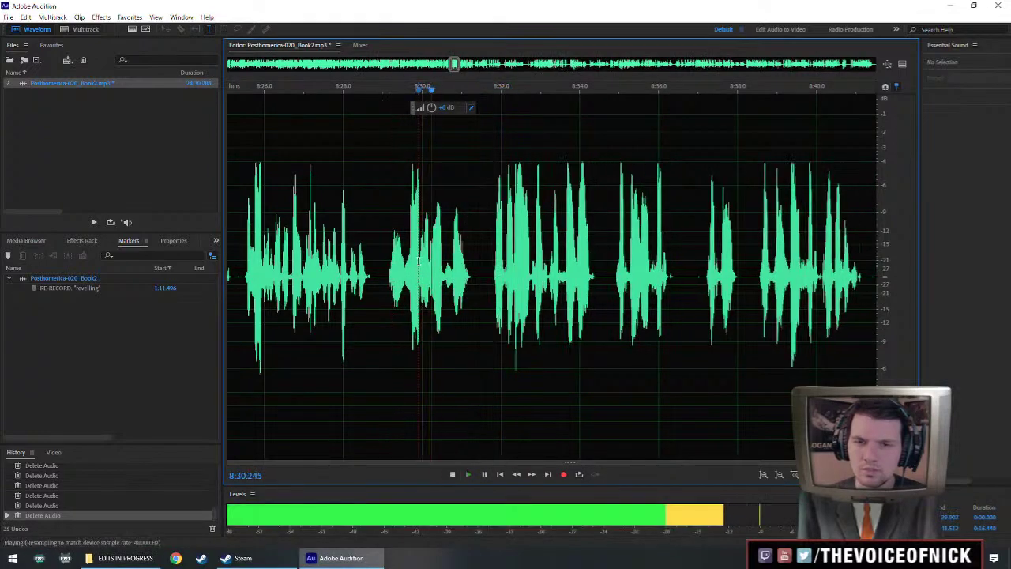
Trim a further 0.15 seconds or so from the pause near 8:31.4 and play back from about 8:29.4.
key("space")
left_click_drag(475, 268, 481, 268)
key("Delete")
left_click(398, 261)
key("space")
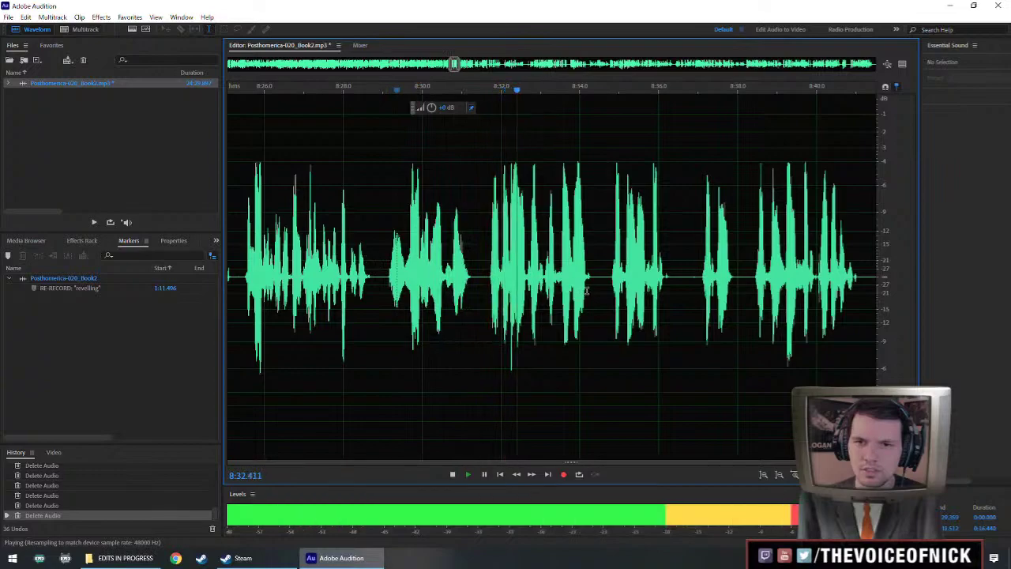
key("space")
Listen to the upcoming phrases from about 8:42.2, 8:38.2 and 8:34.8 to check for repeated takes.
scroll(501, 289, "down", 2)
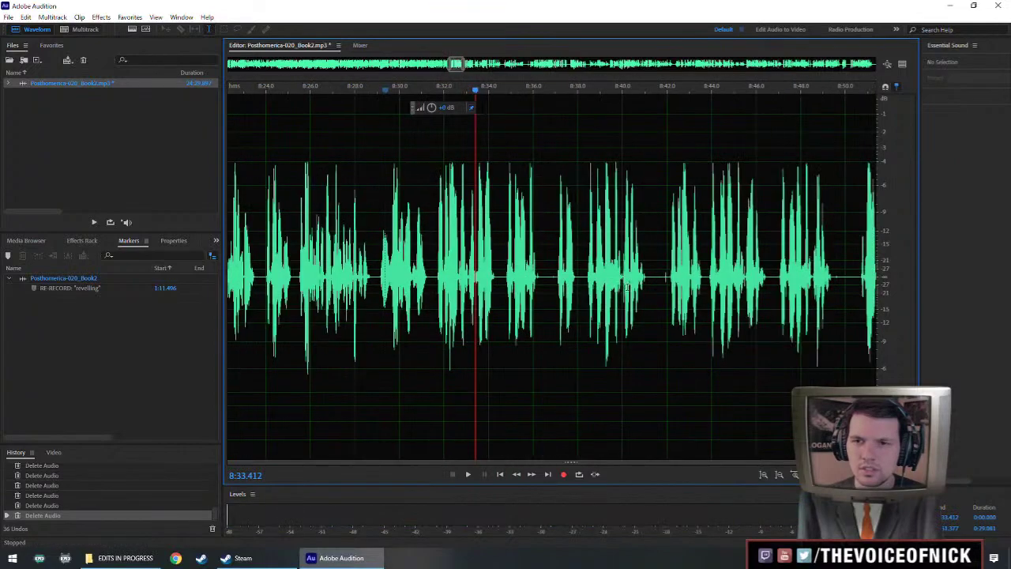
scroll(626, 288, "right", 2)
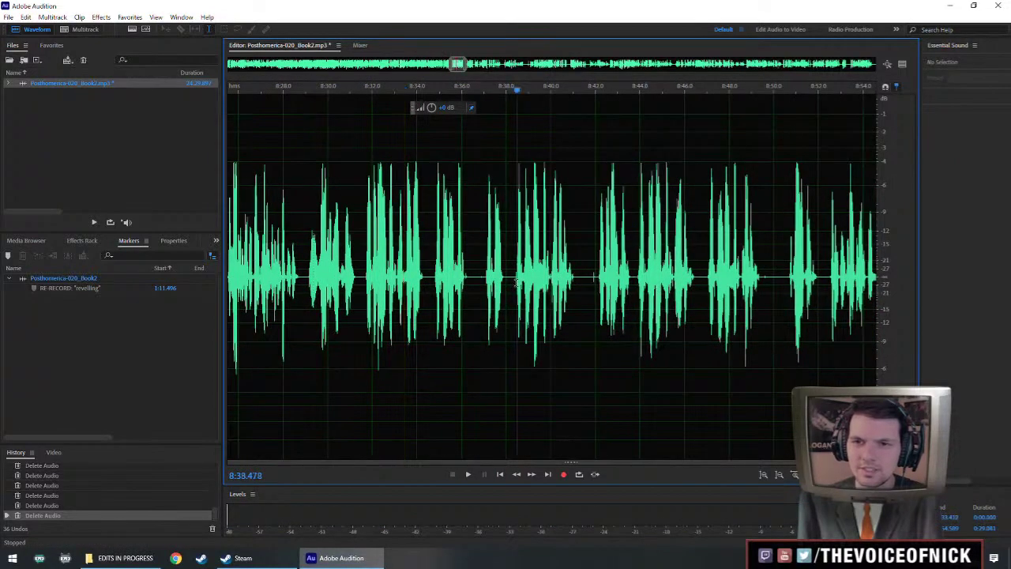
key("space")
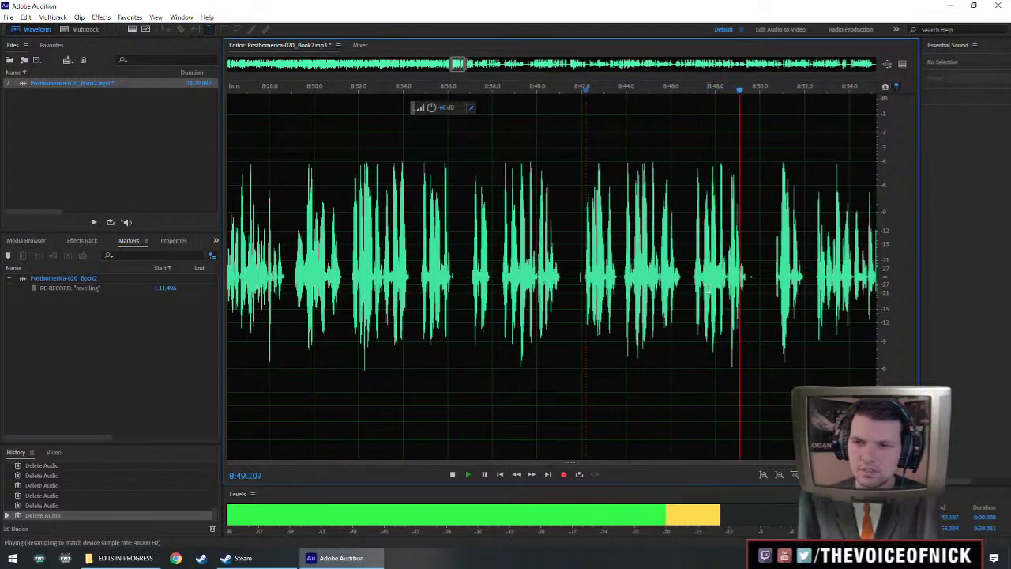
left_click(493, 292)
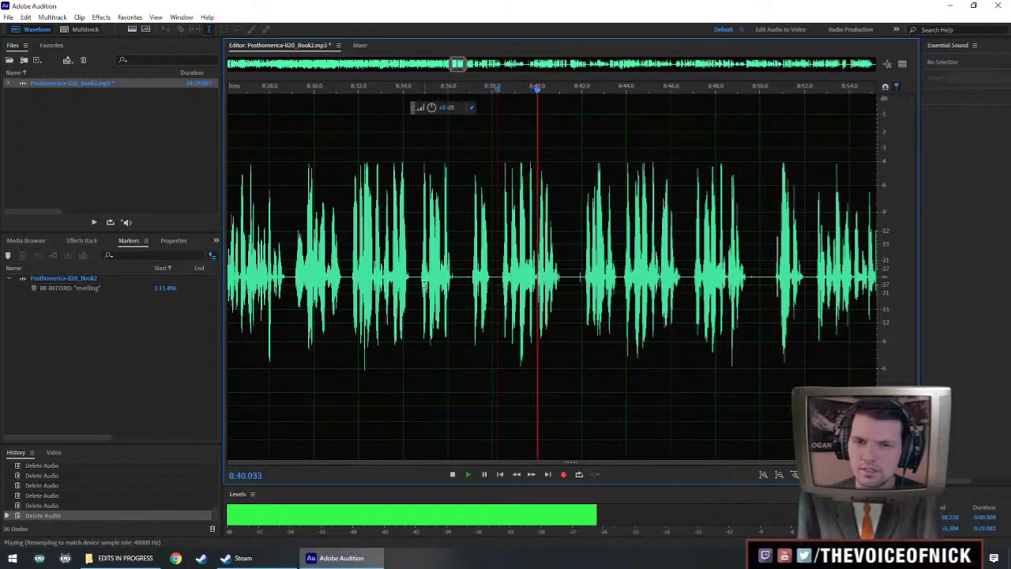
key("space")
left_click(420, 285)
key("space")
key("space")
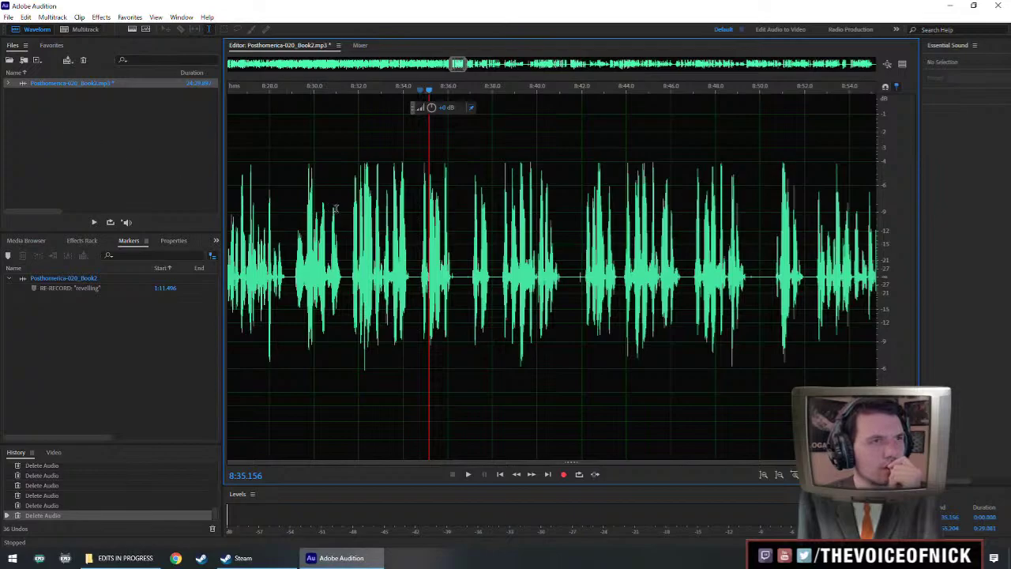
Review the edited passage by playing it back from about 8:05.5, 8:16 and 8:21.9.
scroll(347, 215, "down", 1)
left_click_drag(364, 267, 564, 259)
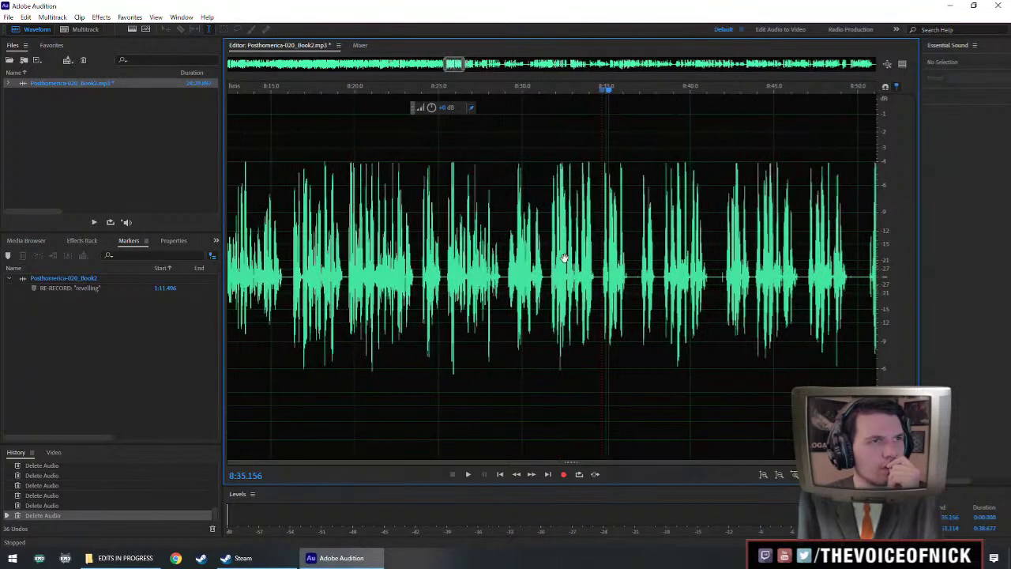
scroll(564, 256, "down", 4)
left_click(294, 271)
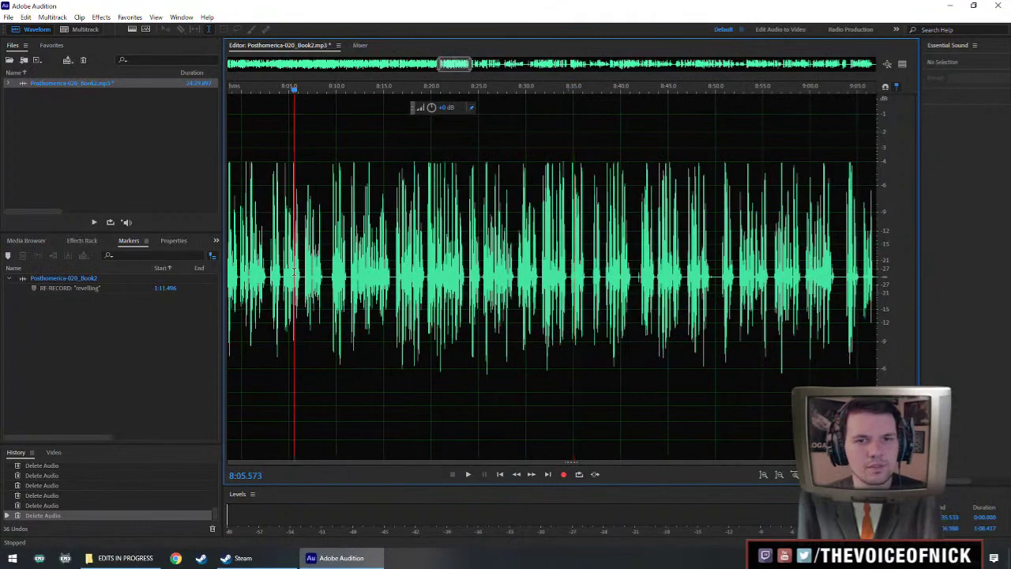
key("space")
left_click(393, 275)
left_click(446, 278)
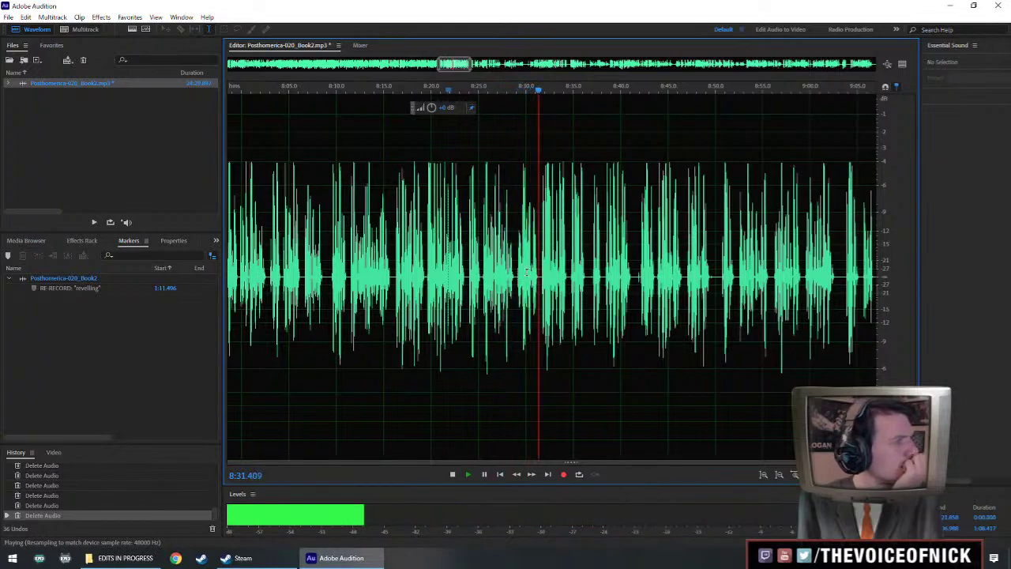
scroll(581, 296, "up", 4)
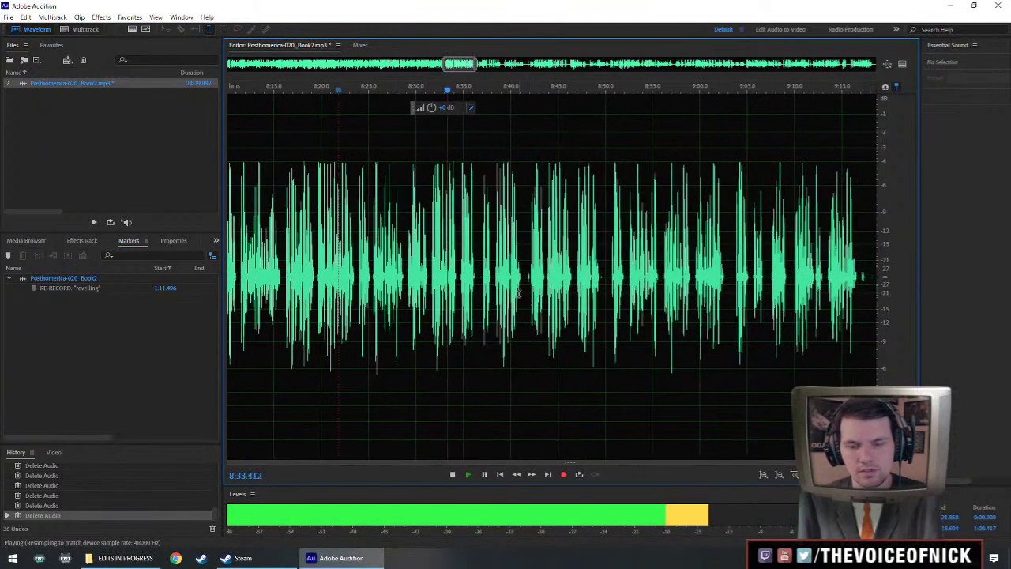
Delete the repeated take between about 8:33.5 and 8:47.4 and play back across the join from about 8:31.8.
left_click(630, 283)
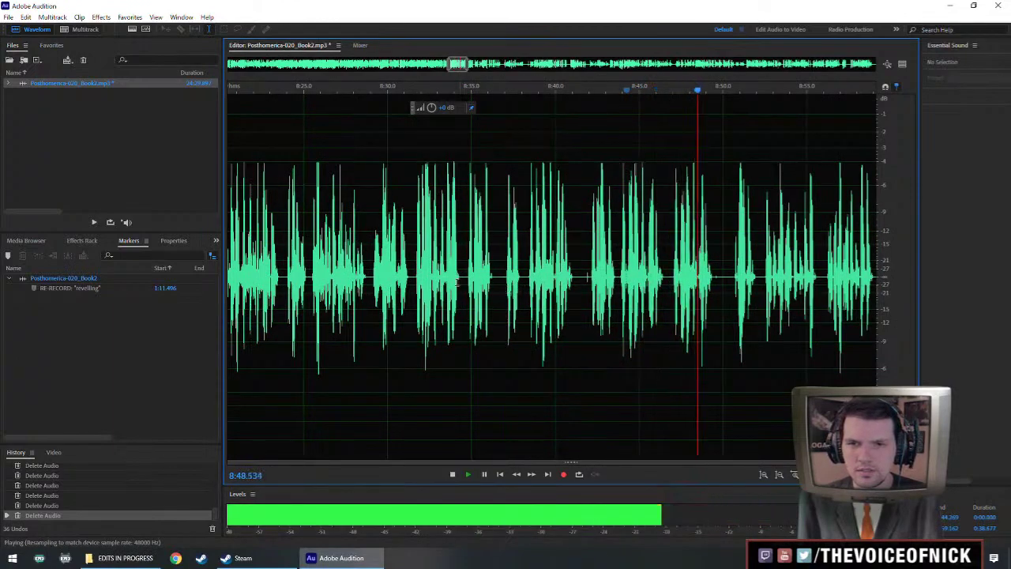
left_click(435, 278)
key("space")
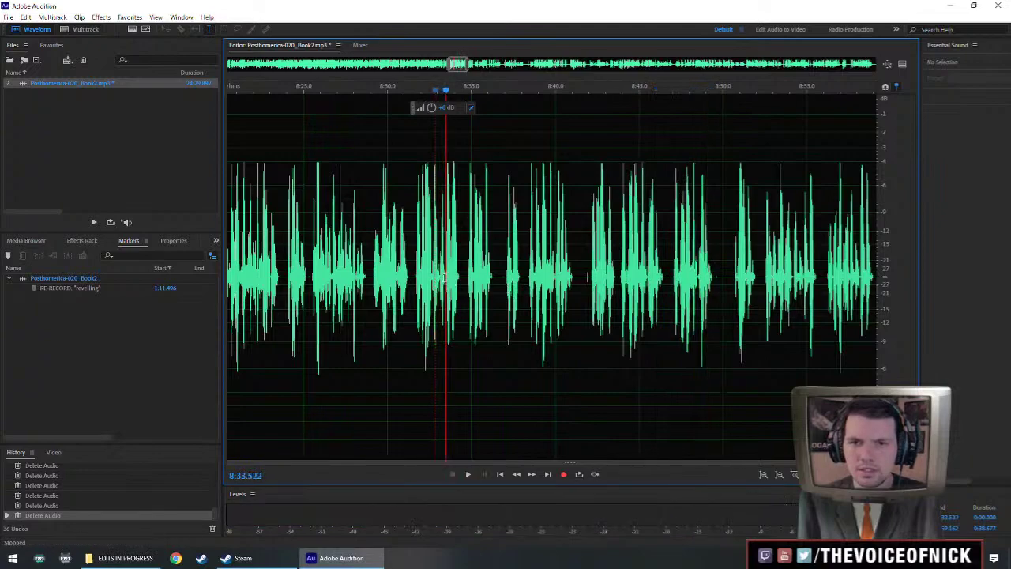
scroll(535, 280, "up", 2)
left_click_drag(551, 278, 568, 311)
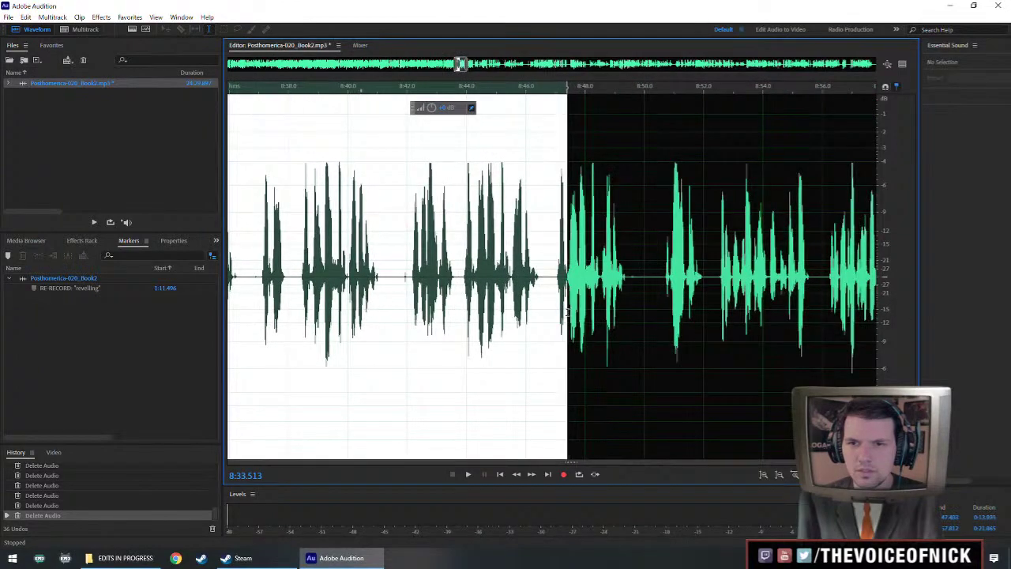
key("Delete")
key("space")
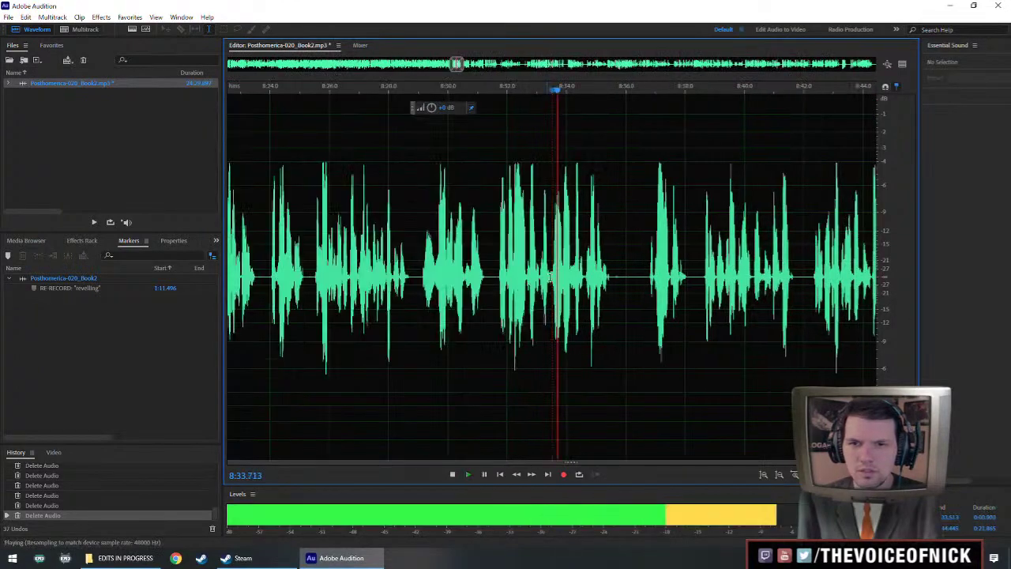
left_click(501, 270)
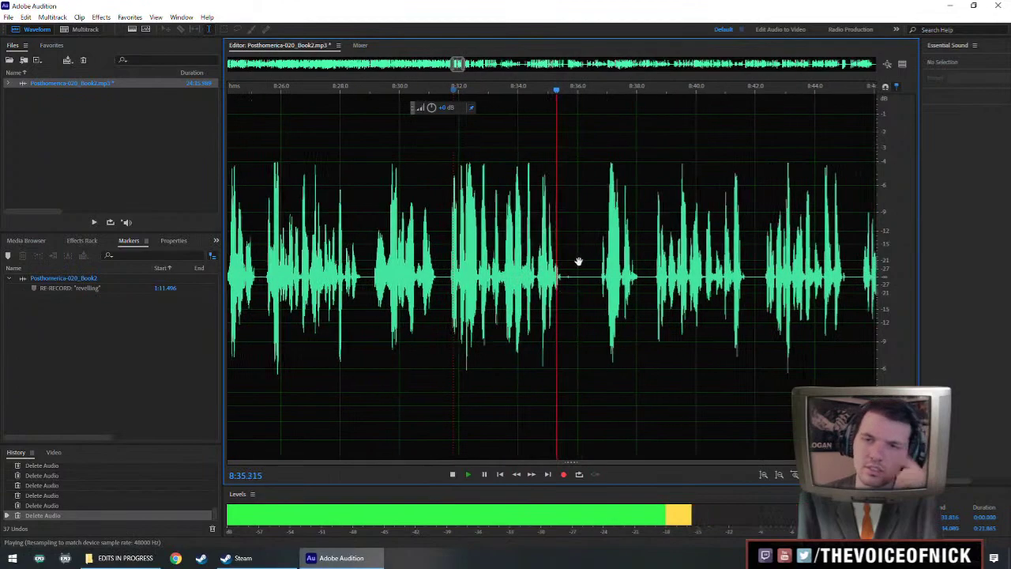
Shorten the pause after about 8:35.5 by about 0.7 seconds and play back from about 8:34.6.
key("space")
scroll(583, 286, "up", 1)
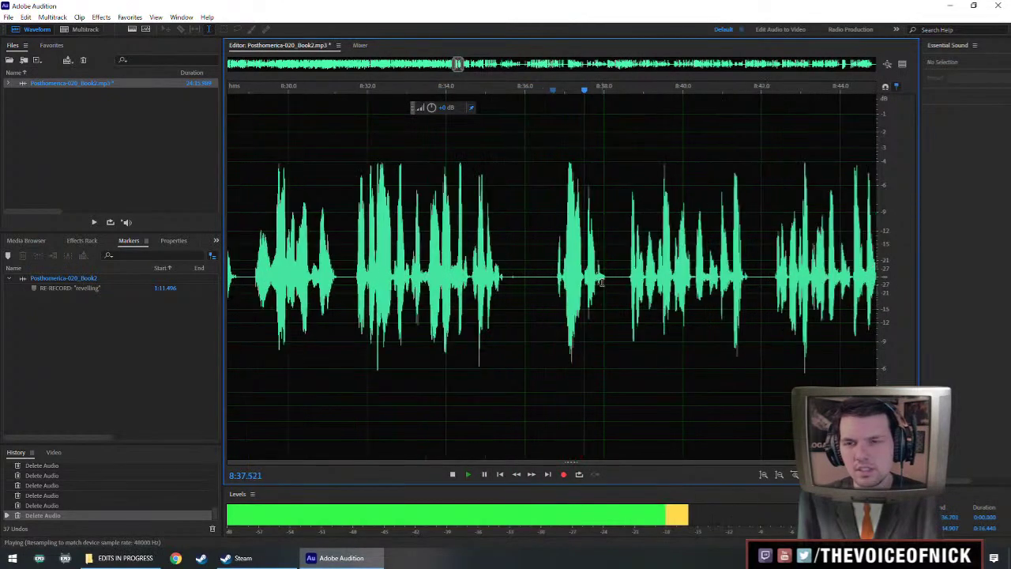
key("space")
mouse_move(512, 284)
left_mouse_down()
mouse_move(533, 286)
mouse_move(520, 290)
left_mouse_up()
key("Delete")
left_click(458, 286)
key("space")
key("space")
key("Delete")
key("space")
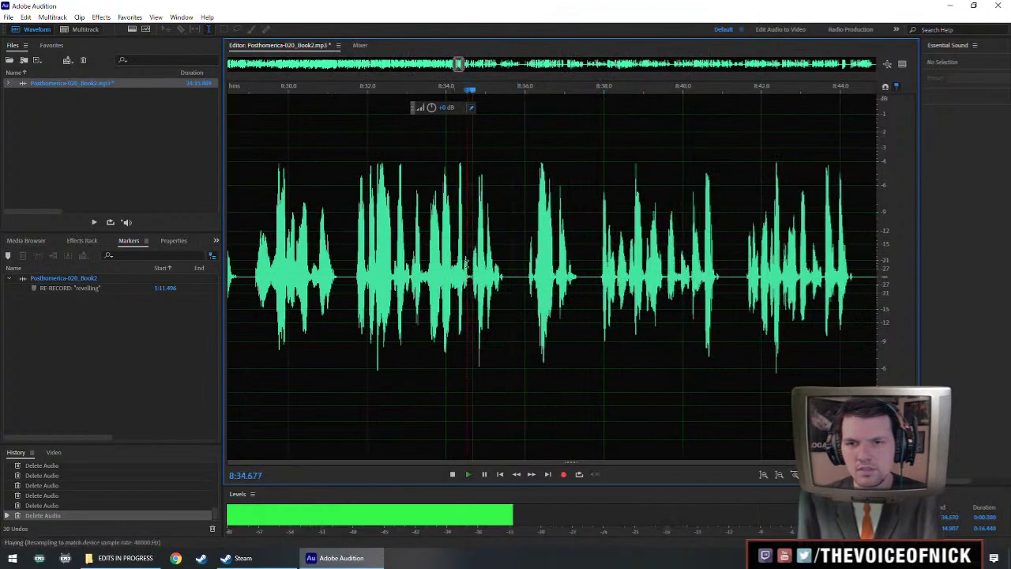
Paste about 0.1 seconds of the copied audio into the pause near 8:35.8 and play back from about 8:33.9.
key("space")
left_click(509, 287)
left_click(516, 289)
key("ctrl+v")
left_click(440, 288)
key("space")
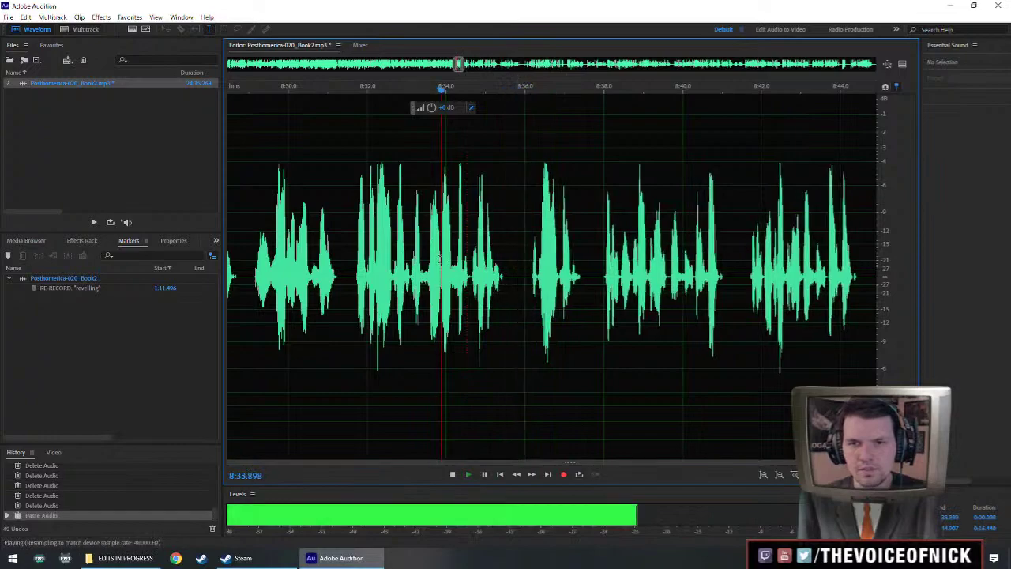
Delete the repeated take between about 8:37.9 and 8:41.5 and play back from about 8:35.8.
scroll(553, 246, "down", 3)
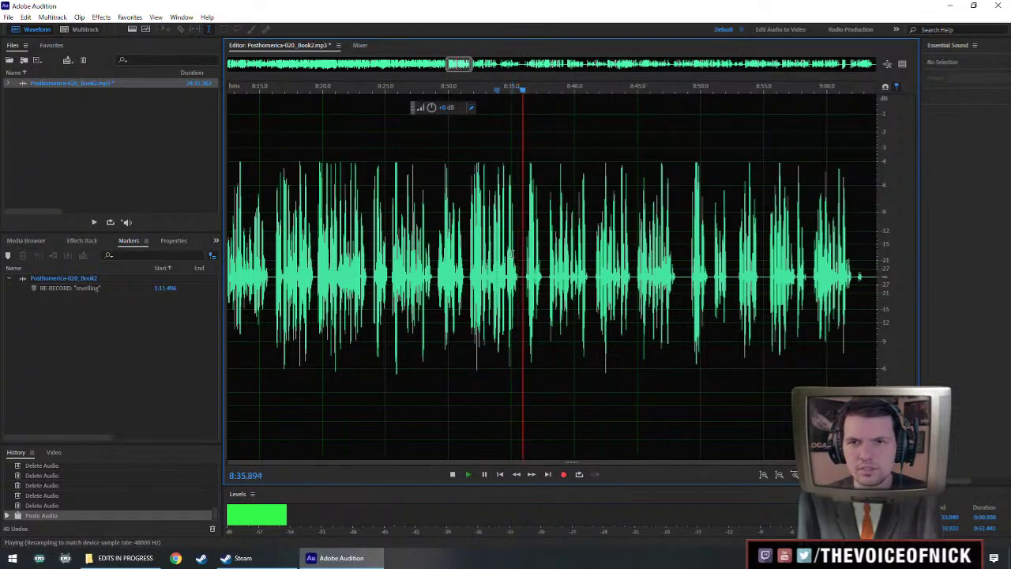
scroll(653, 268, "left", 1)
scroll(652, 271, "up", 1)
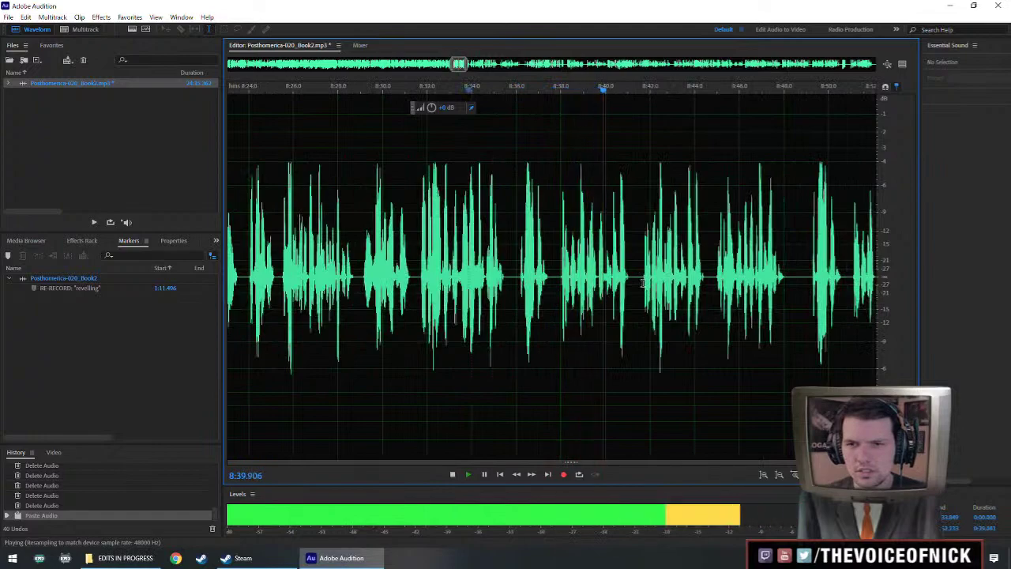
scroll(642, 281, "down", 1)
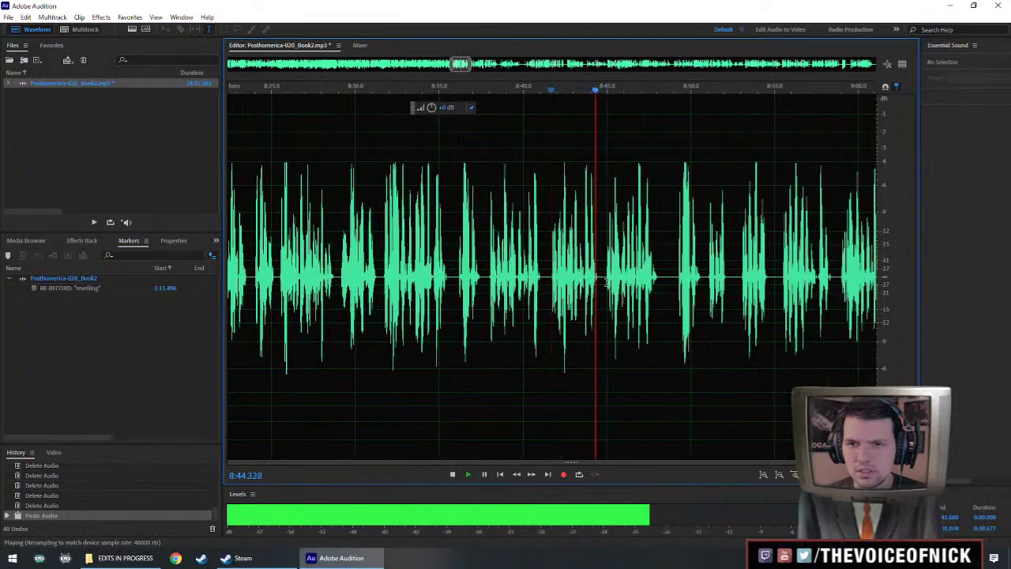
key("space")
left_click_drag(488, 278, 549, 301)
key("Delete")
key("space")
scroll(585, 282, "up", 2)
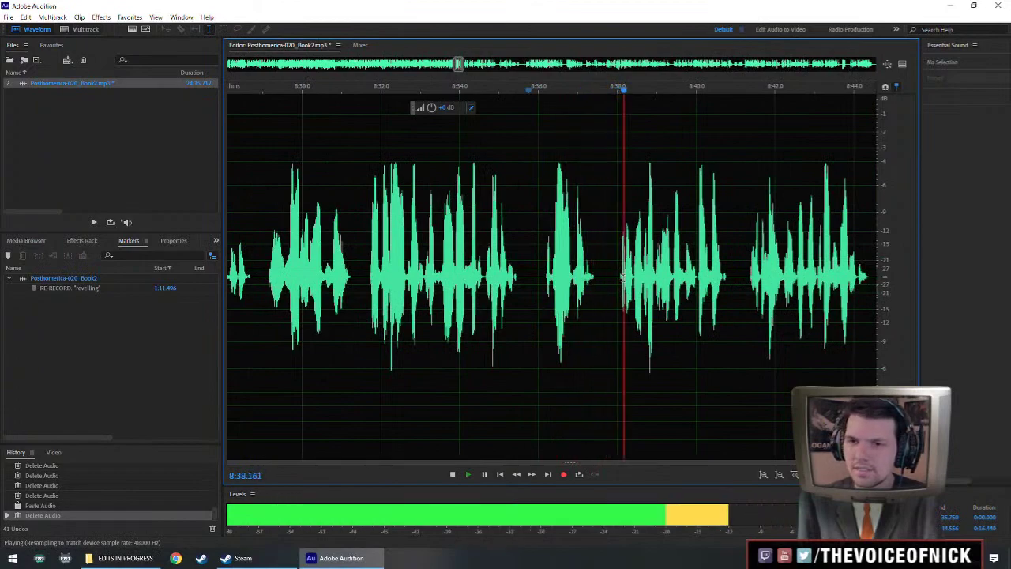
Trim about 0.15 seconds from the pause near 8:37.8 and play back across the cut.
key("space")
key("Delete")
key("space")
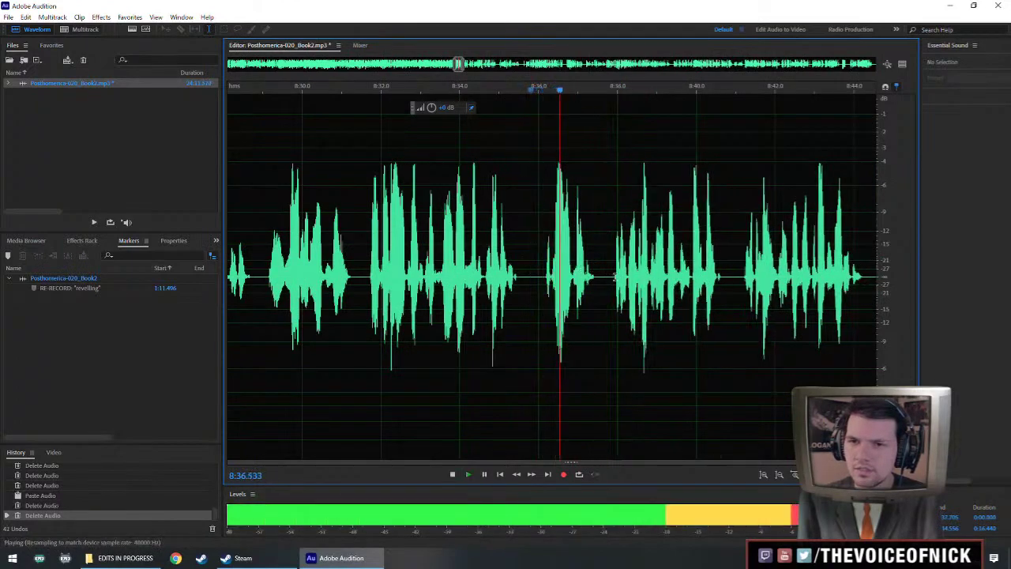
scroll(544, 297, "right", 3)
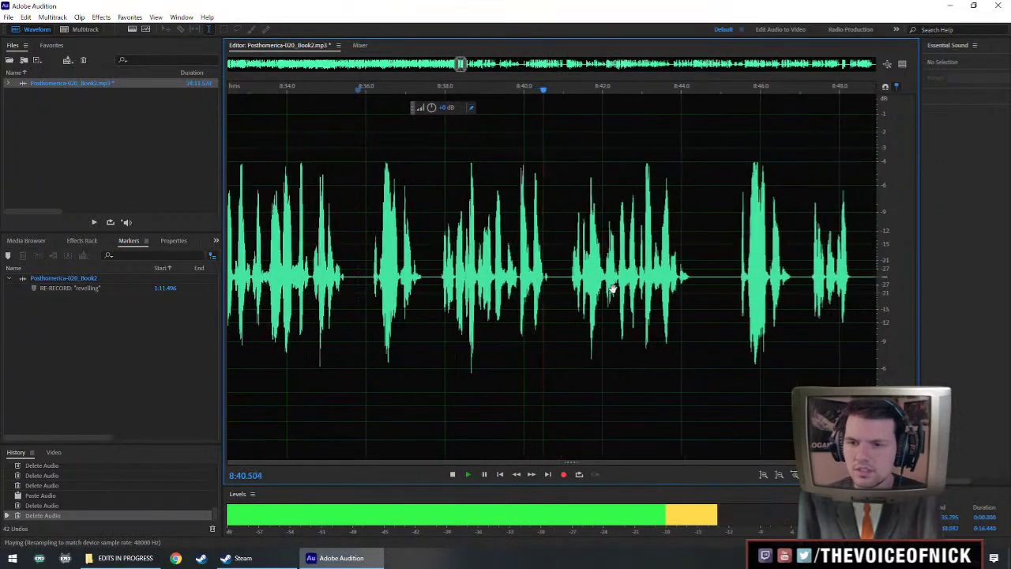
Listen ahead to the phrases up to about 9:02, and delete the repeated take between about 8:41.1 and 8:55.
scroll(624, 286, "down", 2)
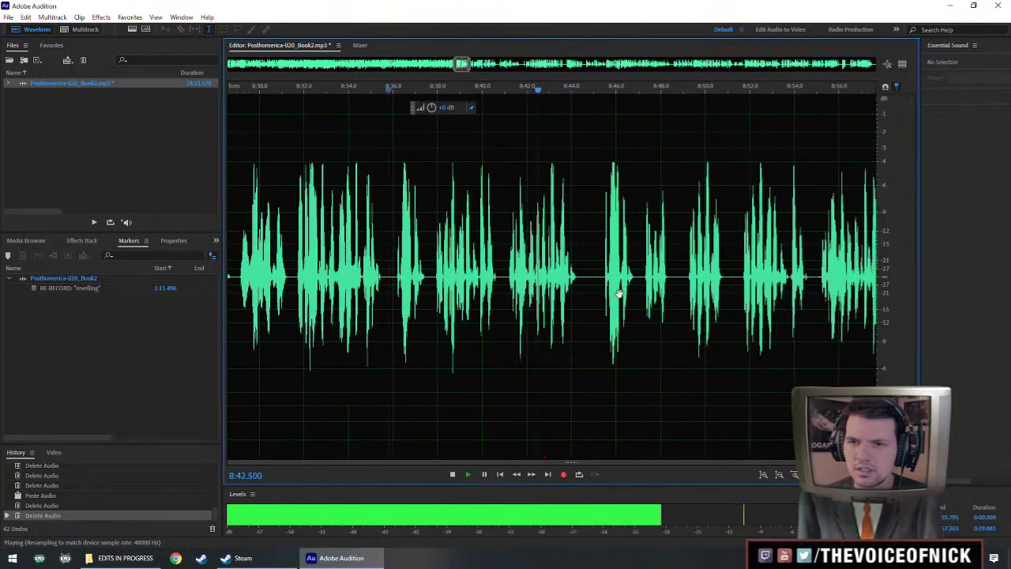
left_click(710, 283)
scroll(709, 283, "down", 1)
left_click_drag(589, 286, 599, 286)
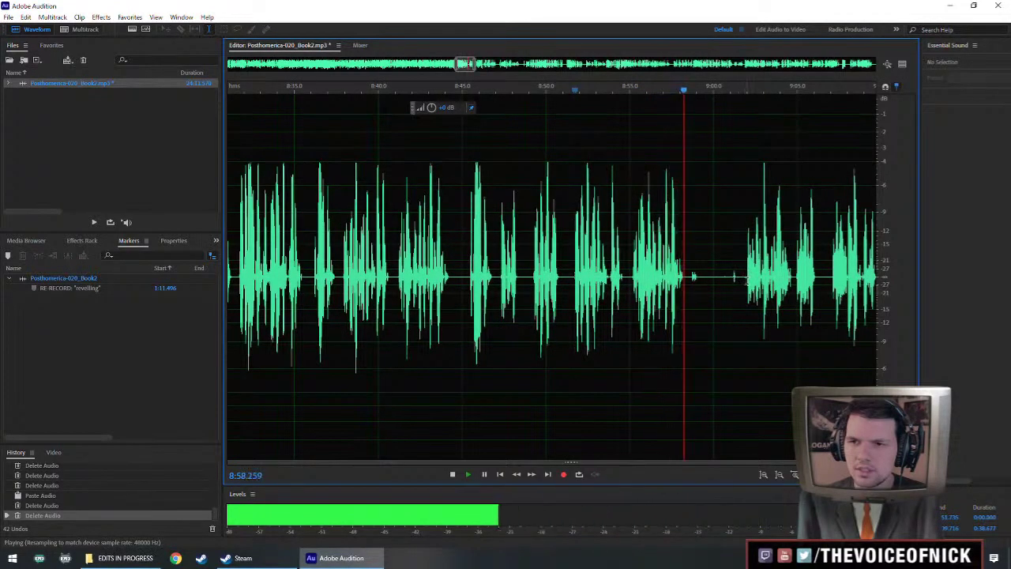
left_click(748, 277)
key("space")
left_click_drag(632, 279, 396, 297)
key("space")
key("Delete")
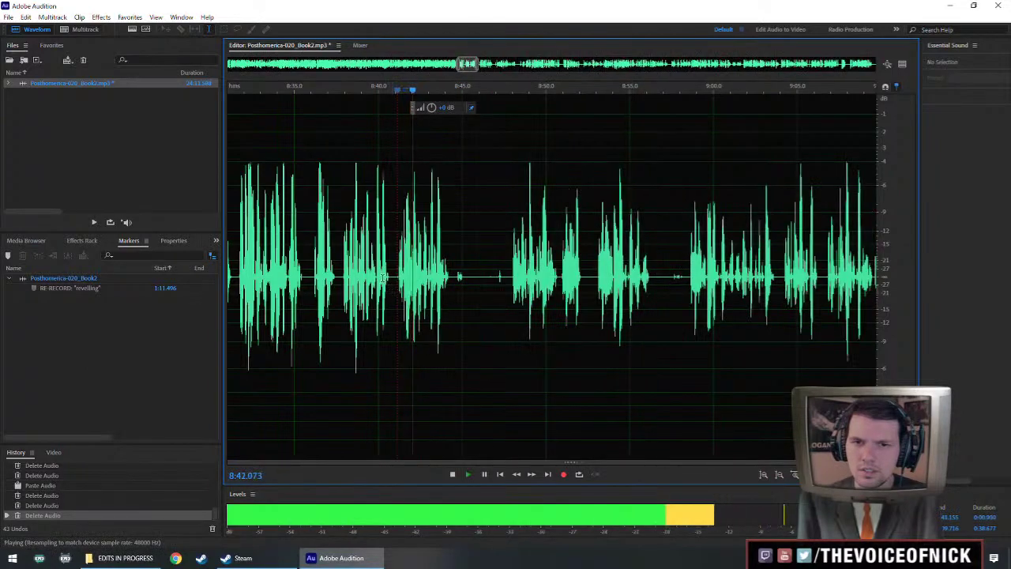
Check the join from about 8:40, trim about 0.13 seconds from the pause near 8:40.9, and play back from about 8:38.2.
left_click(380, 275)
scroll(427, 286, "up", 2)
key("space")
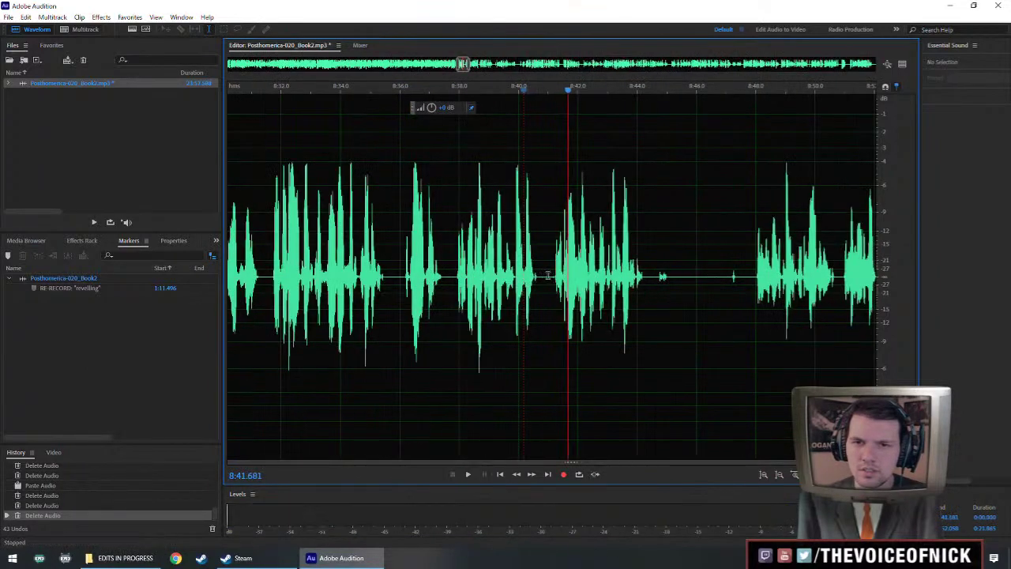
key("Delete")
left_click(464, 254)
key("space")
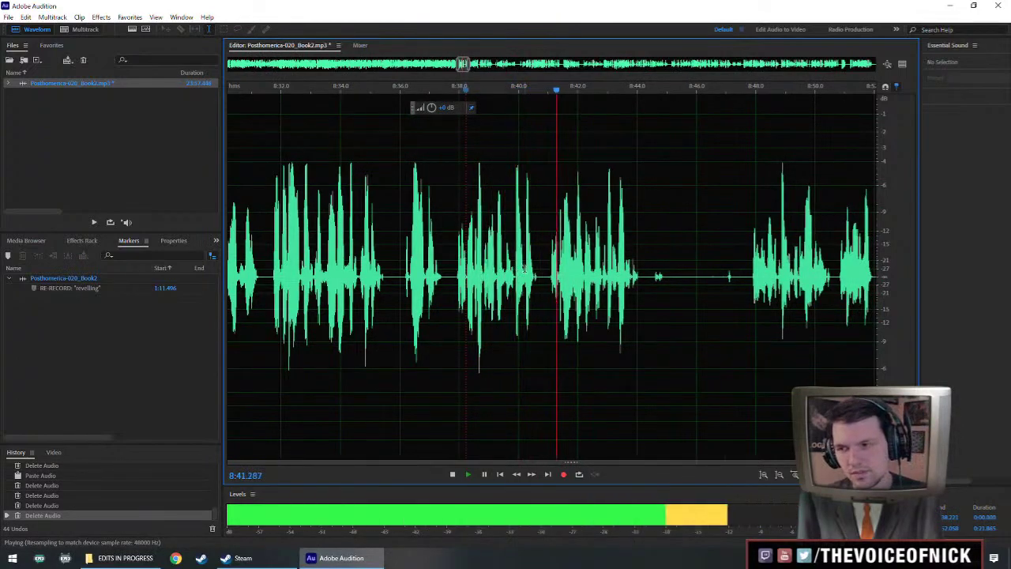
Trim a further 0.1 seconds or so from the pause near 8:41 and play back from about 8:39.4 and 8:38.2.
scroll(514, 290, "up", 2)
key("space")
left_click_drag(518, 280, 528, 280)
key("Delete")
left_click(436, 252)
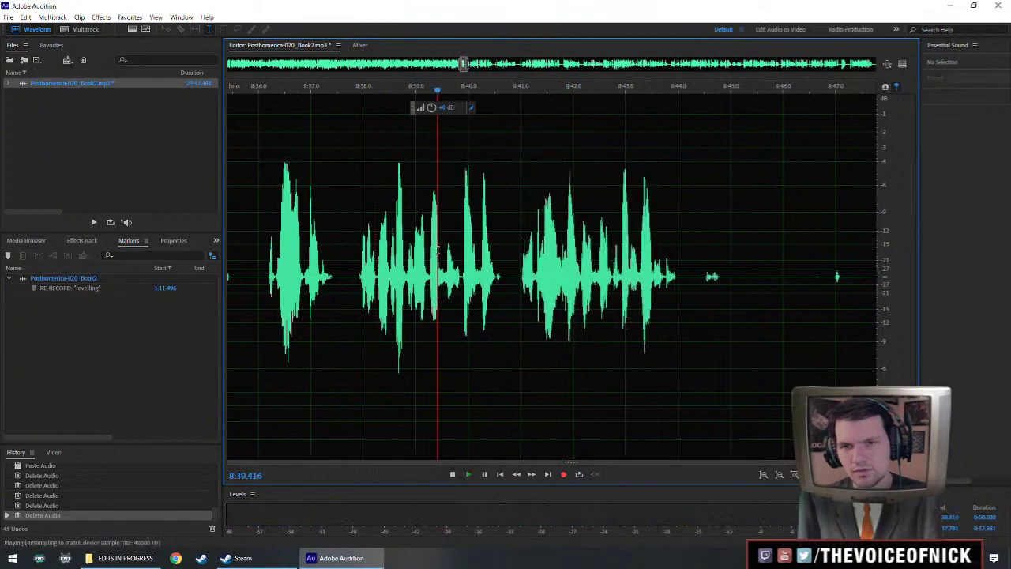
key("space")
left_click(375, 253)
scroll(414, 260, "down", 2)
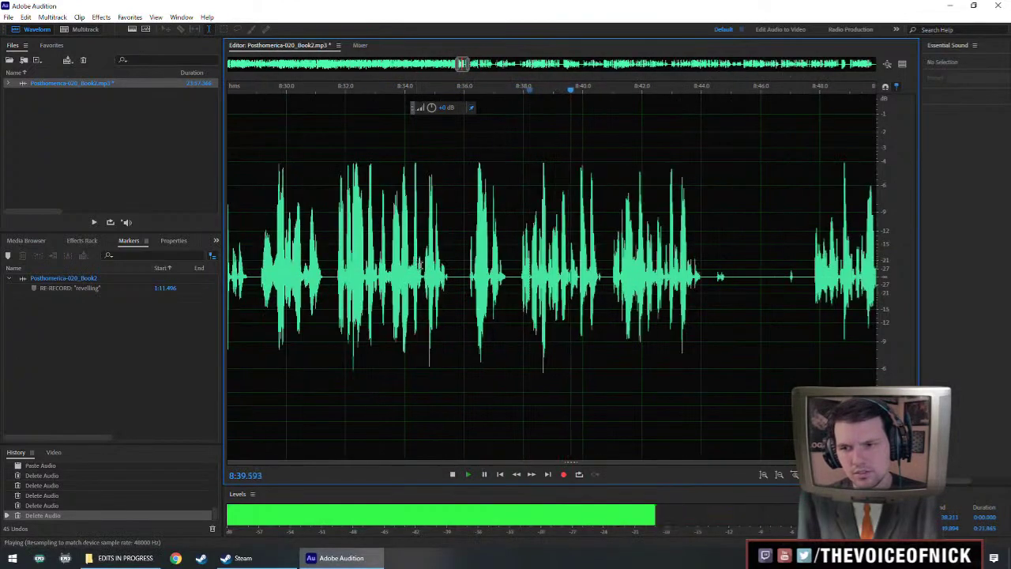
Cut about 0.08 seconds more from the pause just before 8:41 and play back from about 8:36.9.
scroll(474, 273, "up", 2)
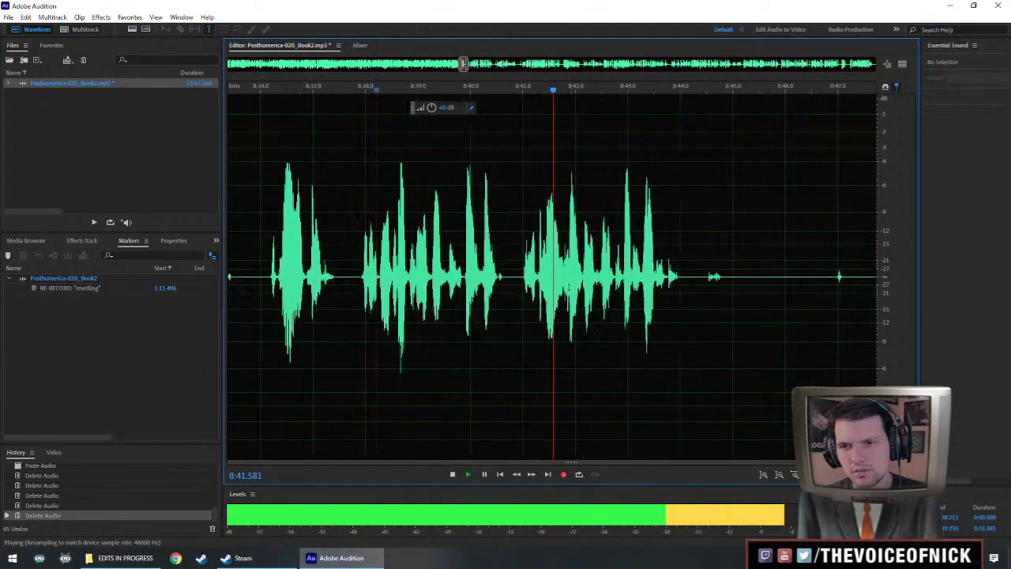
key("space")
key("Delete")
left_click(308, 281)
key("space")
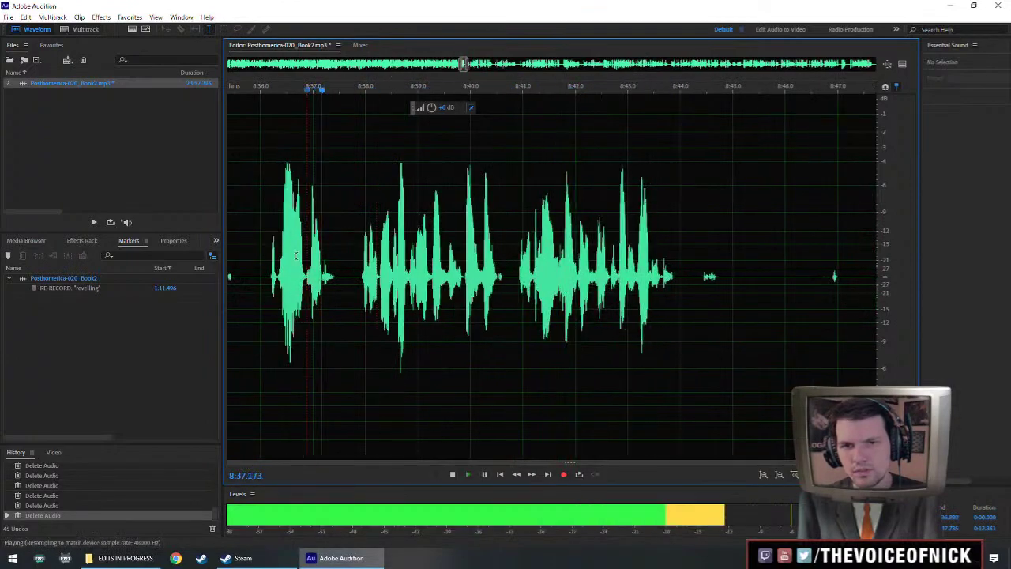
Delete about 0.05 seconds of the silence near 8:37.6 and play back from about 8:36.2.
key("space")
left_click(345, 287)
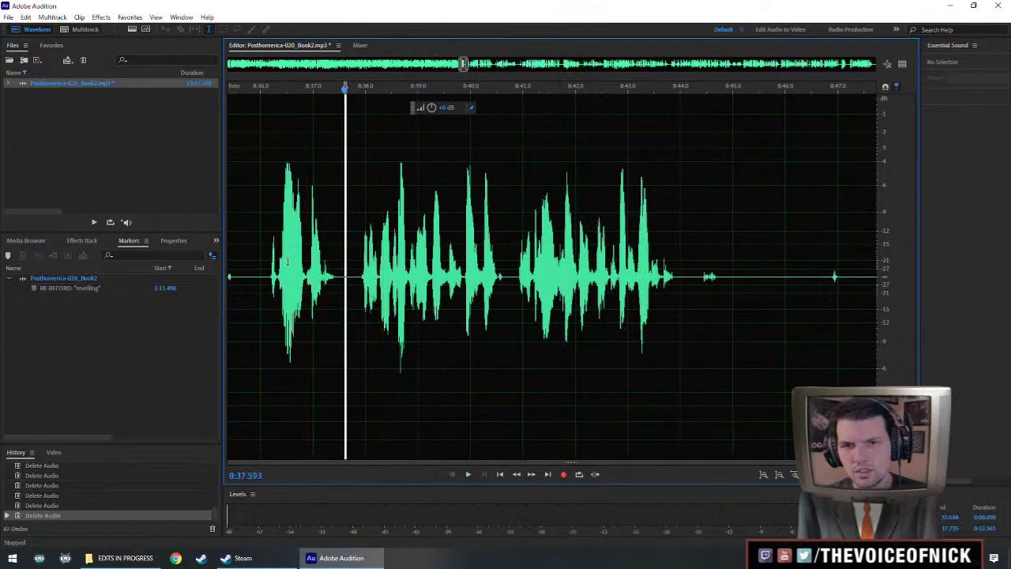
key("Delete")
left_click(272, 272)
key("space")
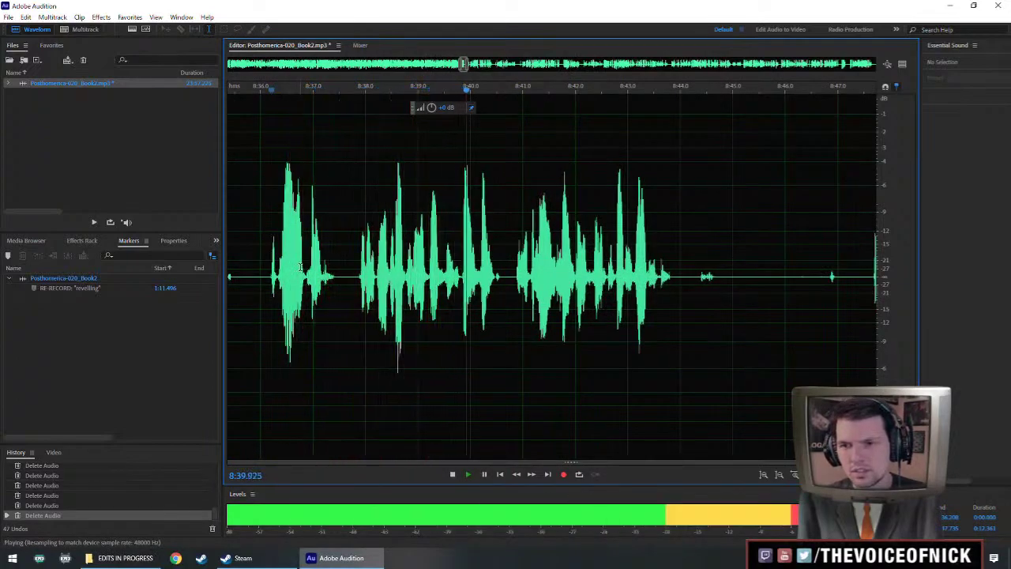
Replace the noisy gap between about 8:43.9 and 8:47.6 with 1 second of silence and play back from about 8:42.4.
scroll(524, 279, "down", 2)
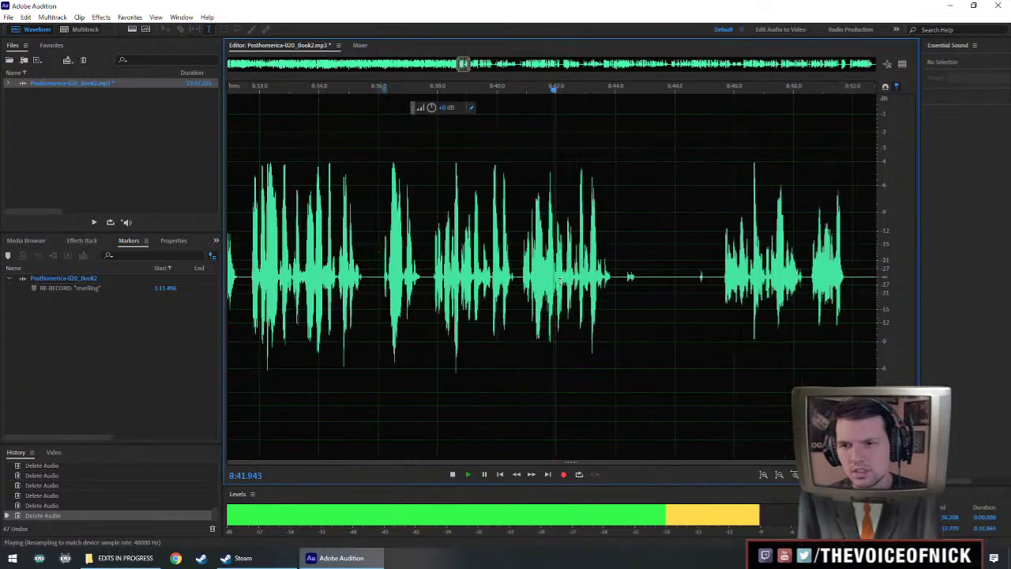
scroll(524, 279, "down", 2)
scroll(593, 292, "up", 3)
scroll(573, 279, "right", 2)
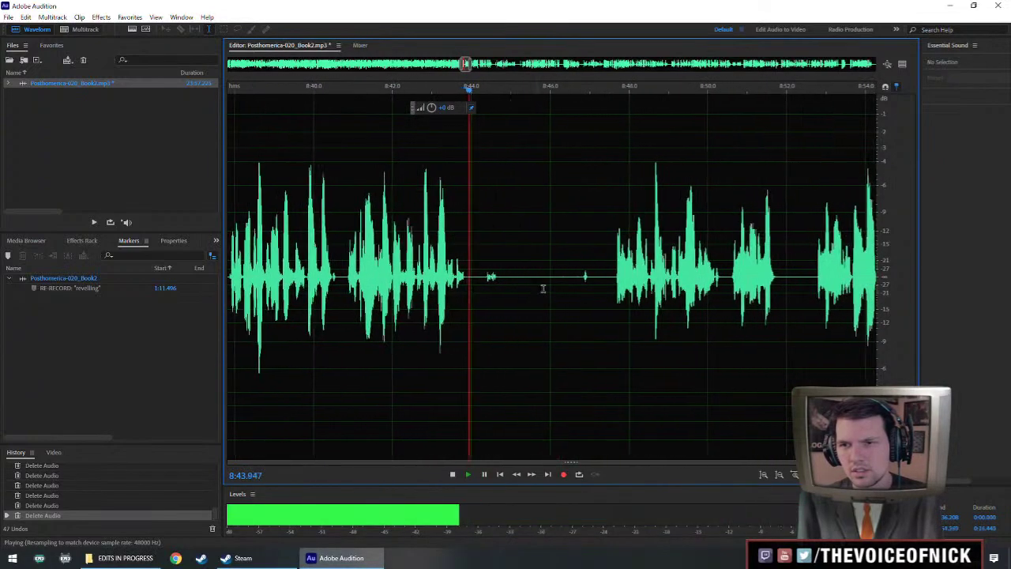
left_click(612, 287)
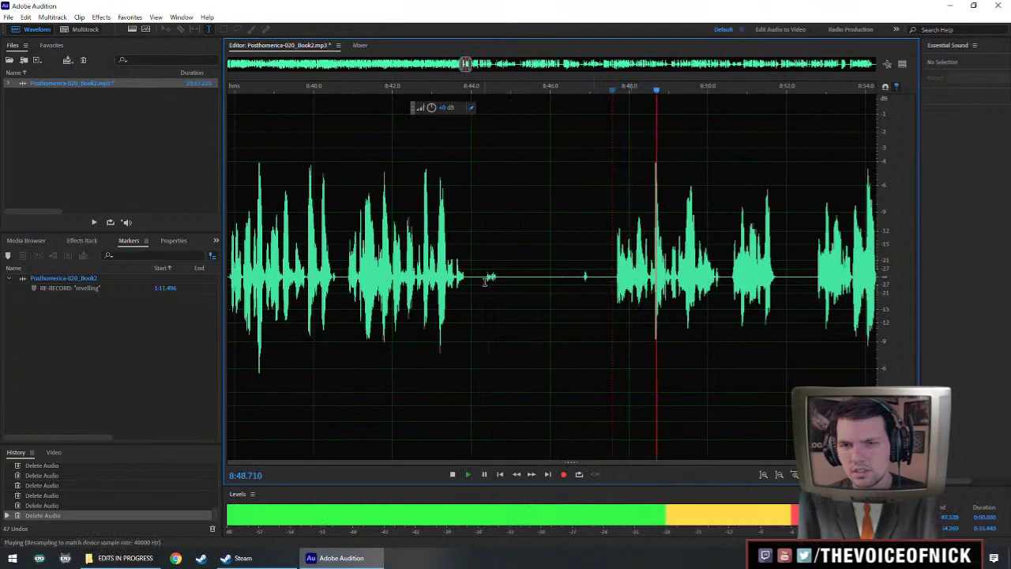
left_click_drag(465, 282, 611, 316)
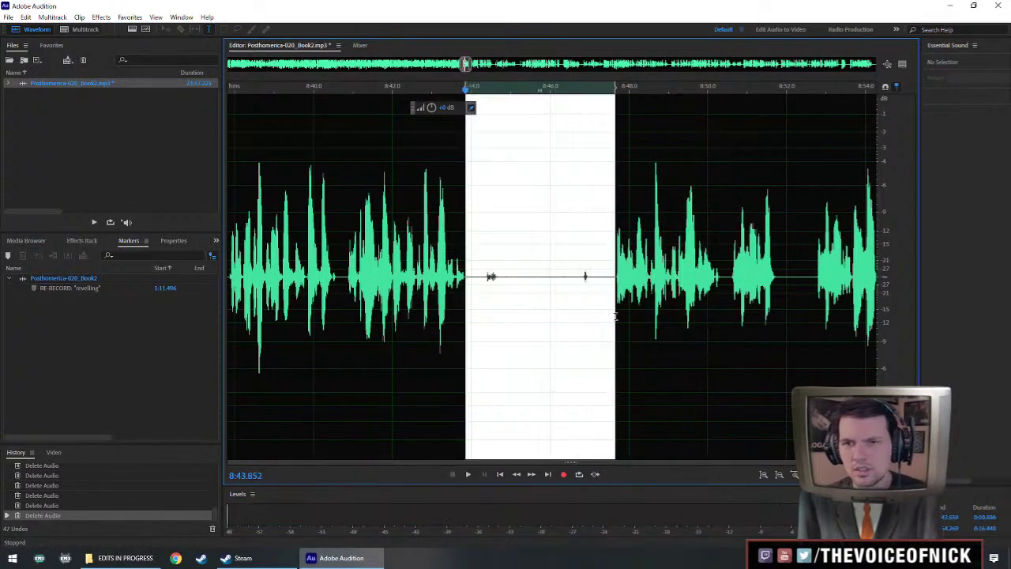
key("shift+s")
type("1")
key("Return")
left_click(408, 243)
key("space")
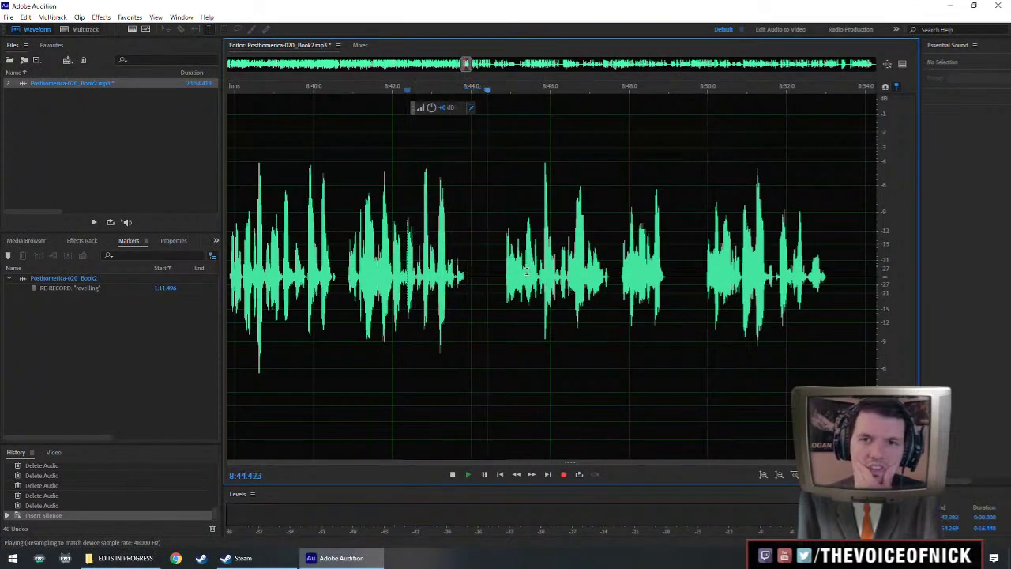
Amplify the quieter phrases from about 8:44.5 to 9:07.6, apply the effects rack to them, and place the playhead near 8:42.3.
scroll(491, 273, "up", 1)
key("space")
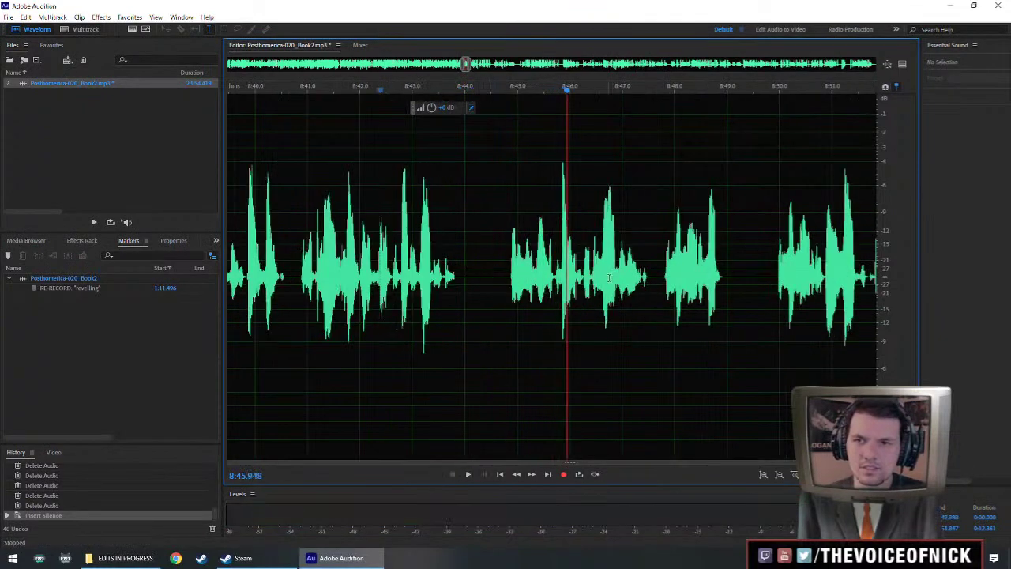
scroll(612, 260, "right", 3)
scroll(601, 244, "down", 2)
scroll(600, 243, "down", 4)
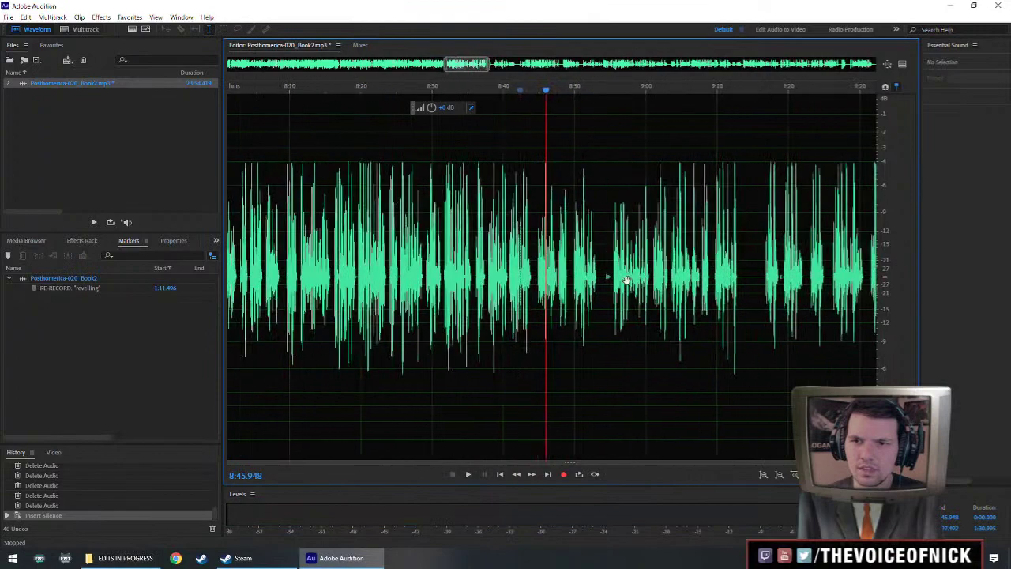
left_click_drag(513, 281, 675, 306)
mouse_move(431, 107)
left_mouse_down()
mouse_move(442, 107)
mouse_move(433, 108)
left_mouse_up()
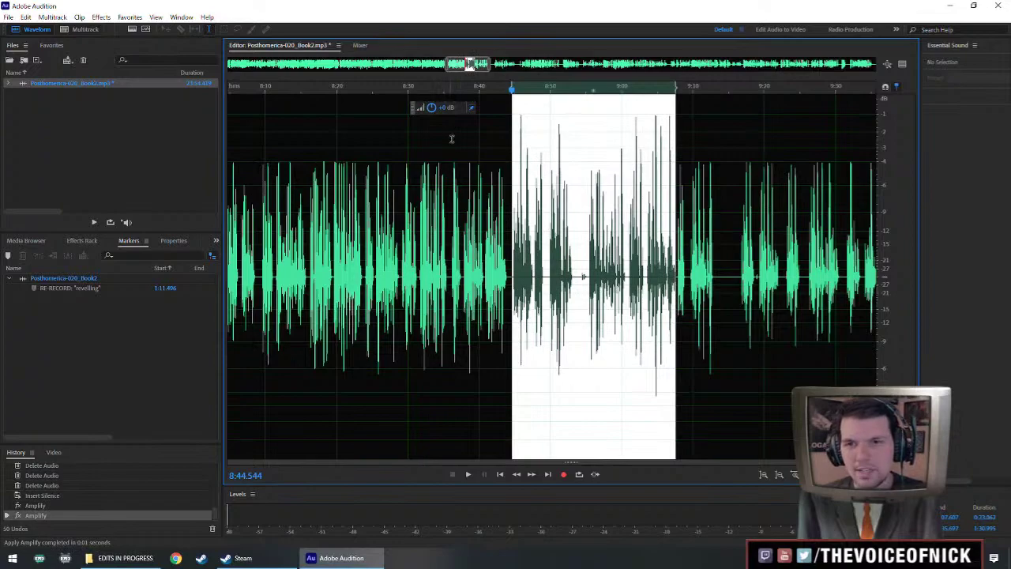
key("ctrl+r")
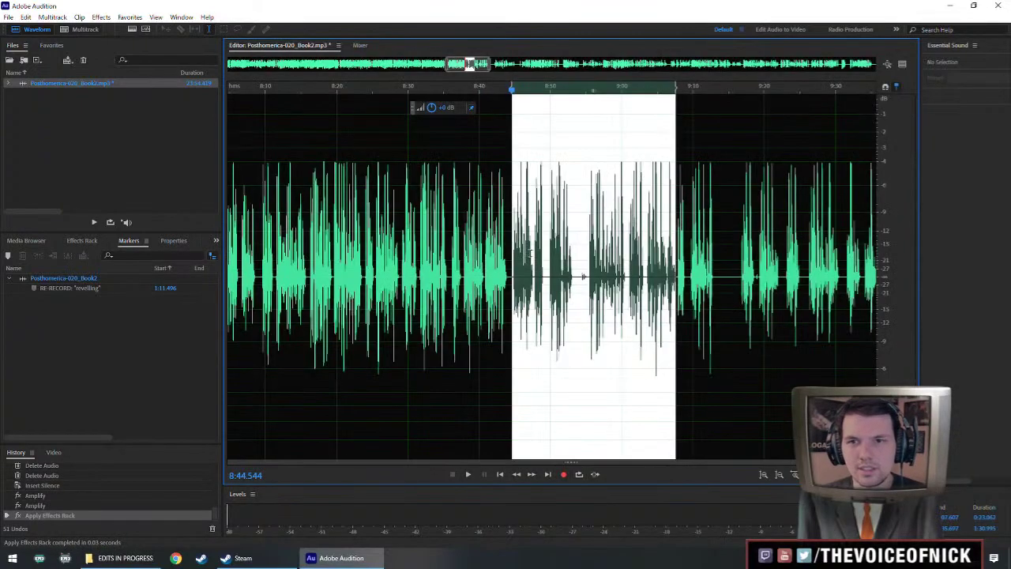
left_click(495, 256)
scroll(504, 268, "up", 2)
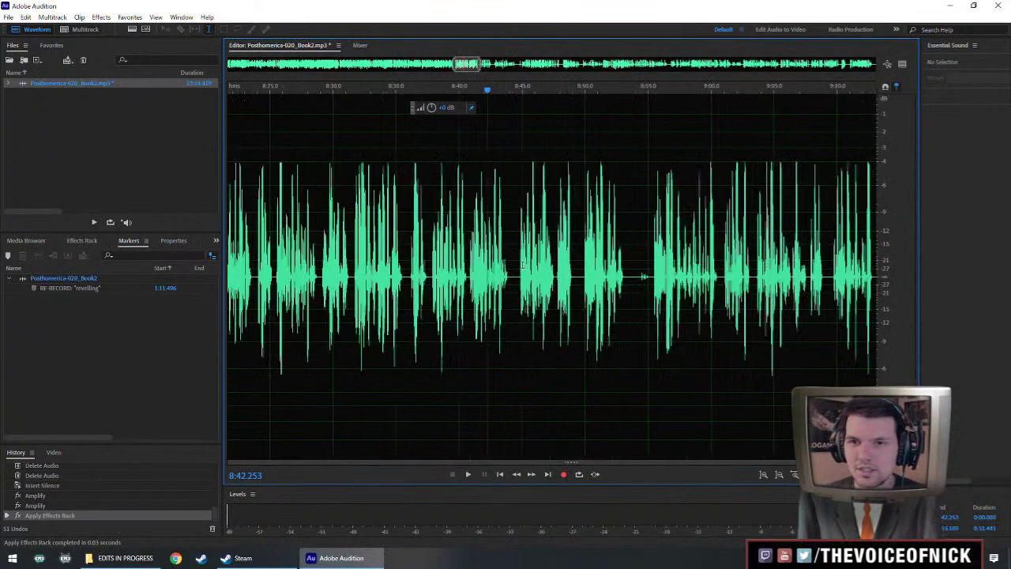
Audition the phrases from about 8:41.6 onward, including the takes starting near 8:50 and 8:56, to compare them.
scroll(522, 266, "up", 3)
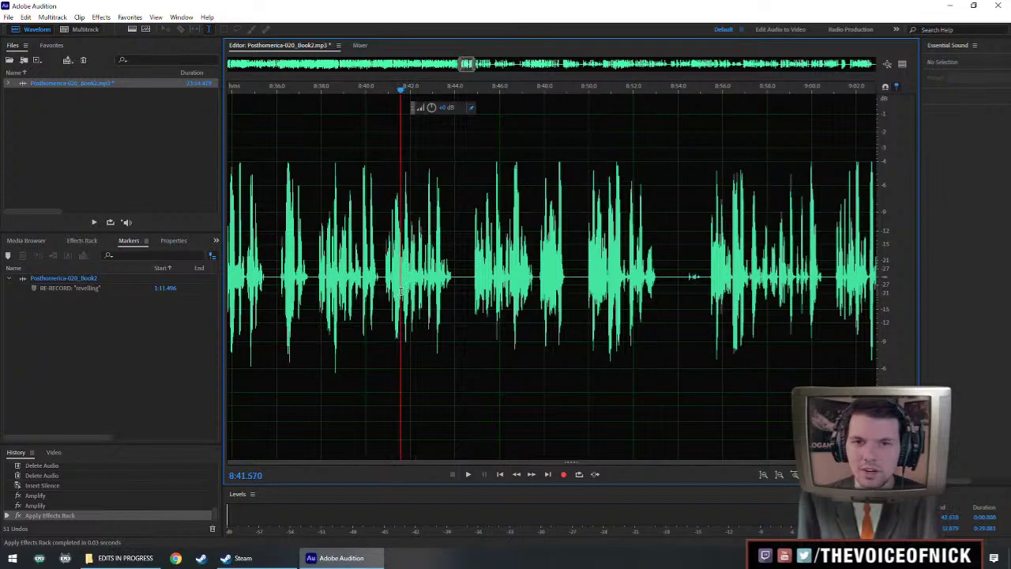
key("space")
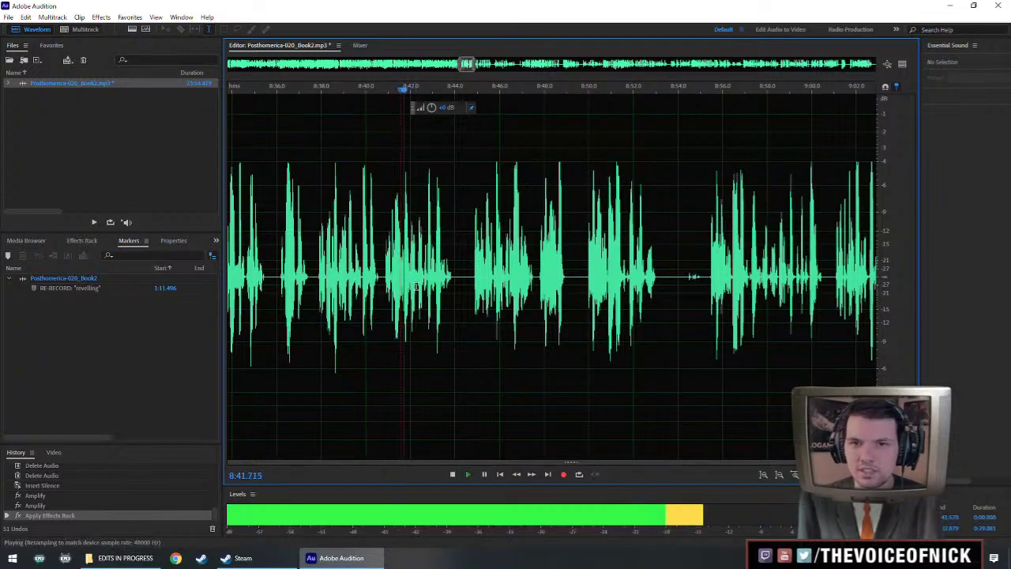
scroll(480, 274, "down", 1)
scroll(480, 275, "up", 1)
left_click_drag(620, 300, 513, 301)
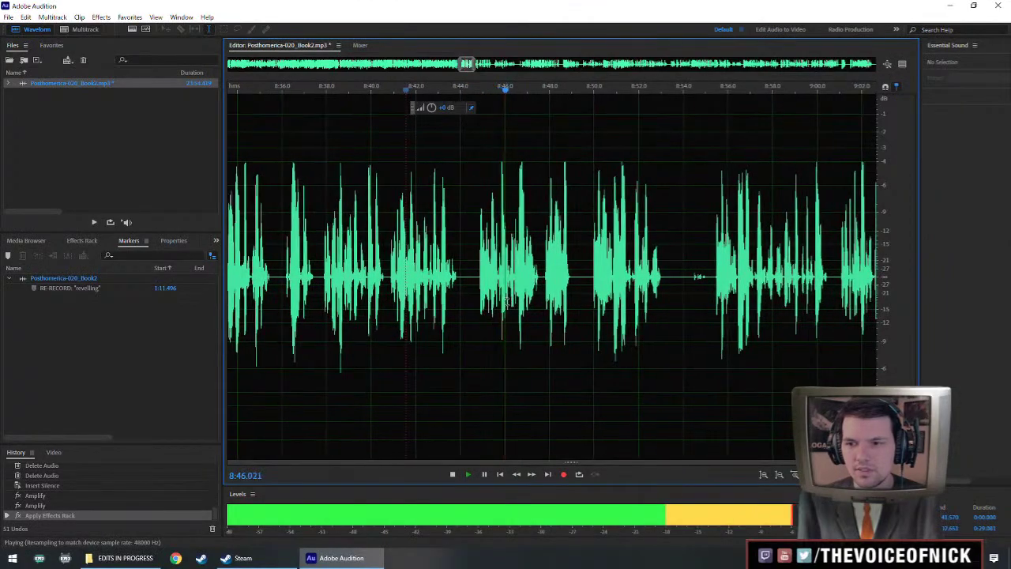
scroll(532, 294, "up", 1)
scroll(532, 294, "down", 1)
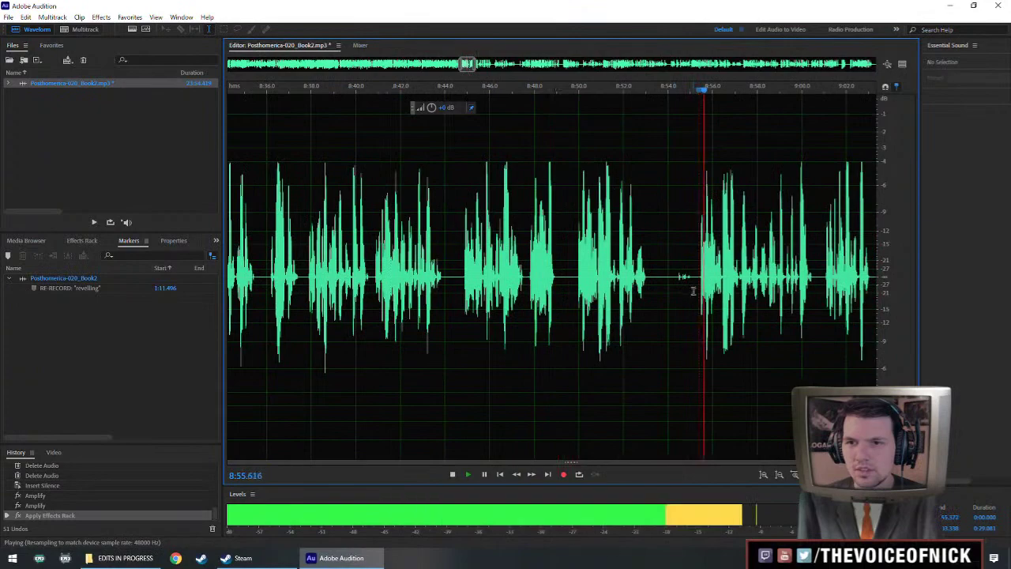
scroll(695, 288, "right", 2)
left_click(504, 280)
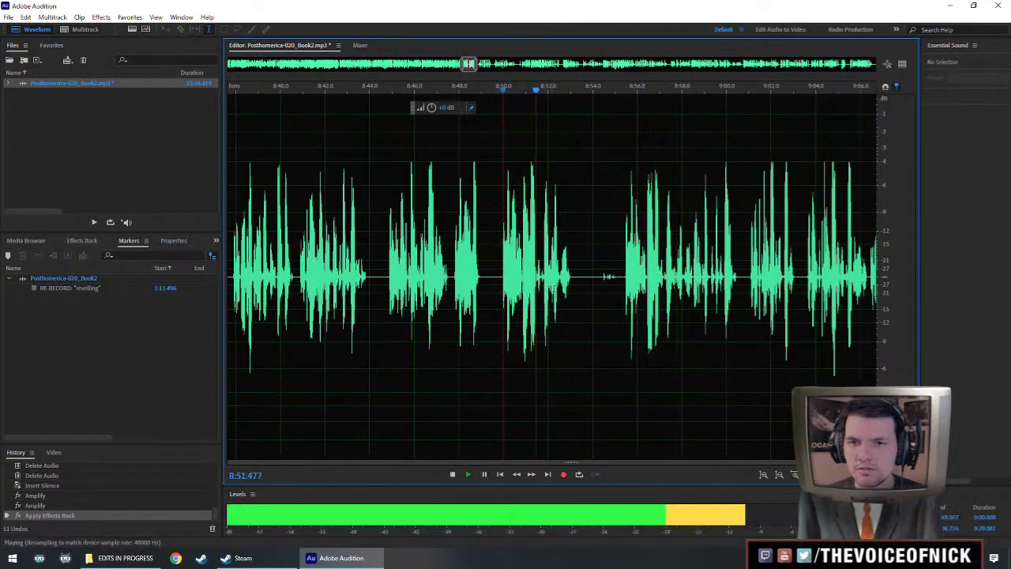
left_click(638, 278)
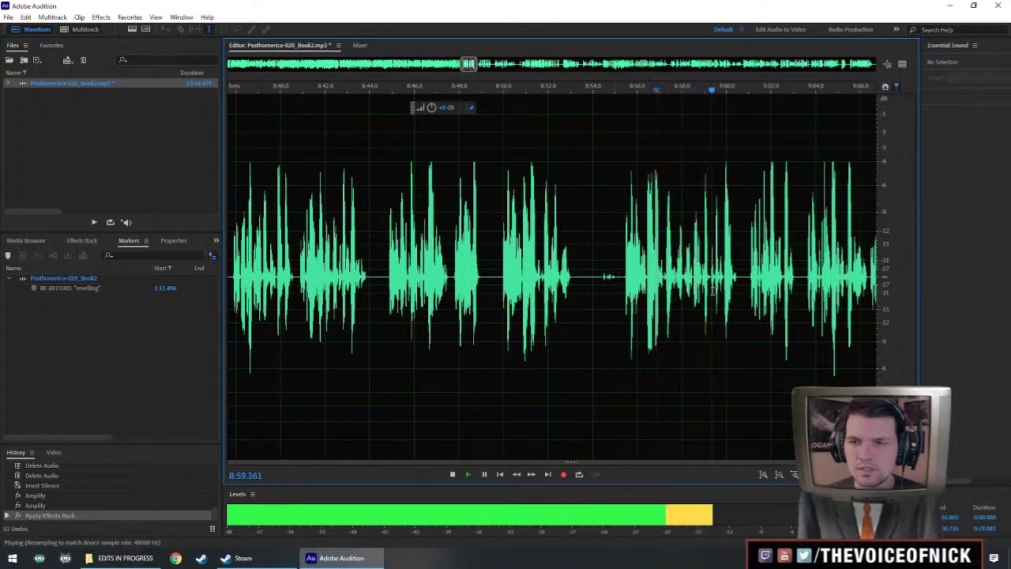
Delete the repeated take from about 8:47.8 to 8:55.4 and play back across the cut from about 8:45.9.
left_click_drag(455, 292, 624, 315)
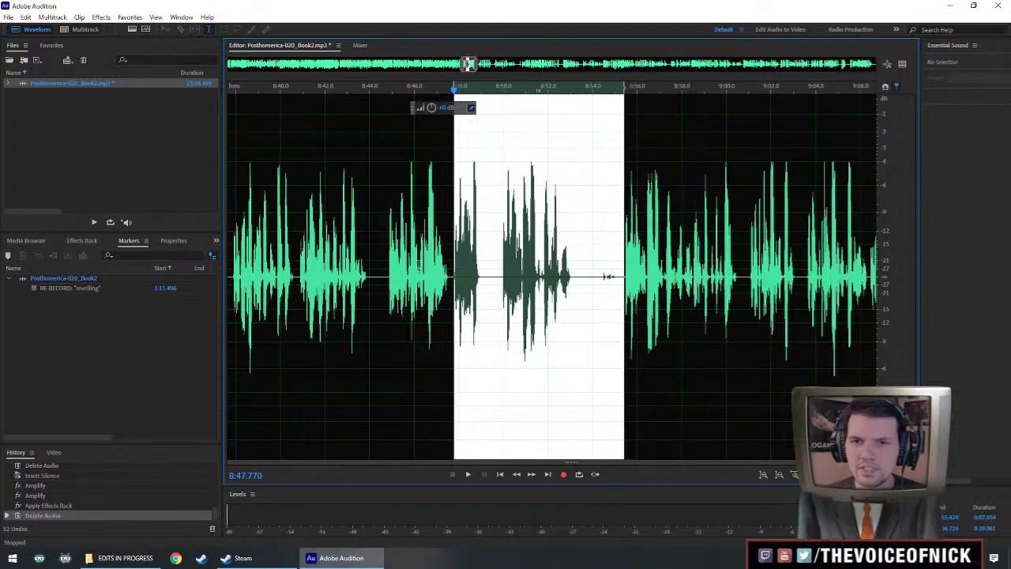
key("Delete")
key("space")
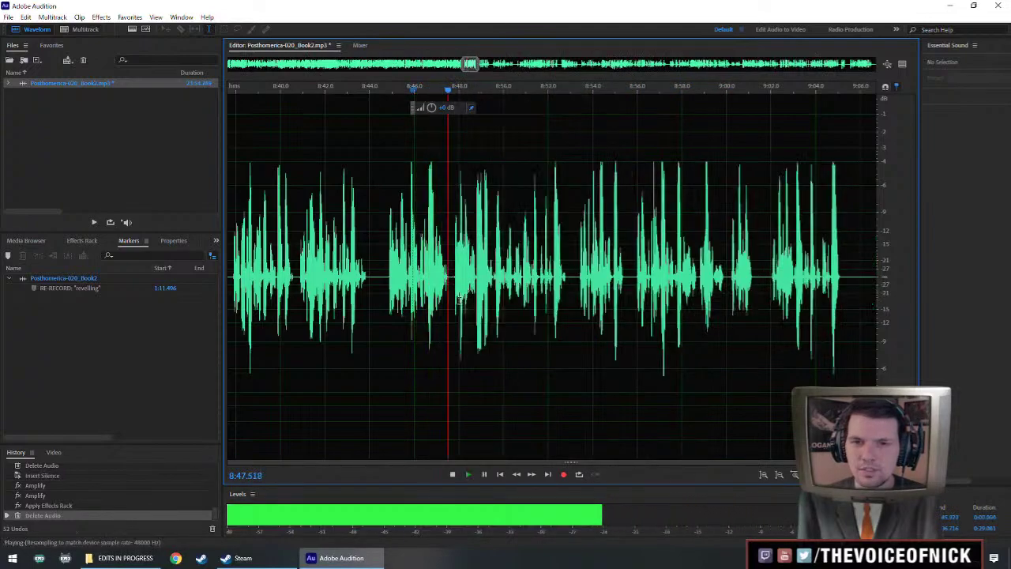
scroll(454, 280, "up", 2)
key("space")
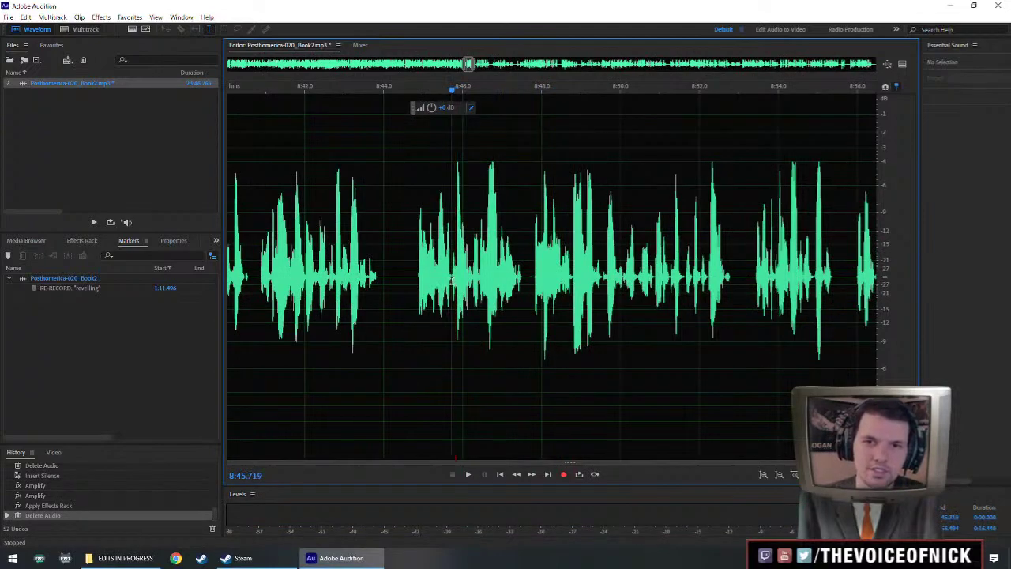
left_click_drag(452, 281, 417, 281)
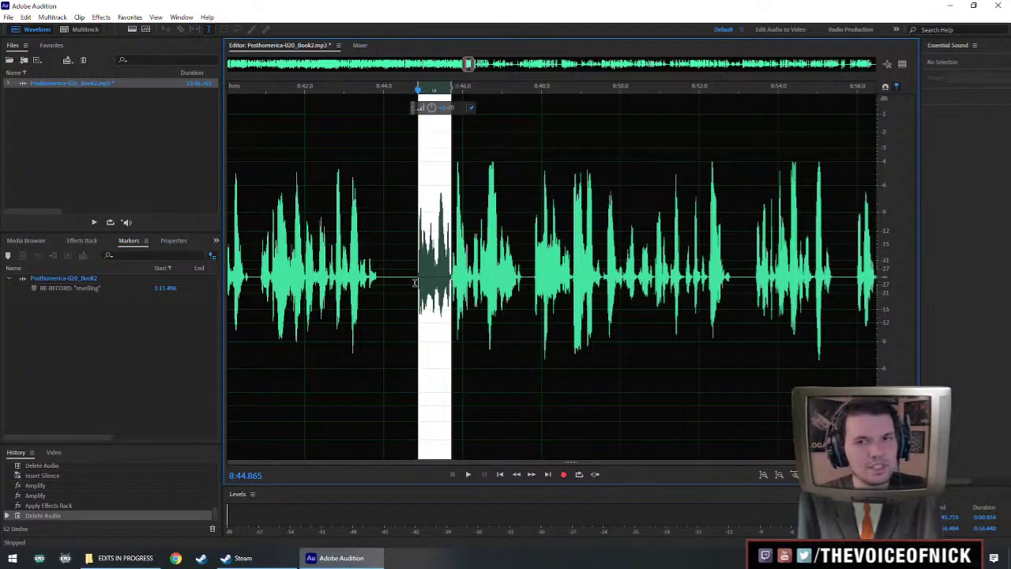
key("Delete")
left_click_drag(400, 284, 413, 286)
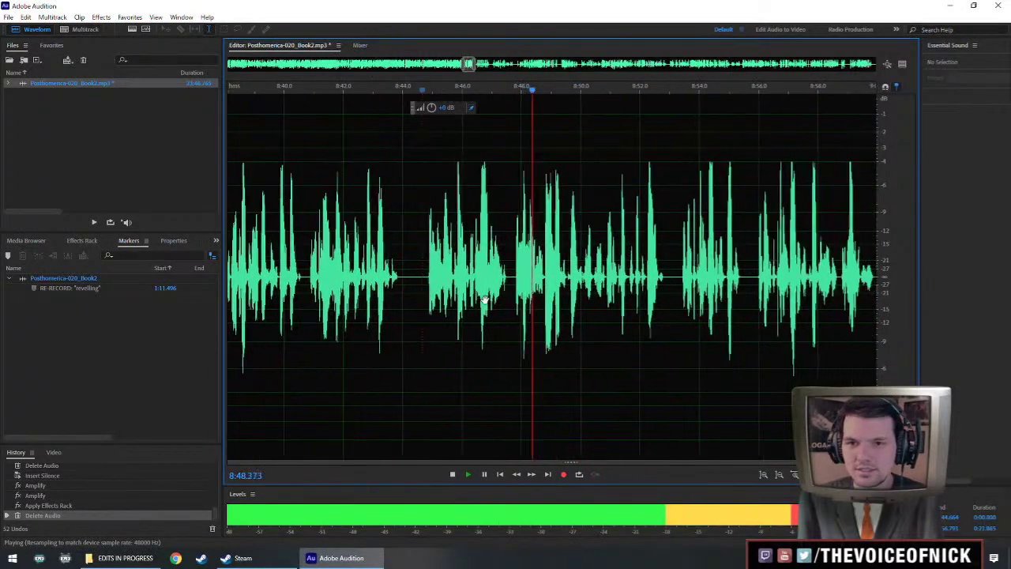
Delete the audio from about 8:53.4 to 8:56.0 and play back from about 8:50.2.
left_click(462, 289)
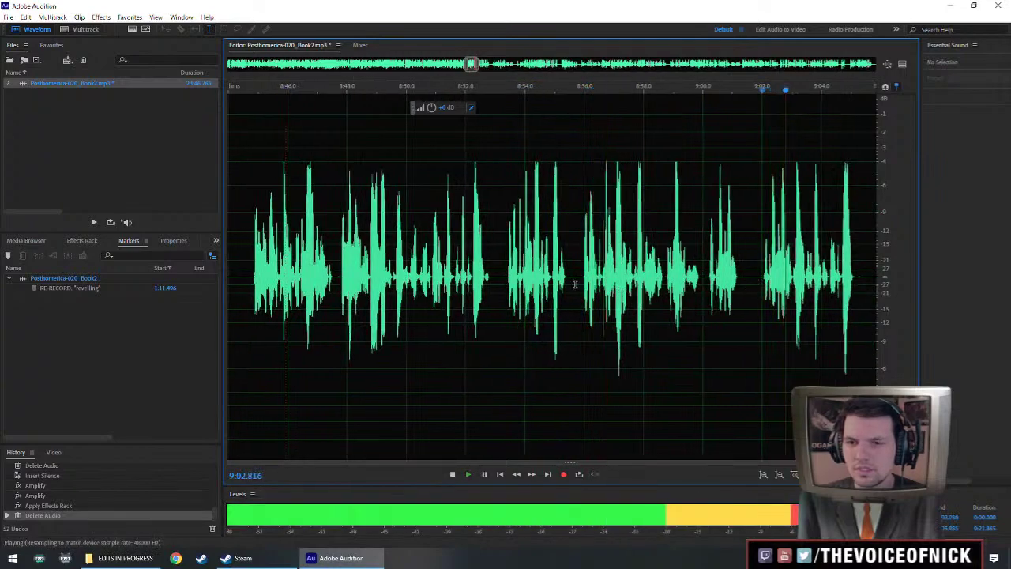
key("space")
left_click_drag(507, 278, 583, 297)
key("Delete")
key("space")
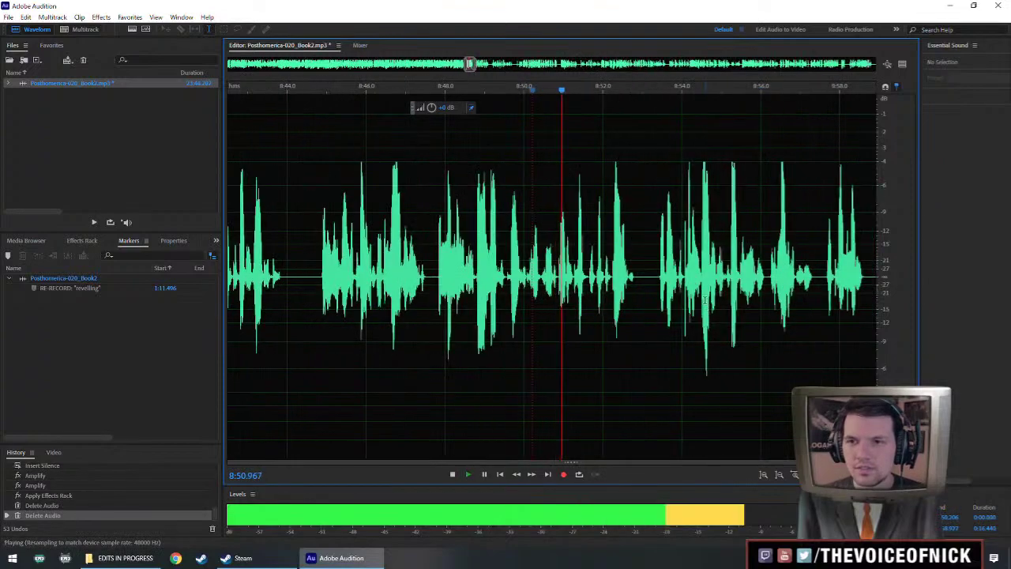
Shorten the pause just before 8:53.4 slightly and play back from about 8:51.3.
left_click_drag(669, 295, 592, 281)
key("space")
key("Delete")
key("space")
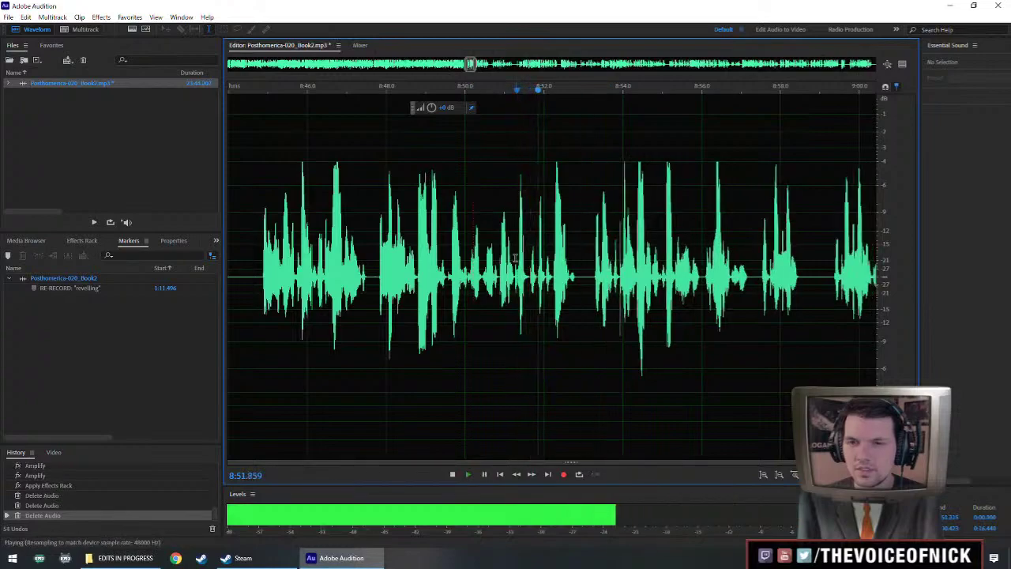
Delete the short phrase from about 8:57.5 to 8:59.3 and play the following take from about 9:04.6.
scroll(690, 354, "down", 2)
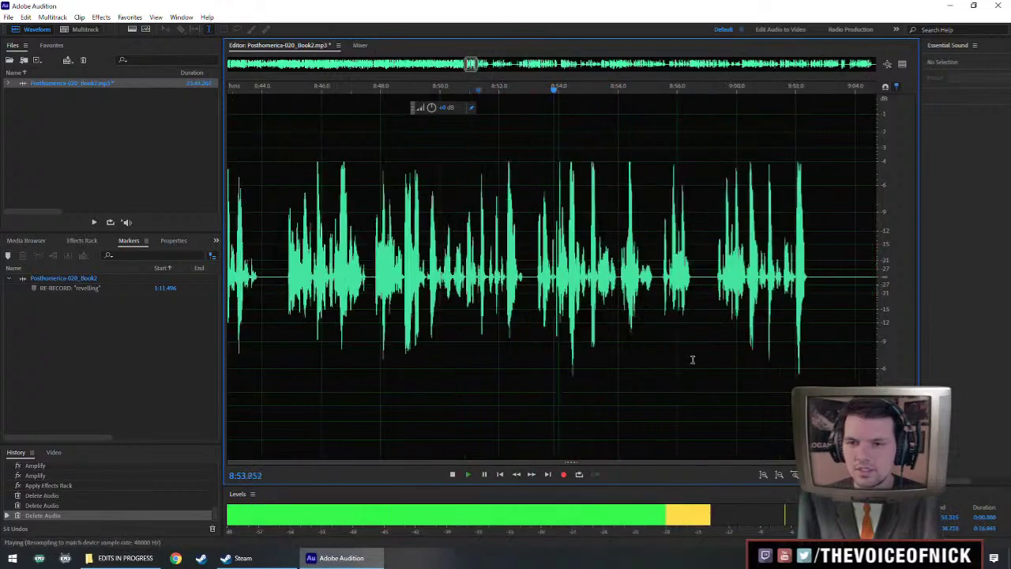
scroll(622, 320, "up", 3)
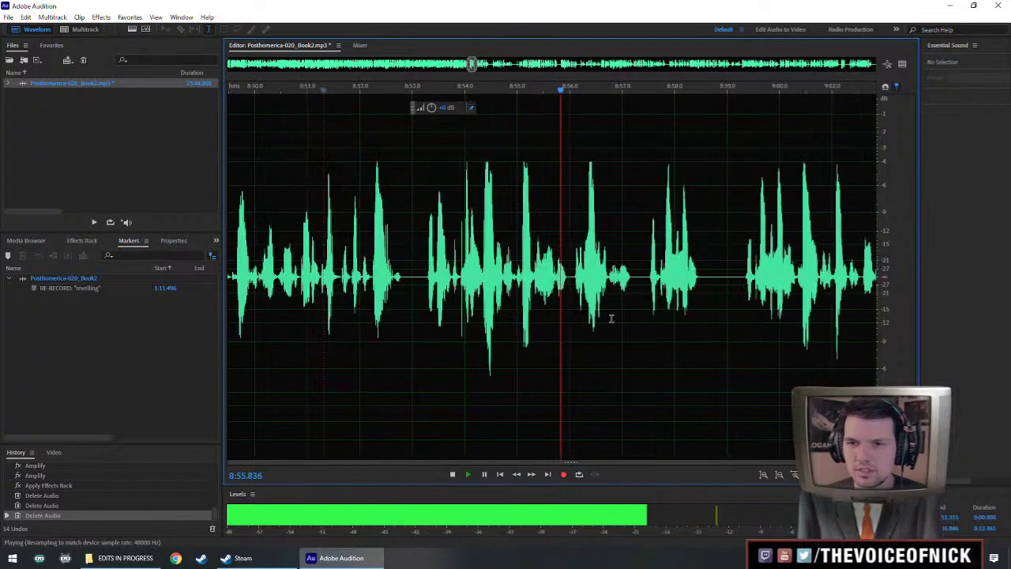
left_click_drag(542, 324, 648, 299)
key("space")
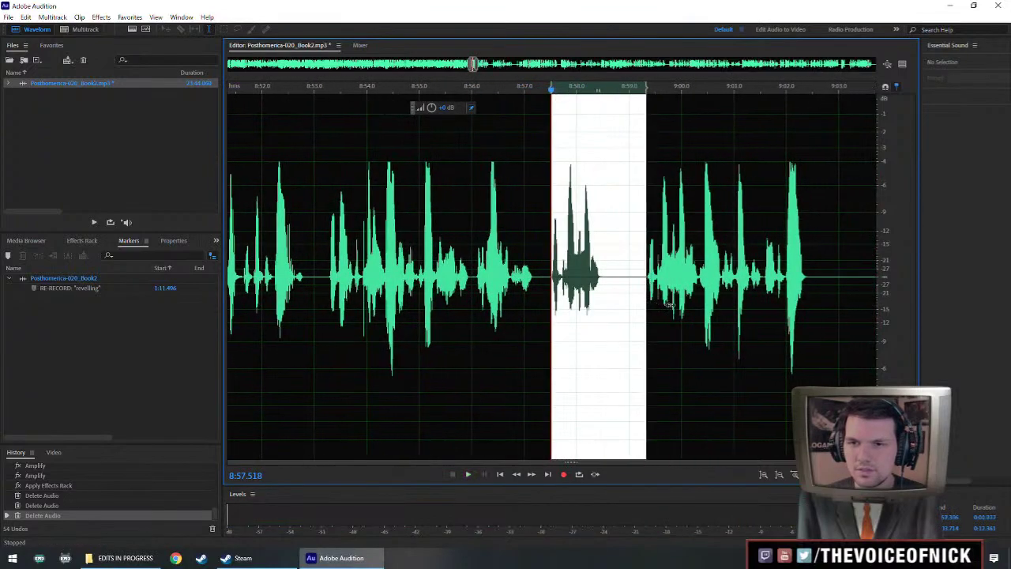
key("Delete")
scroll(759, 293, "down", 2)
key("space")
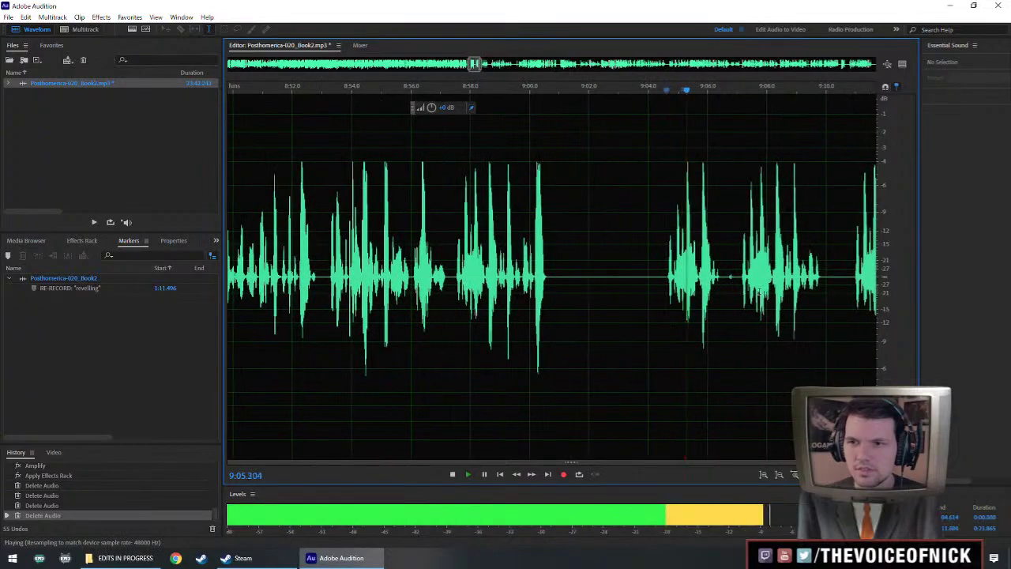
Delete the repeated takes from about 8:57.5 to 9:13.9 and play back across the cut from about 8:55.4.
scroll(759, 293, "down", 2)
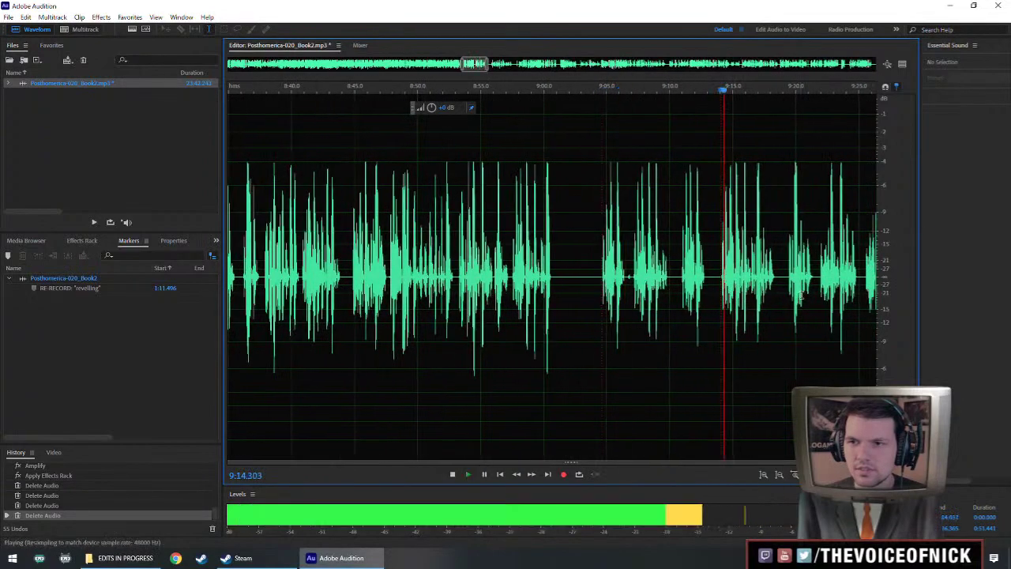
left_click_drag(719, 284, 512, 296)
key("space")
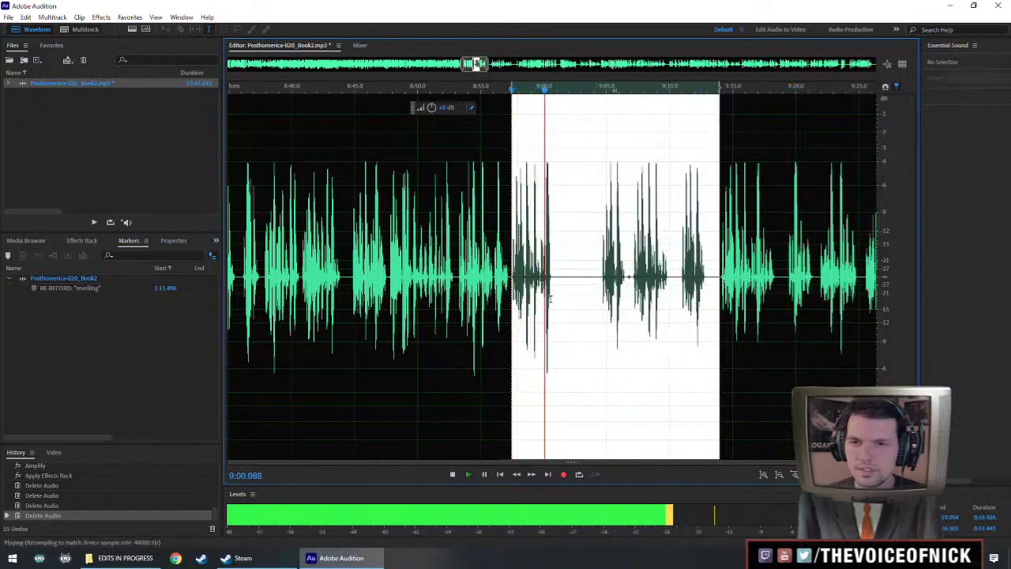
key("space")
key("Delete")
left_click(486, 272)
key("space")
Cut about 0.08 seconds from the pause near 8:57.3 and play back from about 8:55.9.
scroll(569, 281, "up", 5)
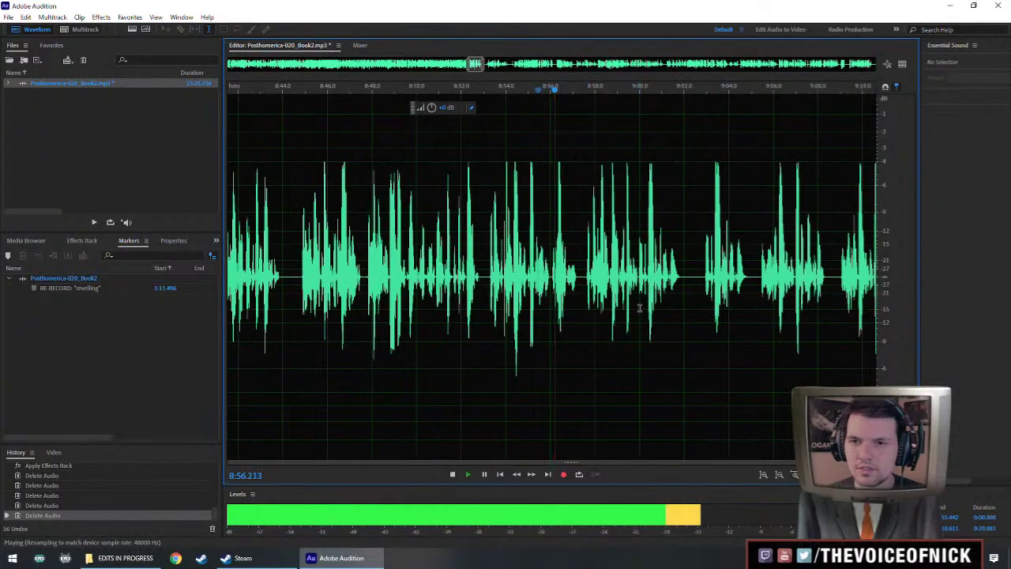
key("space")
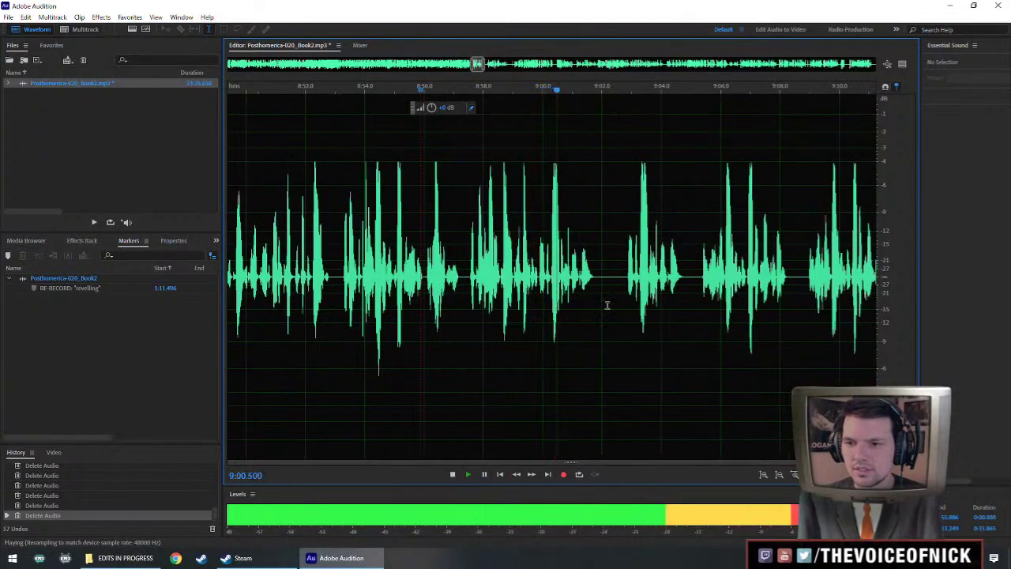
key("space")
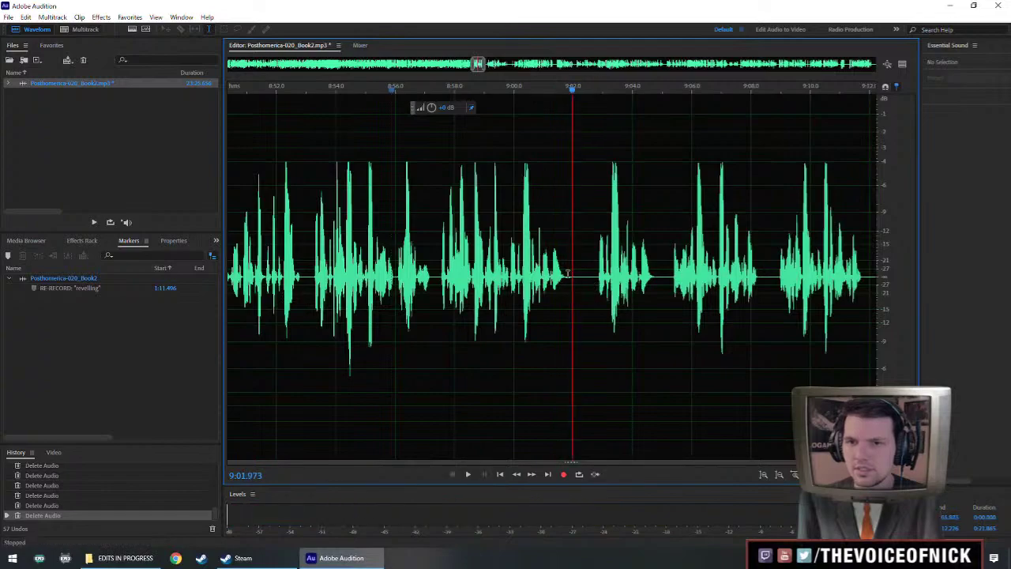
Amplify the phrase from about 8:57.5 to 9:01.8, apply the effects rack to it, and play back from about 8:56.4.
left_click_drag(567, 274, 433, 281)
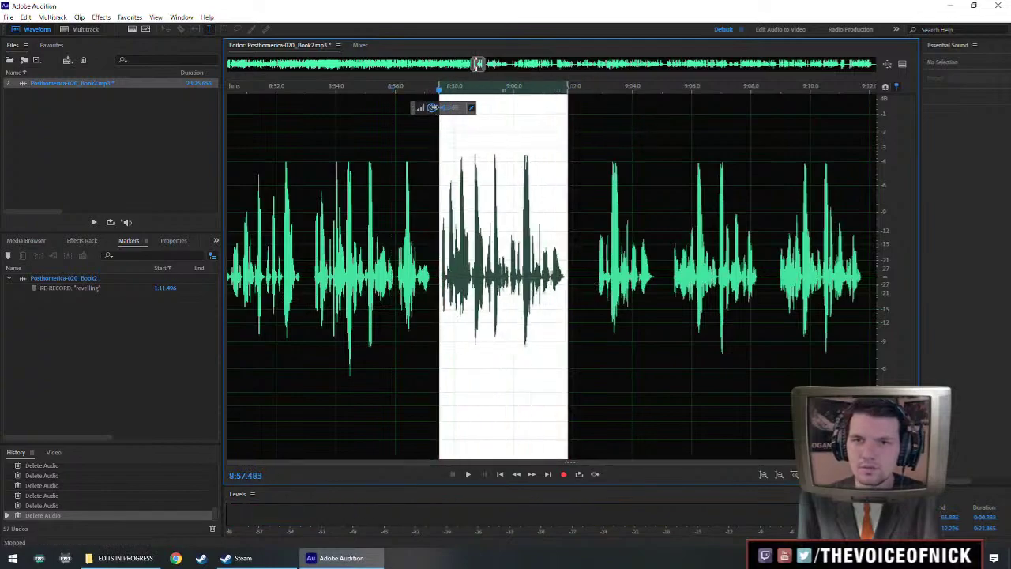
left_click(409, 210)
key("space")
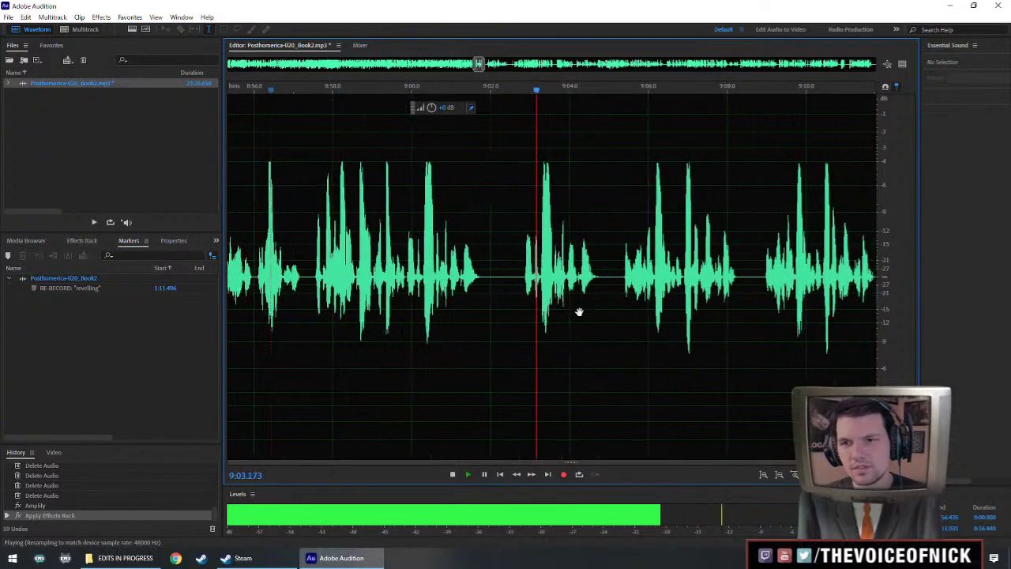
Delete the repeated takes from about 9:02.2 to 9:08.8 and play back across the cut from about 9:00.4.
left_click(460, 271)
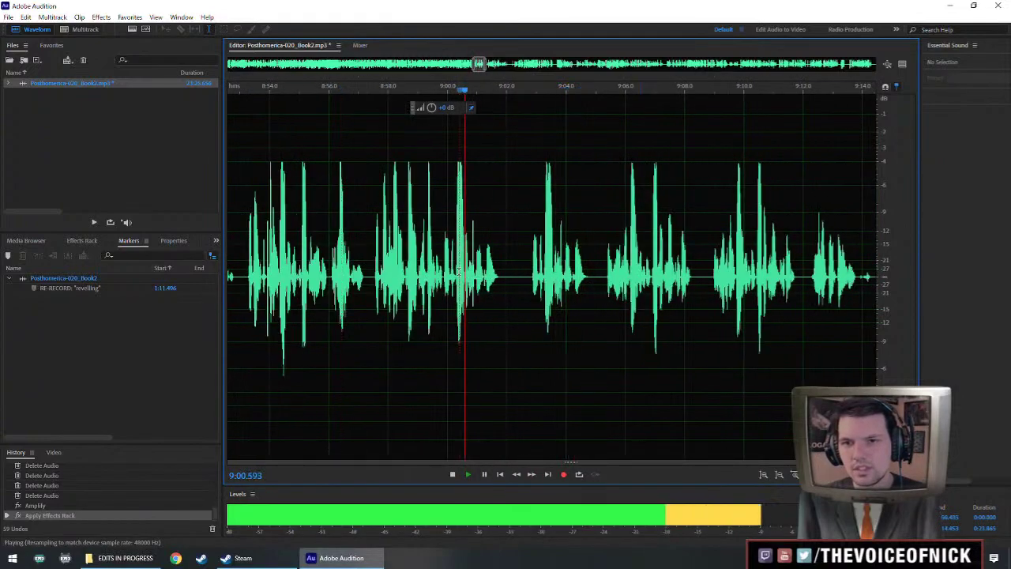
left_click(597, 275)
left_click(710, 285)
scroll(743, 288, "down", 2)
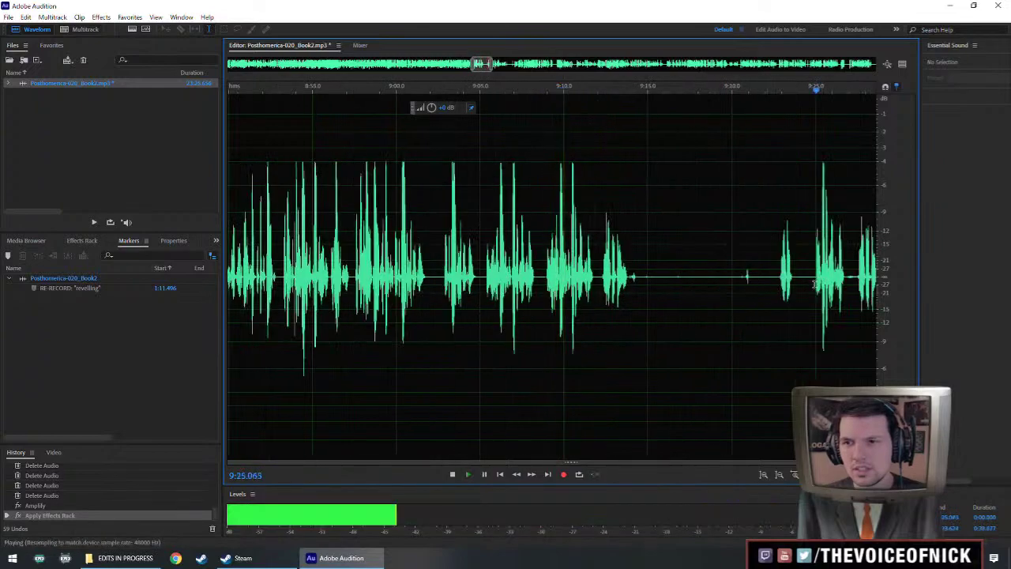
left_click_drag(434, 276, 544, 290)
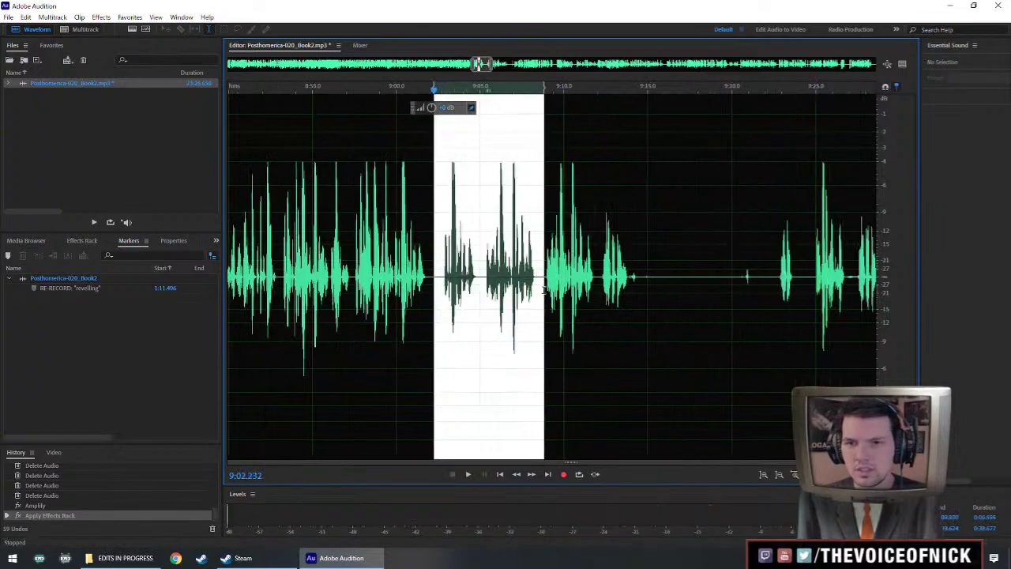
key("Delete")
key("space")
scroll(553, 294, "up", 3)
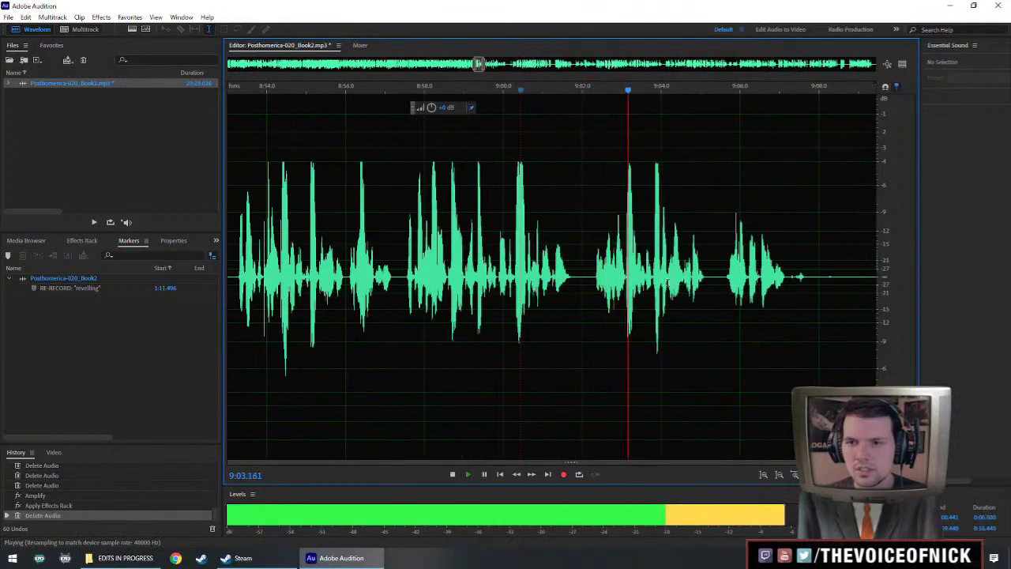
Amplify the phrases from about 9:02.3 to 9:07.1, apply the effects rack to them, and play back from about 9:00.7.
scroll(684, 276, "down", 3)
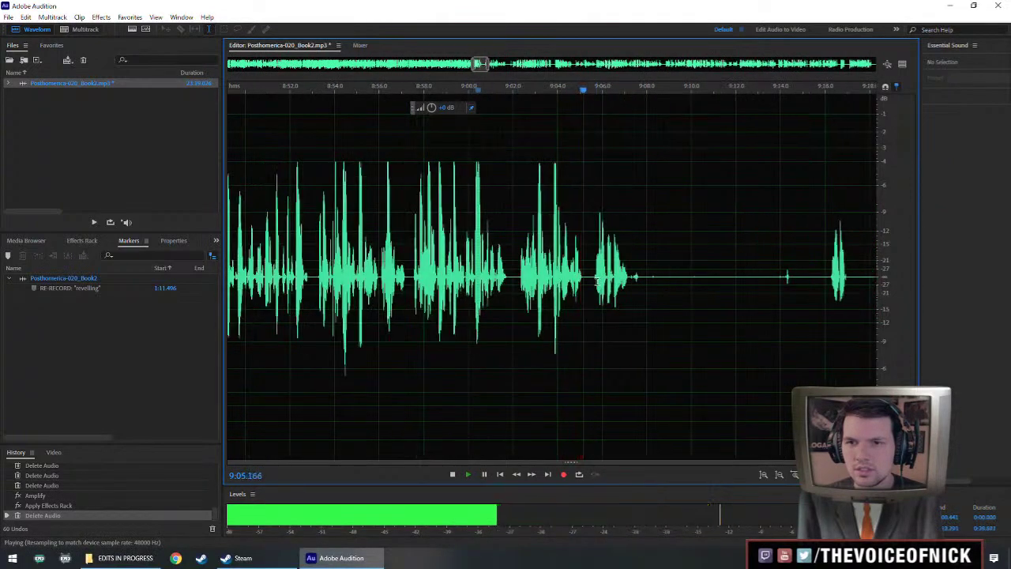
left_click_drag(518, 280, 629, 304)
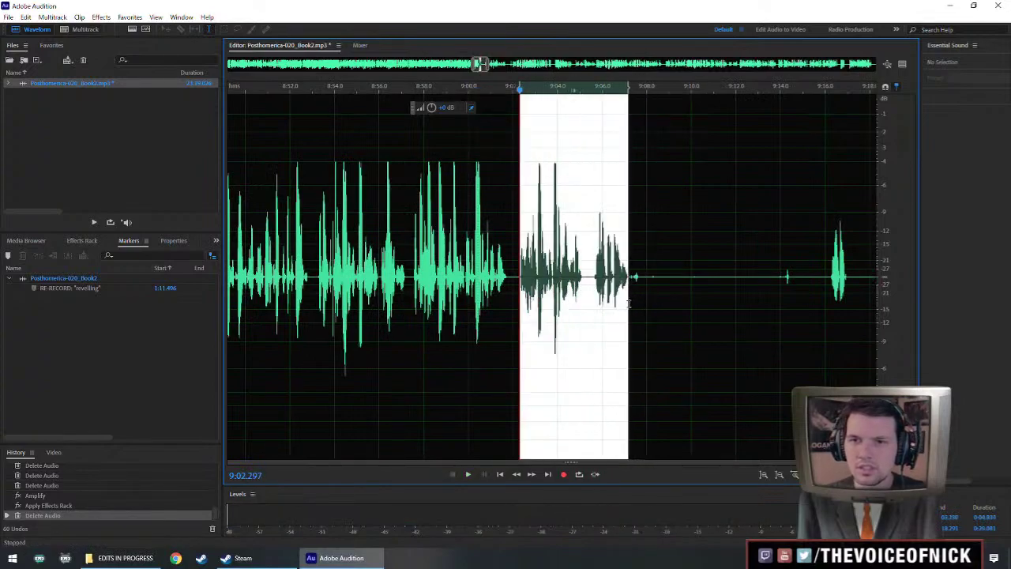
left_click_drag(462, 147, 462, 146)
key("ctrl+r")
left_click(484, 262)
key("space")
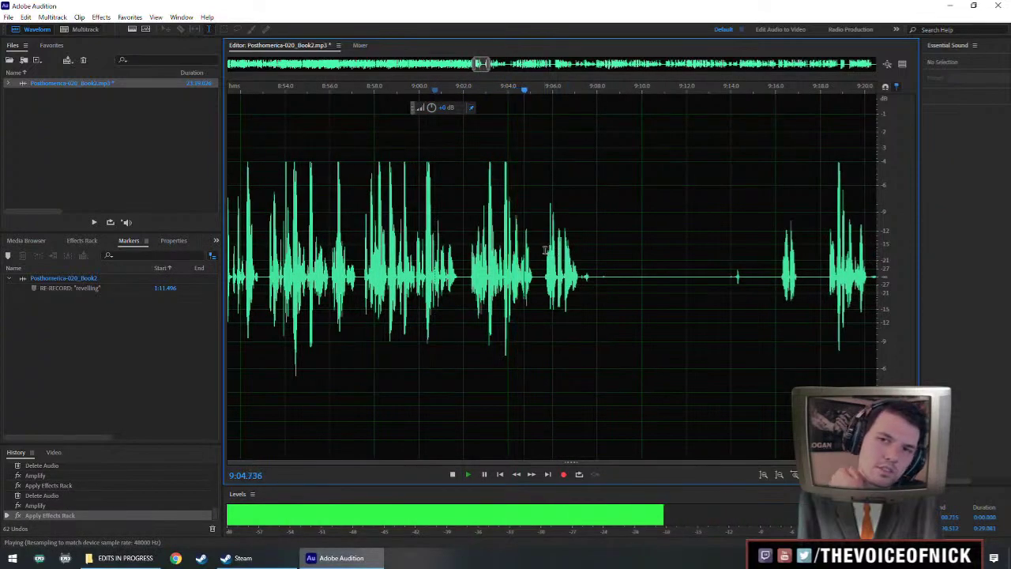
Delete the flubbed take and long gap from about 9:05.6 to 9:20.9 and play back from about 9:03.5.
left_click(823, 282)
scroll(823, 282, "down", 1)
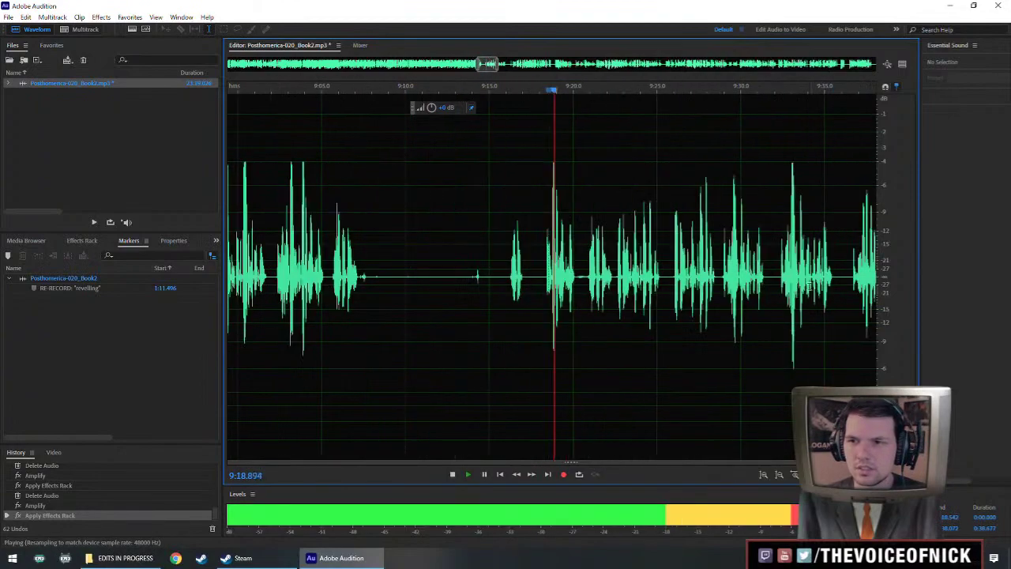
left_click(577, 290)
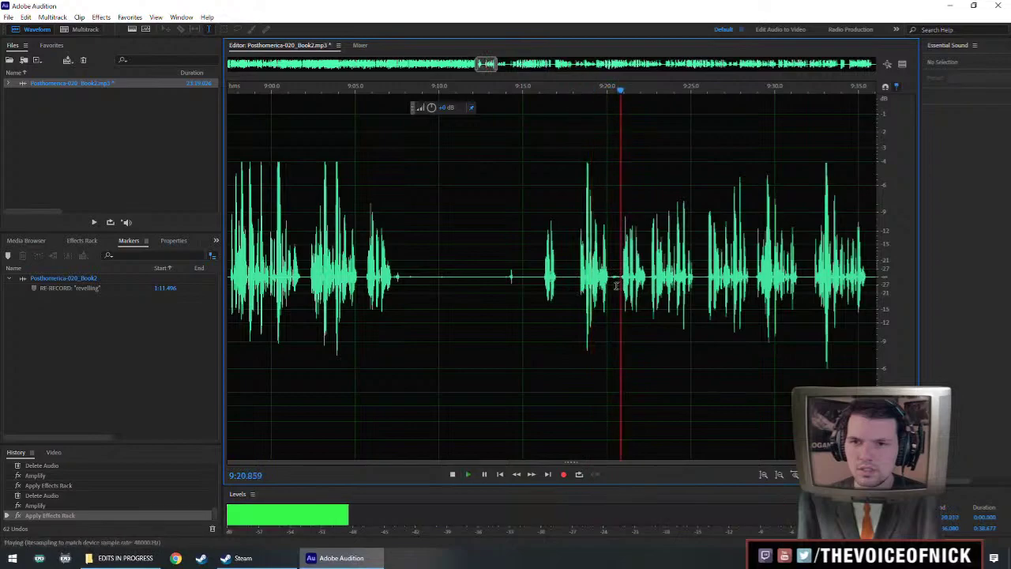
left_click_drag(364, 274, 621, 304)
key("Delete")
key("space")
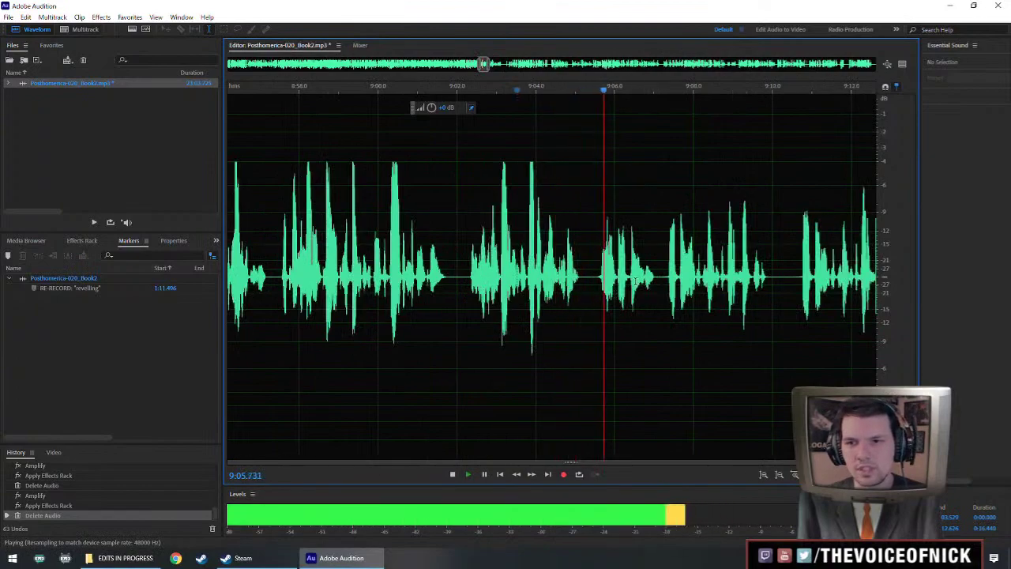
Delete the repeated take from about 9:07.0 to 9:10.3, play back from about 9:06.5, and paste the copied audio at about 9:05.1.
left_click_drag(717, 281, 679, 279)
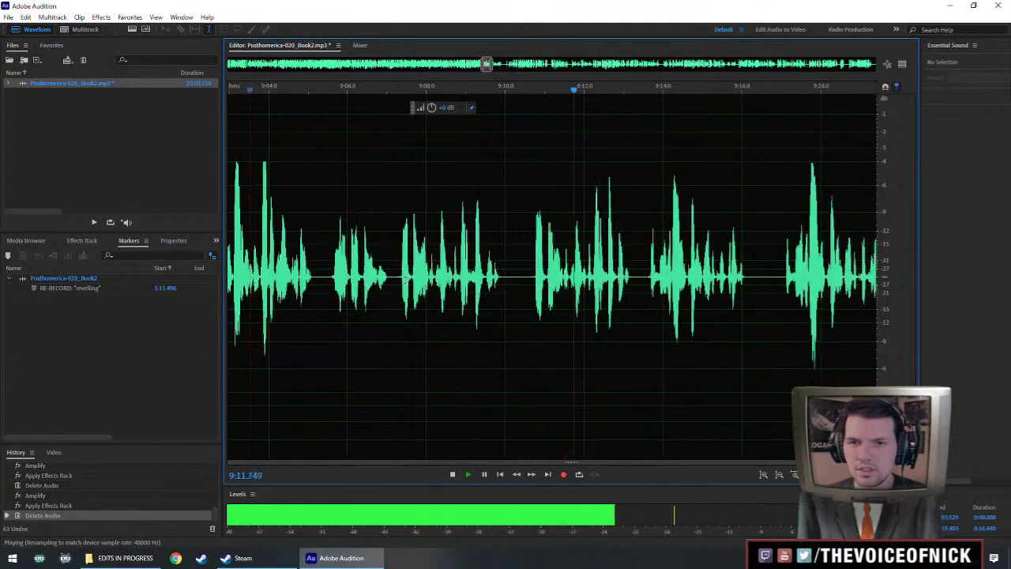
key("space")
left_click_drag(387, 277, 515, 276)
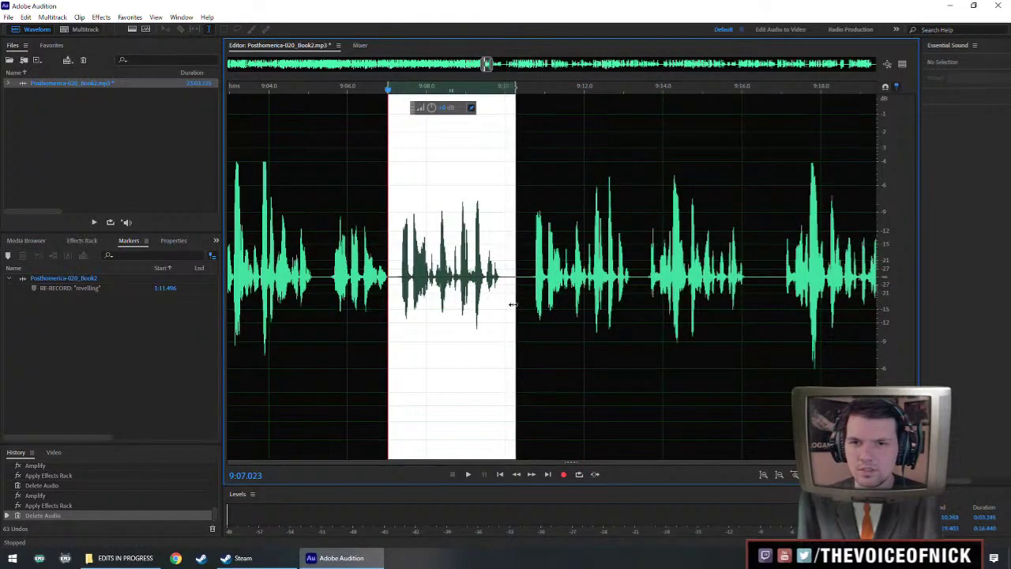
key("Delete")
key("space")
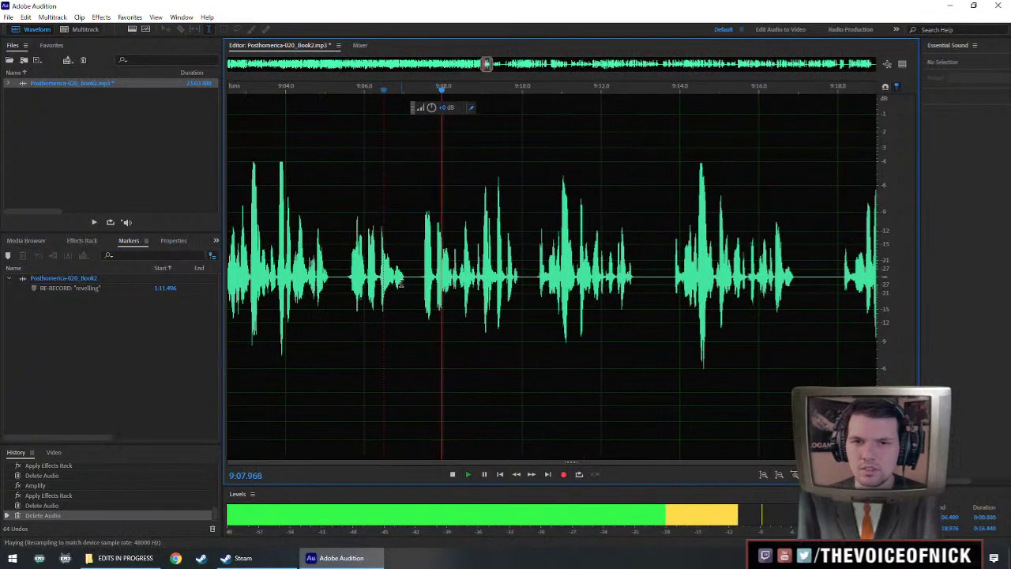
key("space")
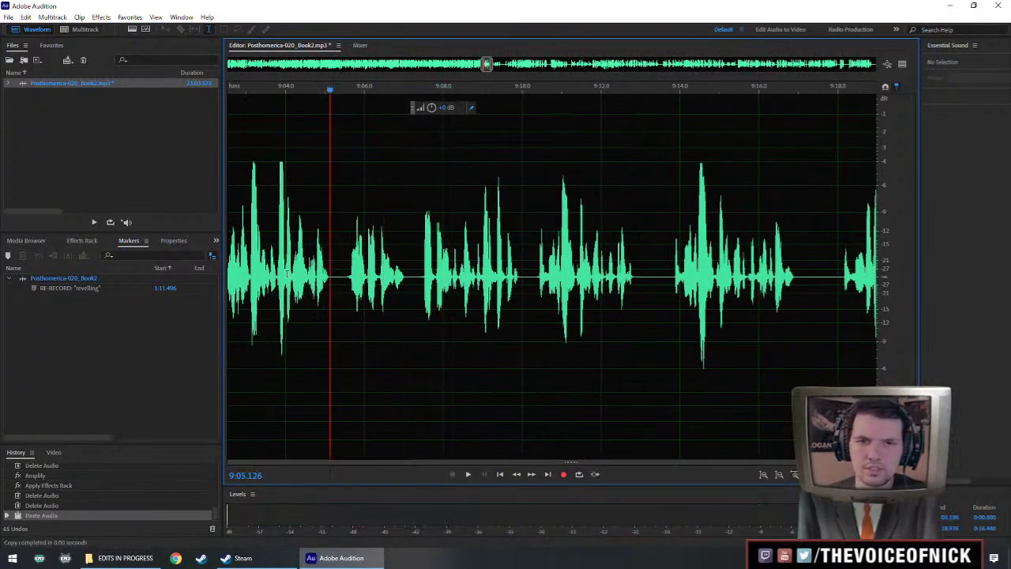
key("ctrl+v")
Amplify the section from about 9:05.5 to 10:05, apply the effects rack to it, and play back from about 9:02.0.
left_click_drag(345, 286, 655, 289)
scroll(610, 292, "down", 3)
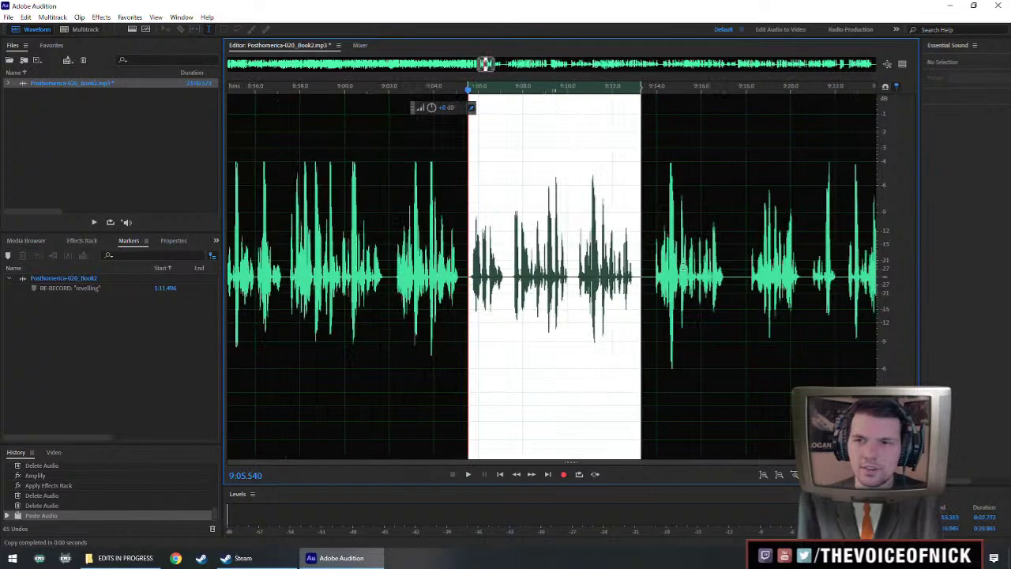
left_click_drag(588, 314, 793, 314)
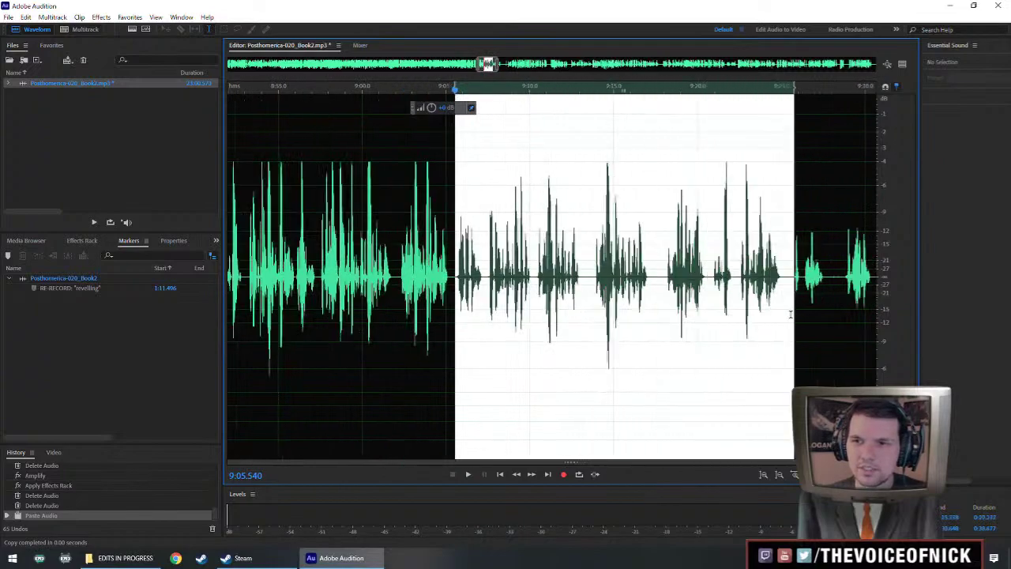
scroll(793, 315, "down", 3)
left_click_drag(614, 334, 777, 324)
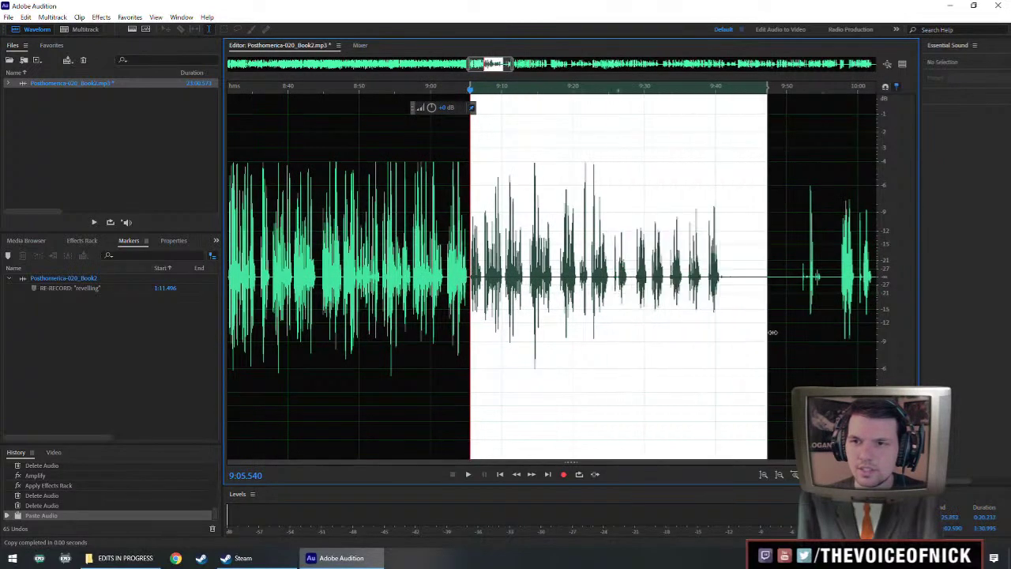
scroll(757, 314, "down", 3)
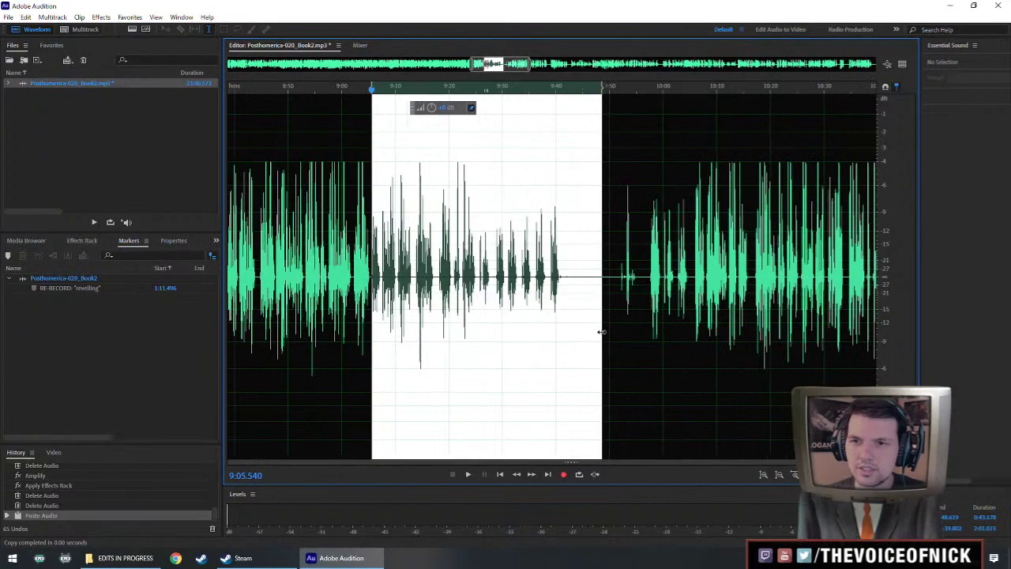
left_click_drag(601, 332, 693, 336)
left_click_drag(440, 113, 435, 106)
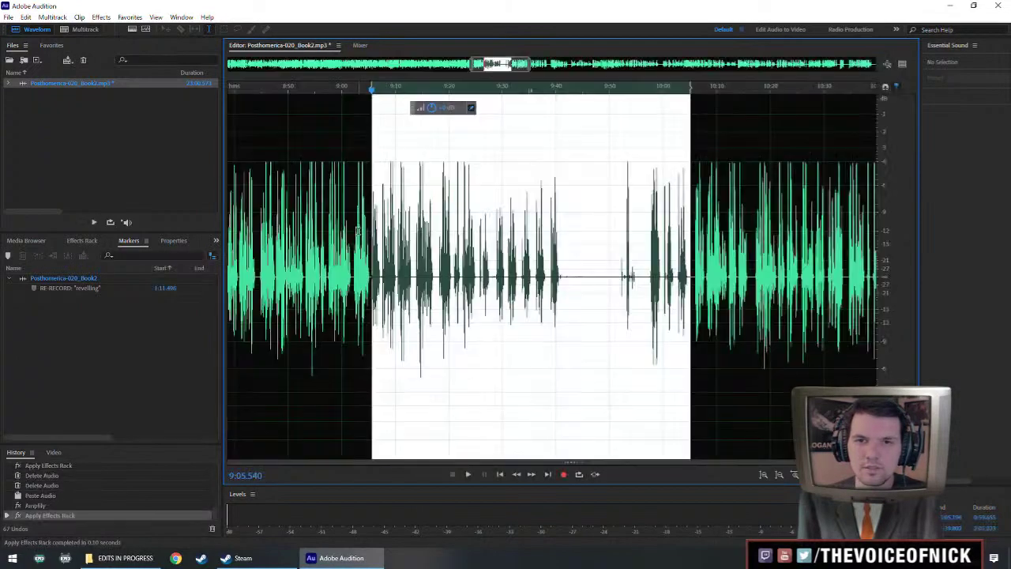
left_click(353, 231)
key("space")
scroll(371, 257, "up", 4)
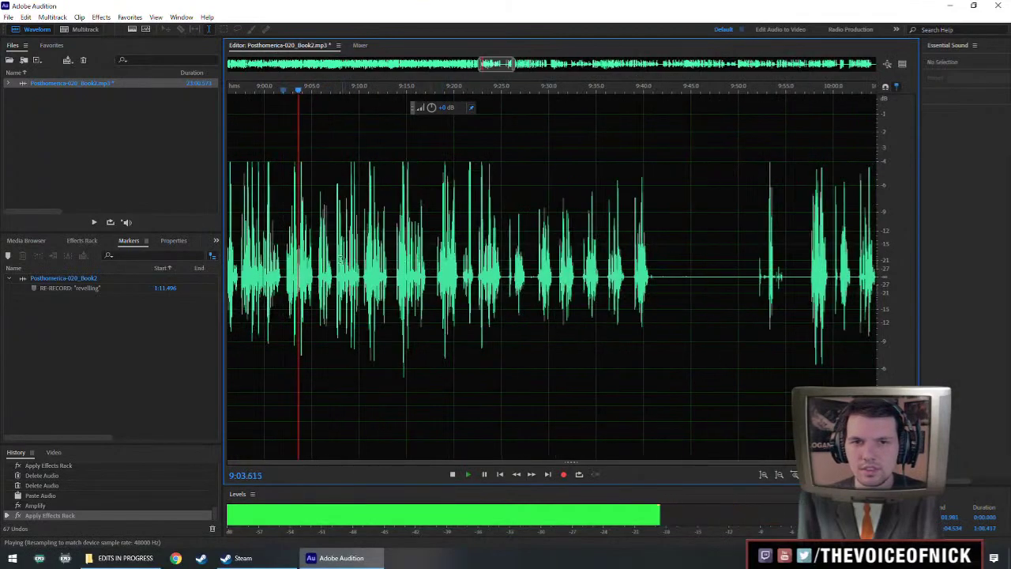
scroll(426, 261, "up", 2)
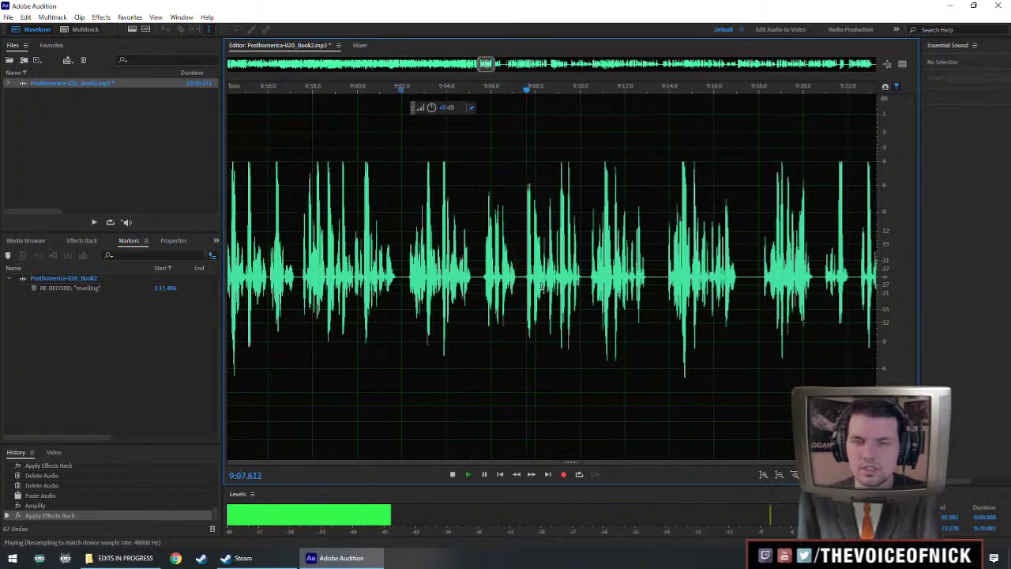
Trim slivers from the pauses at about 9:07.2 and 9:05.2, and play back from about 9:04.2.
scroll(498, 283, "up", 2)
left_click_drag(492, 278, 495, 279)
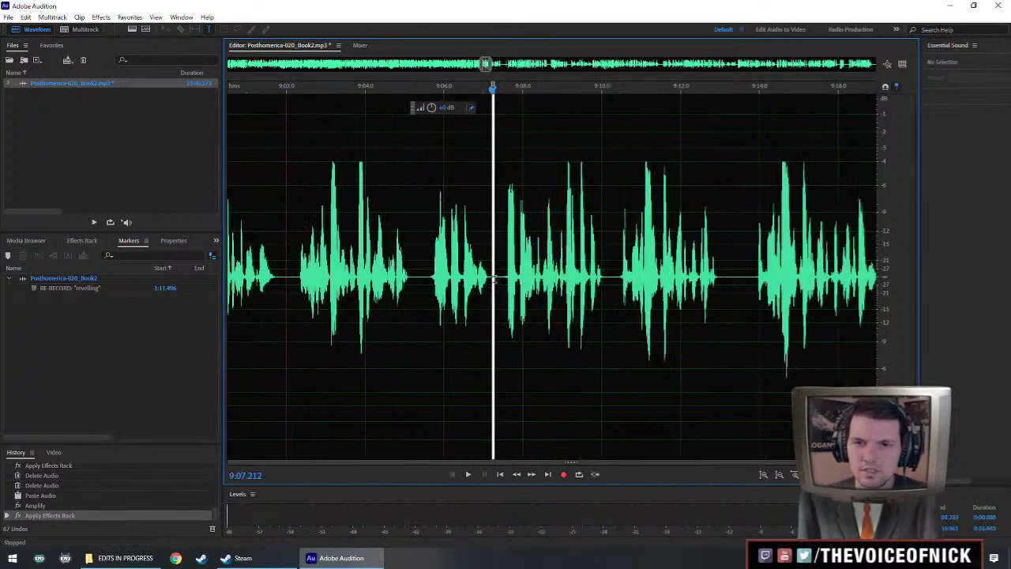
key("Delete")
left_click_drag(412, 279, 414, 279)
key("Delete")
left_click(375, 278)
key("space")
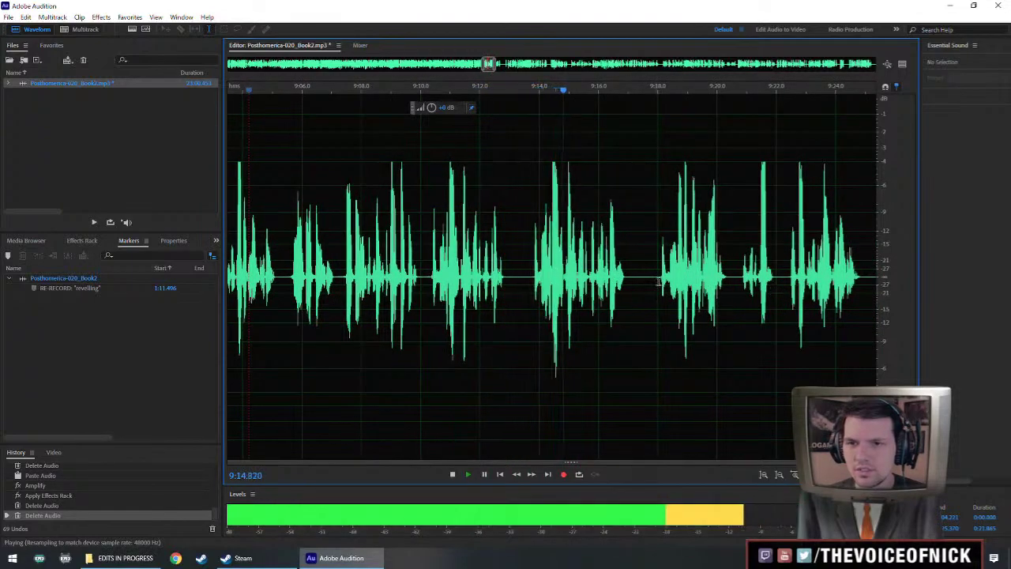
Delete the repeated take from about 9:10.4 to 9:13.7, trim the pause at the cut, and play back from about 9:08.4.
scroll(687, 269, "down", 2)
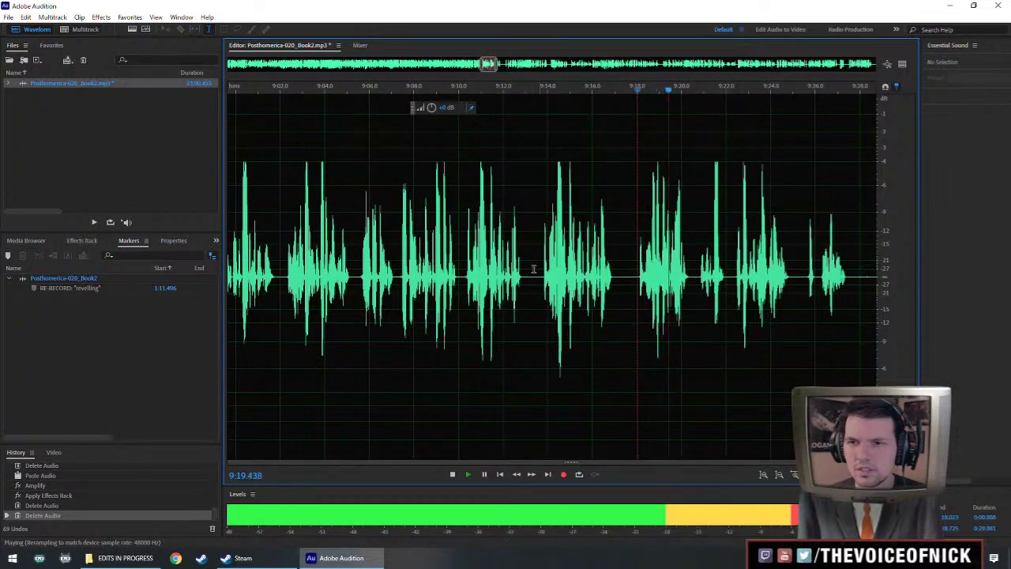
key("space")
left_click_drag(467, 293, 538, 305)
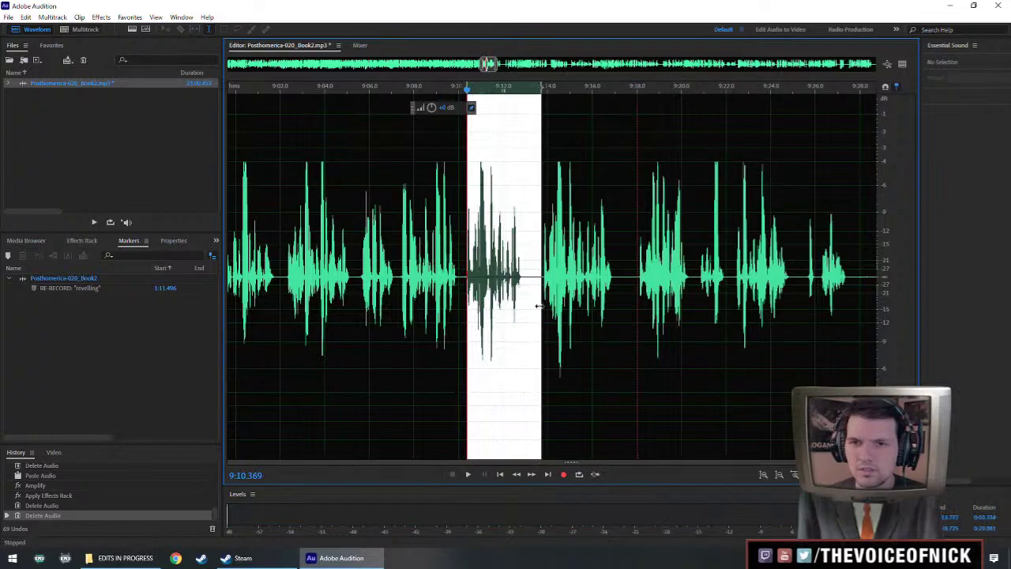
key("Delete")
scroll(619, 283, "up", 5)
key("space")
key("space")
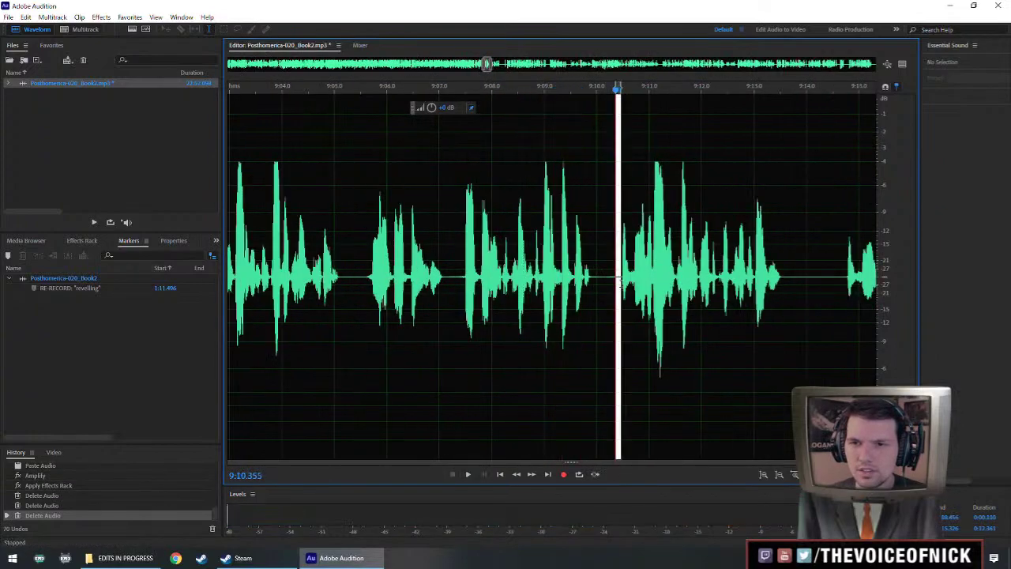
key("Delete")
key("space")
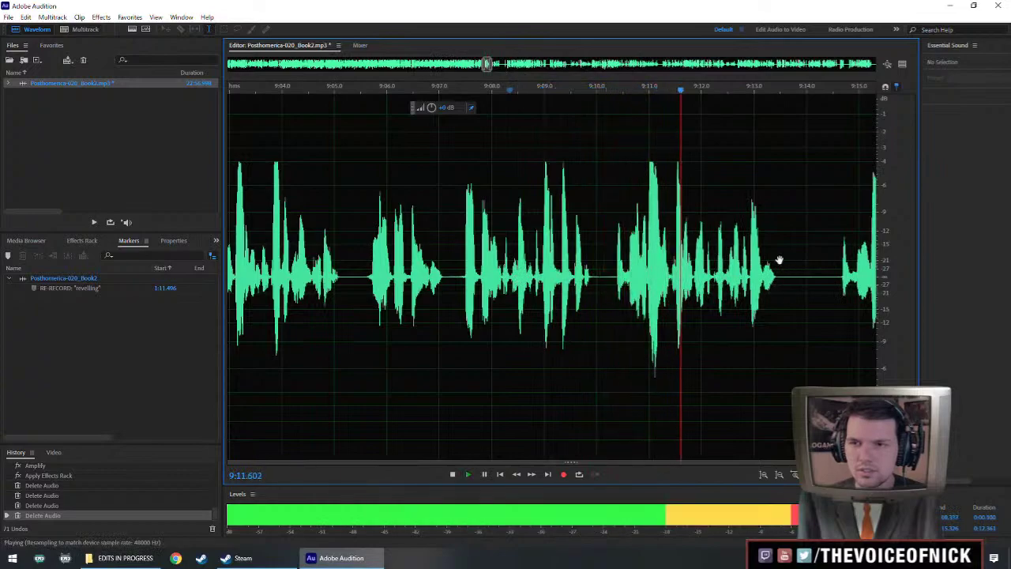
Cut about 0.7 seconds from the pause between the phrases at about 9:13.4 and 9:14.7, and play back from about 9:12.0.
left_click(413, 260)
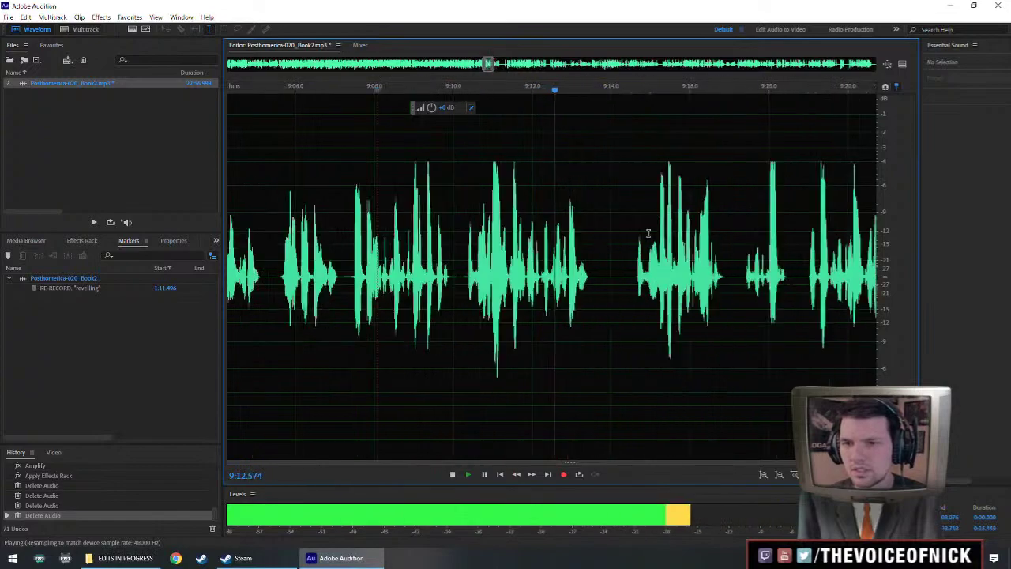
key("space")
left_click(555, 282)
key("space")
scroll(555, 282, "down", 2)
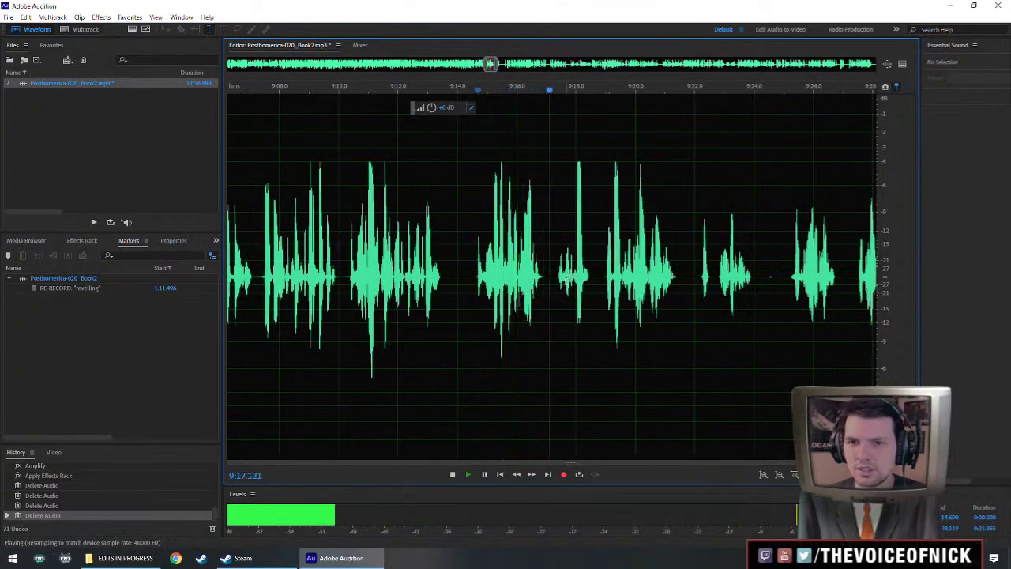
key("space")
left_click_drag(463, 279, 483, 278)
key("Delete")
left_click(410, 270)
key("space")
scroll(407, 268, "up", 1)
scroll(589, 291, "up", 3)
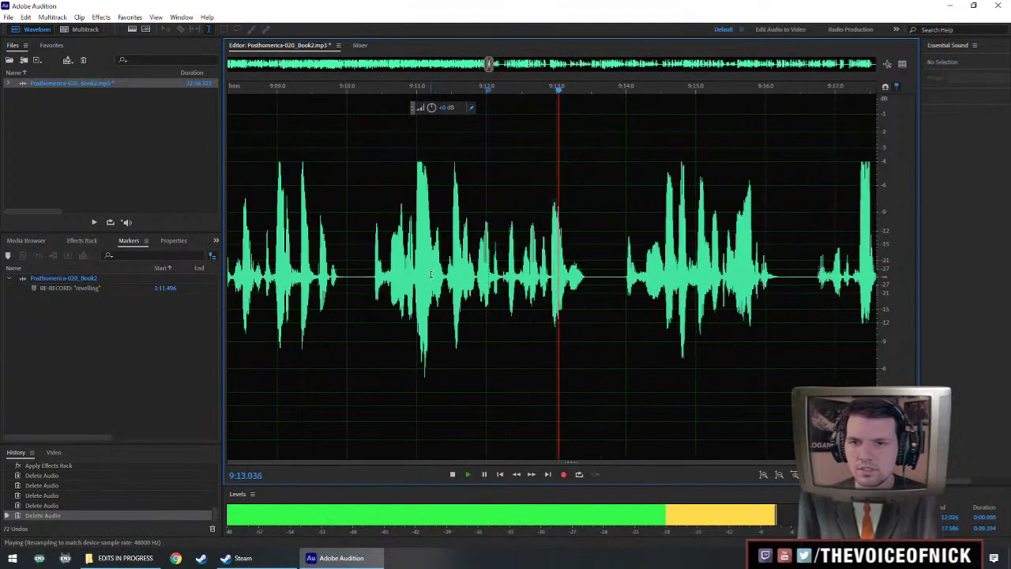
Listen to the phrases from about 9:11.6 to 9:35.9 for repeated takes.
left_click(475, 273)
scroll(490, 280, "down", 3)
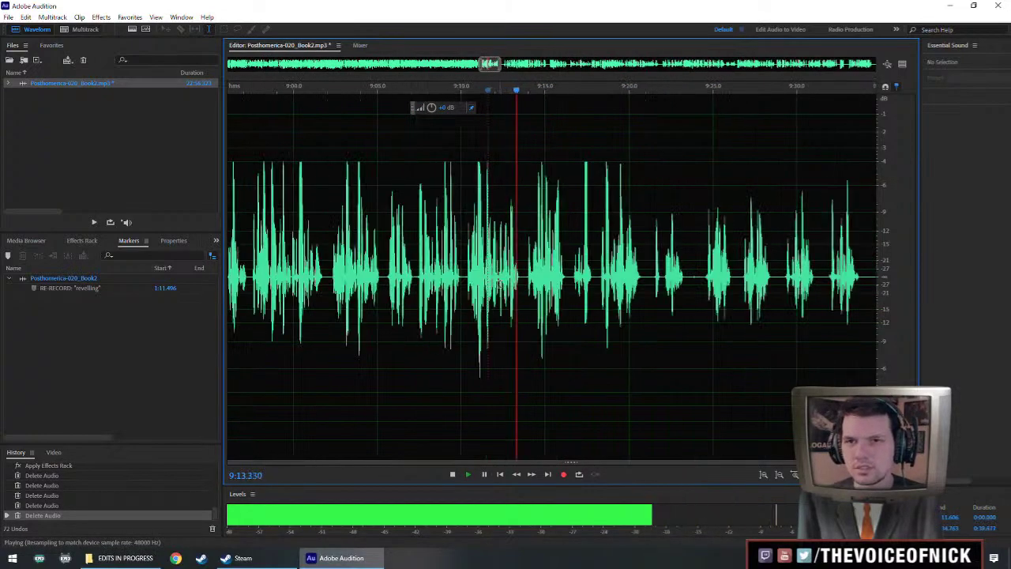
scroll(500, 283, "up", 3)
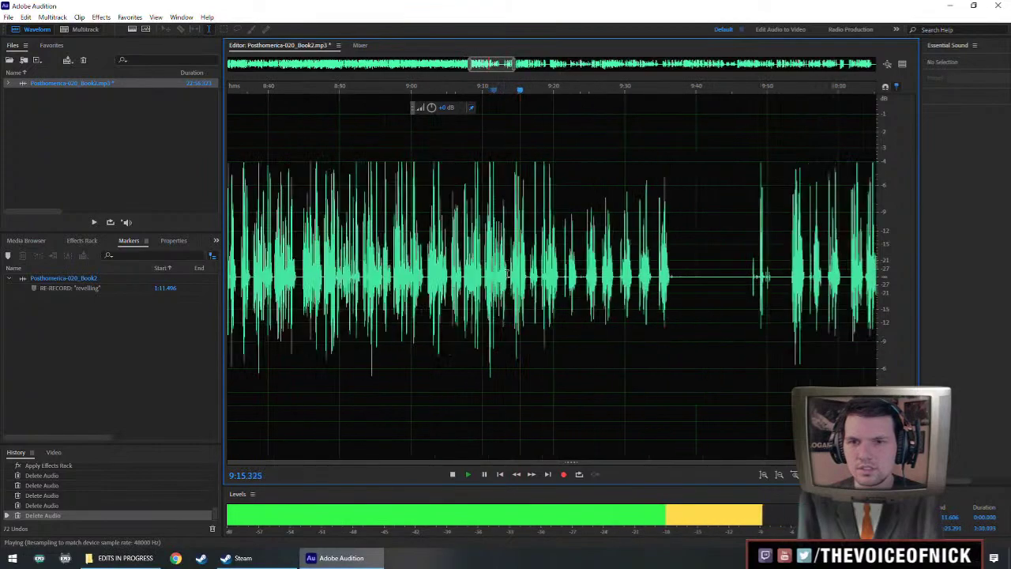
scroll(576, 292, "up", 2)
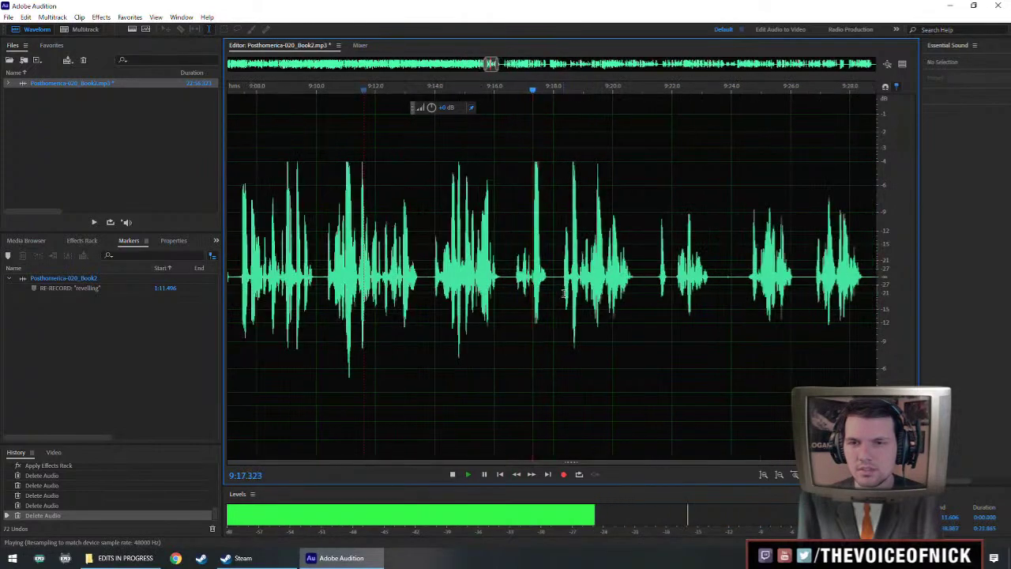
left_click_drag(621, 282, 523, 280)
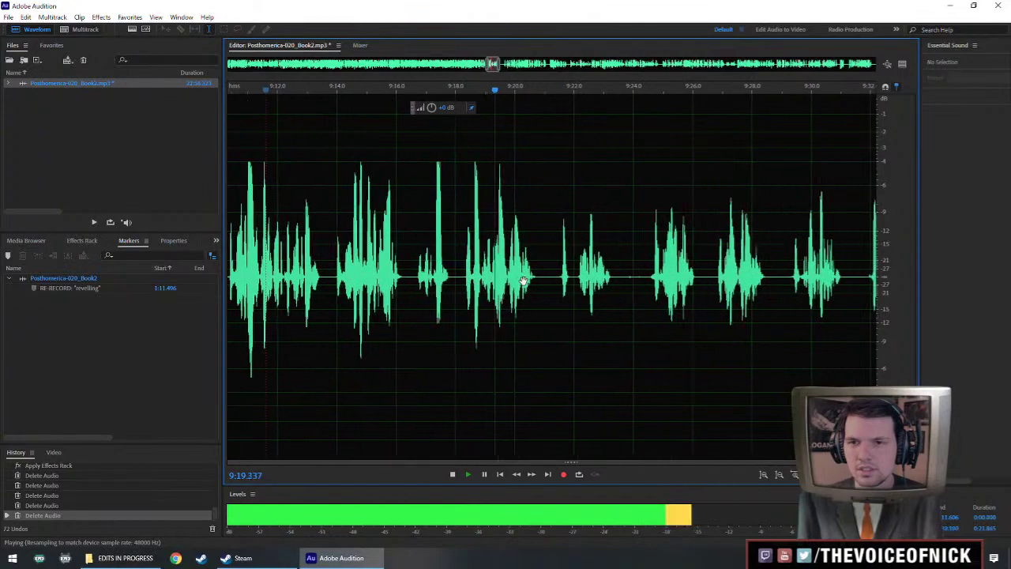
scroll(609, 276, "down", 2)
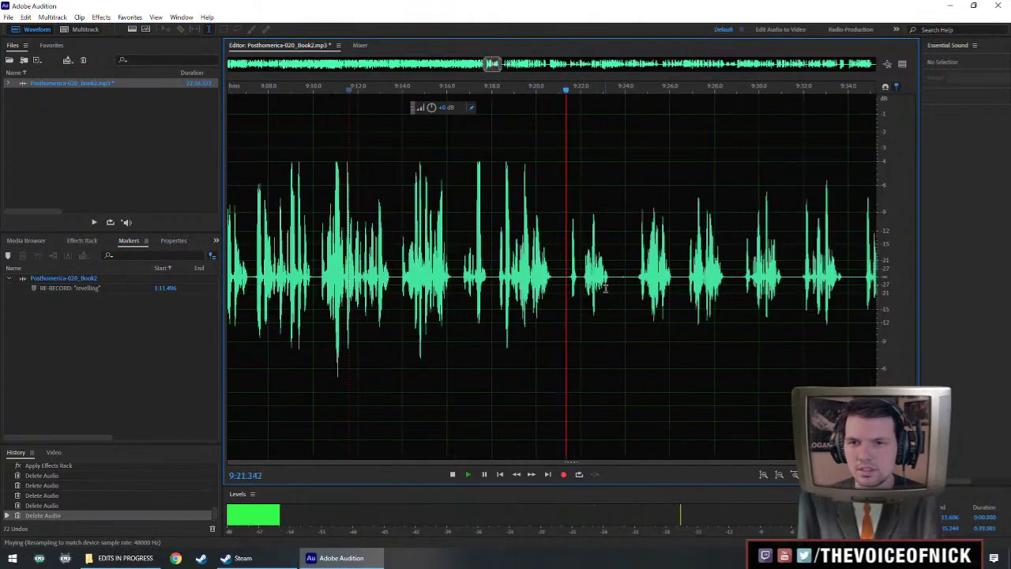
scroll(618, 278, "right", 1)
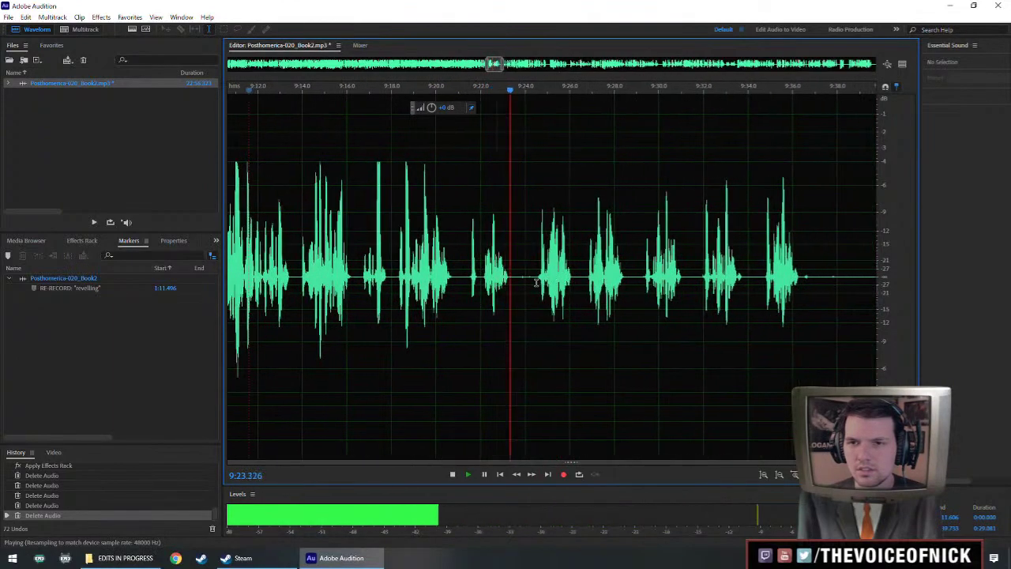
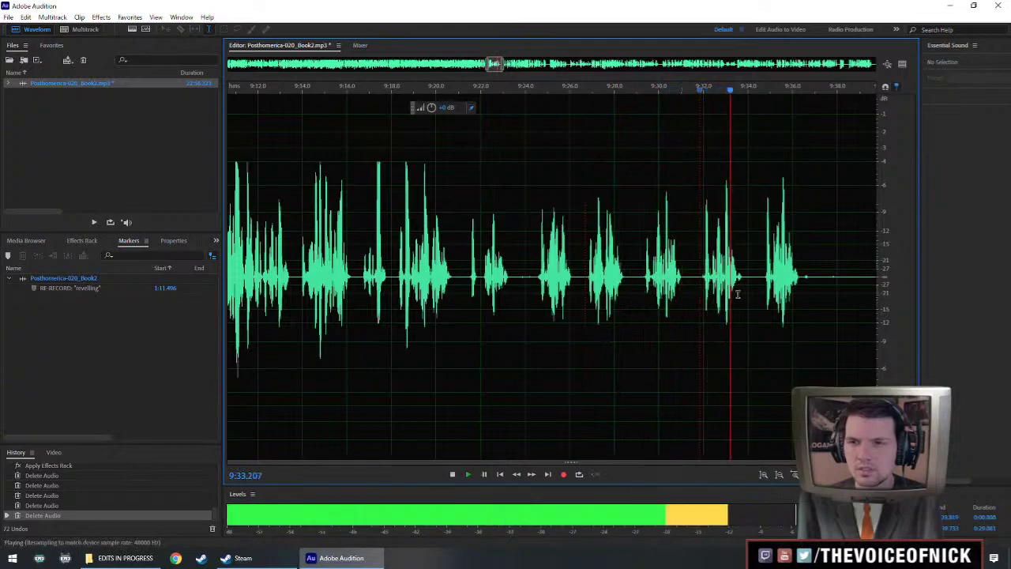
left_click(764, 282)
scroll(761, 282, "down", 1)
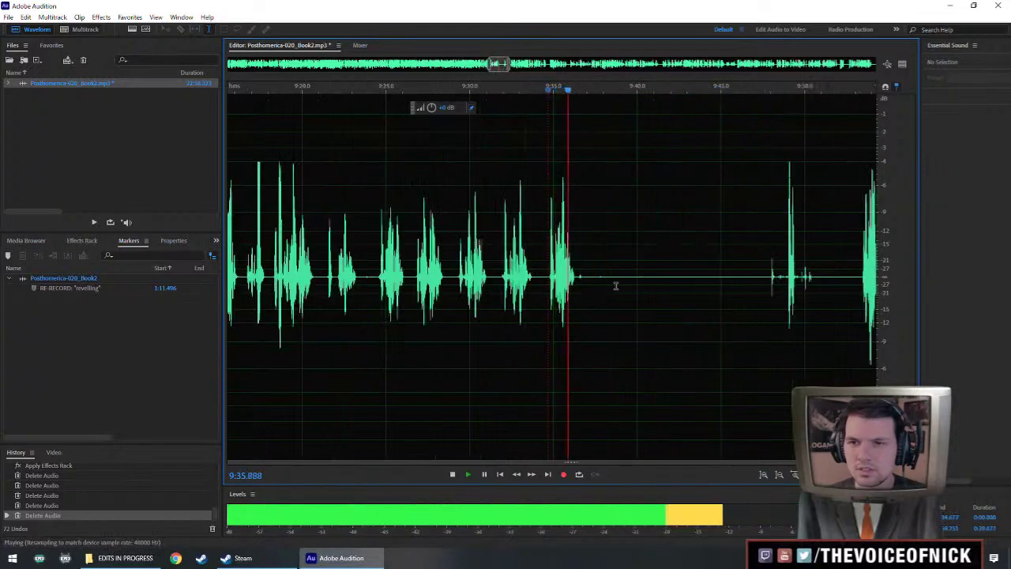
key("space")
Compare the openings of the repeated takes at about 9:21.4, 9:24.6, 9:26.9 and 9:29.2 by playing each one.
scroll(416, 286, "left", 2)
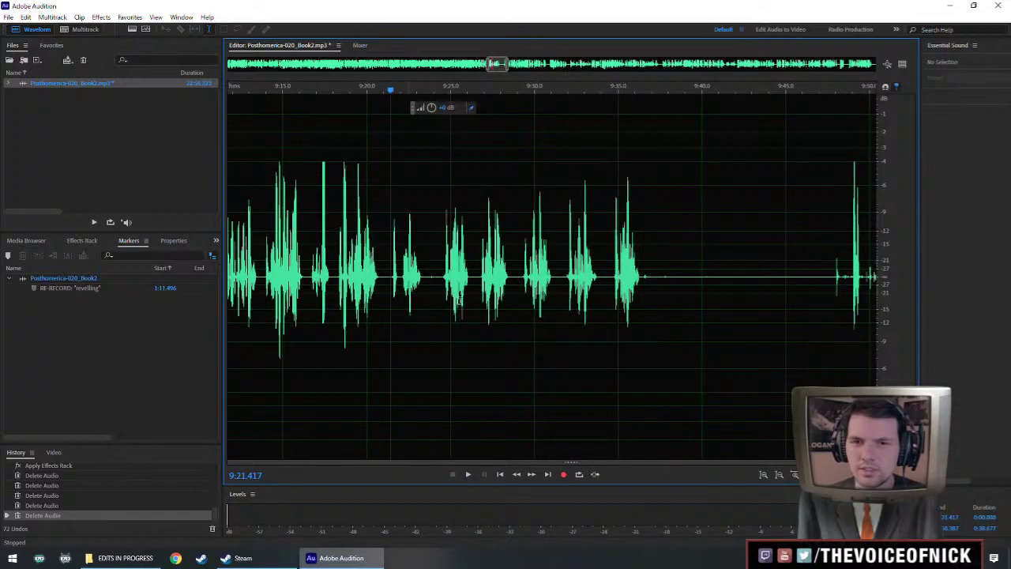
scroll(457, 300, "up", 2)
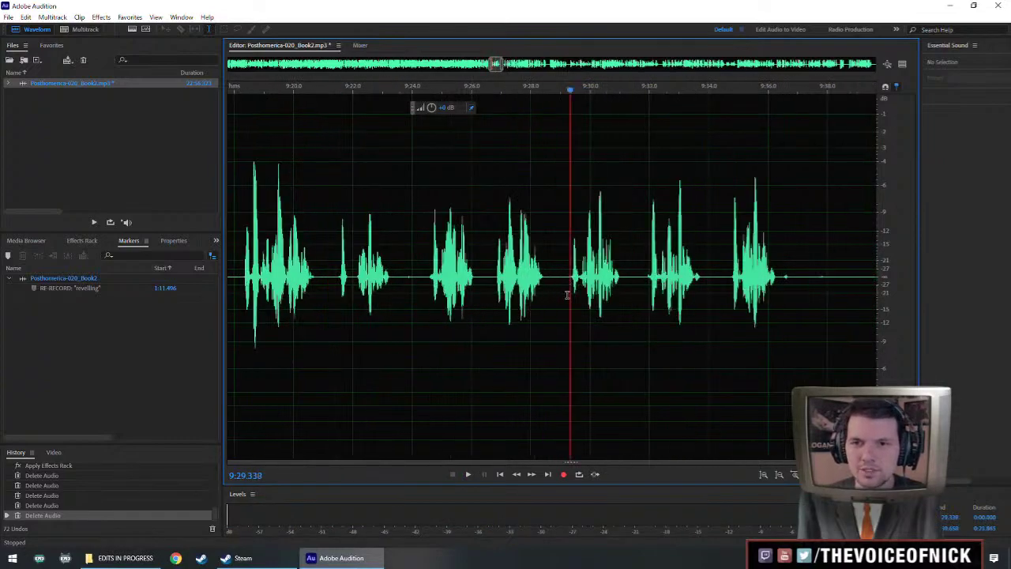
key("space")
left_click(491, 286)
left_click(336, 286)
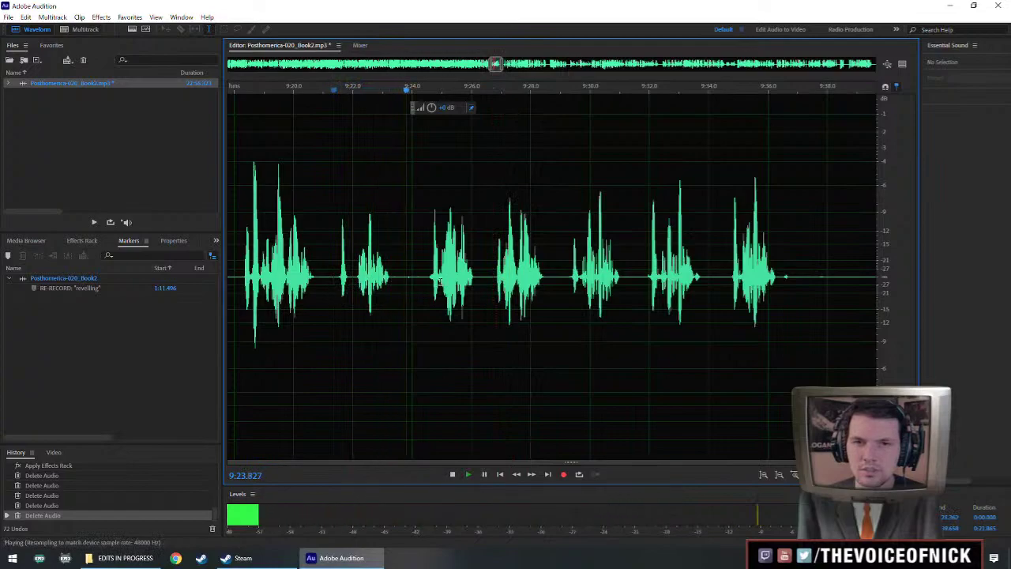
left_click(431, 294)
left_click(496, 286)
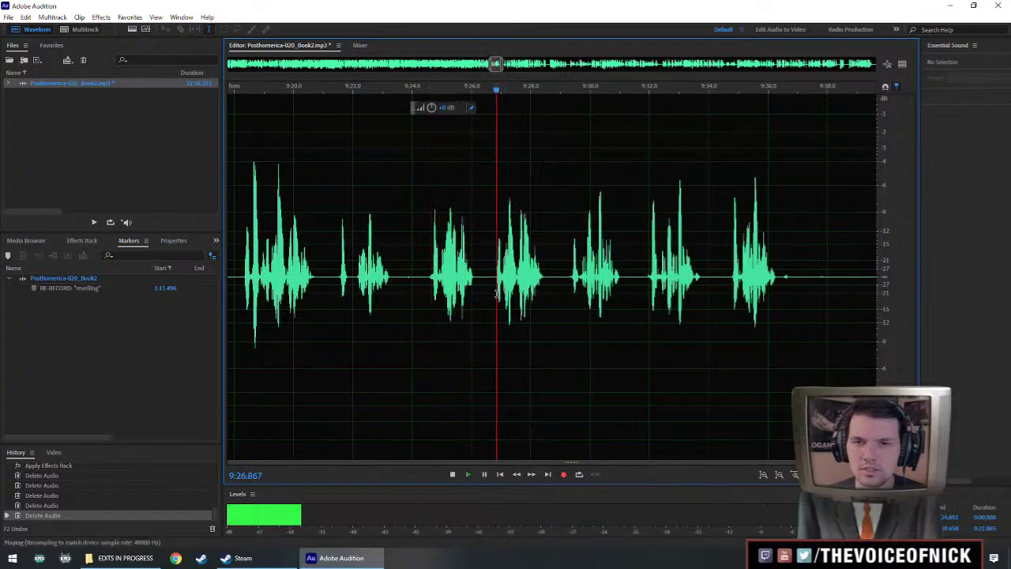
key("space")
left_click(568, 282)
key("space")
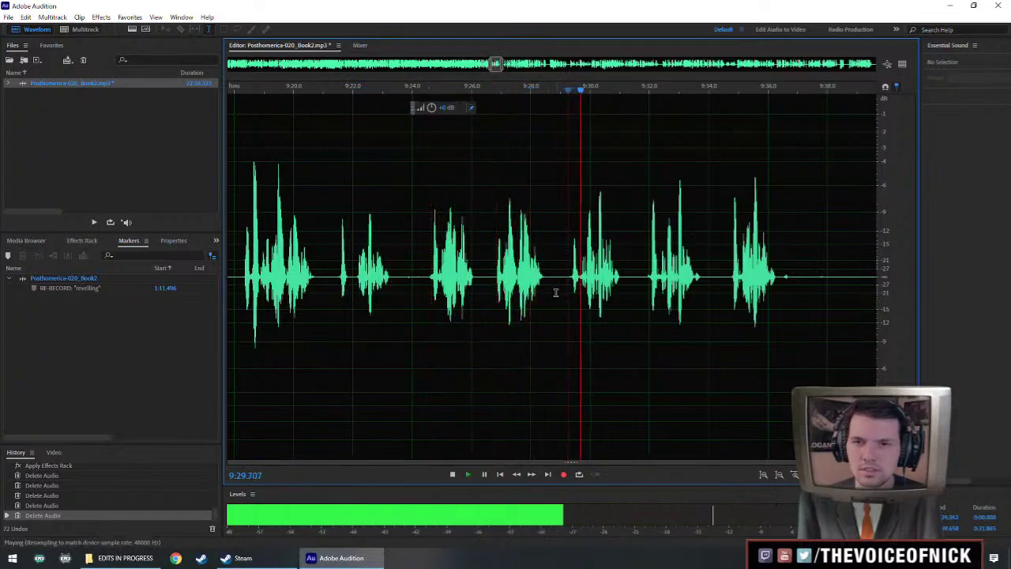
key("space")
Try to delete the repeated takes from about 9:21.5 to 9:29.2, and undo the deletion.
left_click_drag(337, 285, 567, 280)
key("Delete")
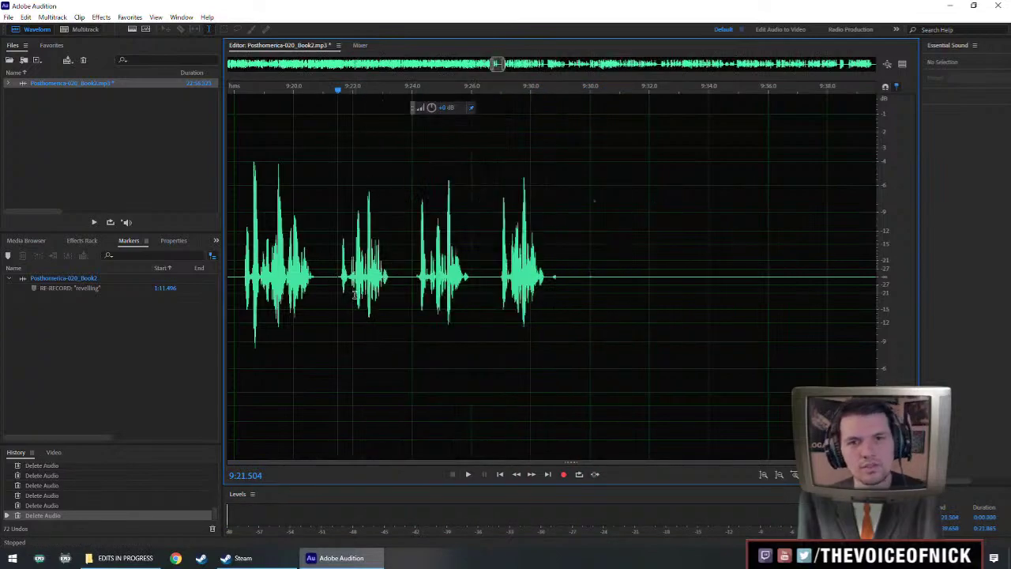
key("ctrl+z")
Delete the repeated takes from about 9:22.1 to 9:29.7, trim a sliver of silence at the join, and play back from about 9:20.0.
left_click_drag(356, 277, 581, 301)
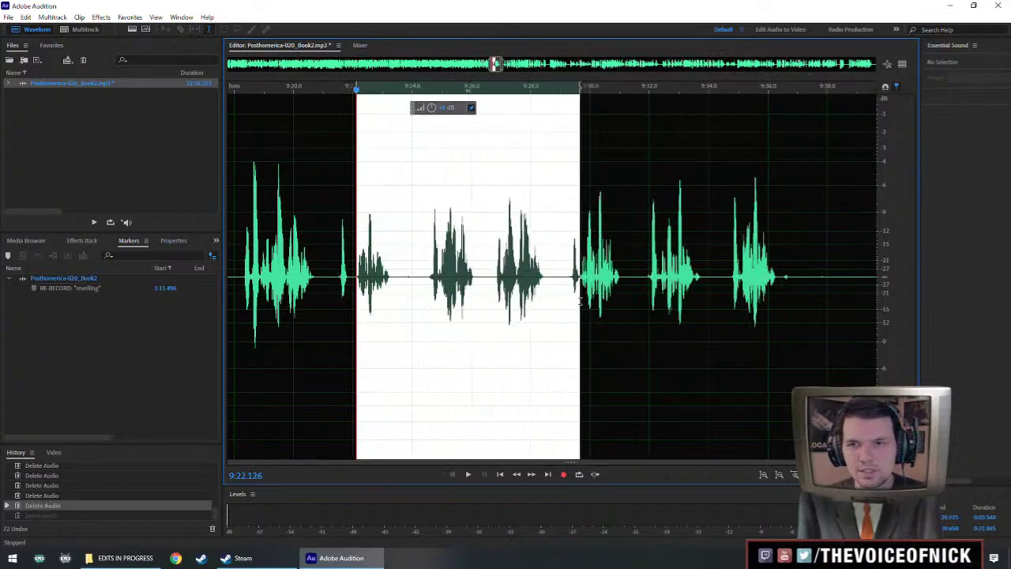
key("Delete")
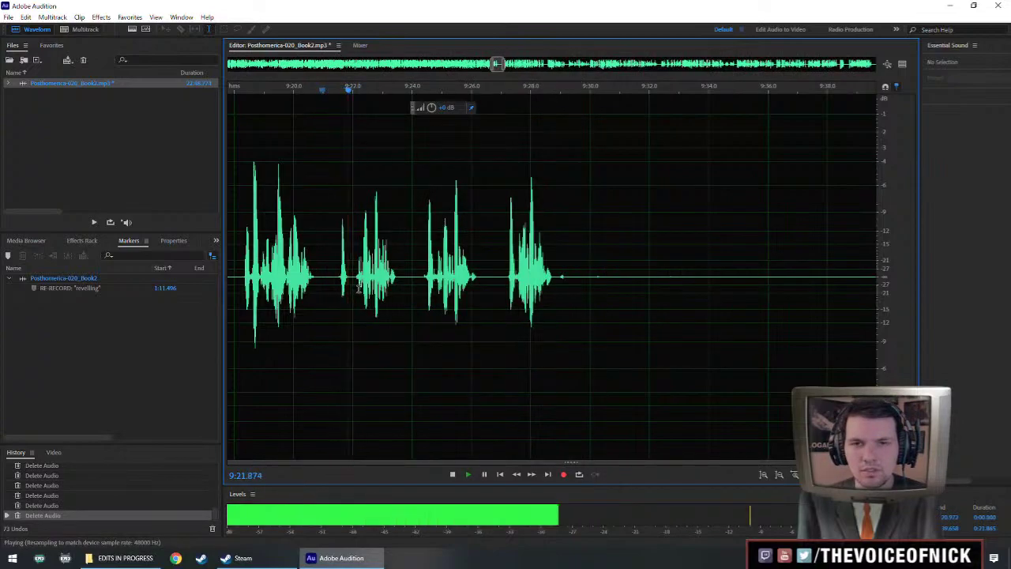
scroll(357, 292, "up", 2)
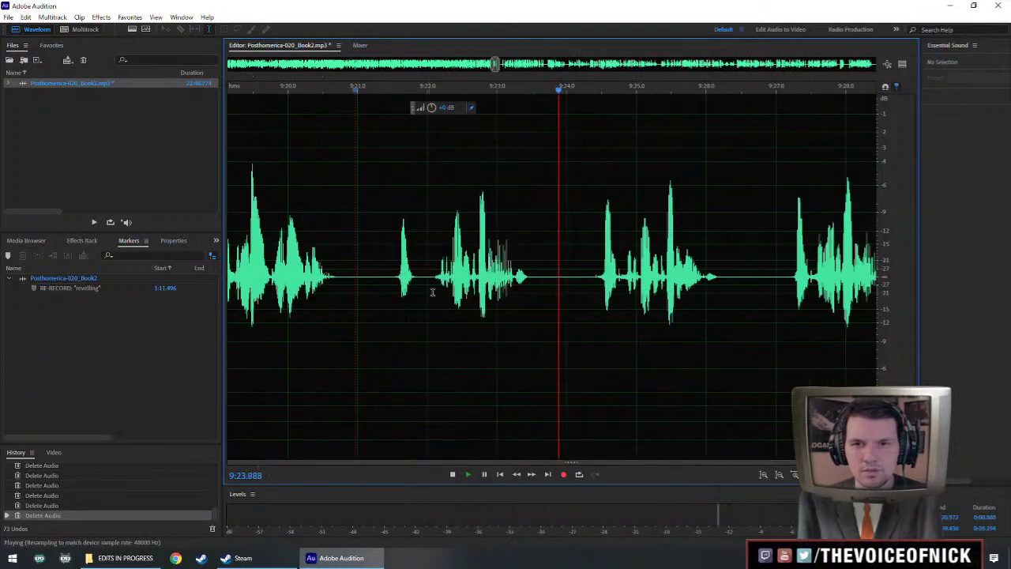
key("Delete")
left_click(288, 288)
key("space")
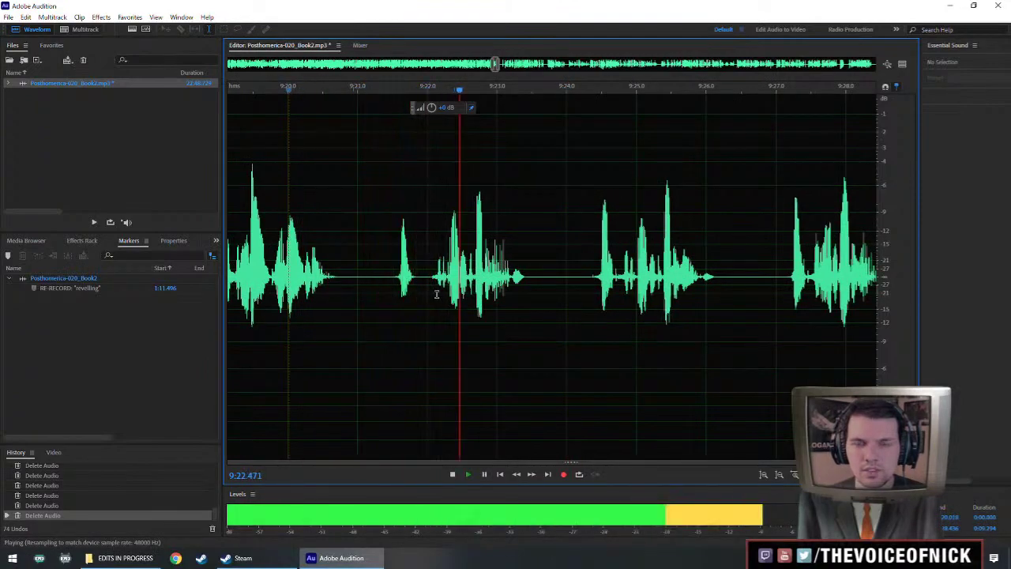
Locate the usable retake beyond the long silence, delete the audio from about 9:24 to 9:54, and play the join.
scroll(469, 282, "down", 1)
scroll(470, 281, "down", 2)
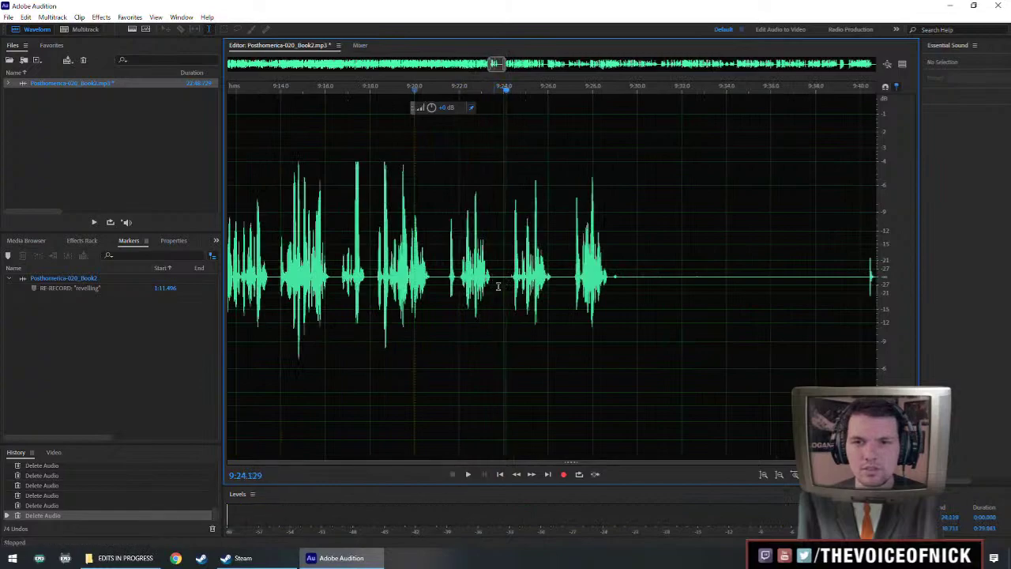
scroll(495, 286, "down", 1)
left_click(646, 284)
key("space")
left_click(703, 286)
scroll(591, 291, "right", 1)
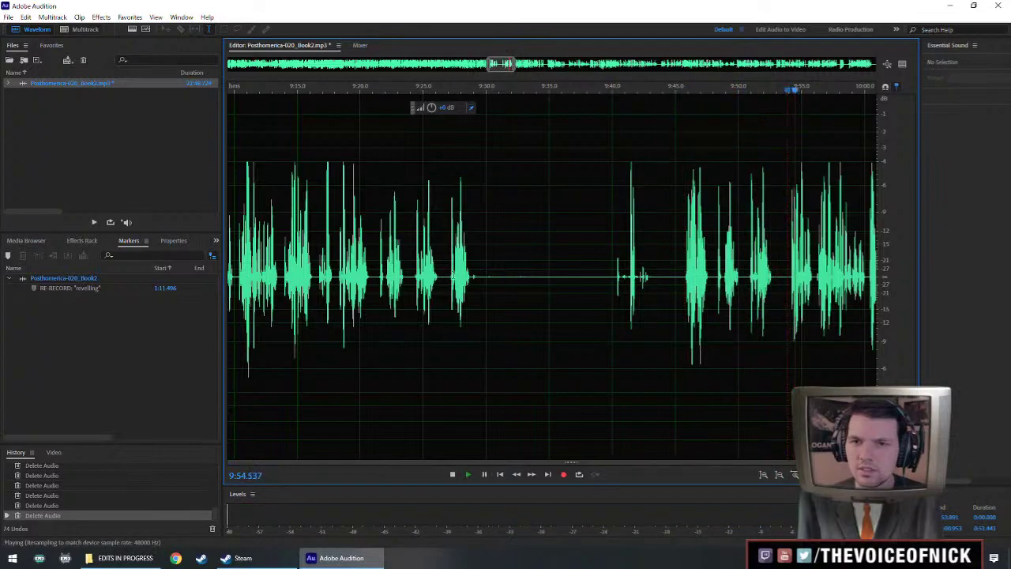
left_click_drag(416, 277, 783, 306)
key("Delete")
key("space")
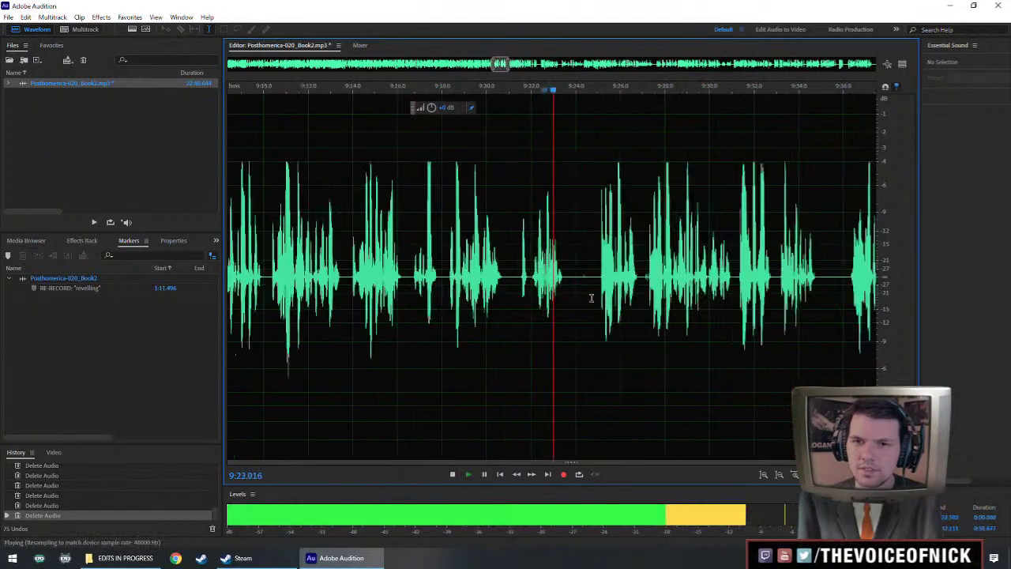
Cut about 0.8 seconds from the pause before the phrase at about 9:24.4 in two trims, and play back from about 9:21.5.
left_click_drag(577, 282, 605, 286)
key("Delete")
key("space")
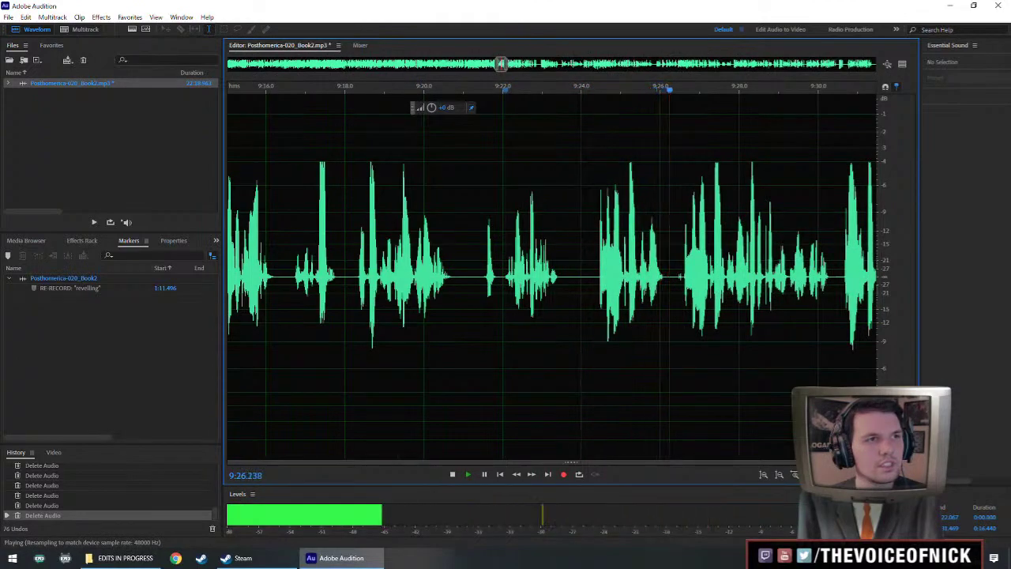
left_click_drag(663, 258, 636, 259)
key("space")
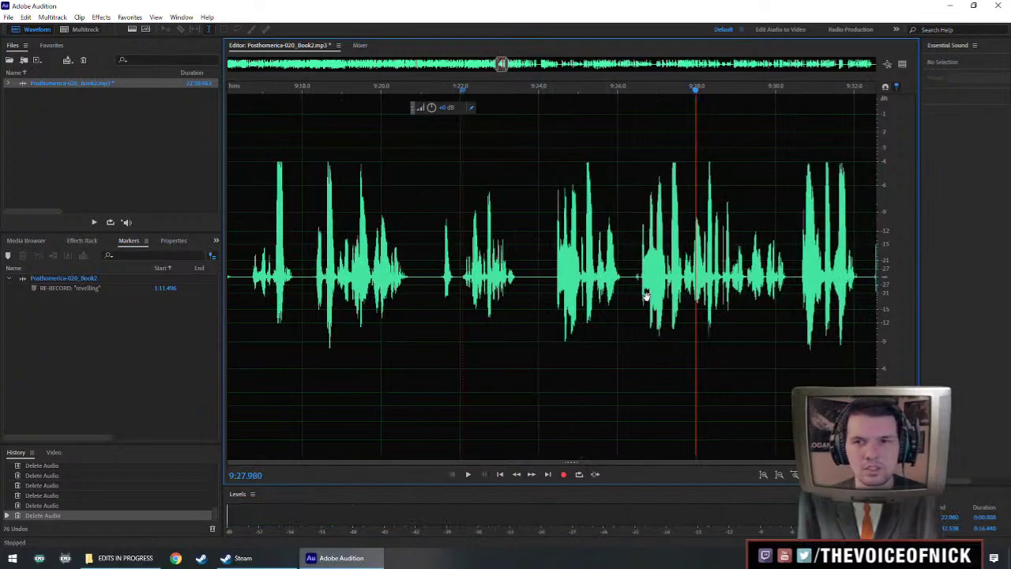
left_click_drag(510, 286, 512, 286)
key("Delete")
left_click(418, 253)
key("space")
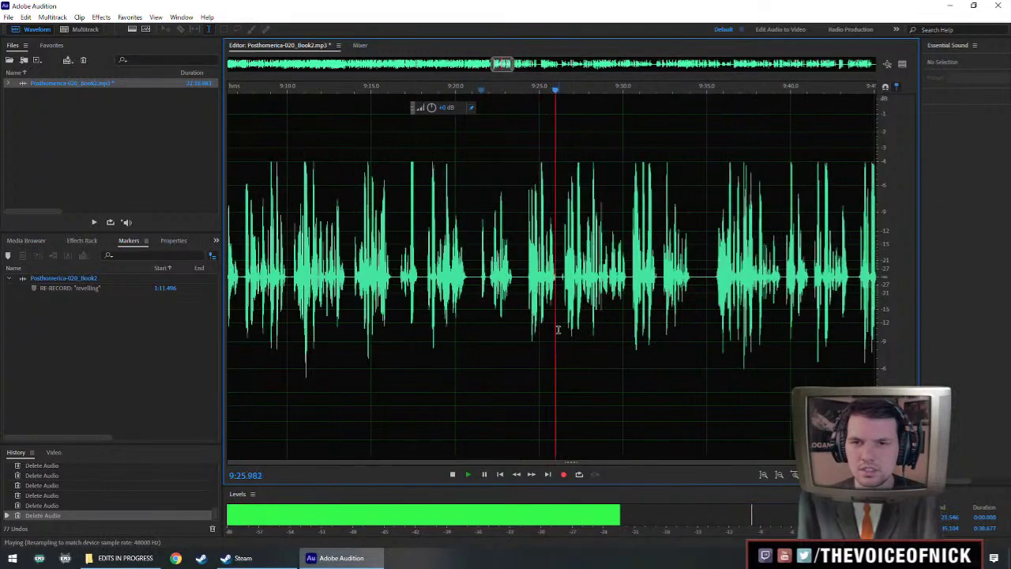
Delete the first take of the repeated phrase from about 9:24.4 to 9:26.4, and save the file.
key("space")
left_click(491, 284)
left_click_drag(493, 284, 547, 294)
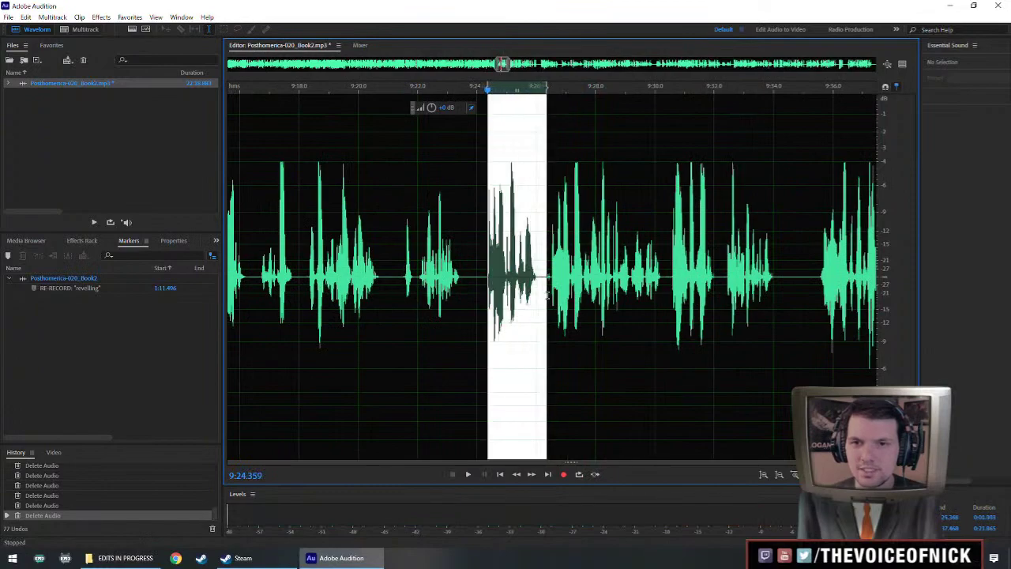
key("Delete")
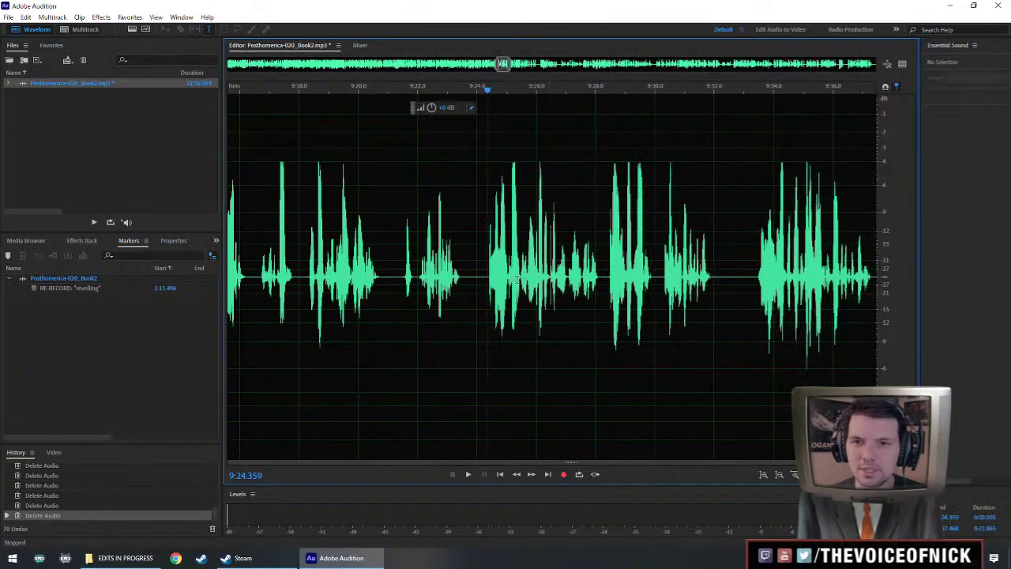
scroll(486, 284, "down", 1)
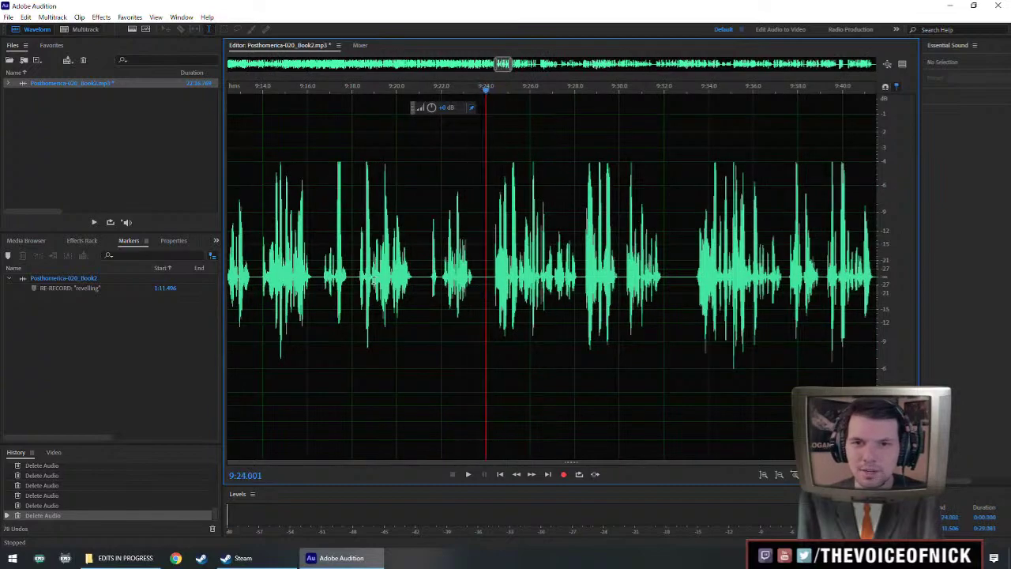
key("ctrl+s")
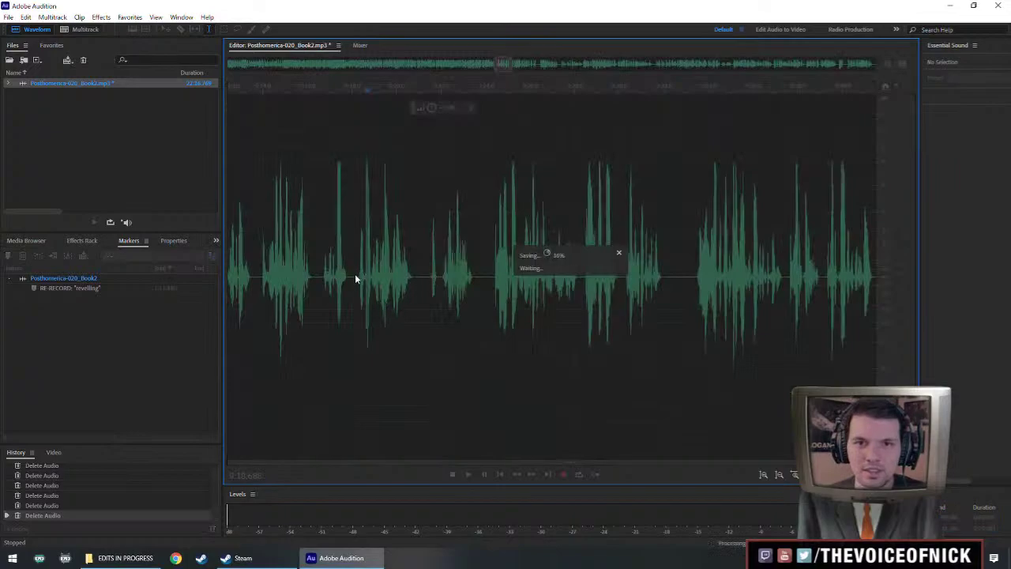
Raise the quiet phrase ending from about 9:26.4 to 9:28.1 by 3 dB, apply the effects rack, and play back from about 9:21.7.
key("space")
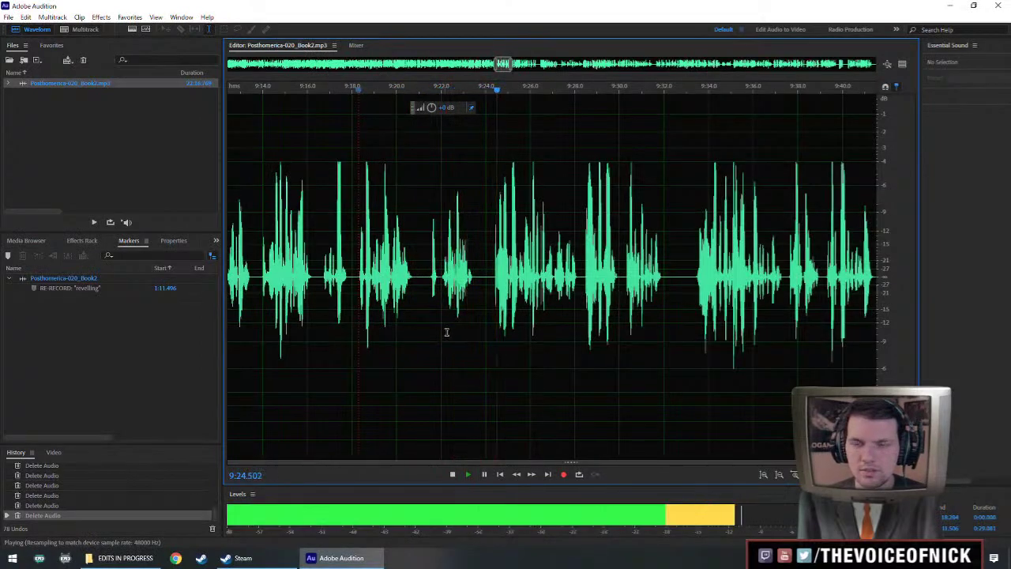
scroll(493, 344, "down", 2)
scroll(535, 340, "up", 3)
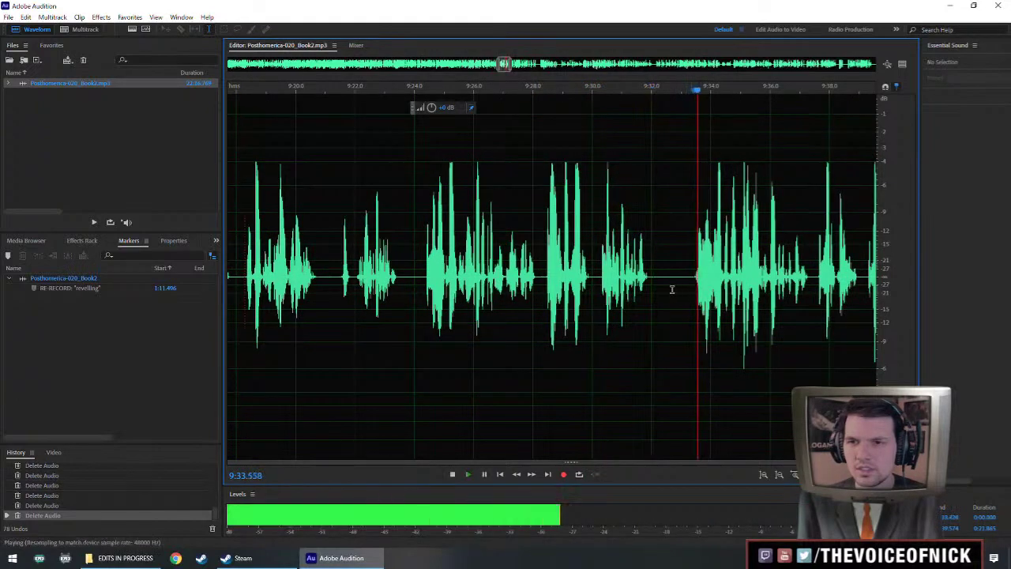
key("space")
left_click(528, 278)
left_click_drag(531, 277, 489, 297)
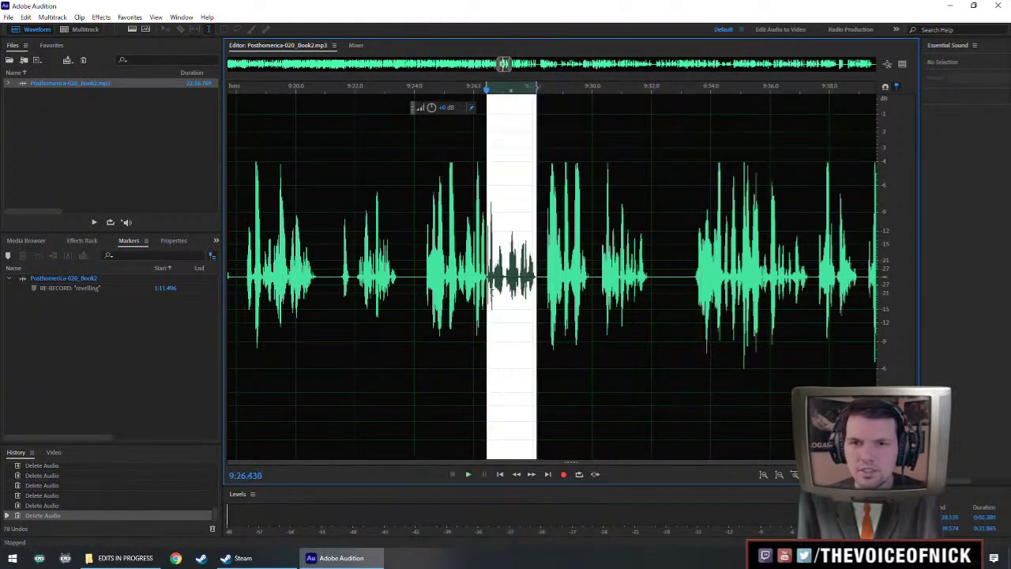
scroll(490, 293, "up", 3)
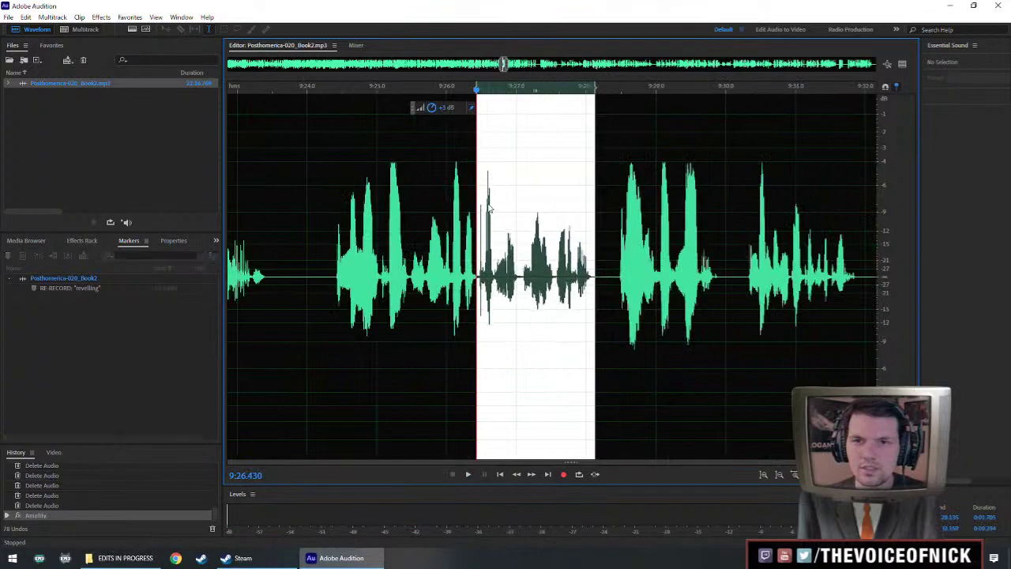
scroll(479, 223, "down", 3)
left_click(377, 257)
key("space")
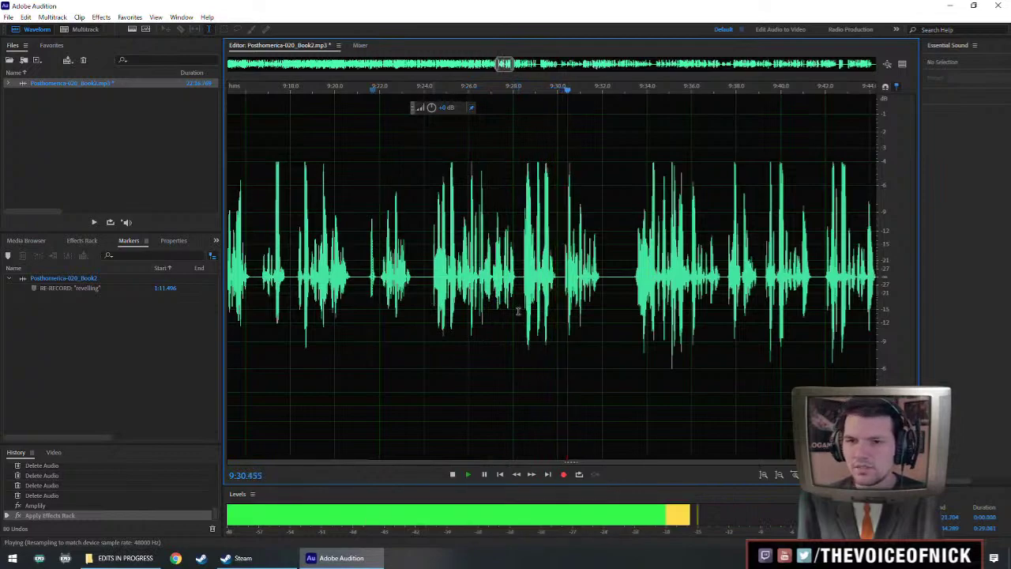
Cut about 0.3 seconds from the pause between the phrases ending at about 9:31.8 and starting at about 9:33.5.
scroll(564, 311, "up", 2)
scroll(561, 300, "up", 1)
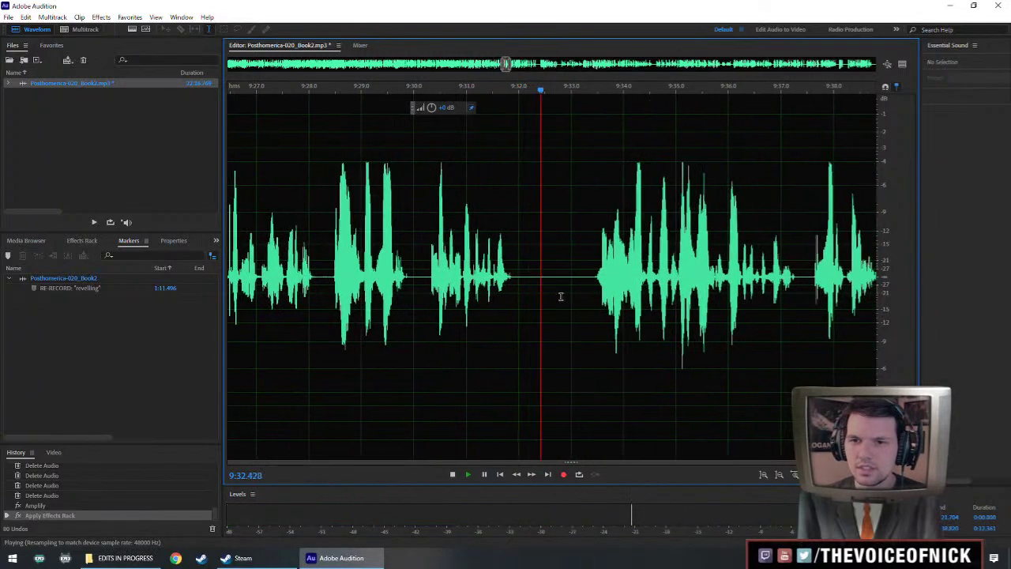
left_click_drag(550, 301, 577, 300)
key("Delete")
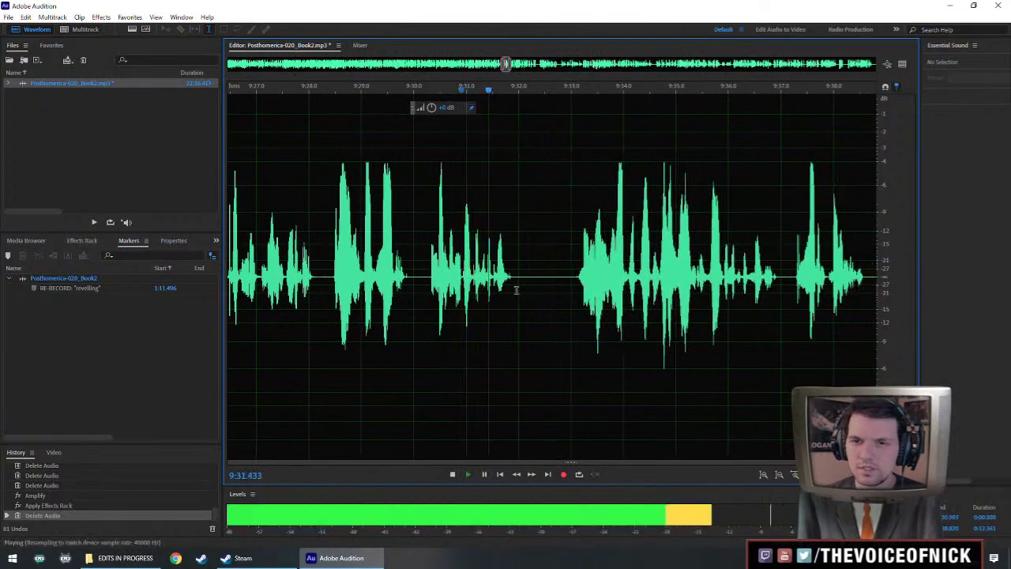
Trim another 0.1 seconds from the pause, amplify and apply the effects rack to the phrase from about 9:30.4 to 9:31.9, and play it back.
left_click_drag(552, 294, 432, 300)
key("Delete")
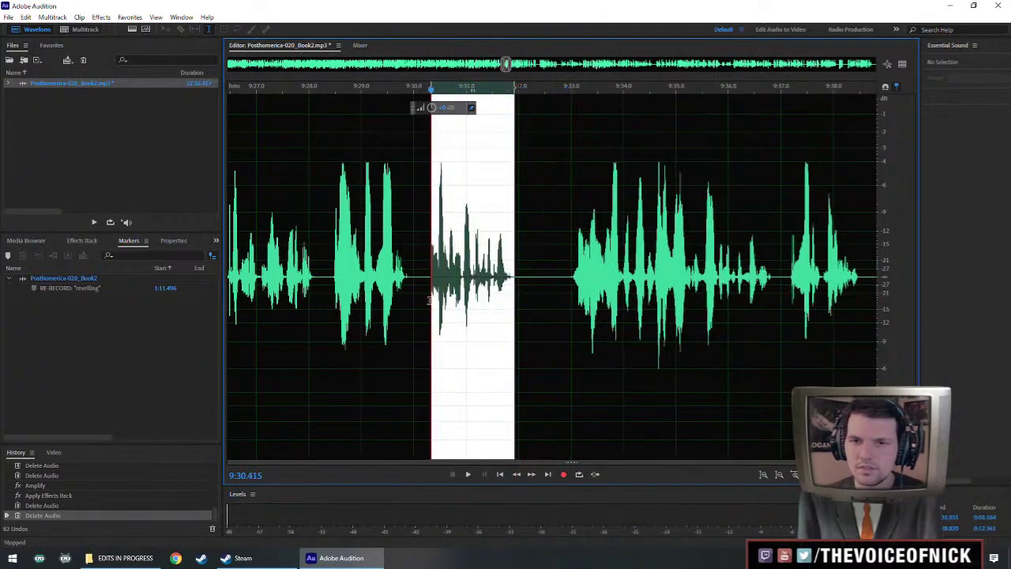
left_click(366, 271)
key("space")
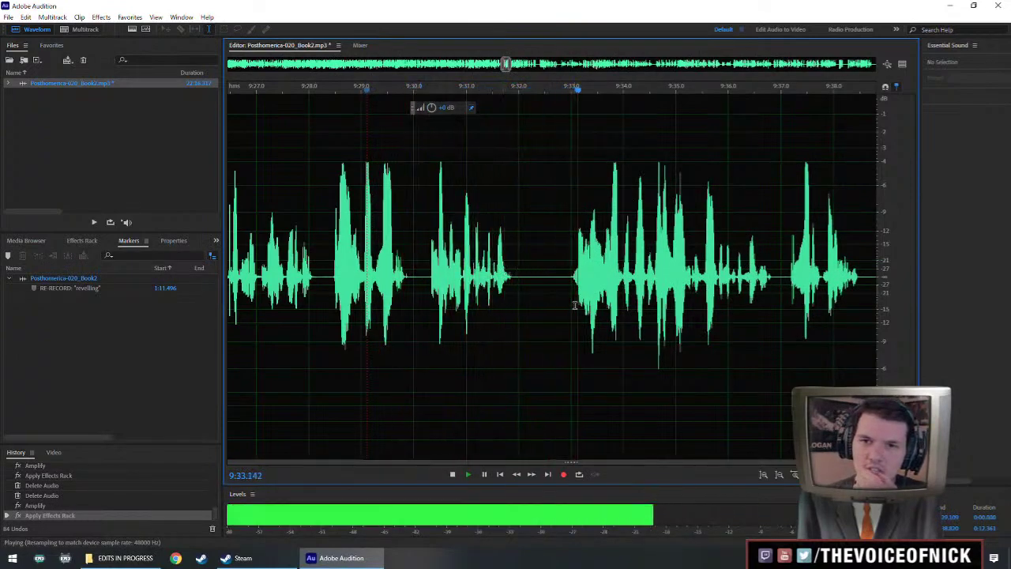
Listen on to about 9:50 and delete the first take of the repeated phrase from about 9:38.8 to 9:41.6.
scroll(601, 283, "down", 3)
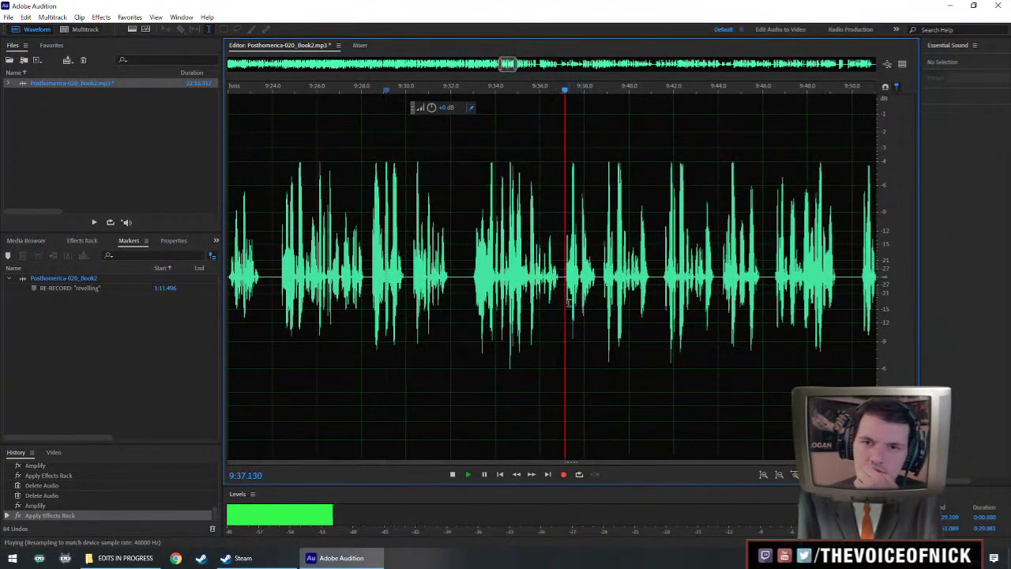
scroll(568, 301, "up", 1)
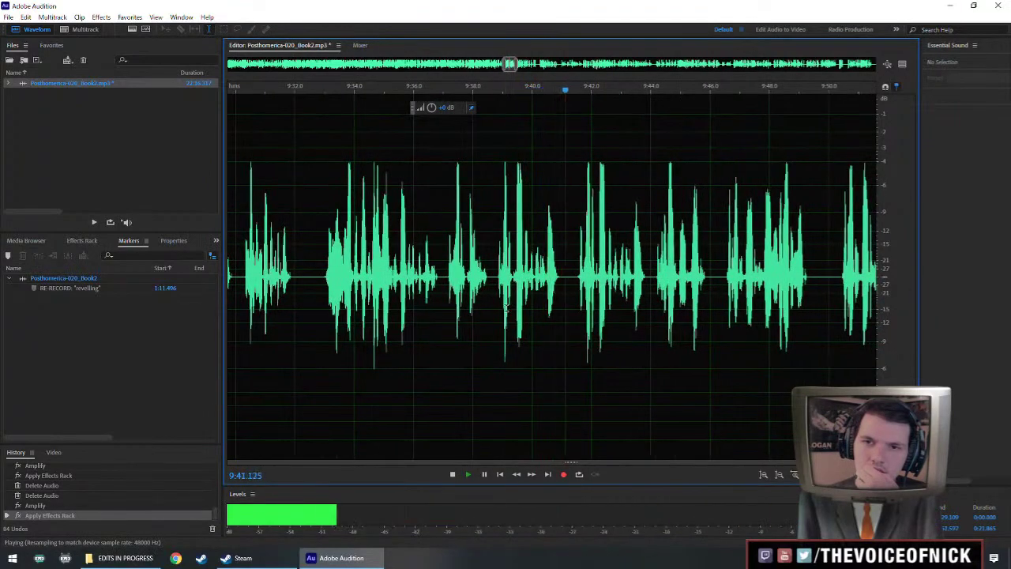
scroll(601, 304, "up", 1)
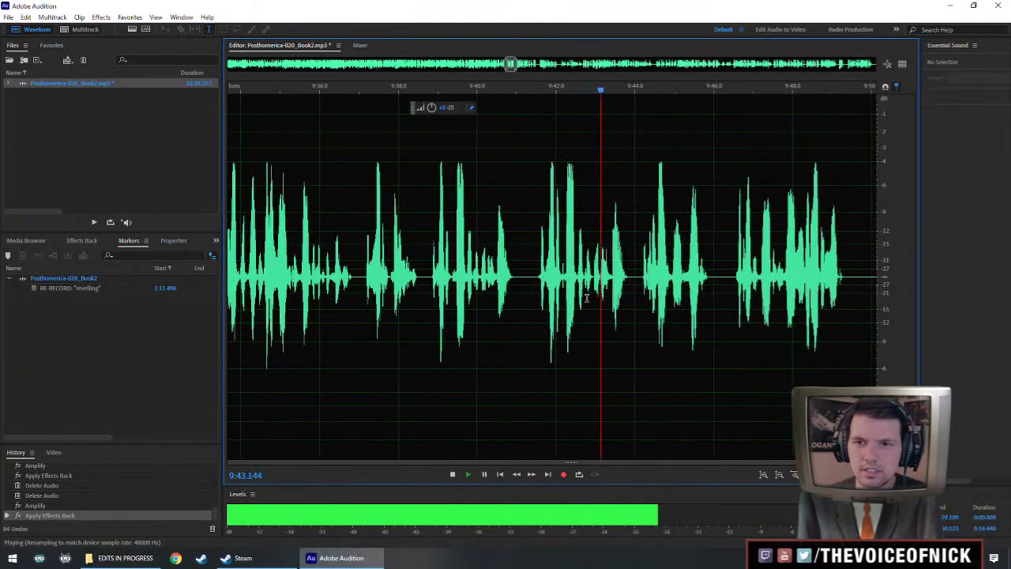
scroll(601, 304, "down", 1)
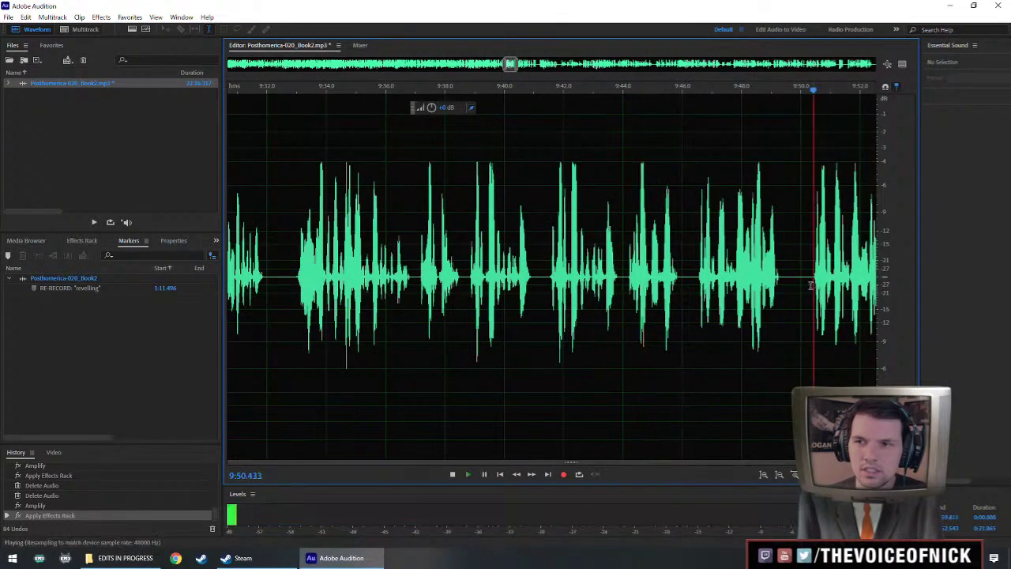
key("space")
left_click_drag(479, 289, 553, 307)
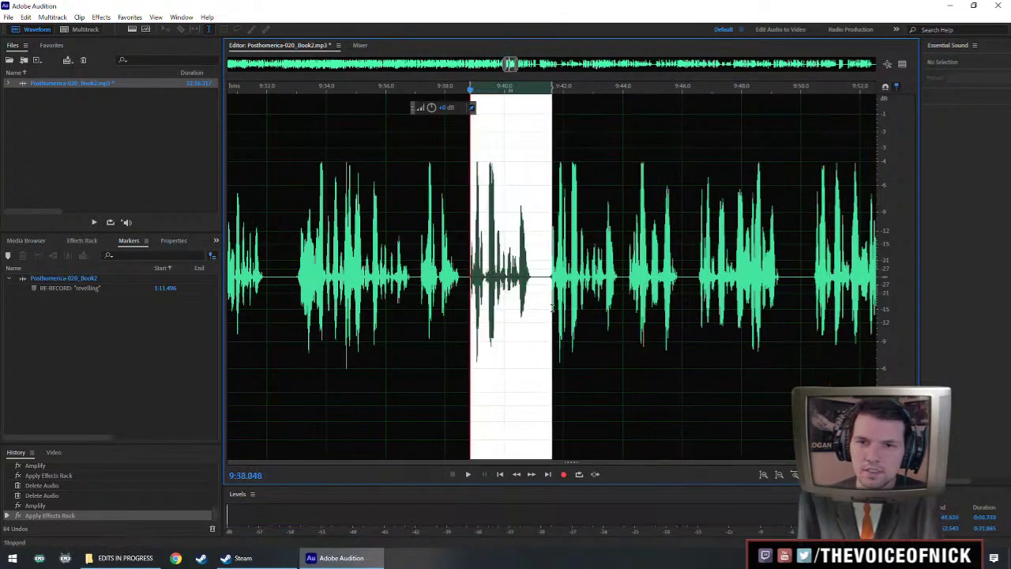
key("Delete")
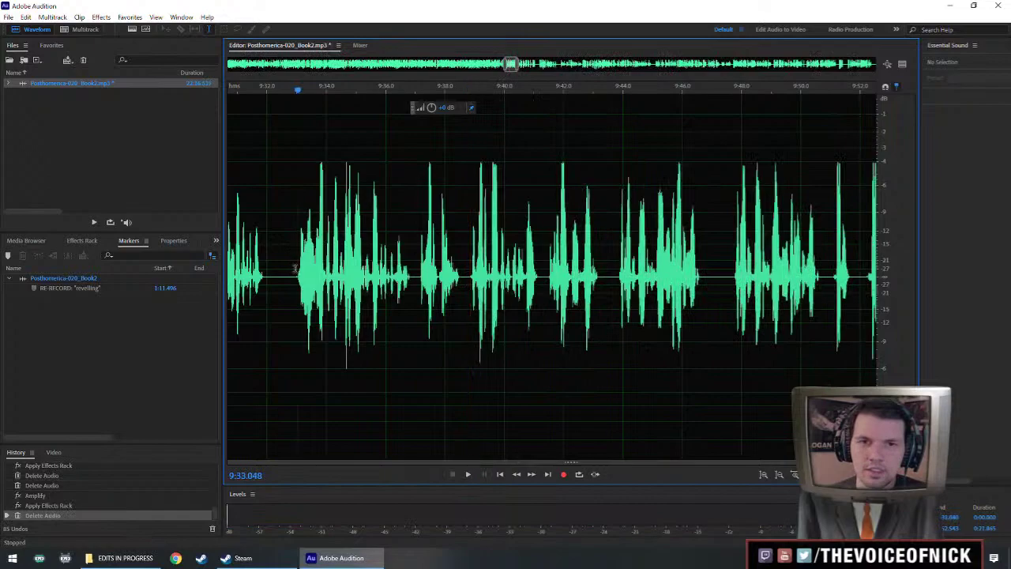
Play back from about 9:33.0 to 9:50.6 to check the join at about 9:38.8 and listen for another repeated take.
key("space")
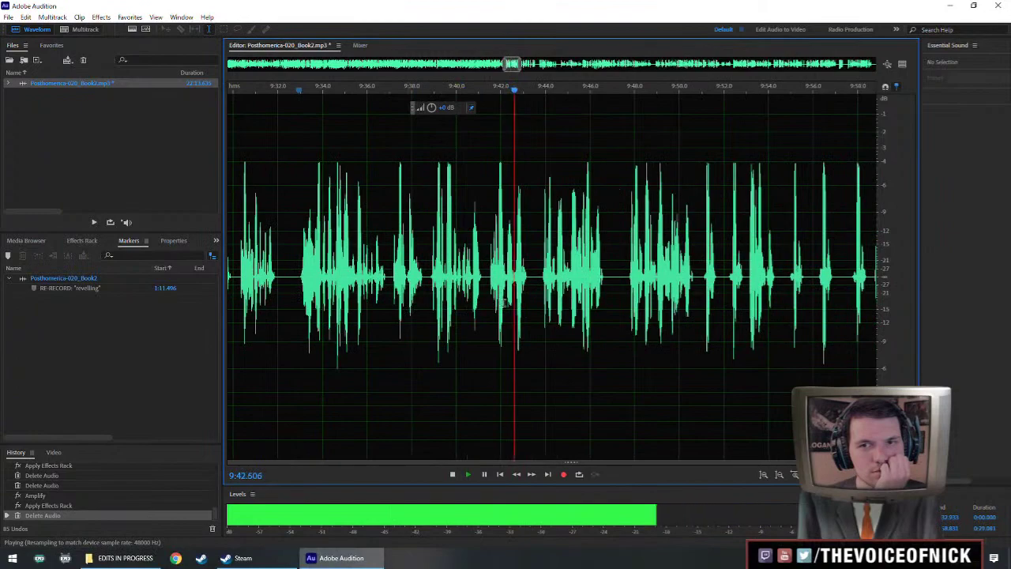
scroll(601, 323, "up", 2)
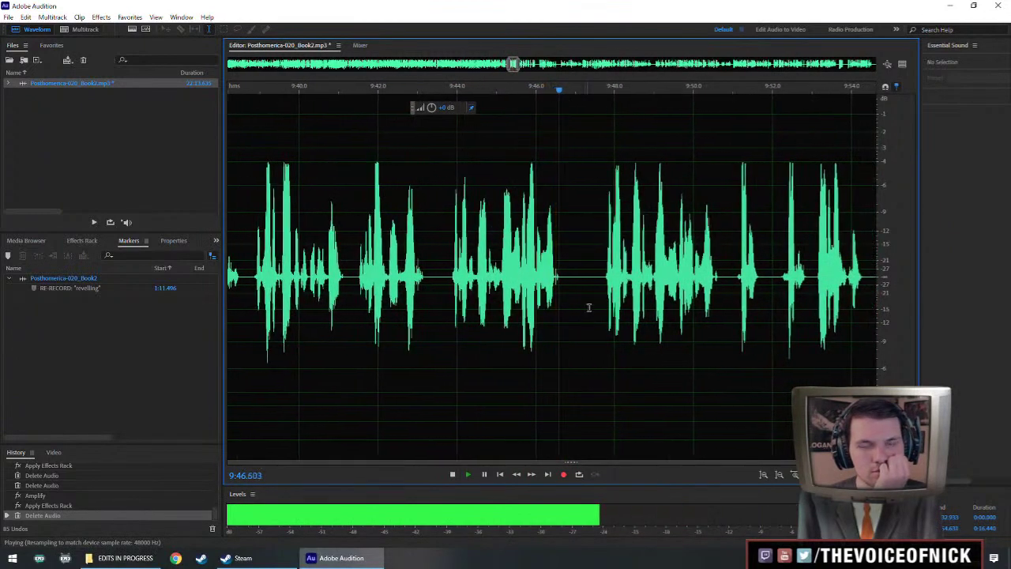
key("space")
key("space")
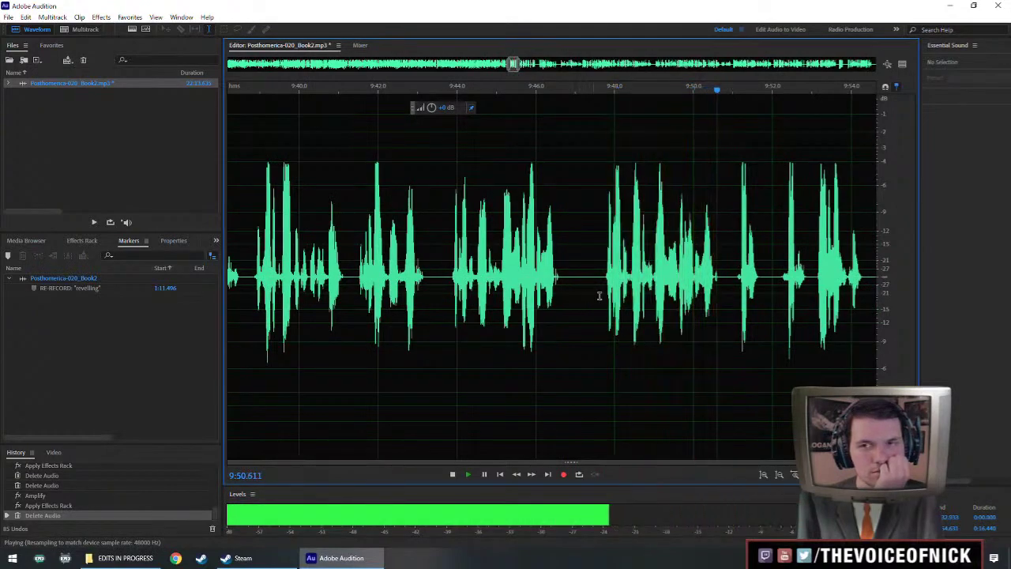
Try to delete the take from about 9:43.9 to 9:47.8, play the join, and undo the deletion.
left_click(402, 278)
left_click_drag(405, 284, 558, 284)
key("Delete")
key("space")
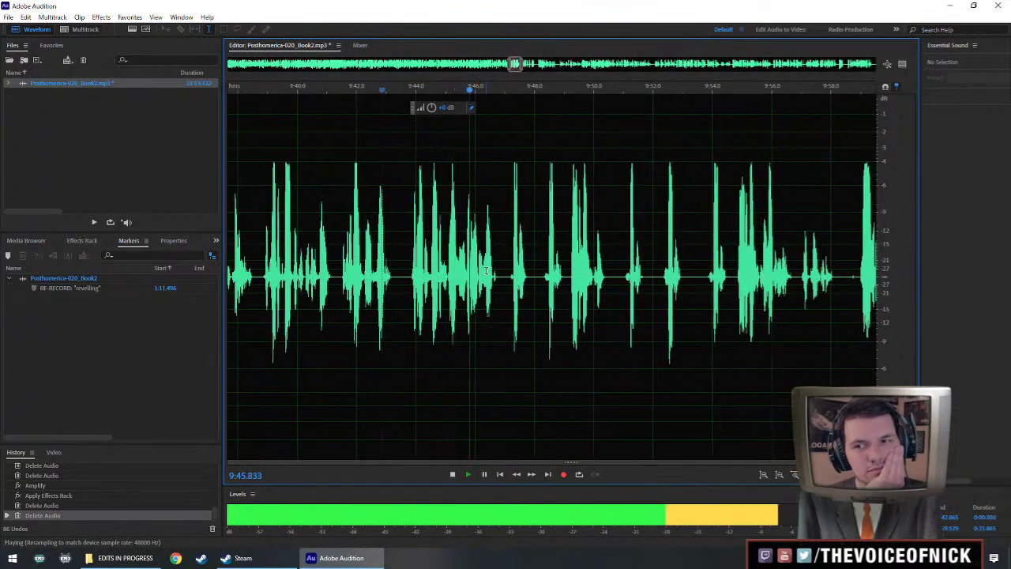
scroll(487, 271, "down", 2)
left_click(398, 292)
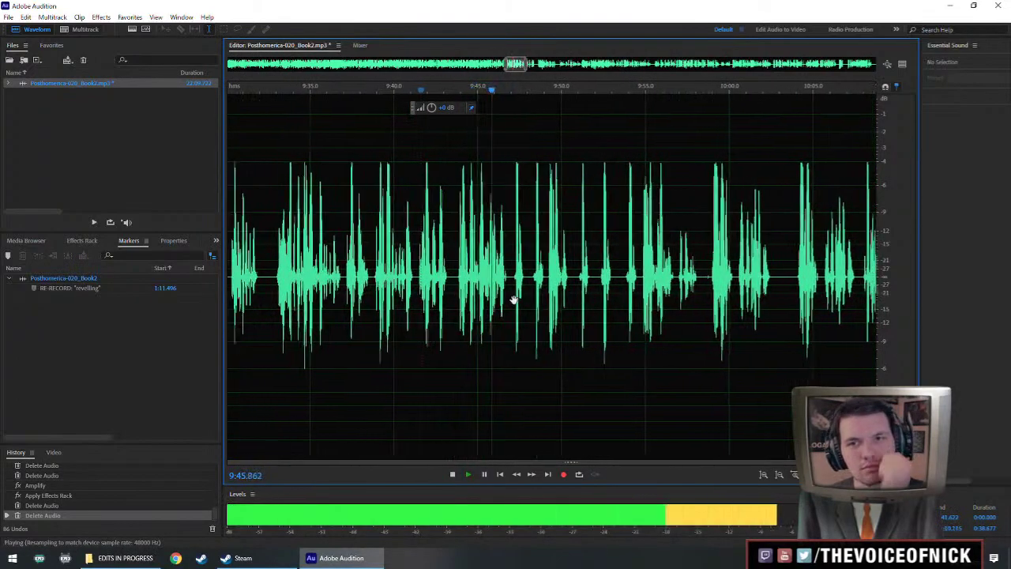
key("space")
key("ctrl+z")
key("space")
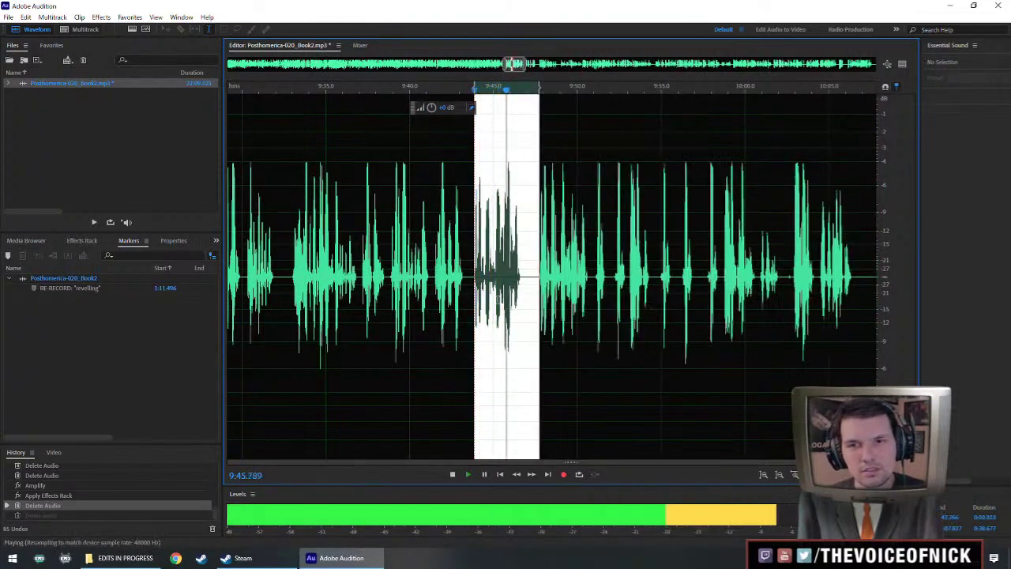
Play the endings of the two phrase takes around 9:45.4 and 9:49.6 to compare them and find a matching cut point.
key("space")
scroll(499, 297, "up", 3)
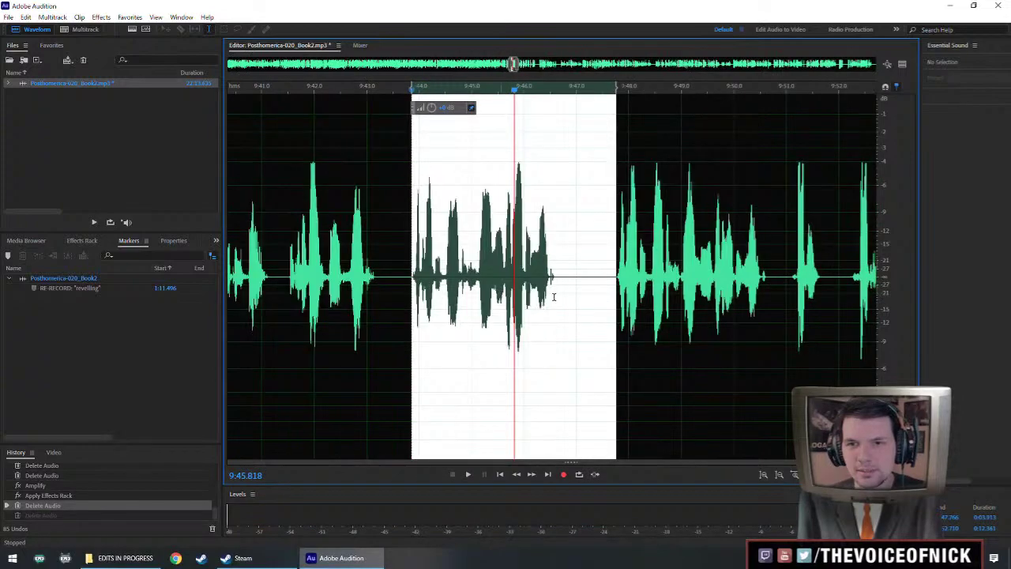
left_click(493, 85)
key("space")
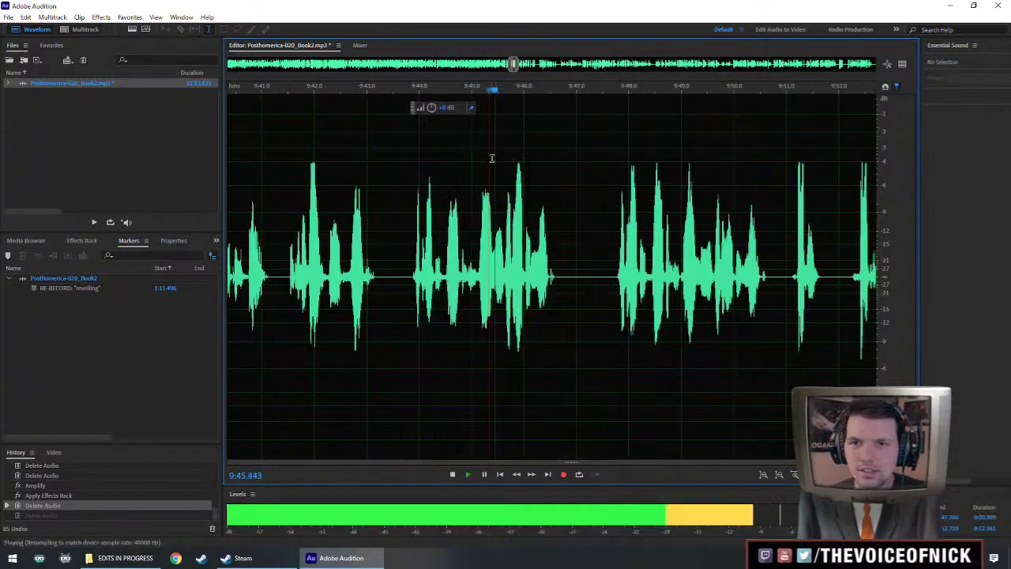
key("space")
left_click_drag(653, 304, 582, 300)
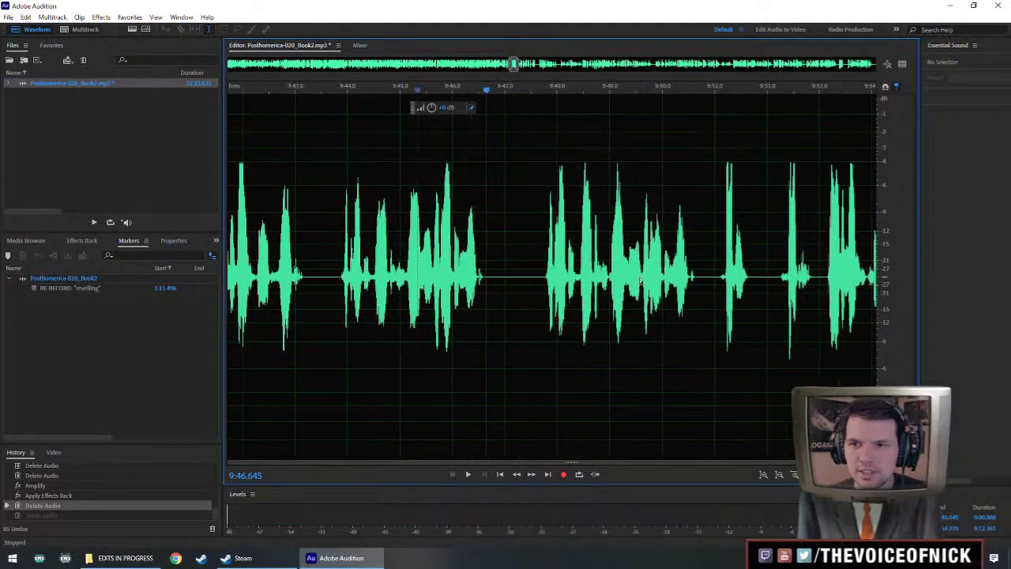
key("space")
key("space")
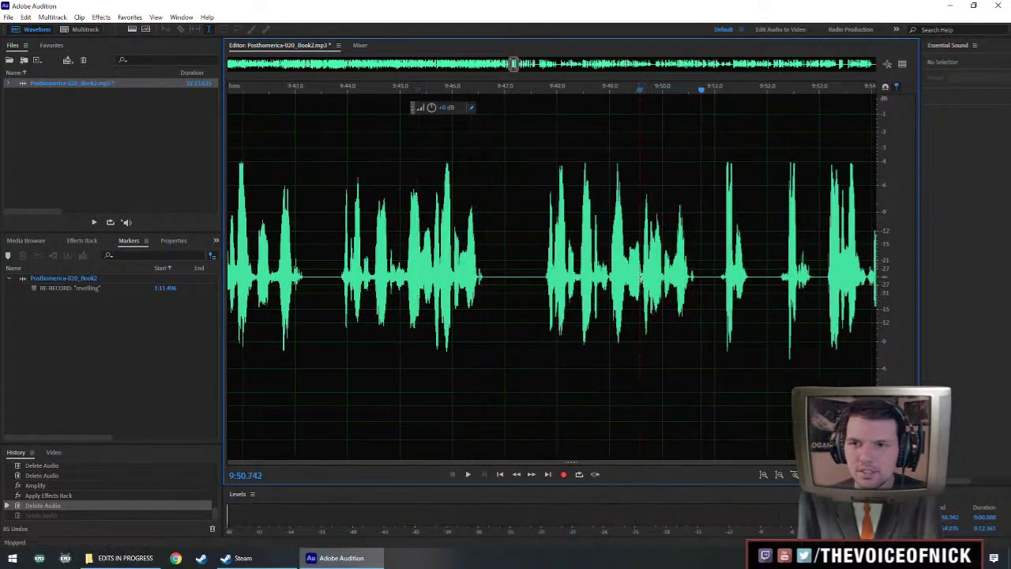
key("space")
key("space")
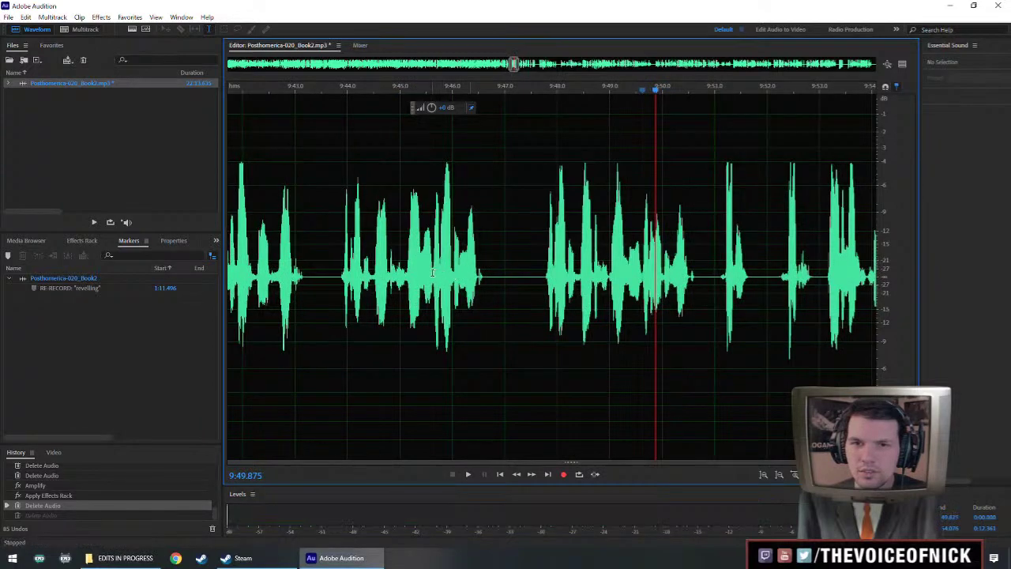
Try to delete the audio from about 9:45.6 to 9:49.6, play the join, and undo the deletion.
left_click_drag(432, 272, 642, 314)
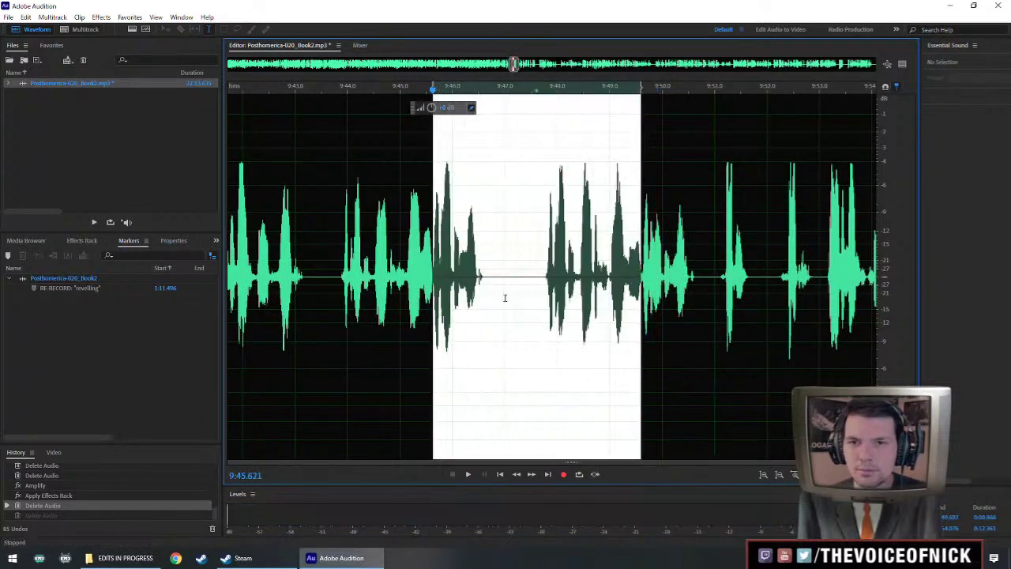
key("Delete")
left_click(361, 269)
key("space")
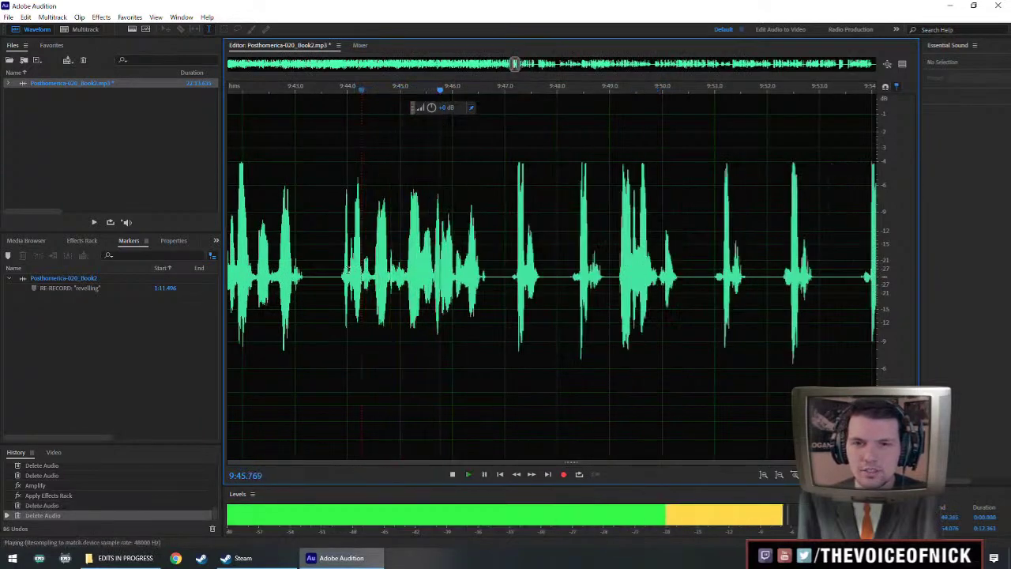
key("space")
key("ctrl+z")
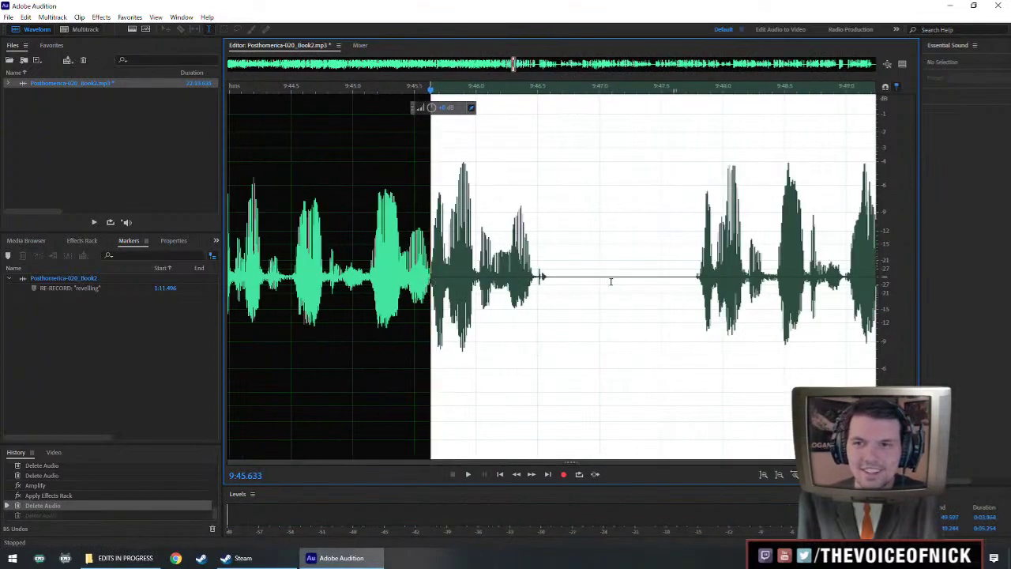
Refine the cut to start at 9:45.633 and end at about 9:49.6, delete that audio, and play the join.
scroll(569, 281, "right", 2)
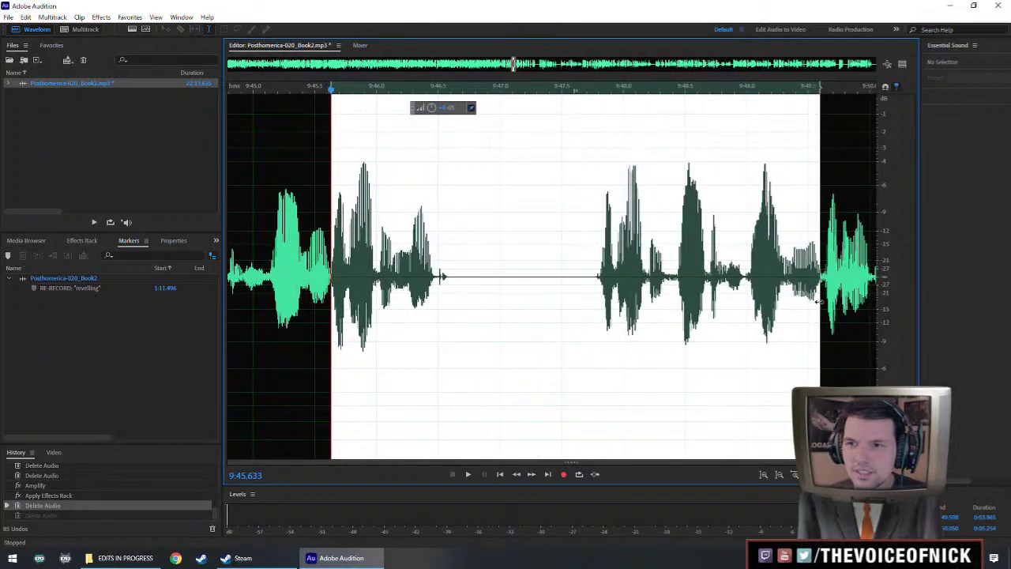
key("Delete")
scroll(535, 300, "down", 3)
left_click(372, 270)
key("space")
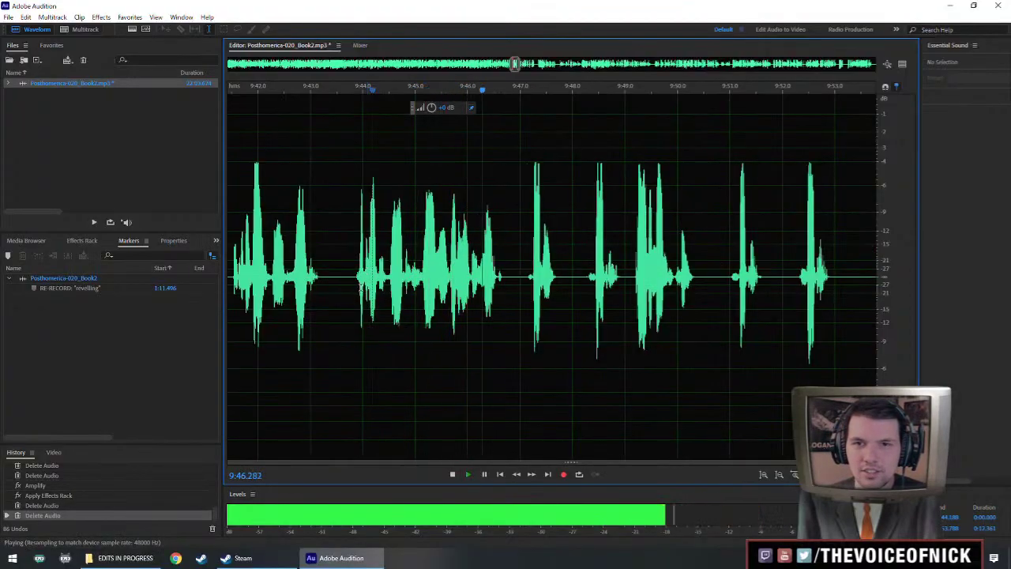
Listen on to about 9:55.6, sampling the repeated words from 9:47 onward to compare the takes.
scroll(356, 299, "down", 2)
scroll(415, 302, "right", 1)
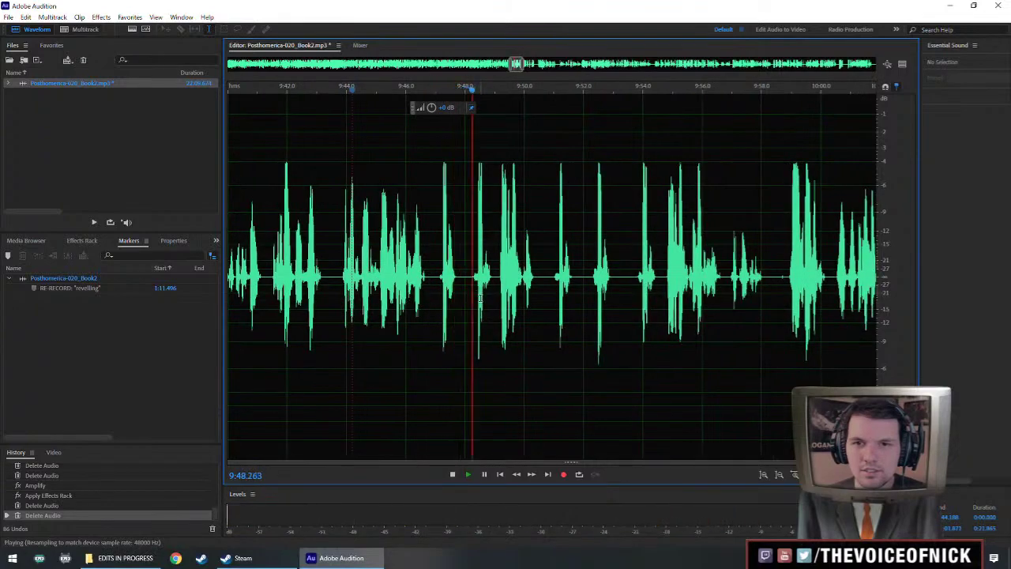
scroll(569, 320, "up", 1)
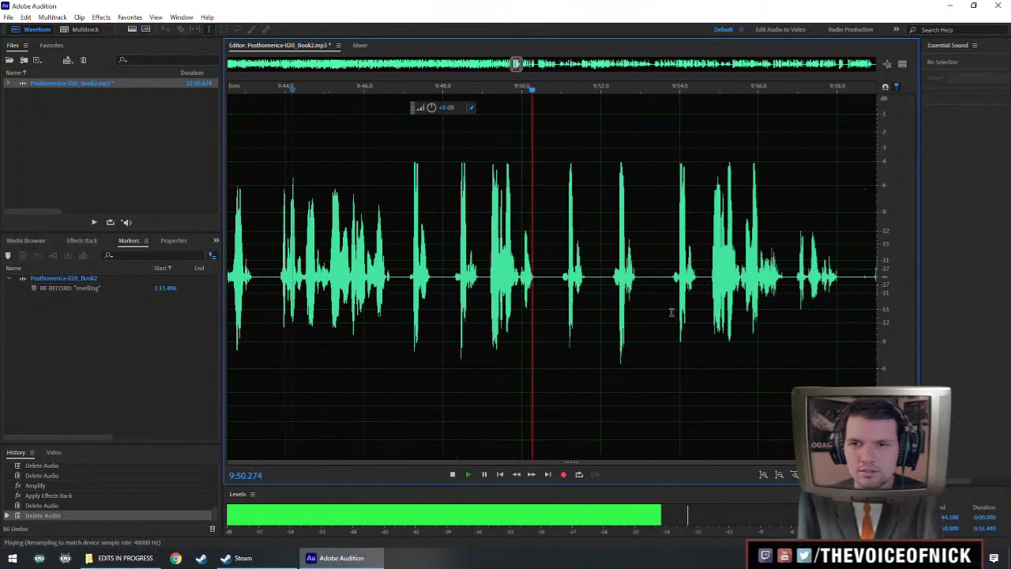
left_click(673, 294)
left_click(553, 290)
left_click(604, 292)
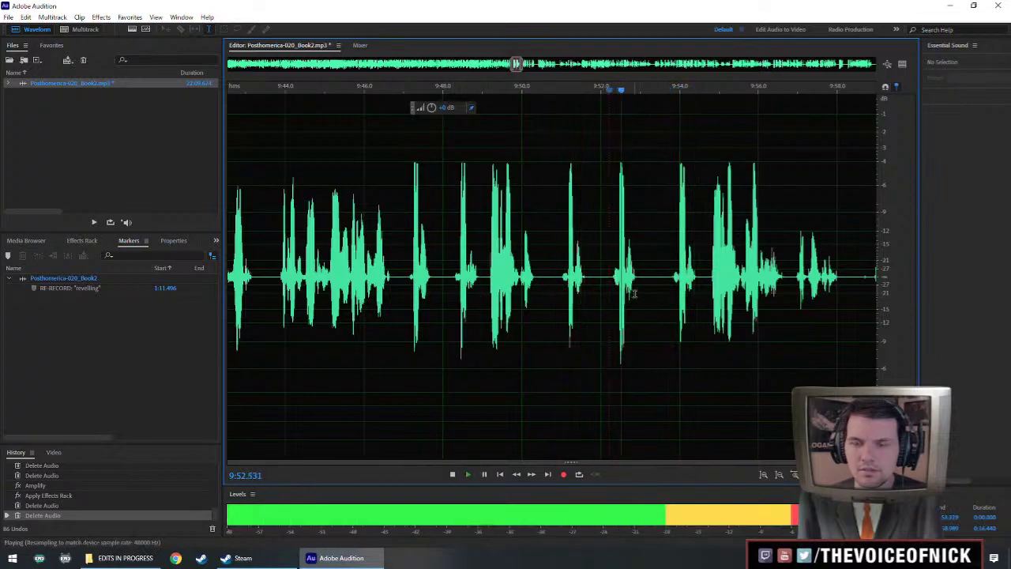
scroll(634, 294, "down", 2)
key("space")
key("space")
left_click(602, 291)
key("space")
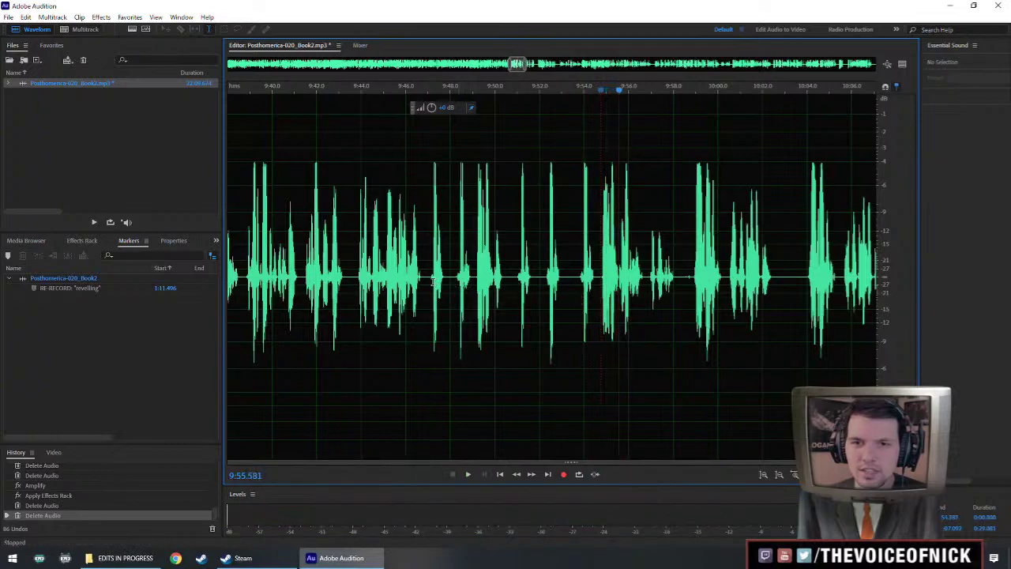
Play from about 9:46.2, delete the first repeated word from about 9:47.1 to 9:48.3, and play the join.
key("space")
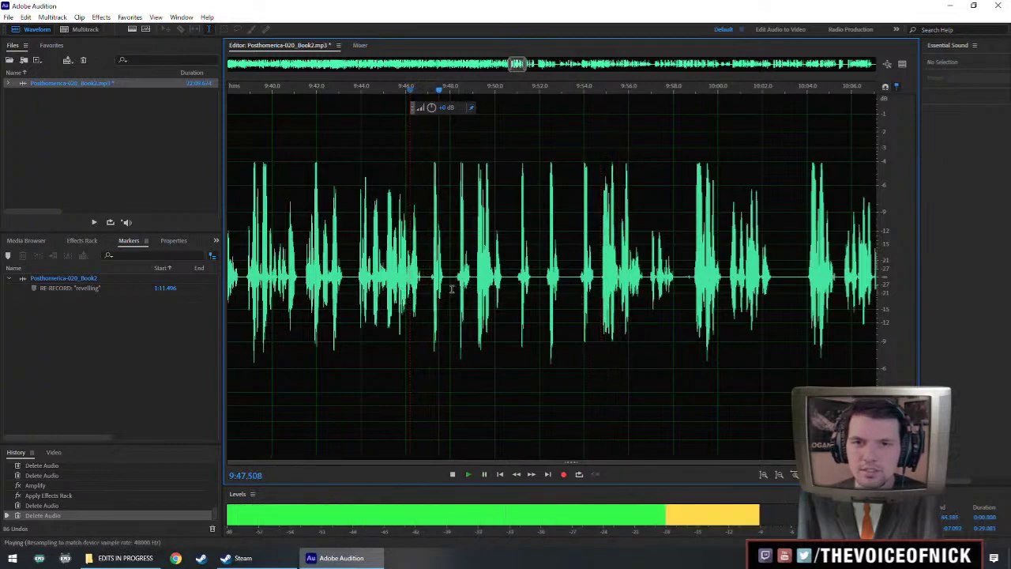
key("space")
left_click_drag(430, 291, 458, 299)
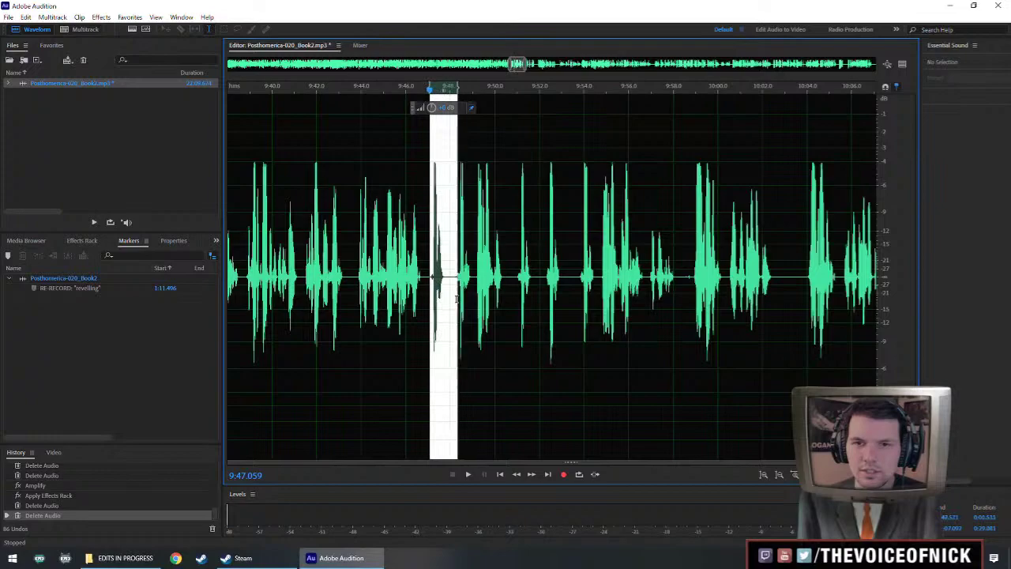
key("Delete")
key("space")
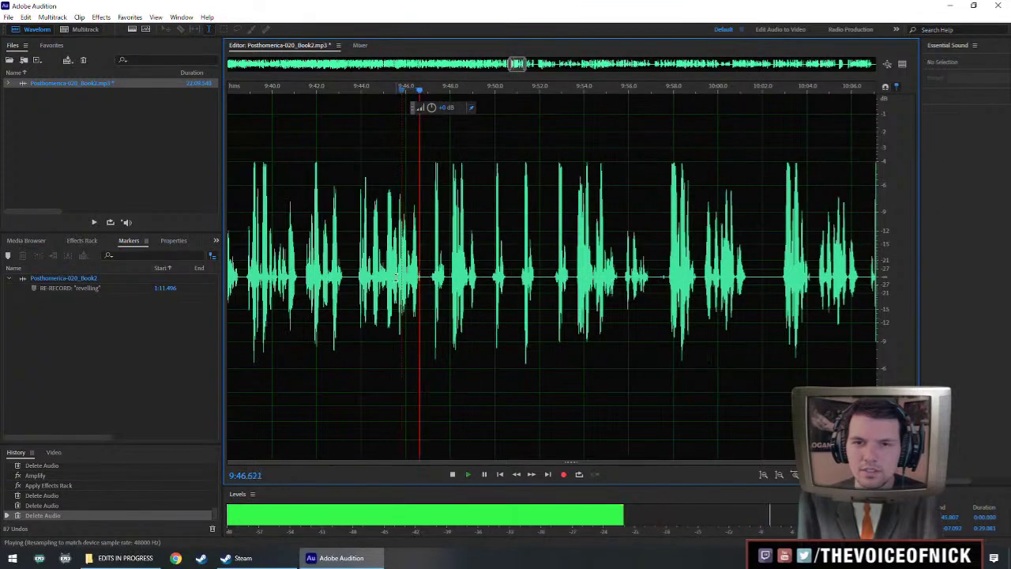
Delete the repeated takes from about 9:48.0 to 9:53.7 and play back across the join.
scroll(569, 278, "up", 3)
key("space")
left_click_drag(574, 283, 717, 308)
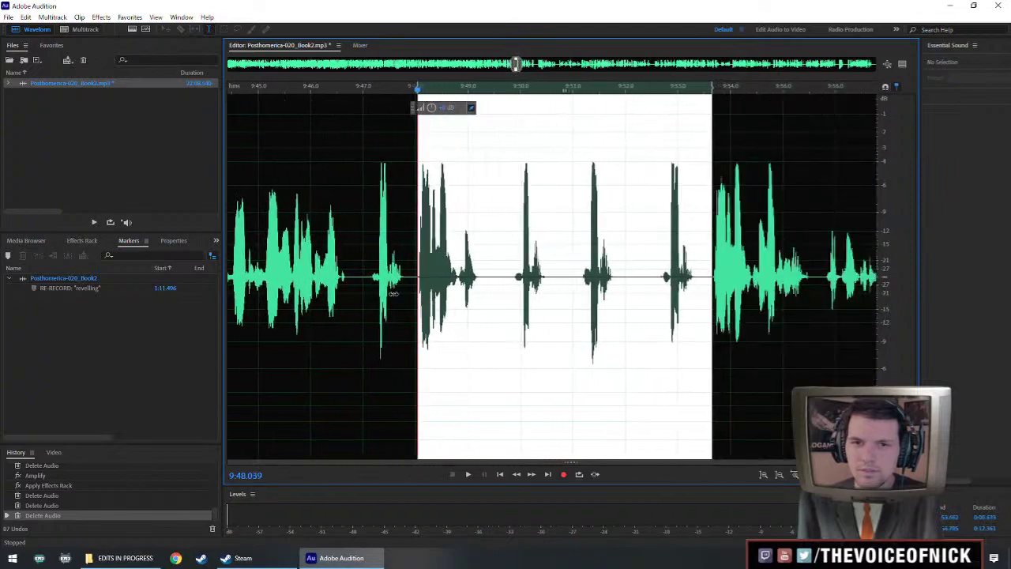
key("Delete")
key("space")
scroll(517, 341, "down", 3)
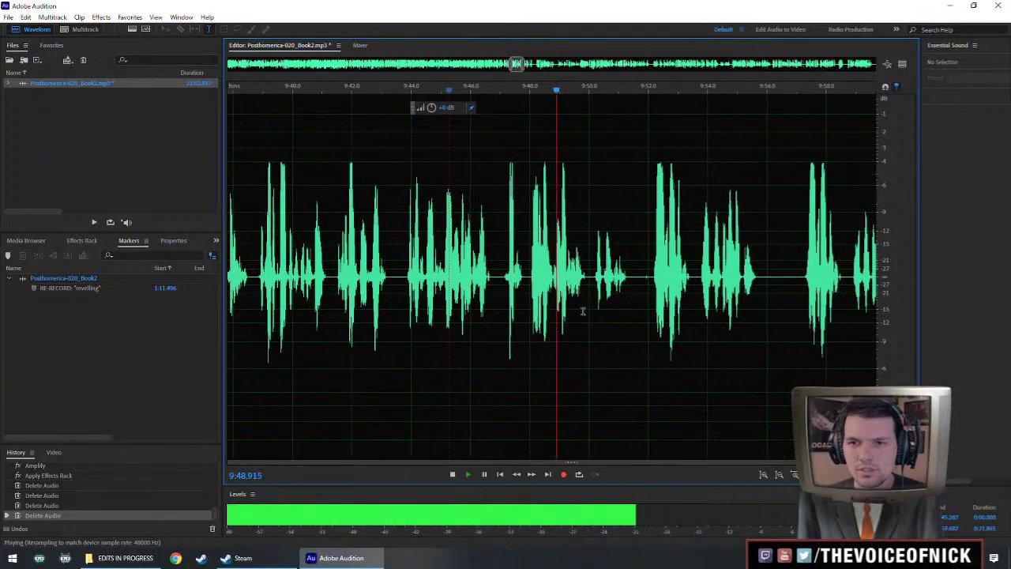
Amplify and apply the effects rack to the word from about 9:47.1 to 9:47.8, and paste copied silence into the pause after it.
scroll(583, 311, "up", 3)
key("space")
left_click_drag(444, 281, 396, 237)
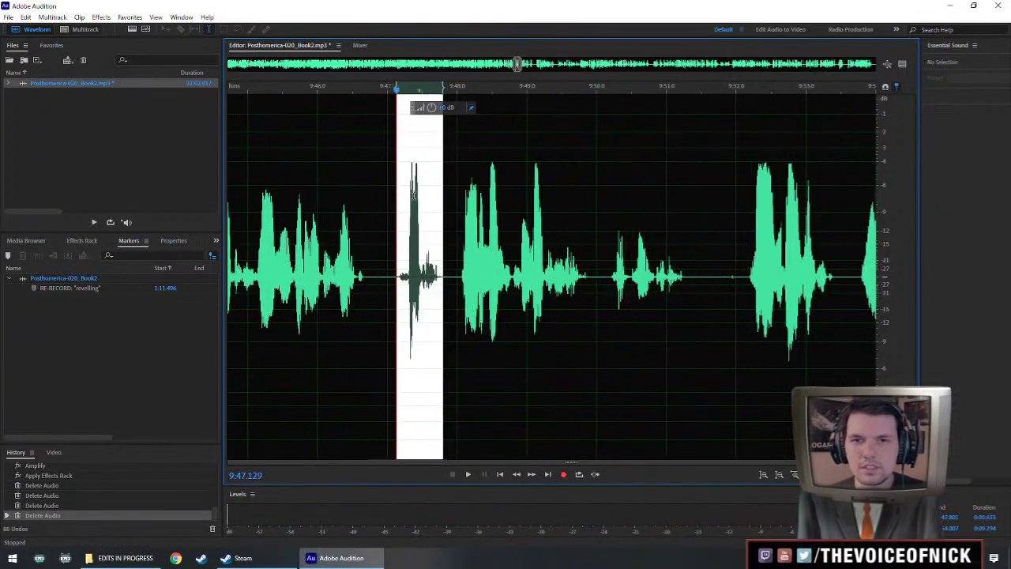
left_click(458, 268)
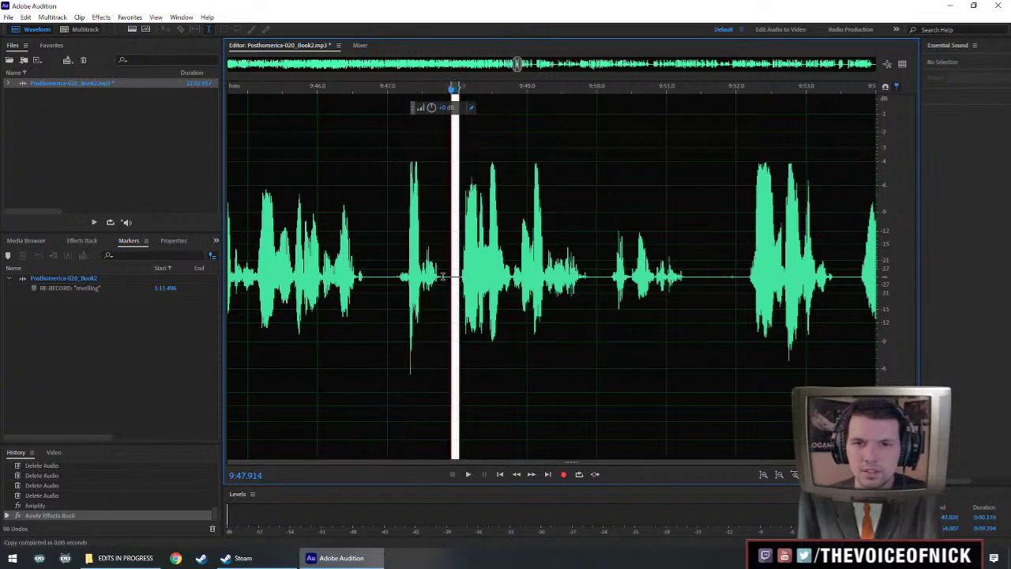
key("ctrl+v")
Play the passage to about 9:52.6, then amplify and apply the effects rack to the audio from about 9:49.4 to 9:51.5.
key("space")
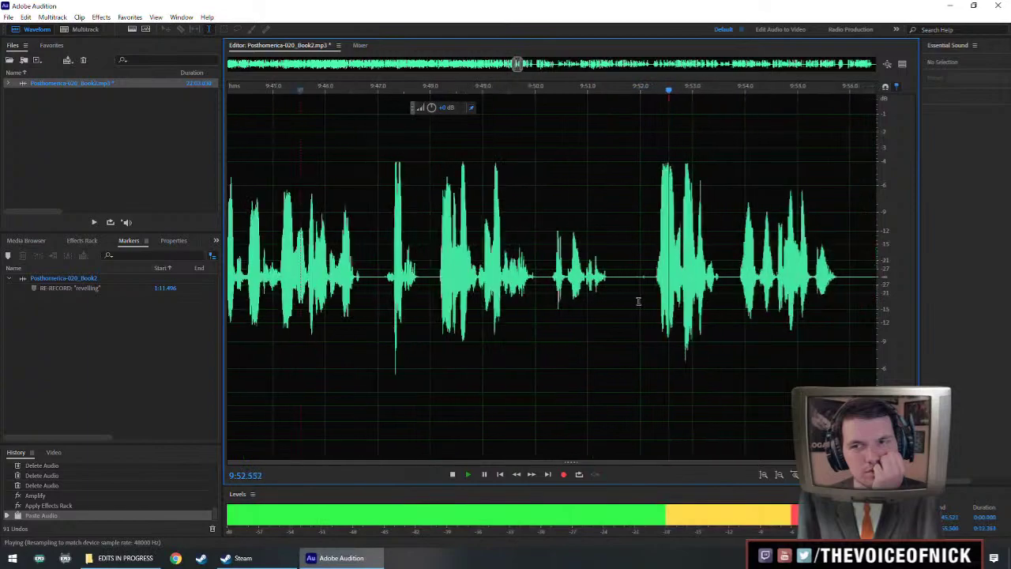
key("space")
left_click_drag(616, 276, 499, 297)
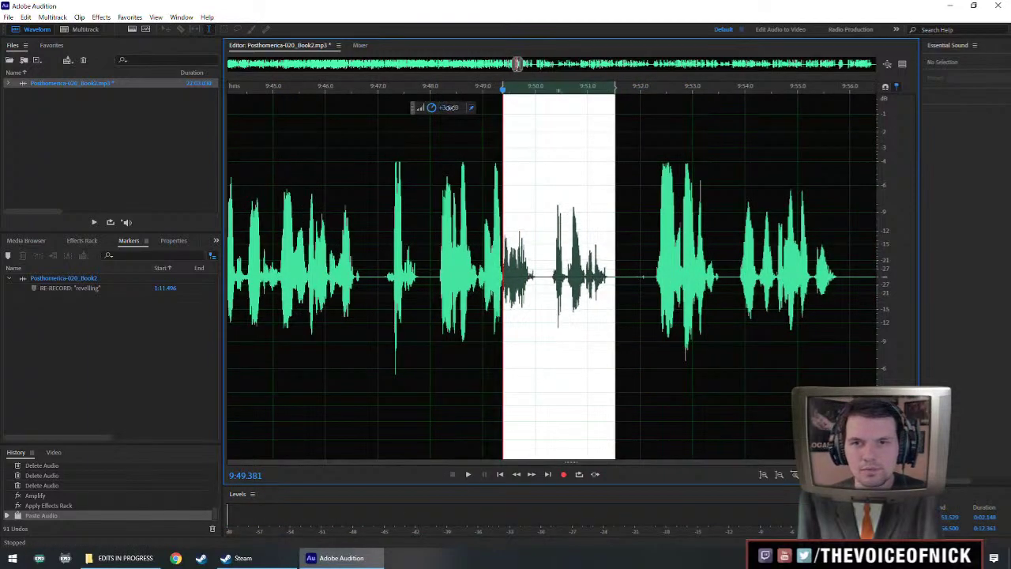
Lower the level of the phrase from about 9:48.0 to 9:49.4 and save the file.
left_click_drag(616, 273, 432, 277)
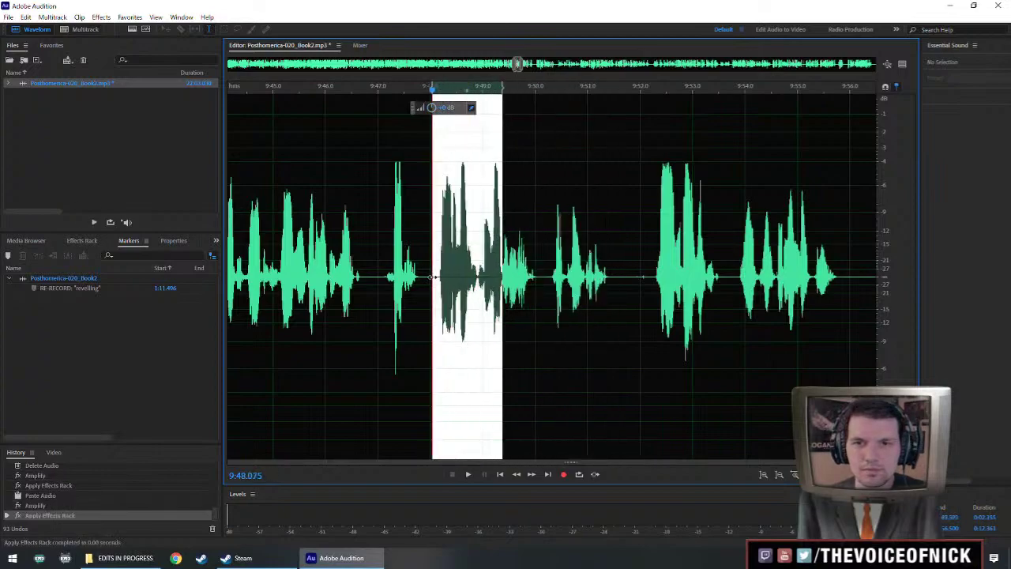
key("ctrl+shift+a")
key("ctrl+s")
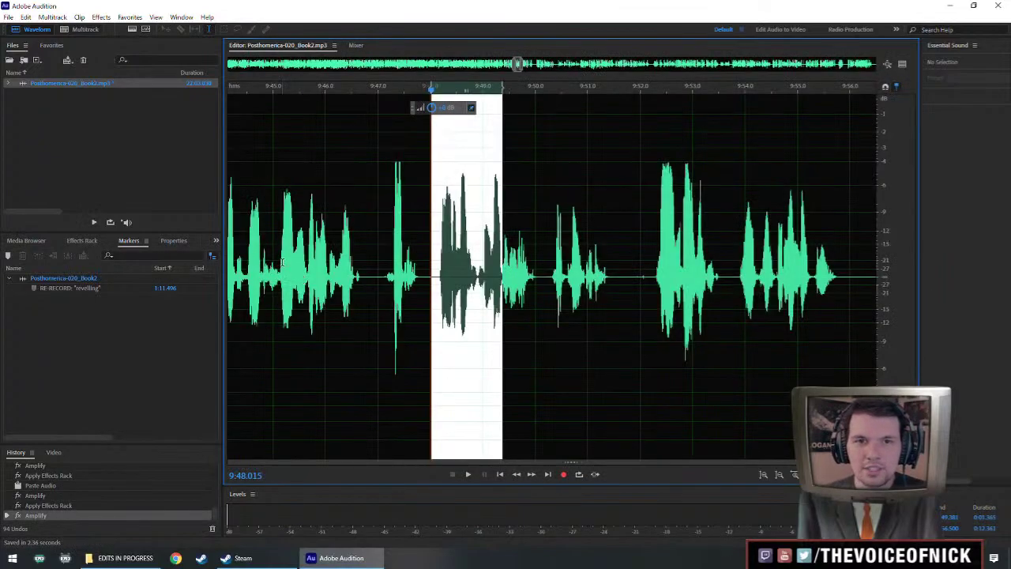
Play back from about 9:44.8 to 9:57.3 to check the evened levels and listen for another repeated take.
left_click(262, 273)
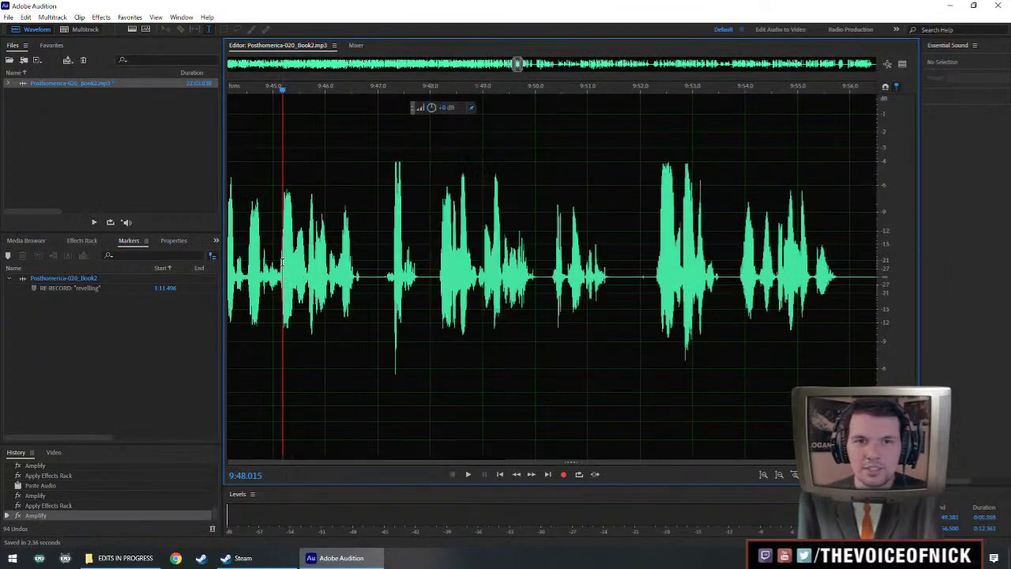
key("space")
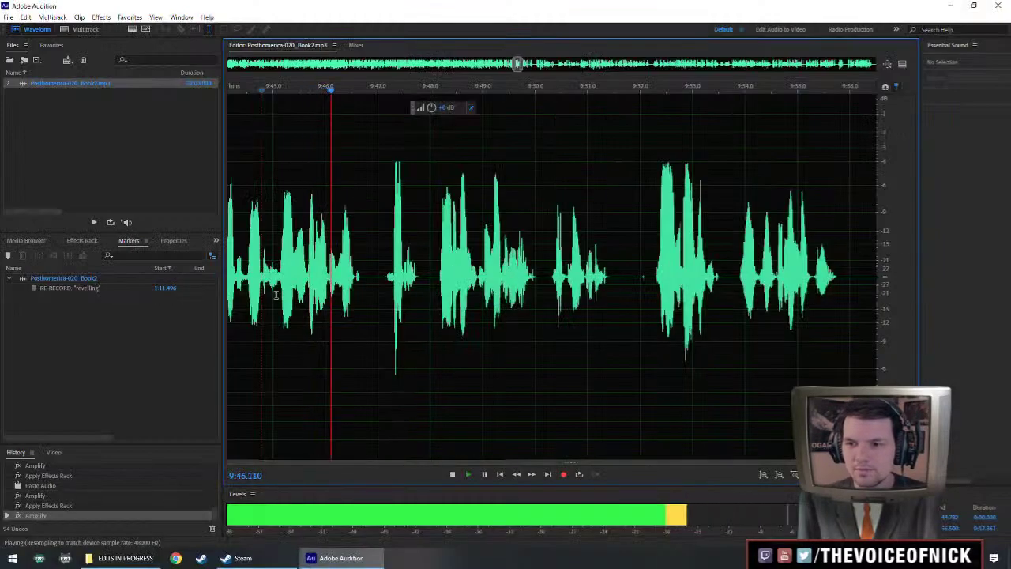
left_click_drag(352, 311, 384, 316)
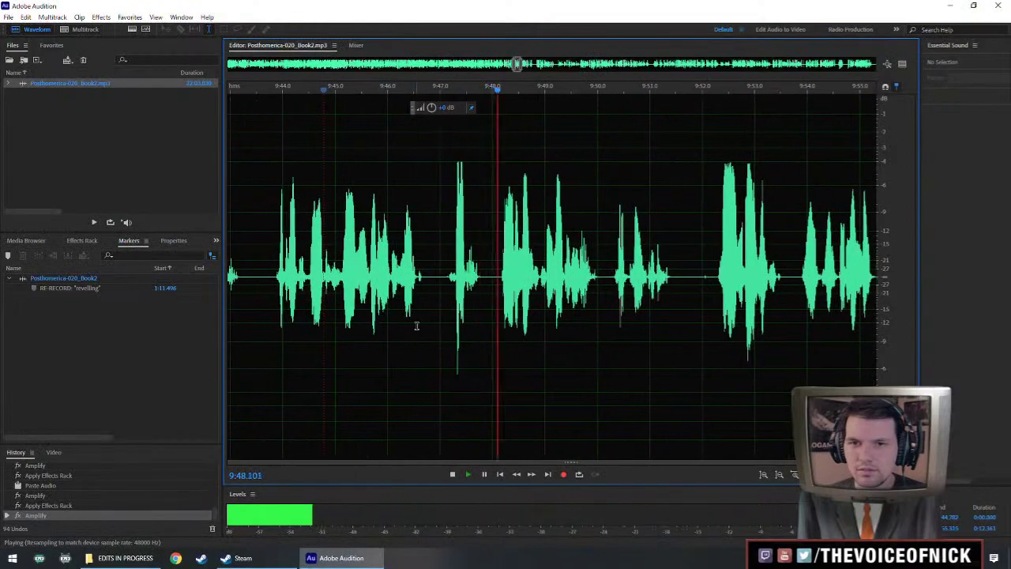
scroll(427, 323, "down", 2)
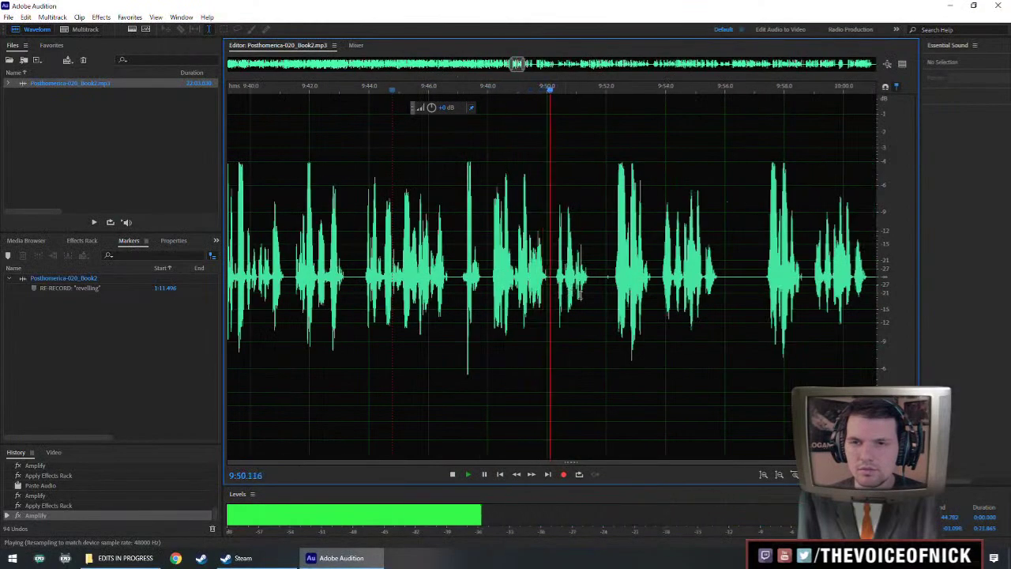
scroll(689, 308, "up", 3)
left_click_drag(690, 308, 564, 327)
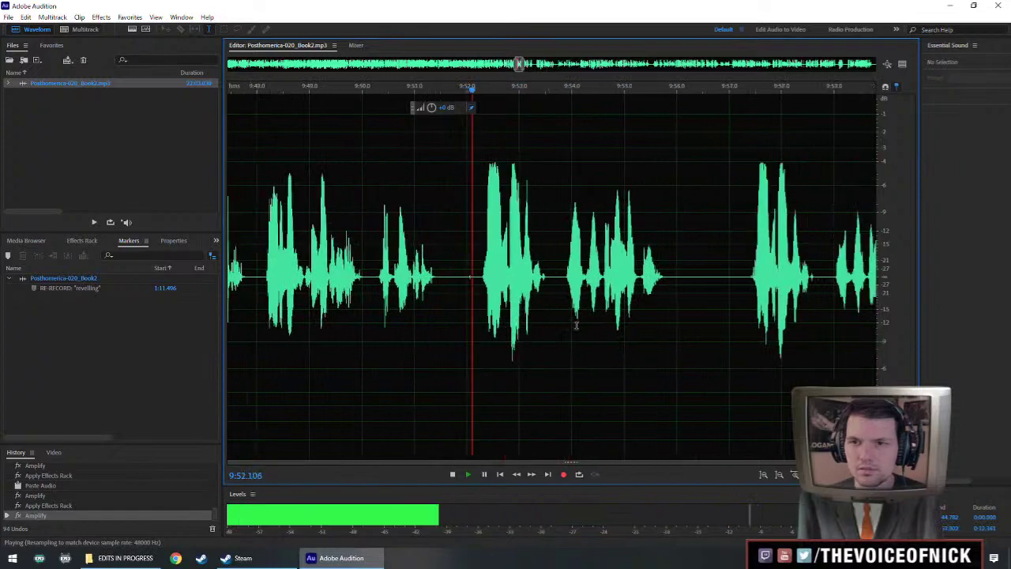
scroll(752, 283, "down", 4)
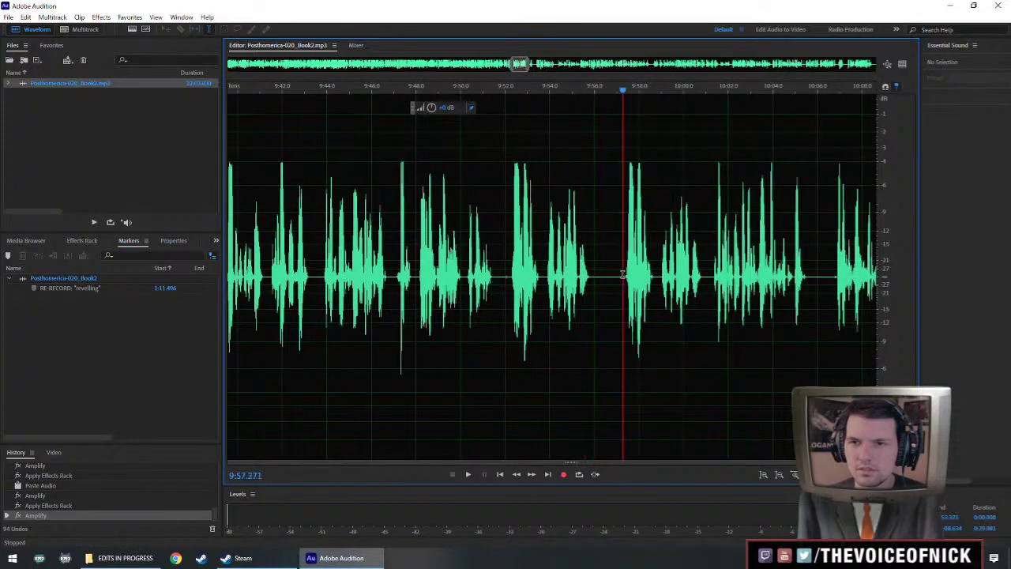
key("space")
Delete the tiny noise in the pause at about 9:52.0 and play back from about 9:50.3.
left_click_drag(504, 283, 508, 283)
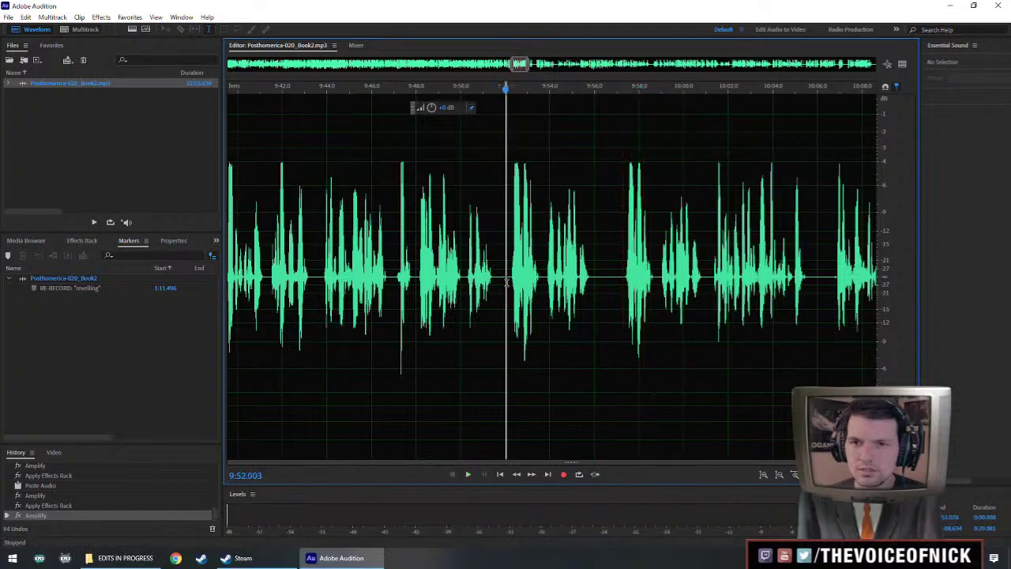
key("Delete")
left_click(469, 268)
key("space")
scroll(497, 311, "up", 2)
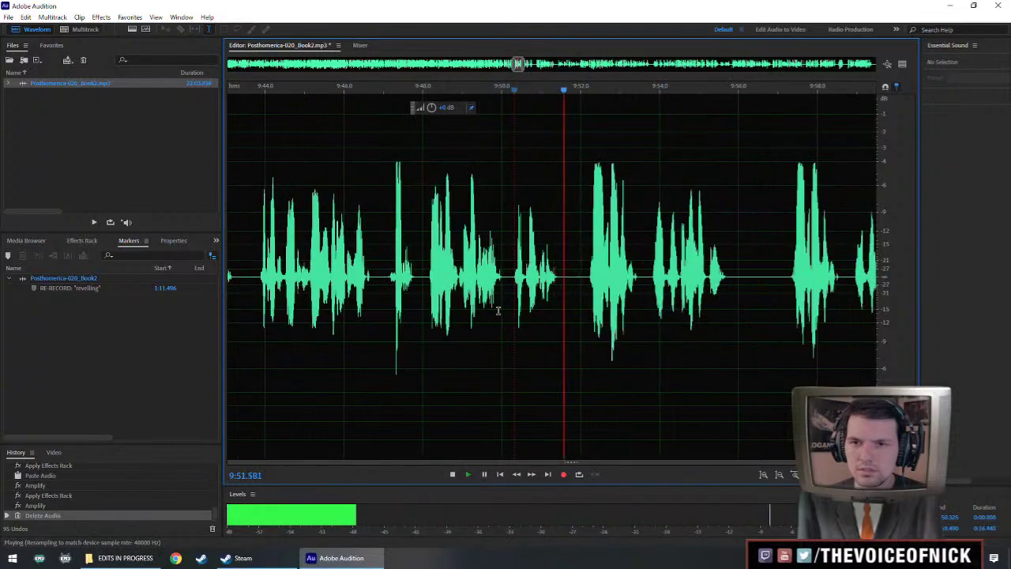
key("space")
Delete the repeated take from about 9:53.6 to 9:58.9 and play back across the join.
left_click_drag(543, 316, 739, 315)
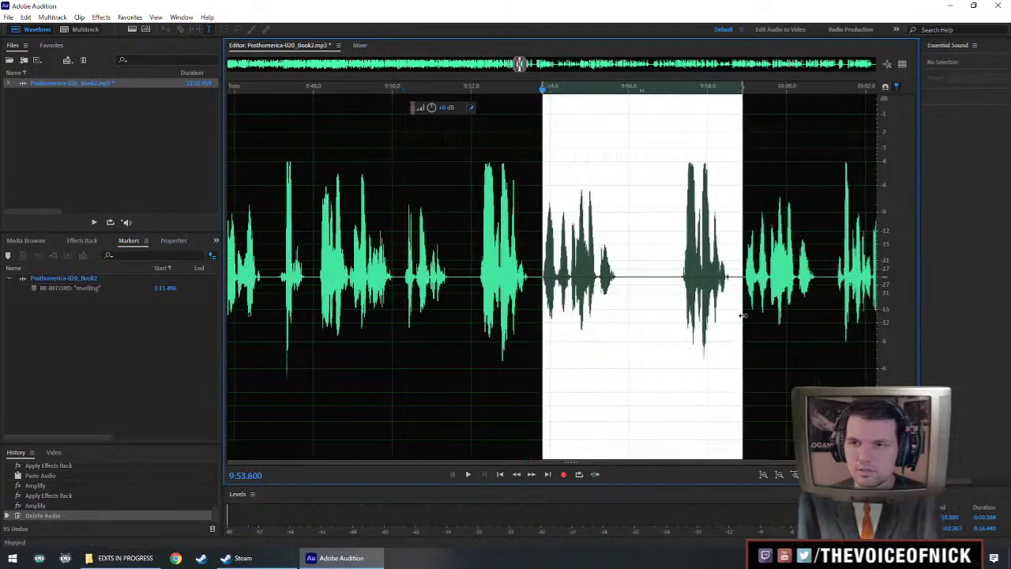
key("Delete")
key("space")
left_click(474, 276)
scroll(584, 311, "down", 3)
left_click_drag(691, 312, 567, 315)
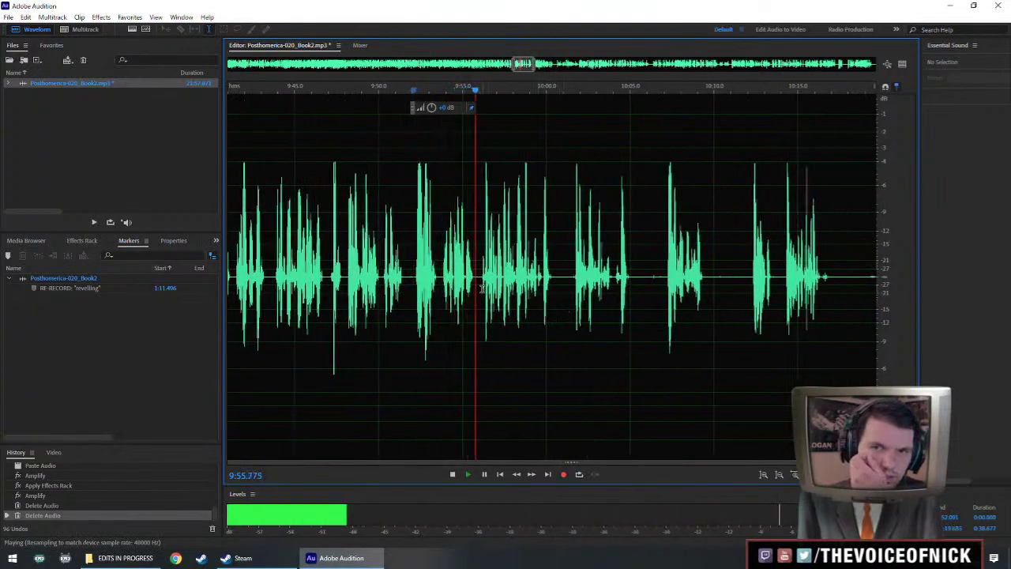
Play back the passages between about 9:57 and 10:08 to compare the repeated takes.
scroll(489, 292, "up", 1)
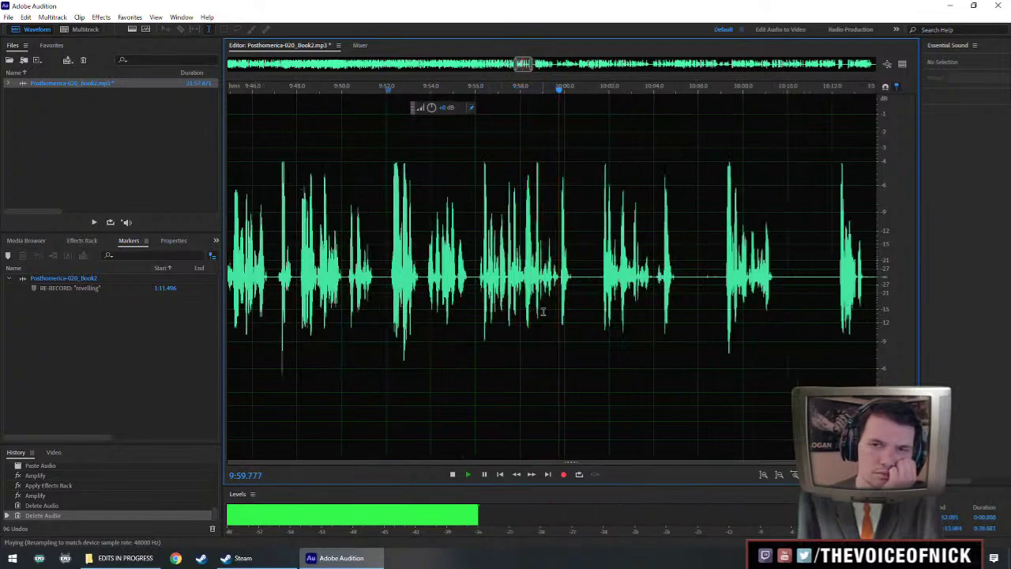
key("space")
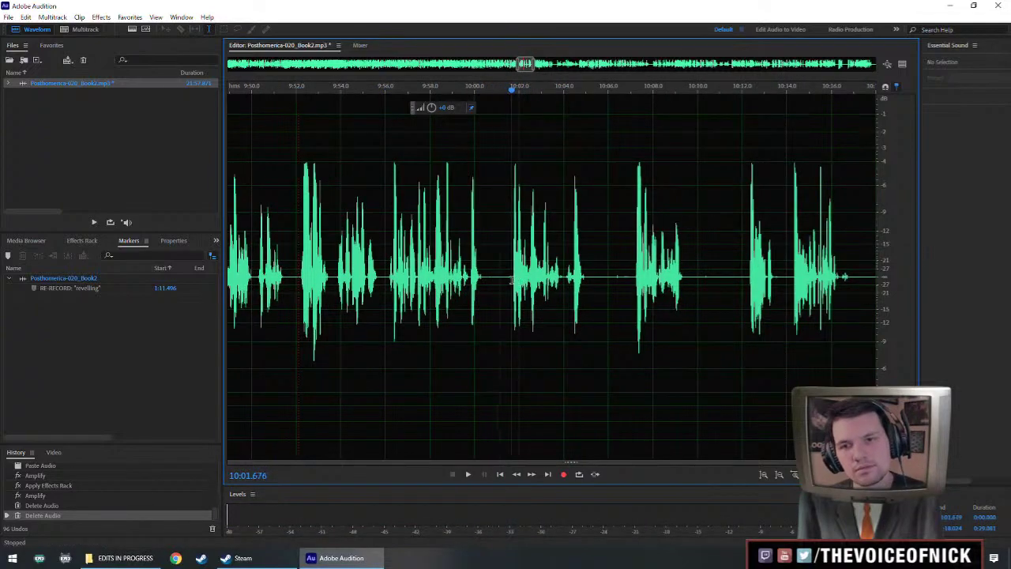
key("space")
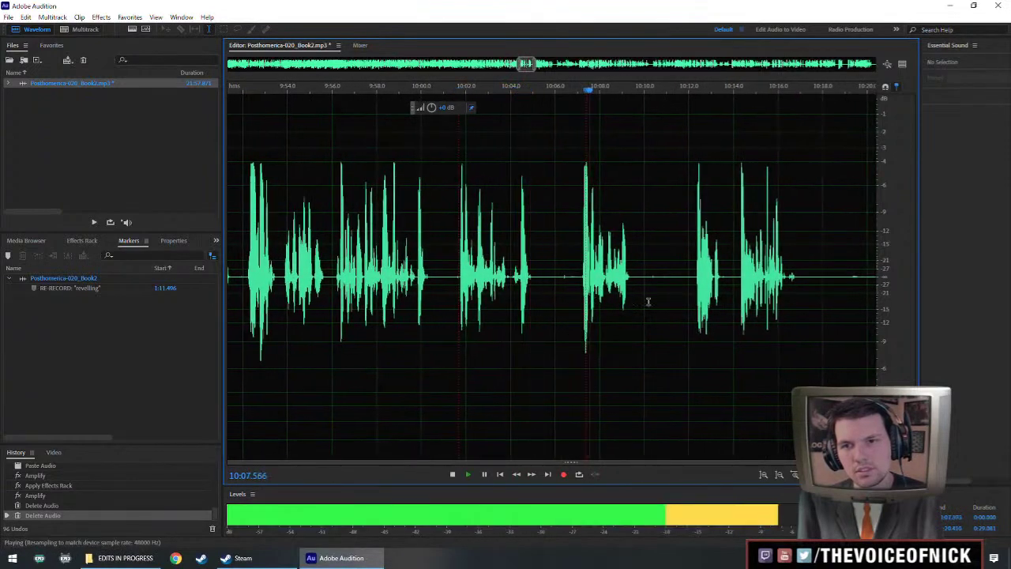
left_click(696, 287)
left_click(392, 284)
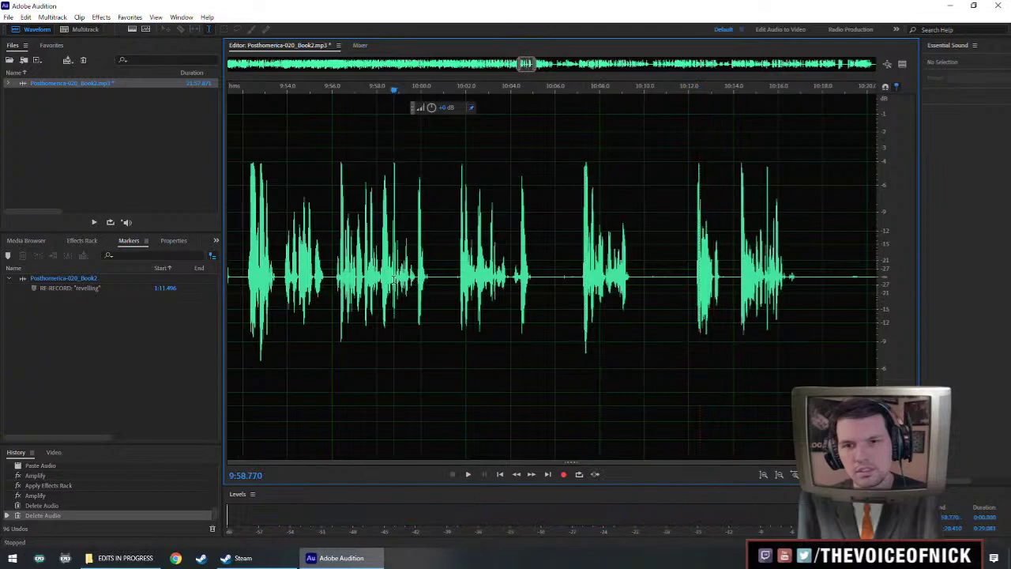
left_click(467, 286)
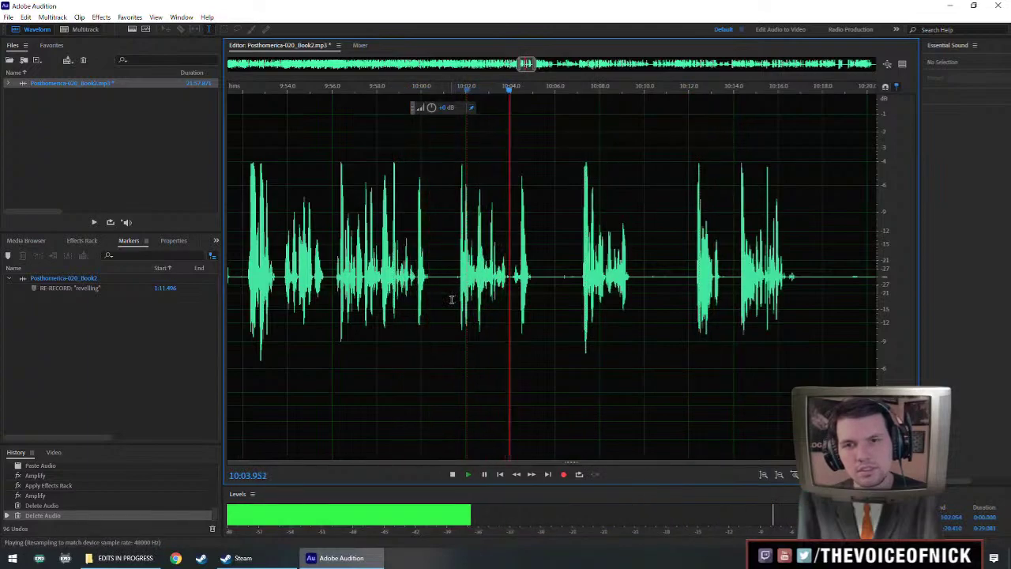
left_click(379, 285)
key("space")
scroll(459, 280, "up", 1)
key("space")
left_click(461, 281)
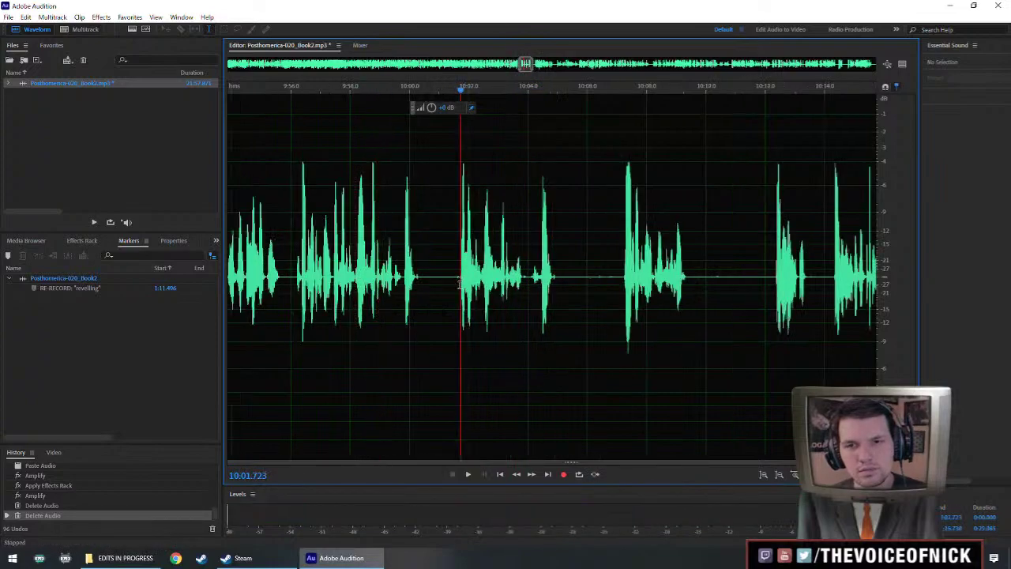
key("space")
key("space")
Try cutting the audio from about 9:57.4 to 10:01.7, play the join, and undo the deletion.
left_click_drag(333, 284, 459, 309)
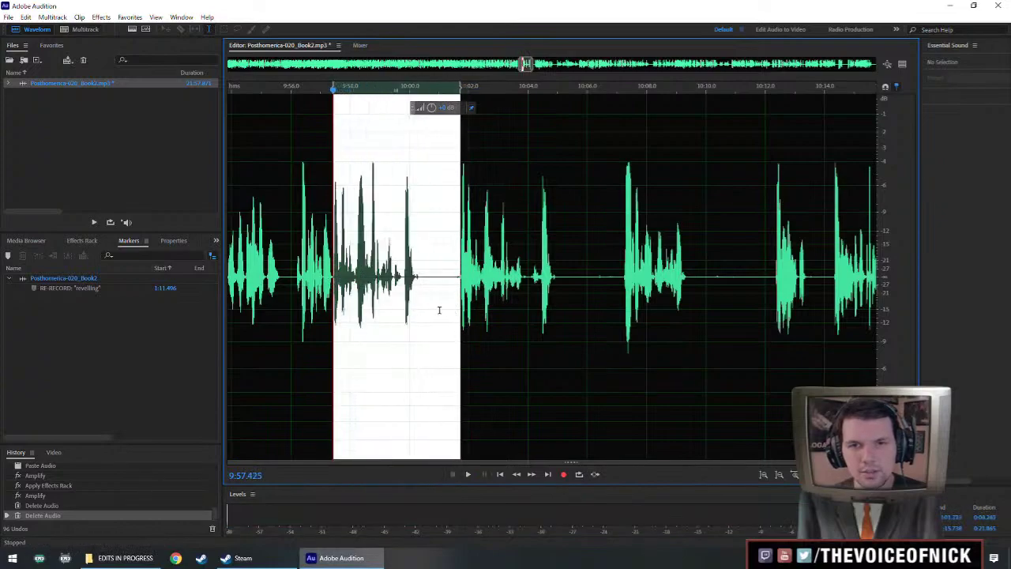
key("Delete")
key("space")
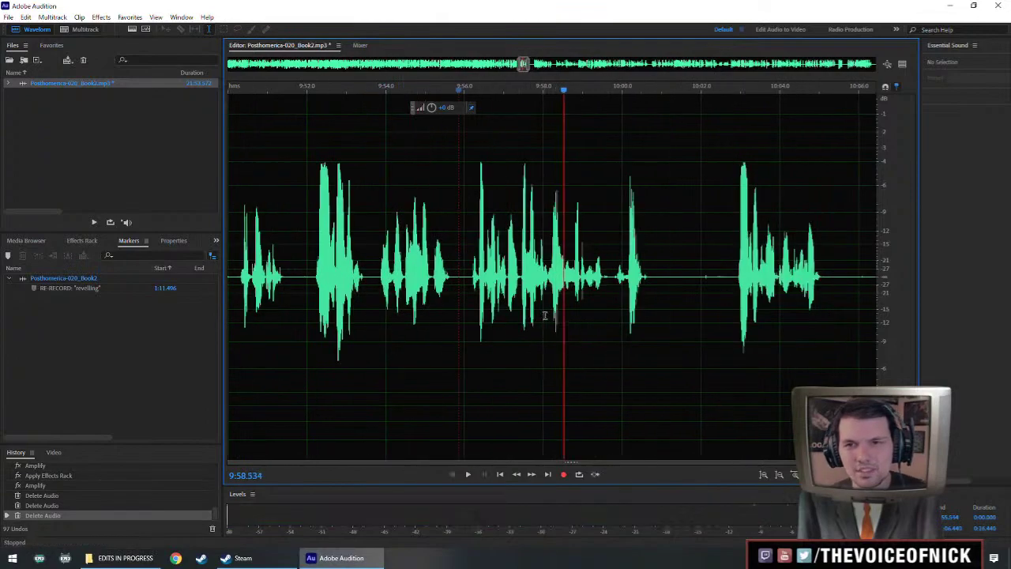
key("ctrl+z")
Delete the audio from about 9:58.2 to 10:02.4 to join the two takes, and play the result.
scroll(558, 294, "up", 2)
left_click(563, 283)
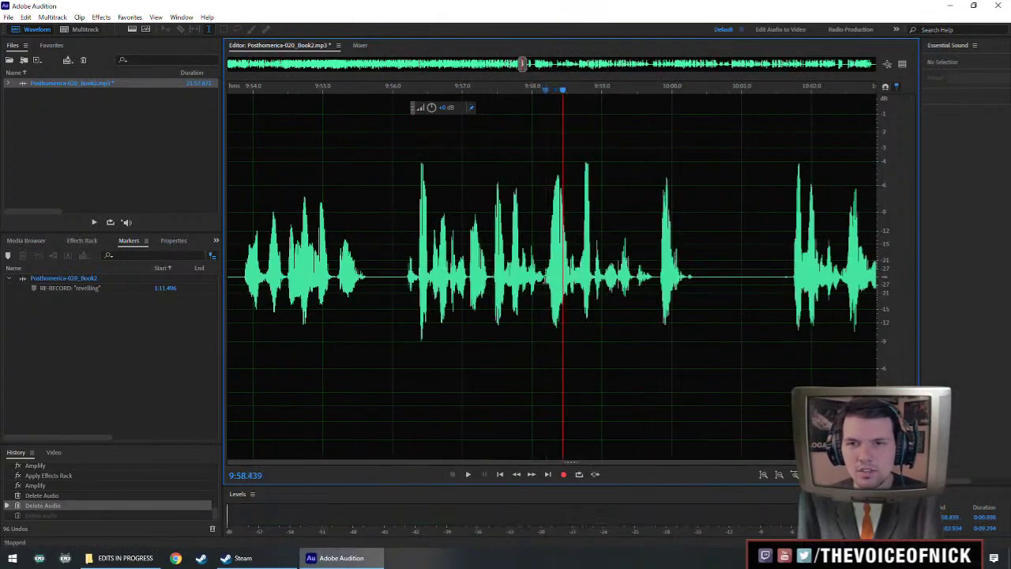
left_click_drag(545, 279, 839, 343)
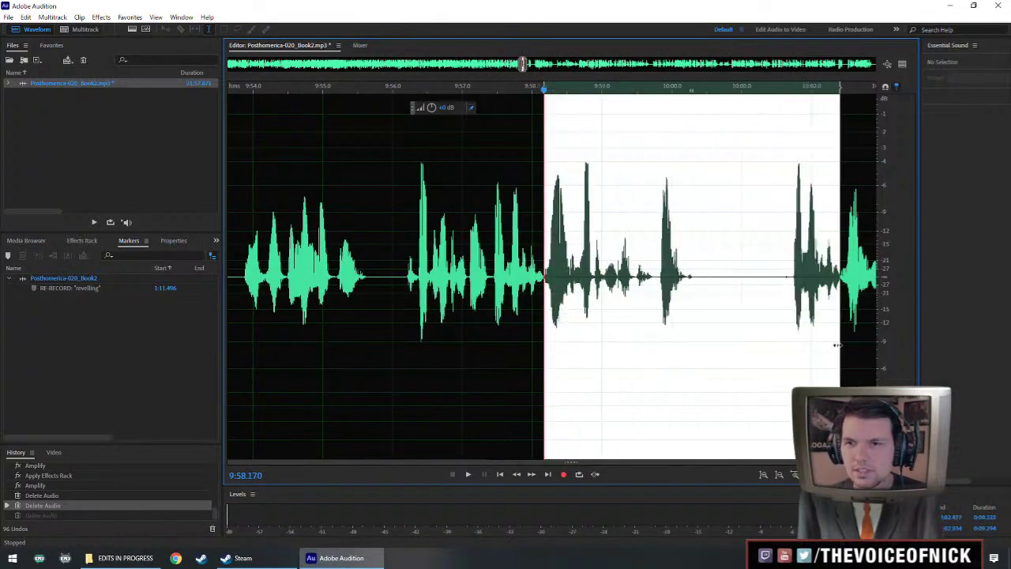
key("Delete")
key("space")
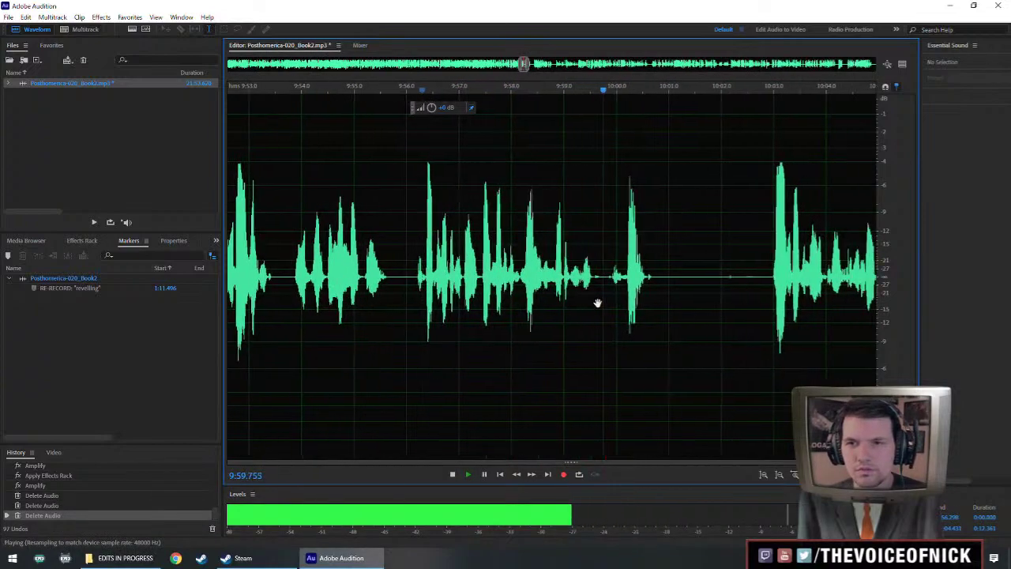
Raise the volume of the two phrases from about 9:53.7 to 10:00.9 and apply the Effects Rack to them.
left_click_drag(658, 288, 278, 288)
scroll(278, 288, "down", 2)
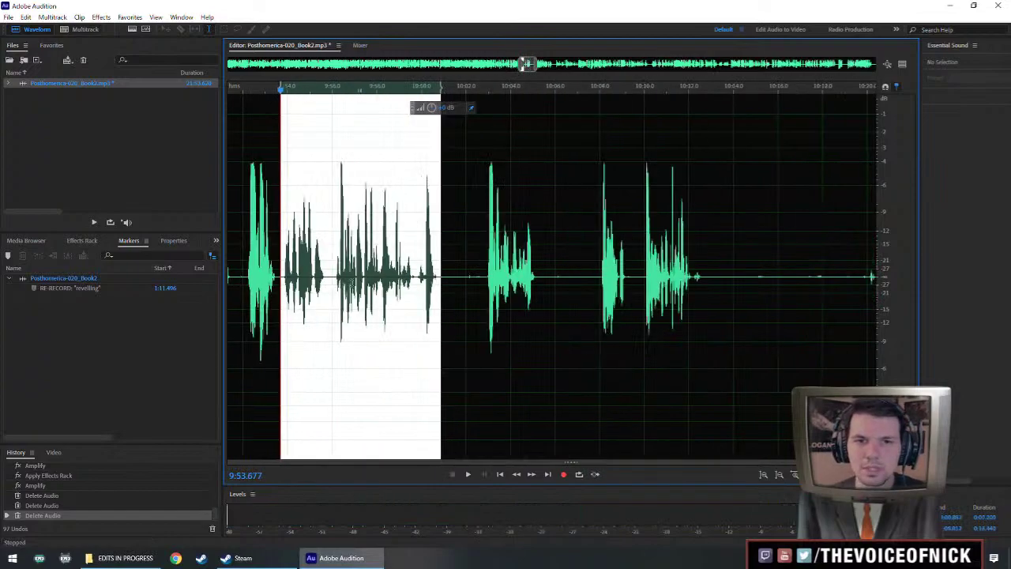
left_click_drag(431, 108, 440, 108)
key("ctrl+r")
Listen back to the amplified phrases and the takes after them, up to about 10:22.
left_click_drag(382, 233, 596, 229)
left_click(353, 244)
key("space")
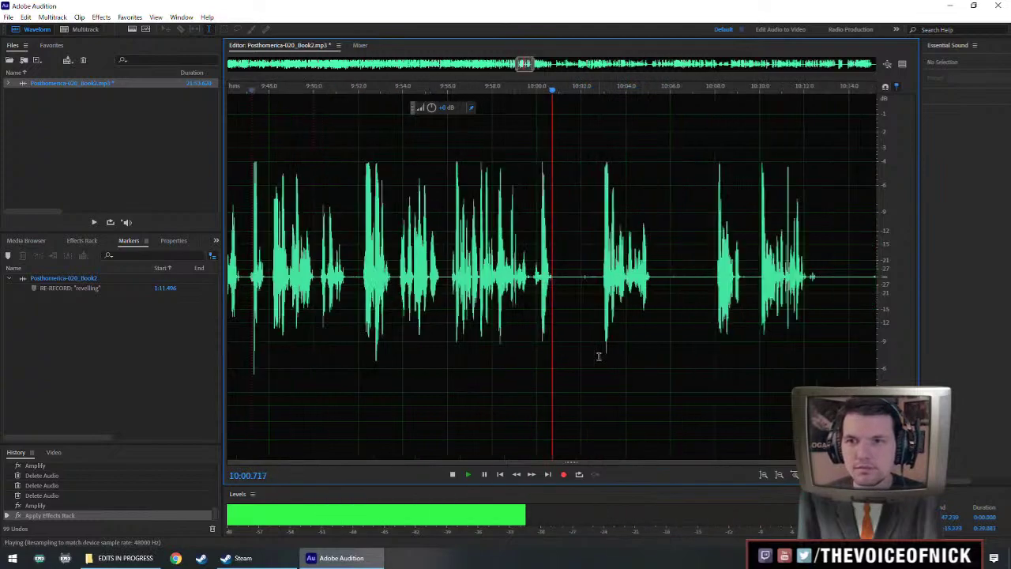
left_click_drag(672, 356, 517, 337)
key("space")
scroll(826, 316, "down", 1)
left_click_drag(822, 318, 673, 309)
key("space")
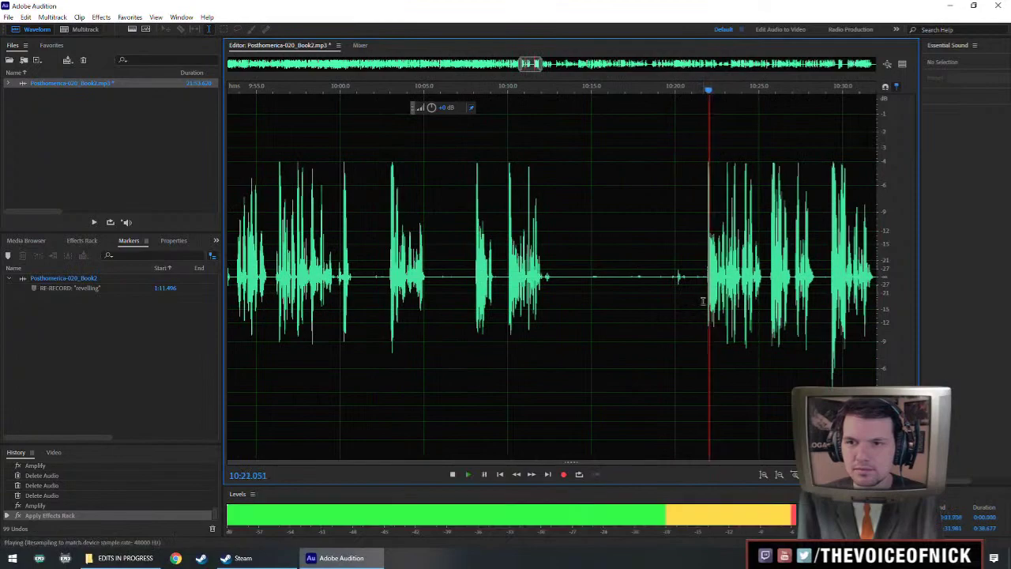
key("space")
left_click(475, 294)
key("space")
left_click_drag(455, 303, 500, 303)
key("space")
left_click(433, 284)
key("space")
scroll(434, 286, "up", 3)
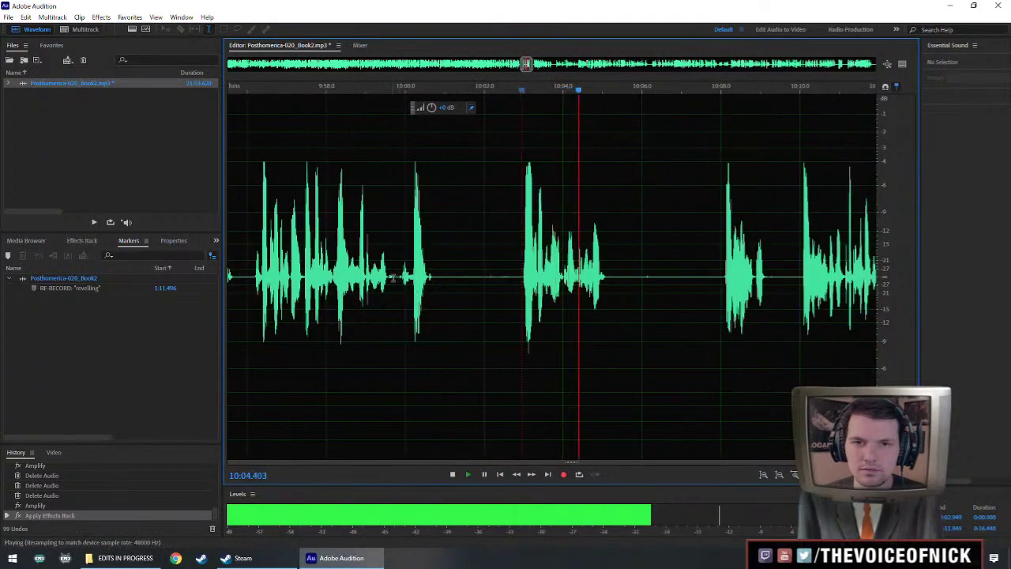
left_click(389, 278)
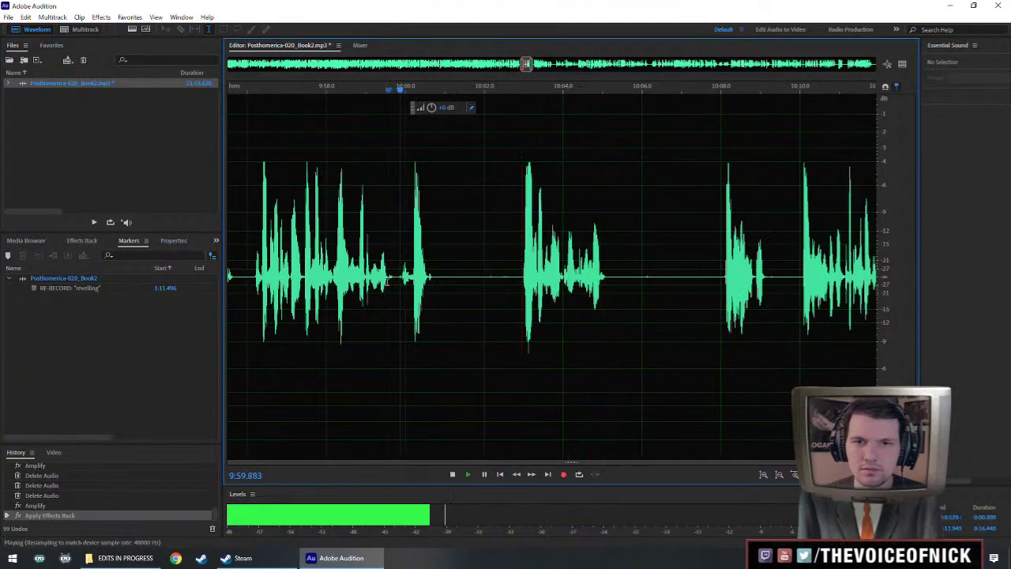
Delete about 0.6 s of the pause before the phrase at about 10:03, and replay the transition.
left_click_drag(491, 286, 518, 289)
key("Delete")
left_click(409, 288)
key("space")
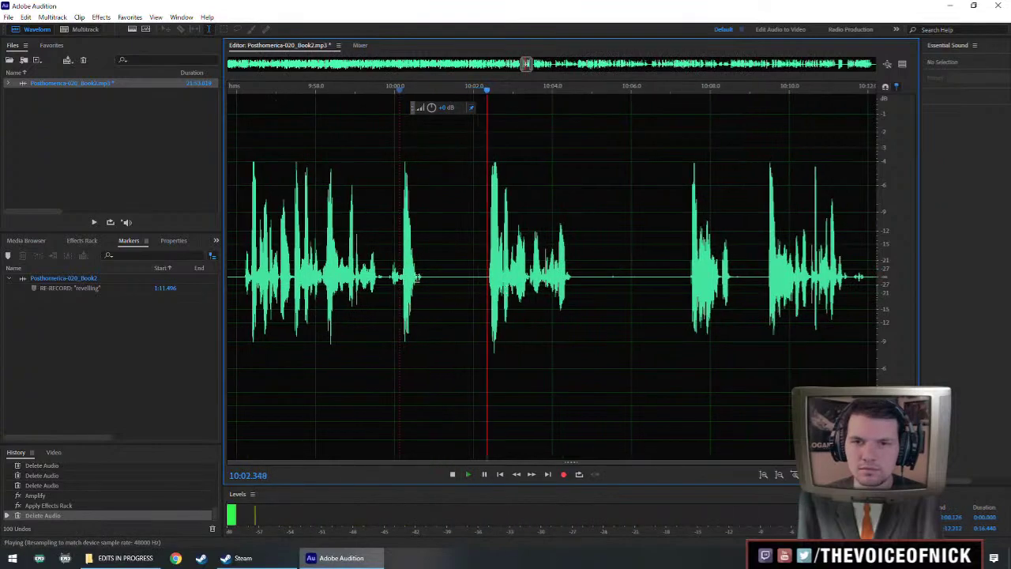
Replace the pause from about 10:00.7 to 10:02.4 with inserted silence.
left_click_drag(423, 278, 489, 298)
key("ctrl+shift+i")
key("Return")
Amplify the end of the phrase from about 10:02.2 to 10:04, apply the Effects Rack, and play it from about 9:57.6.
left_click_drag(550, 286, 476, 283)
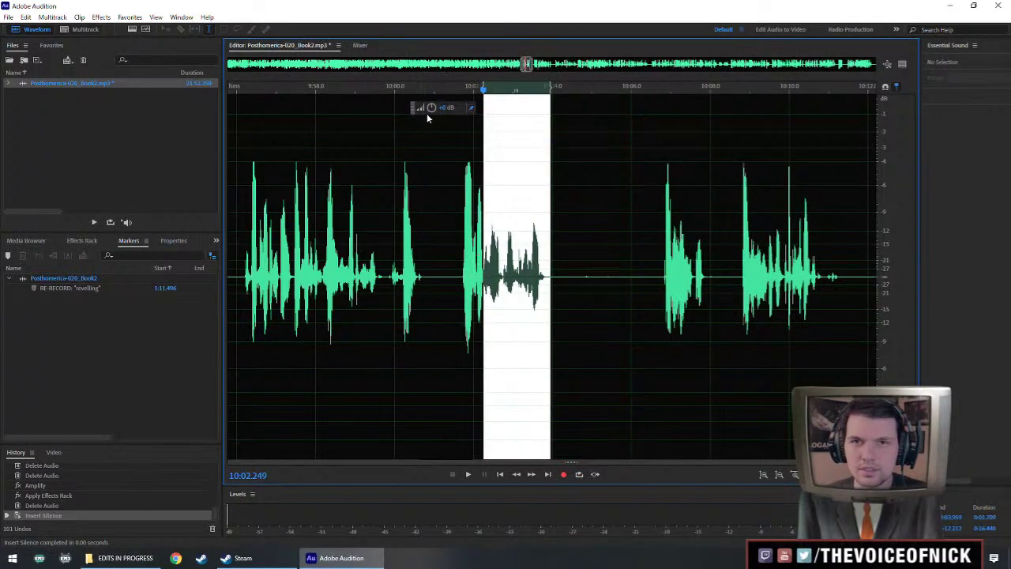
left_click(299, 262)
key("space")
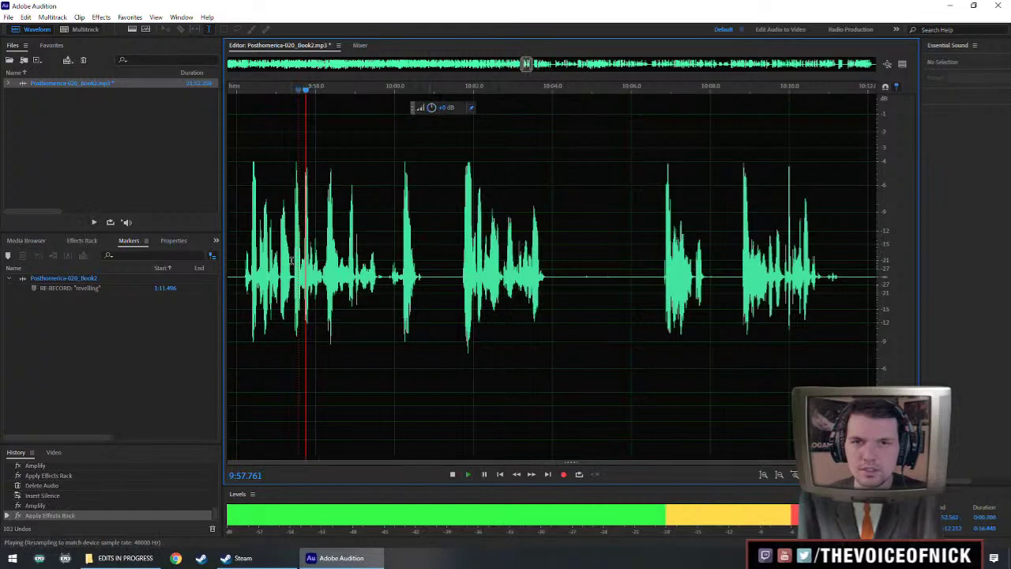
scroll(291, 261, "down", 2)
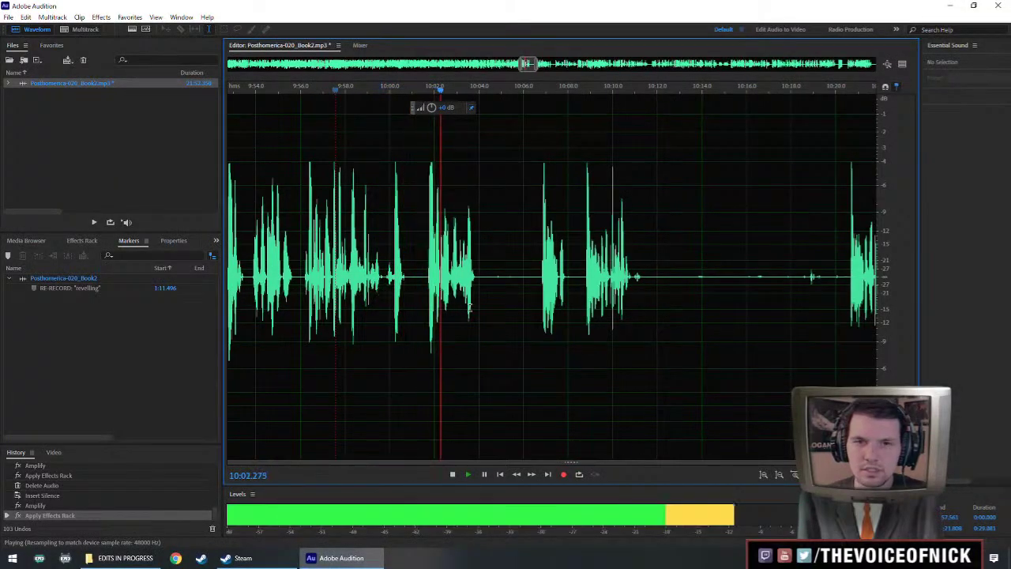
scroll(494, 320, "up", 1)
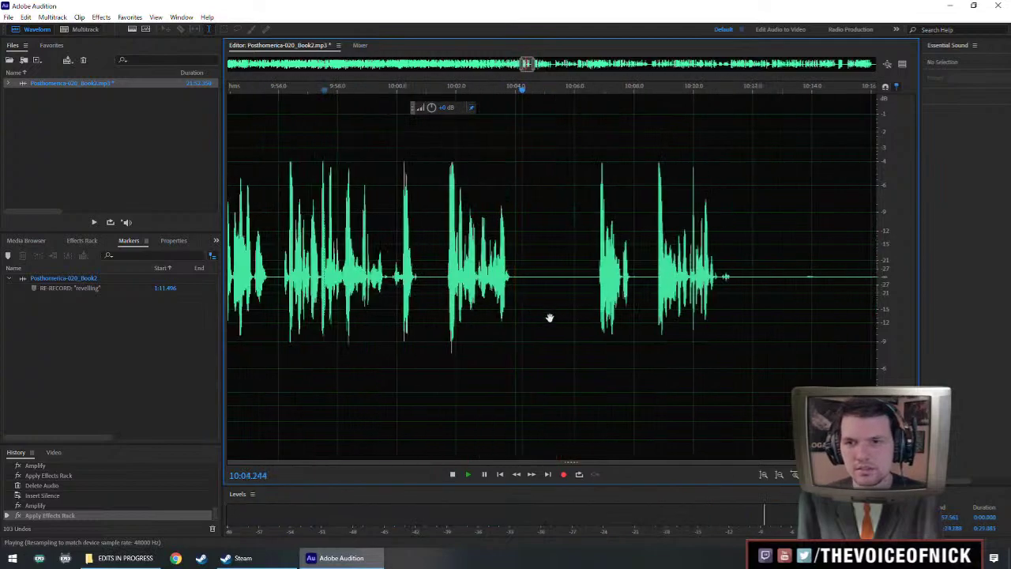
Check the material around the next takes and delete the unwanted audio from about 10:04.7 to 10:19.5.
key("space")
scroll(787, 293, "down", 2)
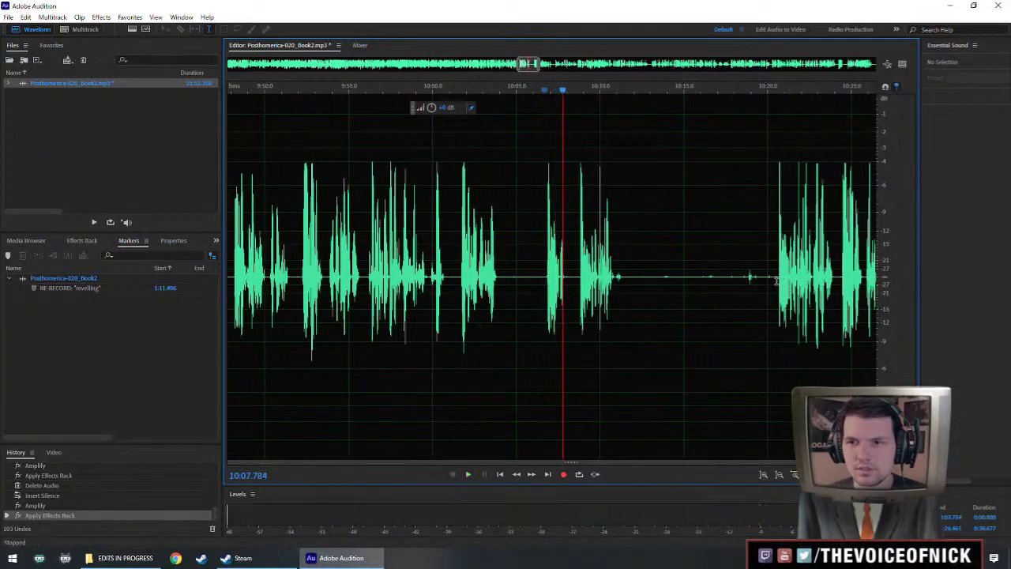
left_click(777, 281)
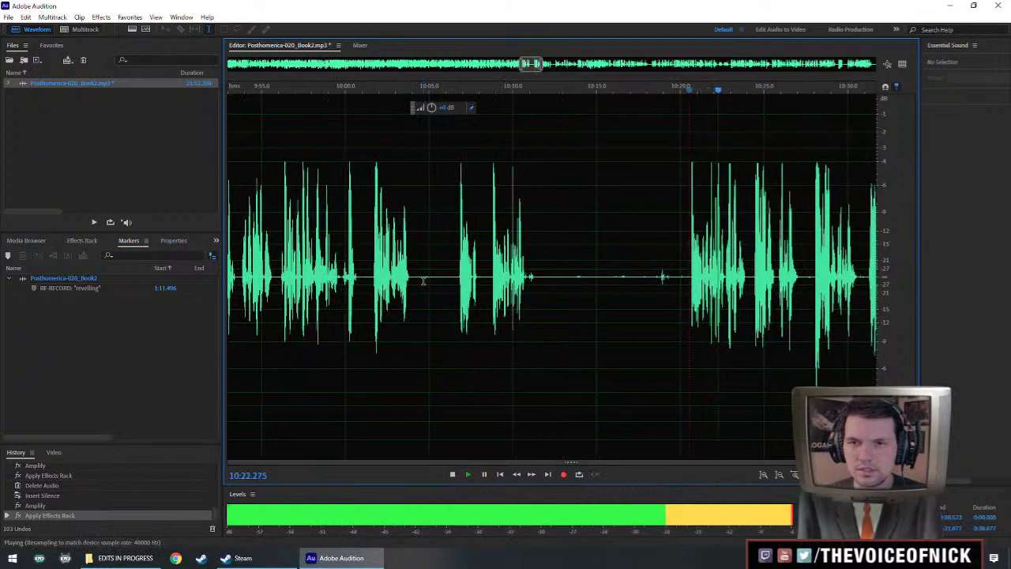
key("space")
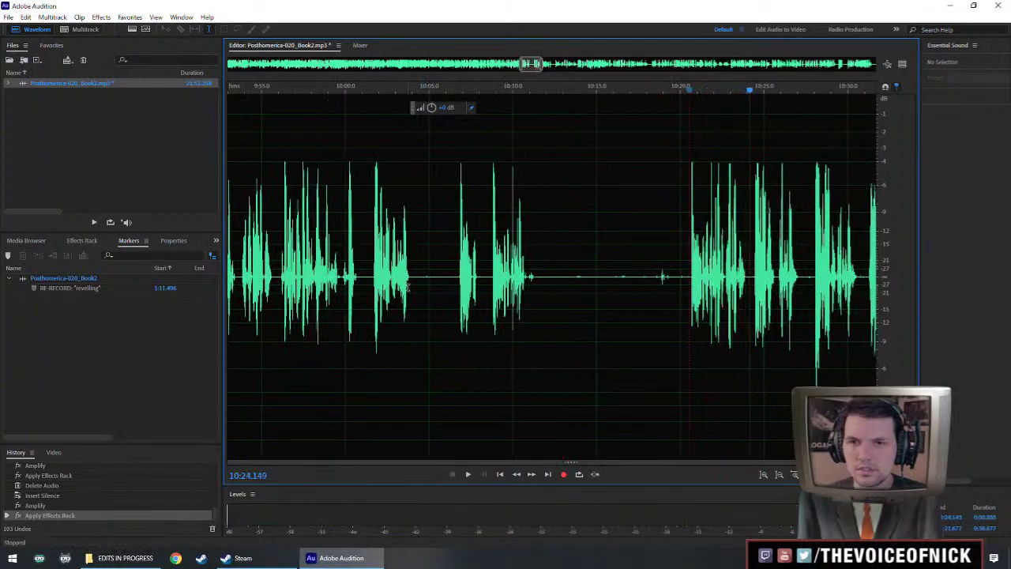
left_click_drag(425, 274, 673, 293)
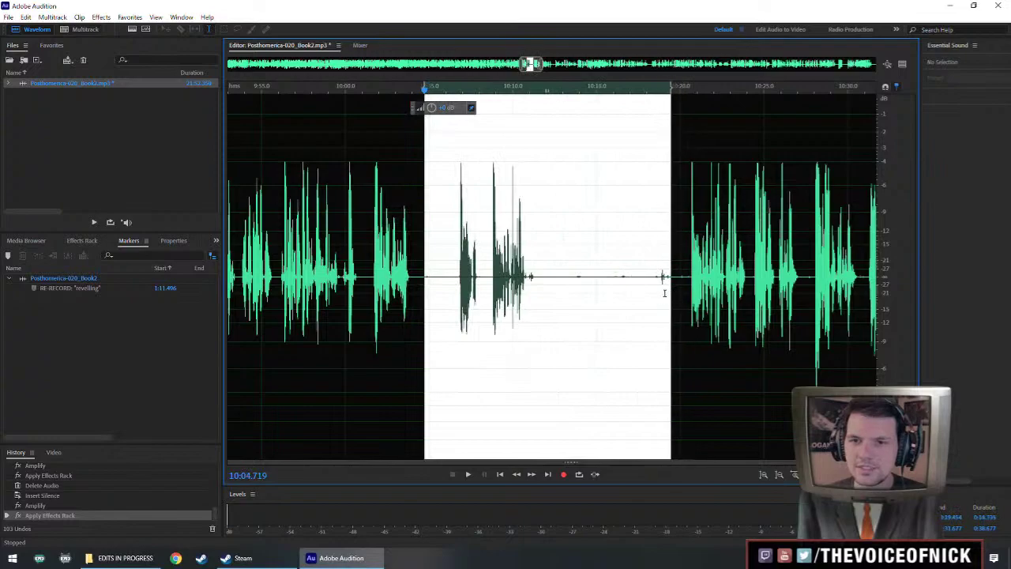
key("Delete")
Delete about 0.5 s of leftover pause starting at about 10:05.2, just before the next phrase.
scroll(444, 309, "up", 2)
left_click_drag(418, 283, 431, 282)
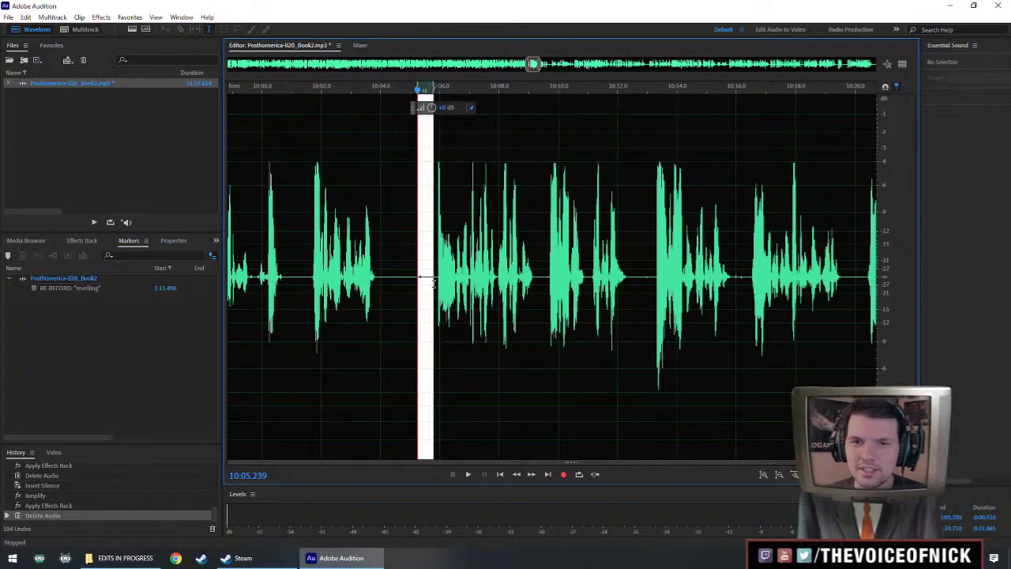
key("Delete")
Play the transition and delete about 0.3 s more of the pause before the phrase at about 10:05.
left_click(348, 253)
key("space")
scroll(348, 255, "up", 2)
key("space")
left_click_drag(594, 291, 611, 290)
key("Delete")
Replay the transition, delete the stretch of silence from about 10:04.3 to 10:04.7, and play the shortened pause.
left_click(496, 261)
key("space")
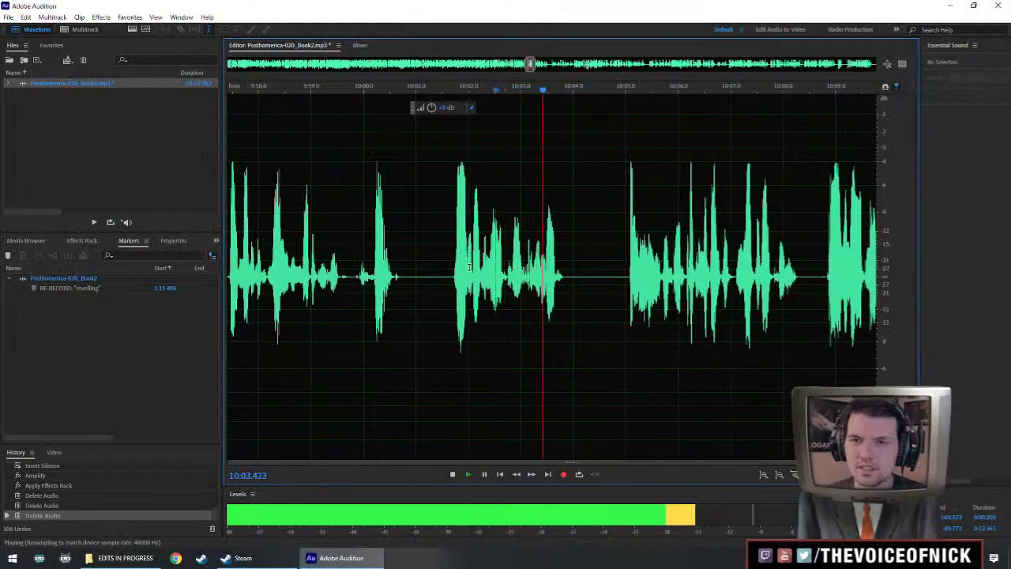
key("space")
left_click_drag(590, 287, 612, 287)
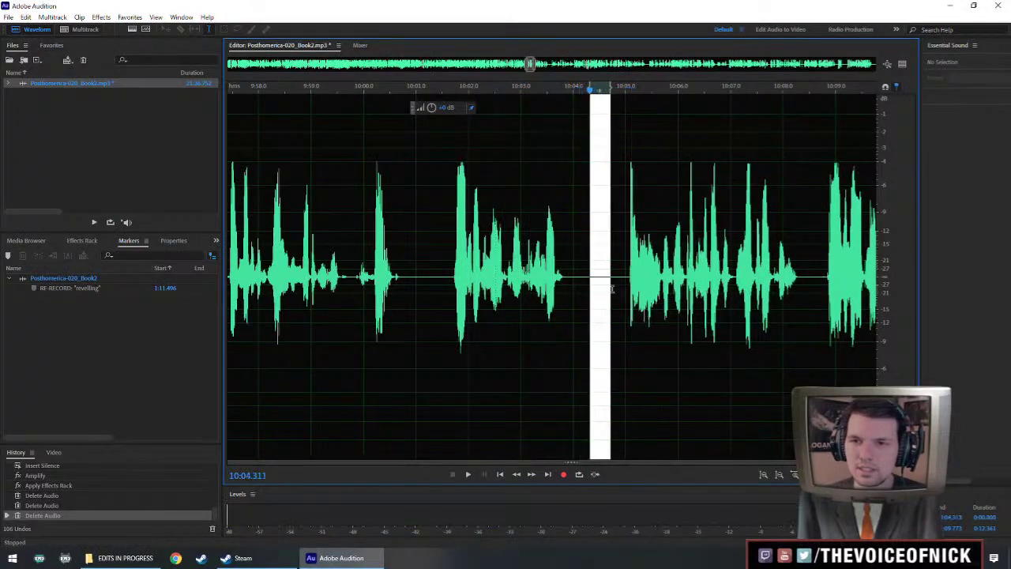
key("Delete")
left_click(479, 285)
key("space")
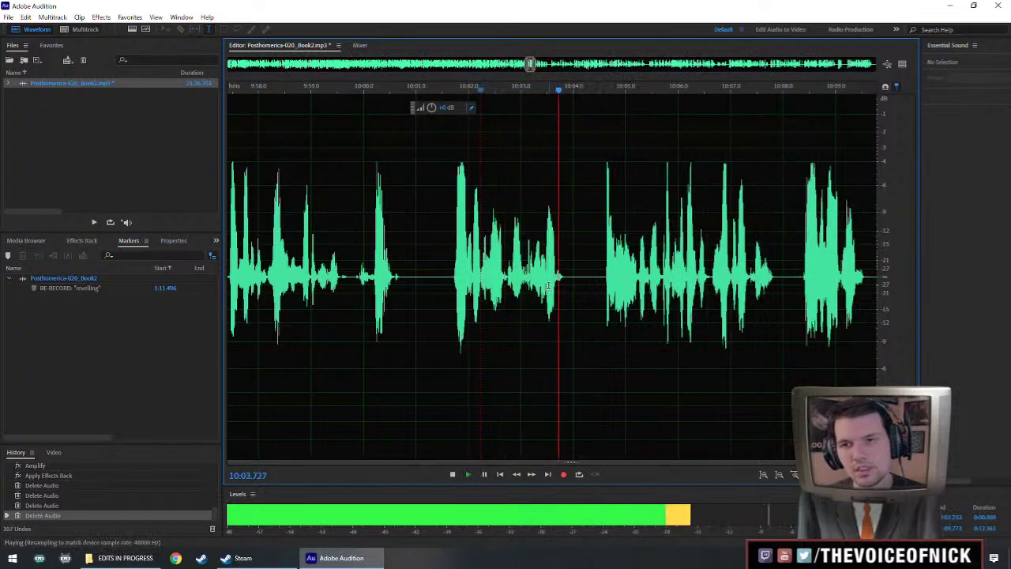
Raise the volume of the phrase from about 10:04.5 to 10:07.9 and apply the Effects Rack to it.
left_click_drag(734, 300, 667, 300)
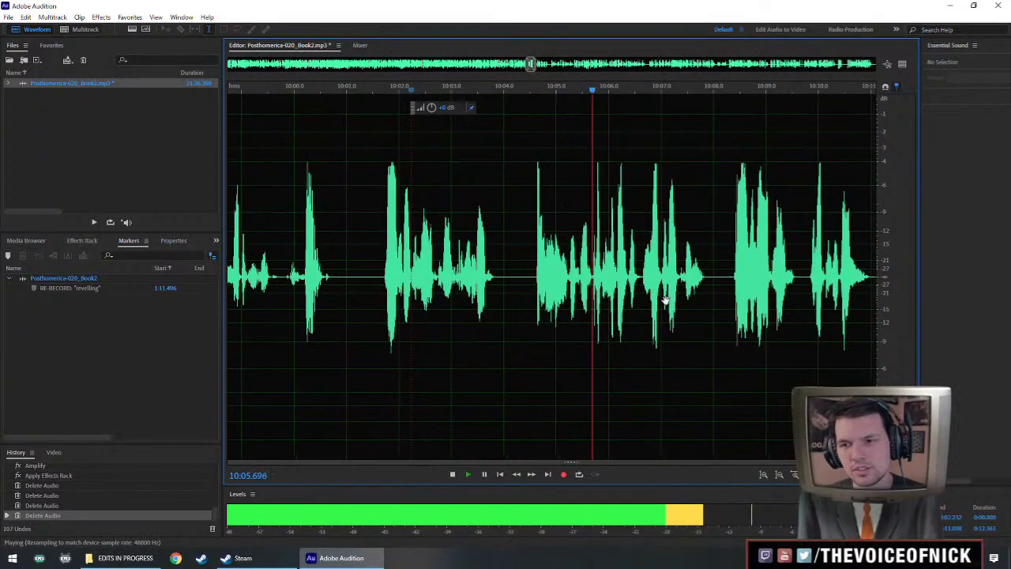
scroll(668, 300, "down", 3)
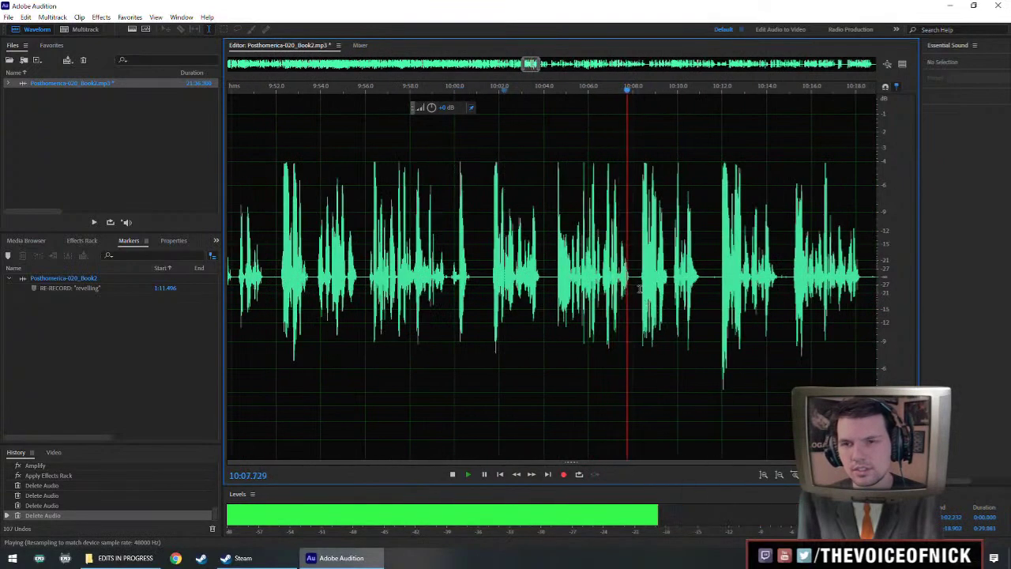
scroll(637, 286, "up", 2)
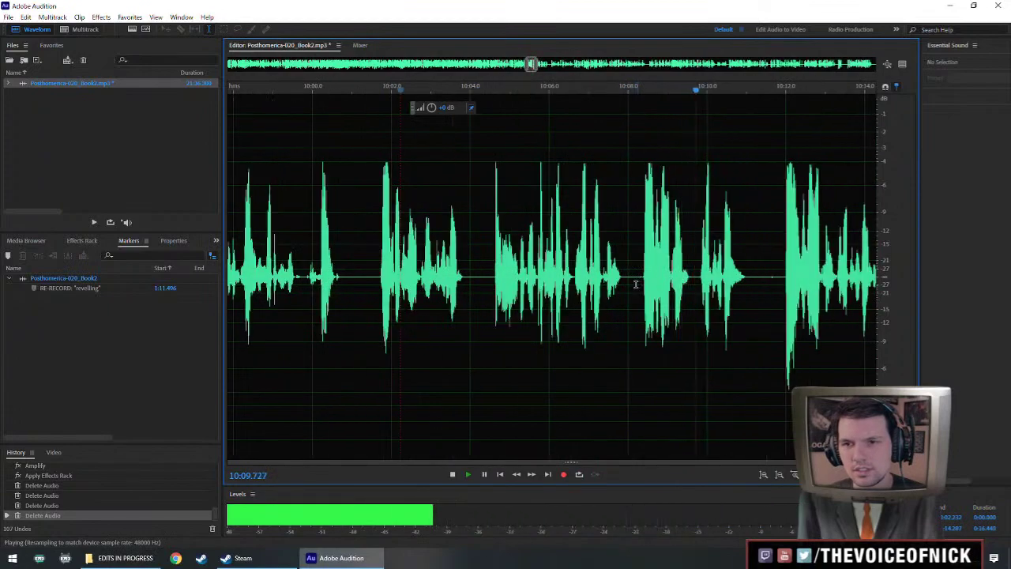
left_click_drag(625, 276, 490, 281)
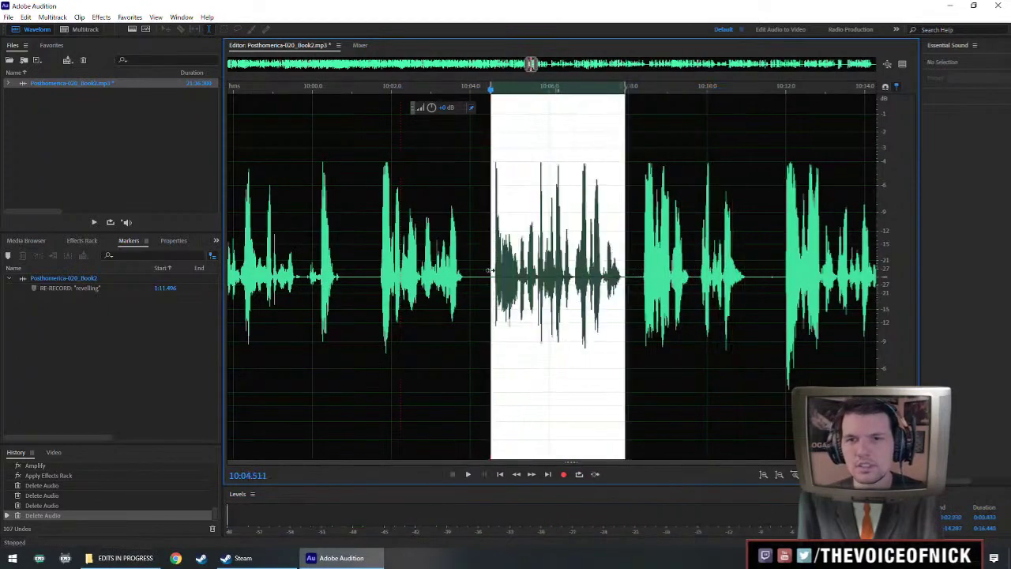
left_click_drag(432, 109, 436, 105)
left_click(414, 251)
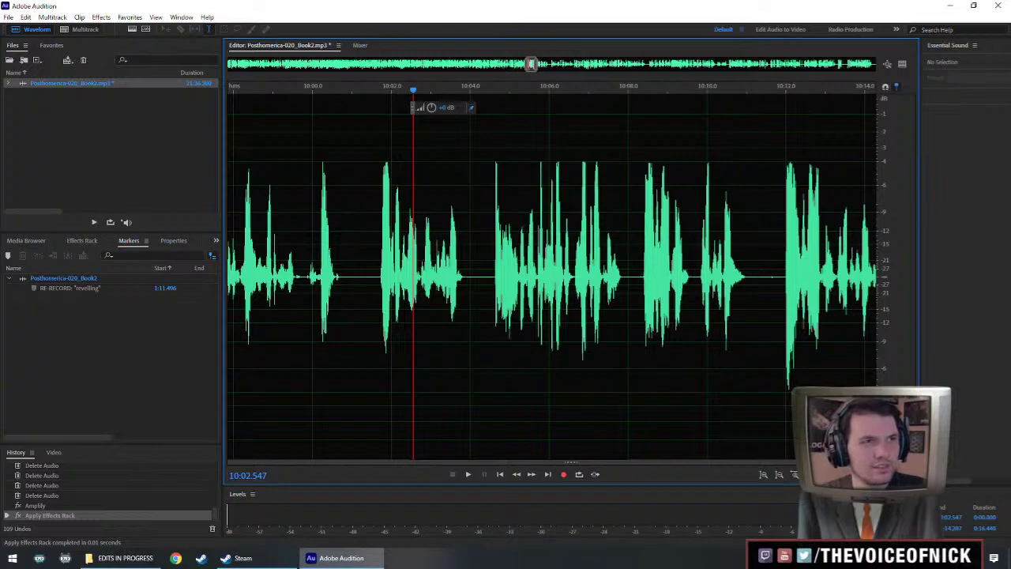
left_click(308, 260)
scroll(308, 260, "down", 2)
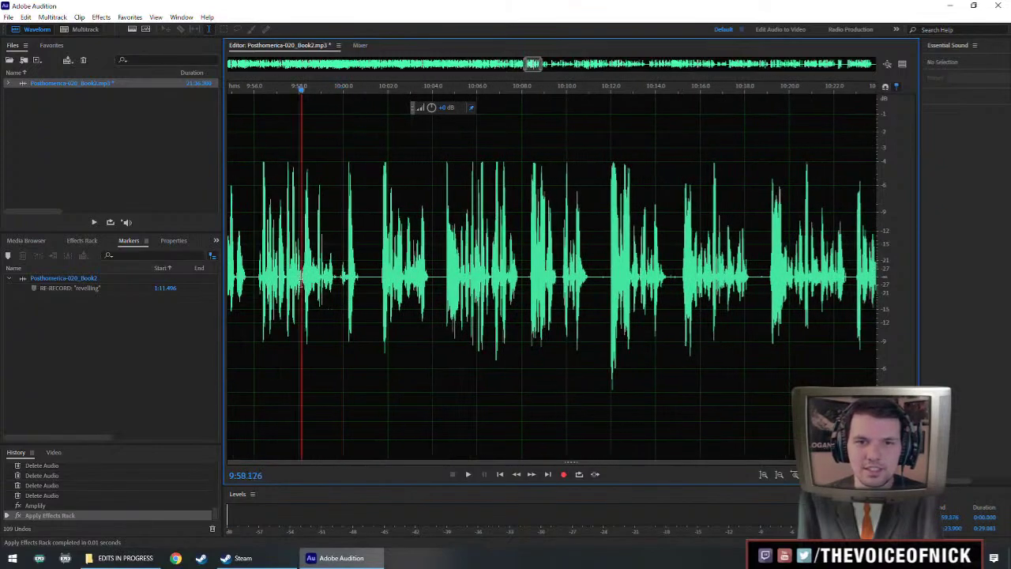
Save the recording and play the edited passage from about 9:58.
key("ctrl+s")
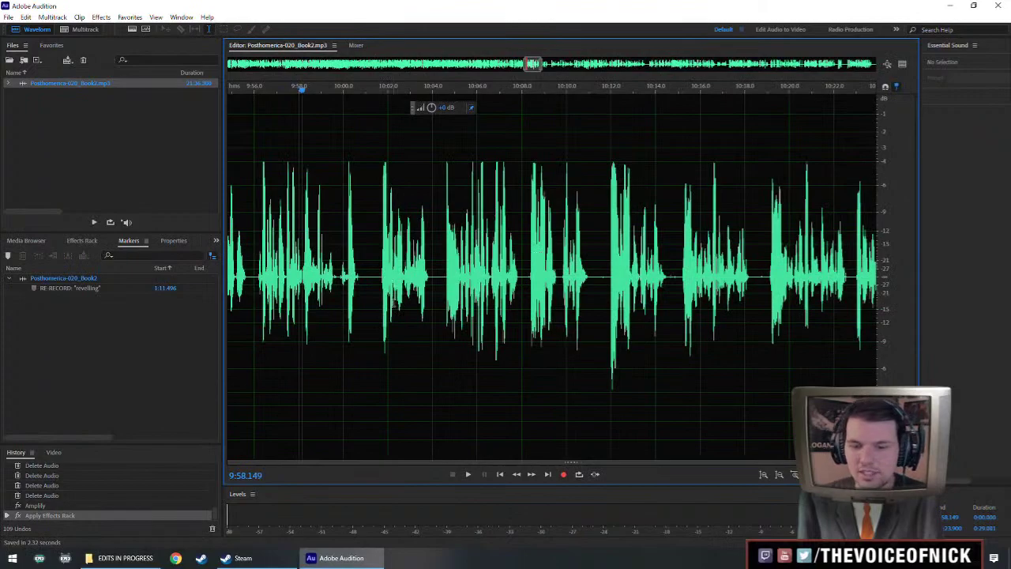
scroll(392, 303, "up", 1)
left_click_drag(611, 305, 505, 329)
scroll(488, 323, "up", 1)
scroll(515, 294, "down", 1)
left_click_drag(633, 294, 445, 301)
key("space")
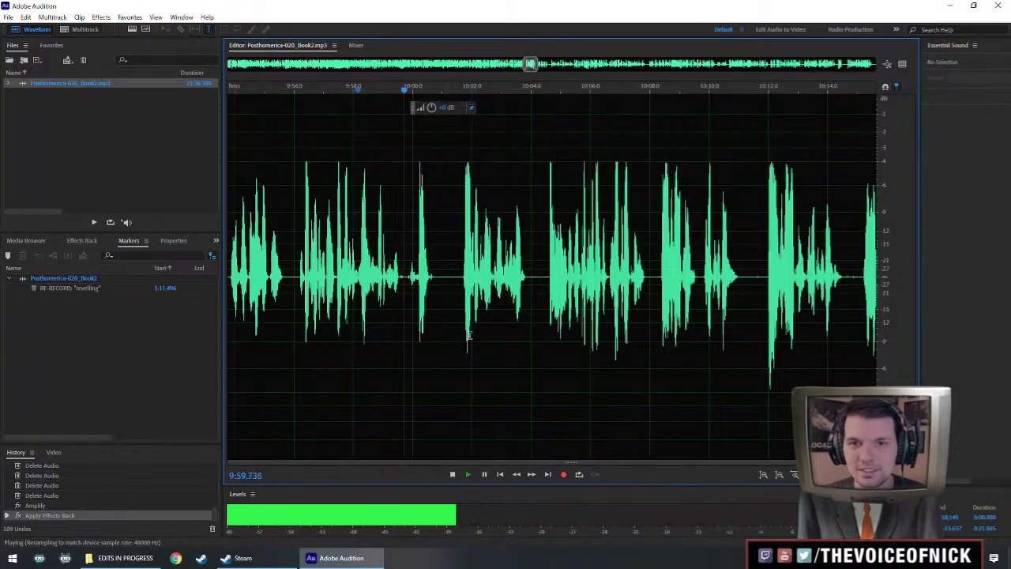
left_click_drag(469, 336, 444, 348)
left_click_drag(525, 305, 514, 307)
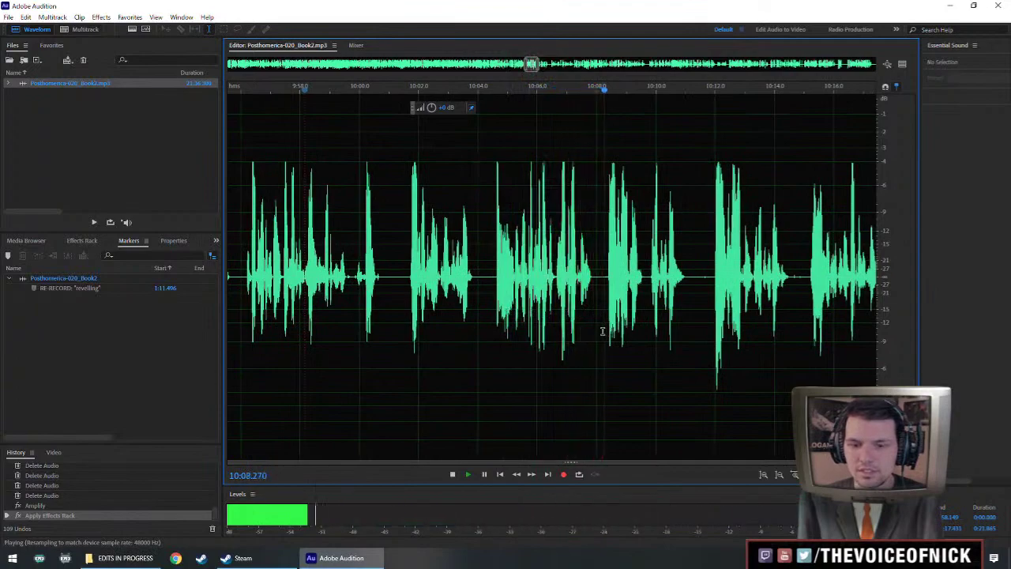
Listen to the phrases and pauses between about 10:08 and 10:15, replaying from the phrase at about 10:08.4.
scroll(609, 314, "up", 2)
left_click_drag(632, 314, 567, 305)
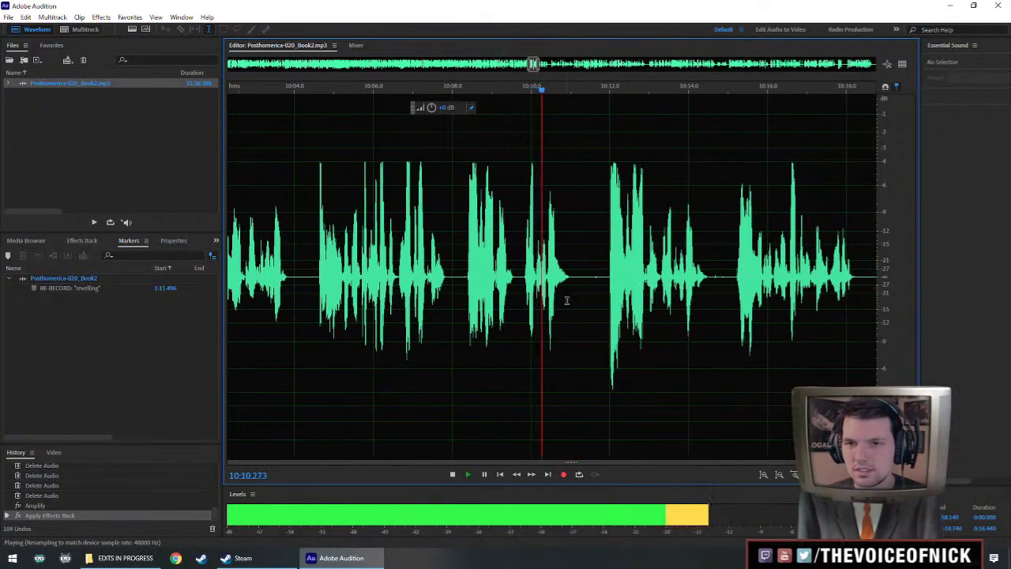
left_click(605, 296)
scroll(527, 279, "up", 1)
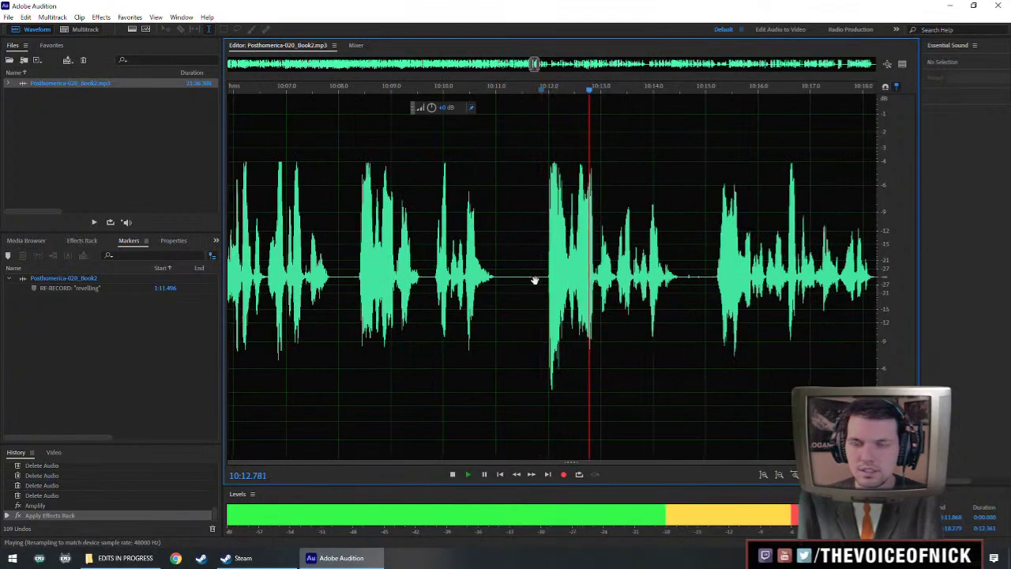
scroll(536, 281, "down", 4)
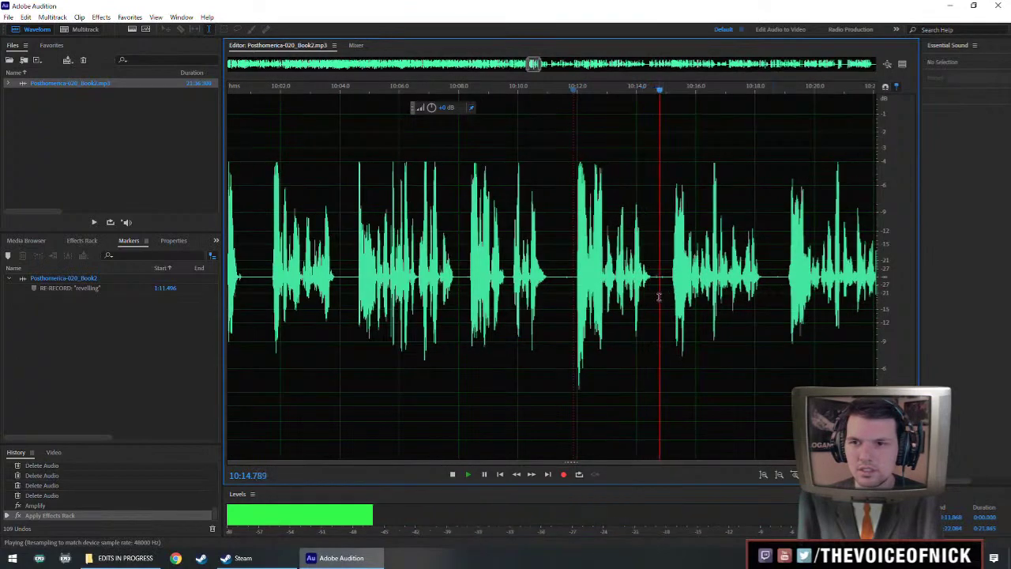
left_click(474, 297)
scroll(553, 284, "up", 3)
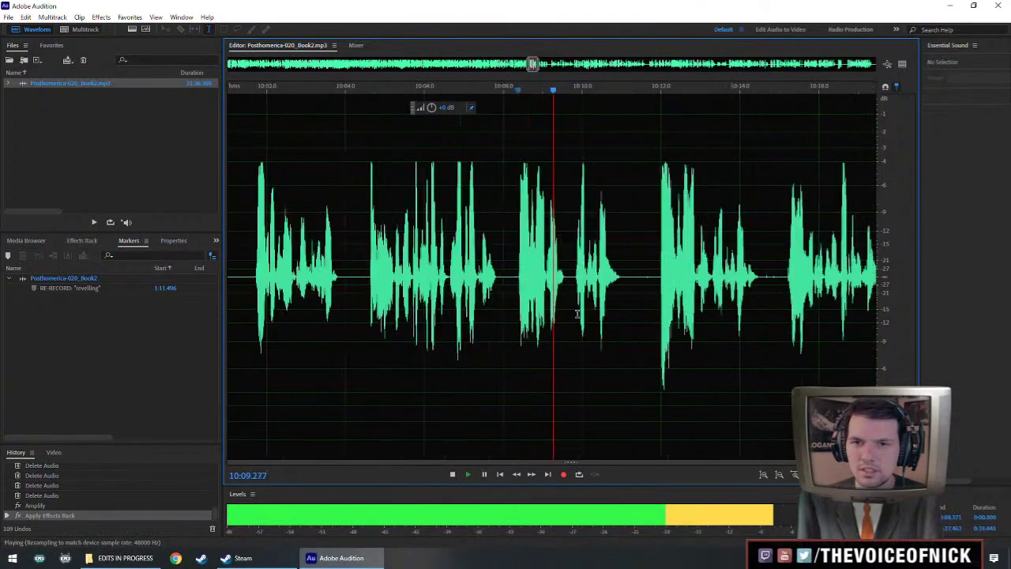
Delete about 0.07 s of the short pause at about 10:09.6 and replay from the phrase before it.
key("space")
key("Delete")
left_click(474, 271)
key("space")
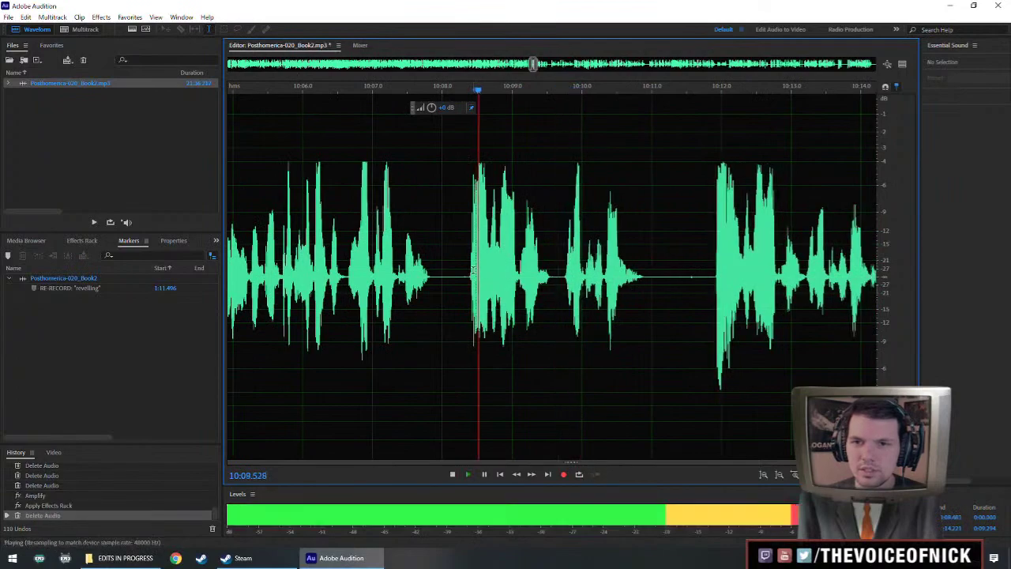
Trim a further sliver of silence at about 10:09.6 and play the transition from about 10:08.2.
key("space")
left_click_drag(547, 268, 559, 268)
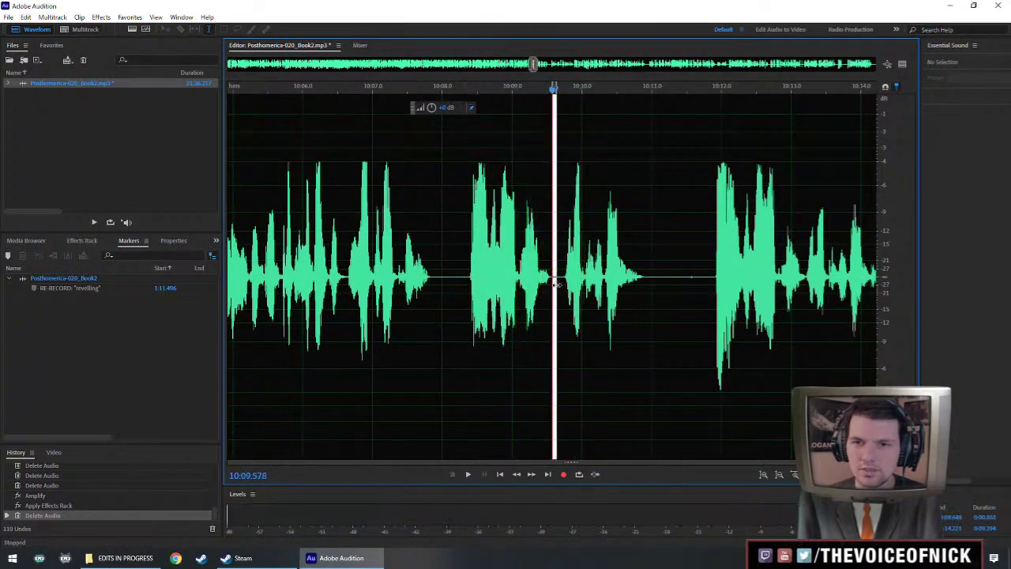
key("Delete")
left_click(455, 254)
key("space")
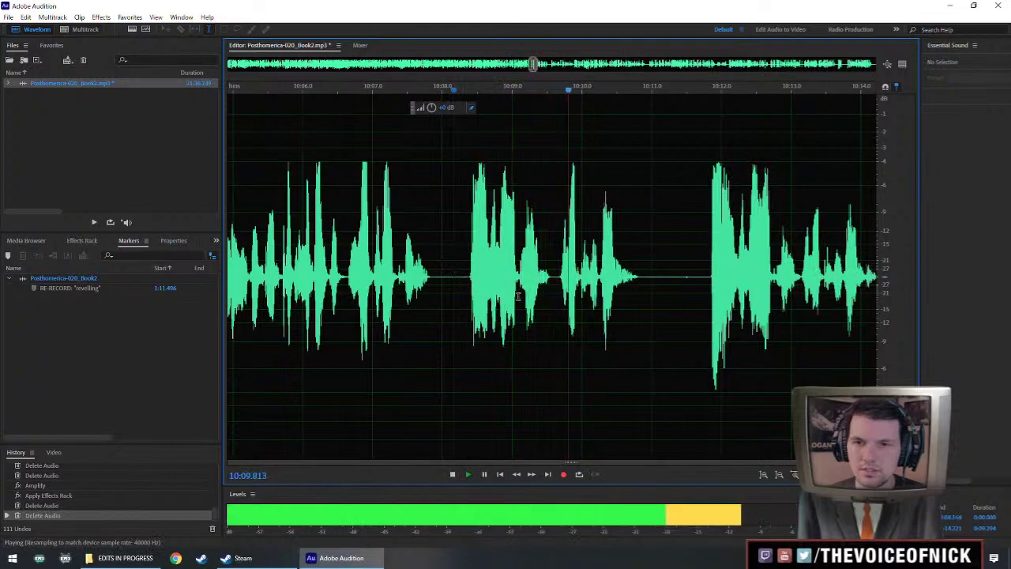
Cut one more sliver from the pause at about 10:09.6 and replay the passage from about 10:06.7 and 10:04.7.
key("space")
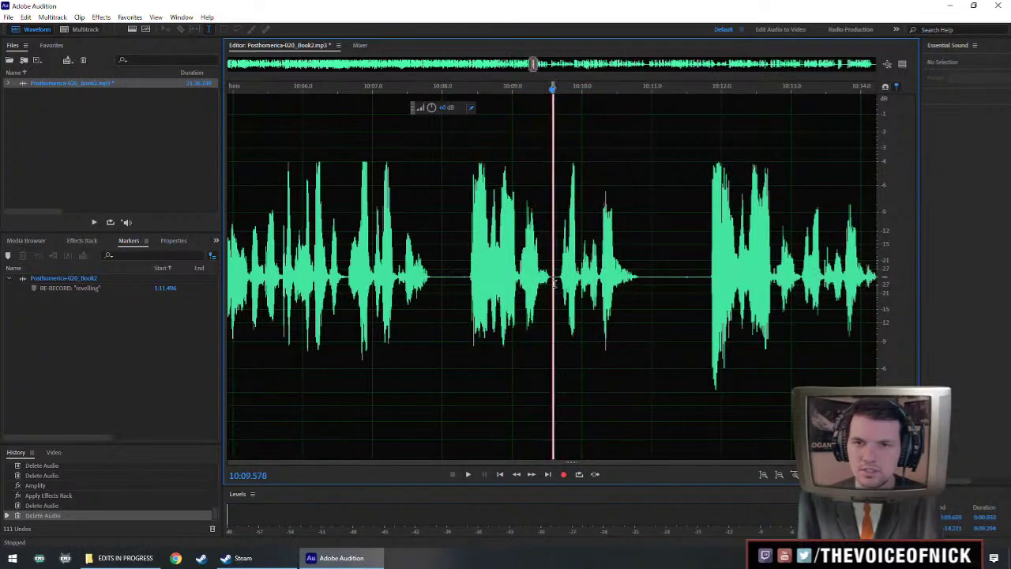
key("Delete")
left_click(354, 253)
key("space")
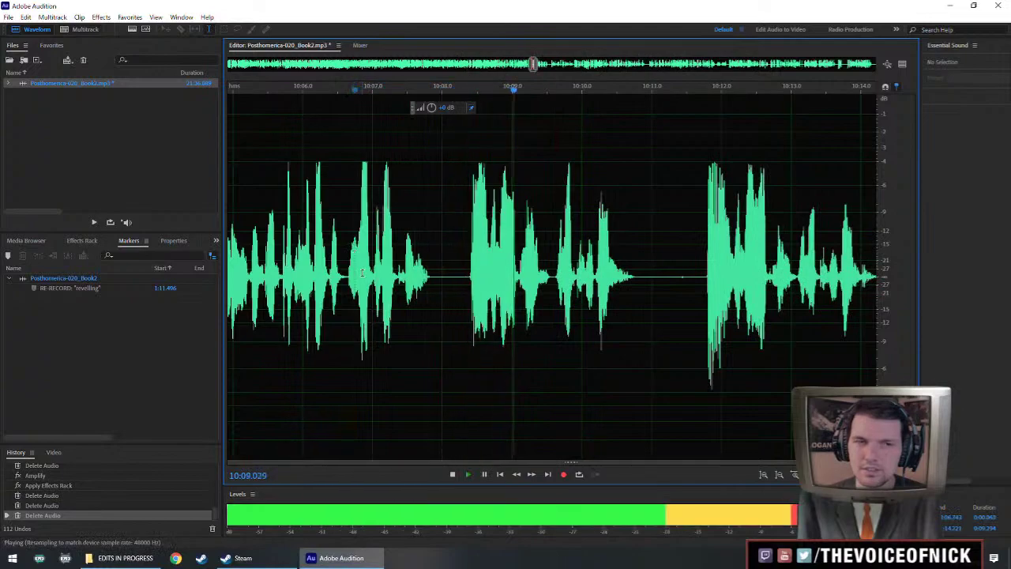
scroll(362, 272, "down", 1)
scroll(435, 322, "down", 1)
left_click(329, 269)
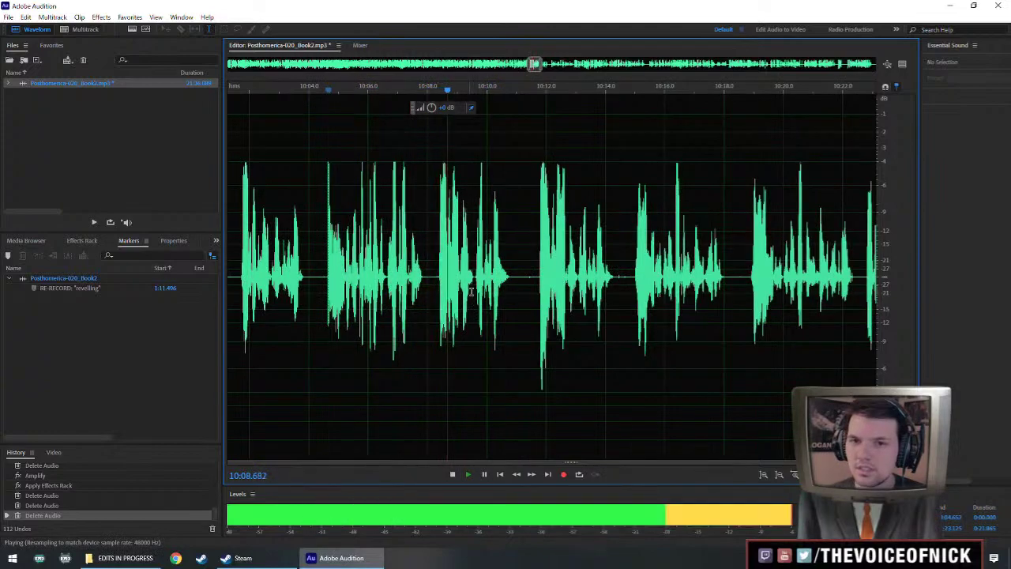
Delete the roughly 3.5 s take that starts after the pause at about 10:11 and play on from about 10:15.5.
scroll(512, 301, "up", 4)
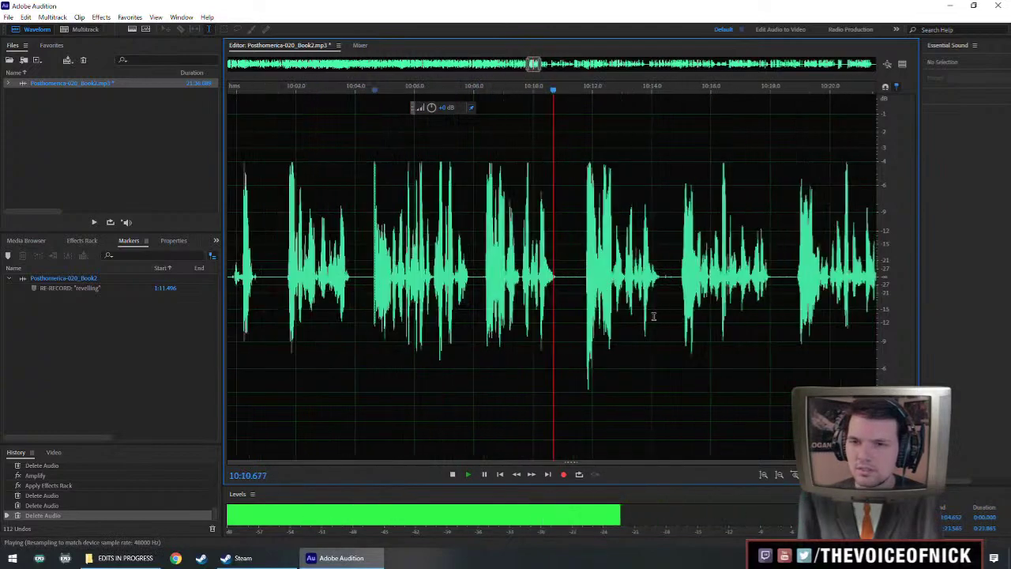
left_click(715, 282)
key("space")
mouse_move(552, 286)
left_mouse_down()
mouse_move(695, 286)
mouse_move(642, 300)
mouse_move(543, 293)
left_mouse_up()
key("Delete")
scroll(692, 287, "down", 1)
left_click(604, 287)
key("space")
scroll(620, 292, "down", 2)
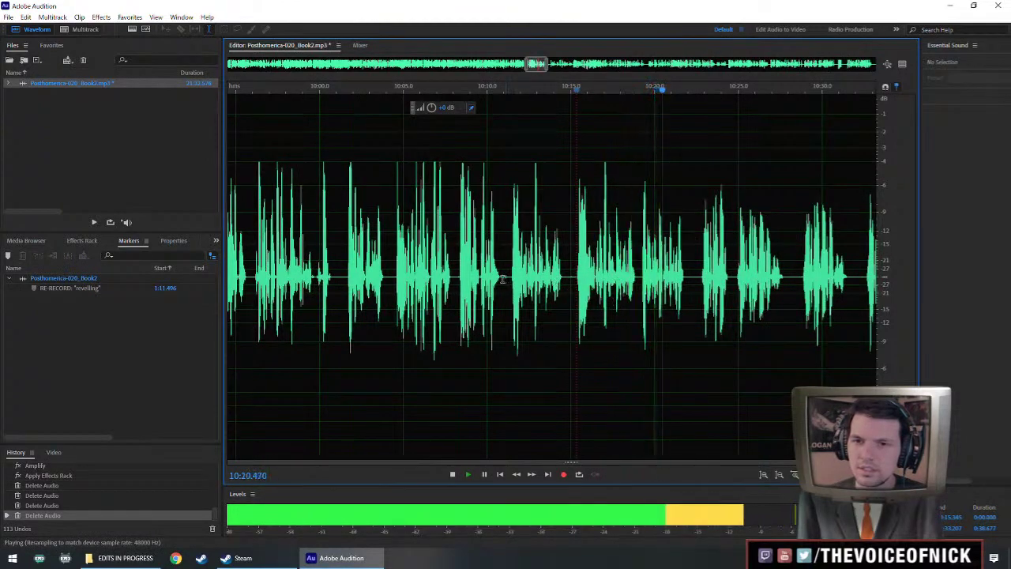
Delete the phrase from about 10:10.8 to 10:14.5 and play the join from about 10:09.
key("space")
left_click_drag(506, 282, 563, 307)
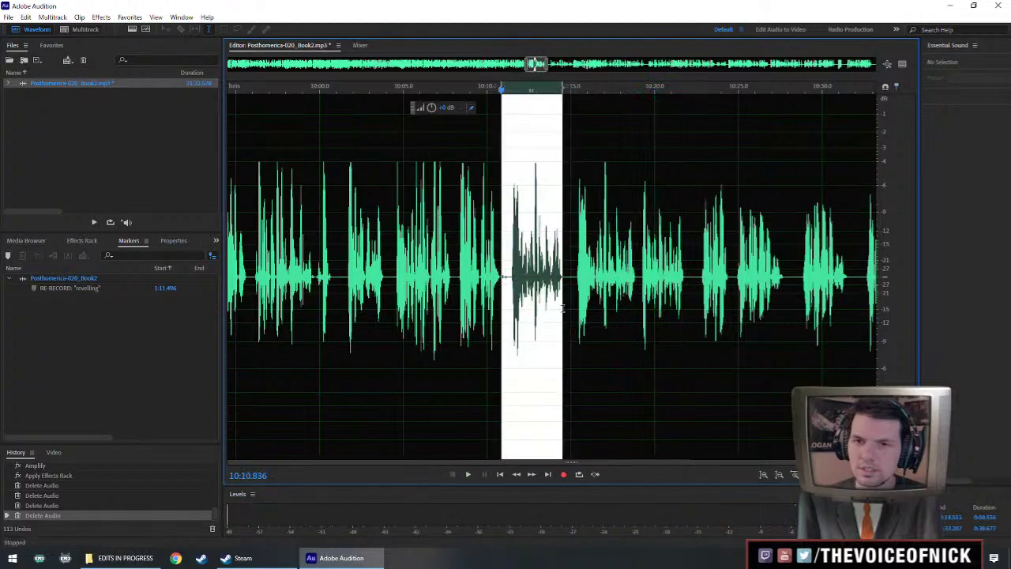
key("Delete")
key("space")
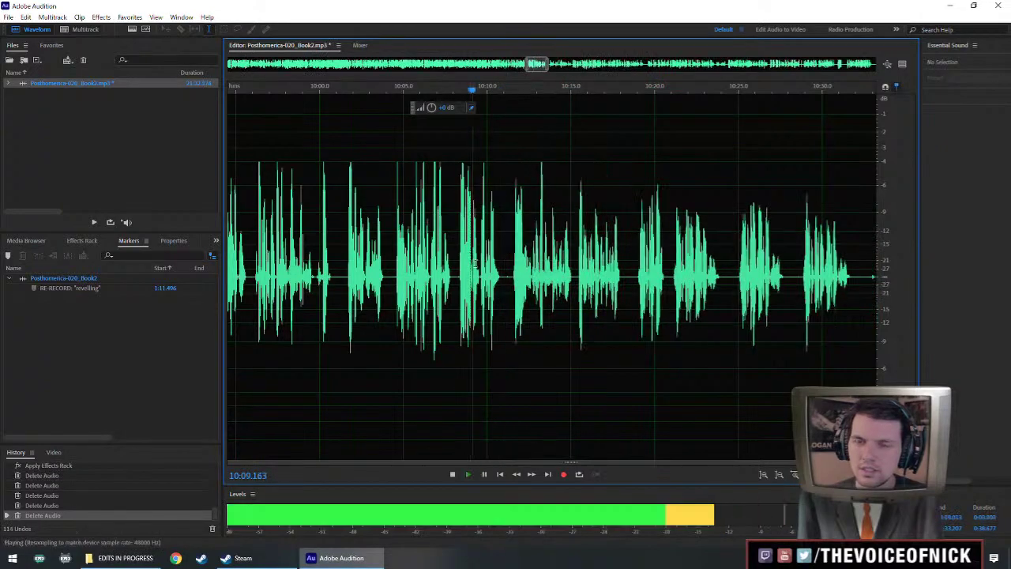
Delete about 0.2 s of the pause at about 10:11.1 and replay from about 10:09.4.
scroll(601, 305, "up", 4)
left_click_drag(600, 304, 557, 302)
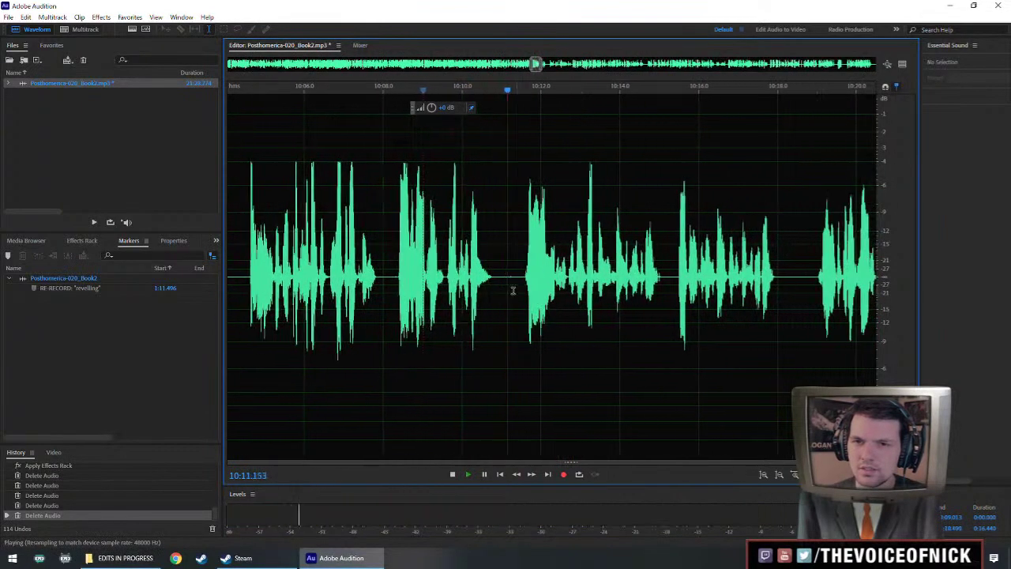
key("space")
left_click_drag(506, 282, 514, 282)
key("Delete")
left_click(435, 248)
key("space")
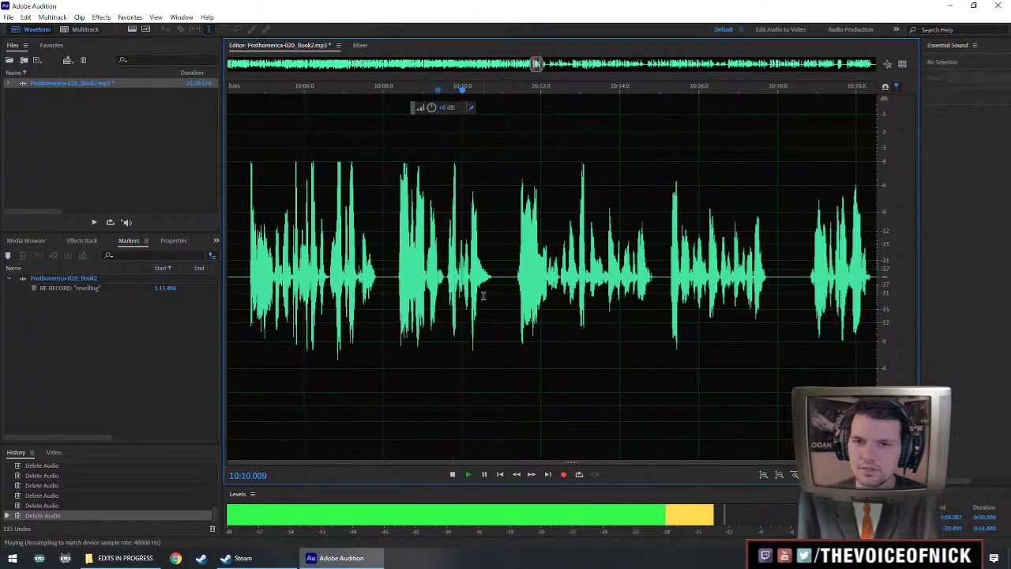
Delete about 0.08 s more of the pause at about 10:11.06 and play it from about 10:08.7.
key("space")
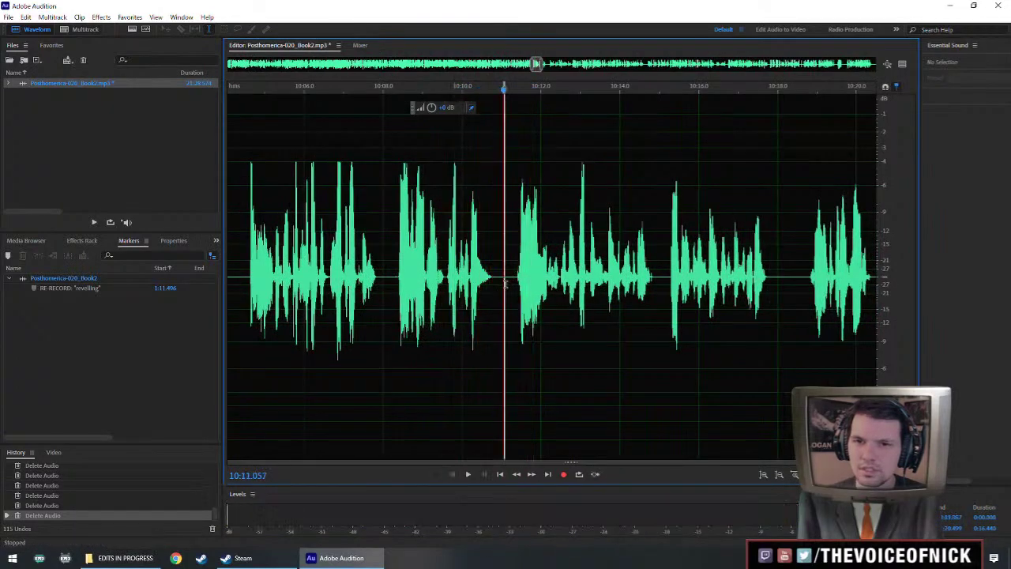
key("Delete")
key("space")
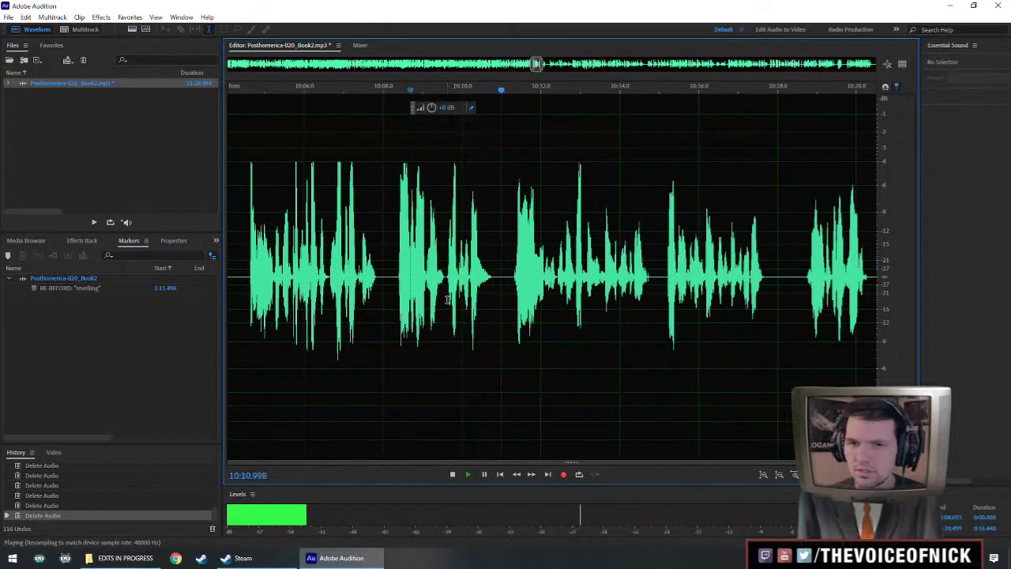
Raise the volume of the quieter passage from about 10:11.2 to 11:23 and apply the Effects Rack to it.
scroll(447, 299, "down", 2)
scroll(601, 274, "right", 1)
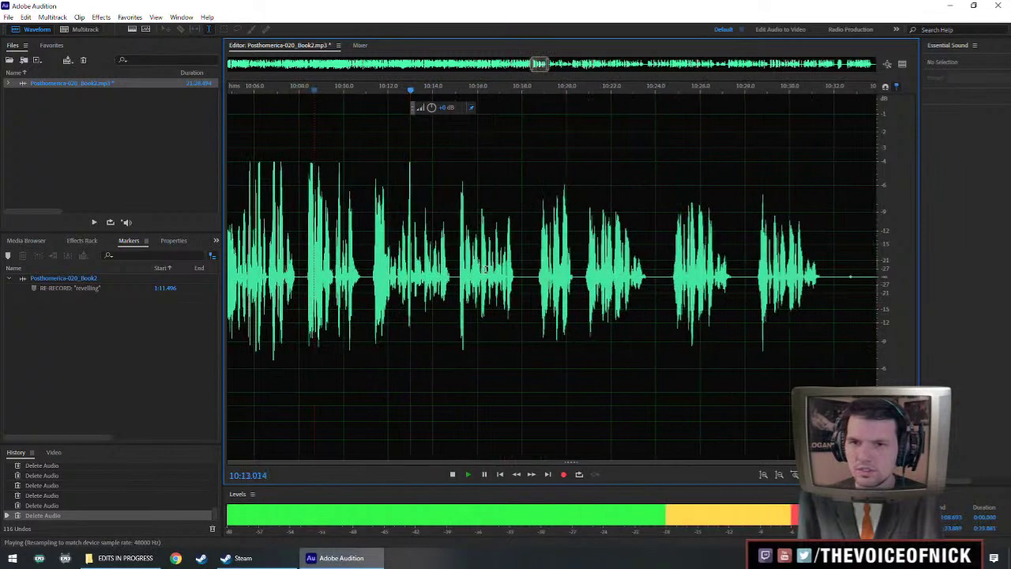
key("space")
left_click_drag(369, 286, 819, 288)
scroll(794, 287, "down", 2)
scroll(711, 288, "right", 2)
scroll(607, 289, "down", 1)
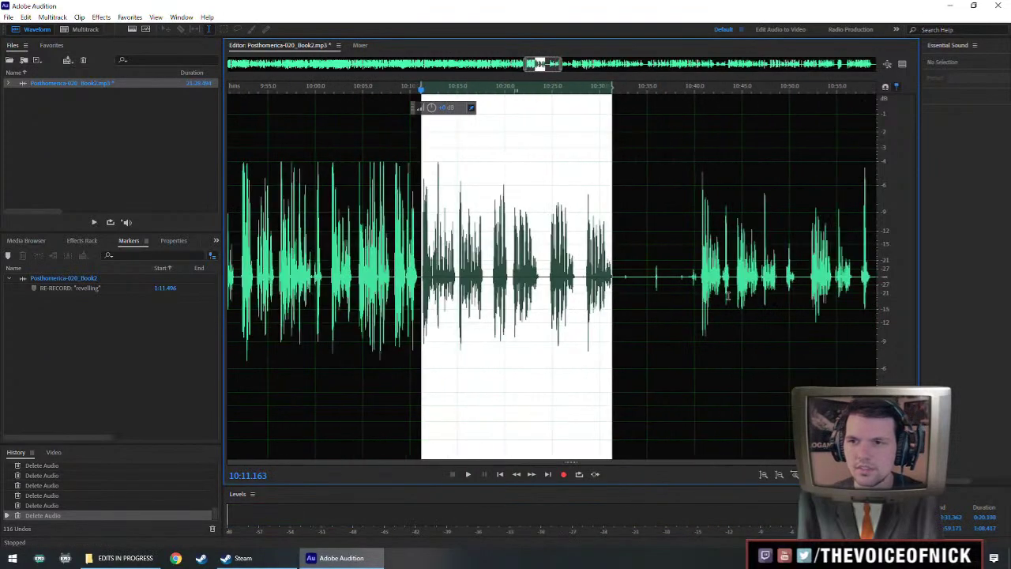
scroll(727, 294, "down", 2)
scroll(677, 332, "right", 3)
left_click_drag(498, 351, 778, 341)
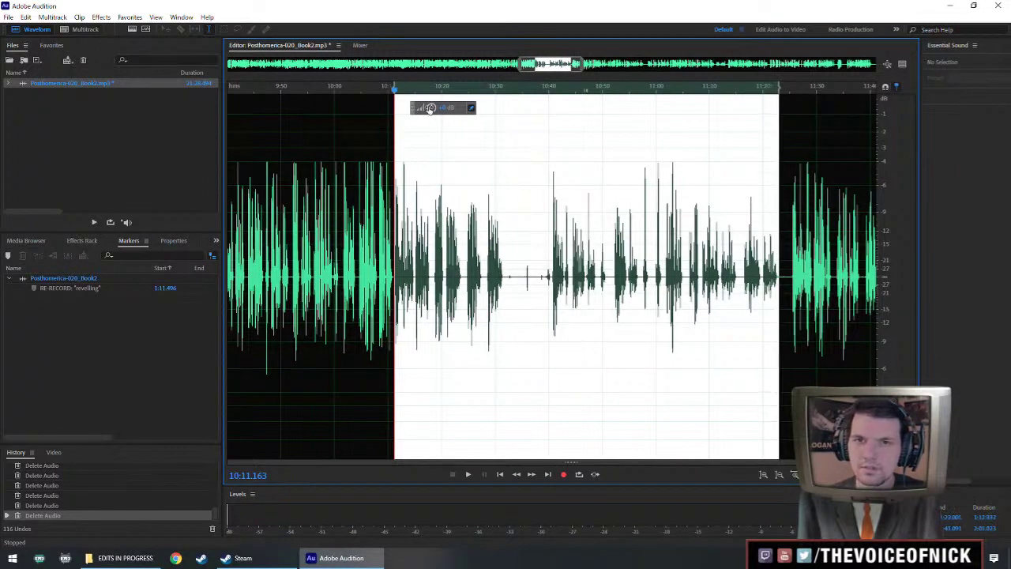
left_click_drag(430, 109, 438, 106)
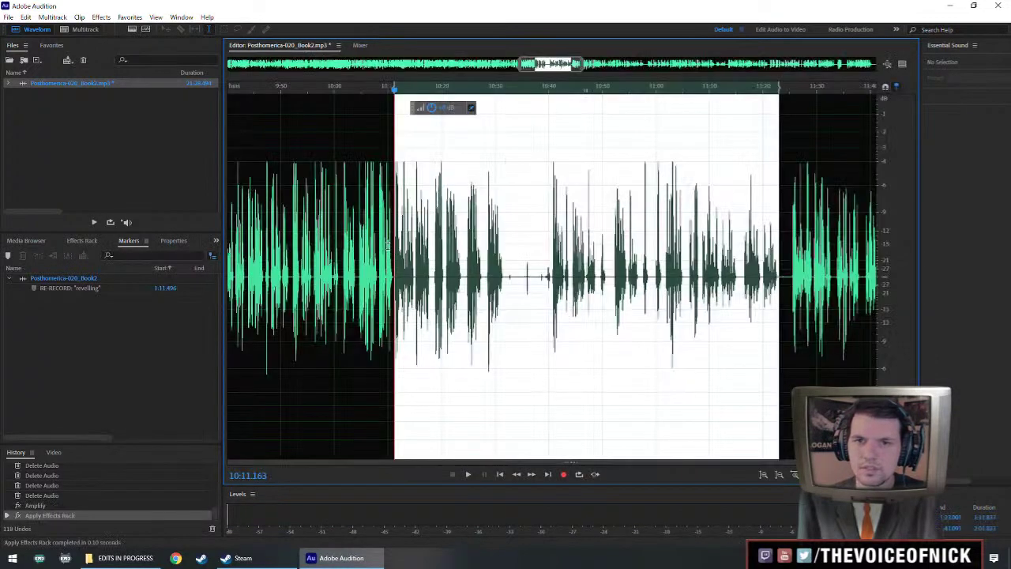
Play the amplified passage from about 10:10, delete about 0.07 s of the pause at 10:14.9, and replay the transition.
left_click(388, 265)
key("space")
scroll(390, 263, "up", 3)
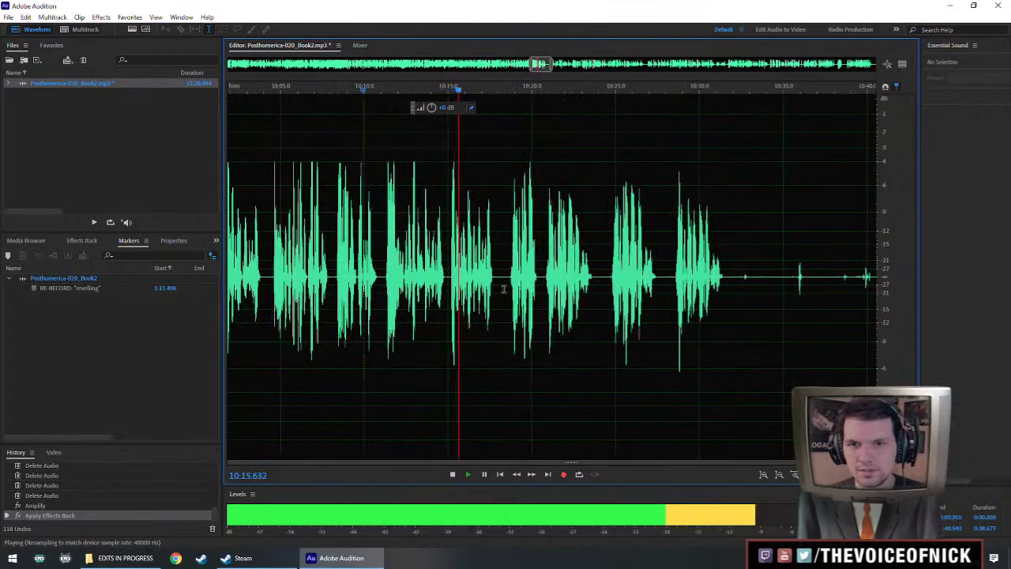
scroll(554, 279, "up", 2)
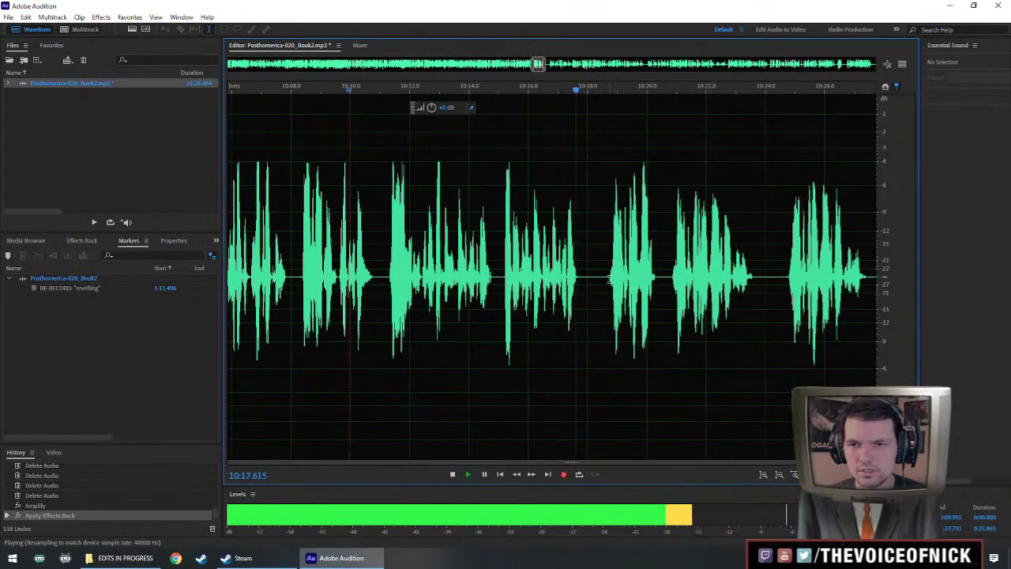
key("space")
left_click_drag(496, 281, 498, 281)
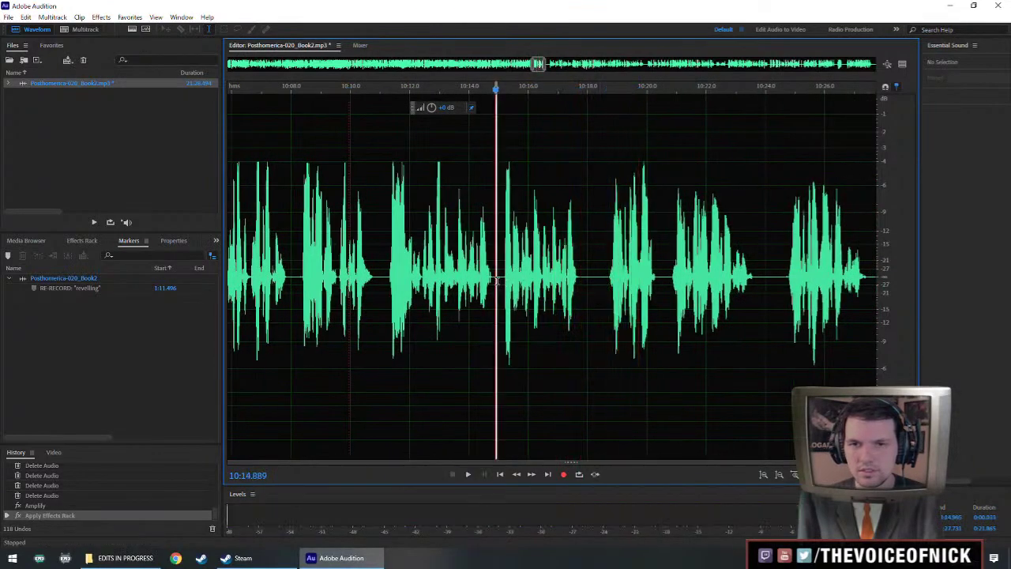
key("Delete")
left_click(435, 293)
key("space")
scroll(576, 308, "up", 1)
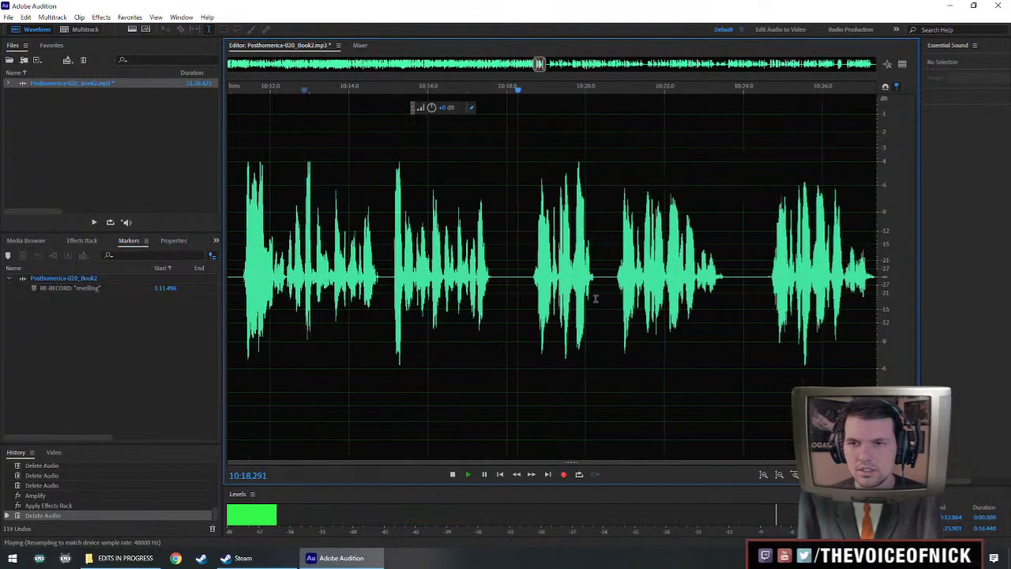
Listen to the phrases from about 10:18 to 10:31 and compare the one at 10:28.5 with the take at 10:40.5.
scroll(673, 309, "down", 2)
scroll(603, 305, "down", 1)
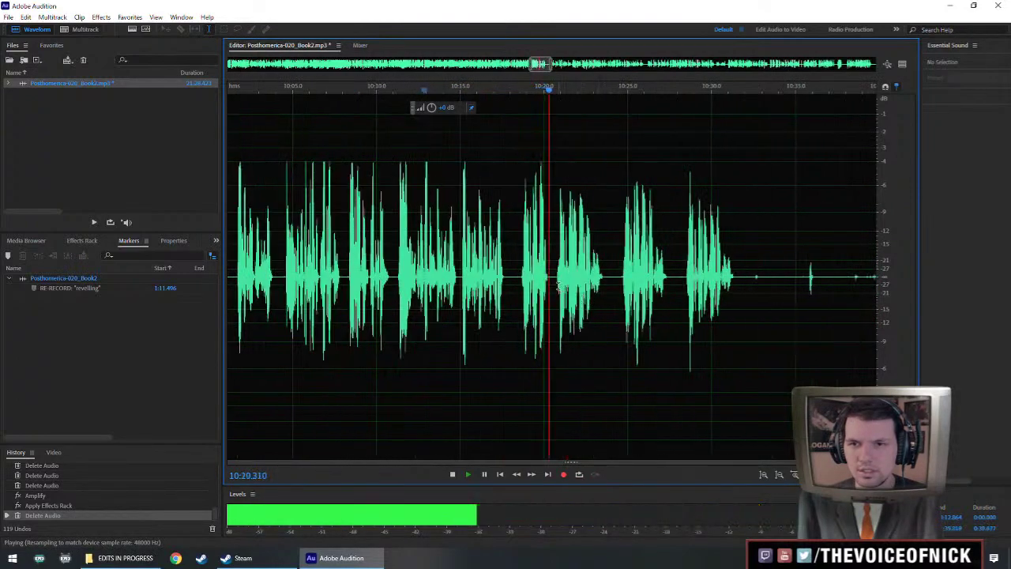
scroll(605, 298, "down", 1)
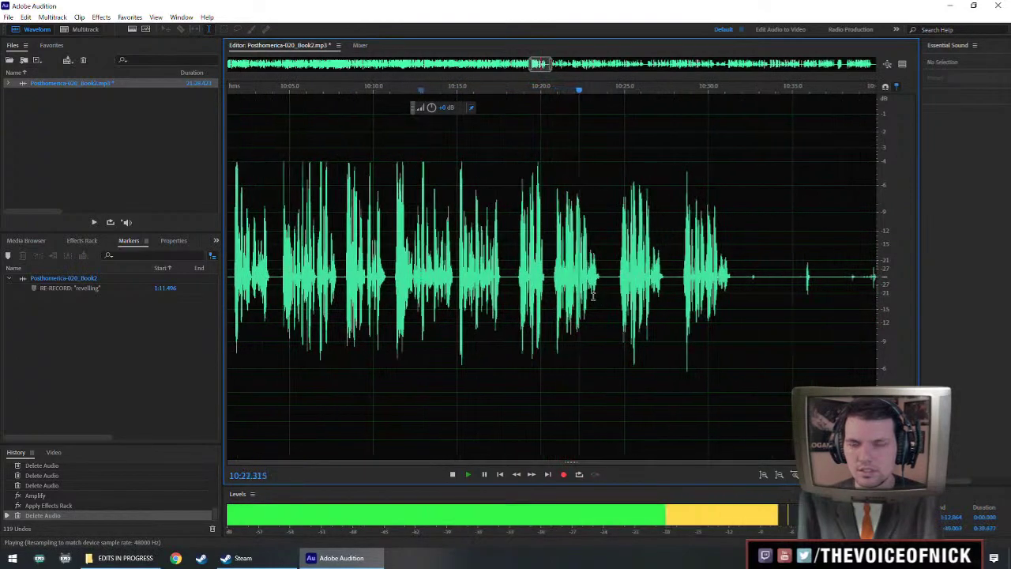
scroll(663, 295, "down", 1)
scroll(632, 289, "right", 1)
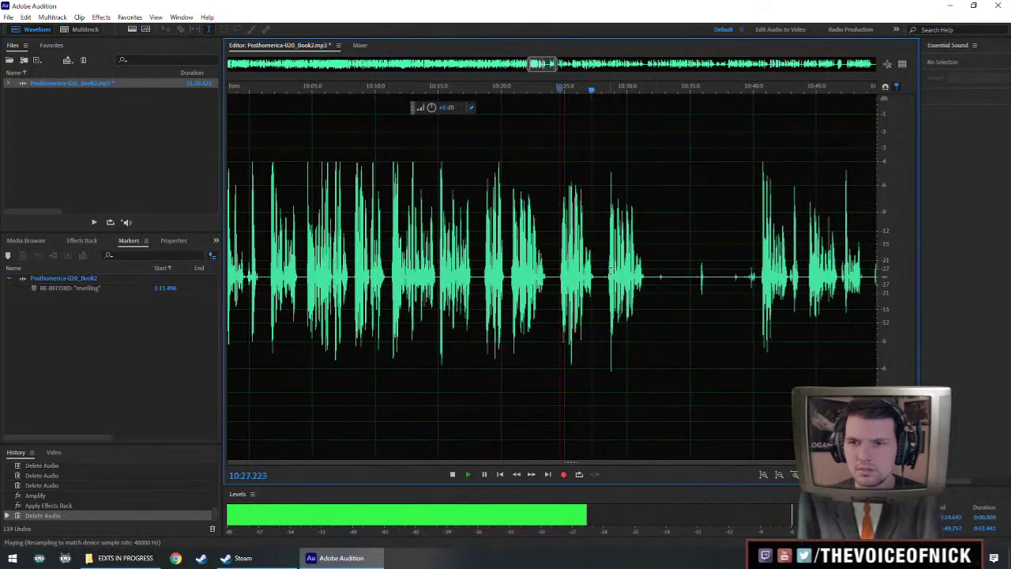
left_click(608, 276)
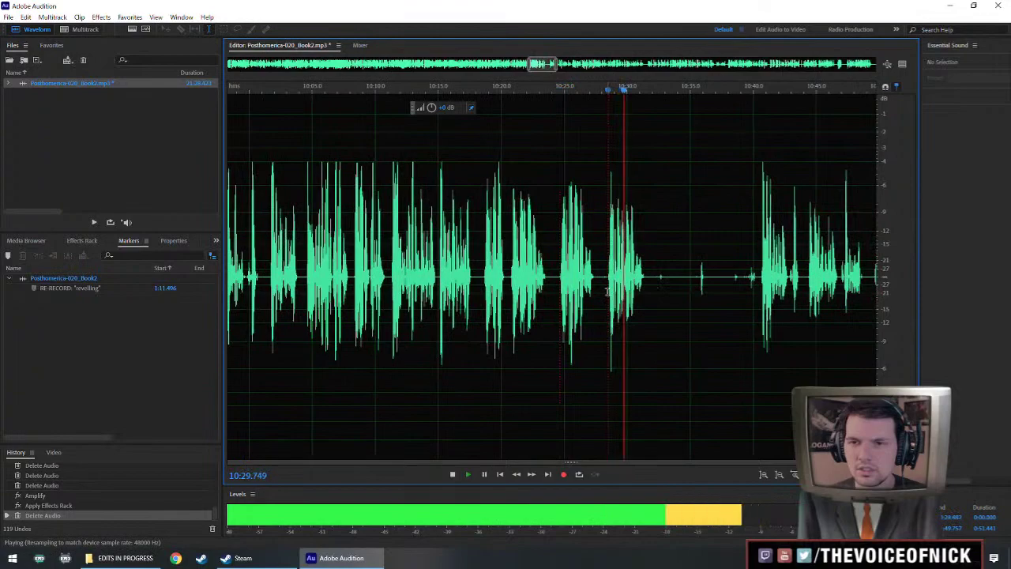
left_click(762, 293)
scroll(711, 289, "right", 1)
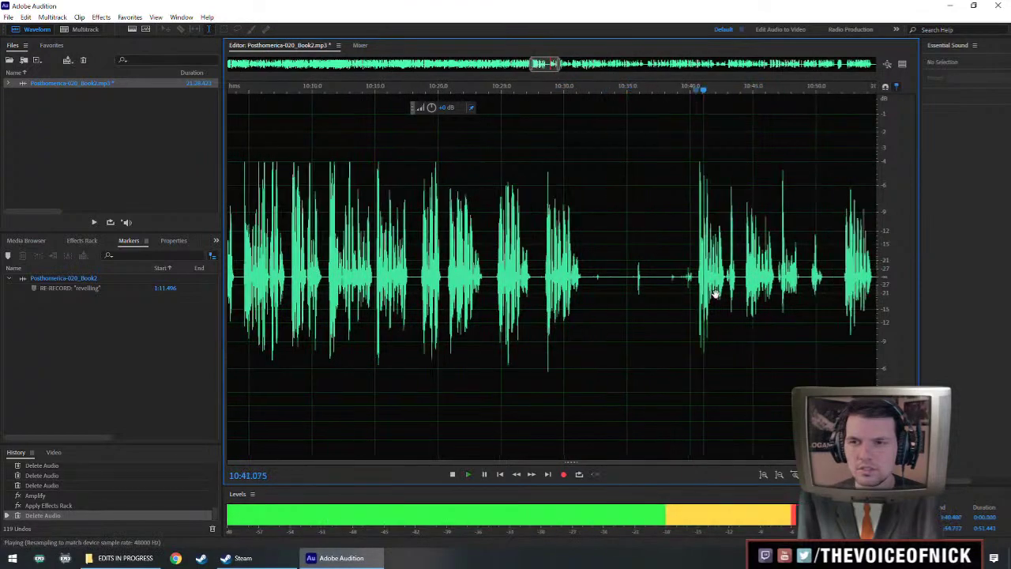
left_click(546, 283)
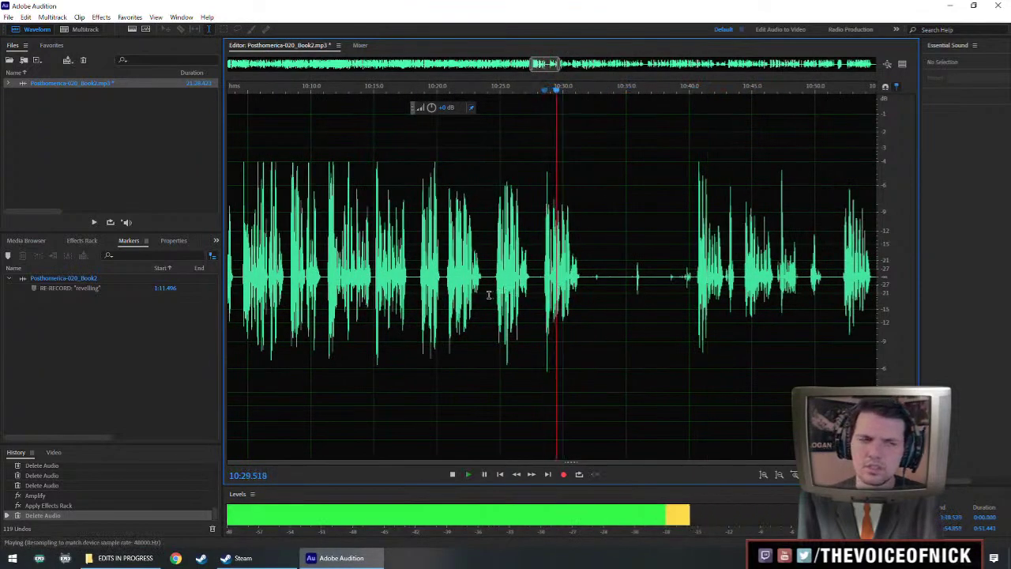
Replay the phrases between about 10:18 and 10:31 one by one to compare the repeated takes.
key("space")
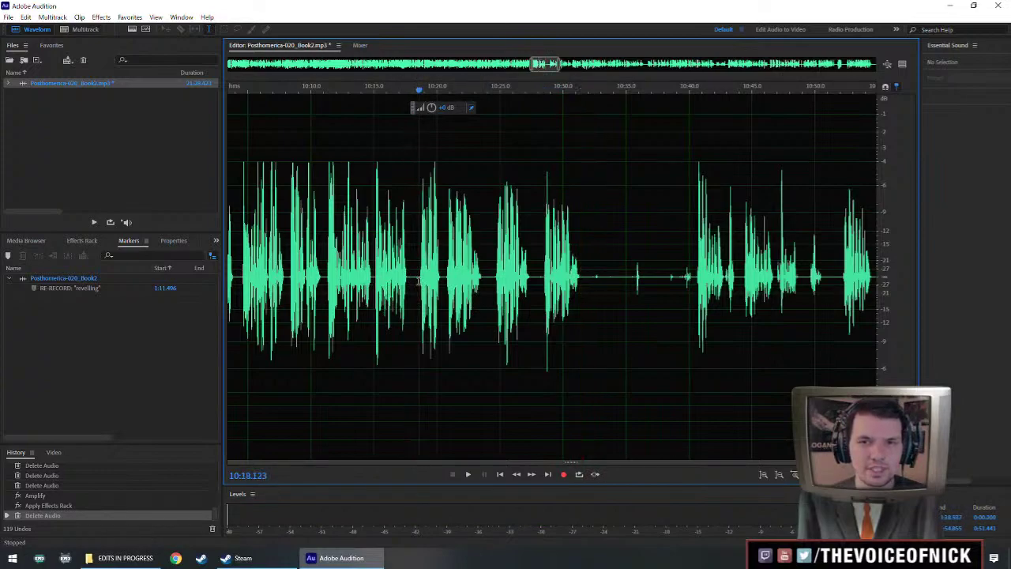
left_click_drag(416, 278, 438, 286)
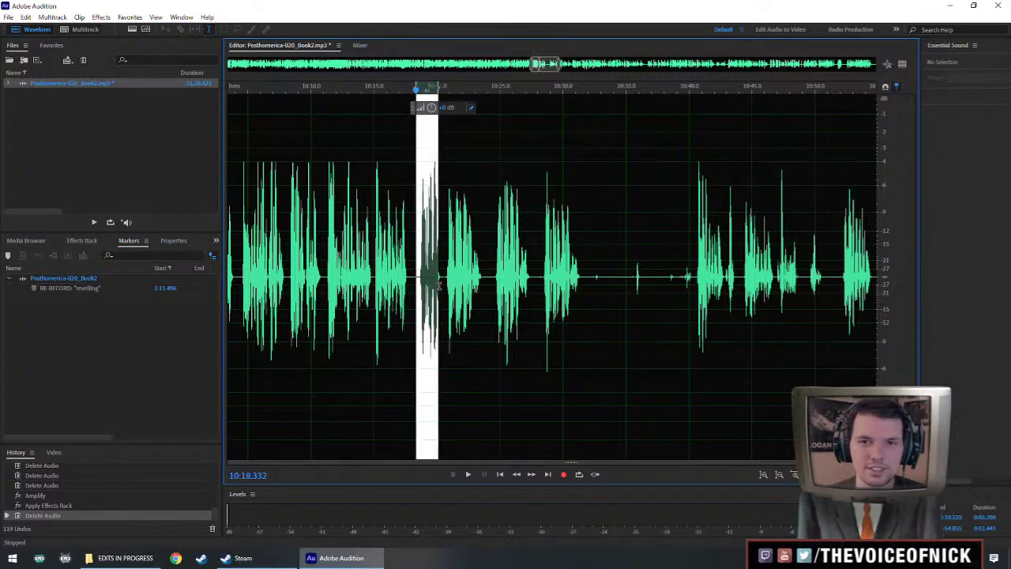
left_click(448, 286)
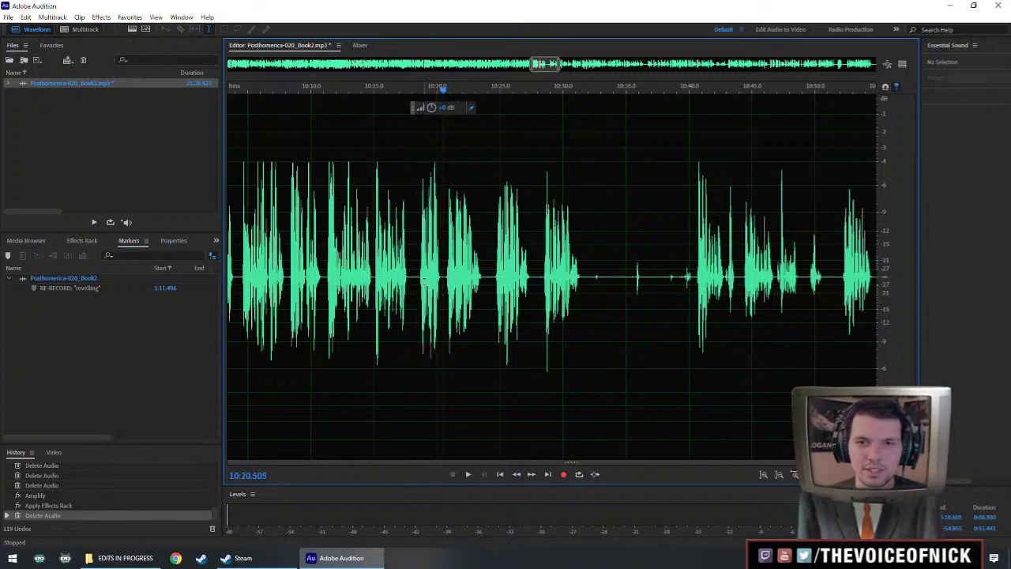
scroll(426, 315, "up", 5)
key("space")
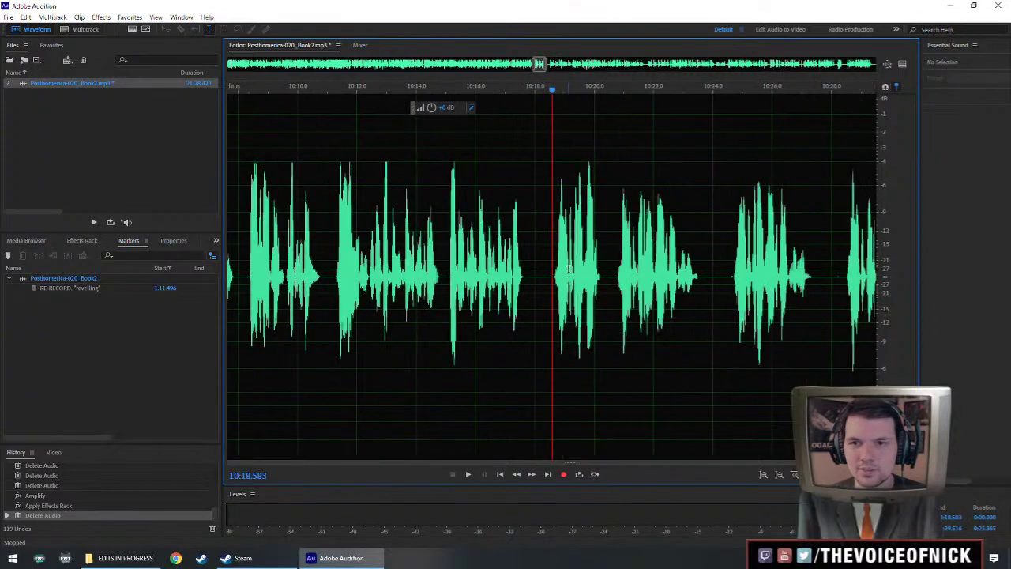
key("space")
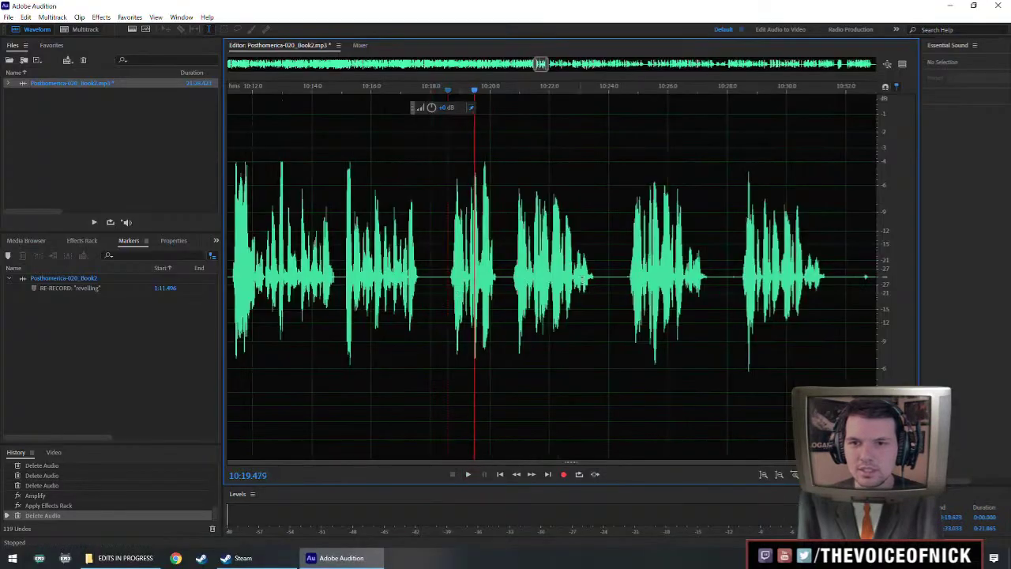
key("space")
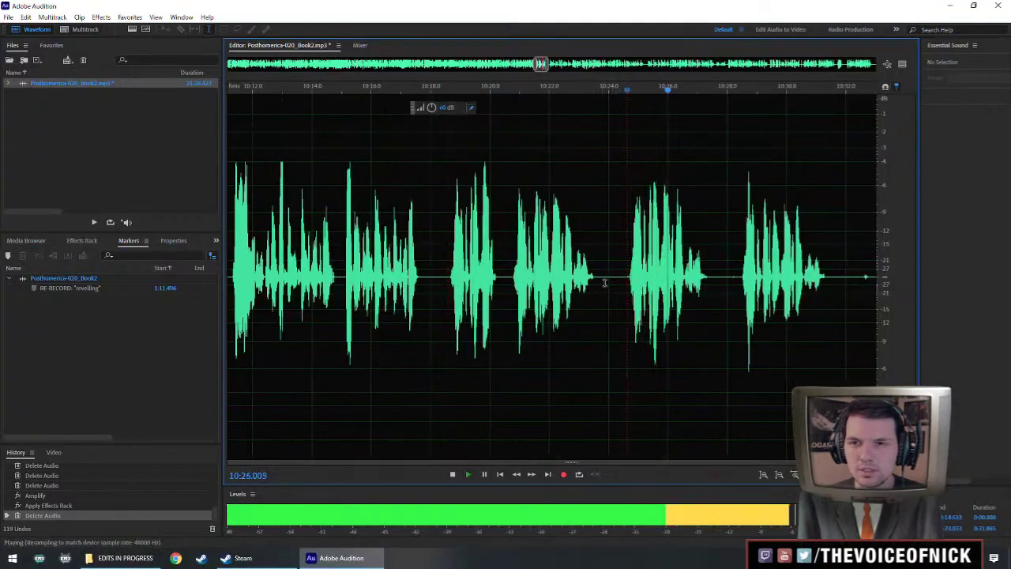
left_click(512, 287)
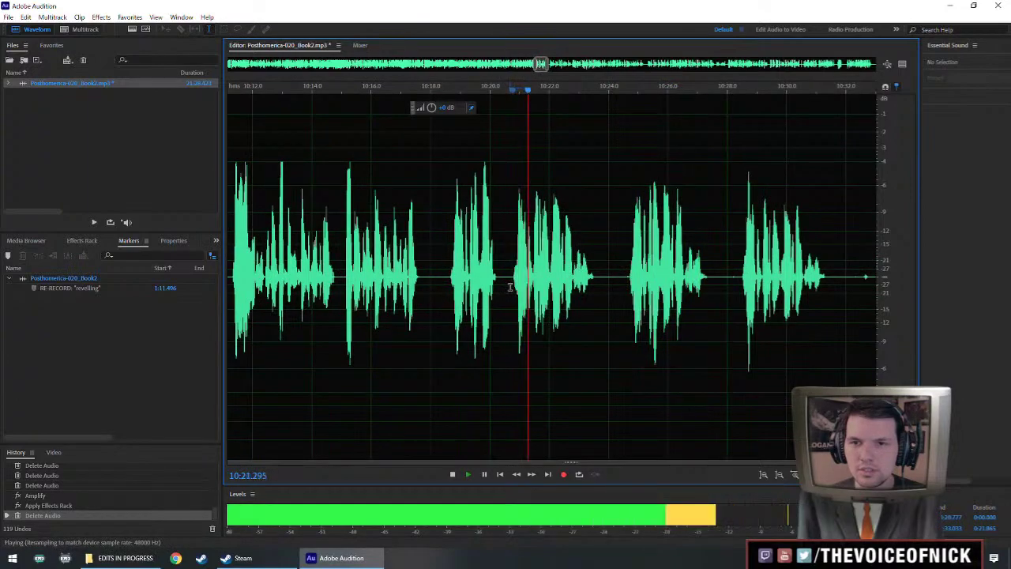
left_click(455, 286)
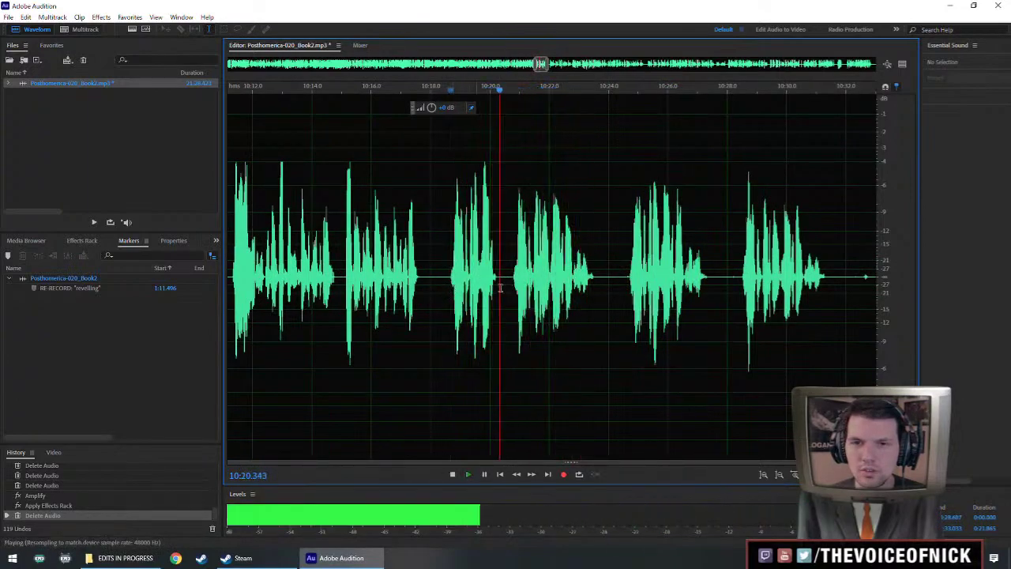
key("space")
key("space")
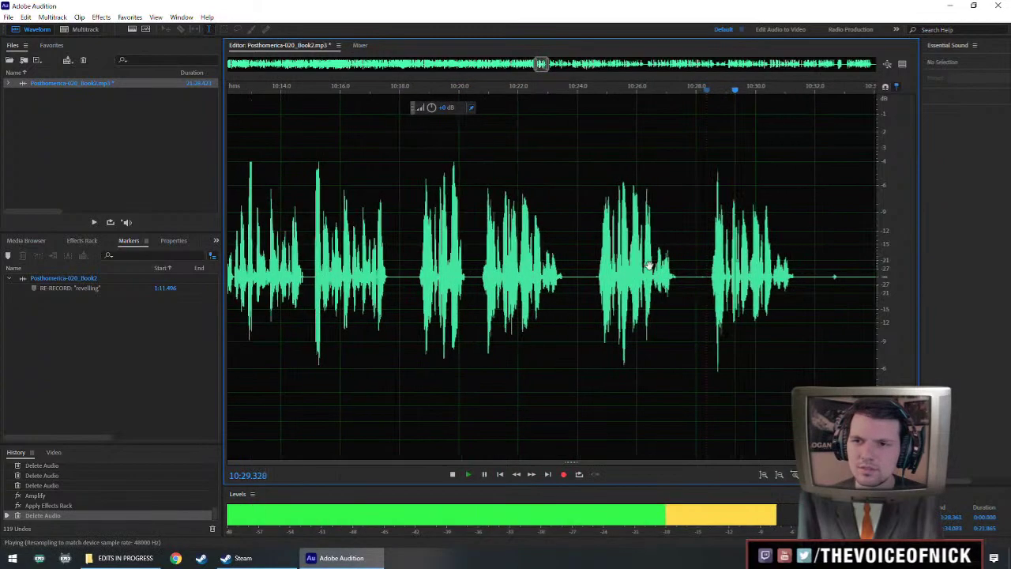
left_click(481, 282)
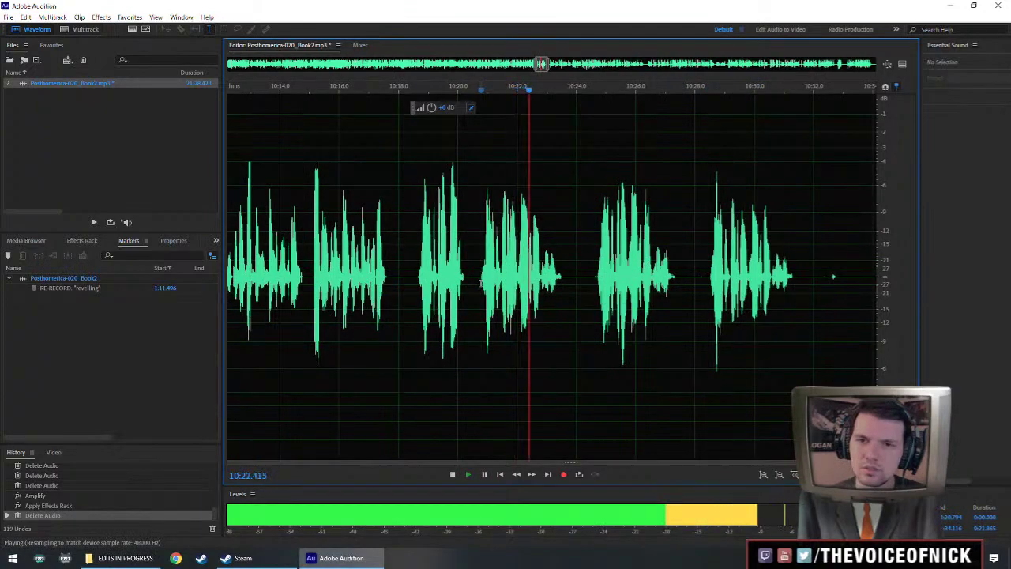
left_click(597, 283)
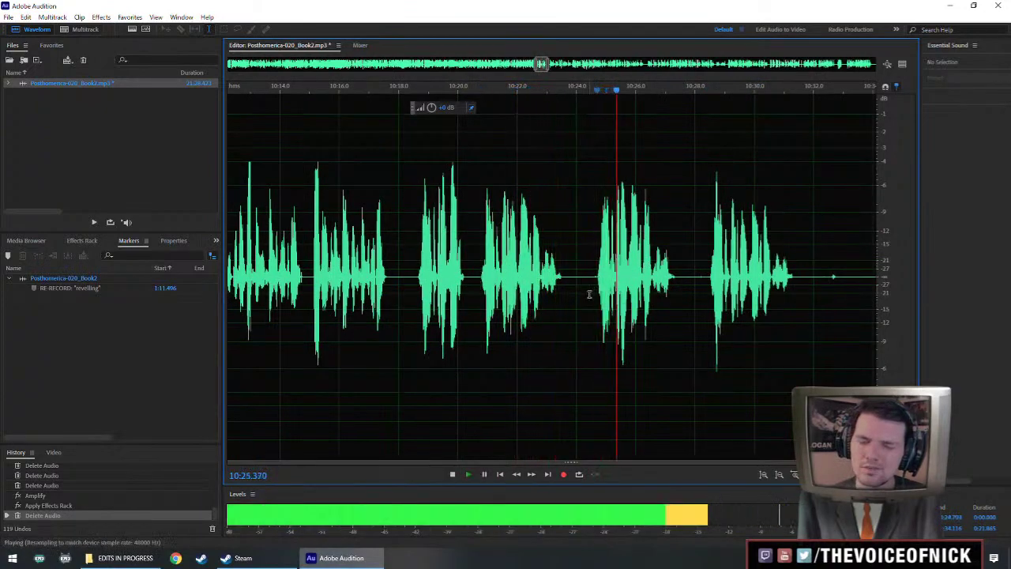
Delete the rejected takes from about 10:18.5 to 10:28.5 and play the join from about 10:16.4.
key("space")
left_click_drag(413, 284, 710, 307)
key("Delete")
key("space")
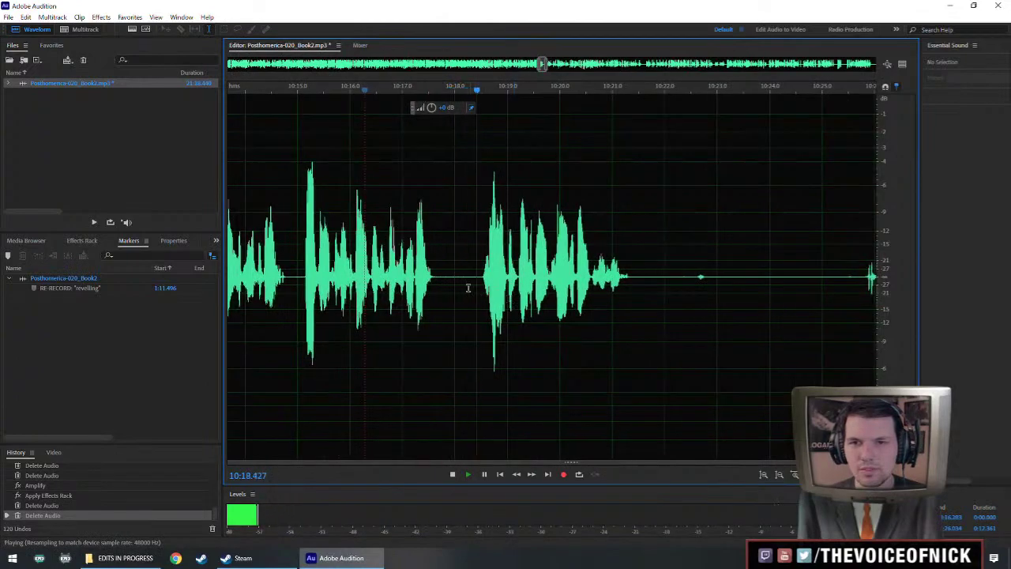
Delete about 0.4 s of the pause at 10:18, paste a short copied piece of it at 10:17.96, and play the transition.
left_click_drag(456, 289, 478, 288)
key("Delete")
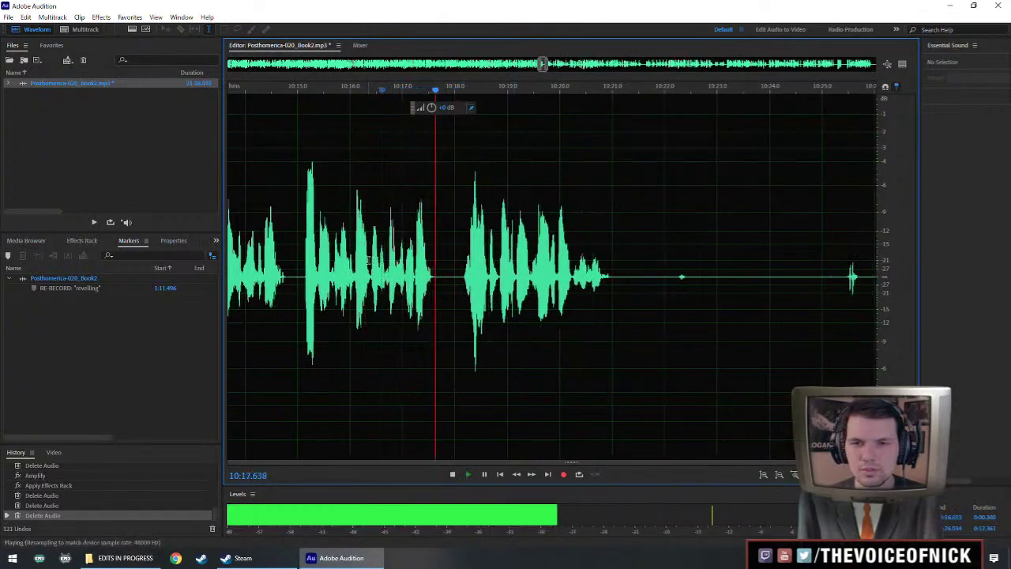
left_click_drag(439, 282, 445, 283)
key("ctrl+v")
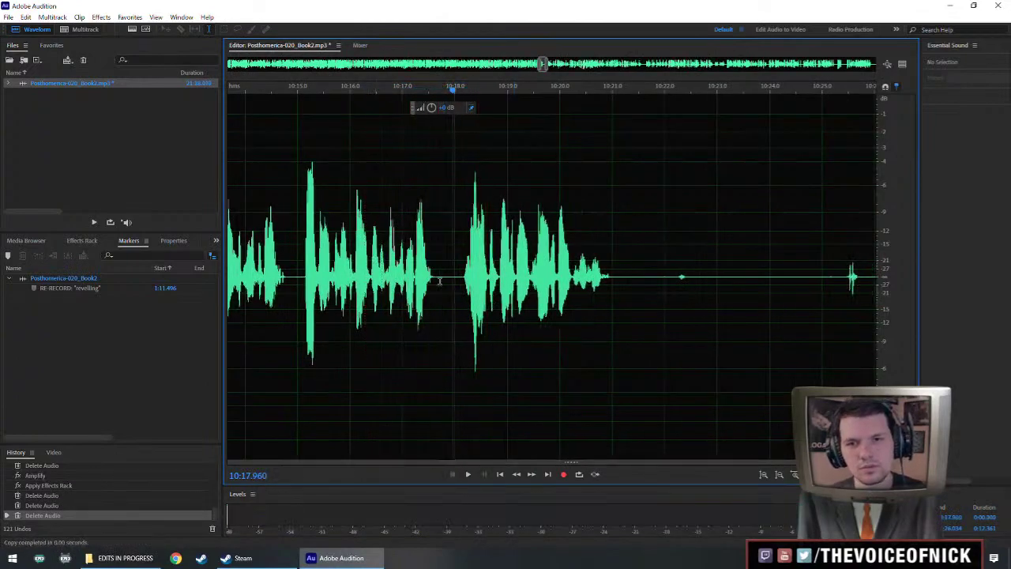
key("space")
scroll(461, 277, "down", 2)
scroll(461, 276, "down", 1)
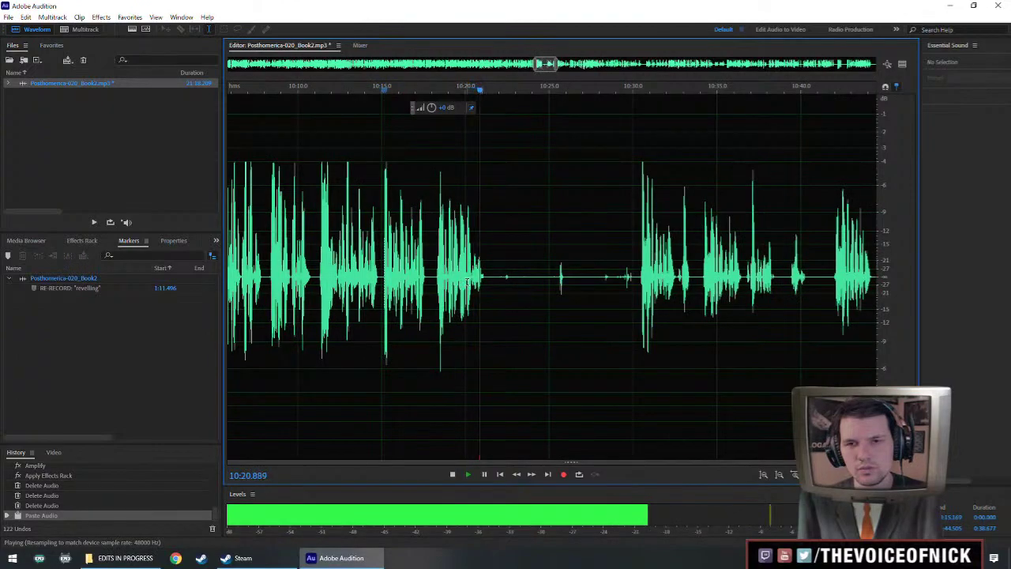
Raise the volume of the phrase from about 10:18.2 to 10:21.2, apply the Effects Rack to it, and play from about 10:16.
scroll(467, 282, "up", 1)
left_click_drag(500, 282, 411, 282)
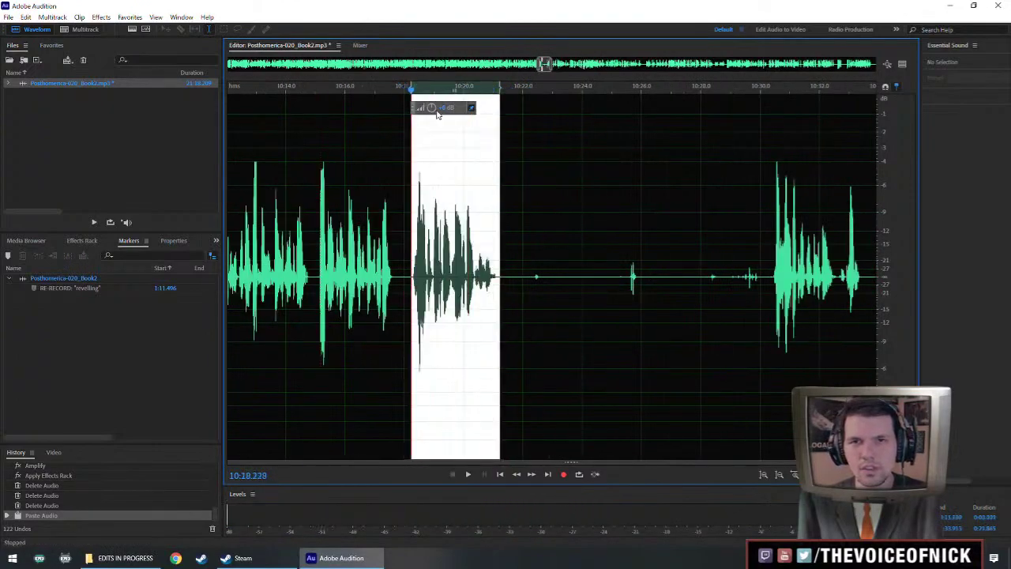
left_click_drag(433, 110, 434, 107)
left_click(348, 237)
key("space")
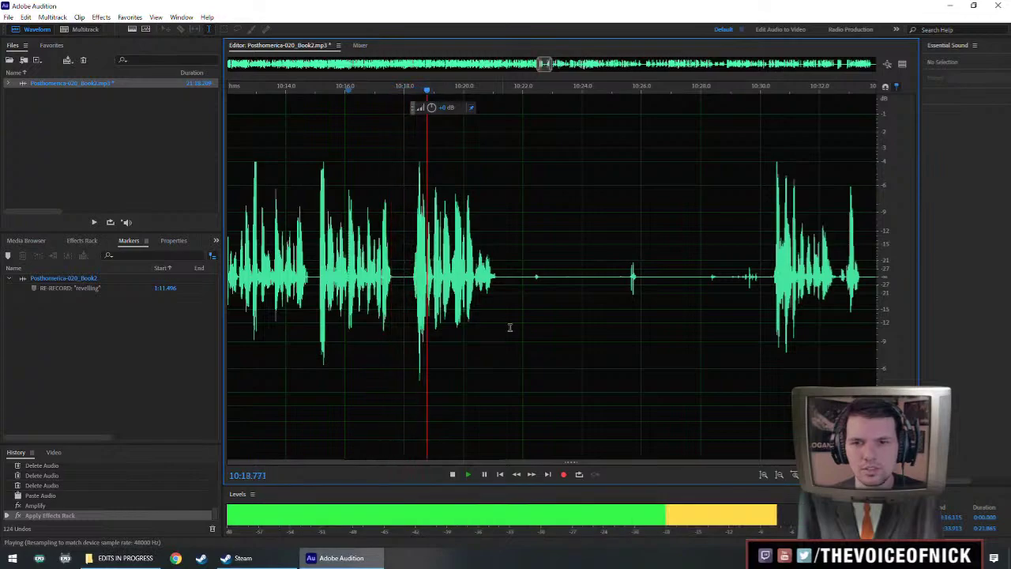
Replace the noisy gap from about 10:21.1 to 10:30.4 with inserted silence.
scroll(617, 334, "down", 1)
scroll(641, 337, "up", 2)
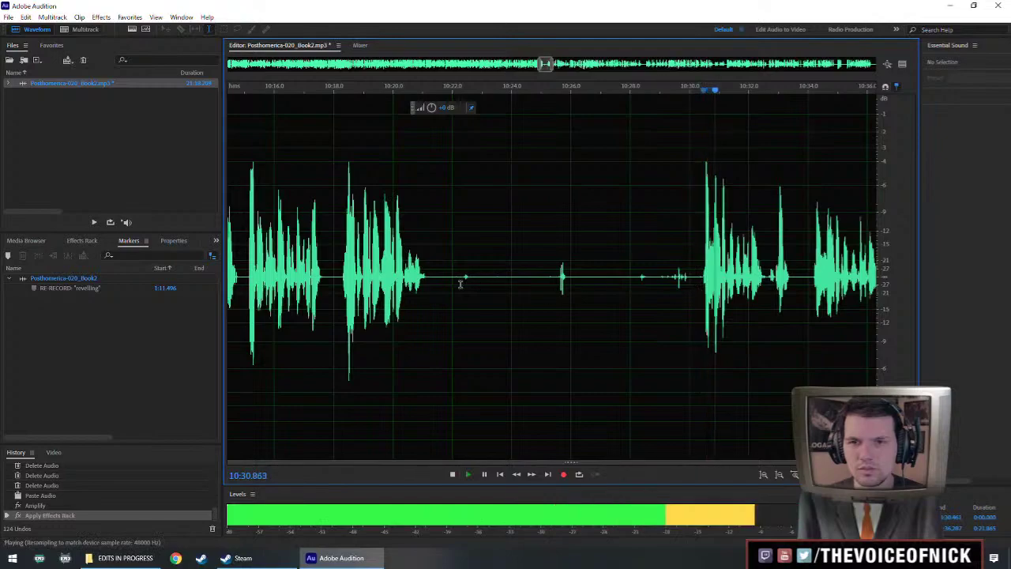
key("space")
left_click_drag(427, 308, 701, 321)
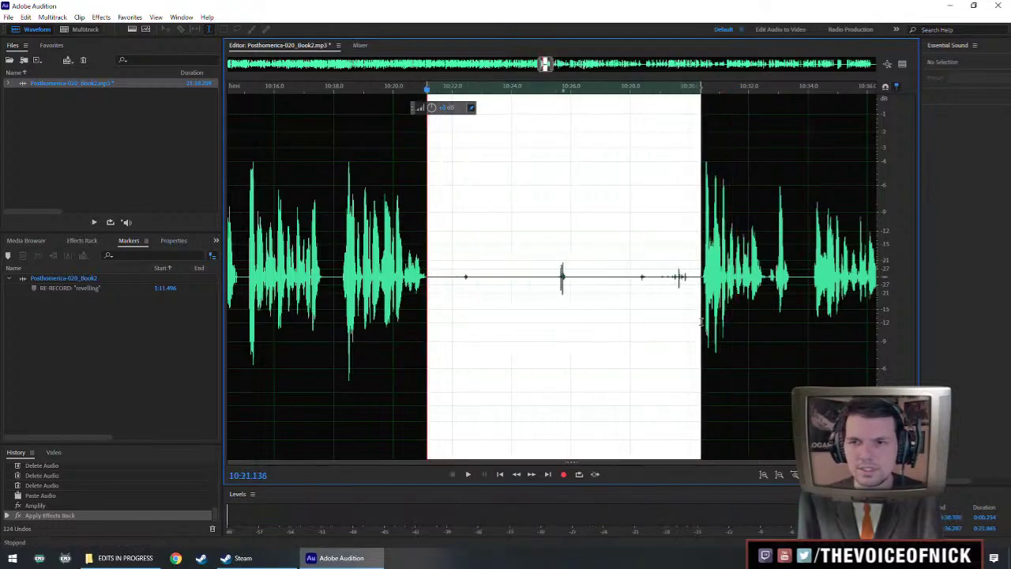
key("shift+s")
key("Return")
Play from about 10:18.9 across the inserted silence and compare the following phrases with the take at about 10:33.8.
left_click(384, 273)
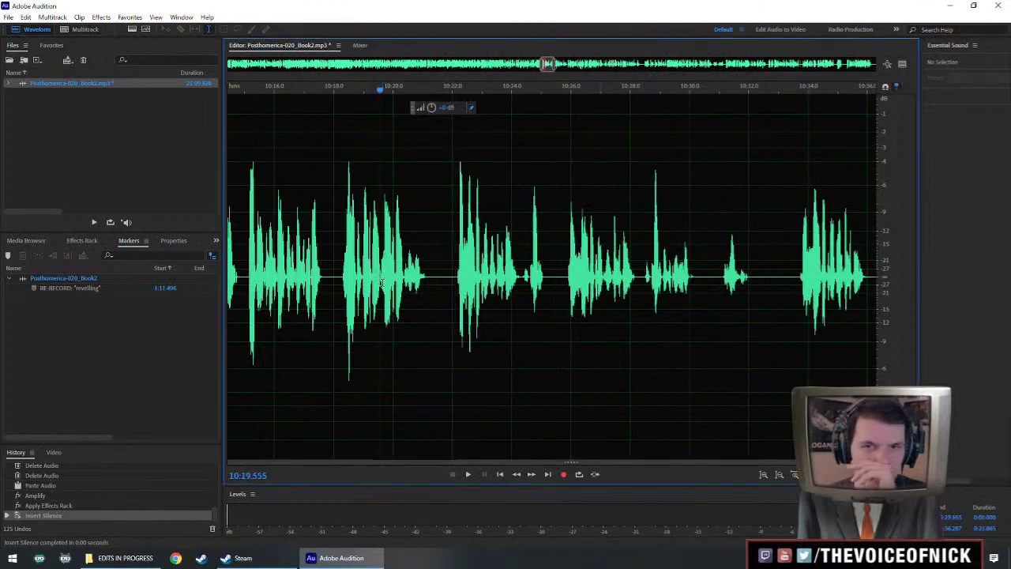
double_click(381, 282)
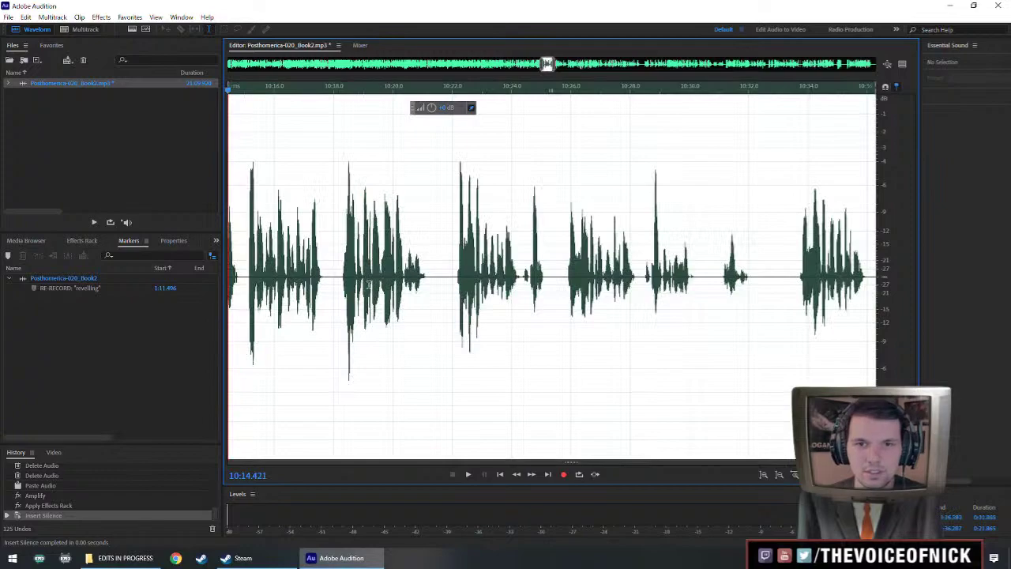
left_click(364, 286)
key("space")
scroll(380, 309, "up", 1)
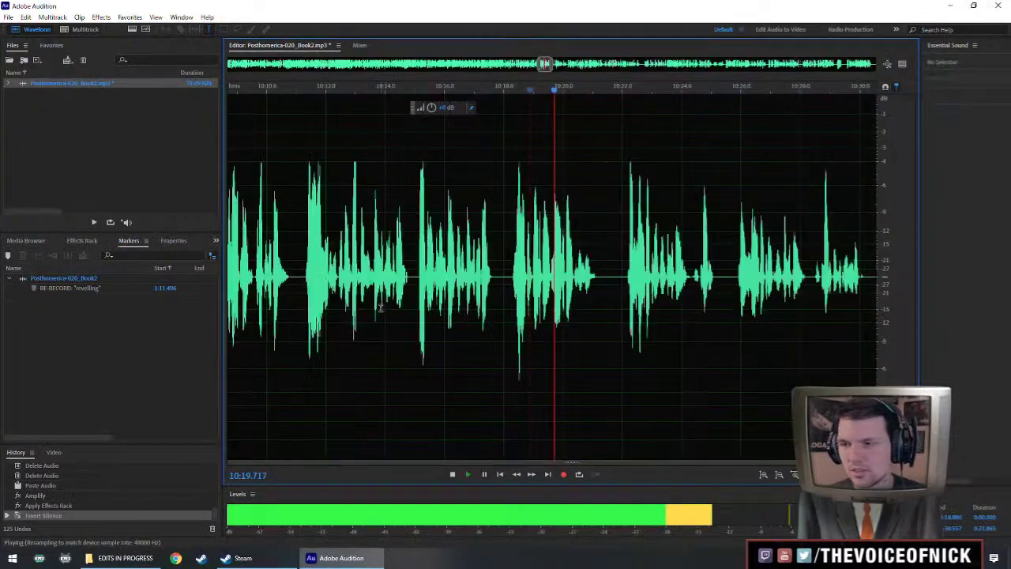
scroll(381, 308, "up", 1)
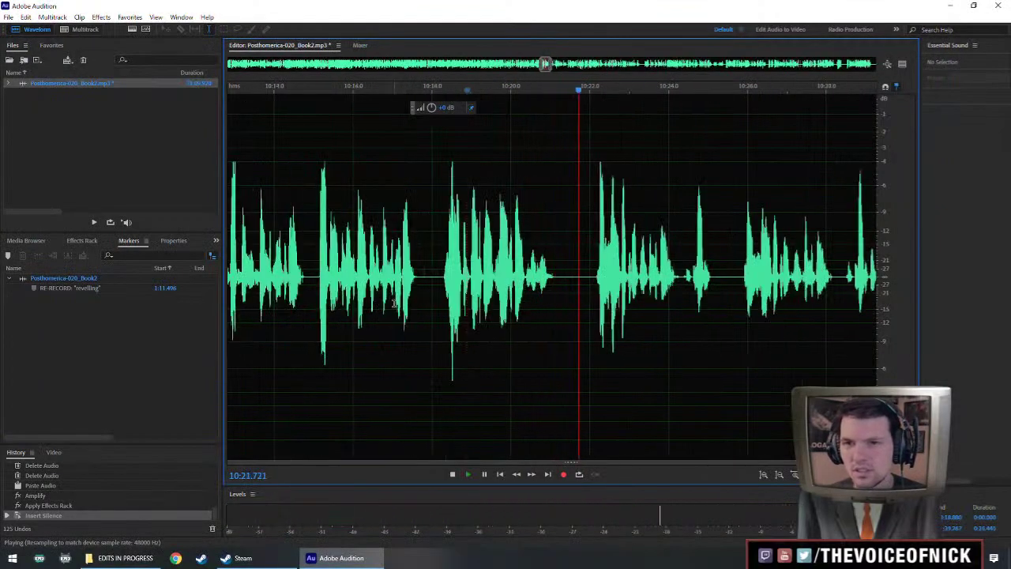
scroll(569, 323, "down", 3)
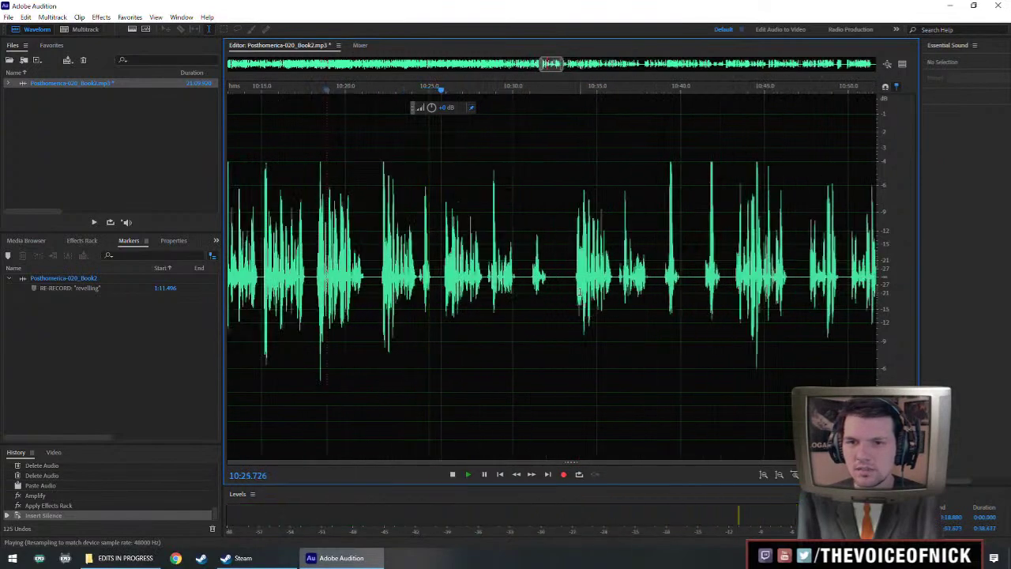
left_click(576, 297)
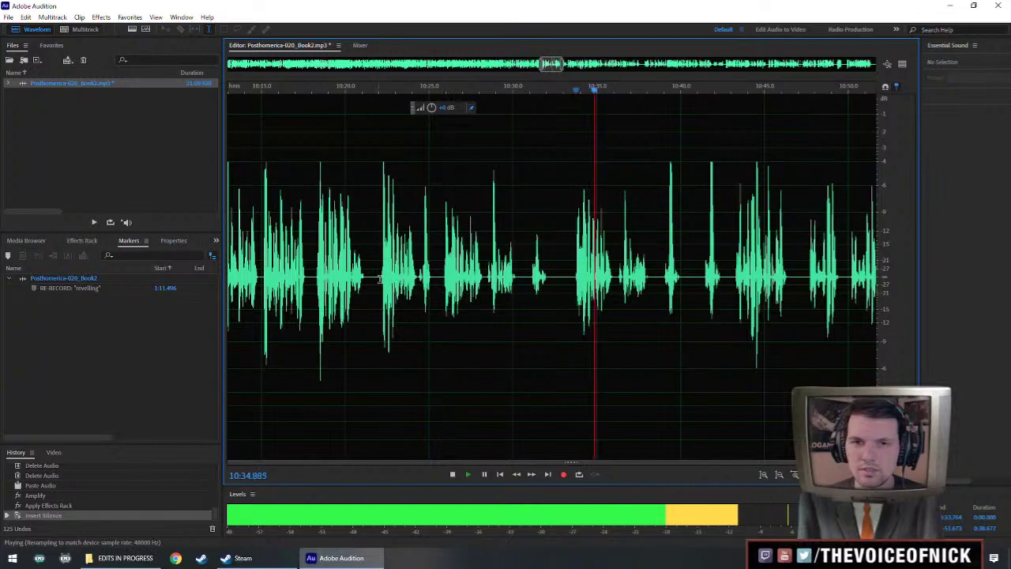
Delete the rejected takes from about 10:22.0 to 10:33.7 and play the join from about 10:17.8.
left_click_drag(379, 282, 577, 282)
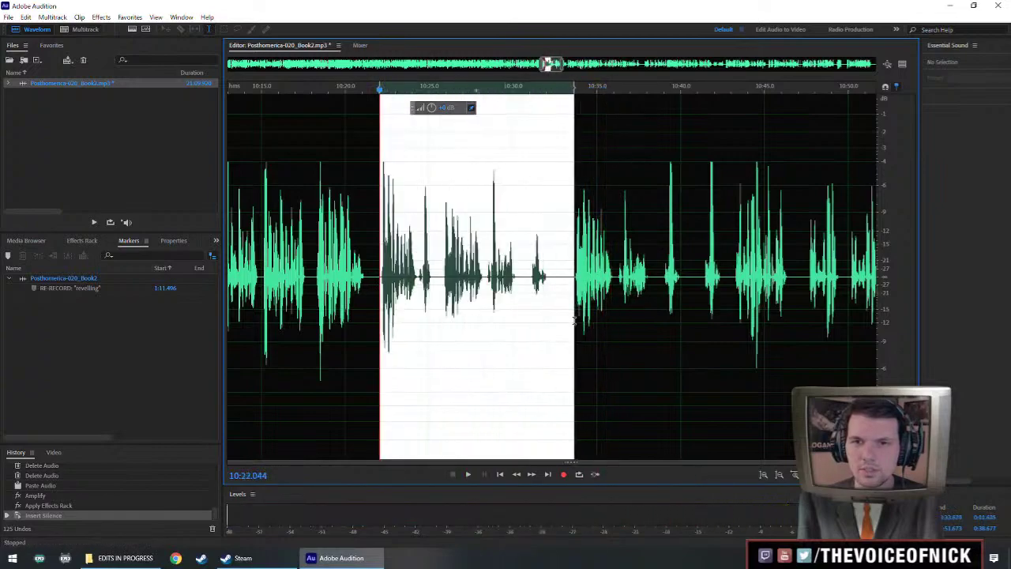
key("Delete")
left_click(308, 265)
key("space")
scroll(309, 266, "down", 1)
scroll(308, 265, "up", 2)
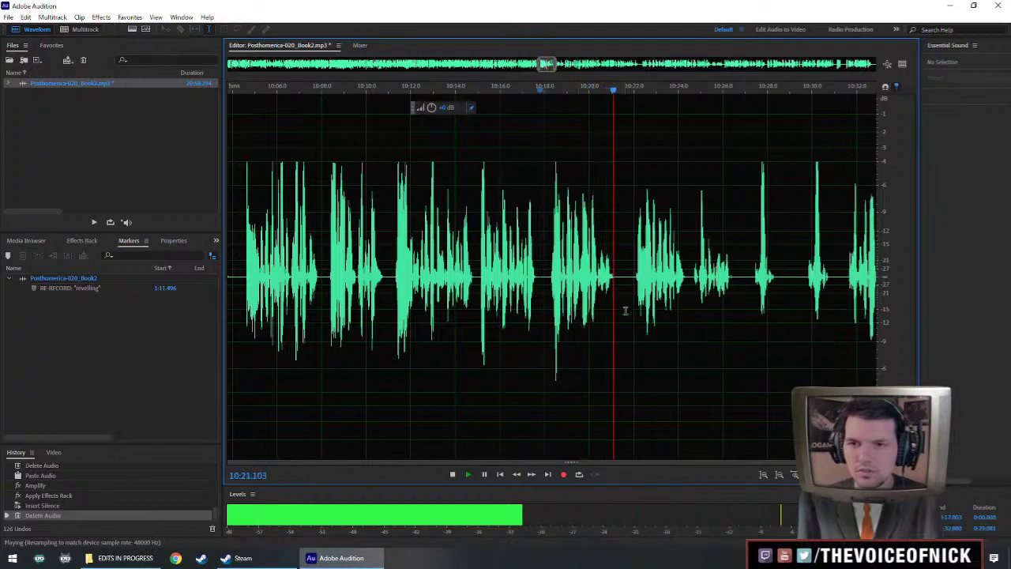
scroll(619, 293, "up", 3)
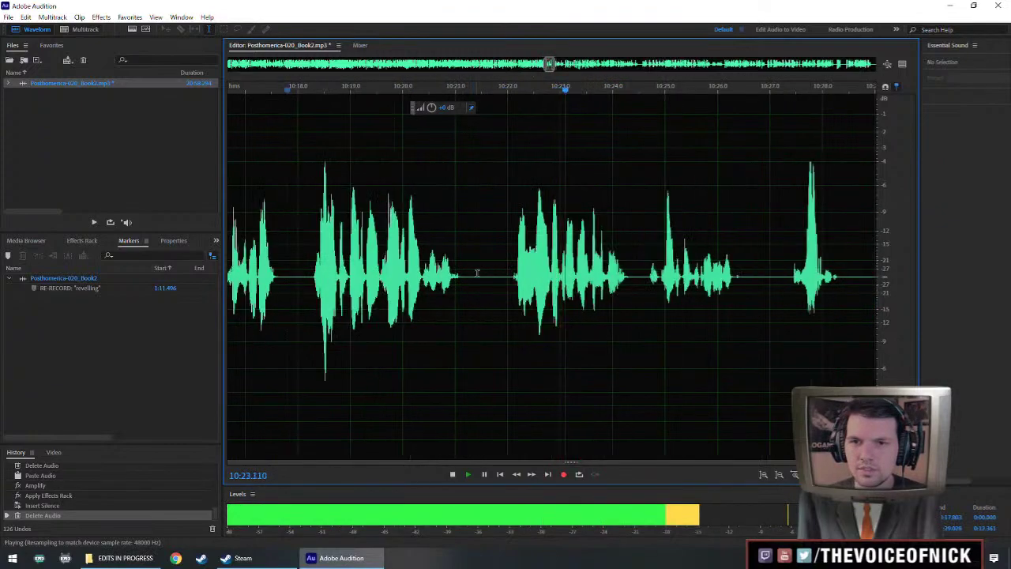
Paste the copied piece of silence into the pause at about 10:21.5 and play on from about 10:19.5.
key("space")
left_click(483, 280)
key("ctrl+v")
key("shift+space")
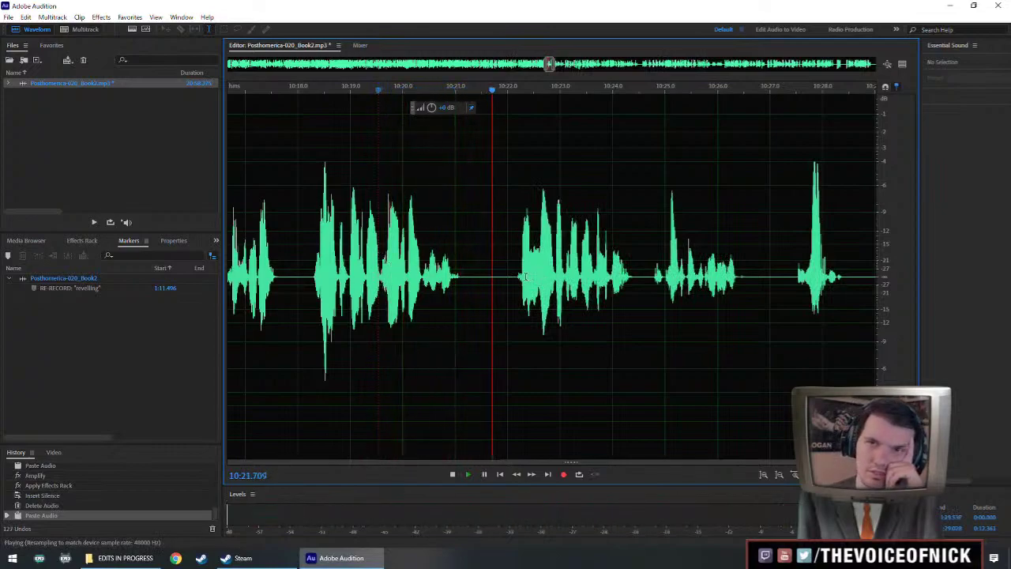
key("minus")
key("minus")
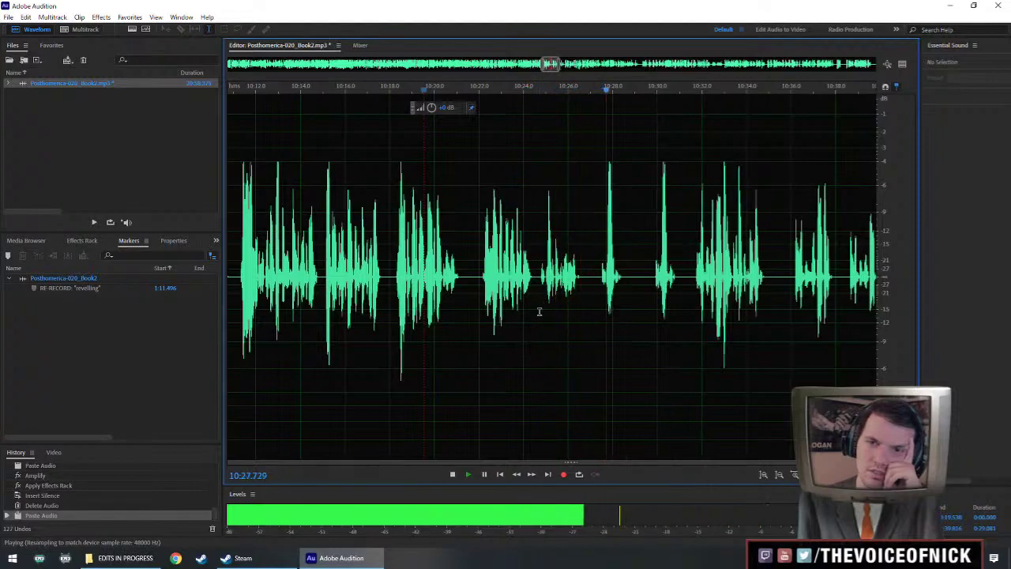
Delete the first of the two repeated short takes, from about 10:27.4 to 10:29.8.
key("space")
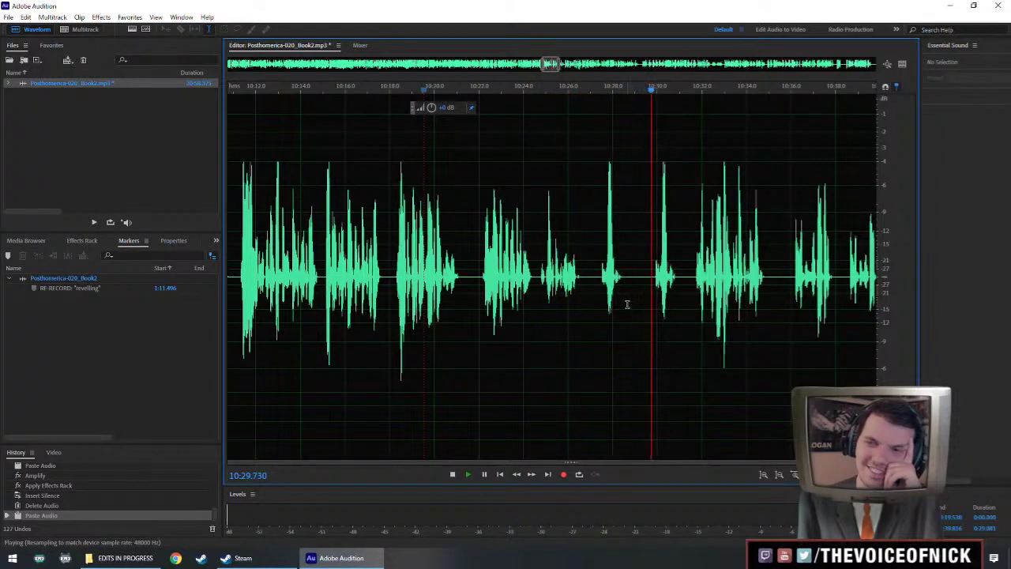
key("space")
left_click_drag(599, 282, 654, 293)
key("Delete")
Raise the volume of the phrases from about 10:22.1 to 10:26.6, apply the Effects Rack, and play from about 10:19.8.
scroll(601, 293, "up", 2)
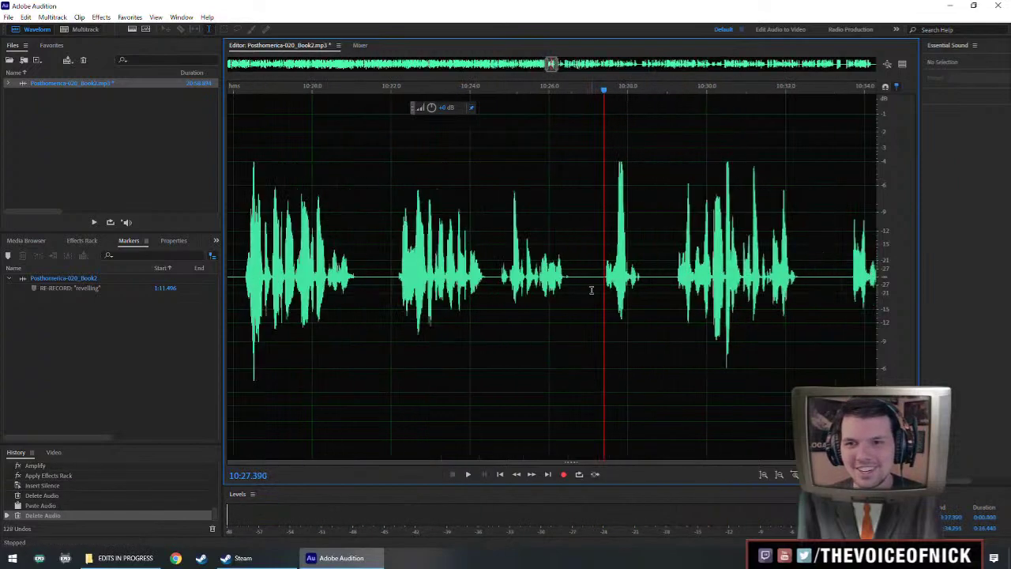
left_click_drag(572, 283, 394, 284)
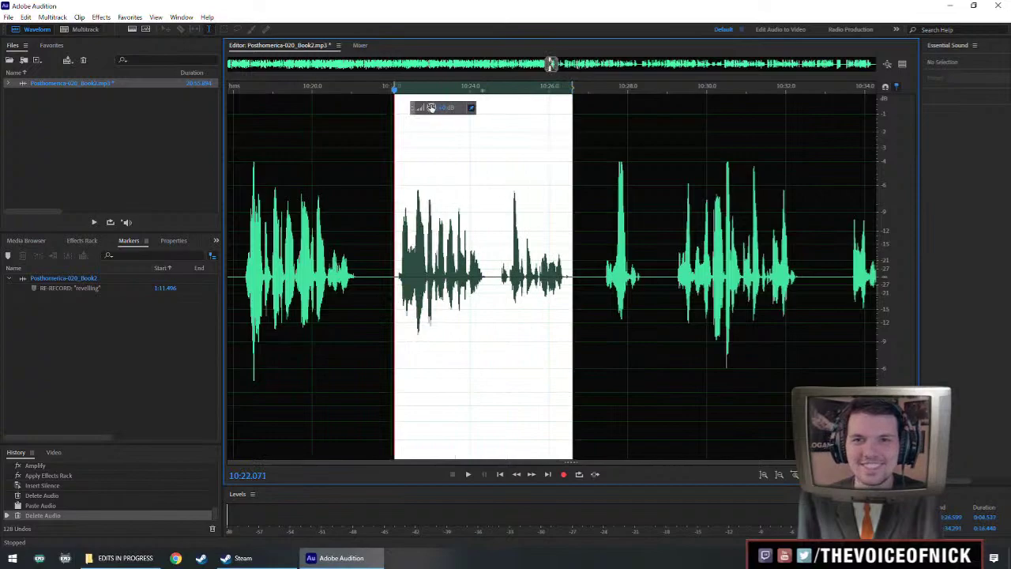
left_click_drag(431, 107, 441, 106)
left_click(306, 261)
key("space")
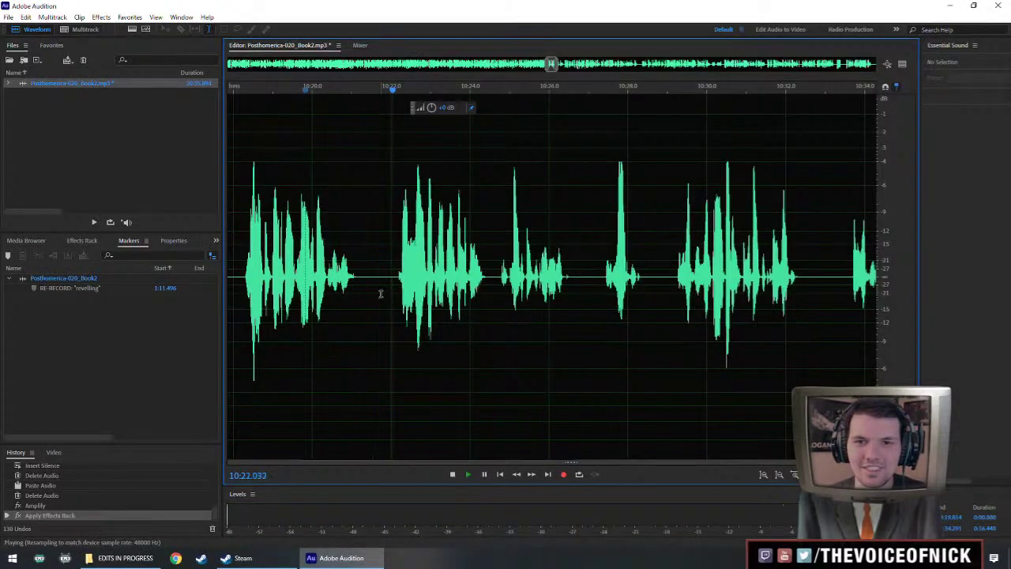
Delete about 0.09 s of the pause before the amplified phrase at about 10:22.
key("space")
key("Delete")
scroll(388, 275, "down", 3)
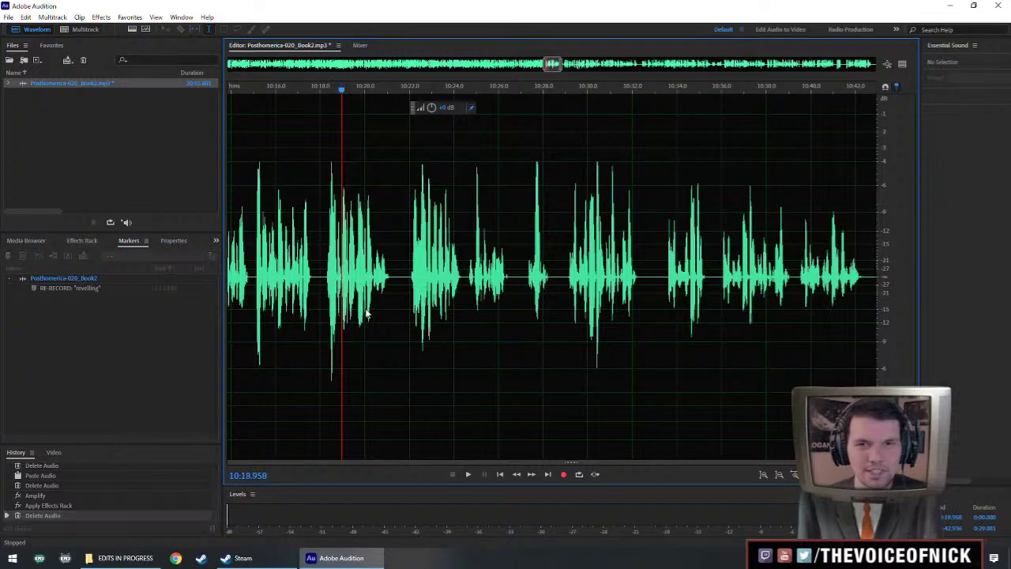
Save the edited recording and examine the short syllable from about 10:19.0 to 10:19.3 in the waveform.
key("ctrl+s")
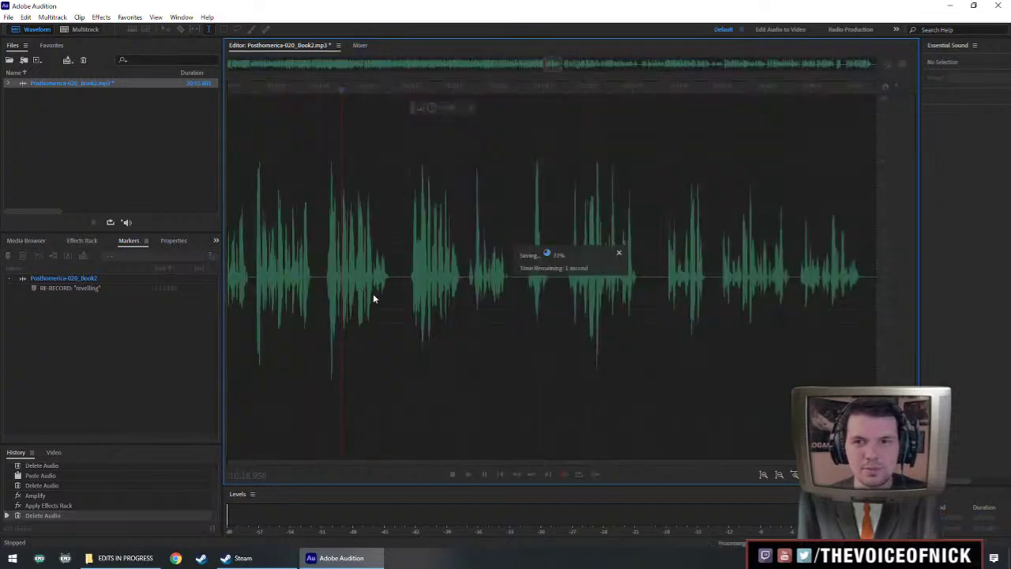
scroll(369, 282, "left", 1)
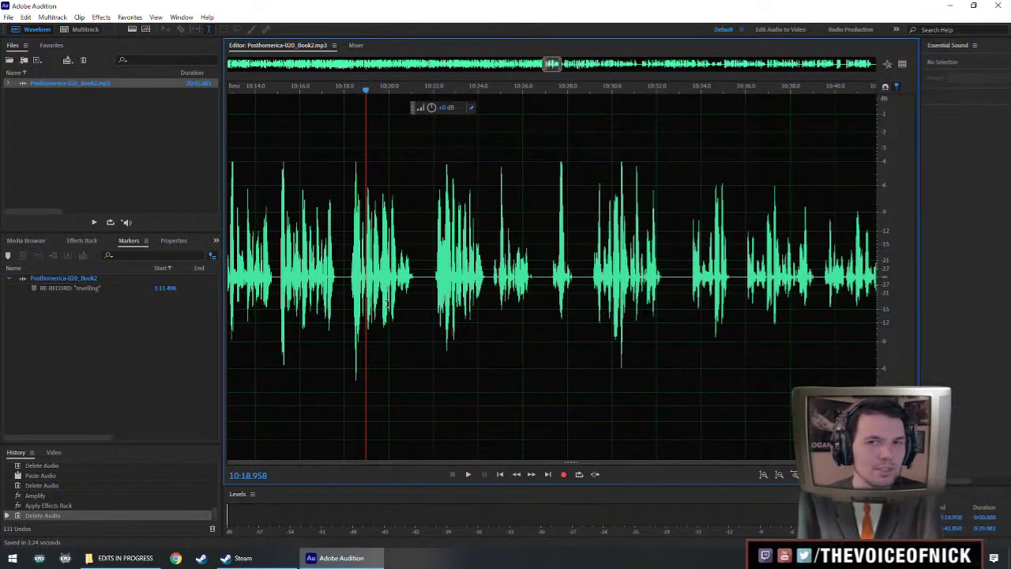
scroll(365, 278, "left", 2)
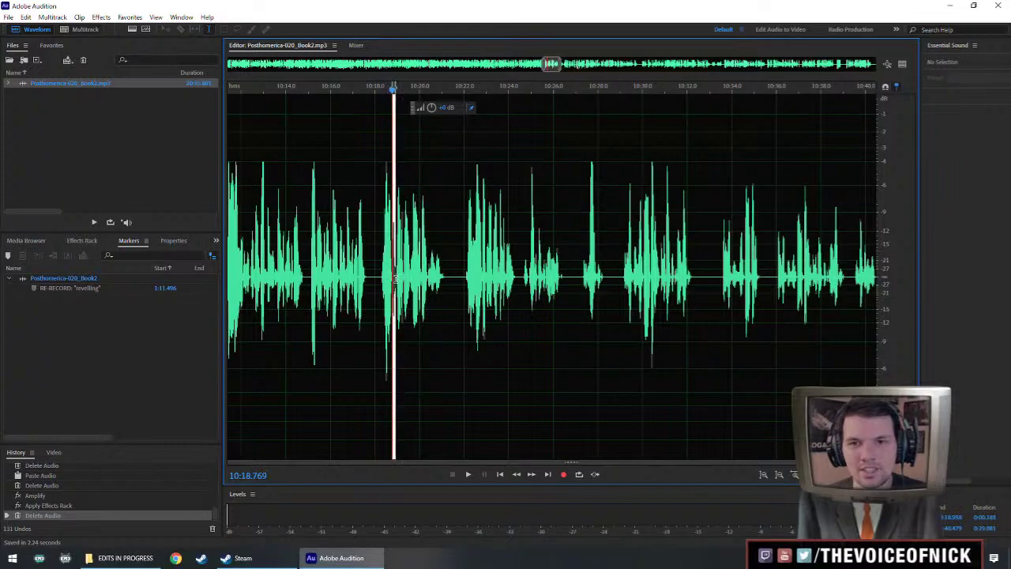
left_click_drag(396, 280, 399, 276)
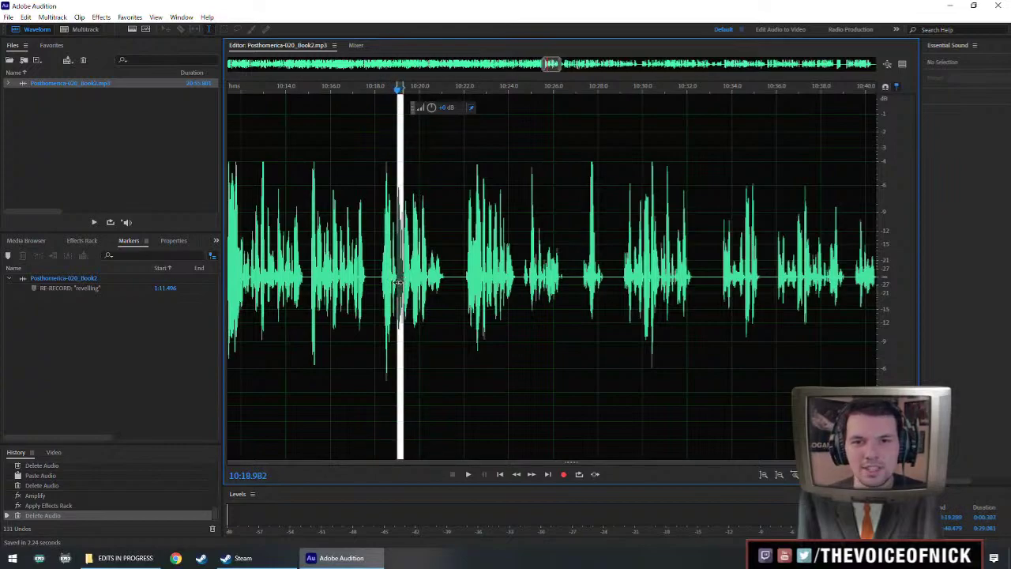
scroll(399, 282, "up", 5)
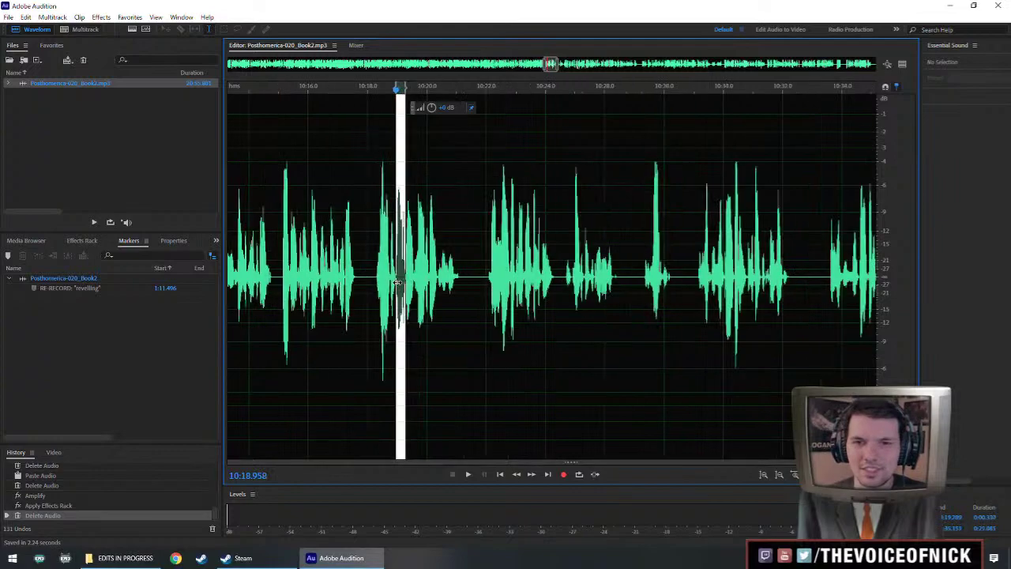
left_click(401, 288)
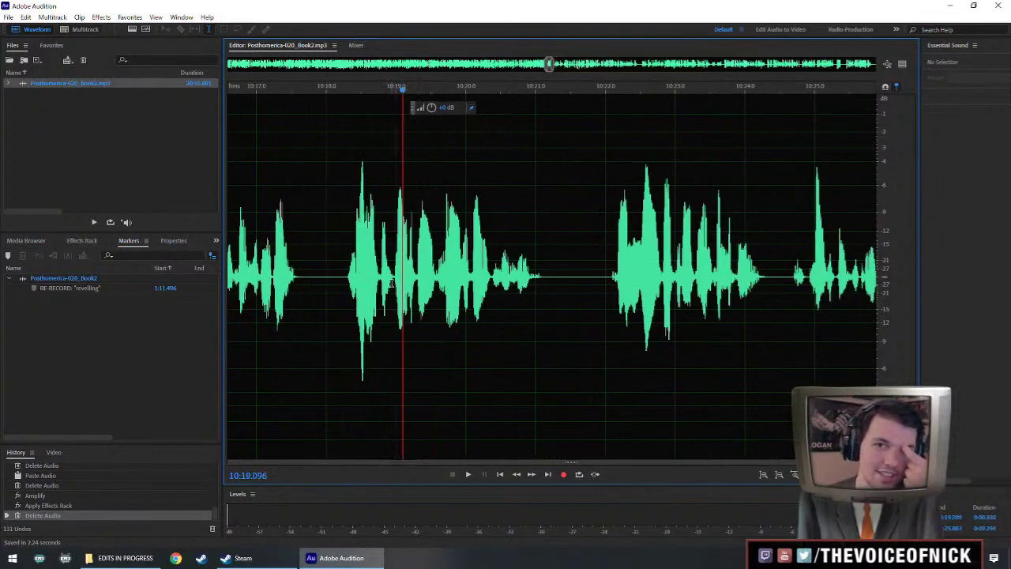
left_click_drag(395, 275, 415, 283)
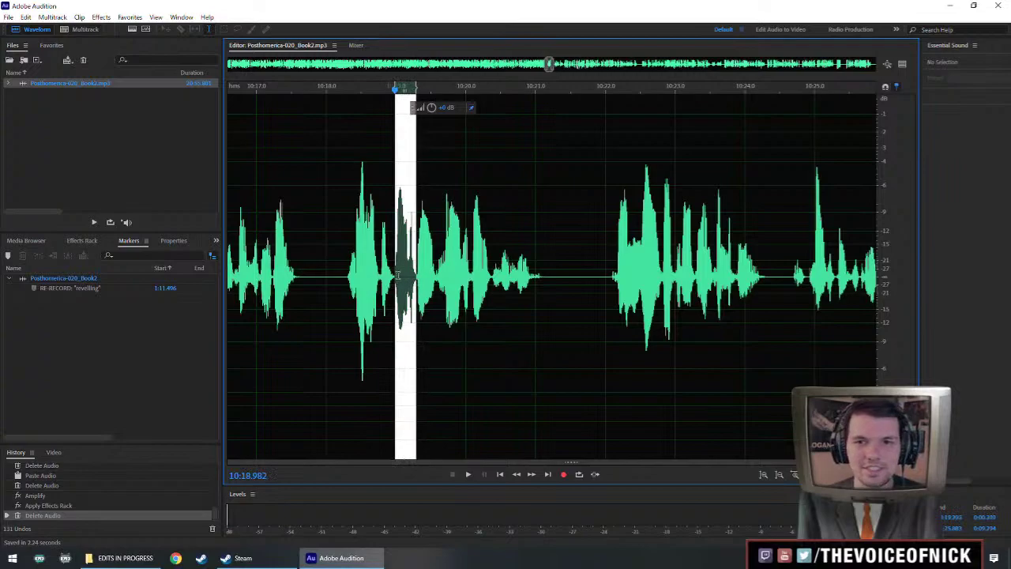
left_click(349, 280)
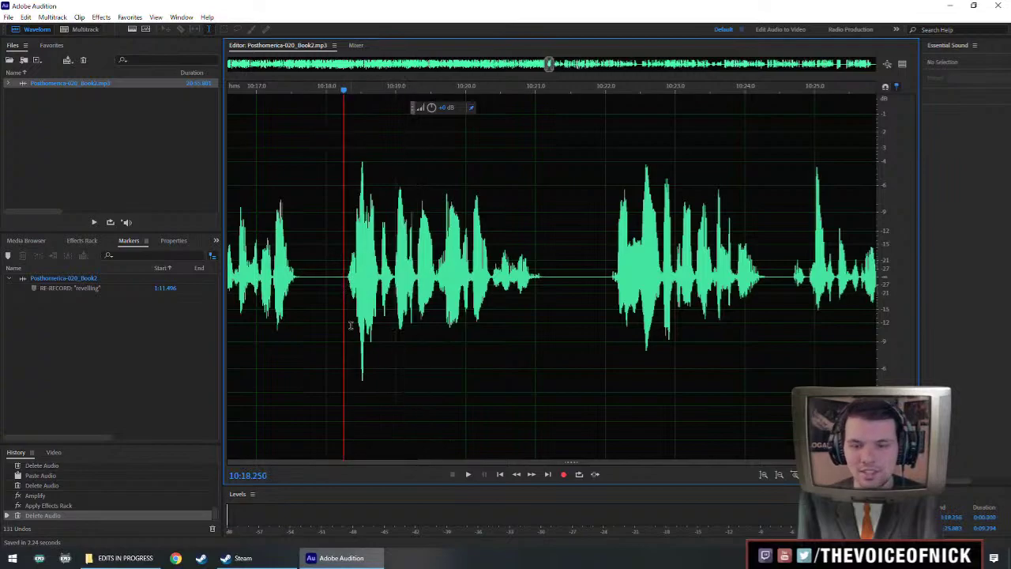
Play the recording from about 10:13.3 to check the phrases up to the one starting at about 10:18.3.
scroll(350, 326, "down", 2)
scroll(351, 325, "up", 1)
scroll(351, 326, "down", 2)
left_click_drag(491, 338, 442, 345)
scroll(442, 345, "right", 5)
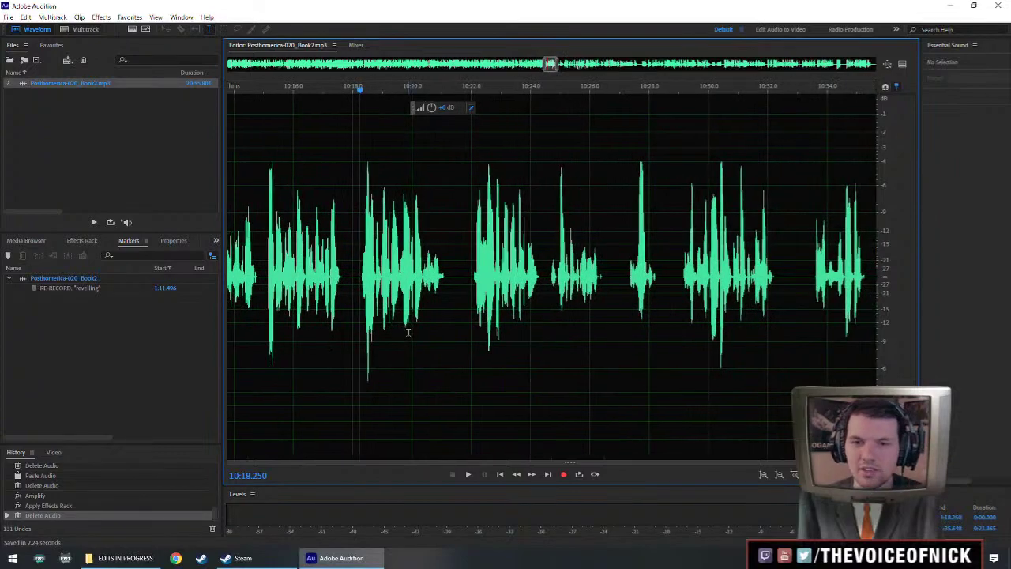
scroll(403, 332, "down", 3)
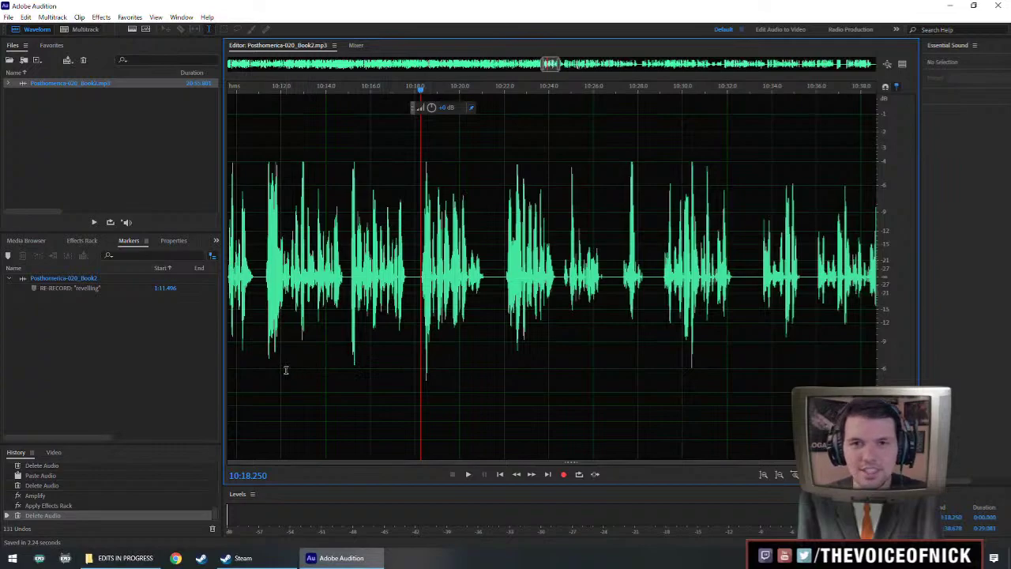
scroll(381, 291, "up", 2)
left_click(377, 278)
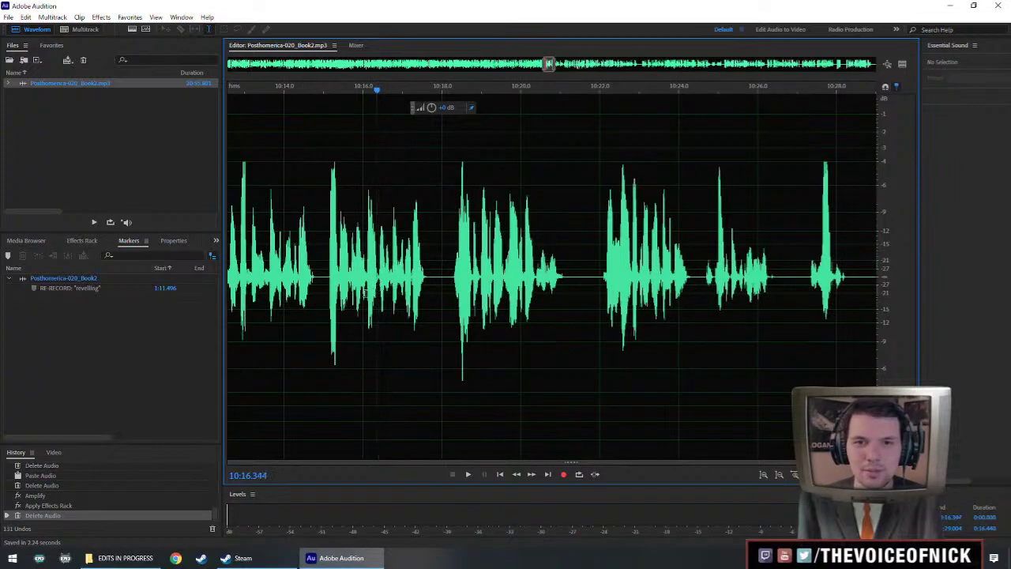
left_click(330, 292)
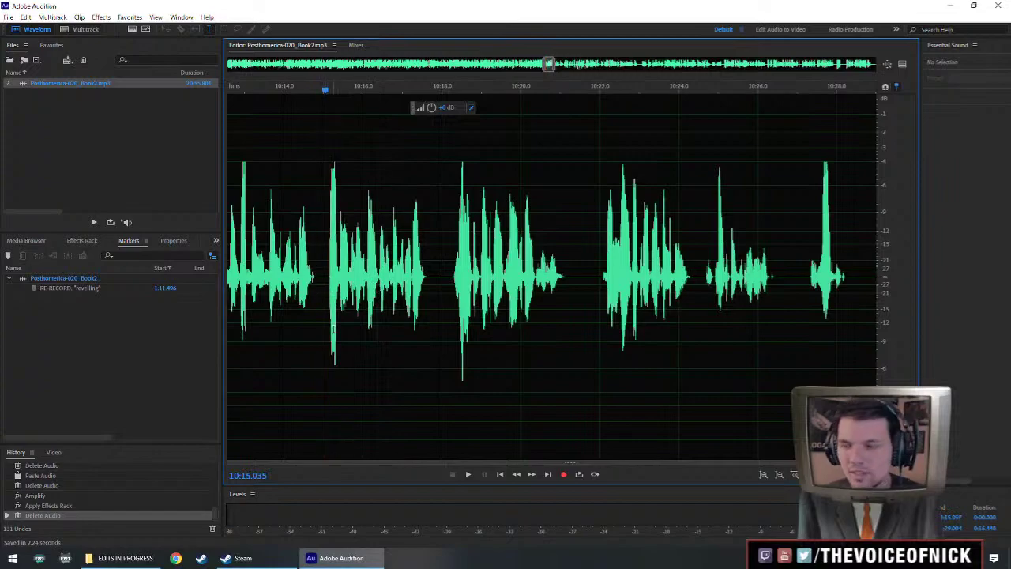
scroll(372, 328, "down", 3)
scroll(416, 320, "up", 4)
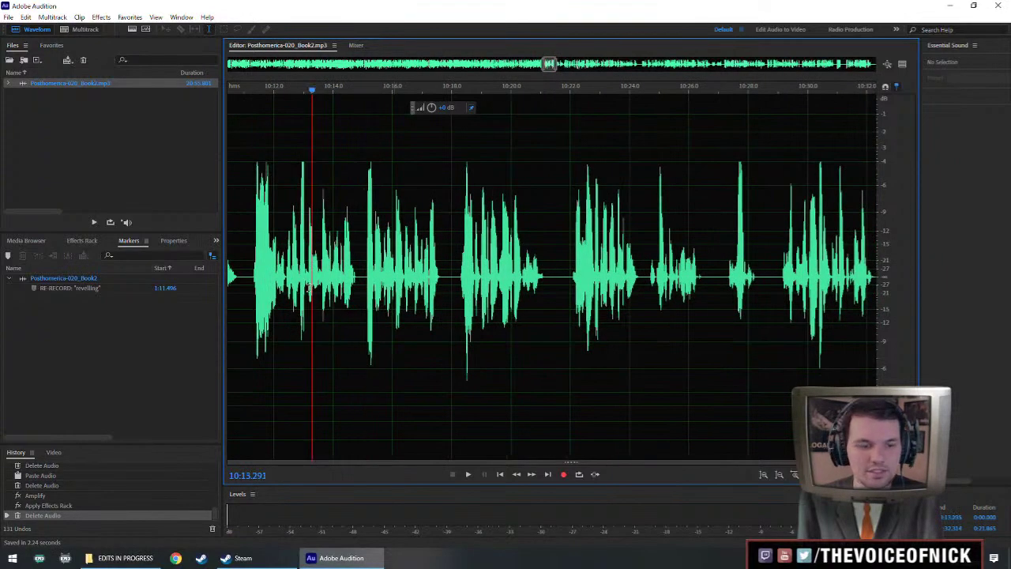
key("space")
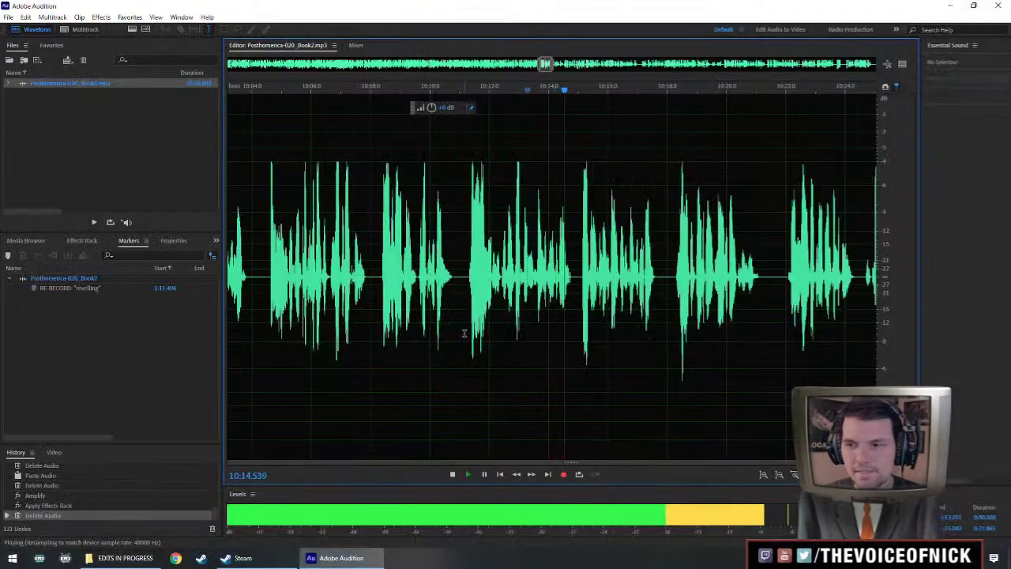
left_click_drag(807, 383, 659, 393)
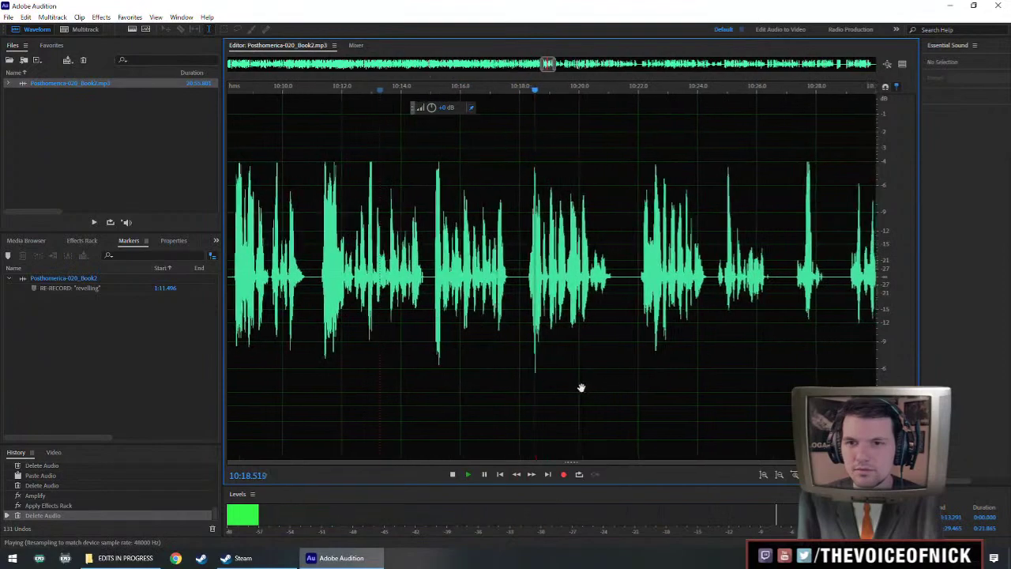
key("space")
Lower the volume of the phrase opening from about 10:18.2 to 10:18.8 and delete a sliver of the pause before it at about 10:17.8.
left_click_drag(482, 288, 498, 287)
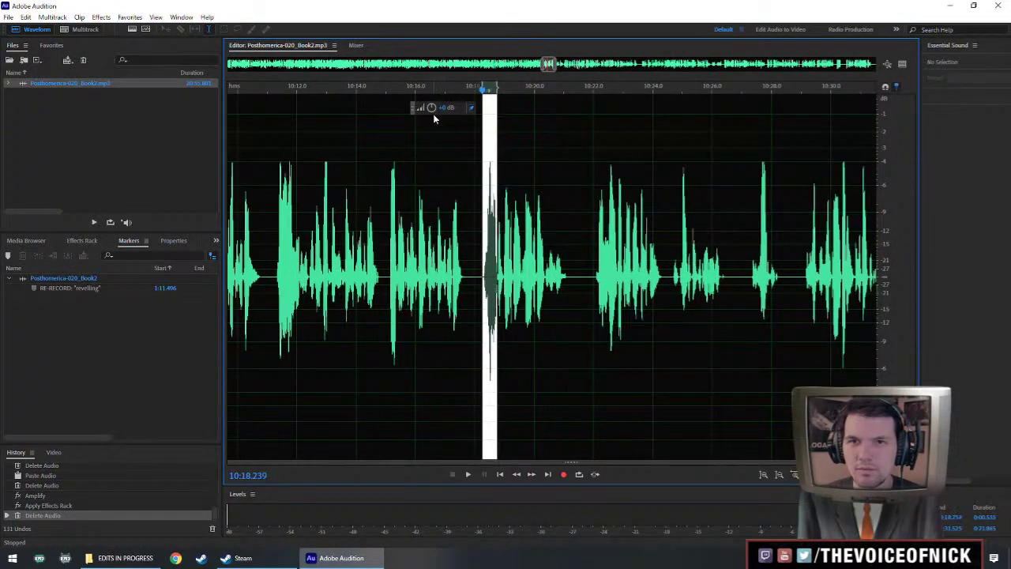
left_click_drag(434, 113, 428, 111)
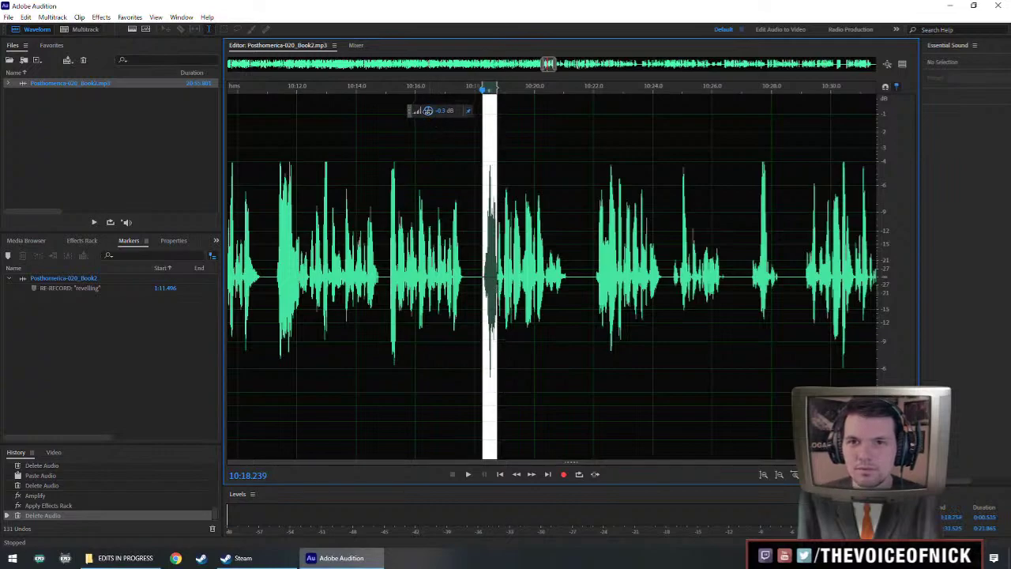
left_click(468, 282)
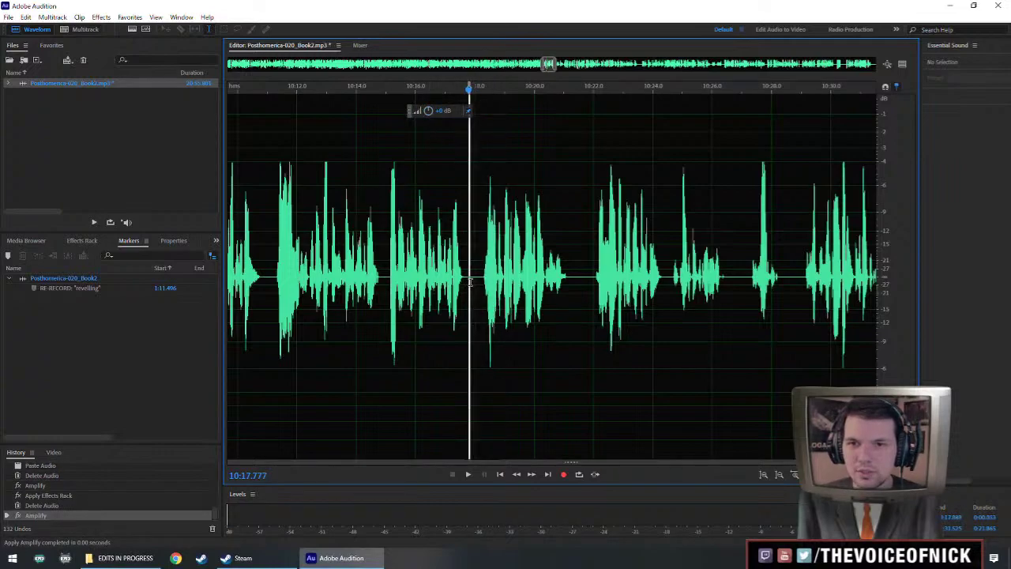
key("Delete")
Play the recording from about 10:11.6 to about 10:29 to check the phrase volumes and pauses.
left_click(284, 257)
key("space")
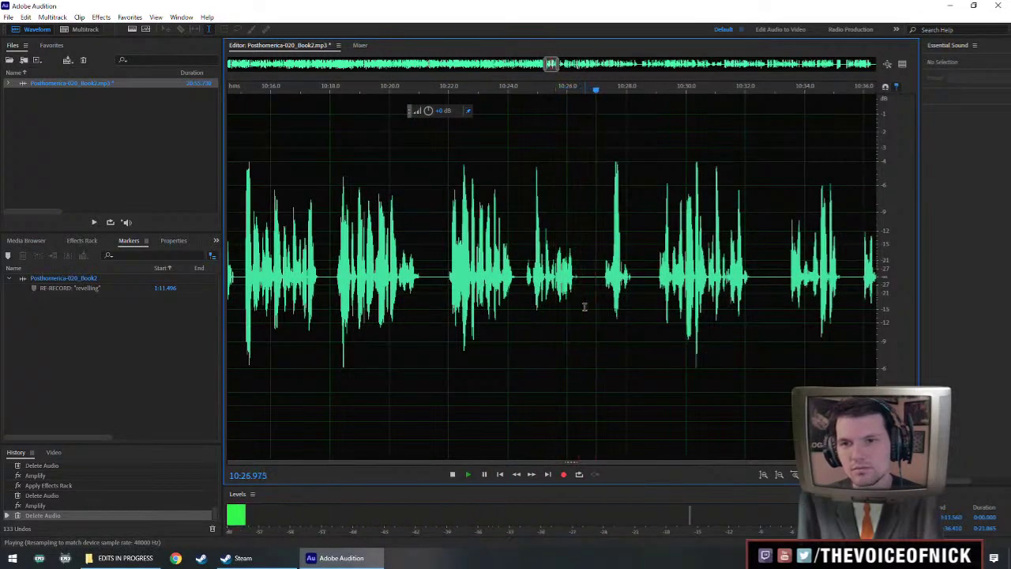
key("space")
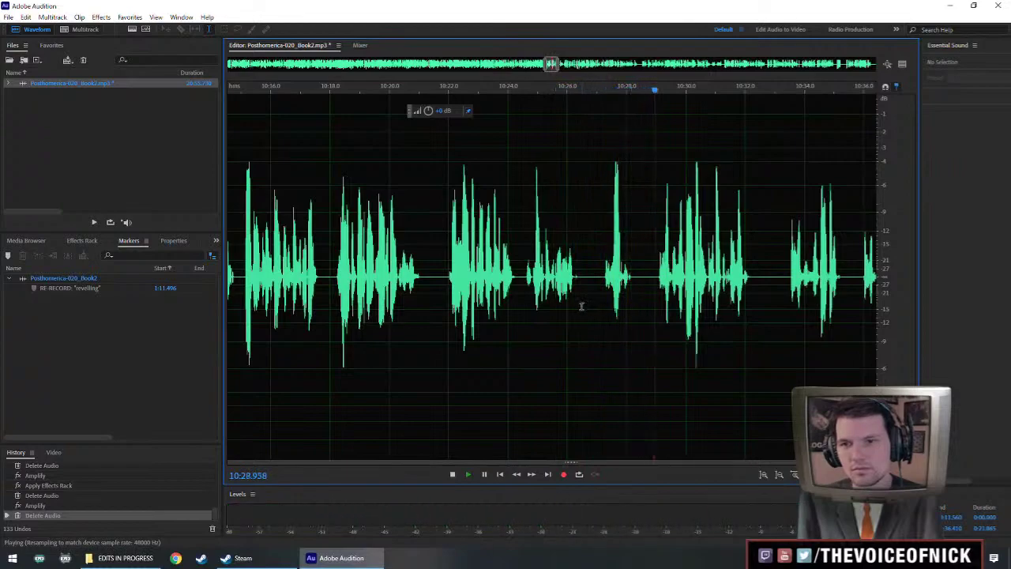
key("space")
key("space")
Raise the volume of the phrase from about 10:24.5 to 10:26.5 and apply the Effects Rack to it.
left_click_drag(465, 278, 386, 275)
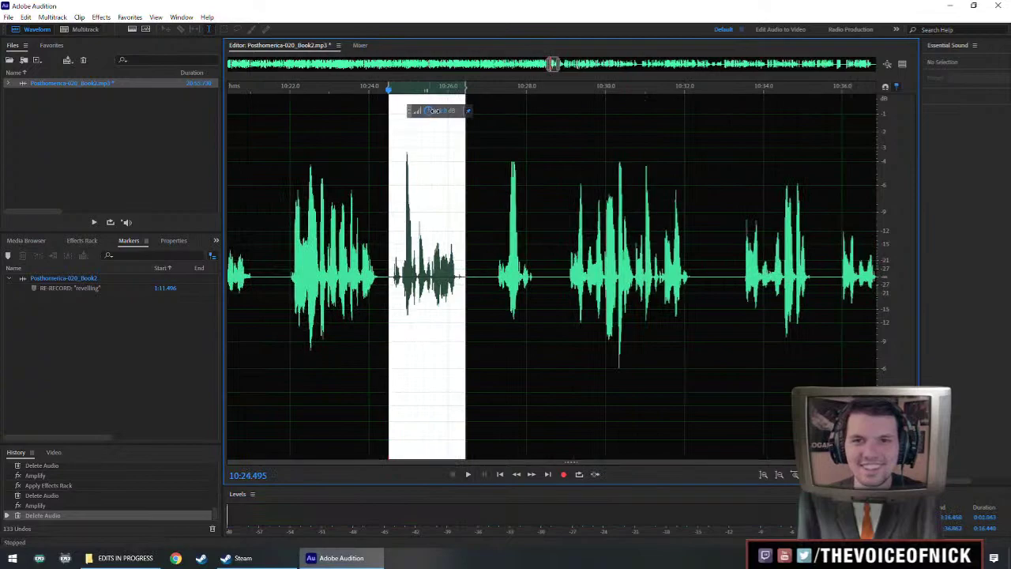
Try deleting about 0.2 s of the pause after the amplified phrase, and undo the deletion after listening from about 10:22.3.
key("Delete")
left_click(301, 269)
key("space")
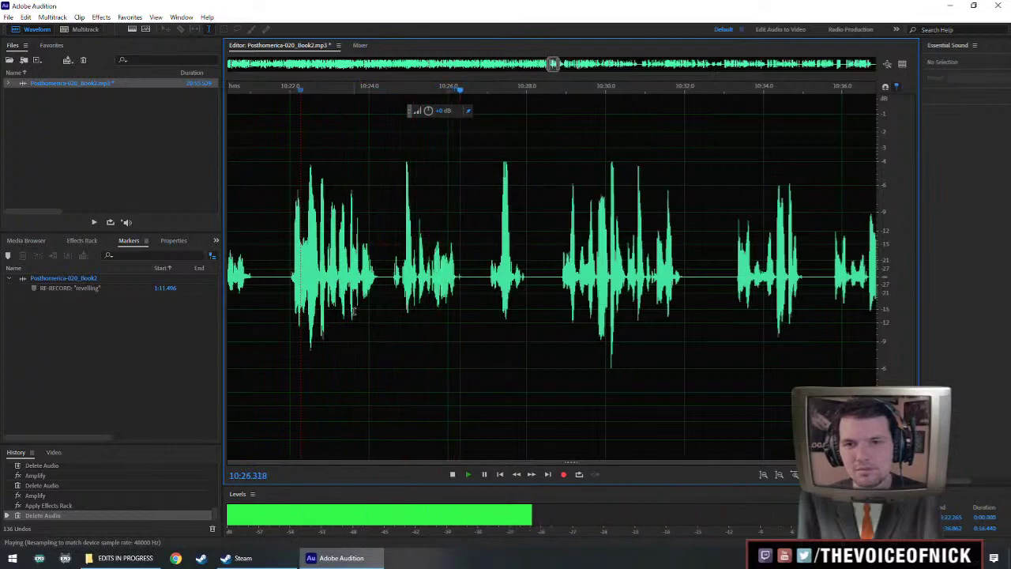
key("space")
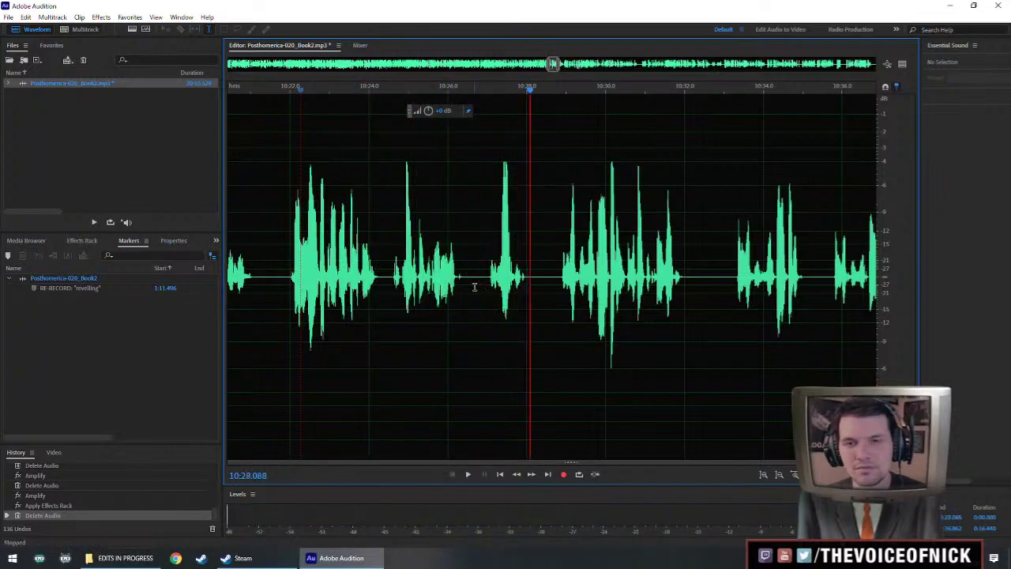
key("ctrl+z")
Play on from about 10:22.7 and compare the repeated takes starting at about 10:33.5, 10:36.0 and 10:43.7.
key("space")
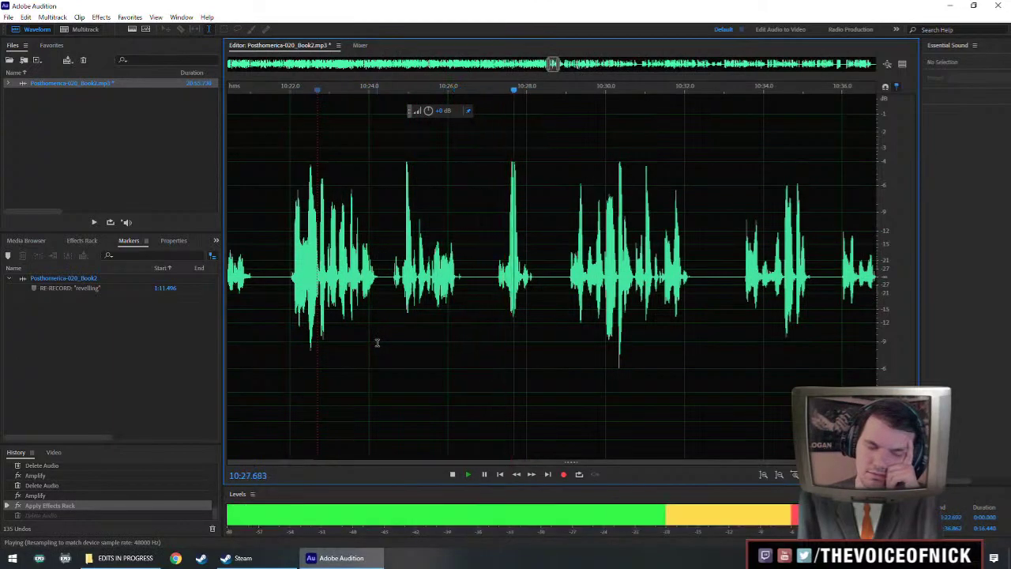
left_click_drag(566, 345, 530, 343)
left_click_drag(708, 297, 529, 299)
left_click(608, 298)
scroll(528, 298, "down", 2)
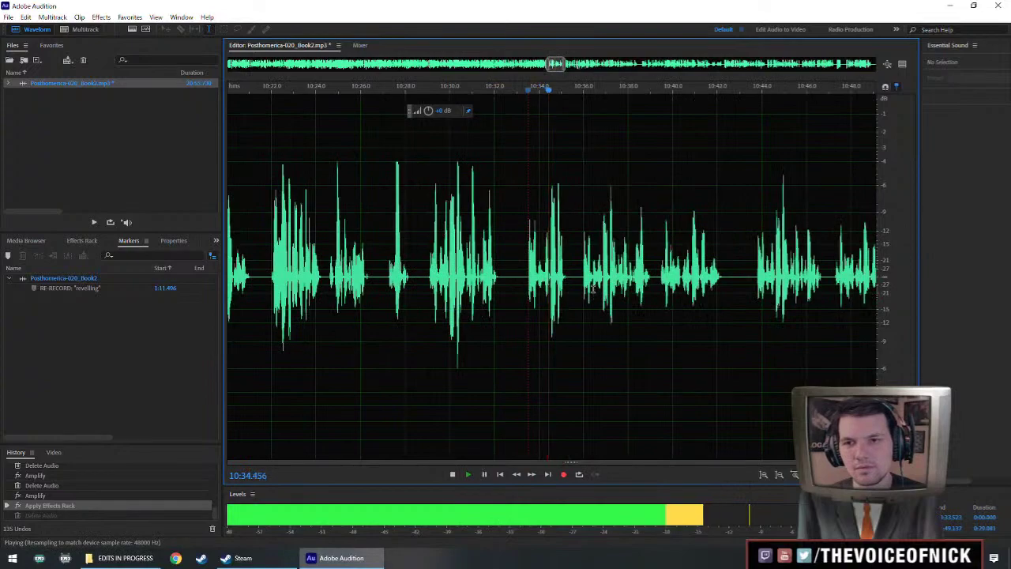
key("space")
key("space")
scroll(584, 294, "down", 1)
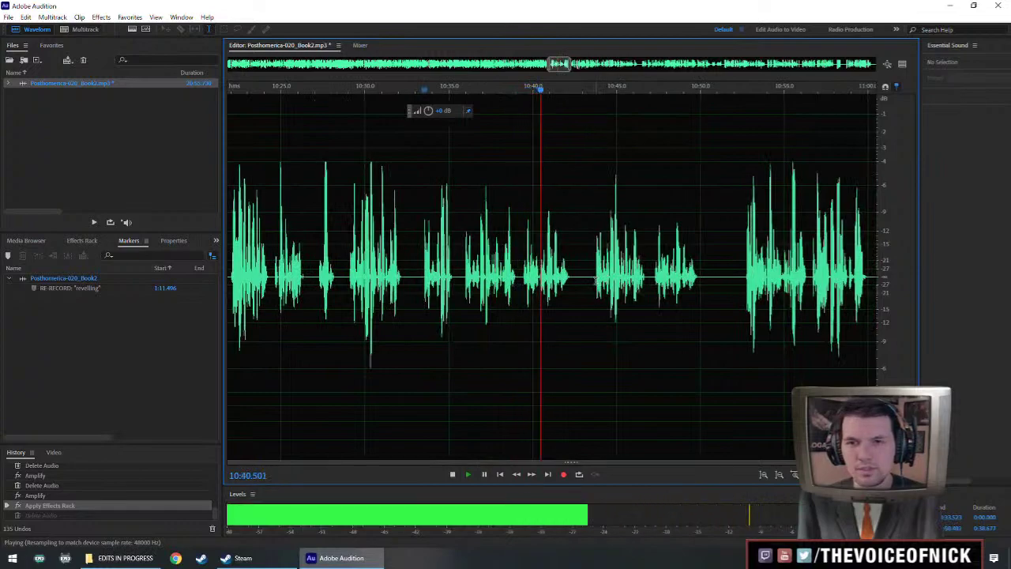
left_click(595, 281)
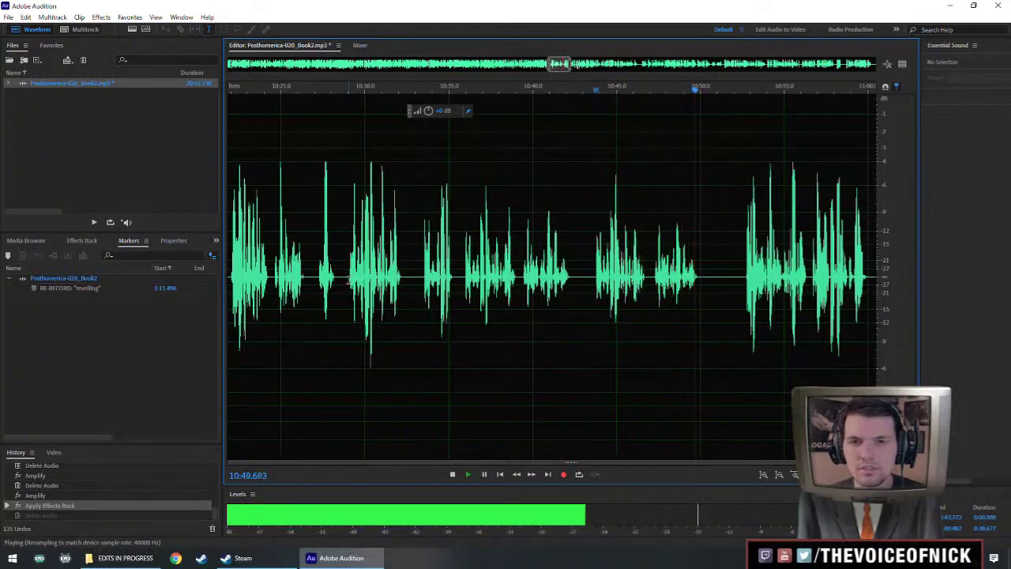
left_click(467, 285)
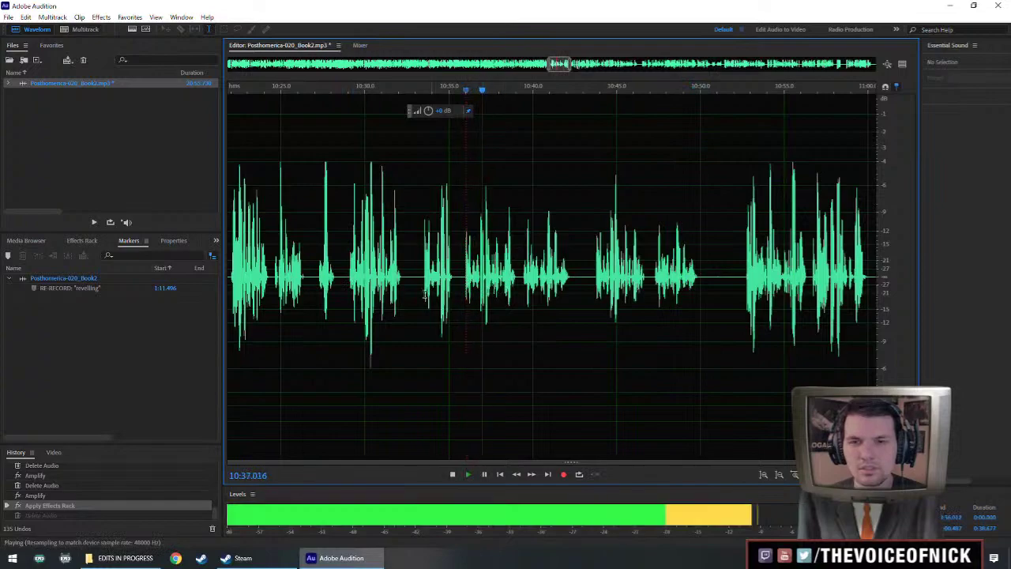
Delete the unwanted takes from about 10:29.0 to 10:36.0 and, in the shortened recording, from about 10:32.5 to 10:40.3.
left_click_drag(348, 272, 465, 315)
key("Delete")
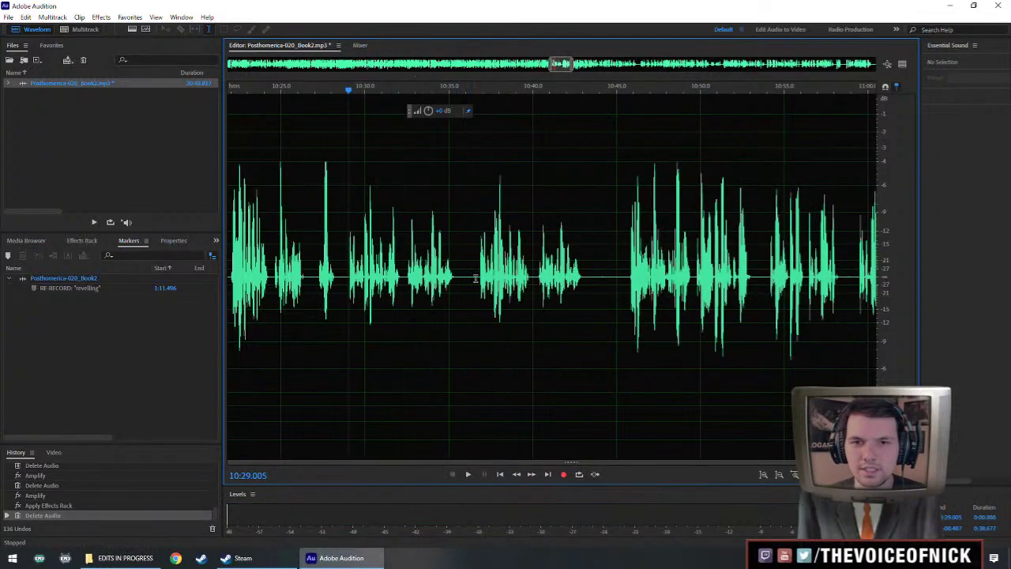
left_click_drag(407, 280, 537, 316)
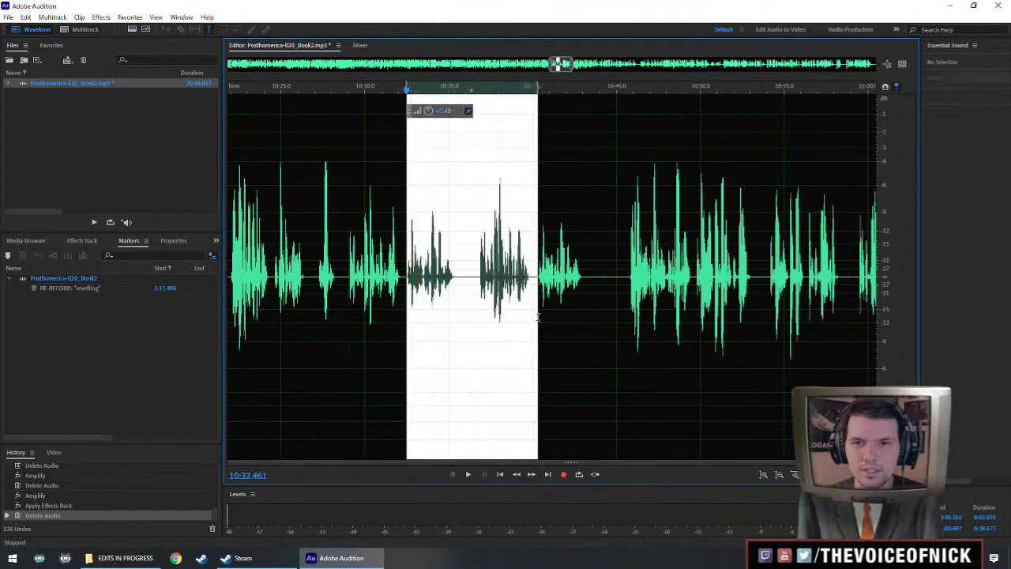
key("Delete")
Play the joined takes from about 10:27.7 and raise the volume of the phrases from about 10:28.9 to 10:35.2.
key("space")
scroll(595, 291, "up", 4)
left_click_drag(596, 291, 463, 306)
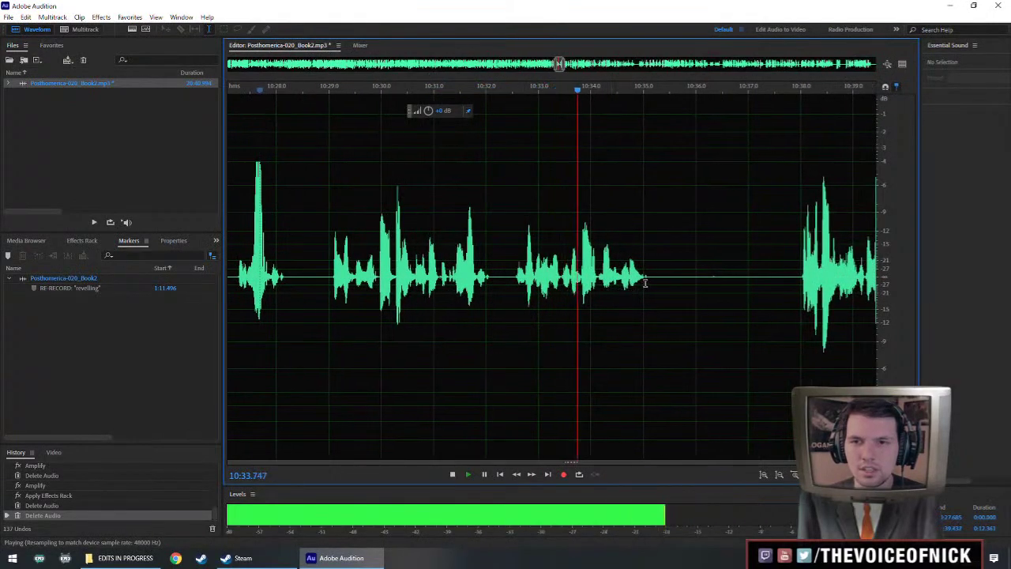
scroll(645, 283, "down", 3)
left_click_drag(647, 287, 540, 300)
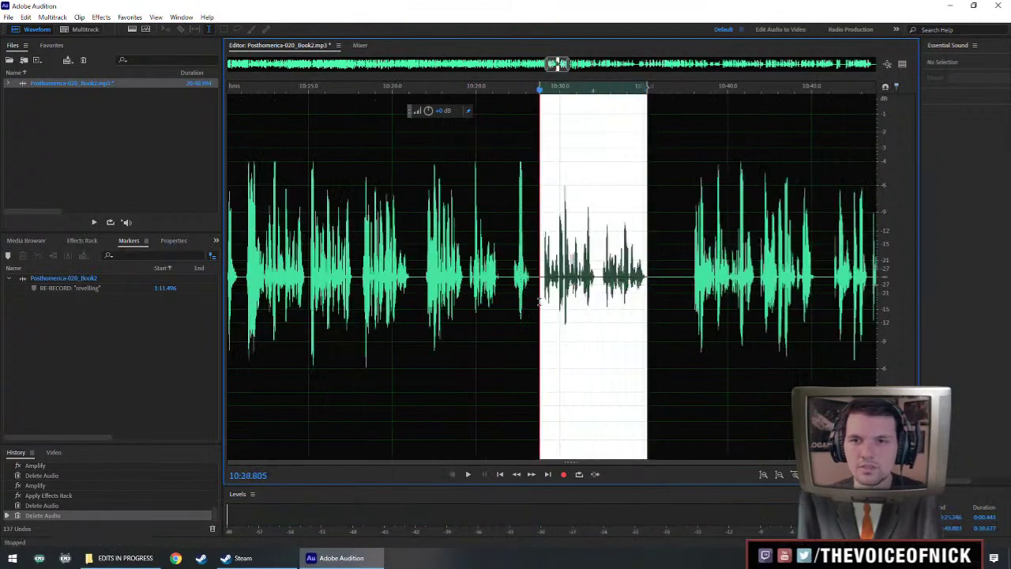
left_click_drag(438, 116, 459, 115)
Try the Effects Rack on the phrases from about 10:28.9 to 10:35.2, and undo it after listening from about 10:26.4.
key("ctrl+r")
left_click(498, 264)
key("space")
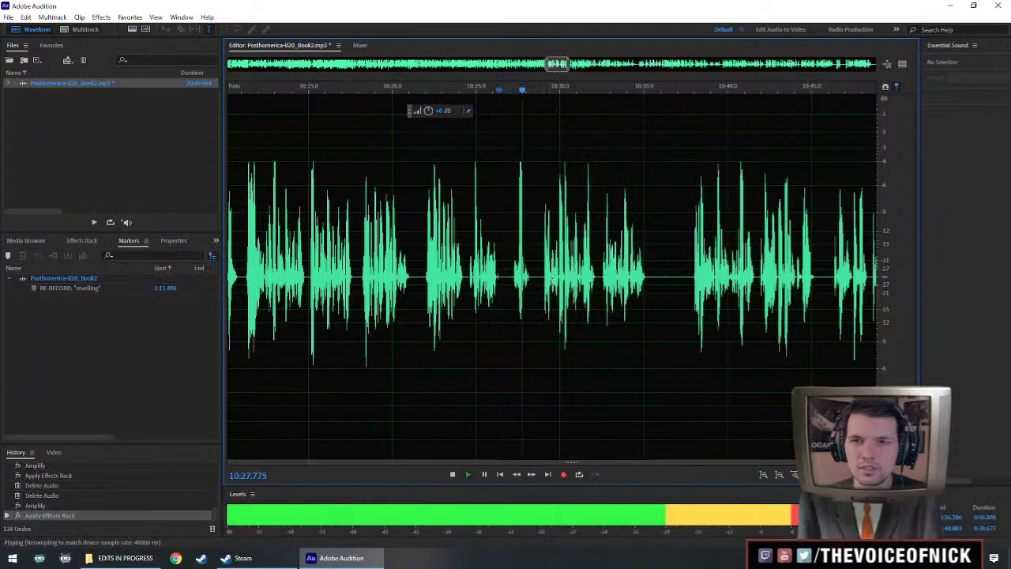
scroll(538, 276, "up", 3)
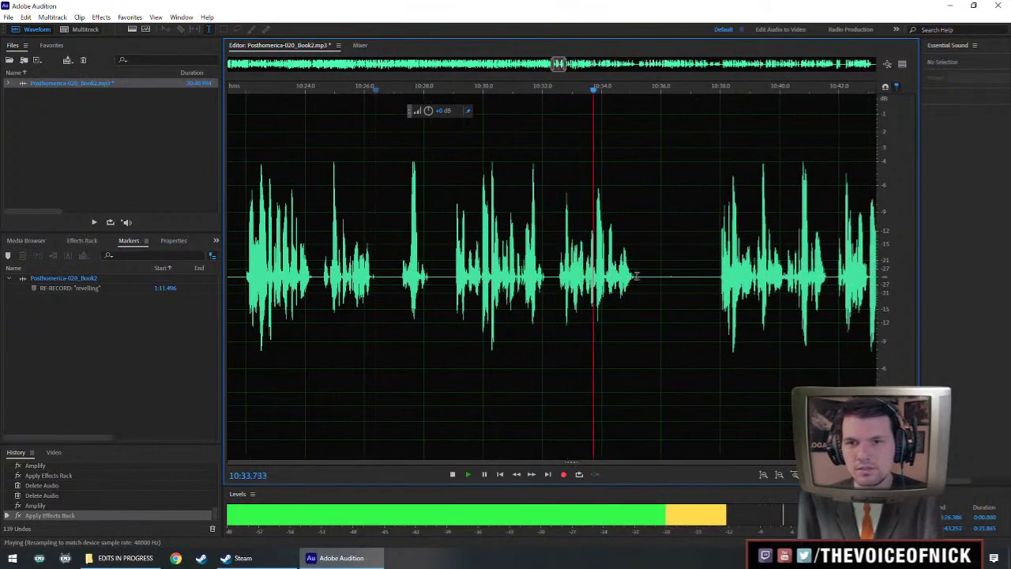
key("space")
key("ctrl+z")
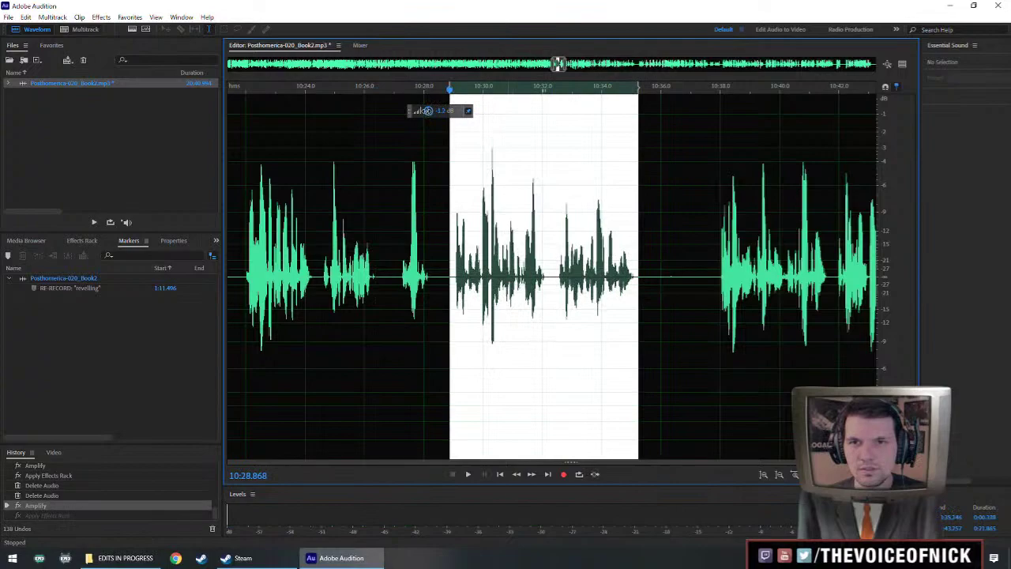
Fine-tune the volume of the phrases from about 10:28.9 to 10:35.2, apply the Effects Rack, and play from about 10:27.2.
left_click_drag(424, 111, 424, 110)
key("ctrl+r")
left_click(396, 259)
key("space")
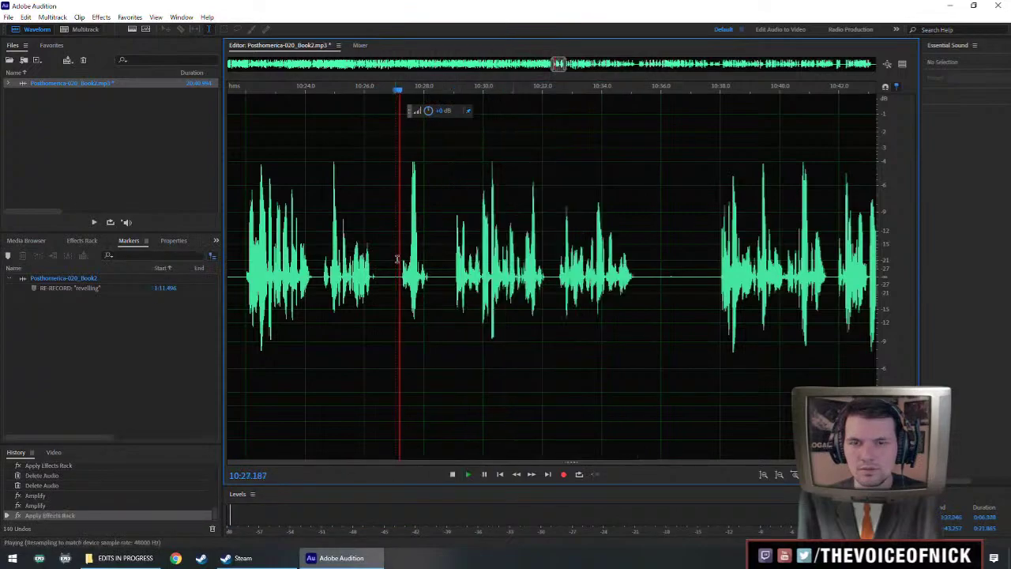
Trim a sliver of the pause at about 10:28.7 and play the result from about 10:27.0.
key("space")
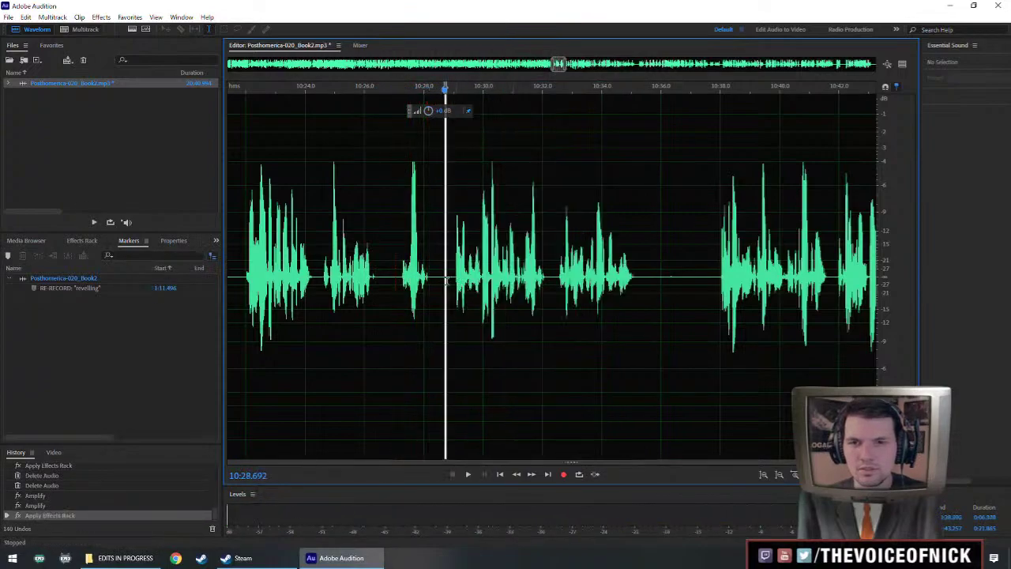
key("Delete")
left_click(393, 265)
key("space")
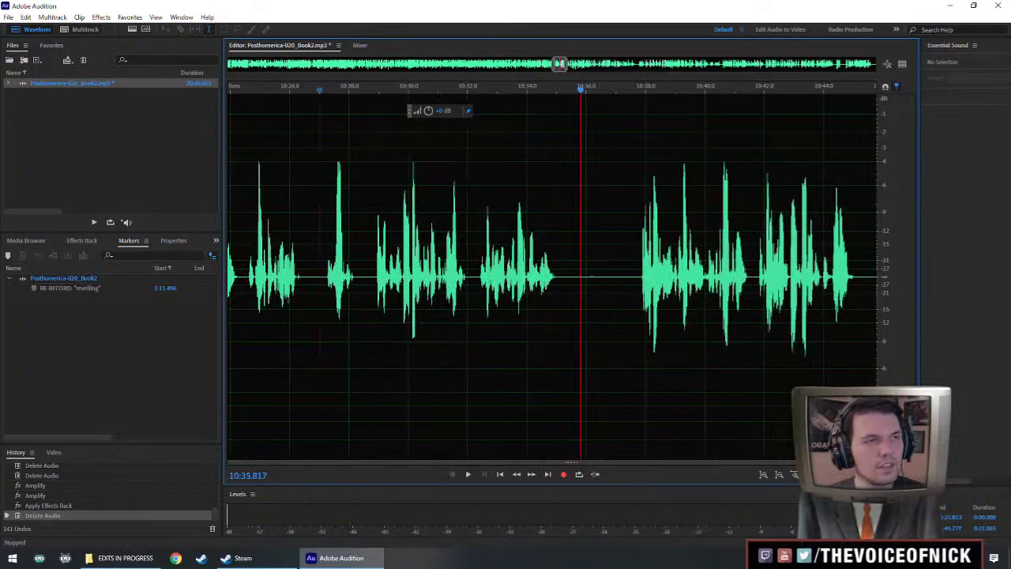
Save the recording, replace the gap from about 10:35.0 to 10:37.9 with a shorter silence, and play from about 10:33.5.
left_click_drag(554, 284, 578, 302)
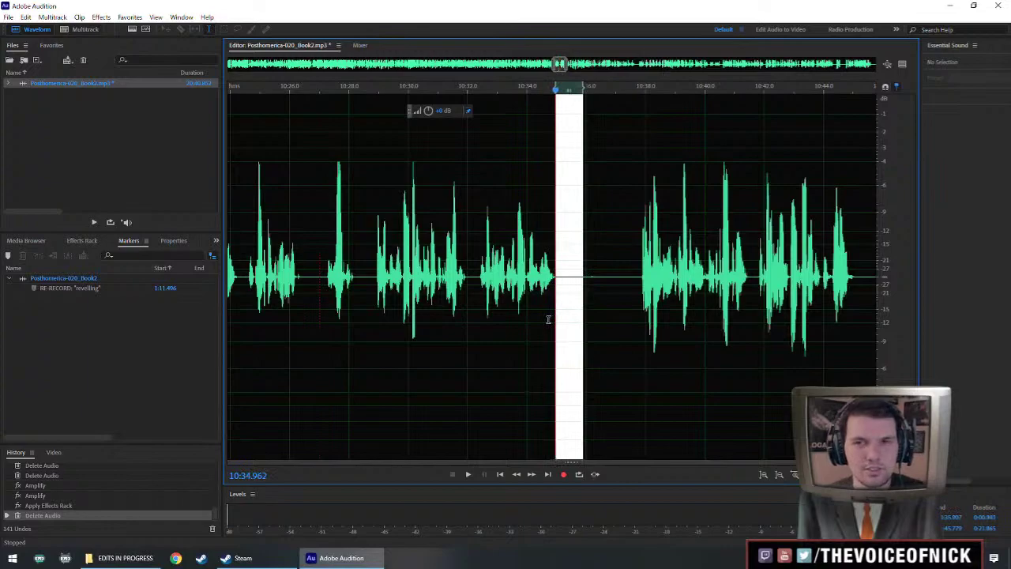
key("ctrl+s")
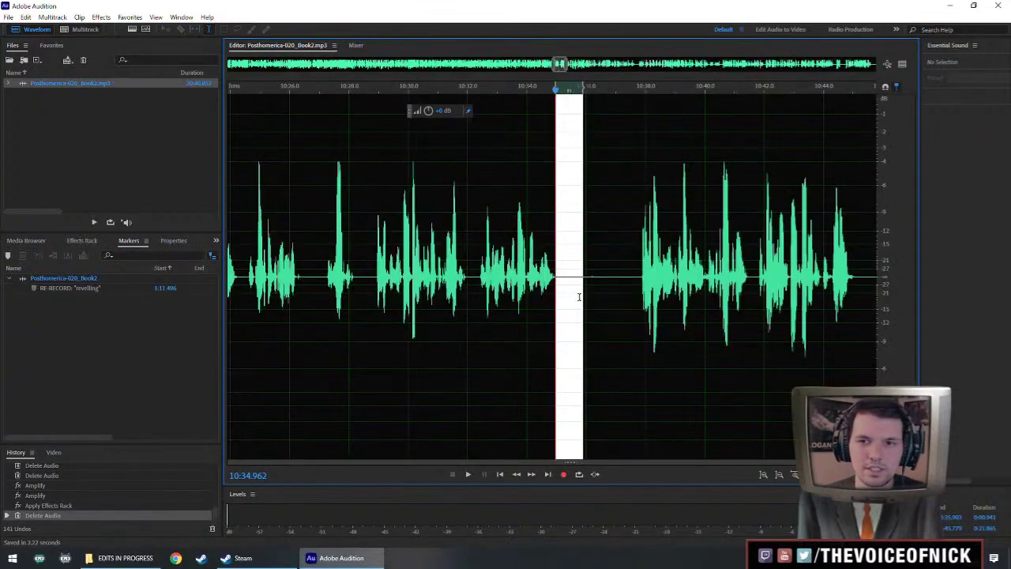
left_click_drag(584, 297, 611, 312)
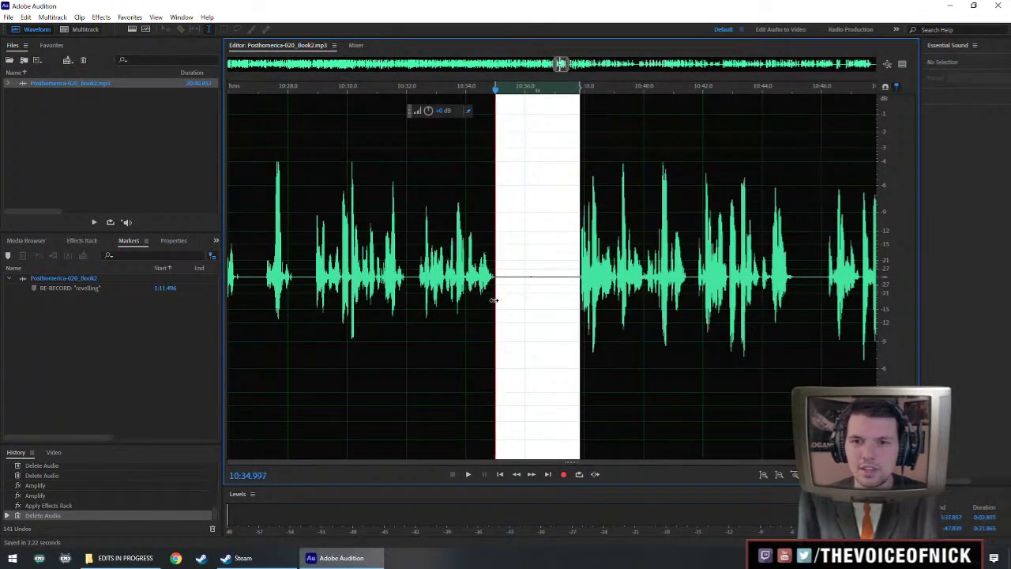
key("ctrl+shift+s")
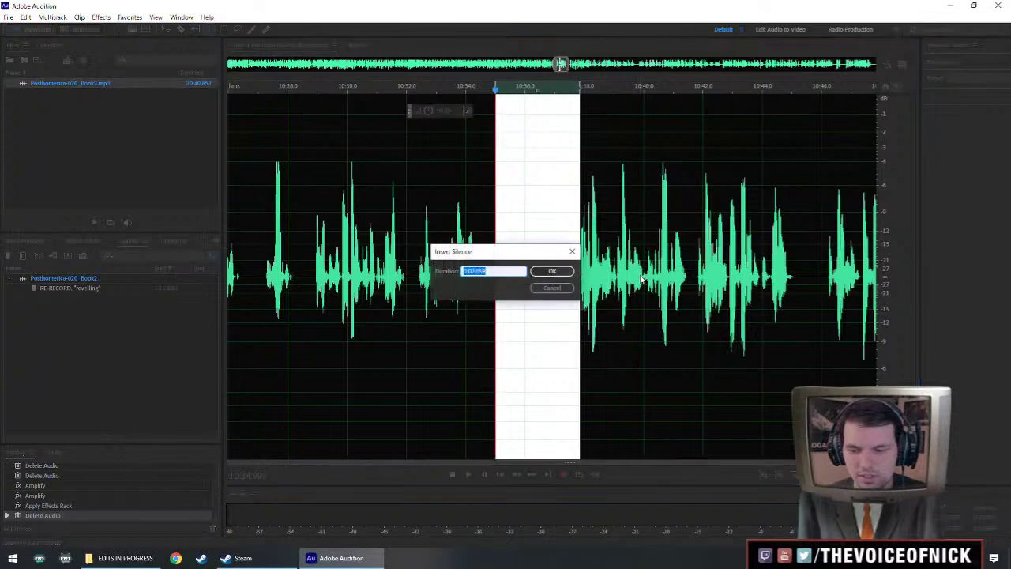
key("Return")
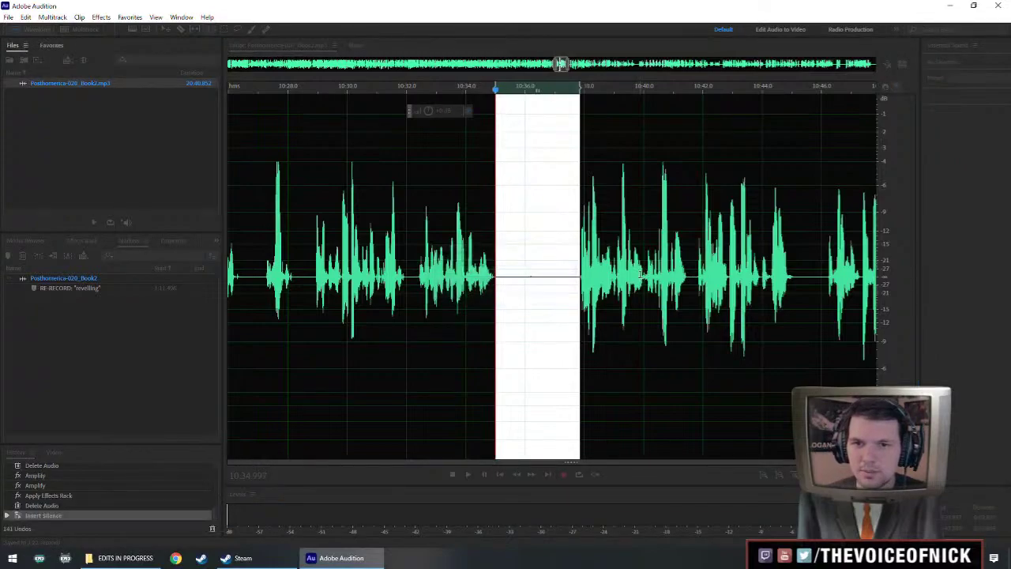
key("space")
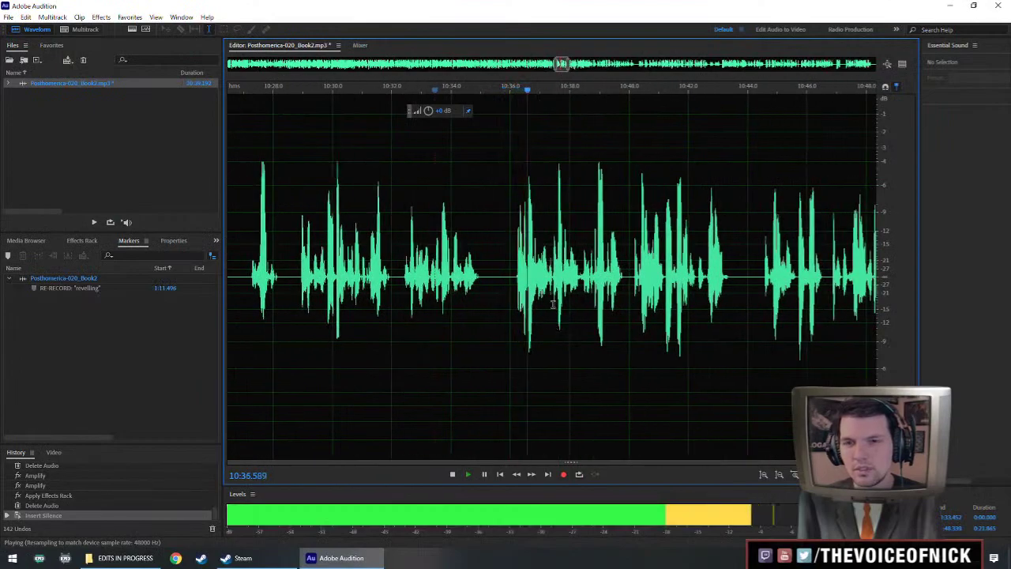
Raise the volume of the phrases from about 10:35.9 to 10:53.9 and apply the Effects Rack to them.
scroll(569, 298, "down", 3)
key("space")
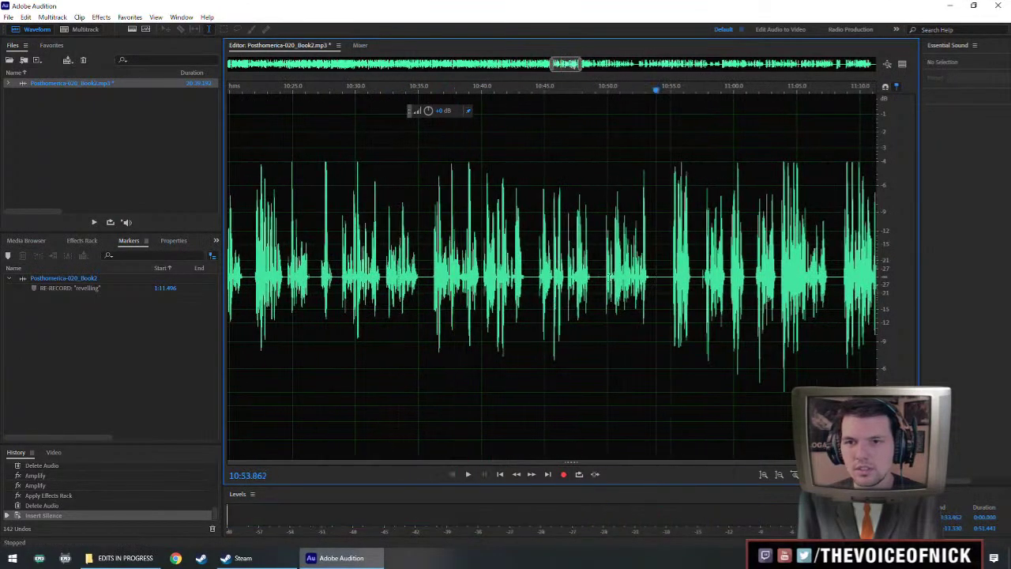
left_click_drag(657, 292, 429, 304)
left_click_drag(429, 112, 432, 109)
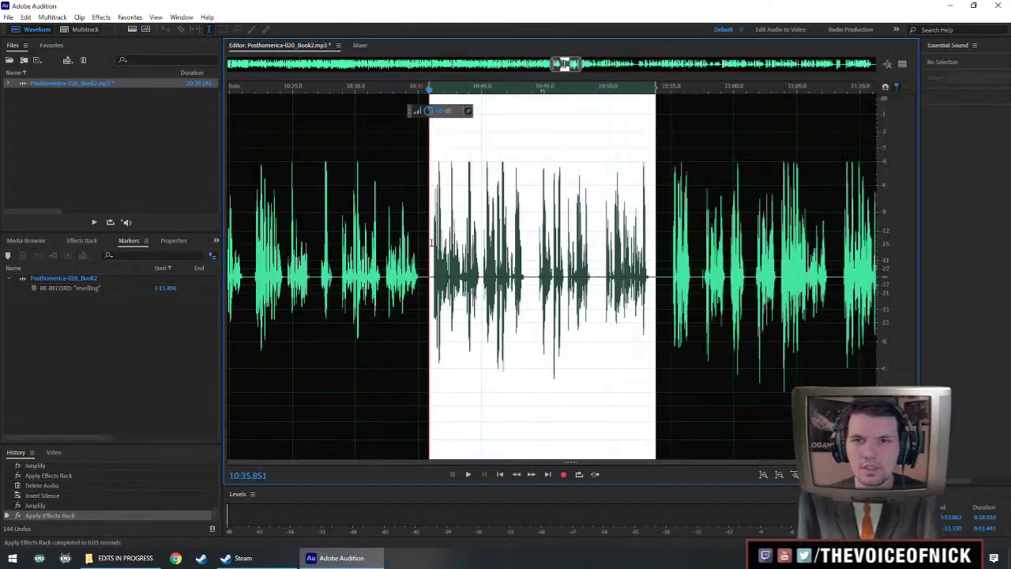
Play on from about 10:34.1 and compare the repeated takes starting at about 10:40.2 and 10:44.6.
left_click(408, 261)
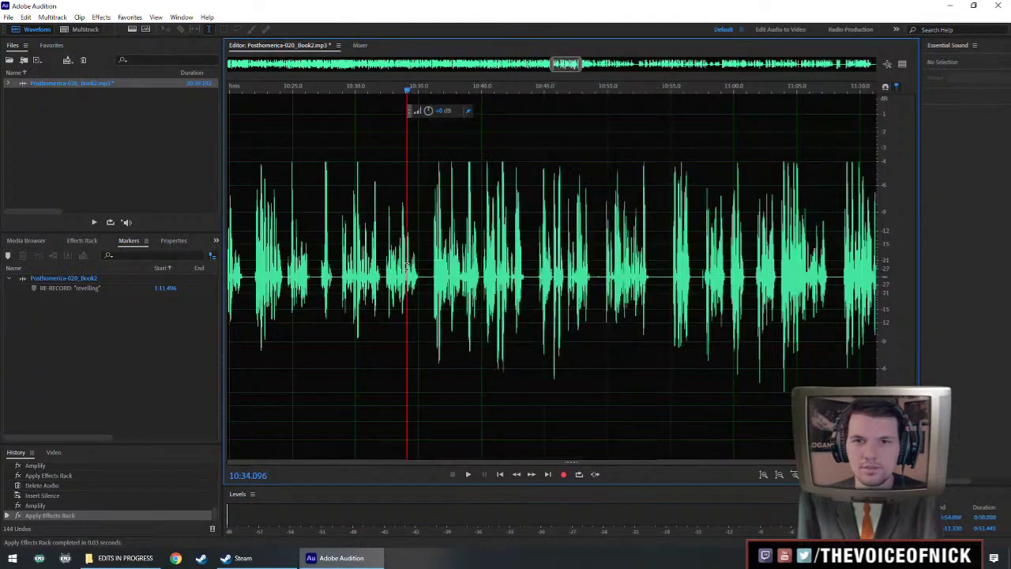
key("space")
scroll(506, 314, "up", 4)
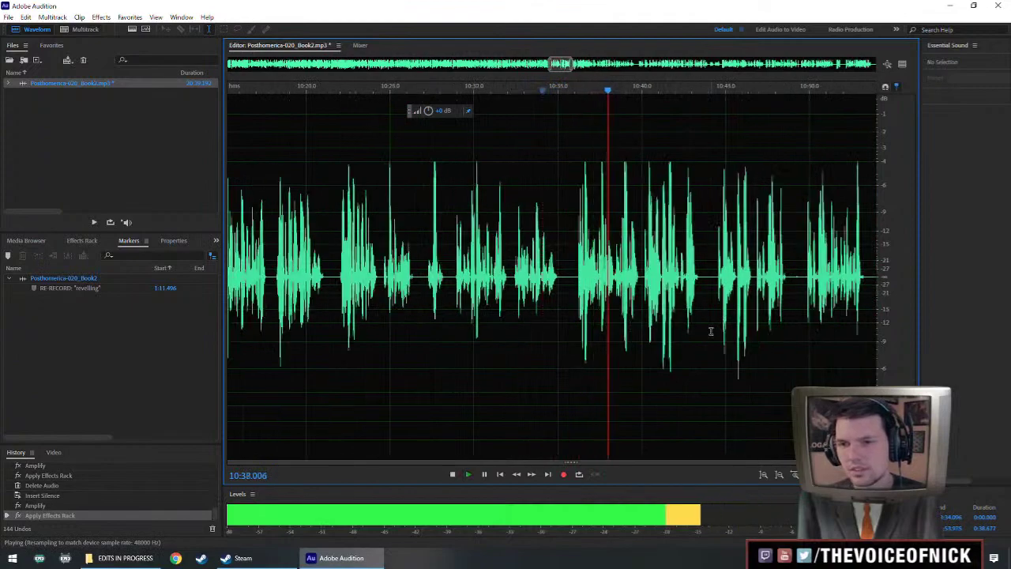
scroll(601, 332, "down", 2)
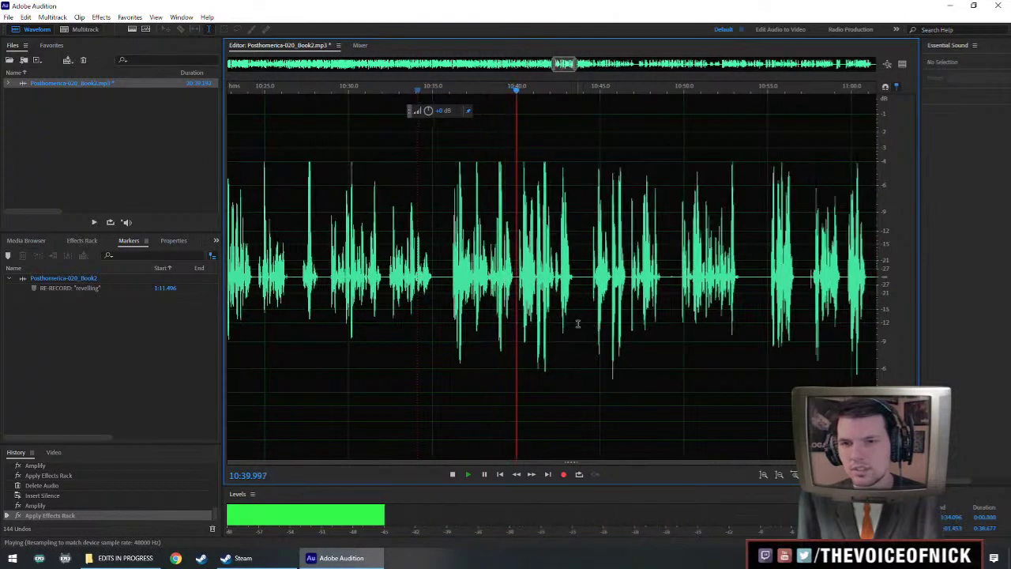
scroll(581, 293, "right", 2)
scroll(543, 295, "up", 2)
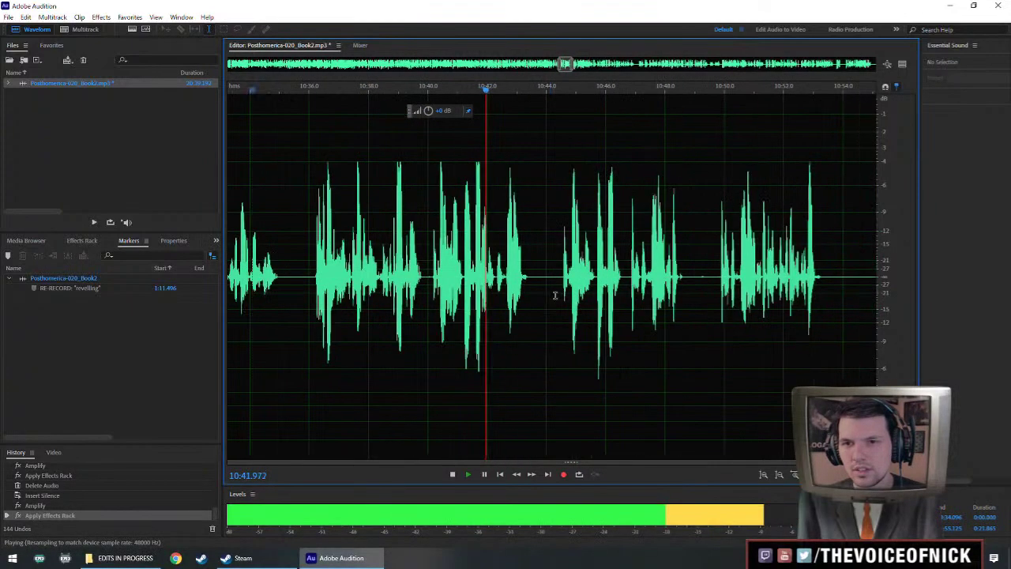
left_click(563, 290)
key("space")
key("space")
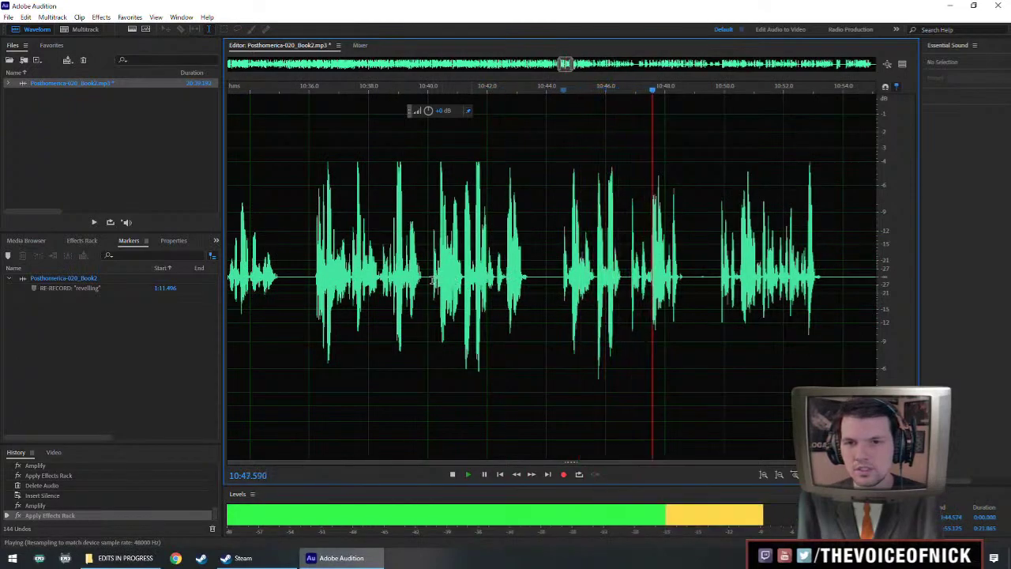
Delete the unwanted take from about 10:40.2 to 10:44.6 and play the join from about 10:38.6.
left_click_drag(433, 281, 565, 338)
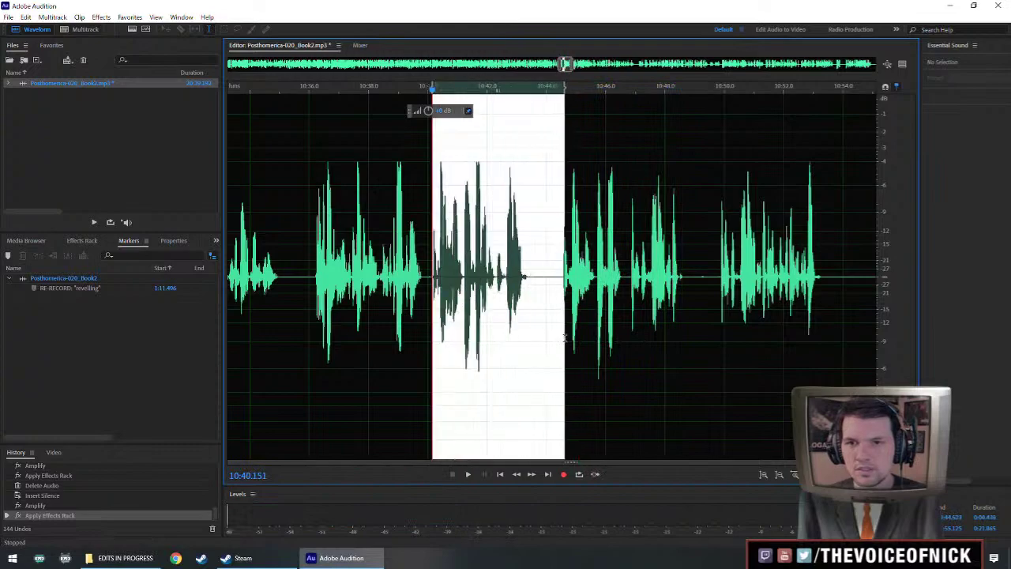
key("Delete")
key("space")
scroll(647, 291, "up", 2)
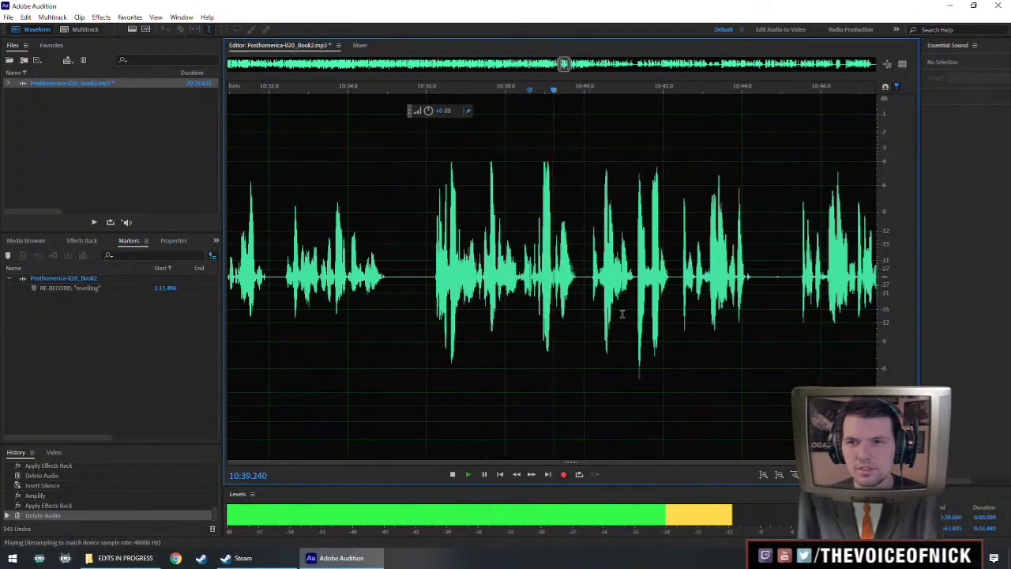
left_click_drag(646, 291, 509, 295)
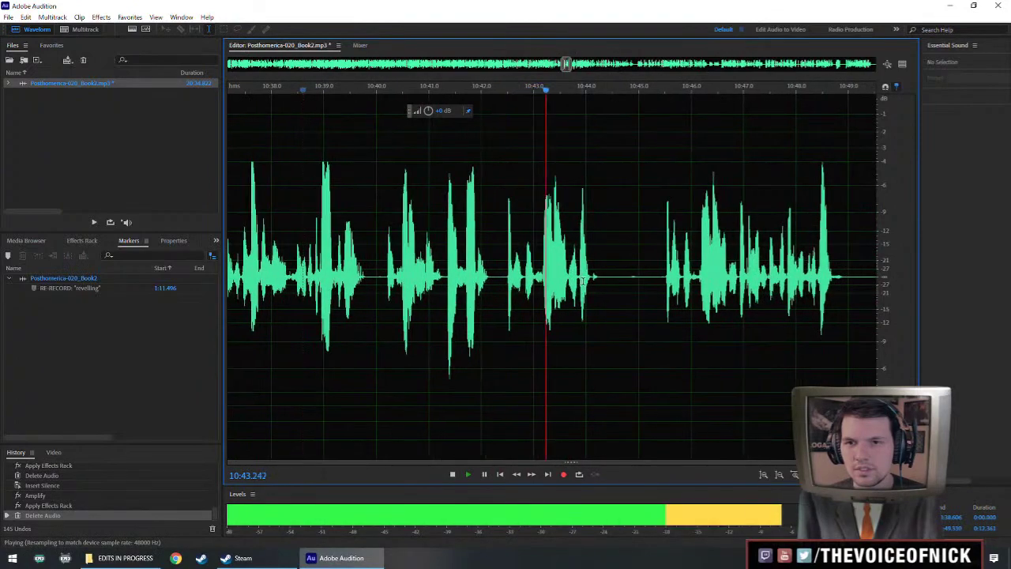
Trim a sliver of the pause at about 10:42.3 and check the transition from about 10:41.1.
key("space")
left_click(488, 282)
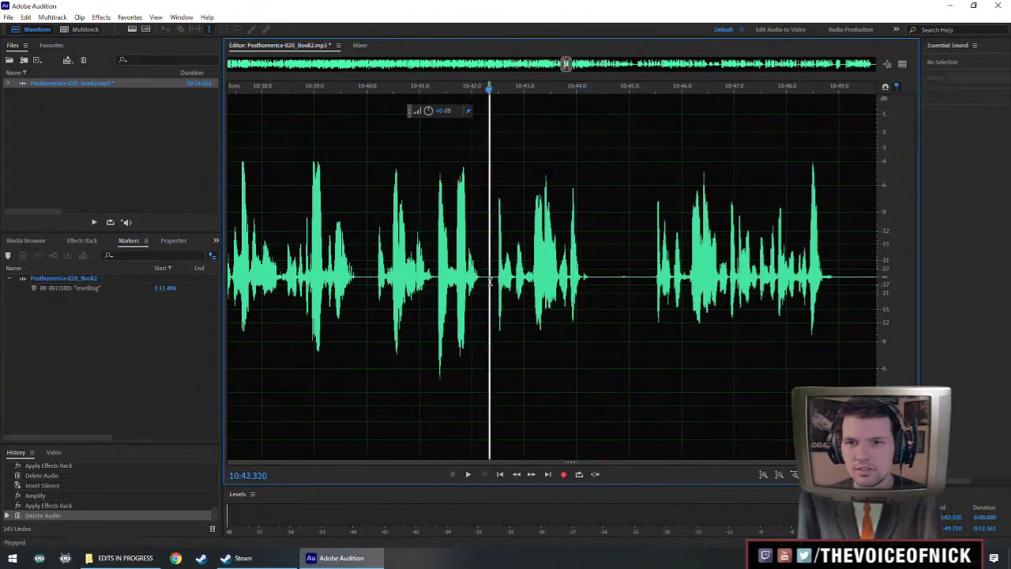
key("Delete")
key("space")
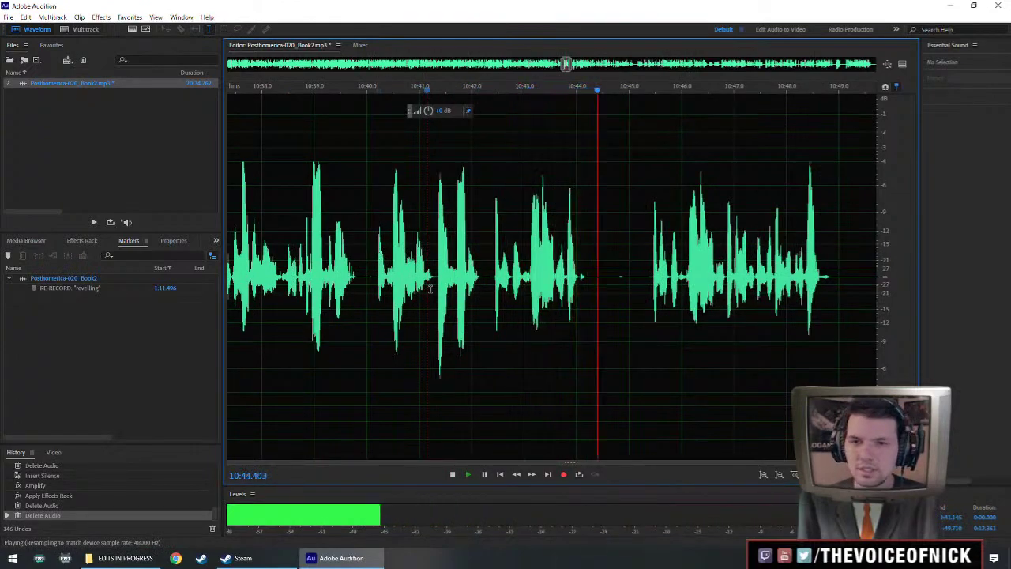
key("space")
Play the take starting at about 10:45.5 and compare it with the preceding take from about 10:42.4.
scroll(523, 295, "down", 4)
left_click_drag(788, 282, 688, 282)
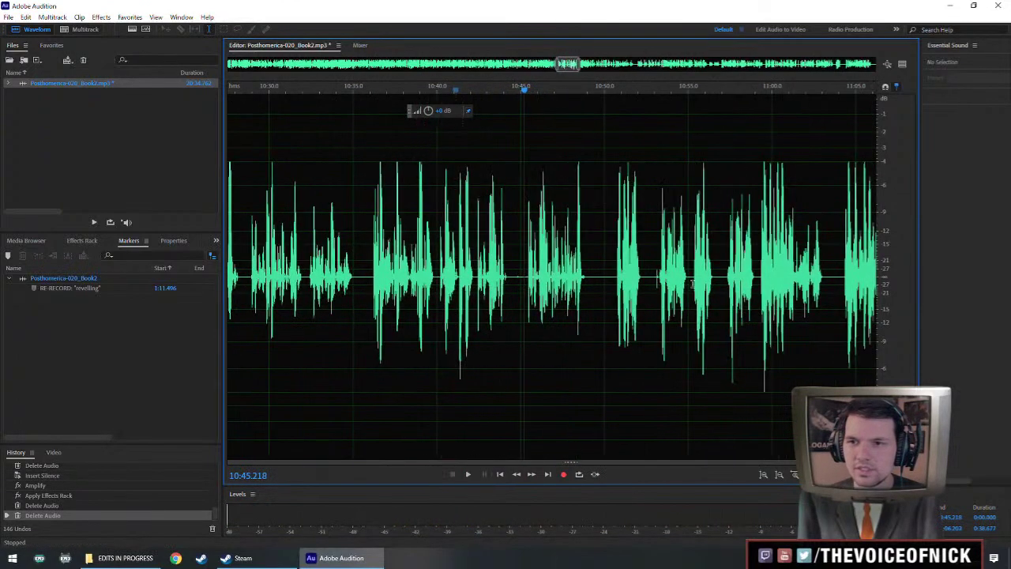
key("space")
key("space")
left_click(526, 287)
key("space")
key("space")
key("space")
scroll(532, 280, "up", 1)
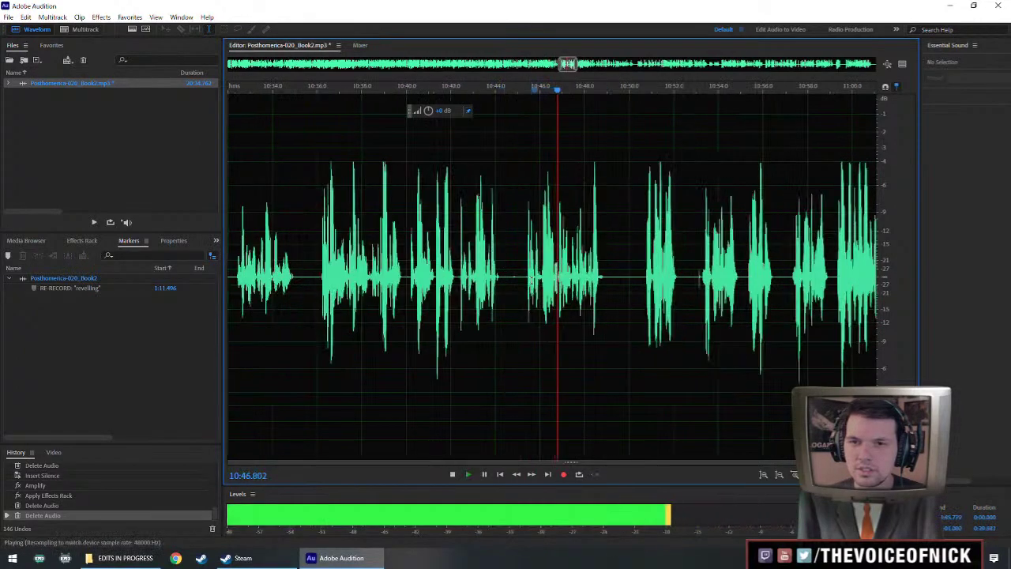
scroll(540, 282, "up", 1)
key("space")
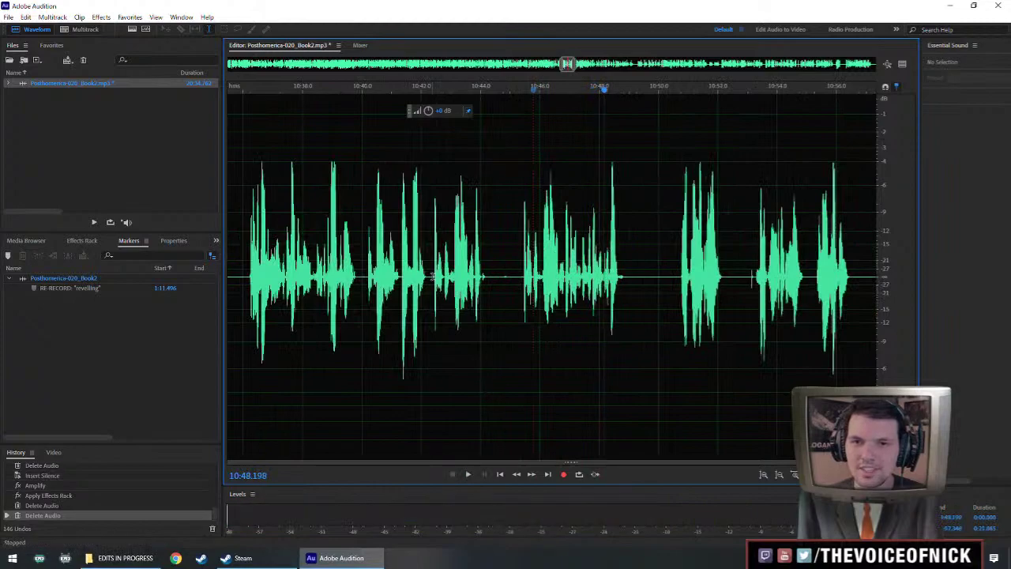
Delete the unwanted take from about 10:42.4 to 10:45.4 and play the join from about 10:41.4.
left_click_drag(433, 276, 521, 303)
key("Delete")
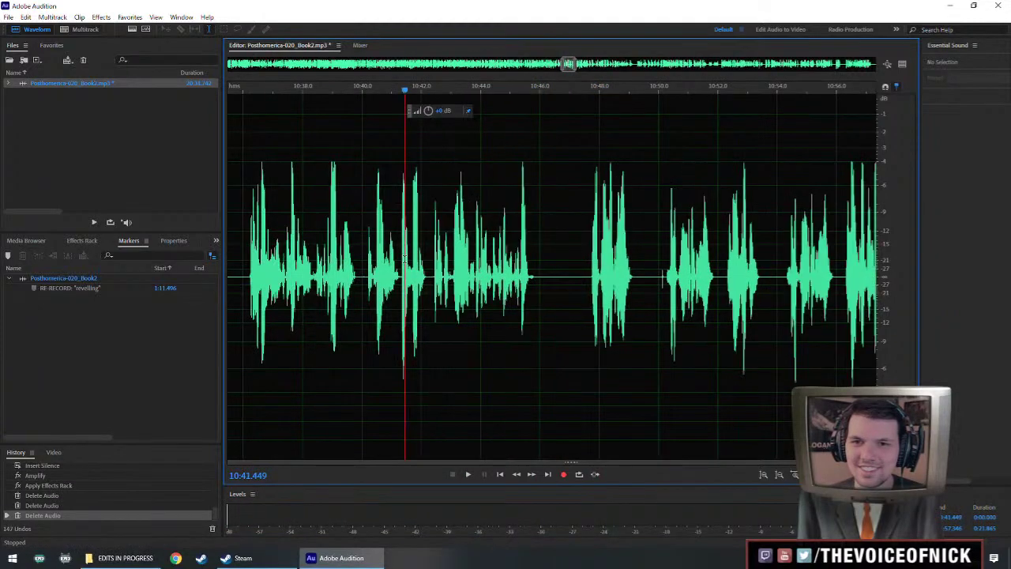
key("space")
scroll(563, 285, "up", 3)
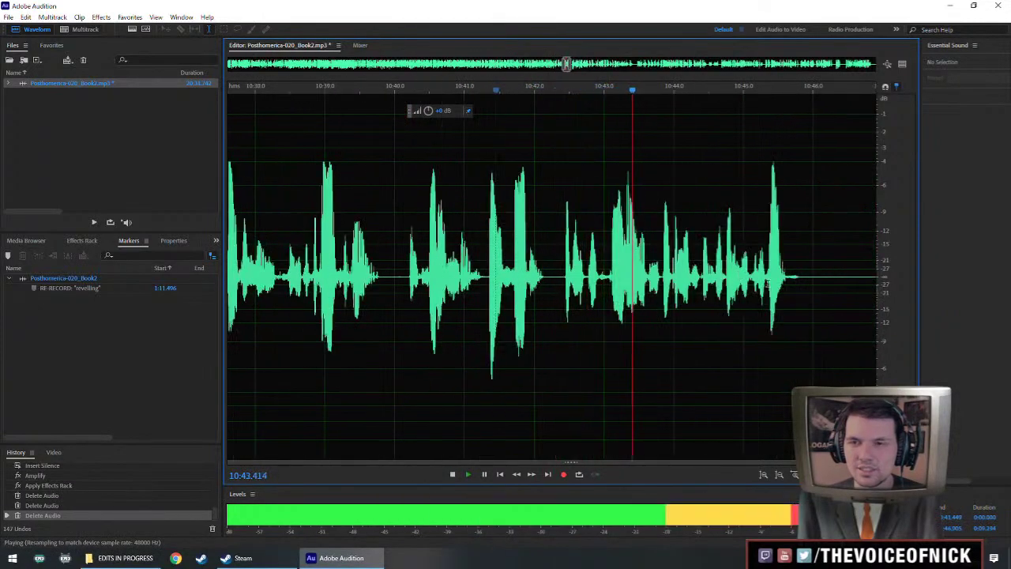
Raise the volume of the phrase from about 10:42.4 to 10:45.9, apply the Effects Rack, and play from about 10:41.3.
left_click_drag(803, 237, 561, 210)
key("space")
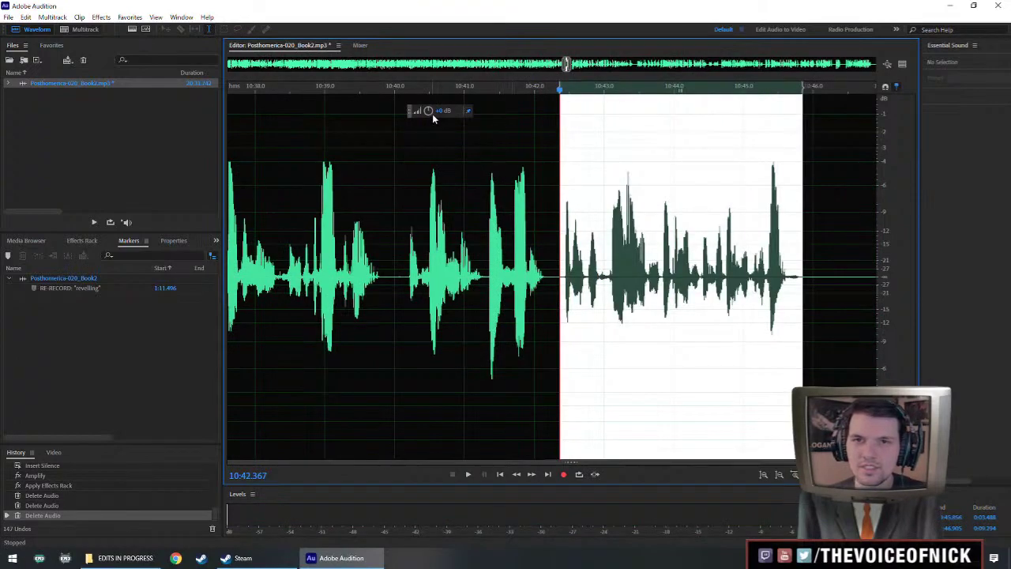
left_click_drag(432, 116, 443, 102)
left_click(491, 247)
key("space")
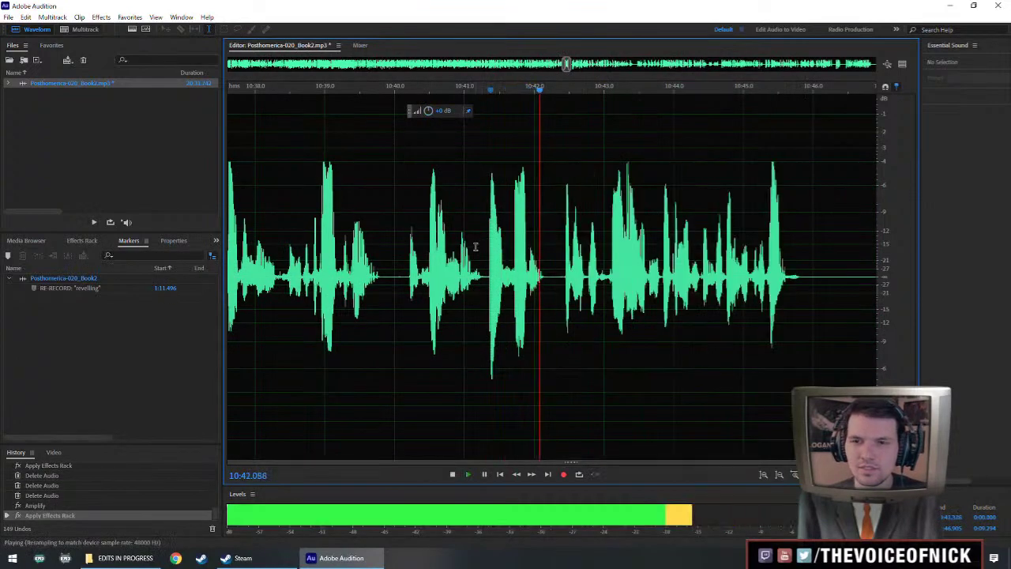
scroll(601, 268, "down", 5)
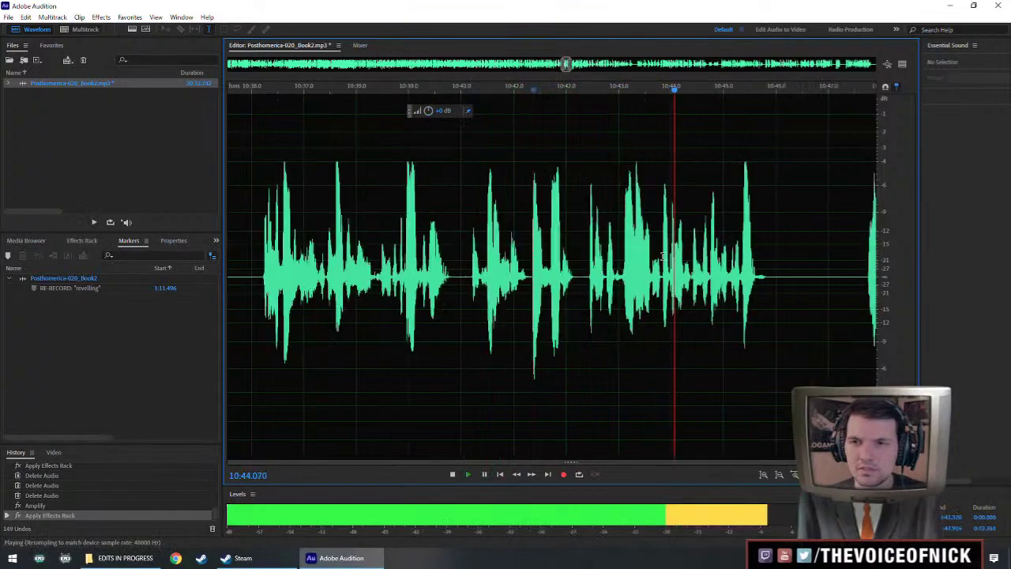
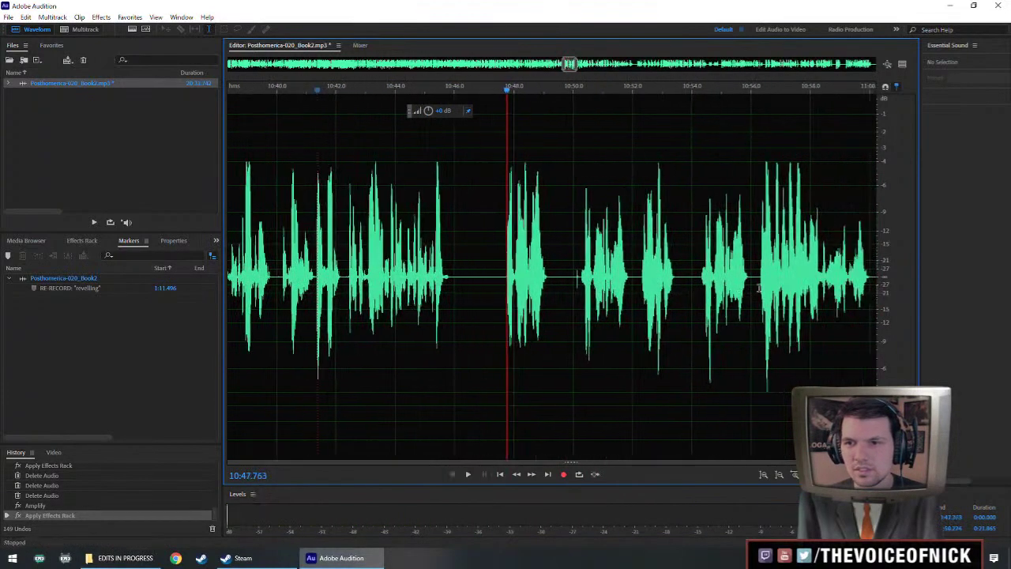
Check the following takes, delete the unwanted one from about 10:45.9 to 10:49.2, and trim the remaining pause at about 10:46.6.
left_click(757, 293)
left_click(612, 285)
left_click(551, 286)
left_click(474, 286)
key("space")
left_click_drag(423, 286, 521, 316)
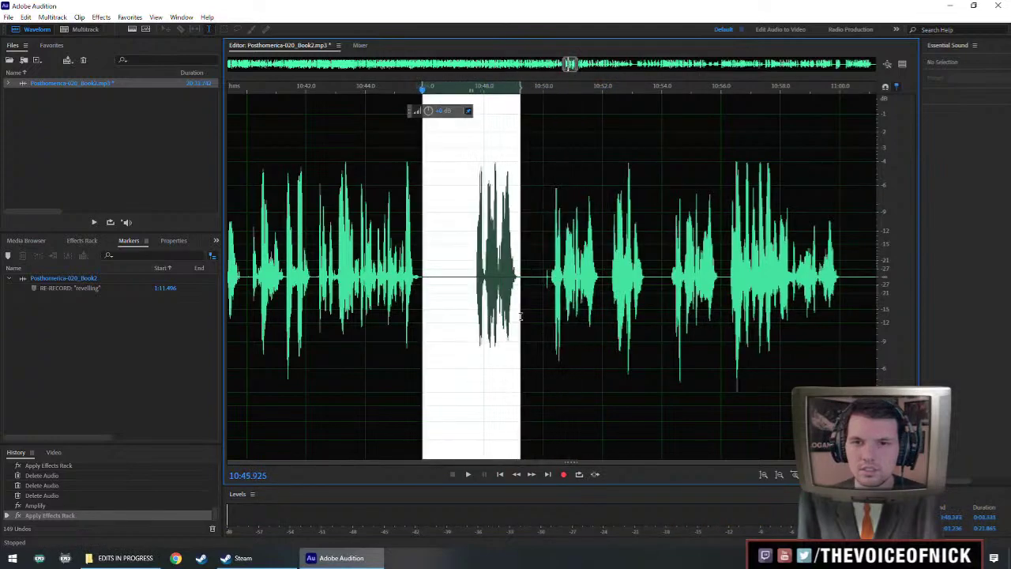
key("Delete")
key("Delete")
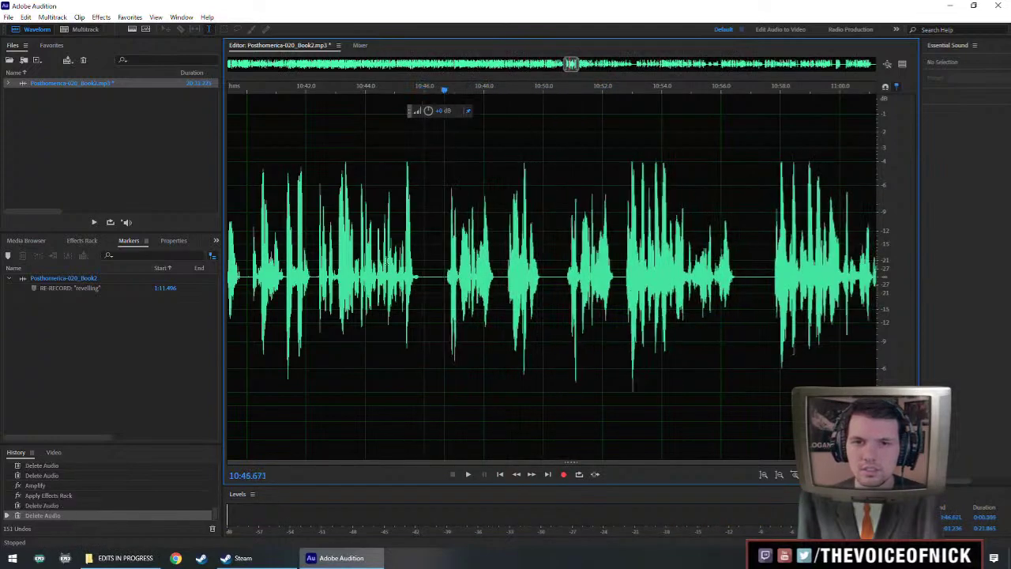
Play the join from about 10:44.6, trim the pause at about 10:46.2 slightly more, and replay from about 10:44.8.
left_click(386, 298)
key("space")
scroll(614, 300, "up", 3)
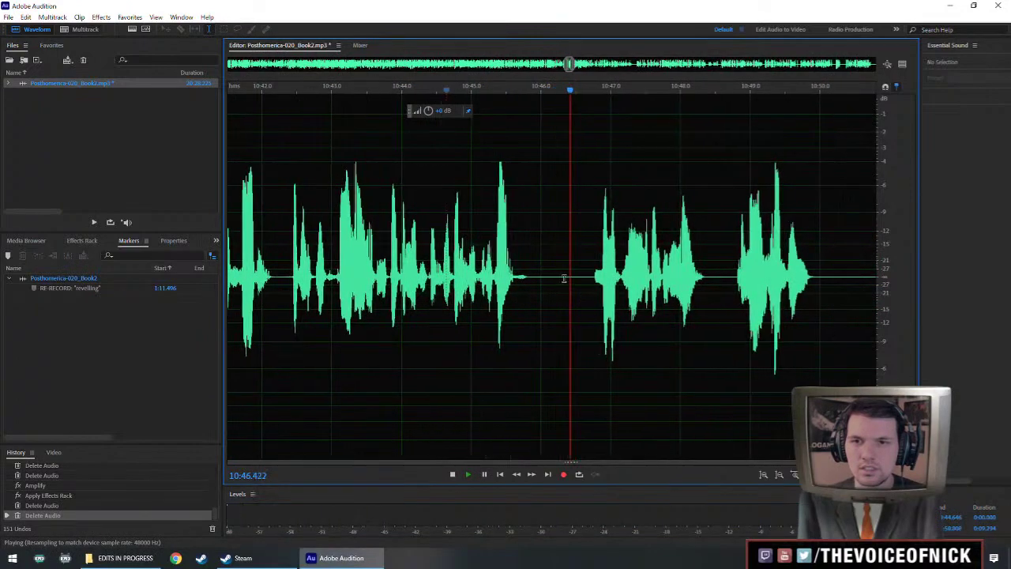
key("space")
left_click_drag(556, 286, 563, 291)
key("Delete")
left_click(455, 305)
key("space")
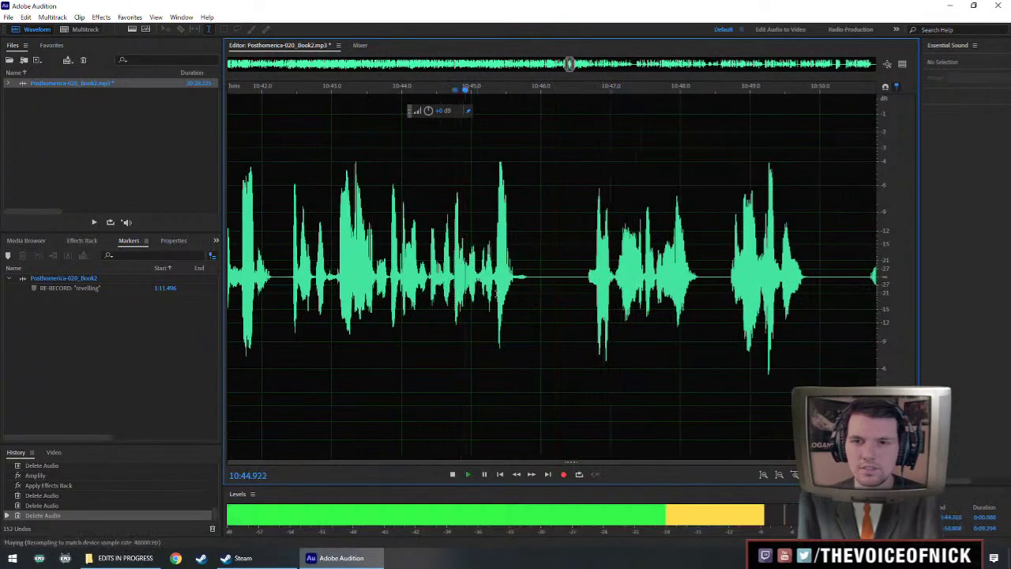
scroll(528, 309, "down", 4)
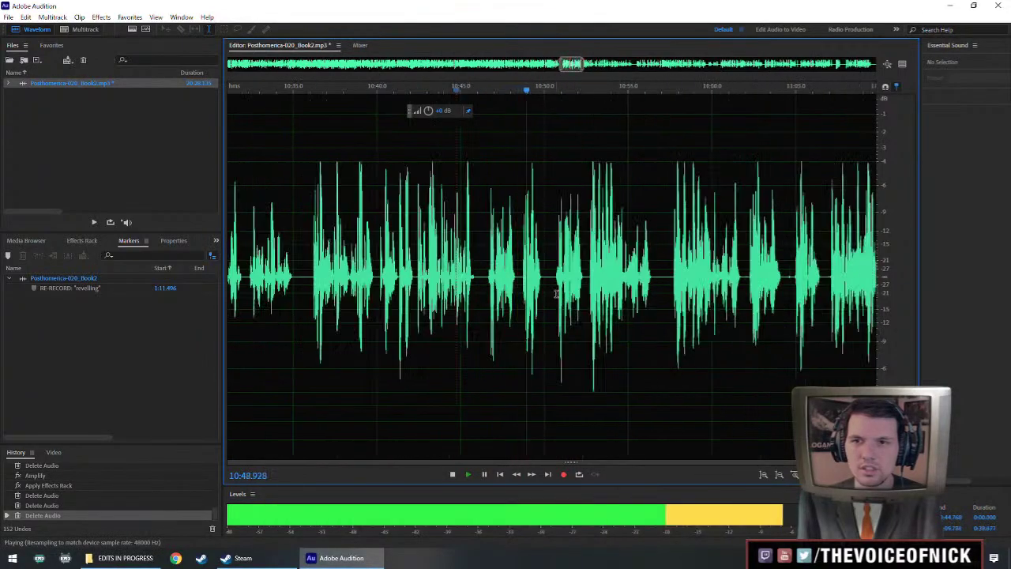
Play and compare the phrase takes between about 10:50.5 and 11:01.
scroll(569, 291, "up", 2)
left_click(586, 282)
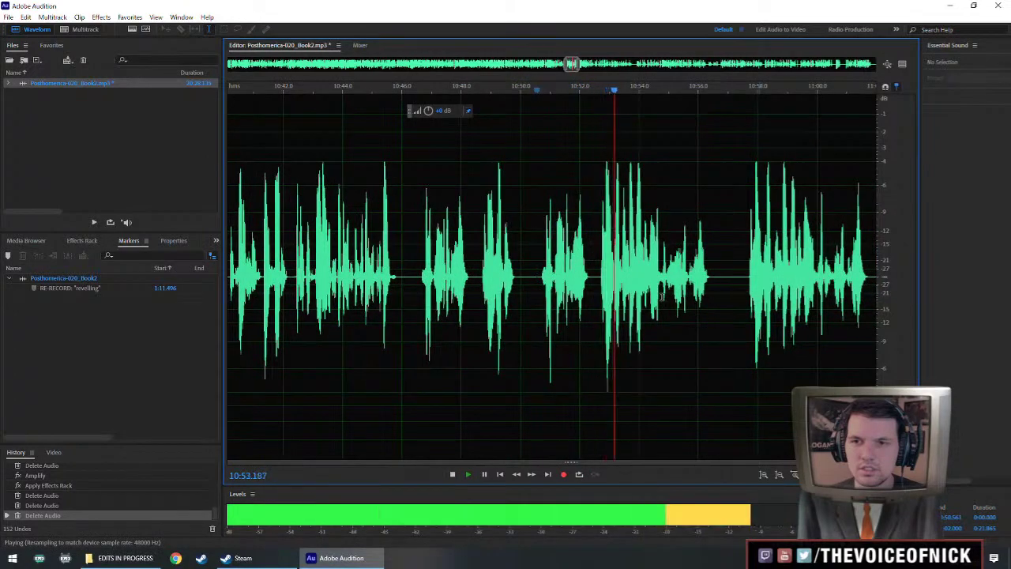
left_click(751, 292)
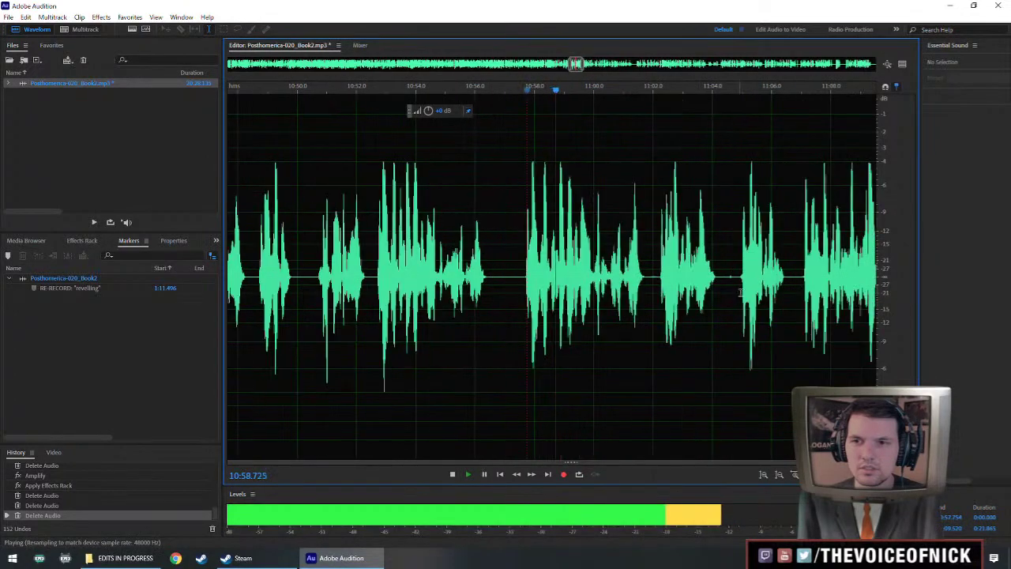
left_click(797, 290)
left_click(472, 291)
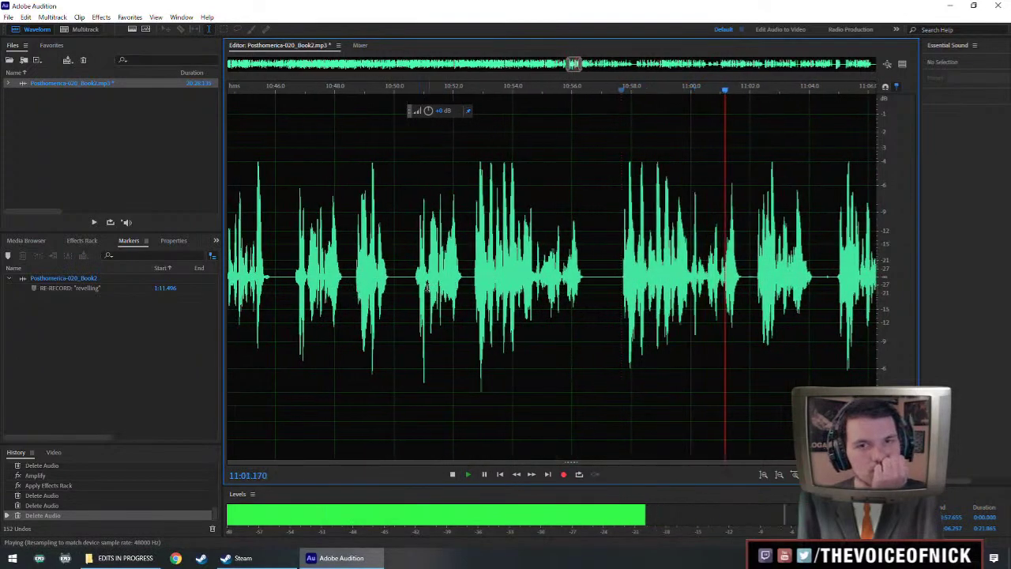
left_click(514, 308)
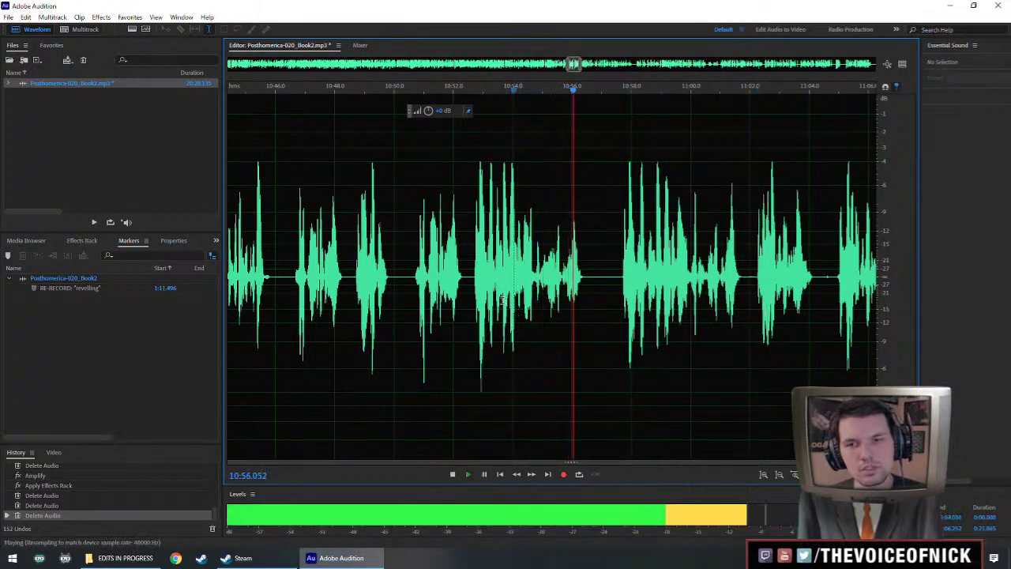
left_click(483, 303)
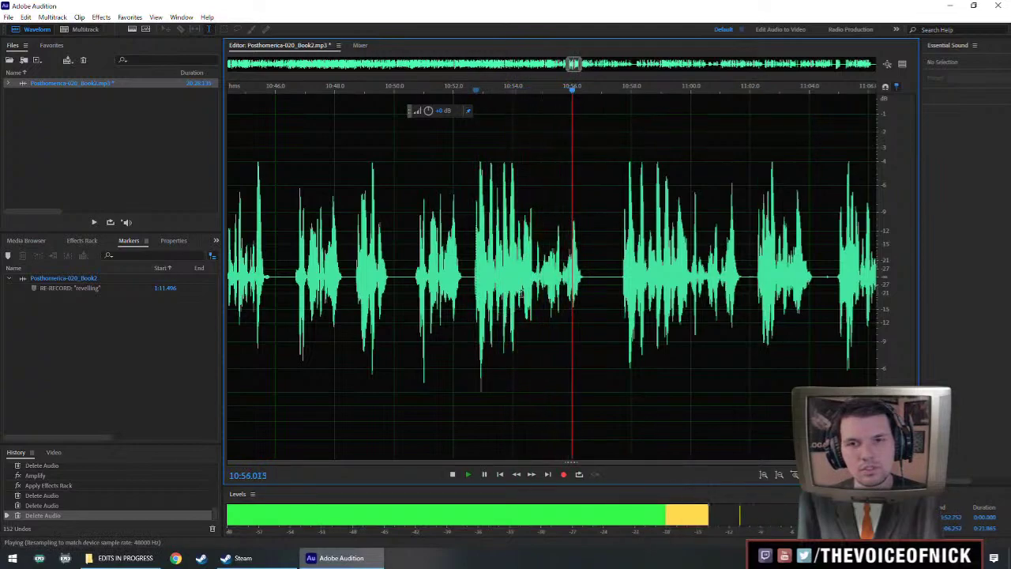
key("space")
Play from about 10:48.7 to locate the phrase start, and delete the unwanted takes from about 10:48.7 to 10:52.6.
left_click(474, 279)
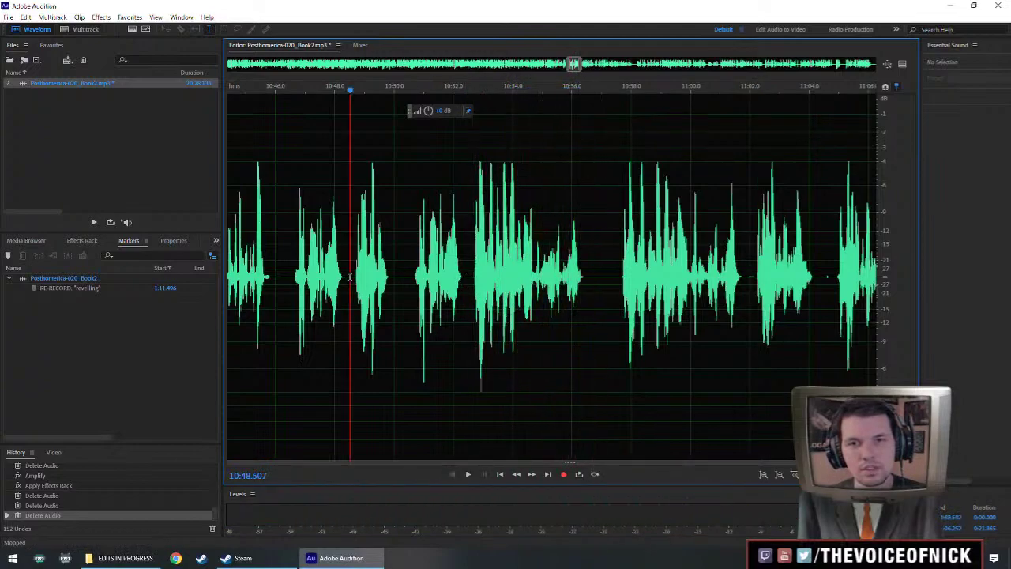
key("space")
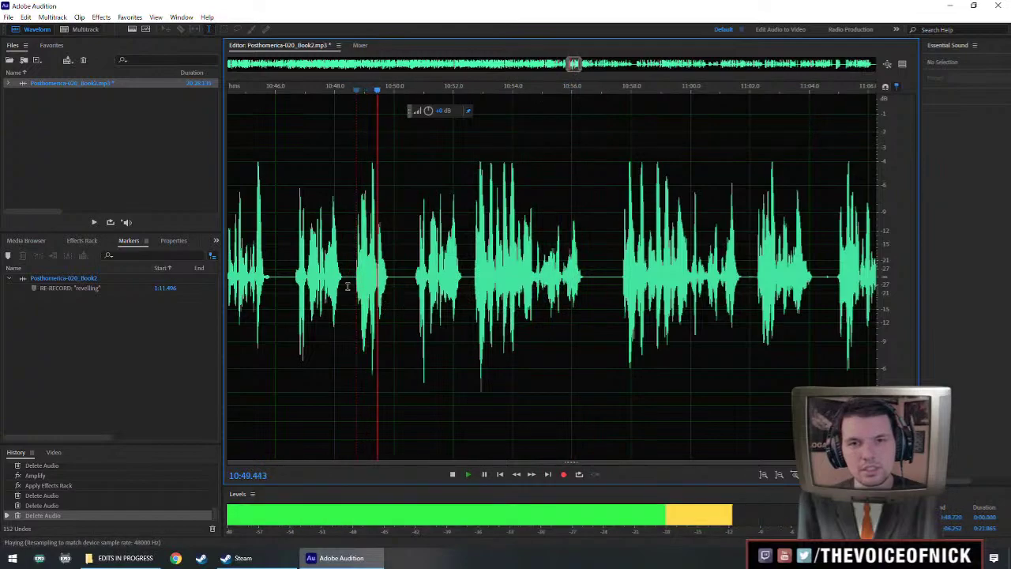
key("space")
left_click_drag(356, 282, 472, 289)
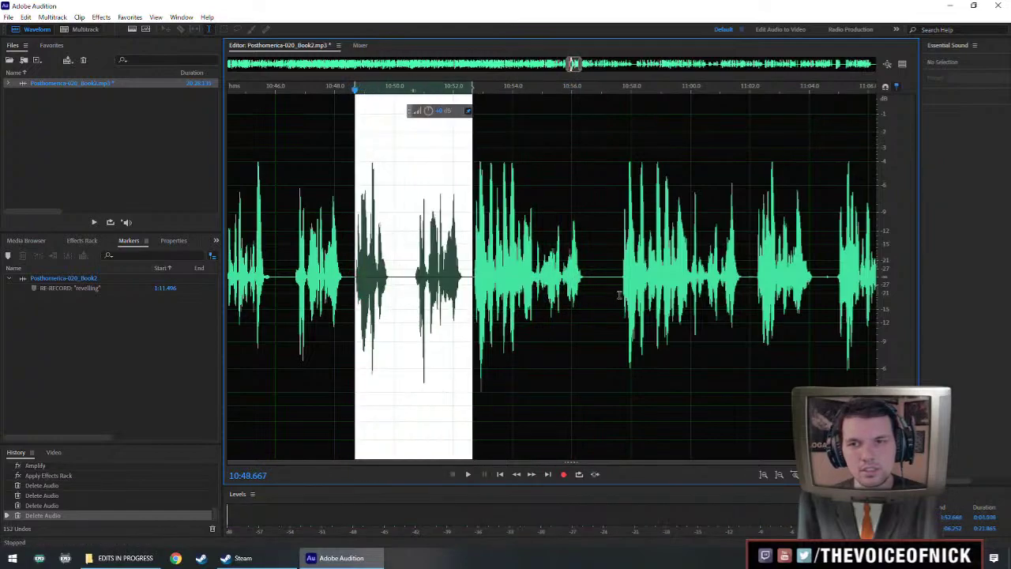
key("Delete")
Play the remaining takes from about 10:55.5 and 10:50.0, and check the join from about 10:47.4.
left_click(556, 296)
key("space")
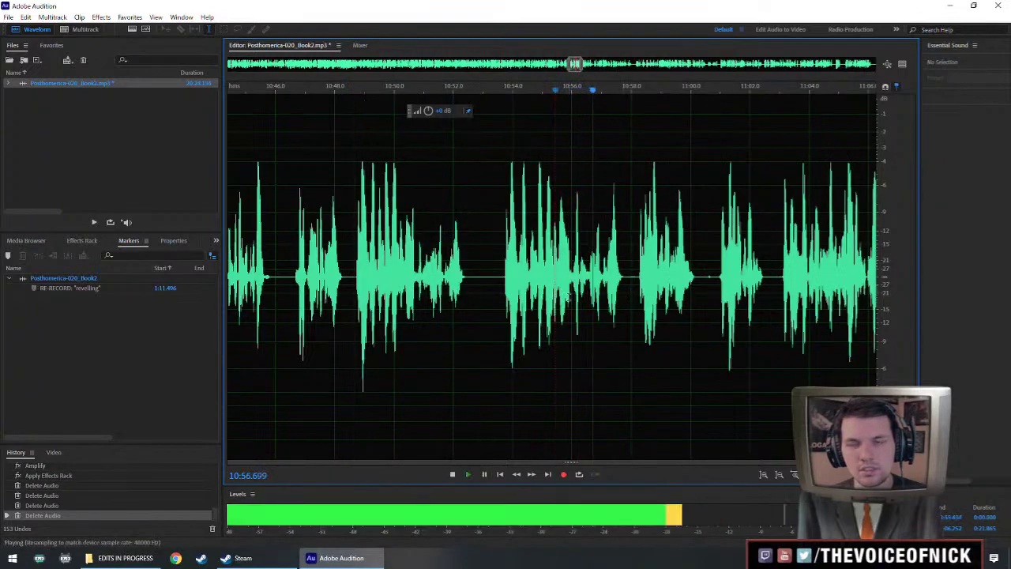
key("space")
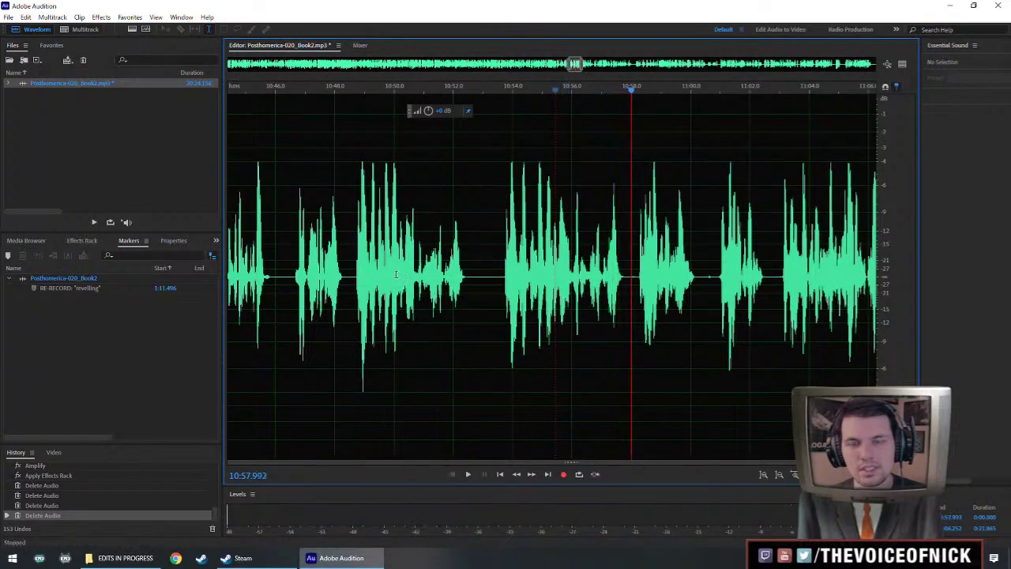
key("space")
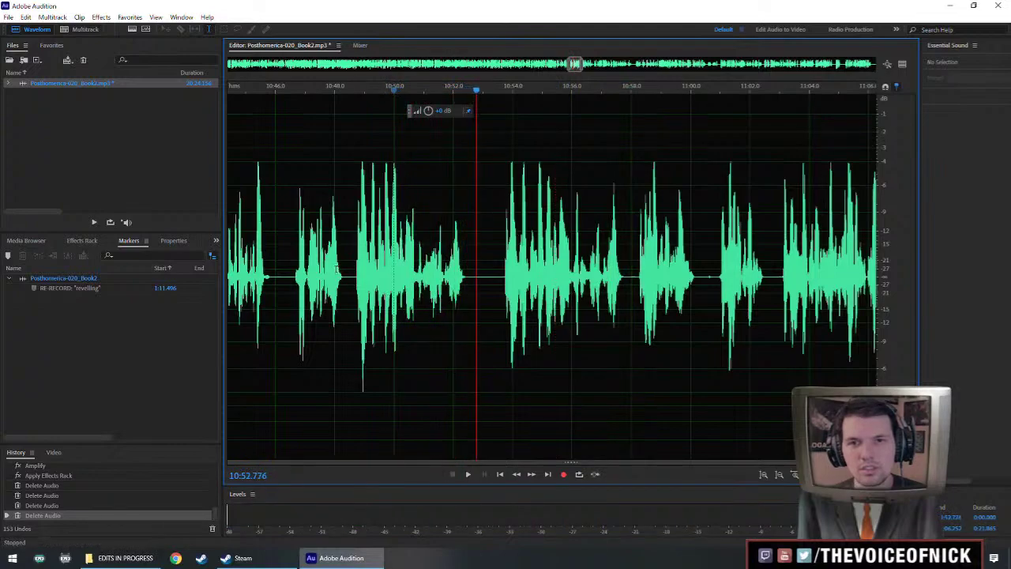
left_click(315, 293)
left_click_drag(469, 282, 422, 280)
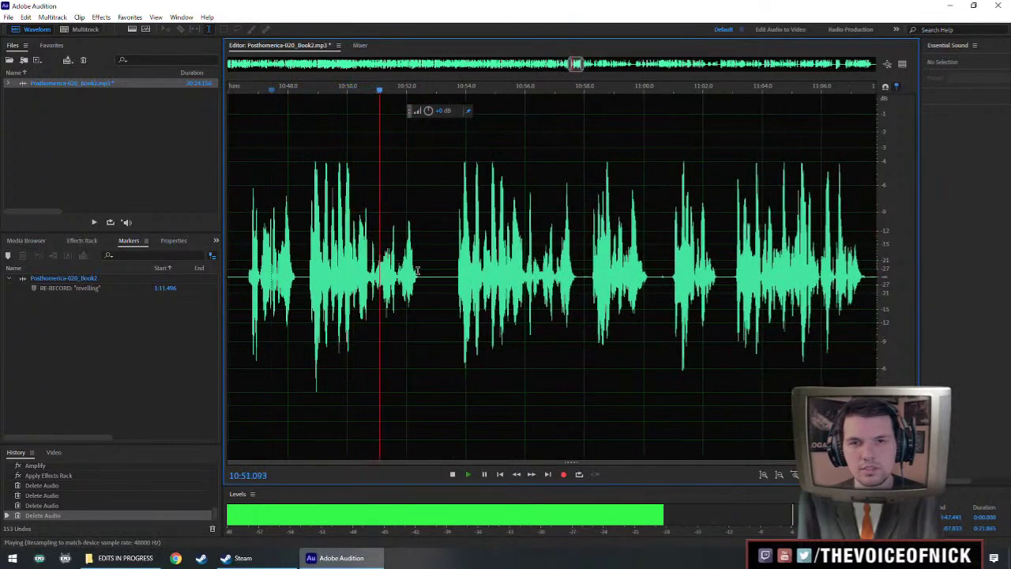
key("space")
Raise the volume of the quiet phrase ending from about 10:50.4 to 10:52.5, apply the Effects Rack, and play from about 10:49.0.
left_click_drag(422, 276, 337, 273)
scroll(370, 278, "up", 3)
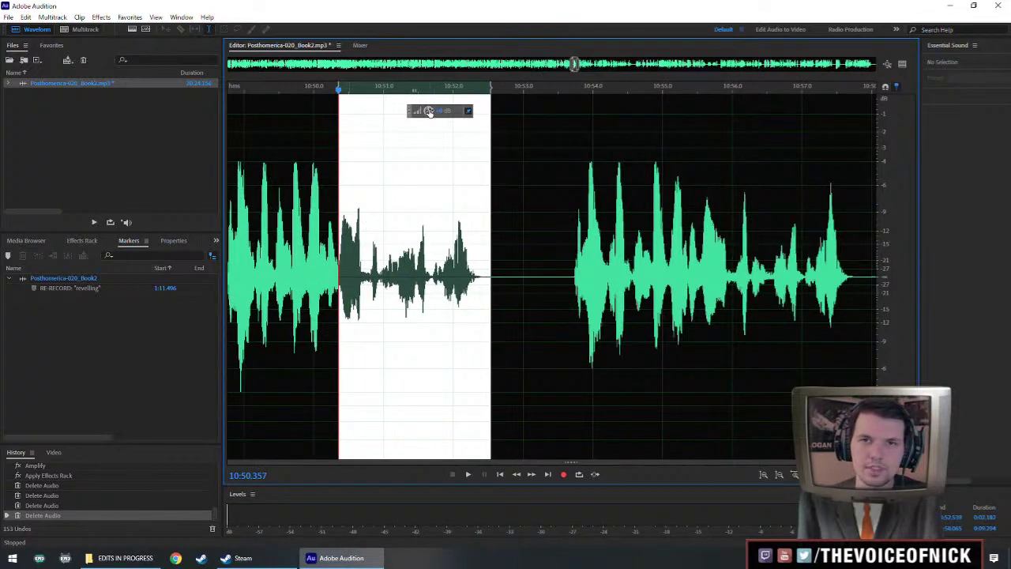
scroll(315, 233, "down", 2)
left_click_drag(327, 233, 434, 233)
left_click(382, 286)
key("space")
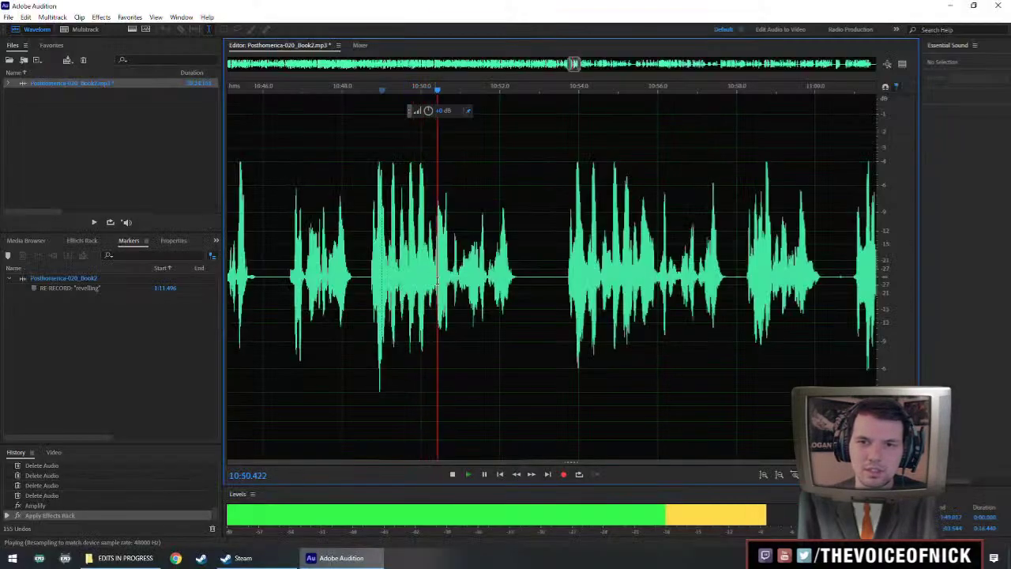
Play the following takes from about 10:58.3 and 11:03.0 to compare them.
scroll(605, 302, "right", 1)
left_click(676, 287)
key("space")
scroll(650, 271, "down", 1)
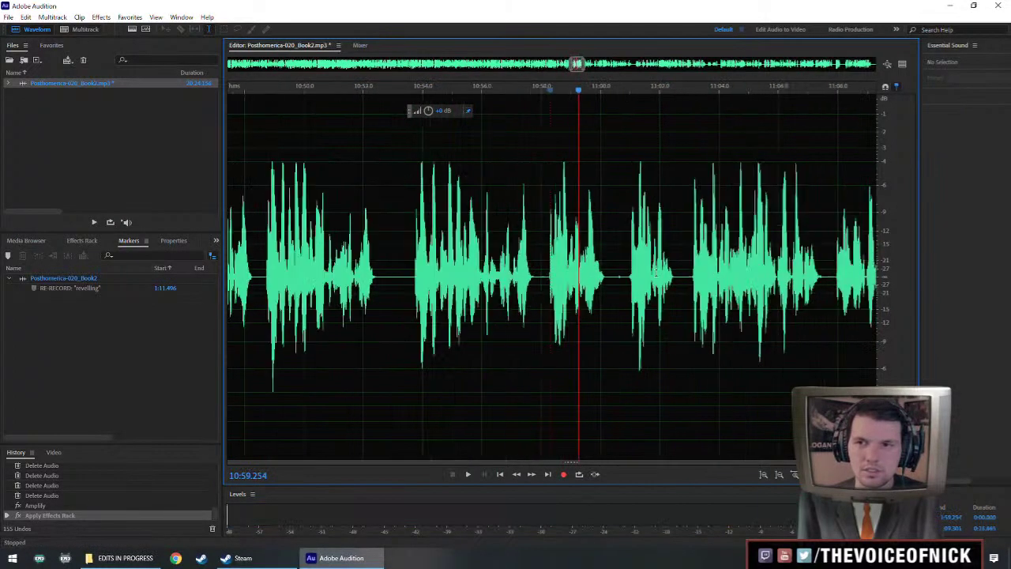
key("space")
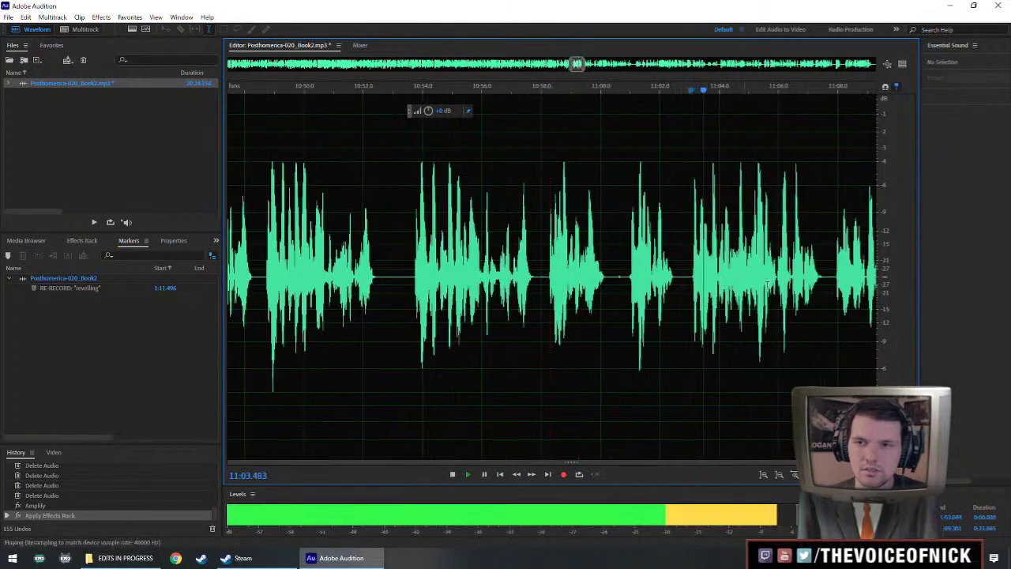
Check the next take and try deleting the earlier takes from about 10:53.3 to 11:03.1.
scroll(822, 278, "down", 2)
scroll(822, 279, "right", 1)
left_click(825, 283)
key("space")
left_click_drag(448, 286, 668, 312)
key("Delete")
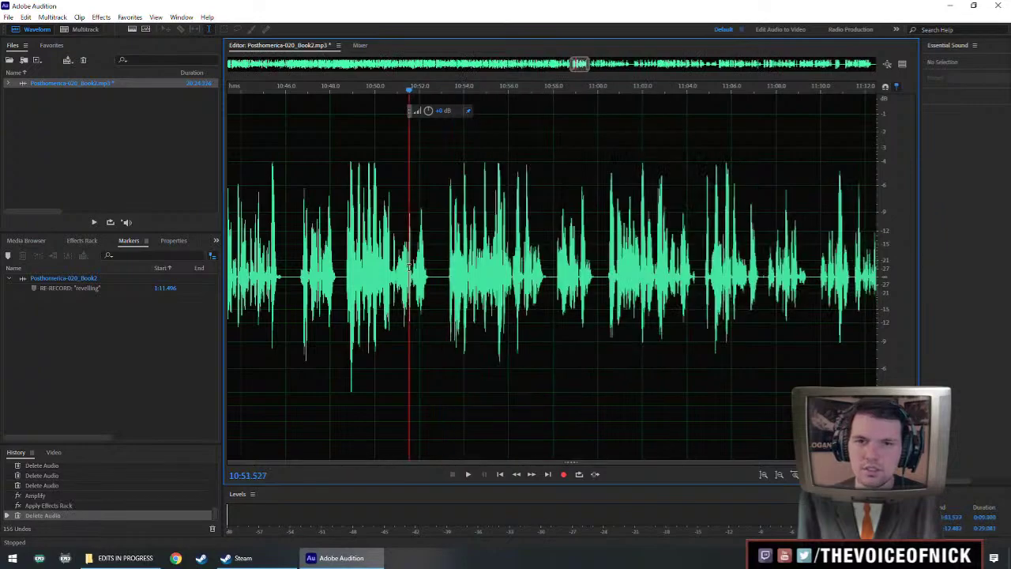
Play the join from about 10:51.5, trim the pause at about 10:52.8, and replay from about 10:50.8.
key("space")
scroll(569, 300, "up", 3)
left_click_drag(568, 286, 576, 291)
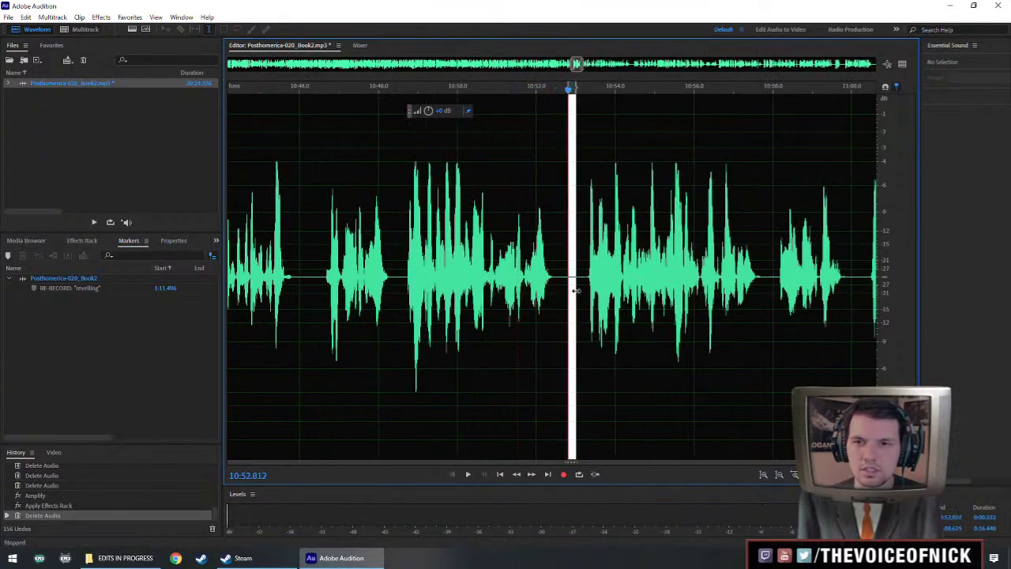
key("Delete")
left_click(488, 264)
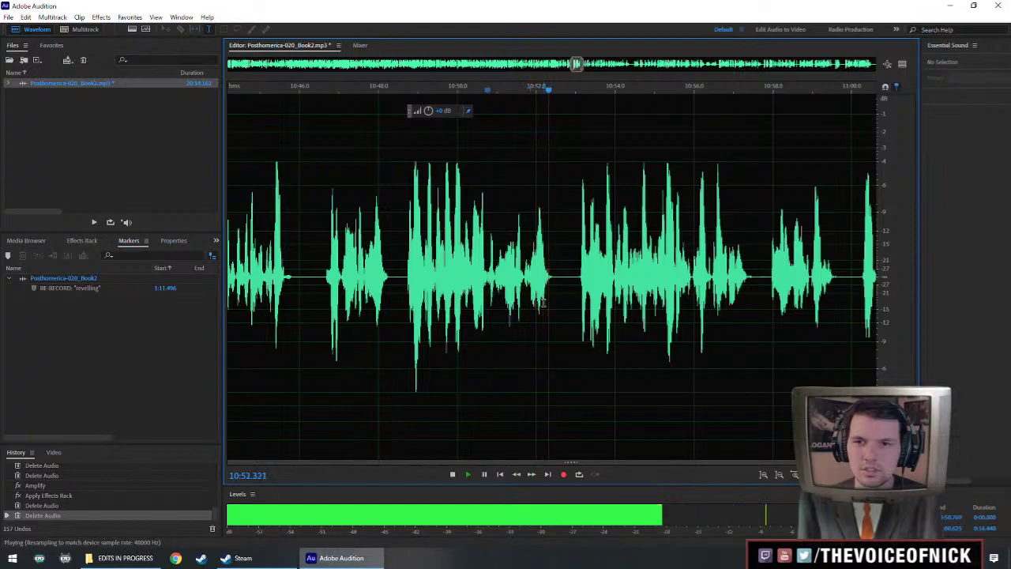
Trim the pause at about 10:52.7 slightly more and replay from about 10:50.7.
key("space")
left_click_drag(568, 283, 574, 283)
key("Delete")
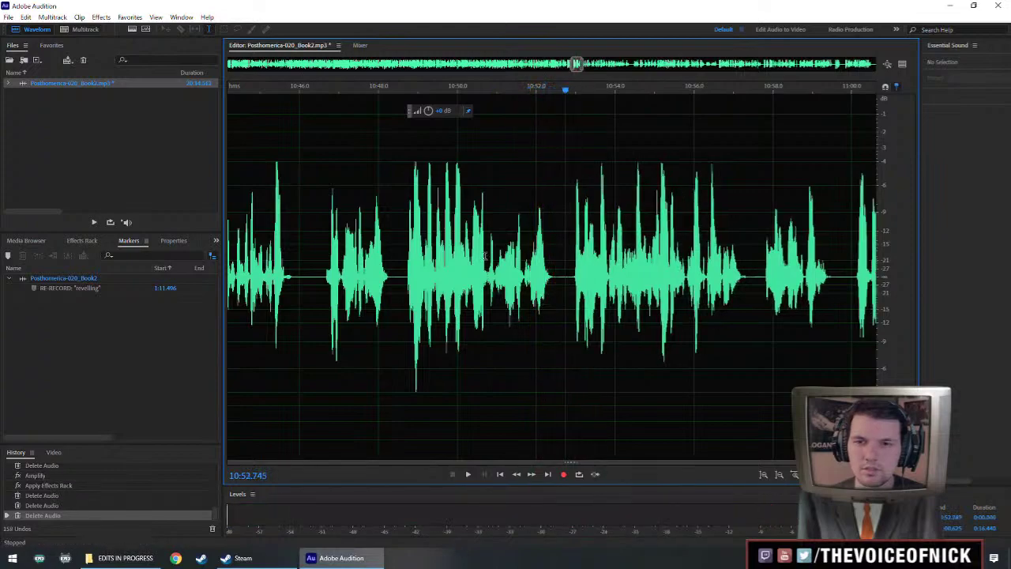
key("space")
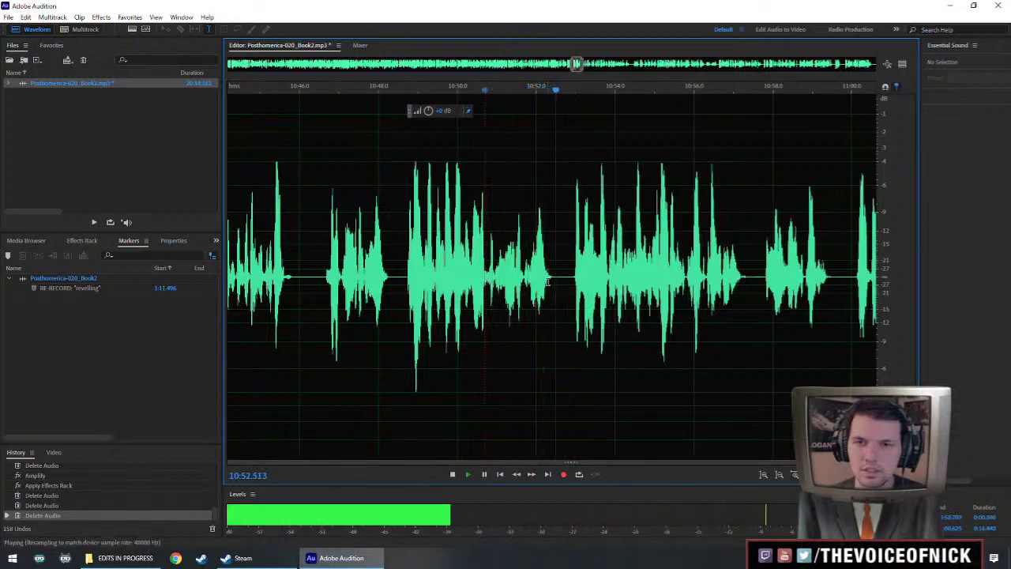
key("space")
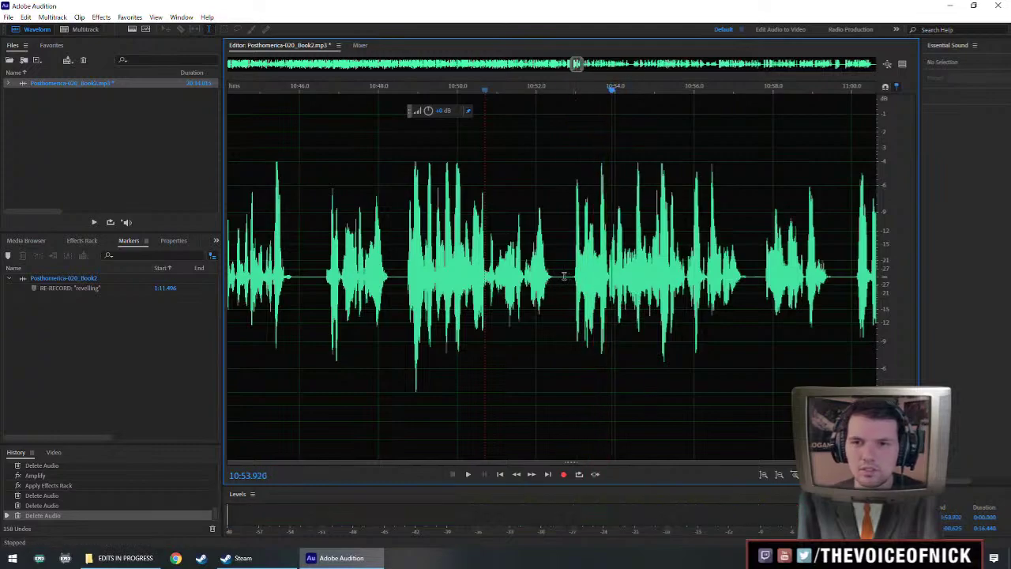
Paste a short silence into the pause at about 10:52.7 and play the join from about 10:51.1.
key("space")
key("ctrl+v")
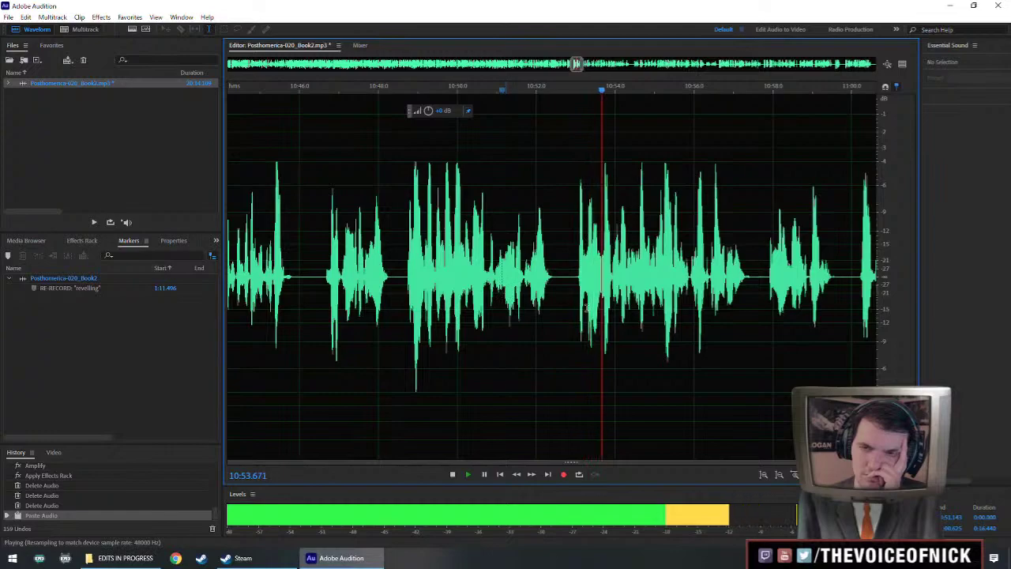
key("space")
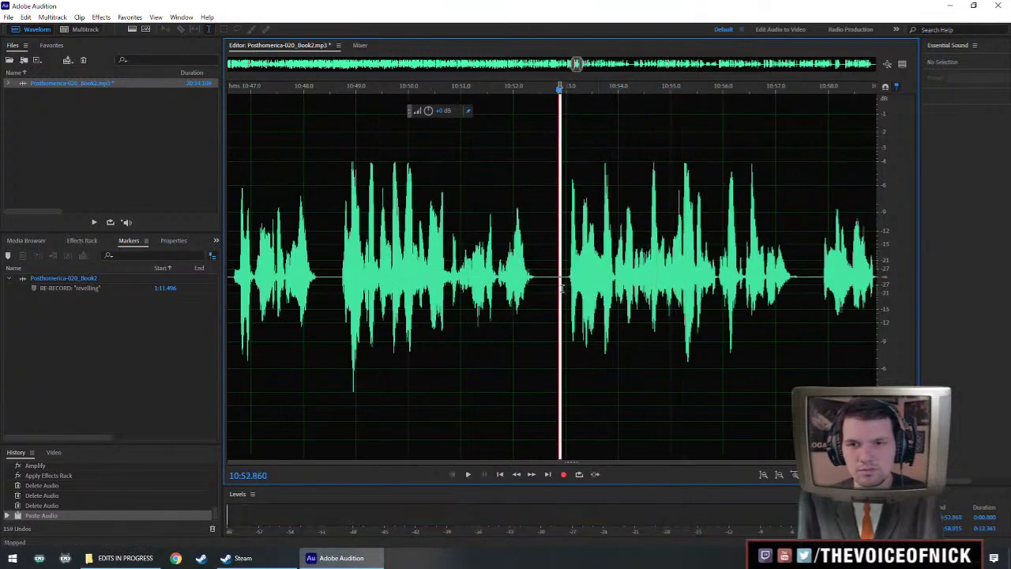
Undo the pasted silence, the two pause trims and the deletion of the takes.
key("ctrl+z")
key("ctrl+z")
key("ctrl+z")
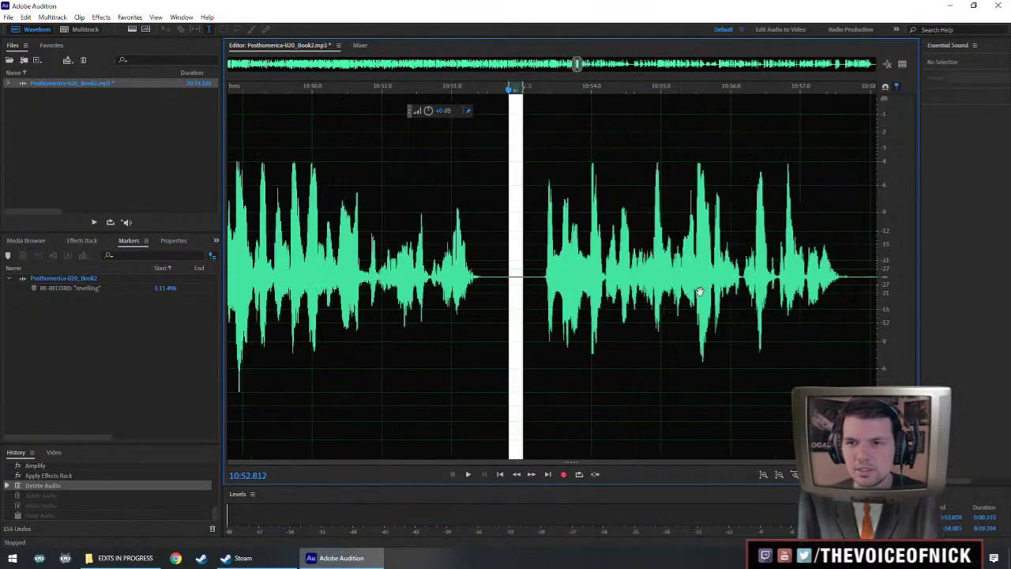
key("ctrl+z")
Play the takes between about 10:53.3 and 11:04.8 to compare them and find a cut point.
key("space")
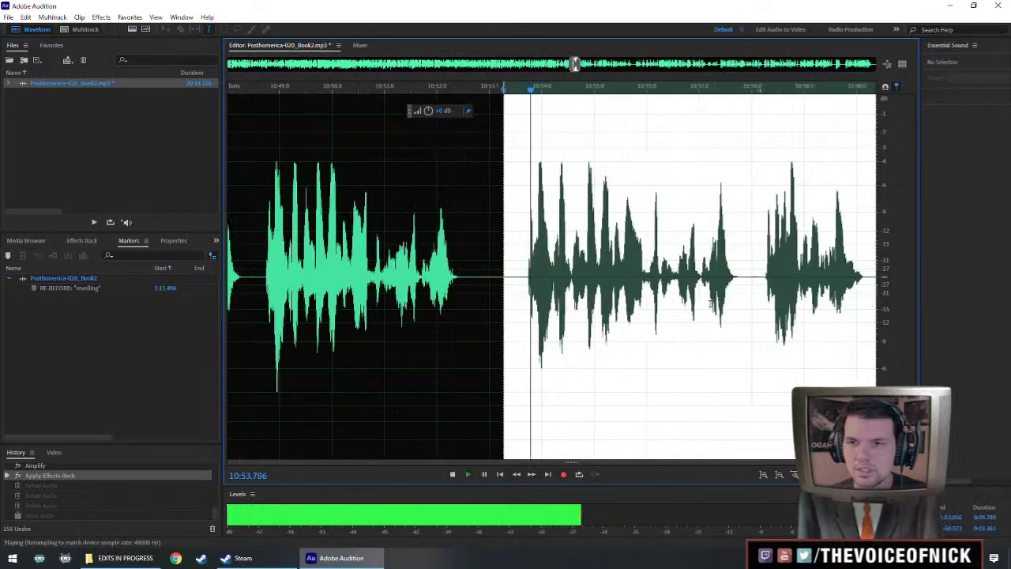
left_click(632, 304)
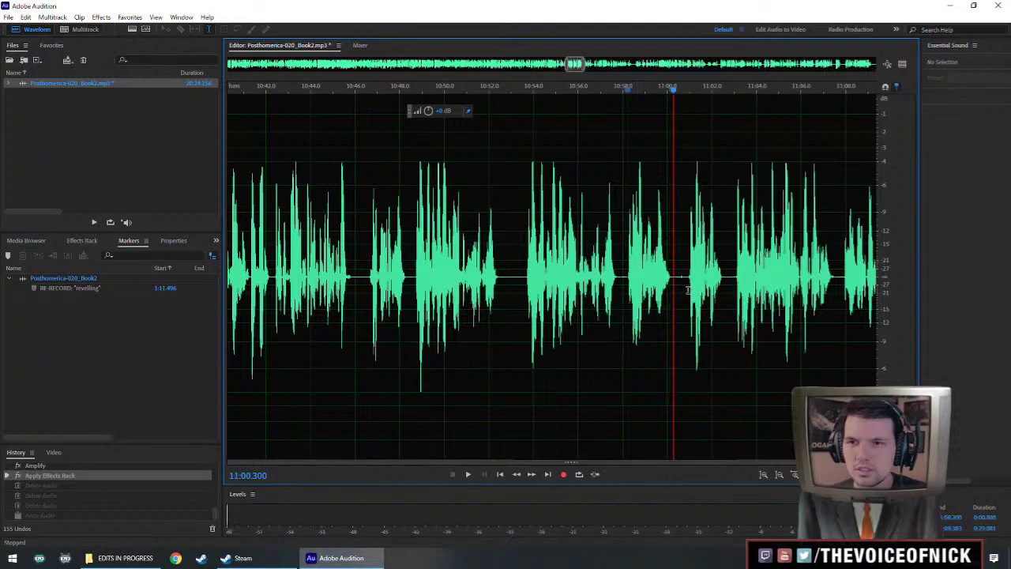
key("space")
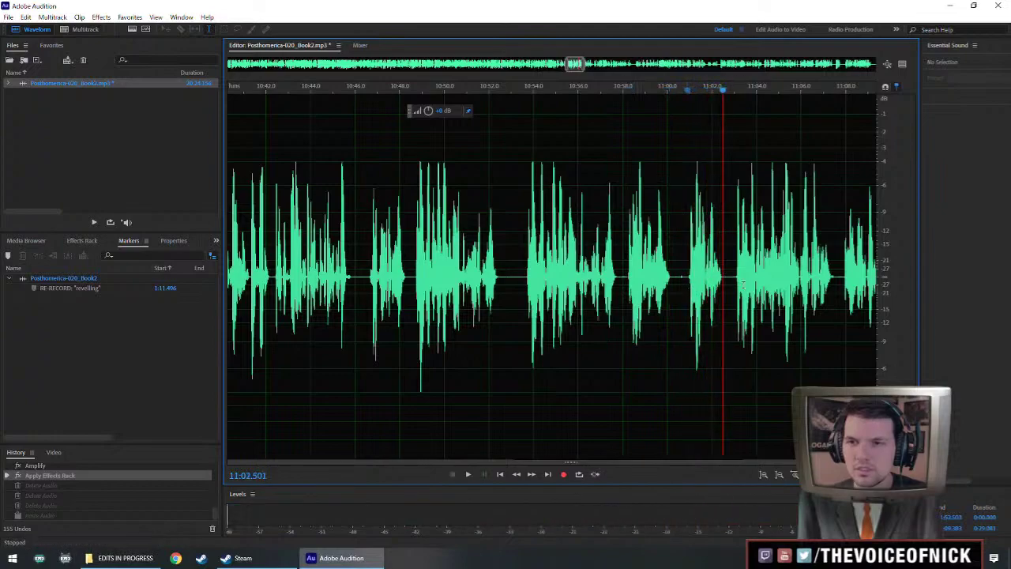
scroll(739, 296, "up", 3)
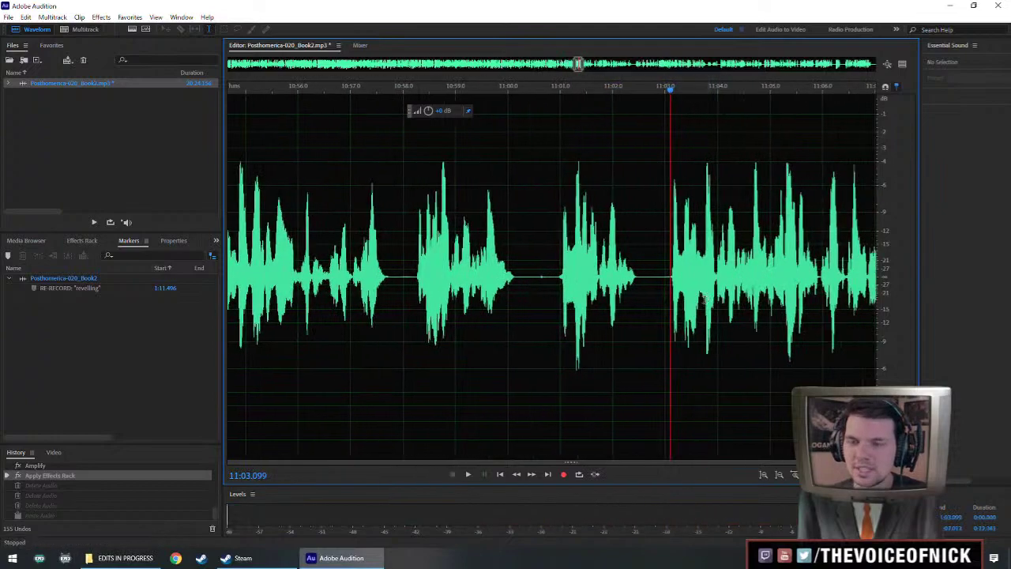
key("space")
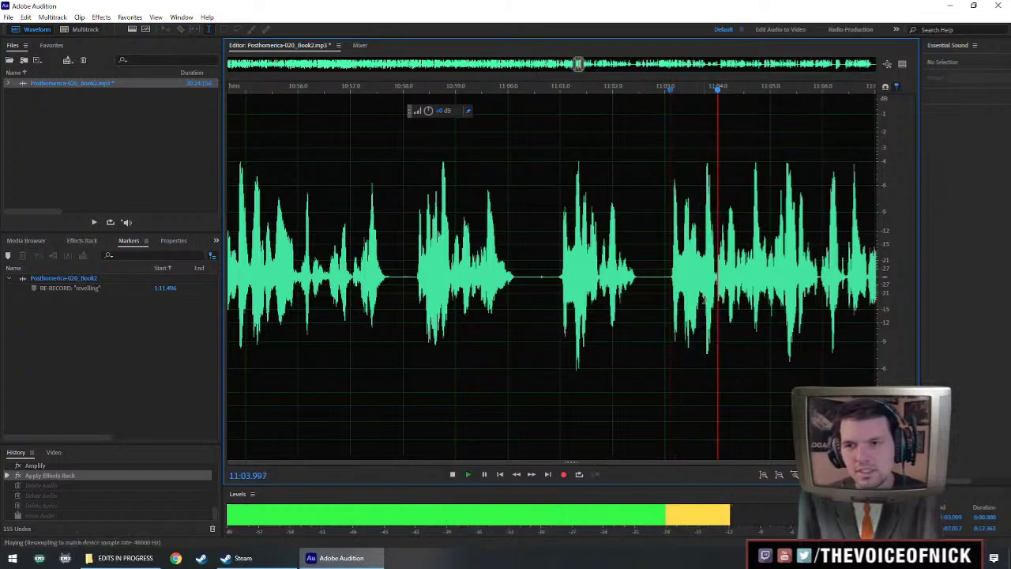
key("space")
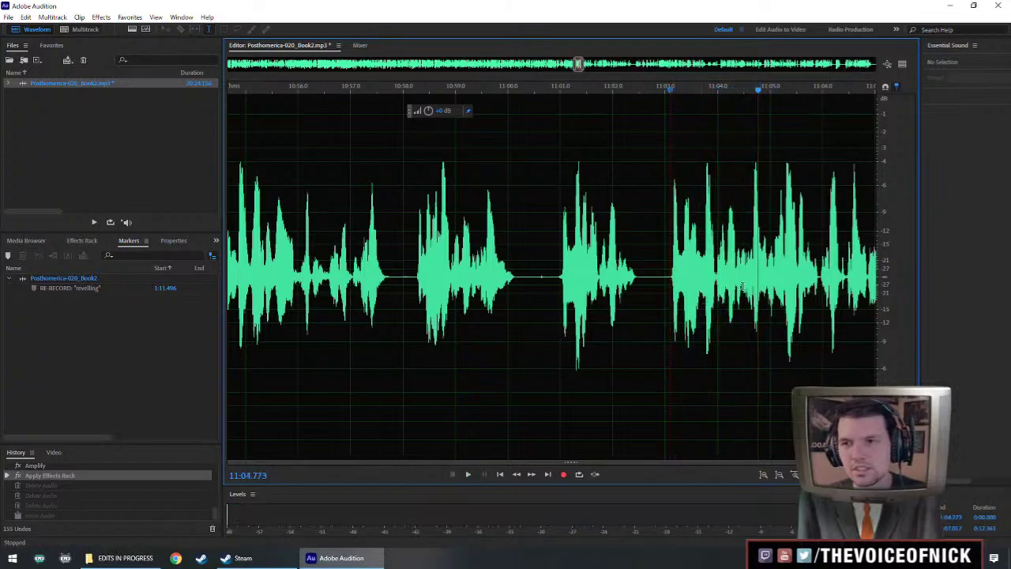
scroll(620, 293, "up", 1)
left_click(619, 293)
key("space")
key("space")
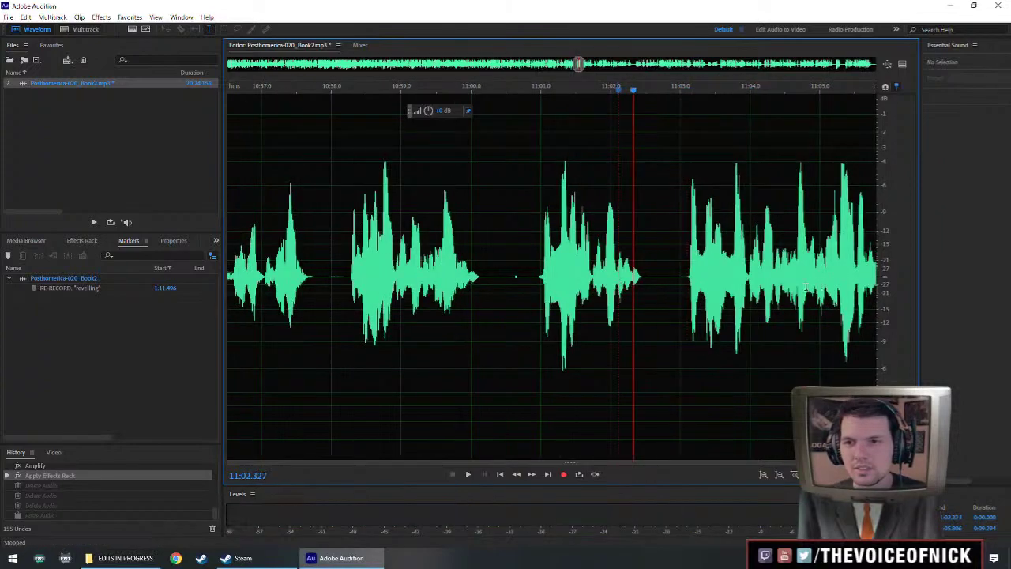
Play from about 11:04.2 to find the cut end, select back from 11:04.3 to about 10:59.8, and play the selection's start.
left_click(766, 278)
key("space")
key("space")
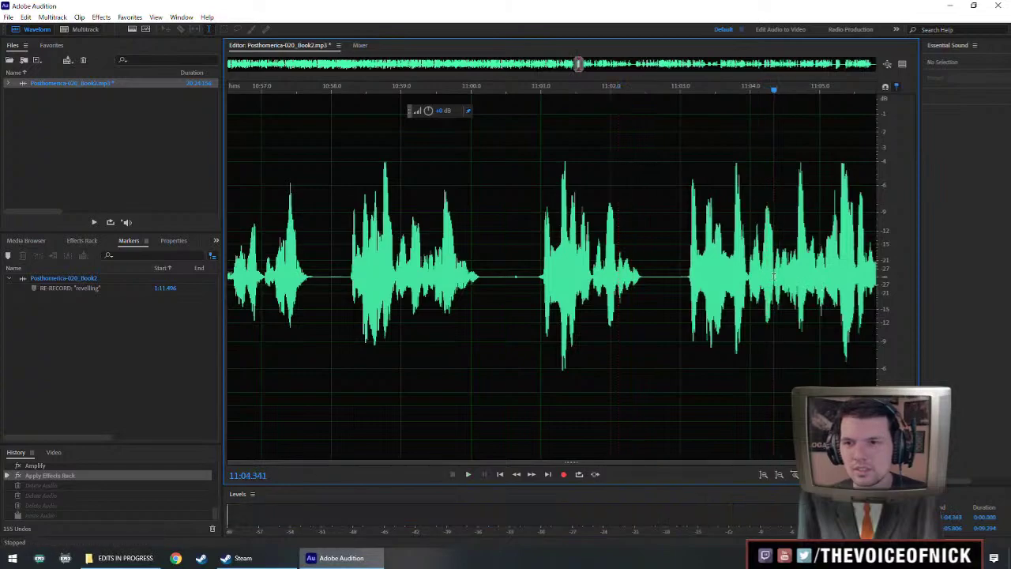
left_click_drag(775, 278, 456, 312)
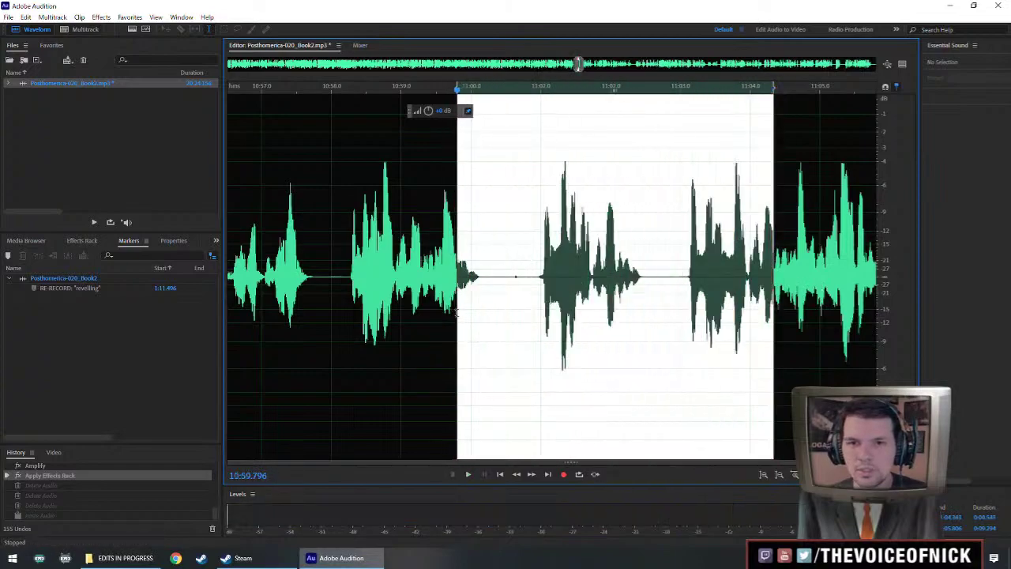
key("space")
key("space")
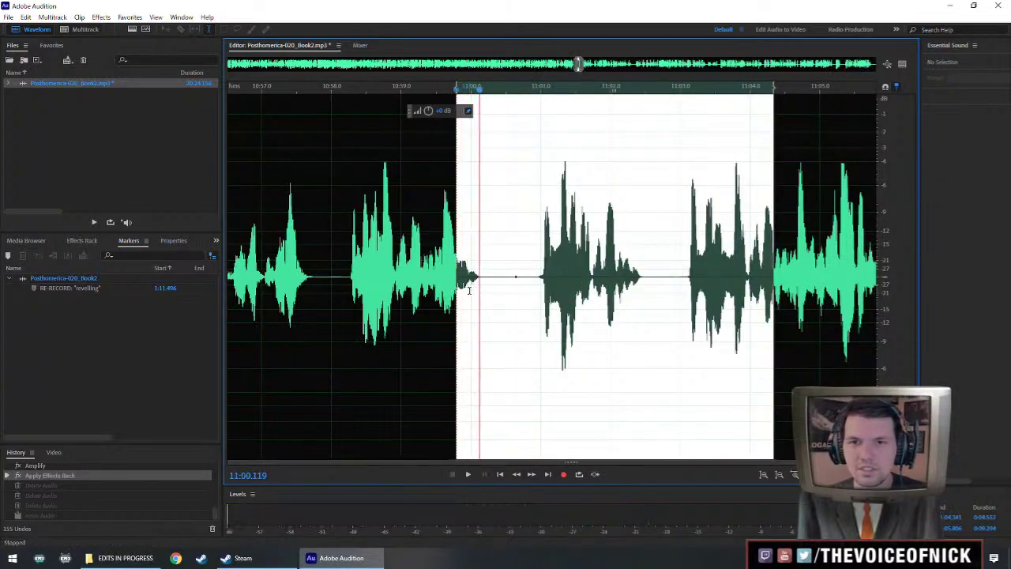
Audition the phrase around 10:59.3, extend the selection start back to that point, and delete the audio up to about 11:04.3.
left_click(419, 89)
key("space")
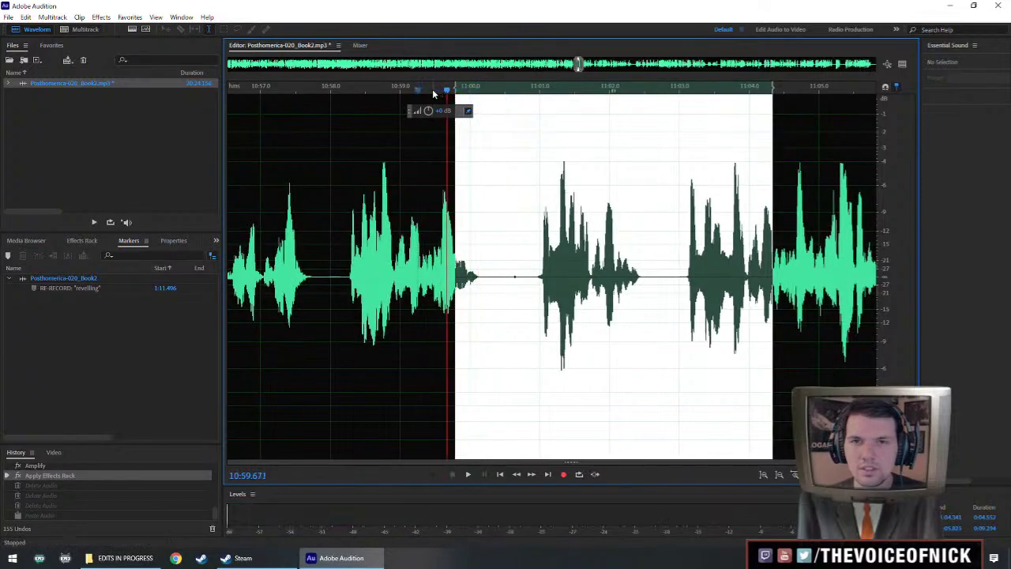
left_click(420, 90)
key("space")
key("space")
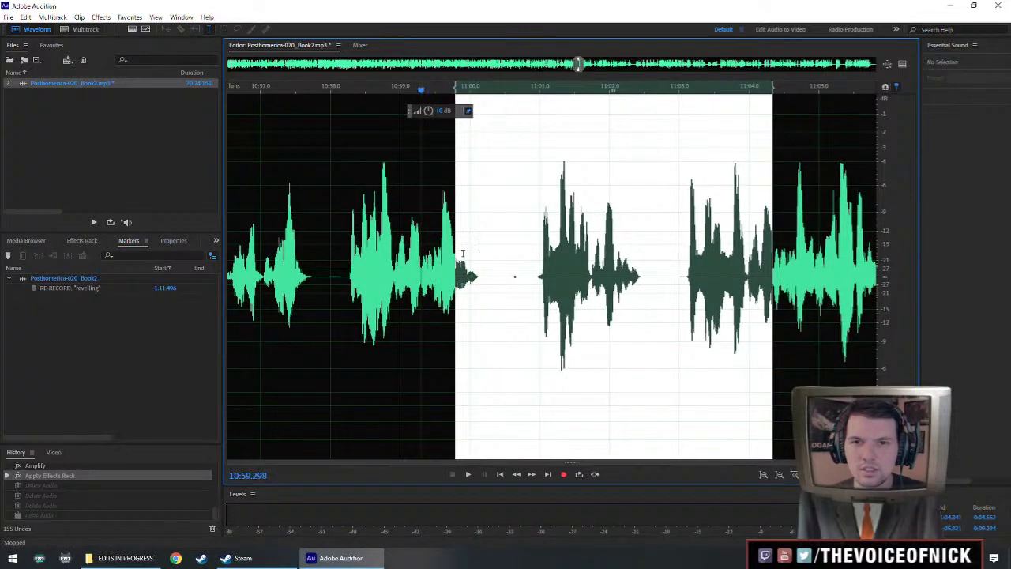
left_click_drag(453, 258, 419, 258)
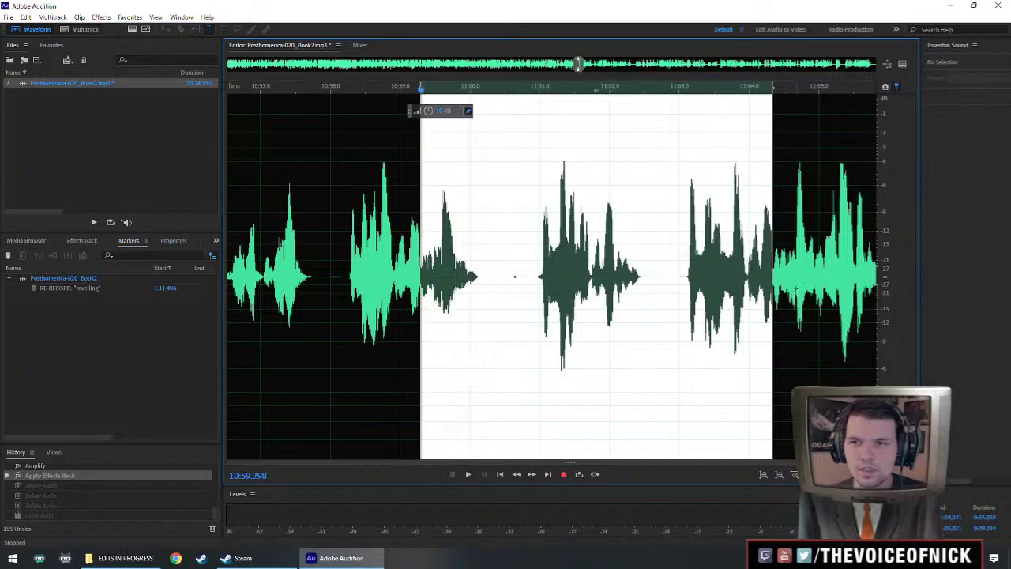
key("Delete")
Play the new join at about 10:59.3 from about 10:58.2 to check that the takes connect smoothly.
left_click(362, 271)
key("space")
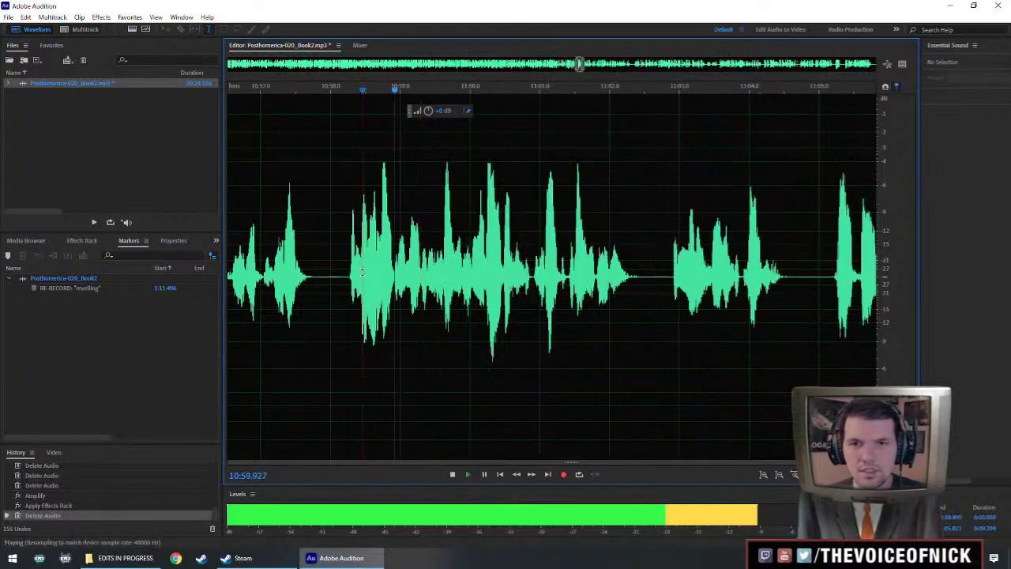
scroll(357, 273, "down", 1)
key("space")
key("space")
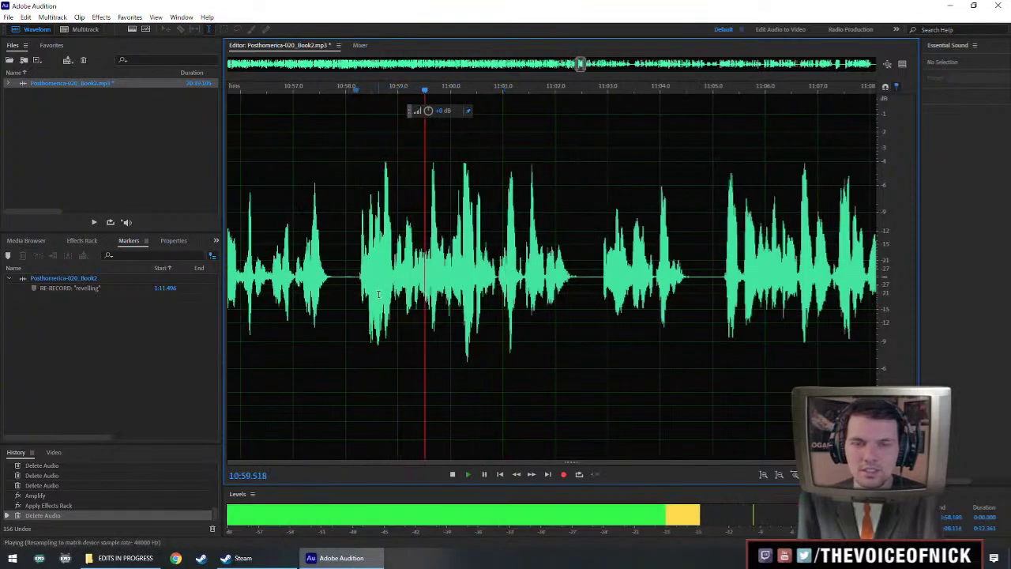
scroll(376, 277, "down", 1)
key("space")
Play the preceding phrases, delete the earlier take between about 10:52.6 and 10:57.9, and slightly trim the pause left there.
left_click(371, 251)
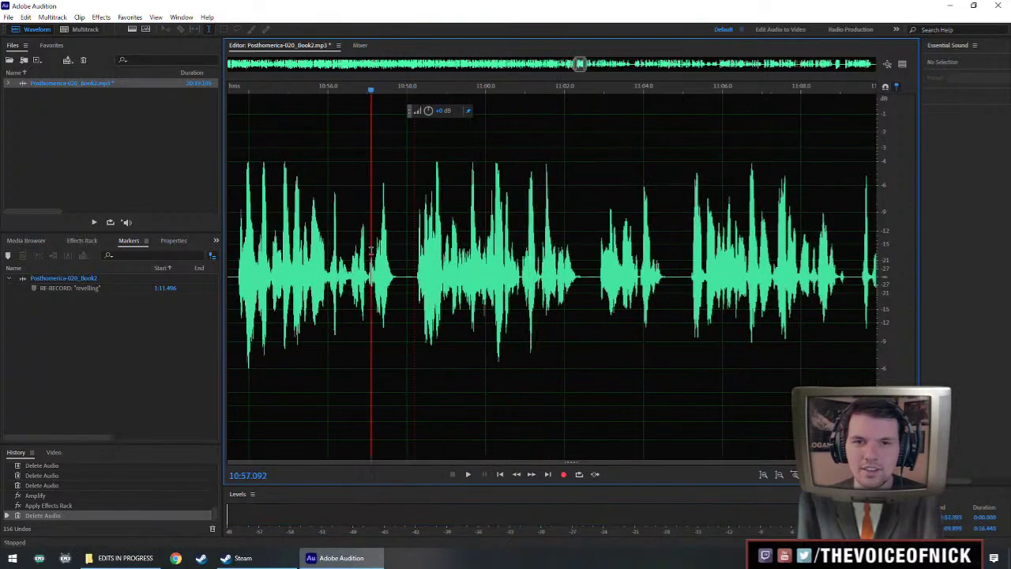
key("space")
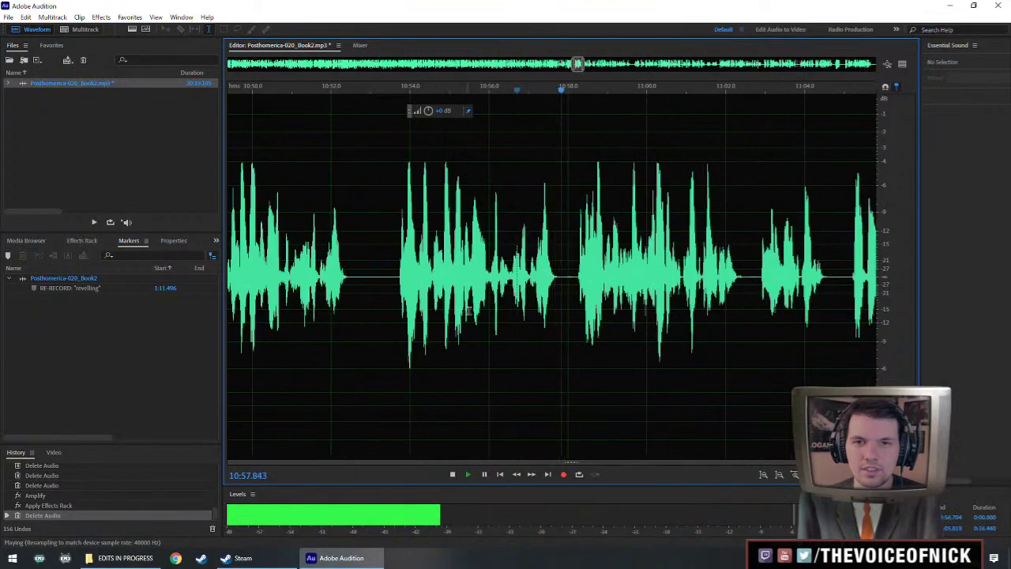
left_click(279, 297)
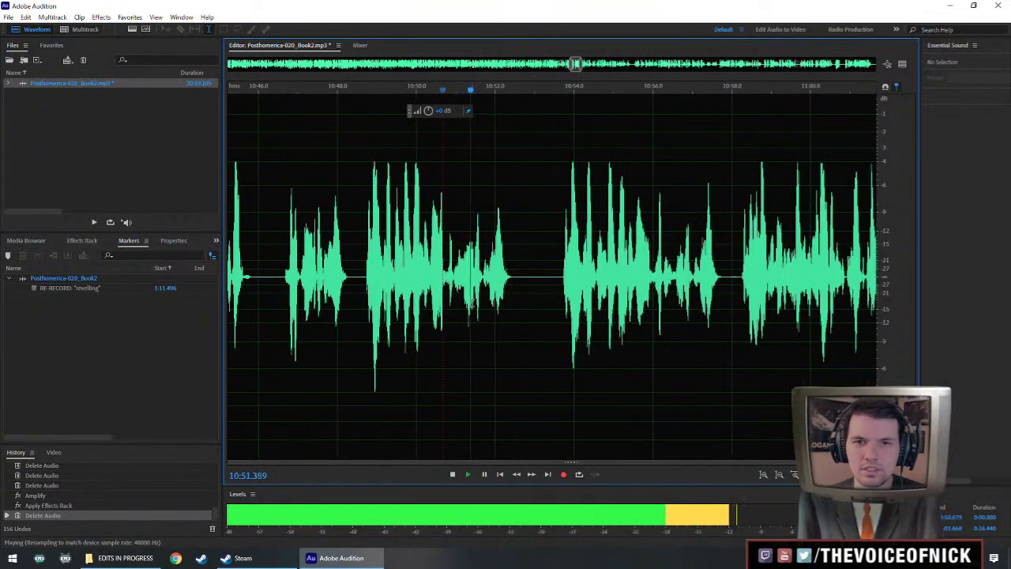
scroll(478, 299, "down", 3)
left_click(403, 298)
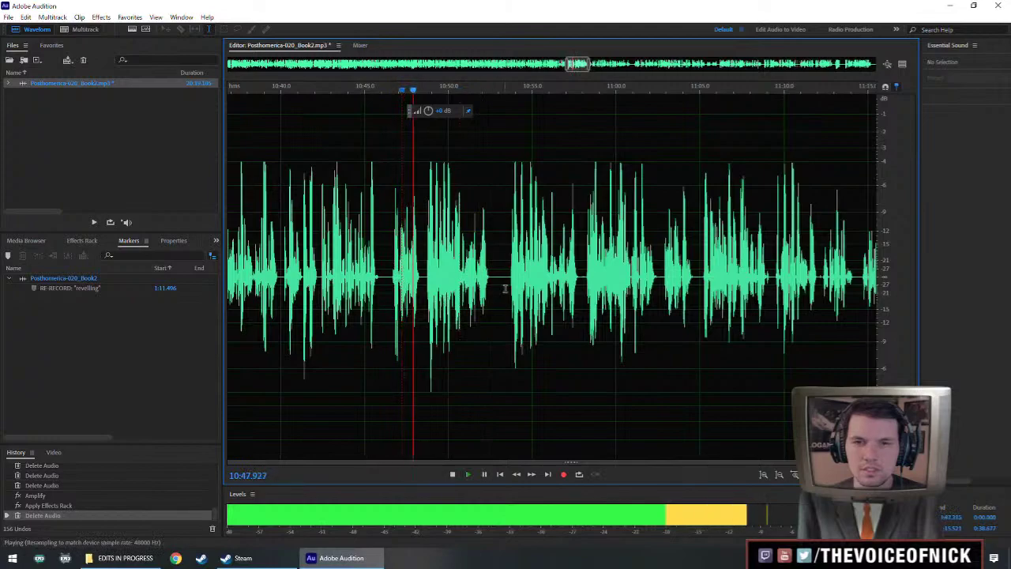
left_click_drag(493, 291, 582, 292)
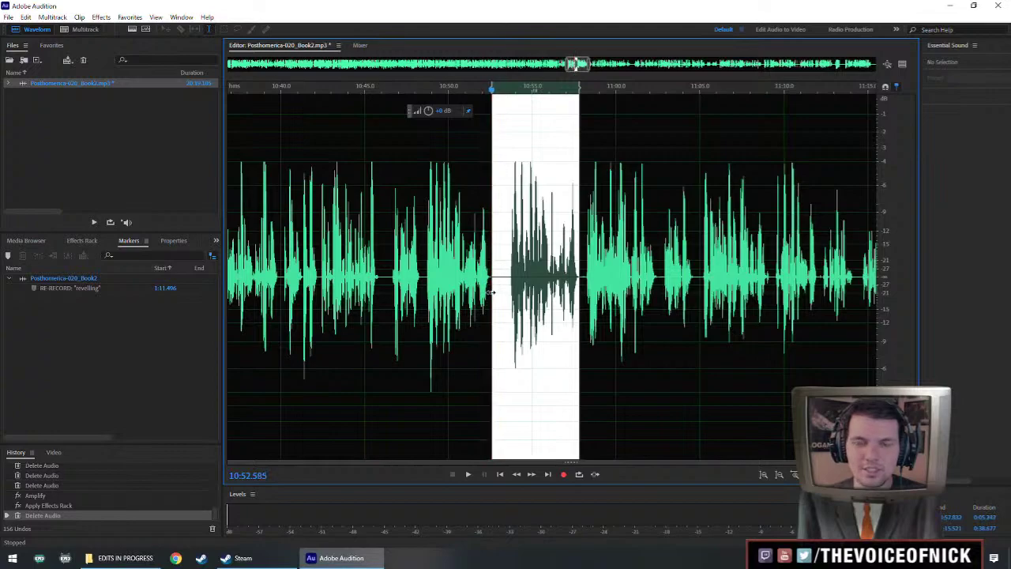
key("Delete")
scroll(498, 288, "up", 2)
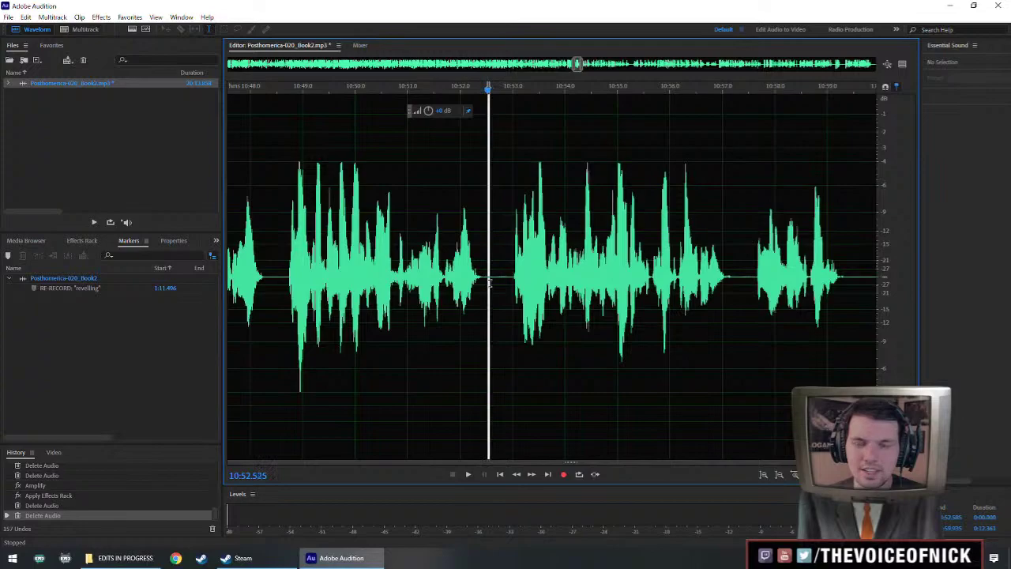
key("Delete")
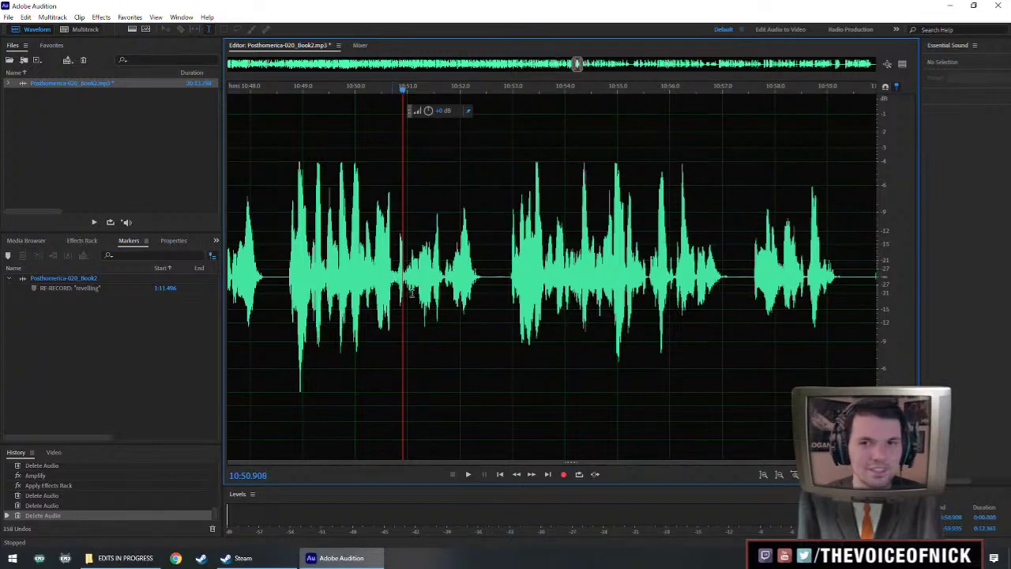
Play the narration from about 10:50.1 to judge the length of the pause at about 10:52.5.
scroll(410, 294, "down", 2)
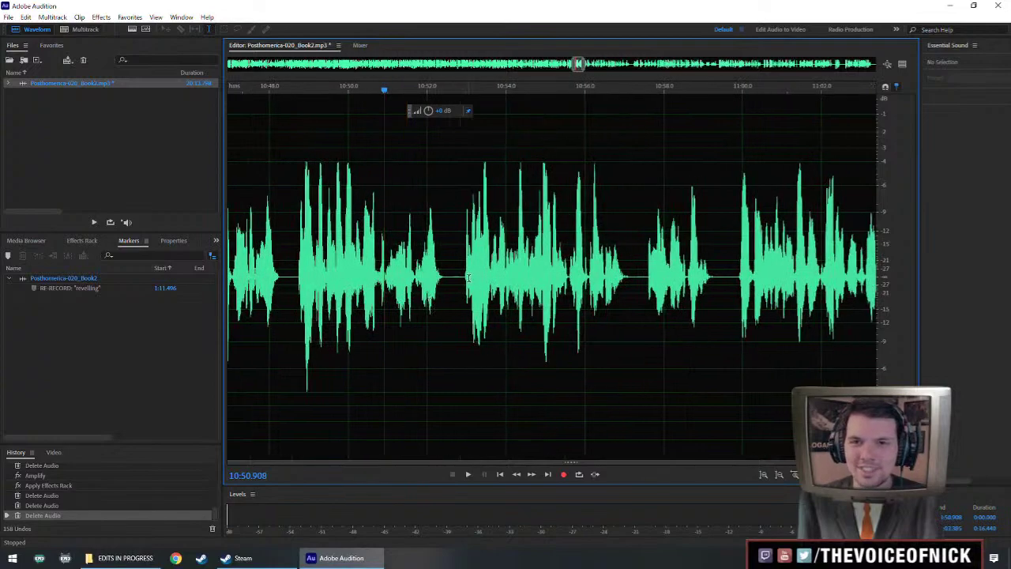
scroll(469, 277, "right", 1)
scroll(471, 297, "down", 1)
scroll(459, 294, "right", 1)
left_click(369, 277)
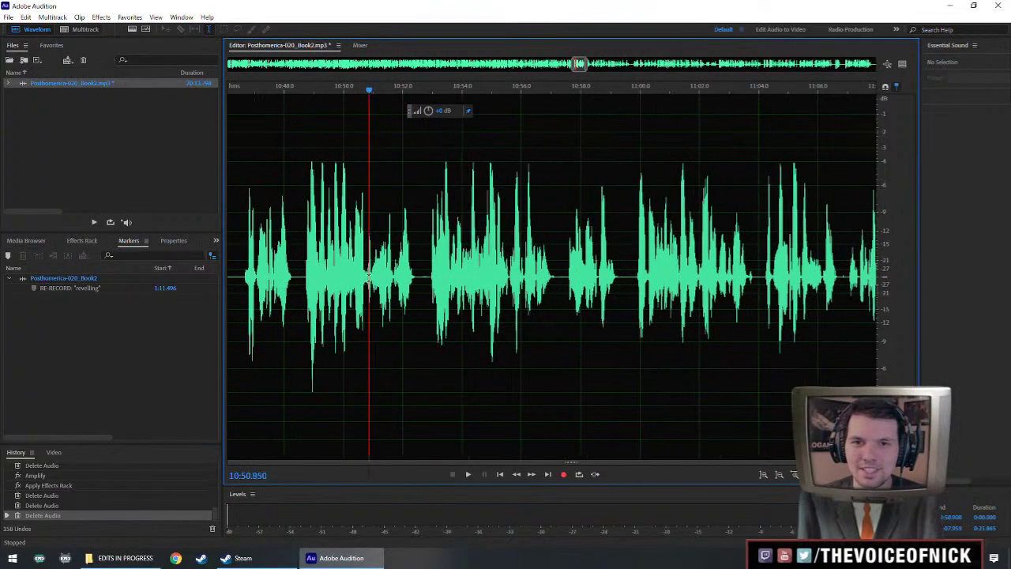
left_click_drag(414, 278, 435, 289)
scroll(362, 289, "up", 1)
left_click(372, 289)
left_click(325, 273)
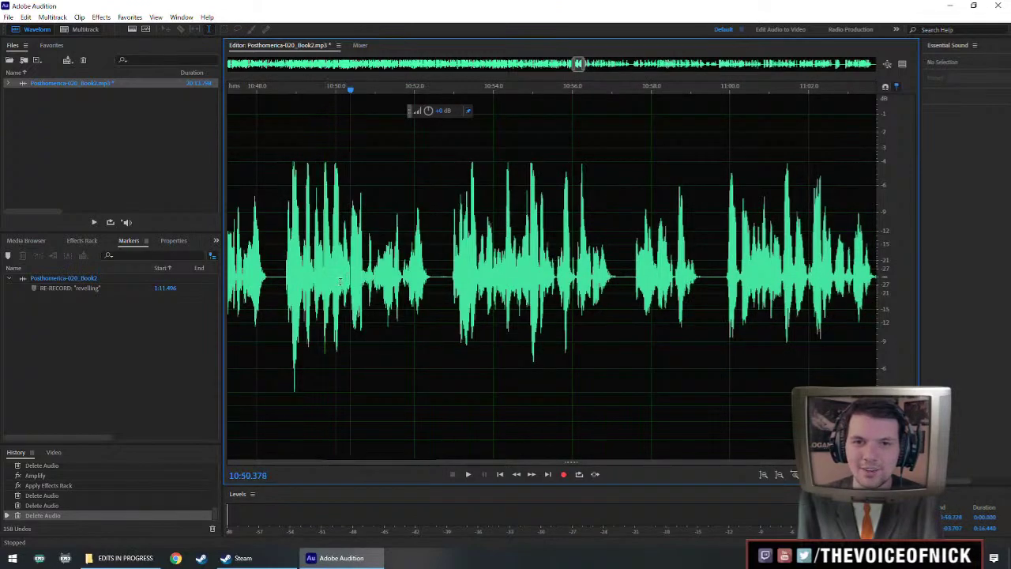
key("space")
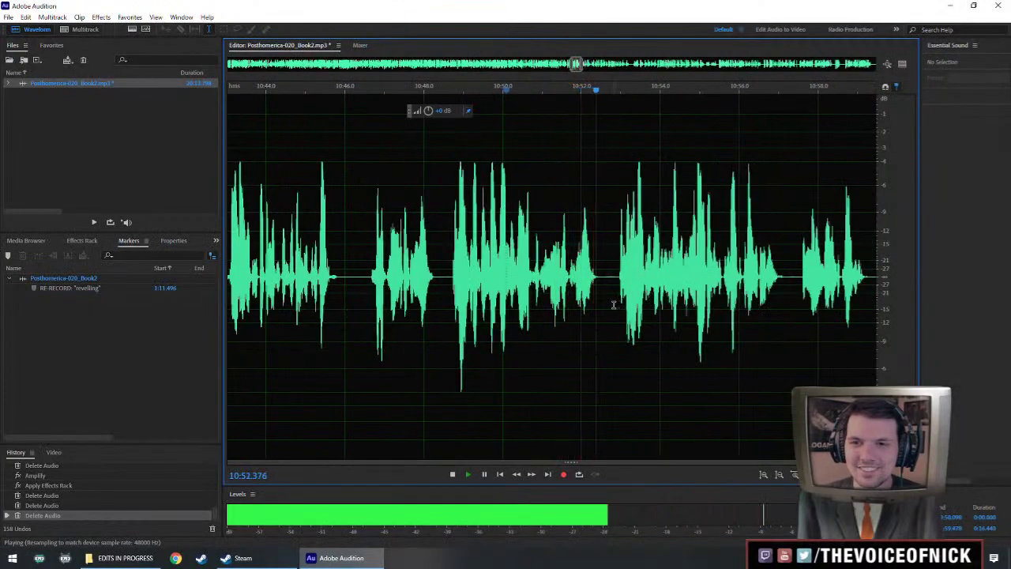
Trim the pause at about 10:52.5 a little further and replay from about 10:49.7.
key("space")
key("equal")
left_click(466, 285)
left_click_drag(464, 290, 463, 290)
key("Delete")
left_click(269, 290)
key("space")
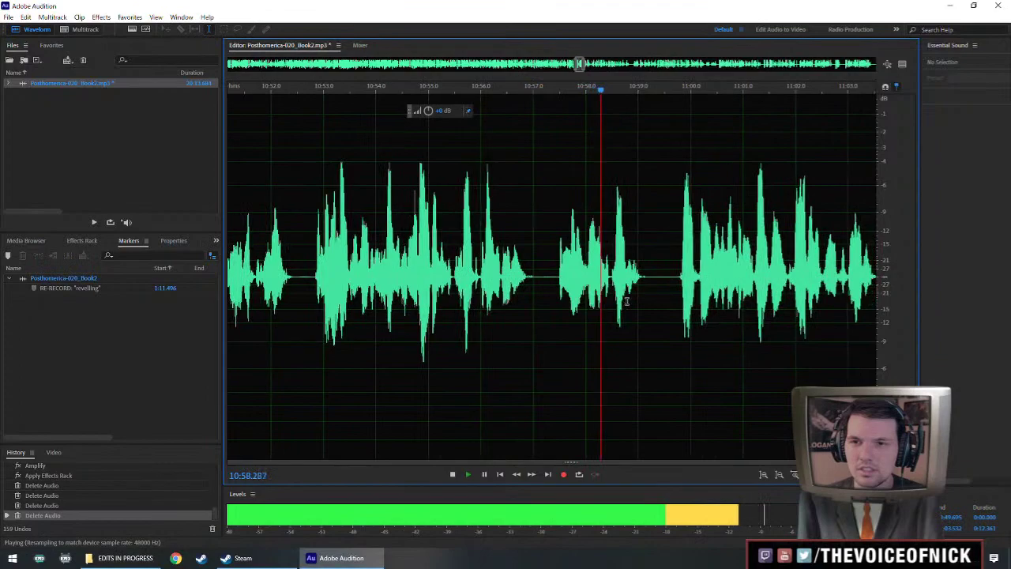
Remove a short piece of the pause at about 10:57.2 and replay from about 10:56.3.
key("space")
left_click(541, 284)
left_click_drag(543, 287, 547, 288)
key("Delete")
left_click(497, 272)
key("space")
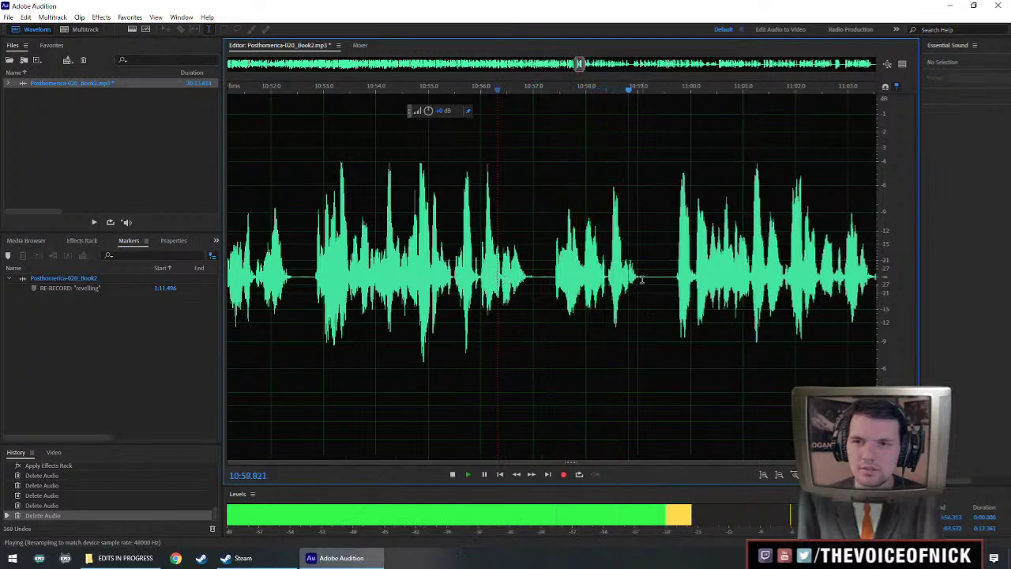
Raise the volume between about 10:55.4 and 10:59.1 by 1.2 dB, reapply the effects rack, and play from about 10:54.6.
scroll(628, 283, "down", 2)
left_click_drag(585, 280, 506, 300)
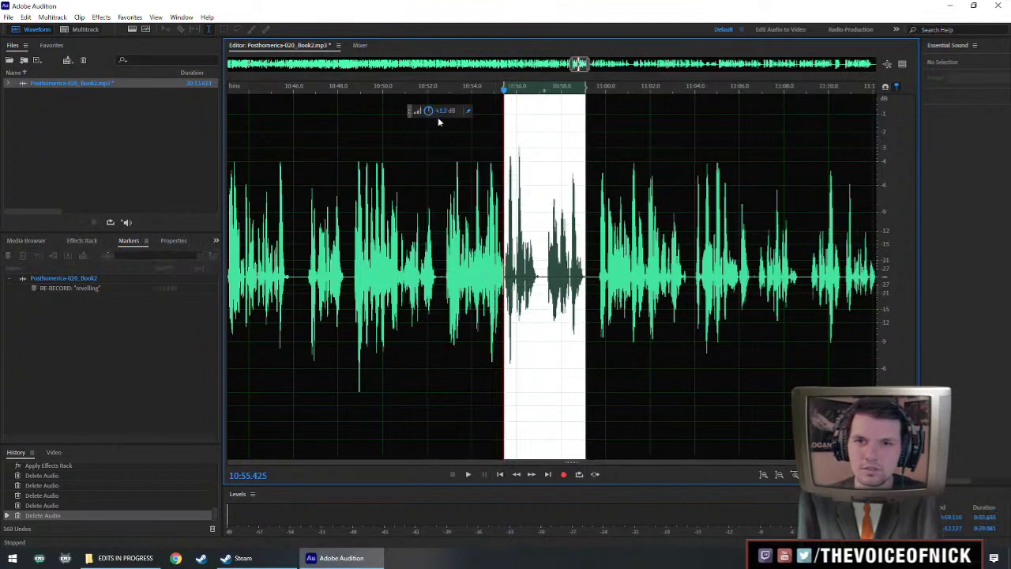
key("ctrl+r")
left_click(486, 249)
key("space")
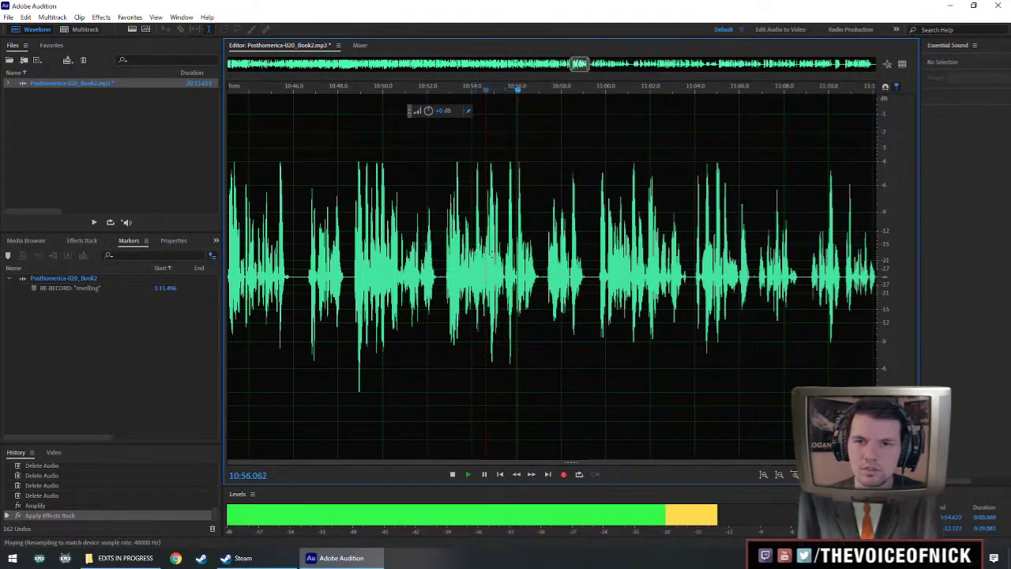
Listen on through the narration up to about 11:08 to check the phrases and pauses.
scroll(609, 276, "up", 1)
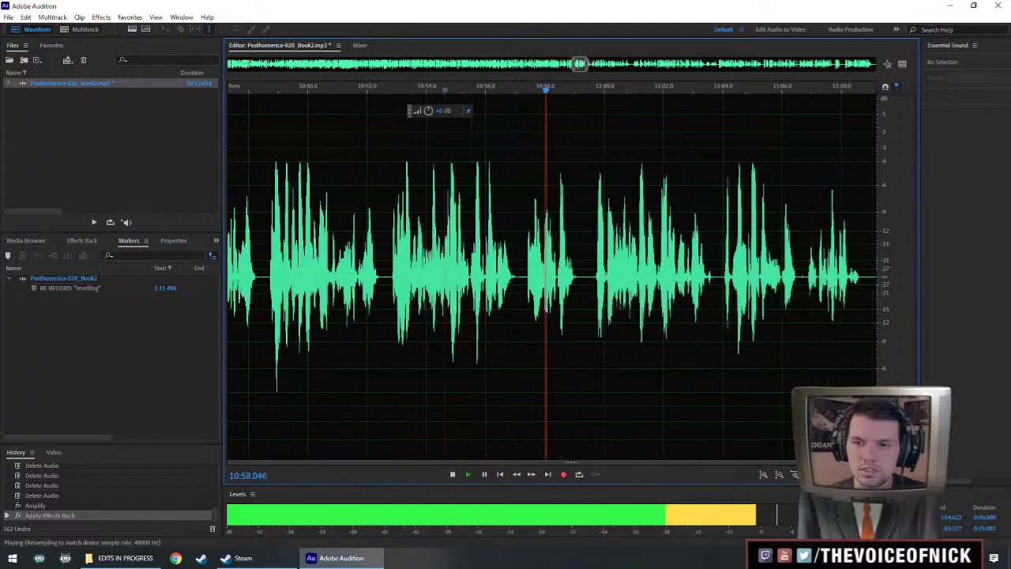
scroll(553, 282, "right", 2)
scroll(566, 294, "down", 3)
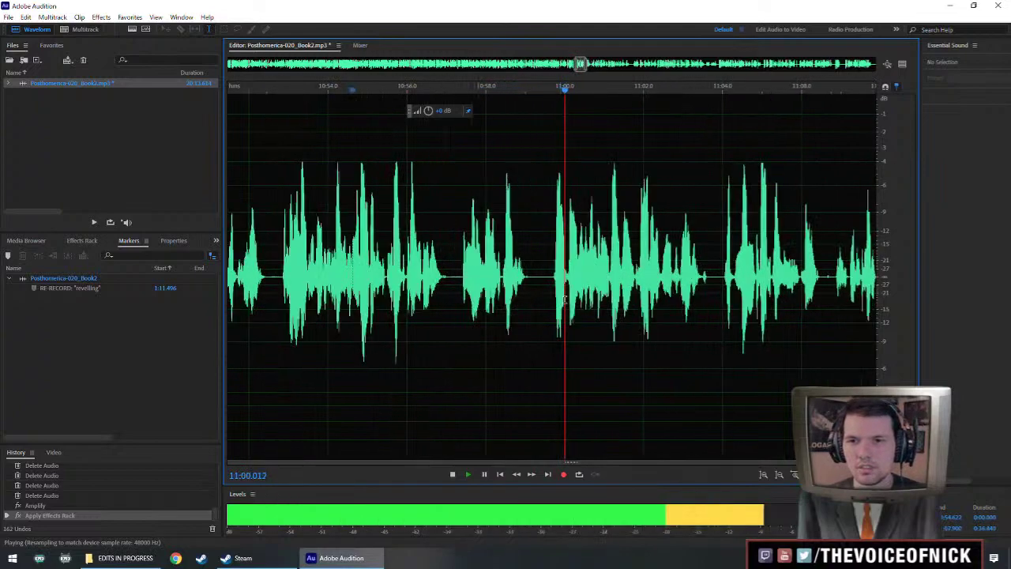
scroll(632, 312, "up", 3)
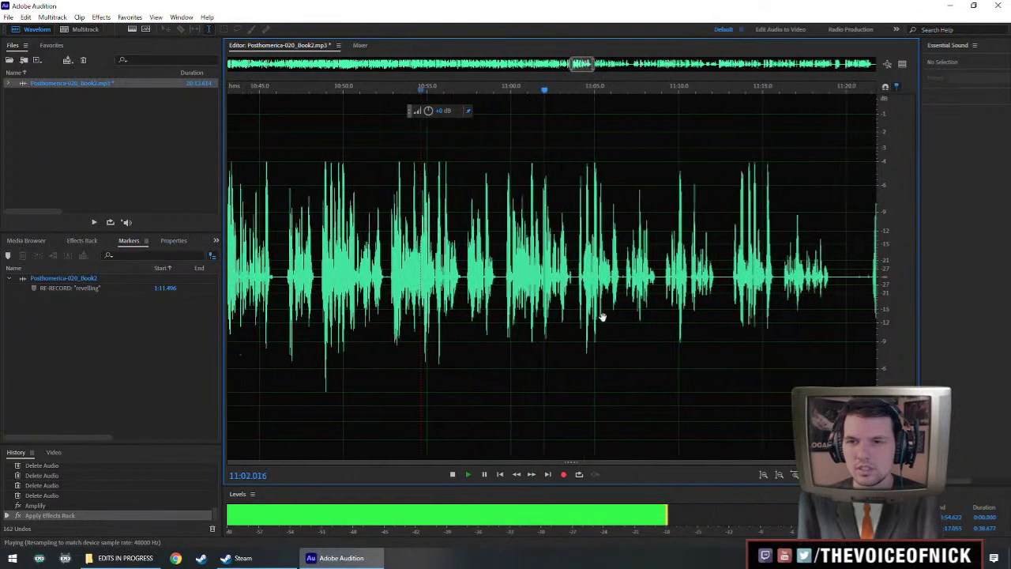
scroll(618, 300, "right", 2)
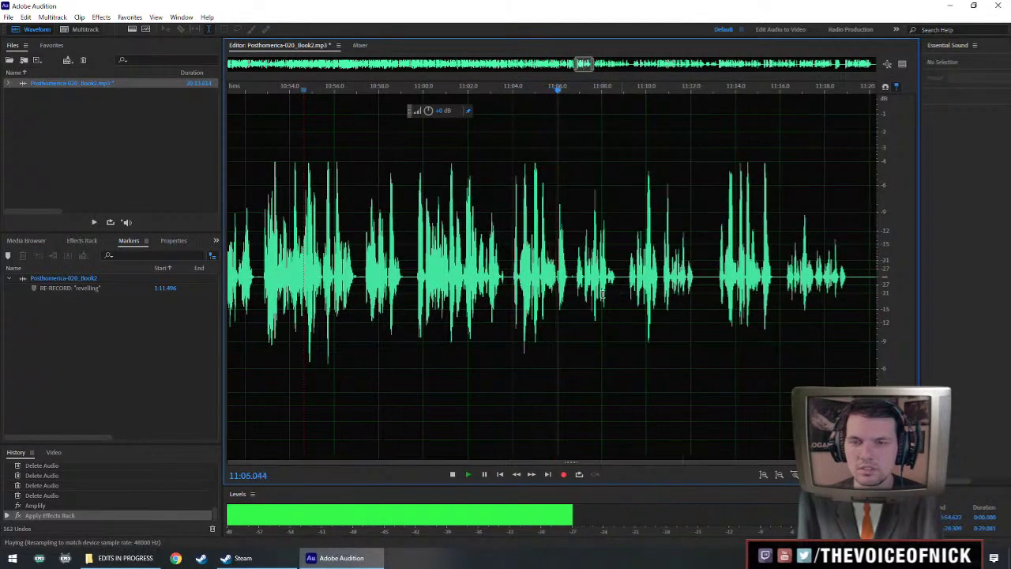
scroll(684, 295, "down", 1)
scroll(683, 296, "up", 2)
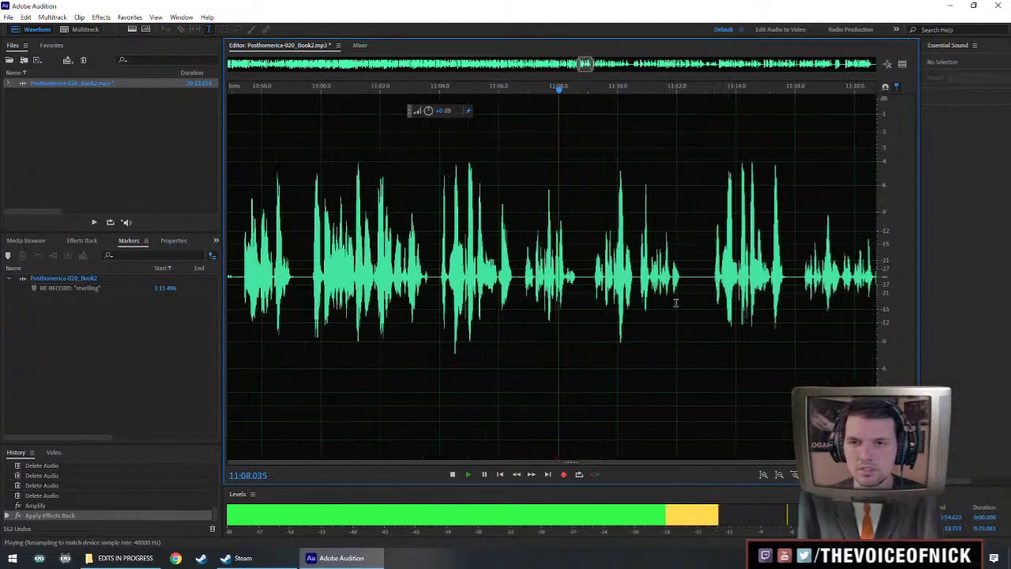
Play the similar phrases starting at about 11:13.3, 11:06.9 and 11:16.3 to compare the repeated takes.
left_click(671, 286)
scroll(672, 288, "right", 1)
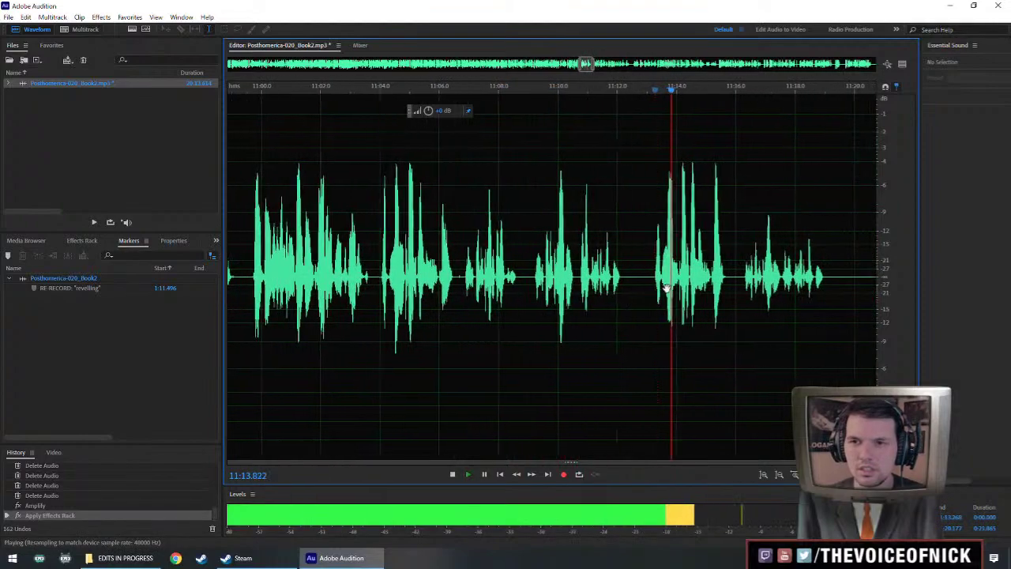
scroll(624, 283, "right", 1)
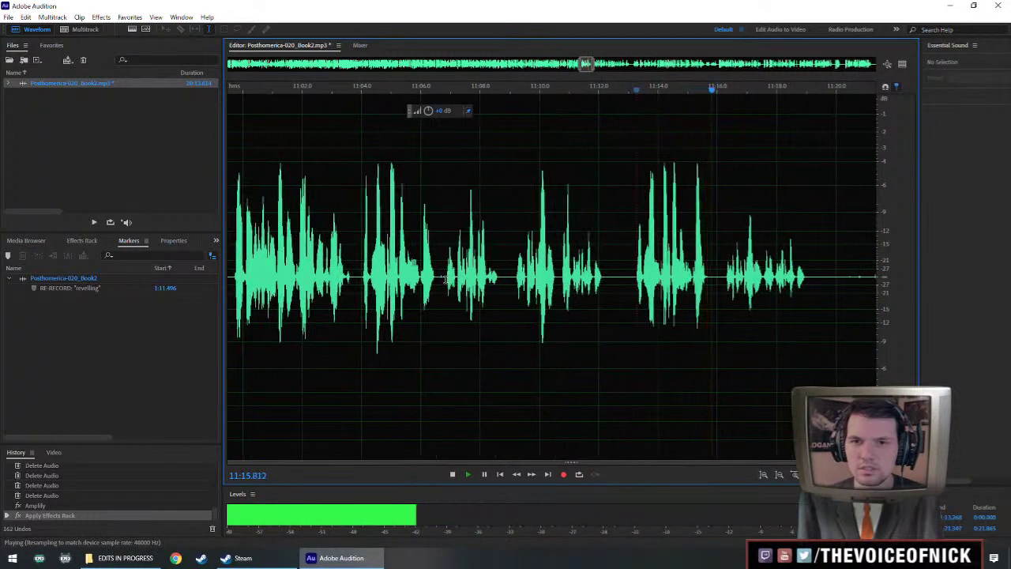
key("space")
left_click(444, 282)
key("space")
left_click(722, 283)
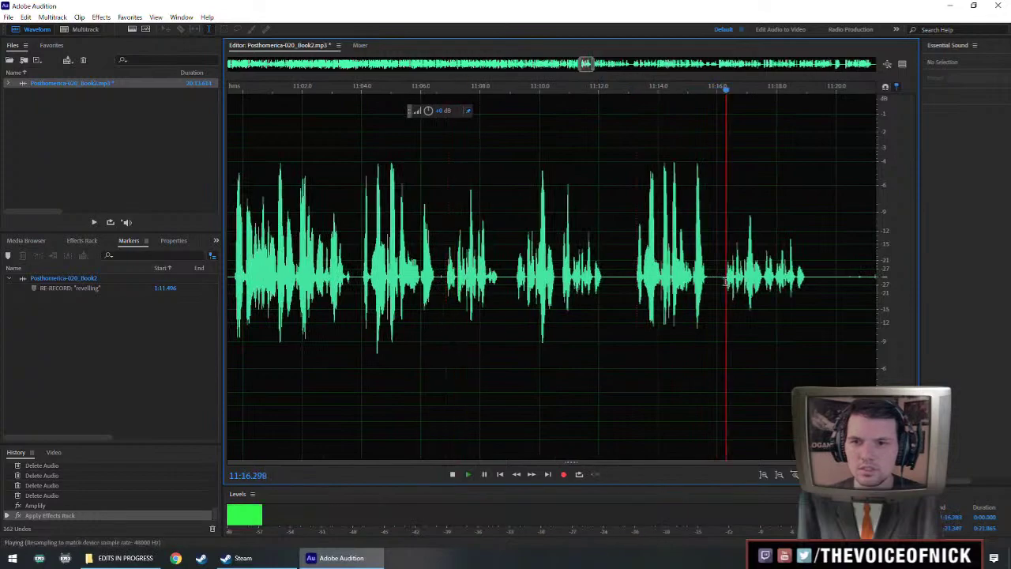
scroll(722, 283, "right", 1)
scroll(695, 282, "down", 2)
scroll(692, 281, "right", 3)
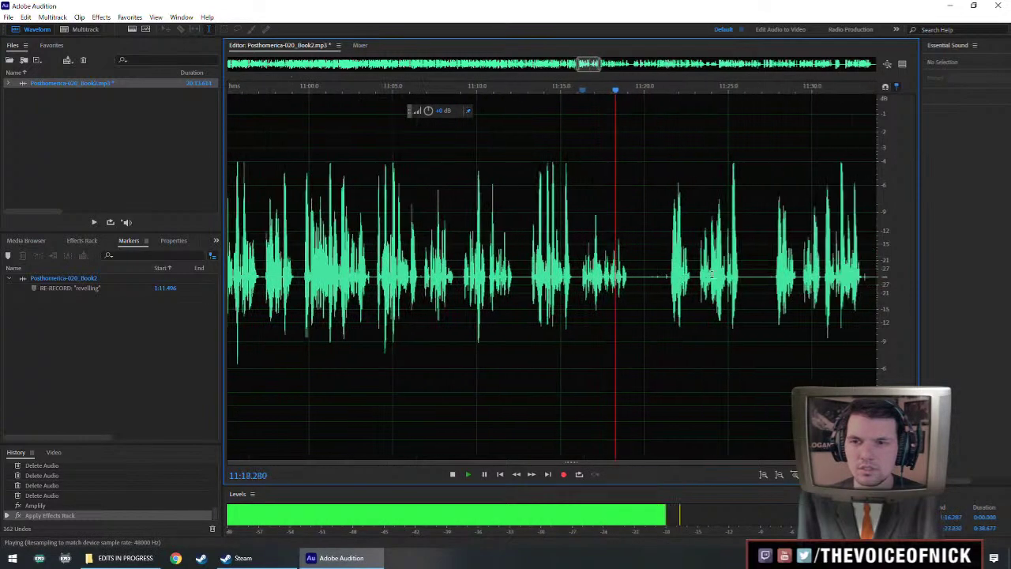
Listen briefly from about 11:23.2, and replay the earlier take from about 11:09.1 to check its ending.
left_click(701, 289)
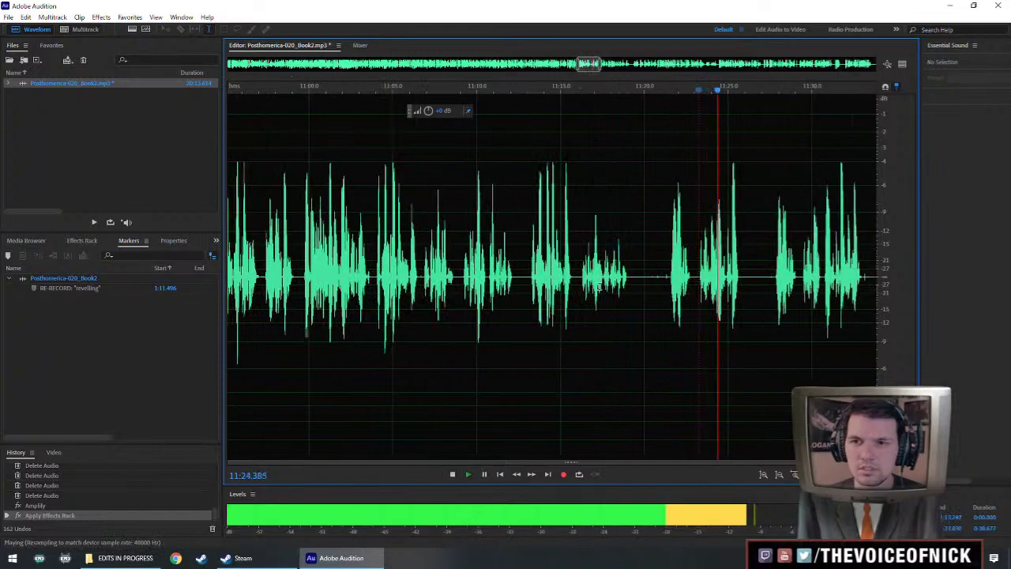
key("space")
key("space")
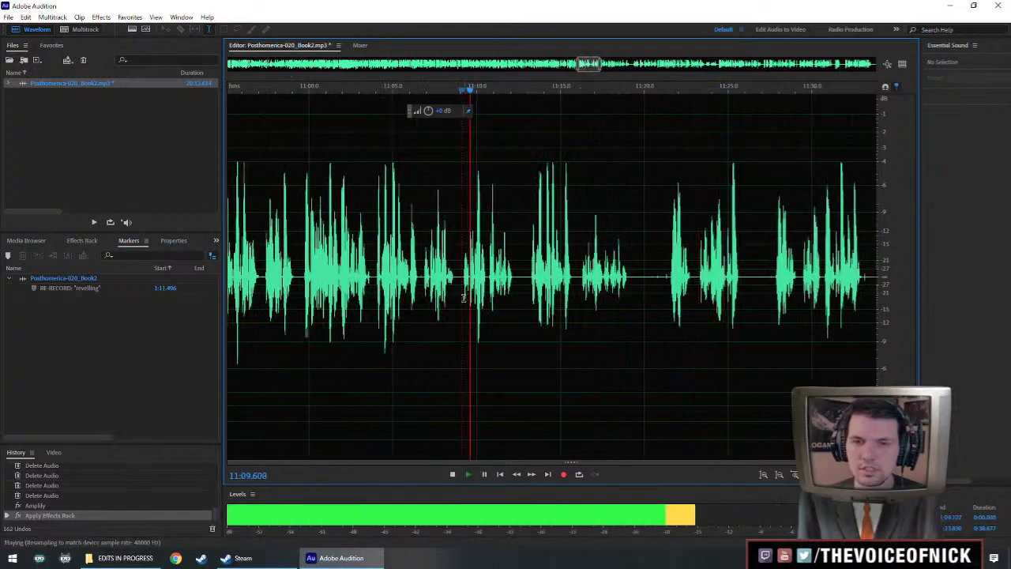
scroll(468, 293, "left", 1)
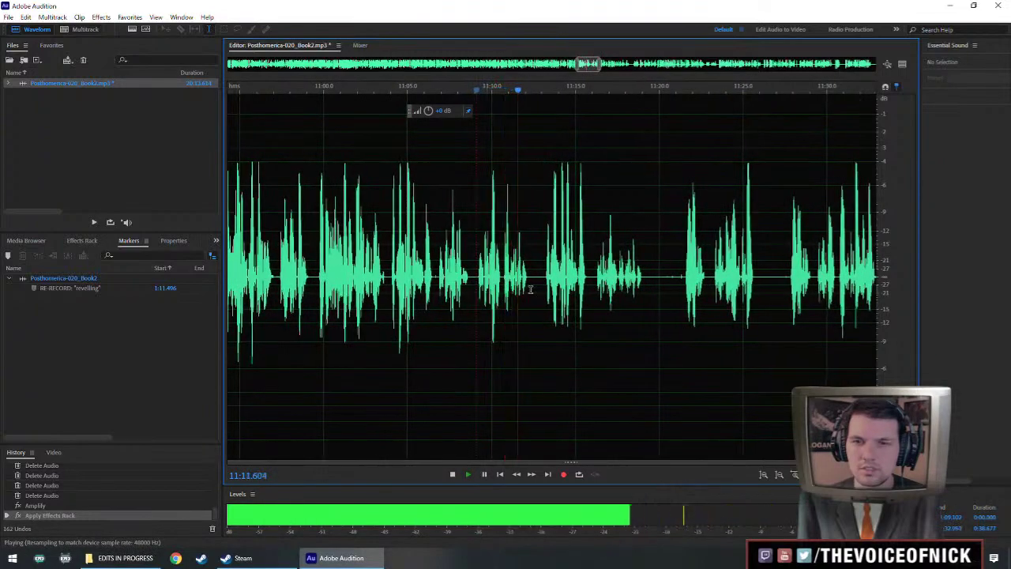
key("space")
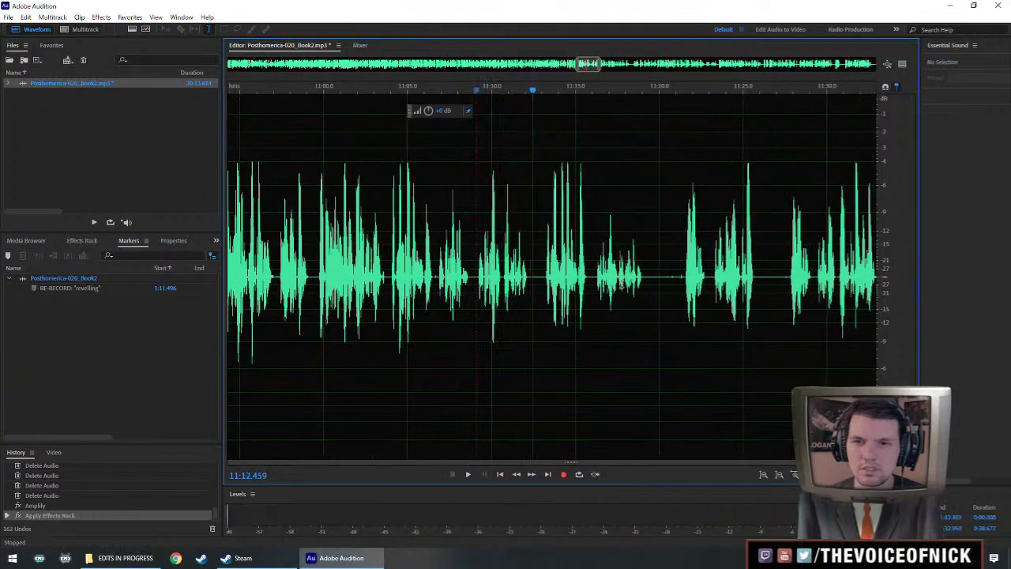
key("space")
Copy the phrase ending at about 11:10.5–11:12.0, paste it over the one at about 11:17.5–11:19.0, and play from about 11:16.
left_click(503, 290)
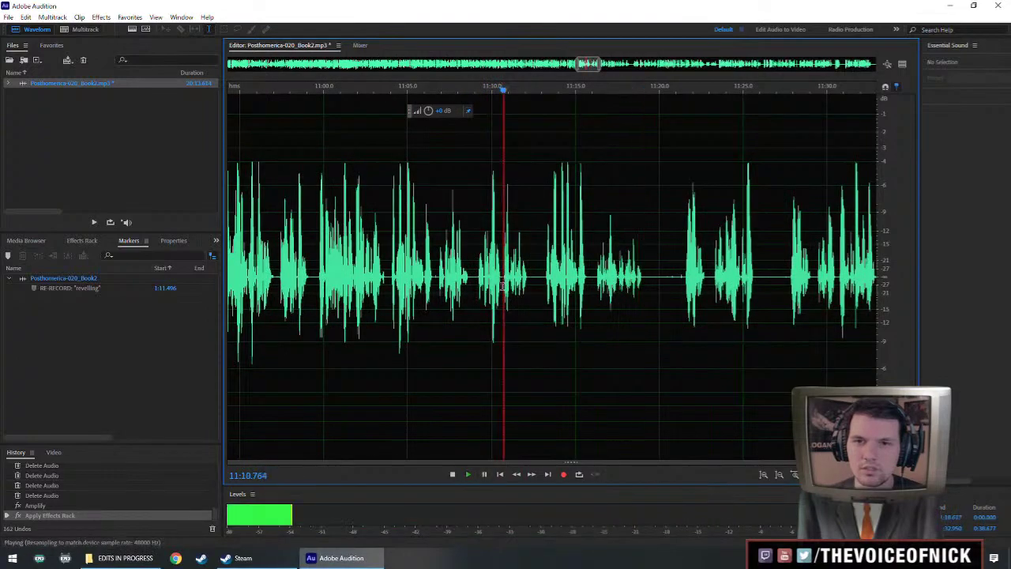
key("space")
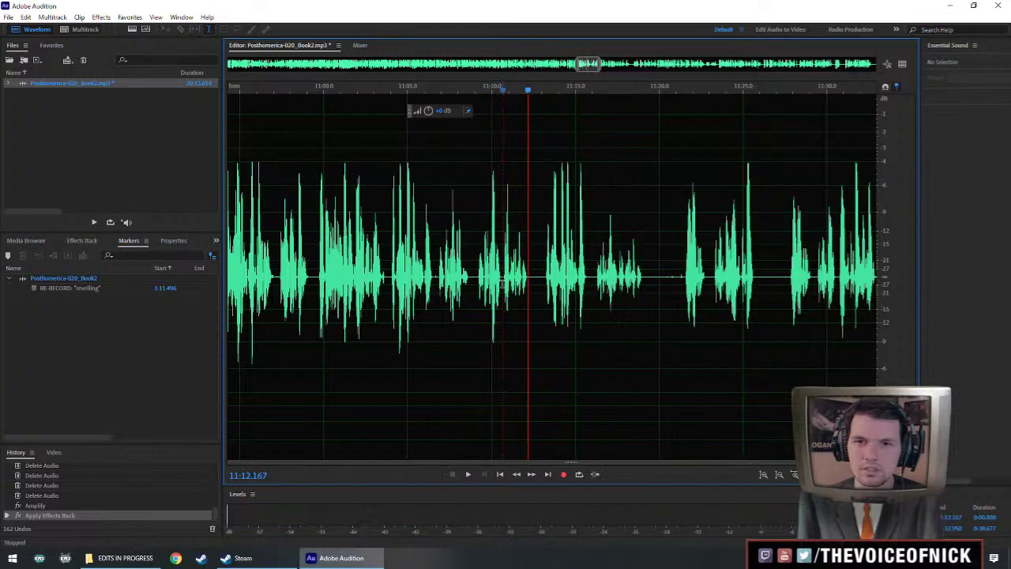
left_click_drag(503, 285, 524, 286)
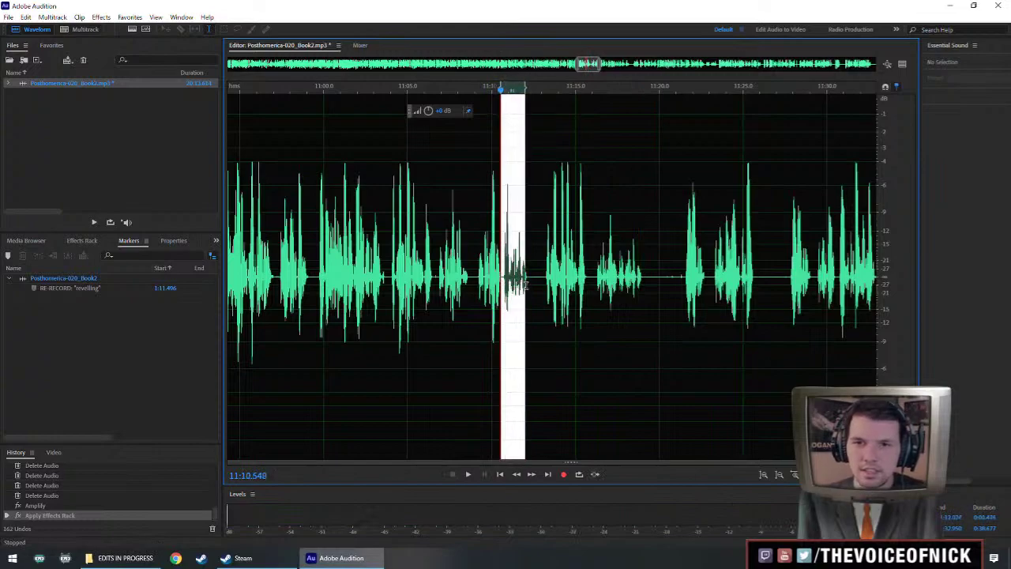
left_click_drag(643, 281, 618, 290)
key("ctrl+v")
key("space")
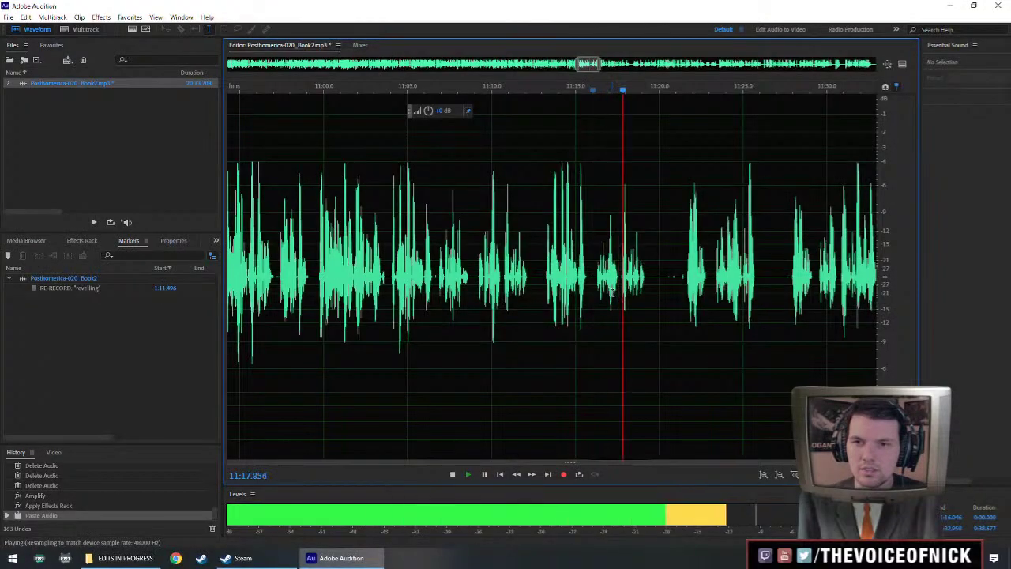
Raise the volume of the phrase between about 11:16.3 and 11:17.6, reapply the effects rack, and replay from about 11:16.2.
scroll(624, 281, "up", 3)
key("space")
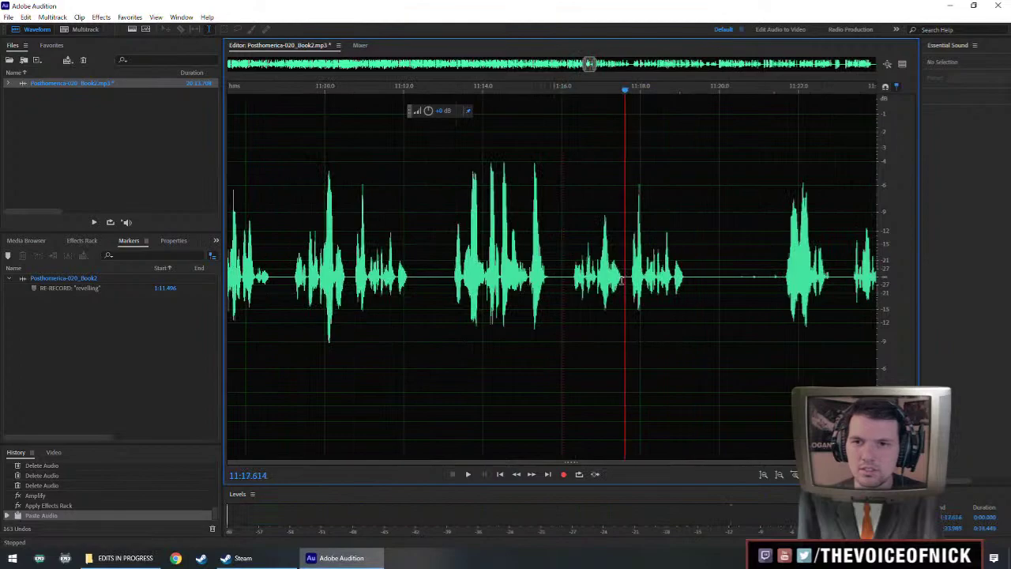
left_click_drag(624, 281, 575, 291)
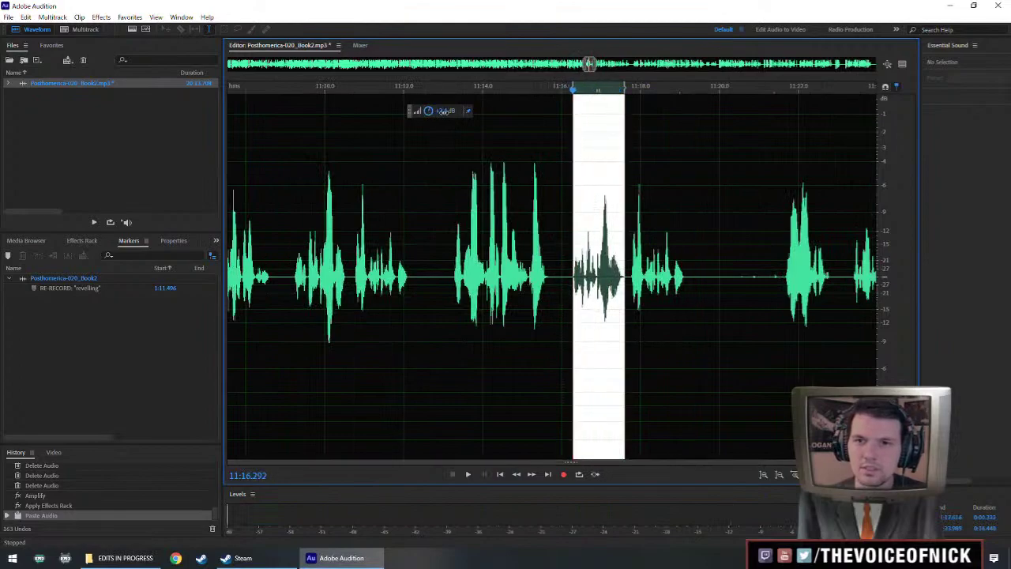
left_click(572, 277)
key("space")
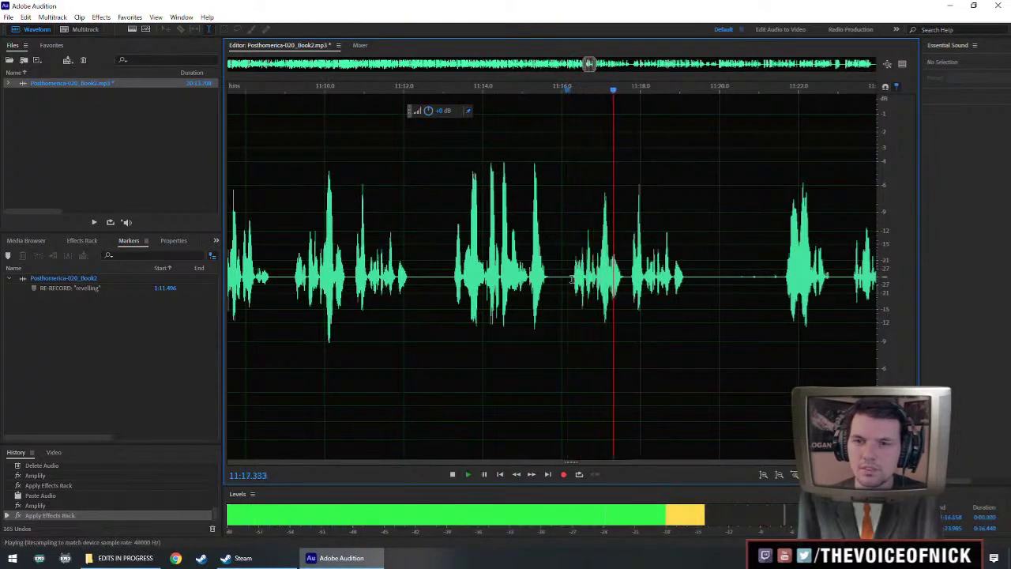
Tighten the pause at about 11:17.6 before the pasted phrase with several small cuts and replay from about 11:16.4.
key("space")
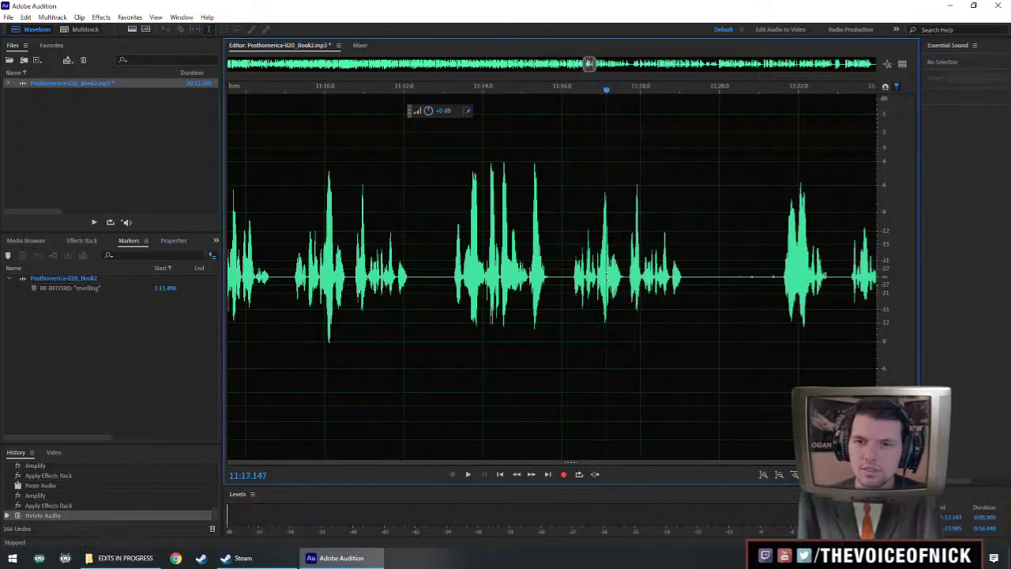
key("space")
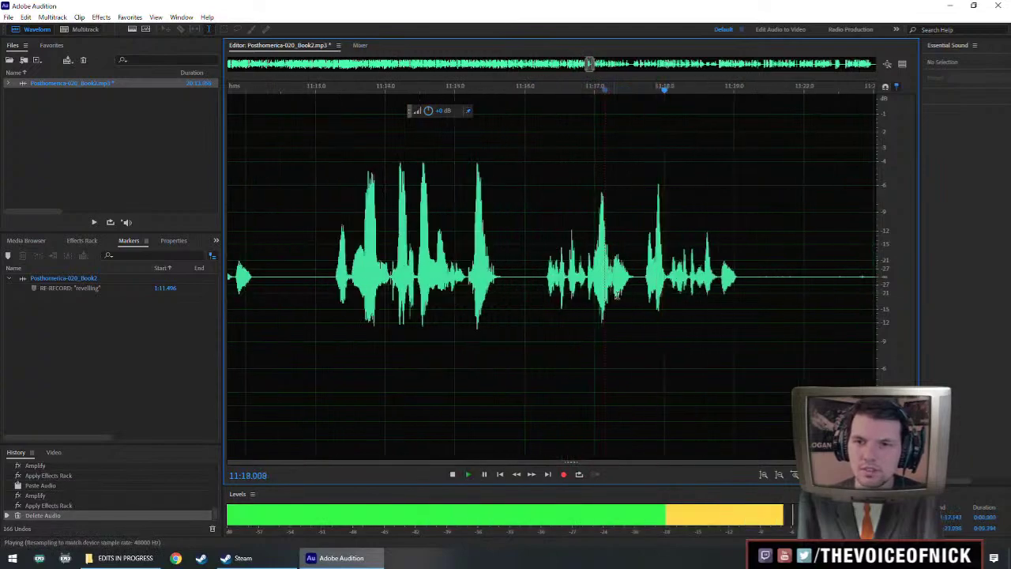
key("space")
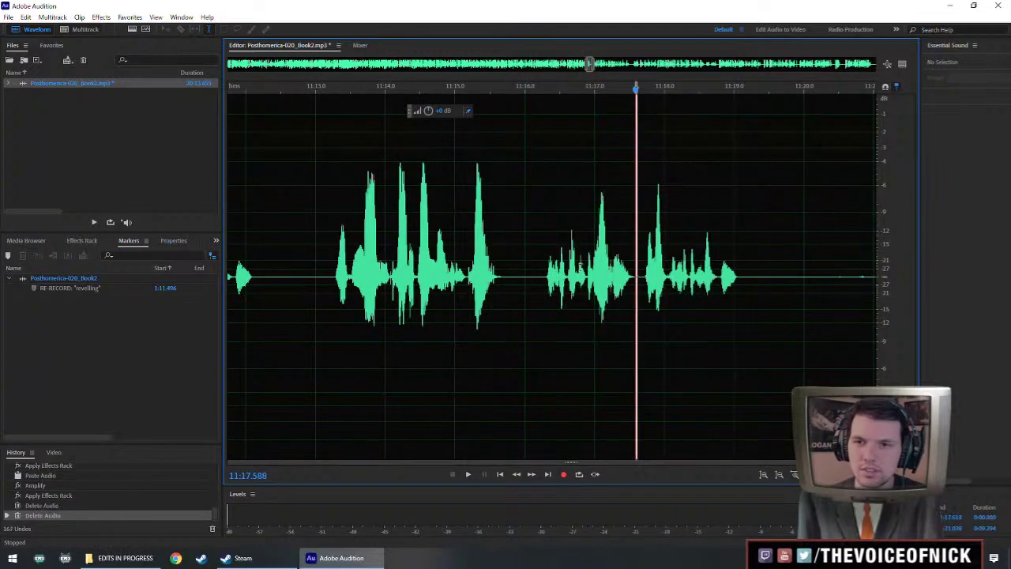
key("space")
key("space")
left_click(638, 281)
key("Delete")
key("space")
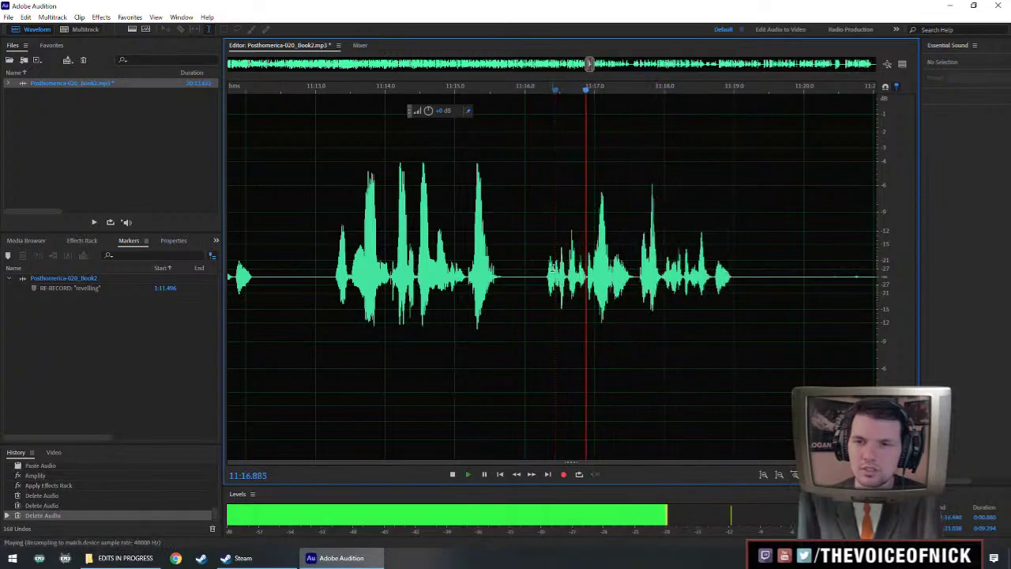
Compare the lead-in from about 11:03 with the take starting at about 11:13.3.
scroll(636, 293, "down", 5)
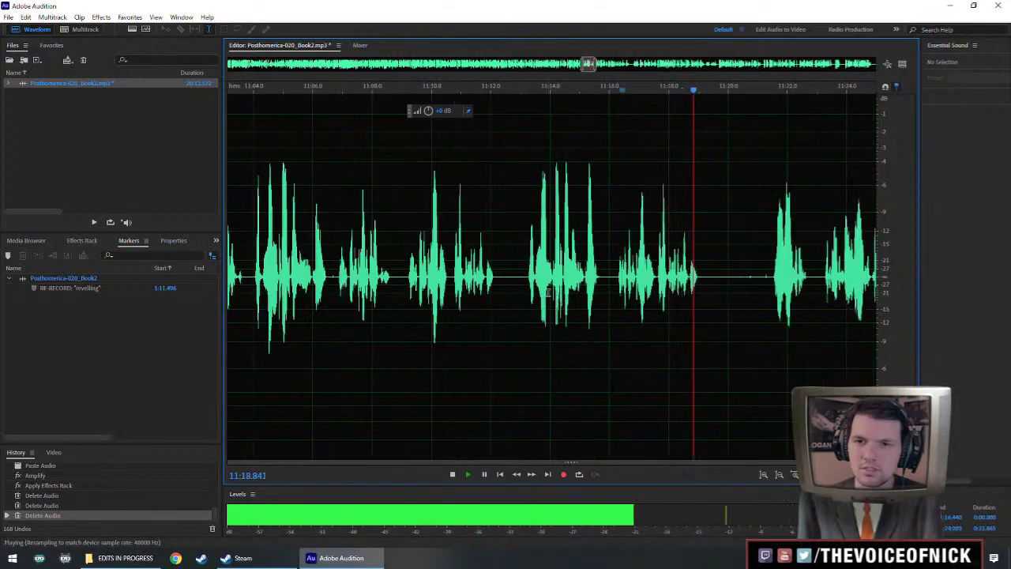
key("space")
left_click(341, 289)
key("space")
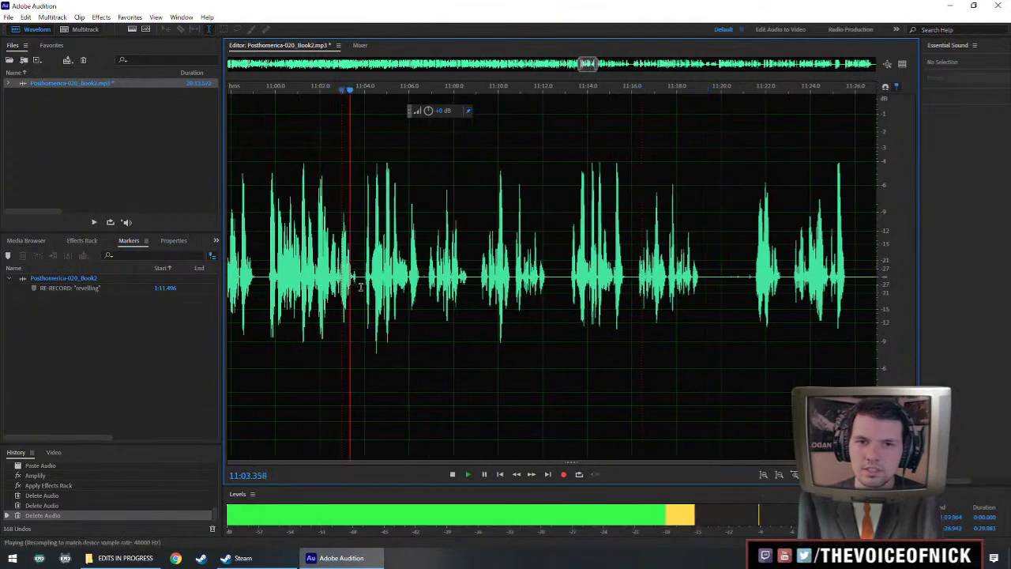
left_click(572, 280)
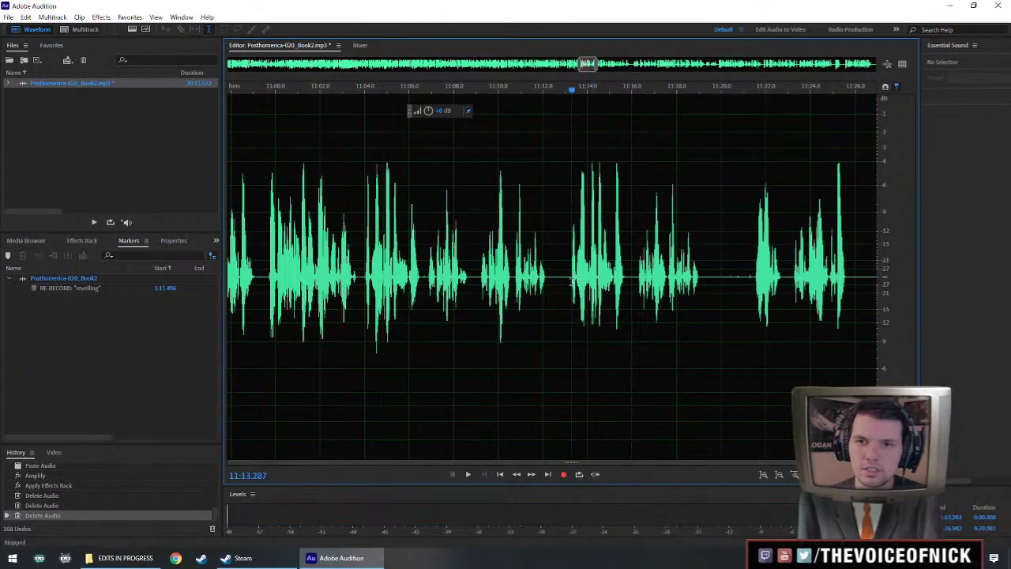
key("space")
Delete the redundant takes between about 11:06.5 and 11:15.6 and replay across the join from about 11:02.7.
left_click_drag(421, 281, 623, 281)
key("Delete")
scroll(345, 256, "down", 1)
left_click(345, 256)
key("space")
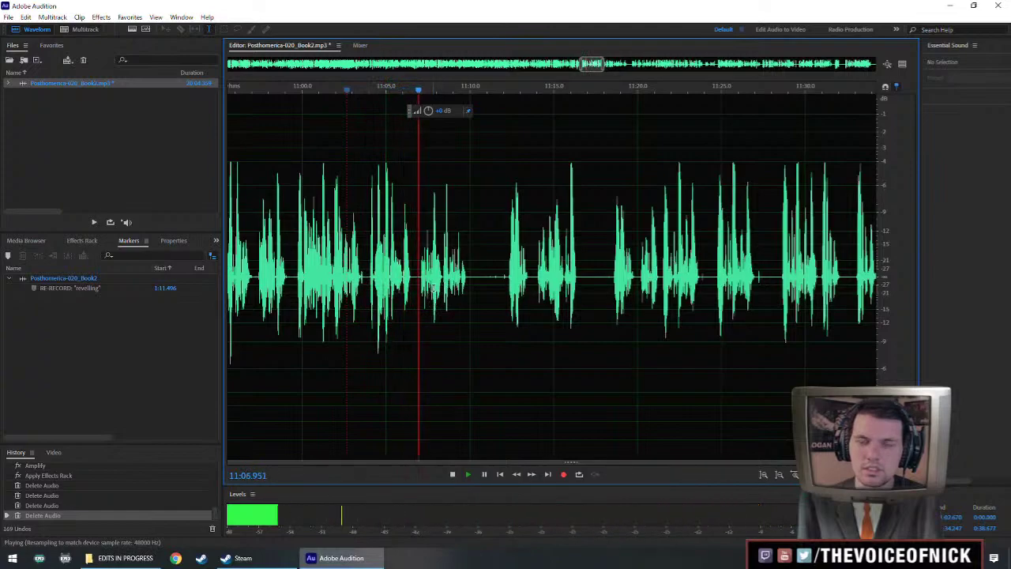
Remove a short piece of the pause at about 11:06.7 and replay the join from about 11:05.0.
scroll(538, 295, "up", 2)
scroll(537, 295, "up", 2)
left_click_drag(503, 282, 512, 281)
key("Delete")
left_click(411, 266)
key("space")
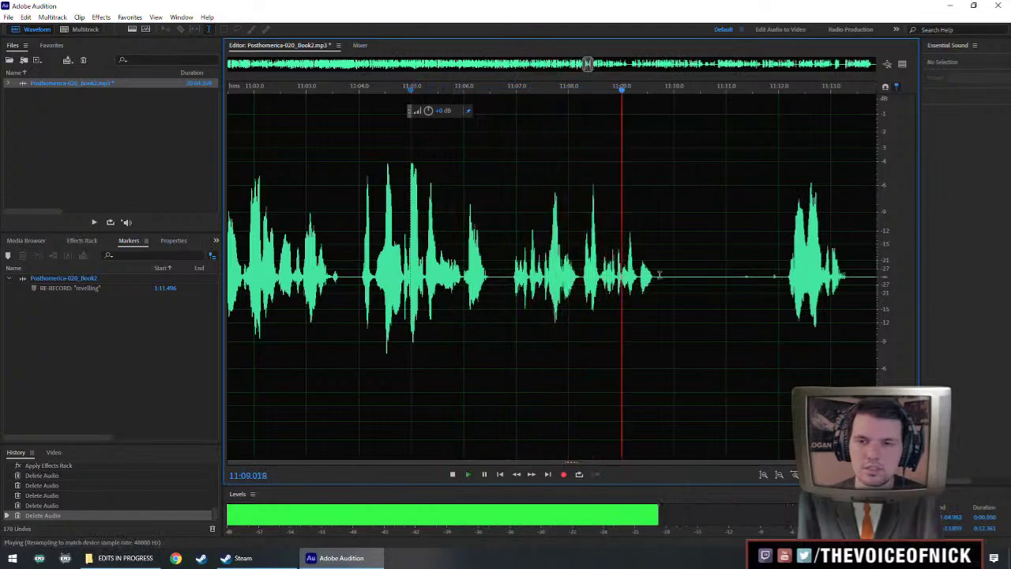
scroll(637, 285, "down", 2)
key("space")
Examine the waveform around the pause before about 11:12 and the phrases on either side of it.
scroll(504, 257, "down", 2)
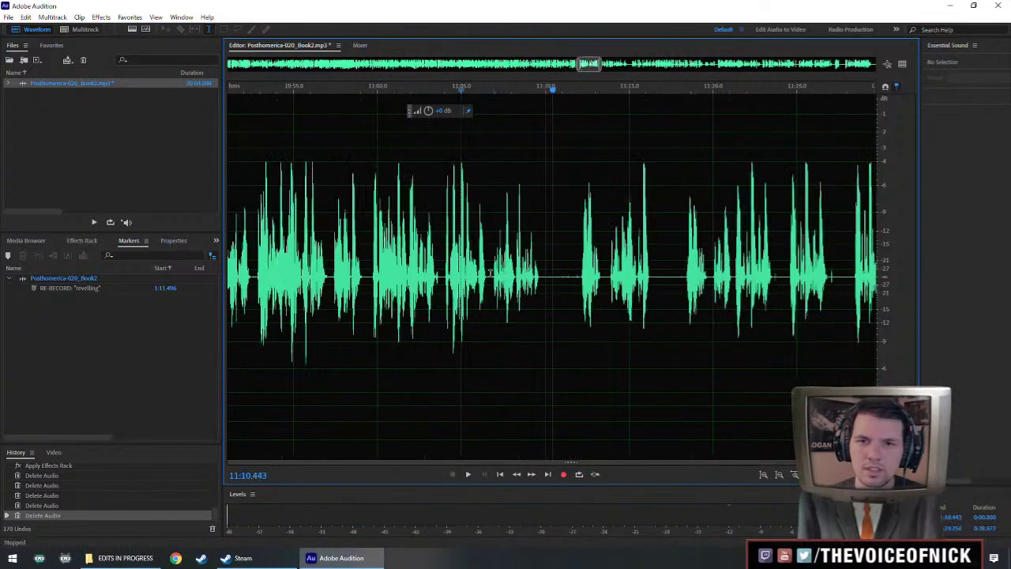
scroll(589, 294, "down", 2)
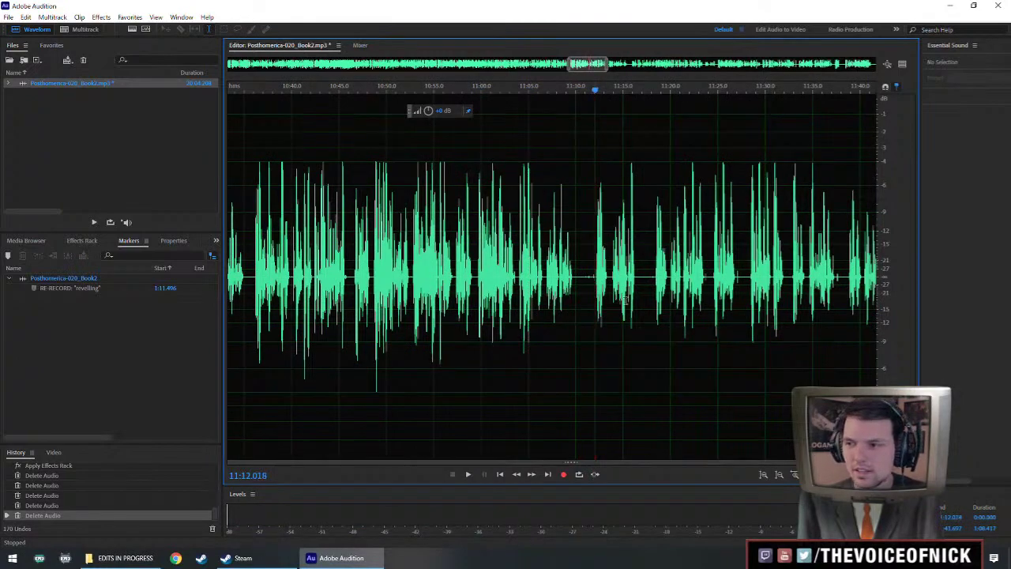
scroll(624, 301, "up", 3)
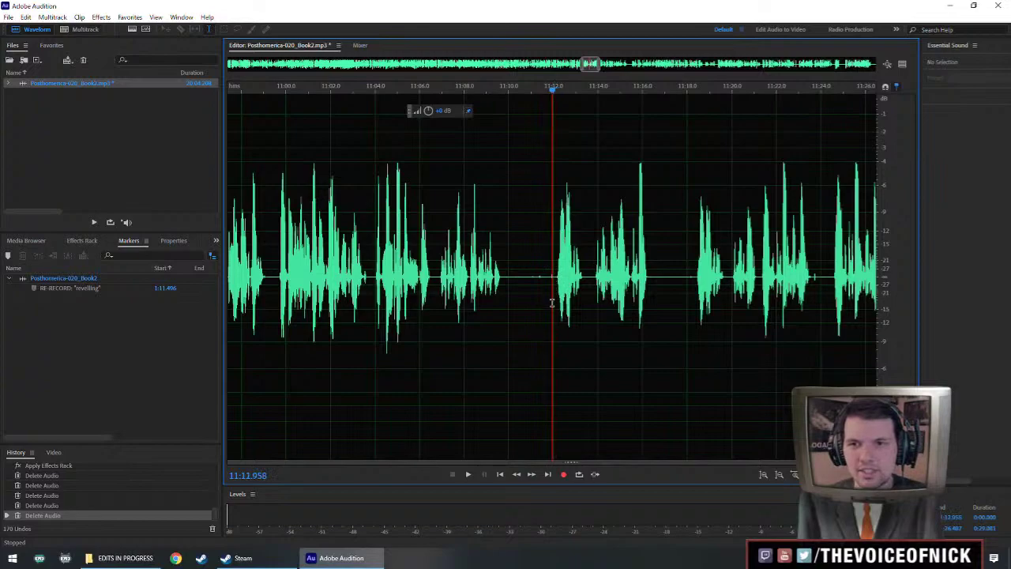
scroll(554, 300, "up", 3)
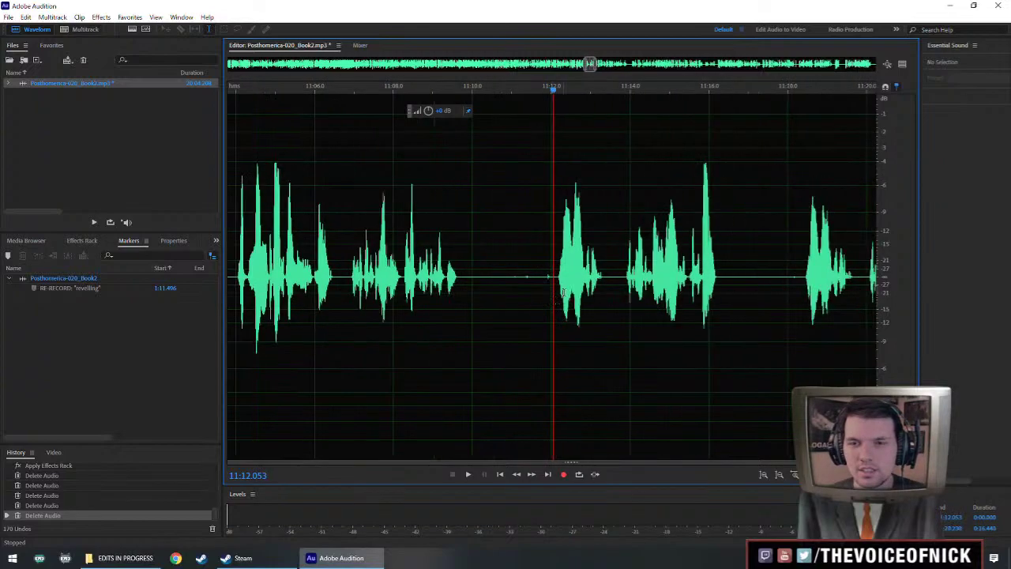
scroll(785, 292, "down", 3)
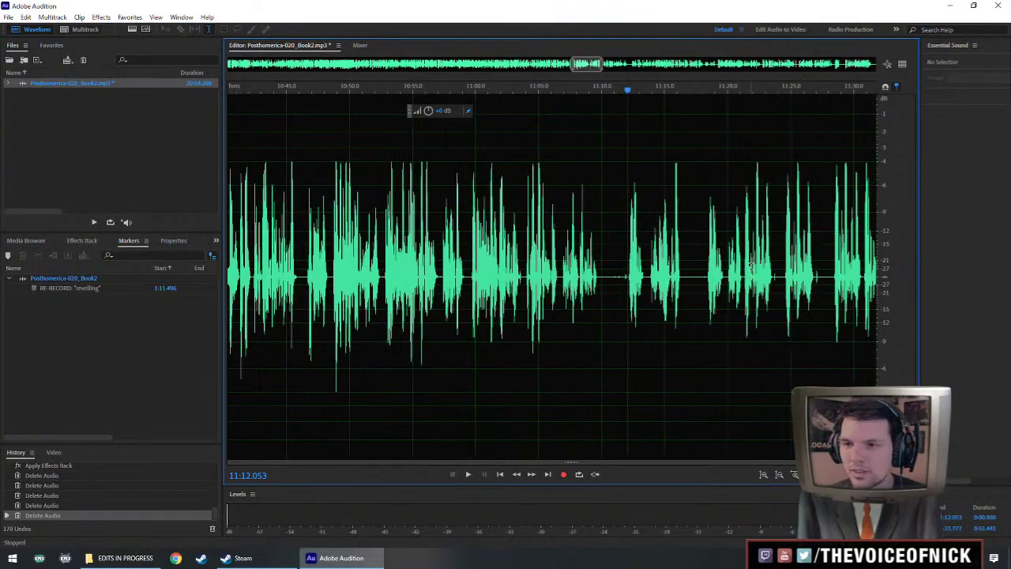
scroll(751, 269, "right", 2)
scroll(605, 282, "right", 2)
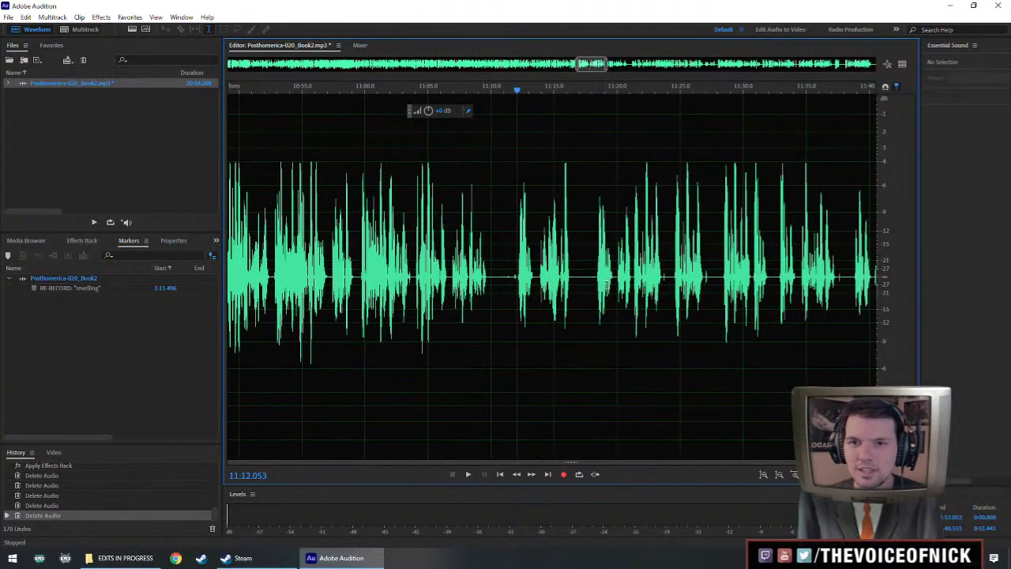
scroll(521, 273, "up", 3)
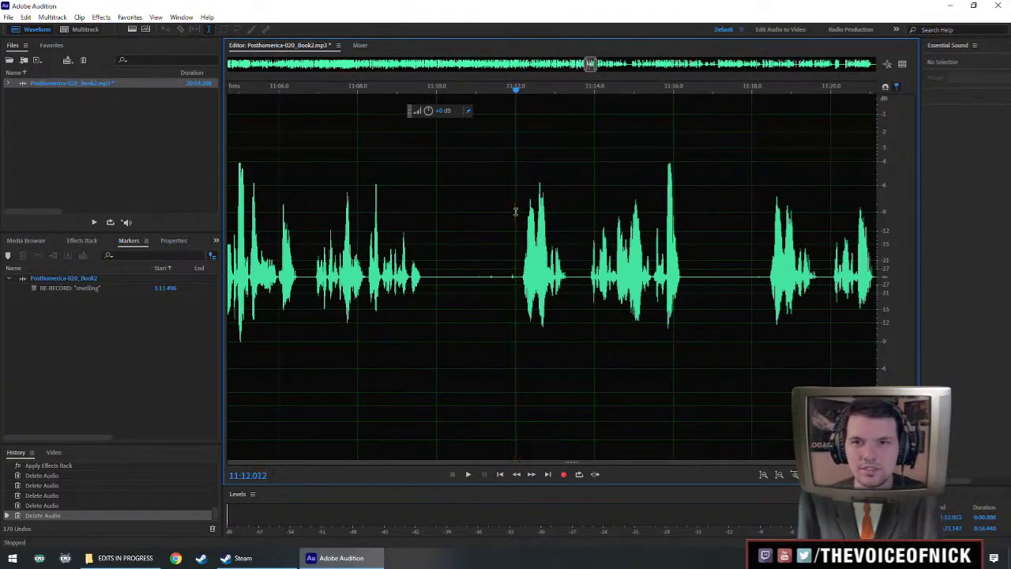
scroll(490, 261, "down", 3)
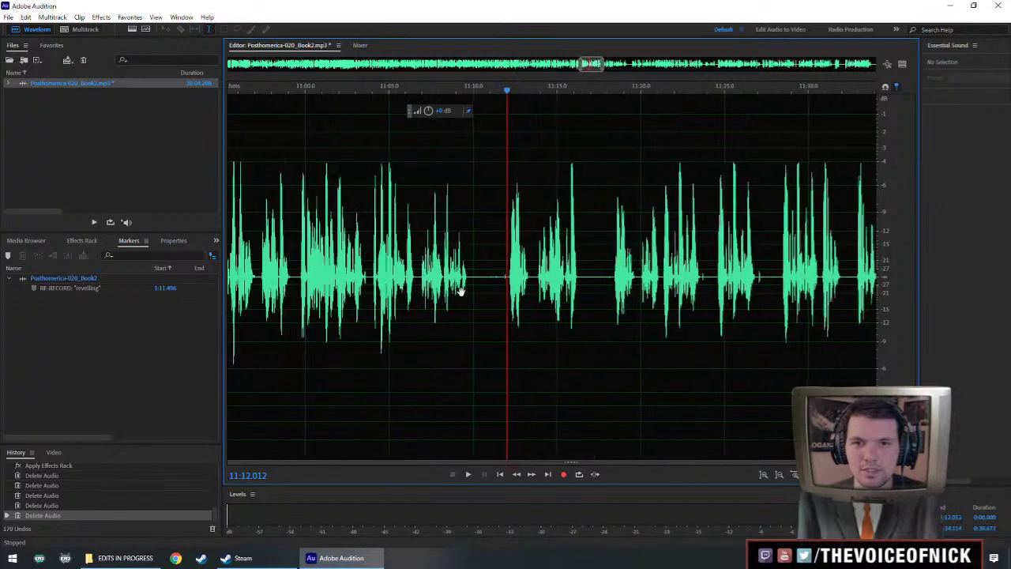
Delete the noisy part of the pause between about 11:10.9 and 11:12.0, just before the next phrase.
left_click_drag(509, 292, 522, 297)
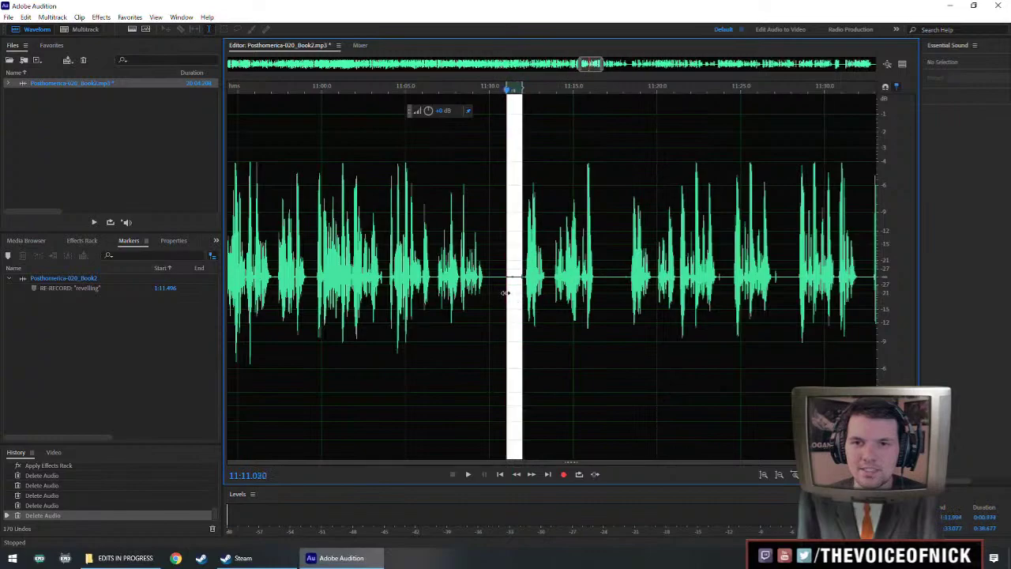
scroll(512, 288, "up", 3)
left_click(527, 293)
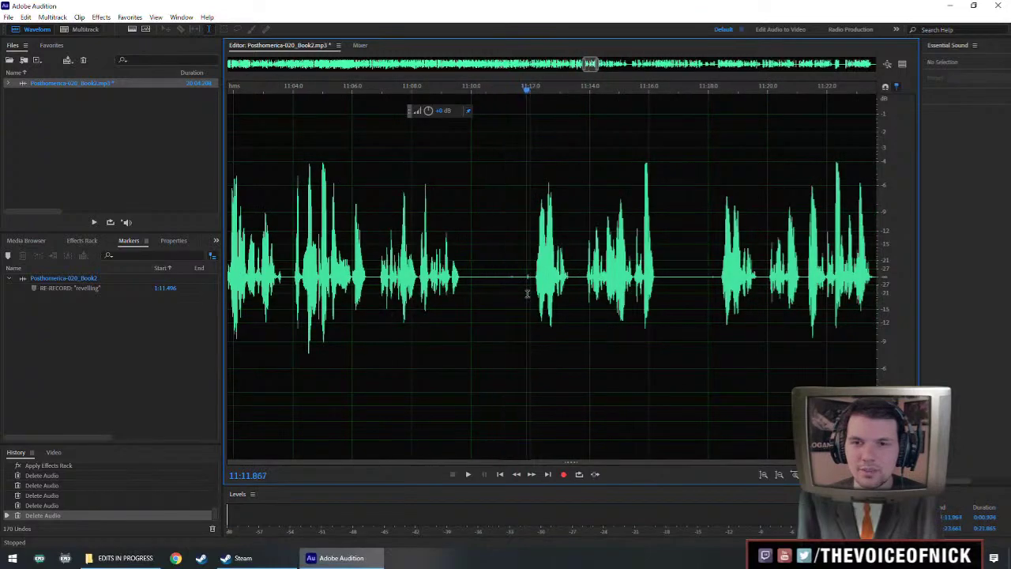
left_click_drag(527, 283, 498, 297)
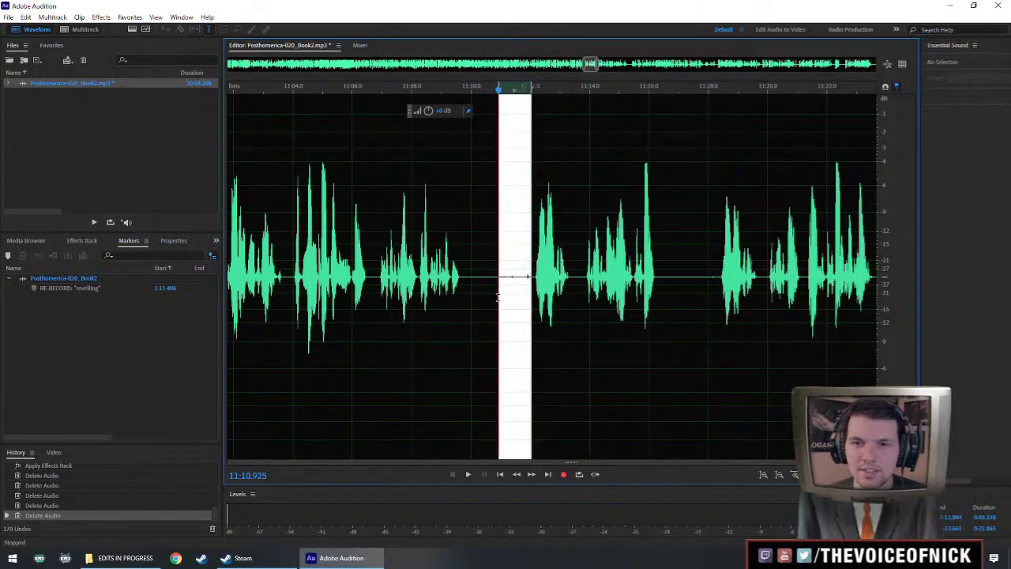
key("Delete")
scroll(483, 282, "right", 3)
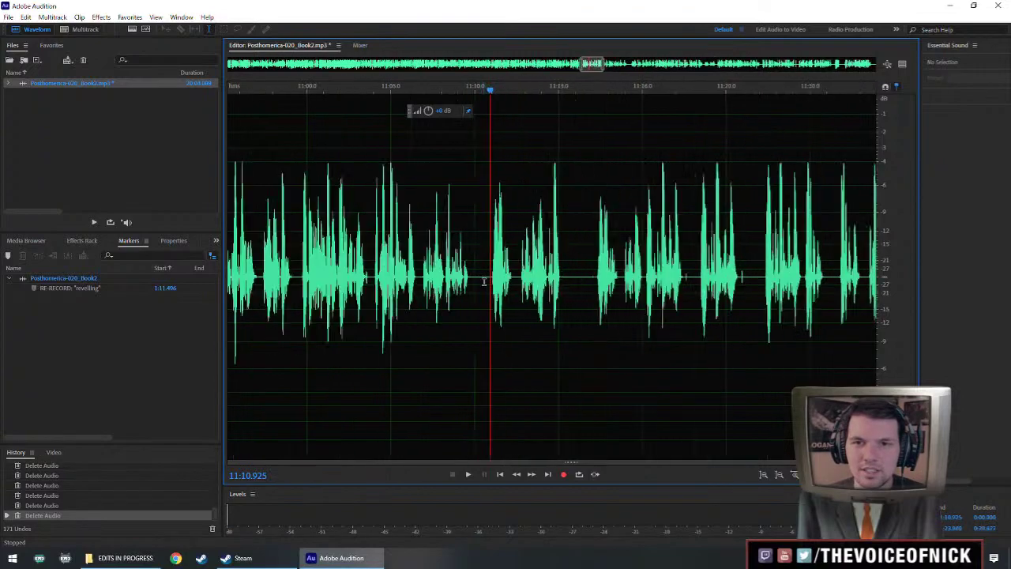
scroll(448, 283, "up", 2)
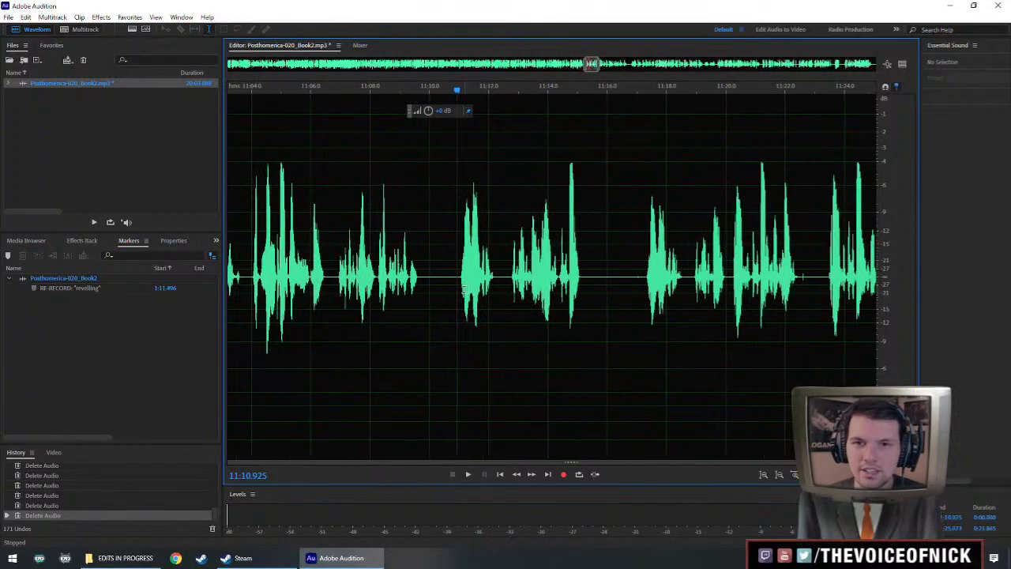
Play the phrase at about 11:11.0 and delete the redundant take between about 11:10.9 and 11:17.3.
scroll(470, 313, "down", 3)
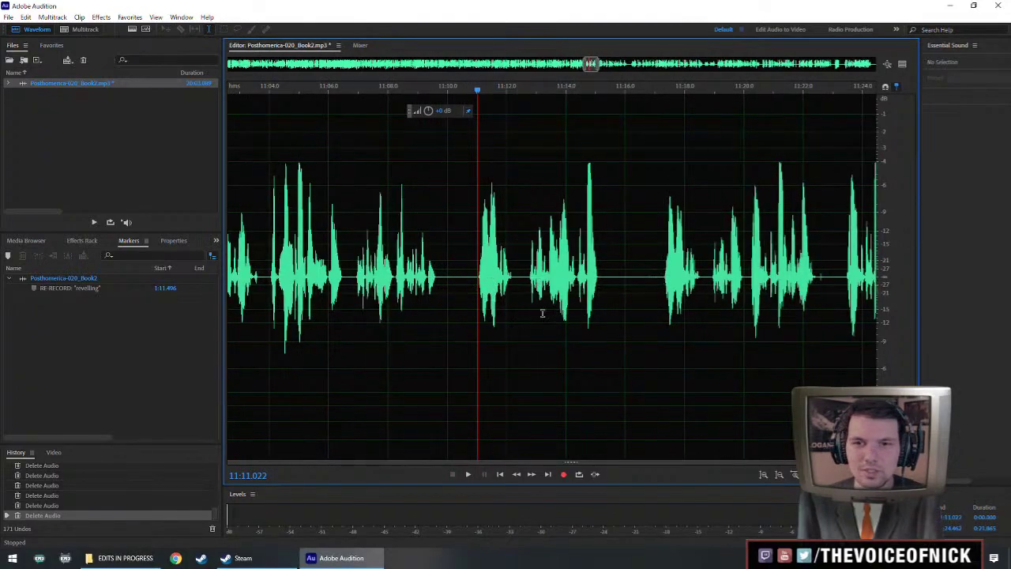
key("space")
scroll(545, 283, "down", 2)
left_click(649, 277)
left_click_drag(506, 289, 643, 300)
key("Delete")
scroll(436, 273, "up", 3)
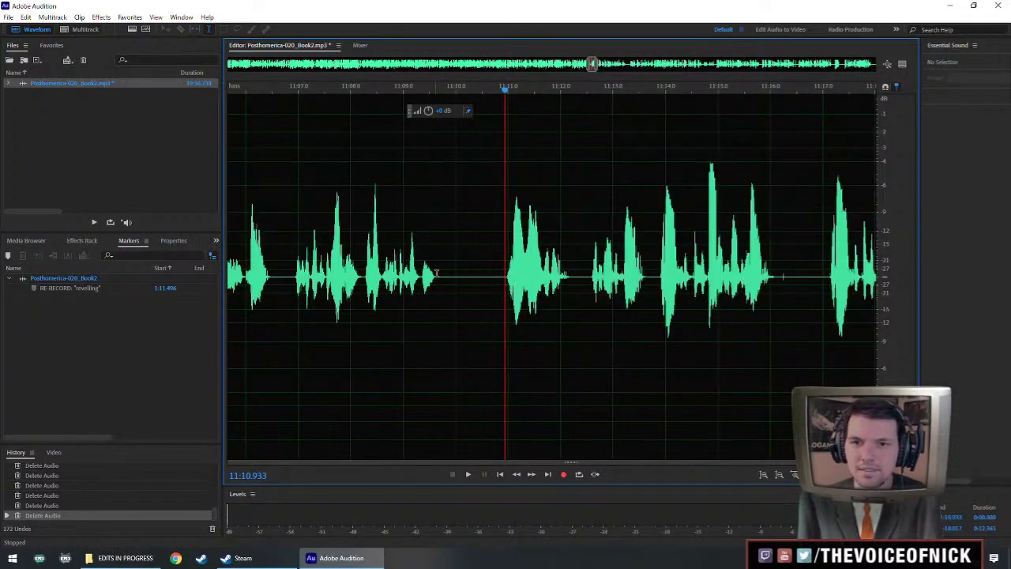
Replace the pause between about 11:09.6 and 11:11.0 with about one second of inserted silence.
left_click_drag(437, 275, 509, 317)
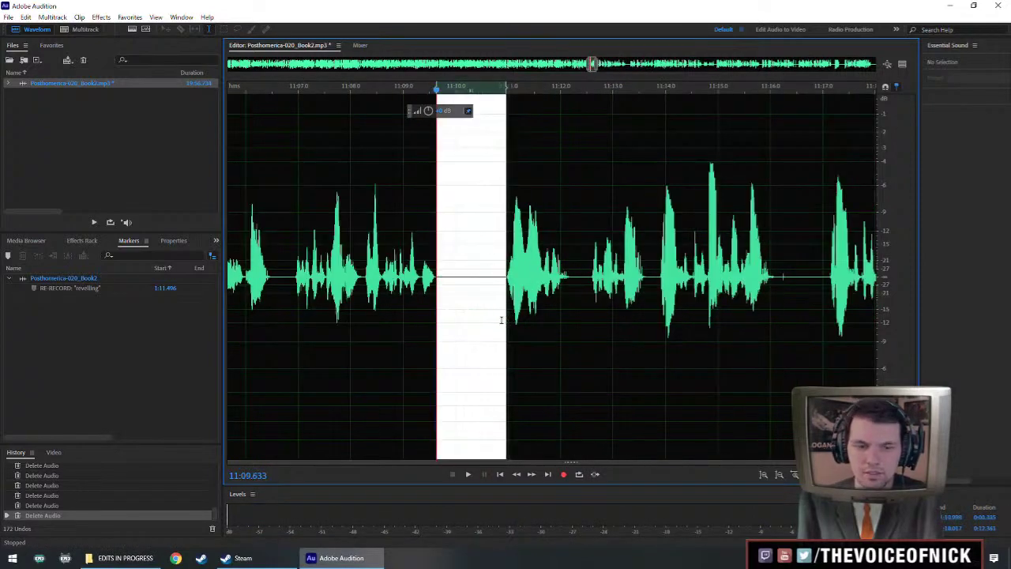
key("ctrl+shift+i")
key("Return")
left_click(343, 283)
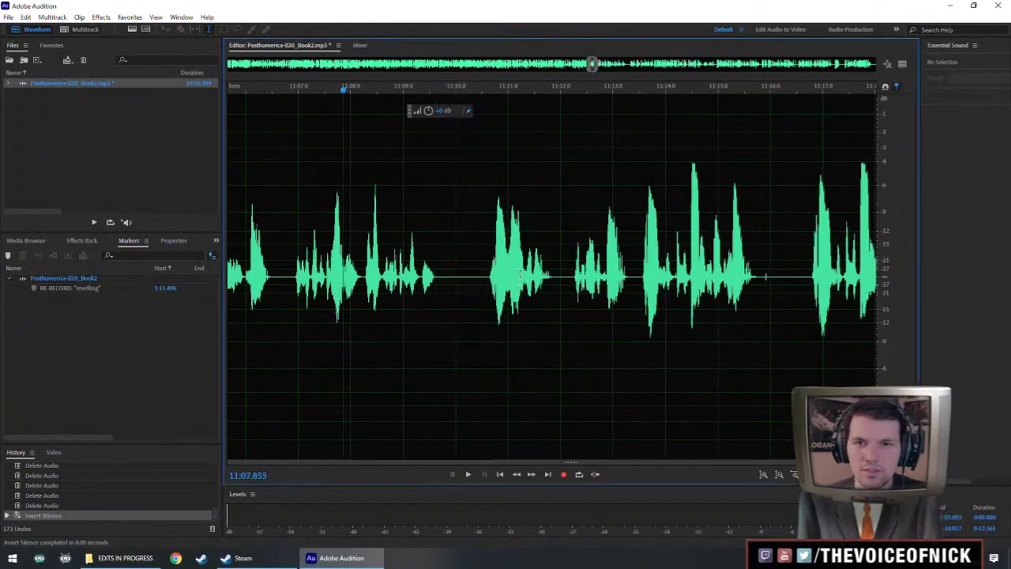
Amplify the quieter audio from about 11:10.5 onward, reapply the effects rack and replay from about 11:07.3.
scroll(519, 275, "down", 3)
left_click_drag(433, 287, 738, 318)
scroll(737, 317, "down", 2)
scroll(599, 338, "down", 2)
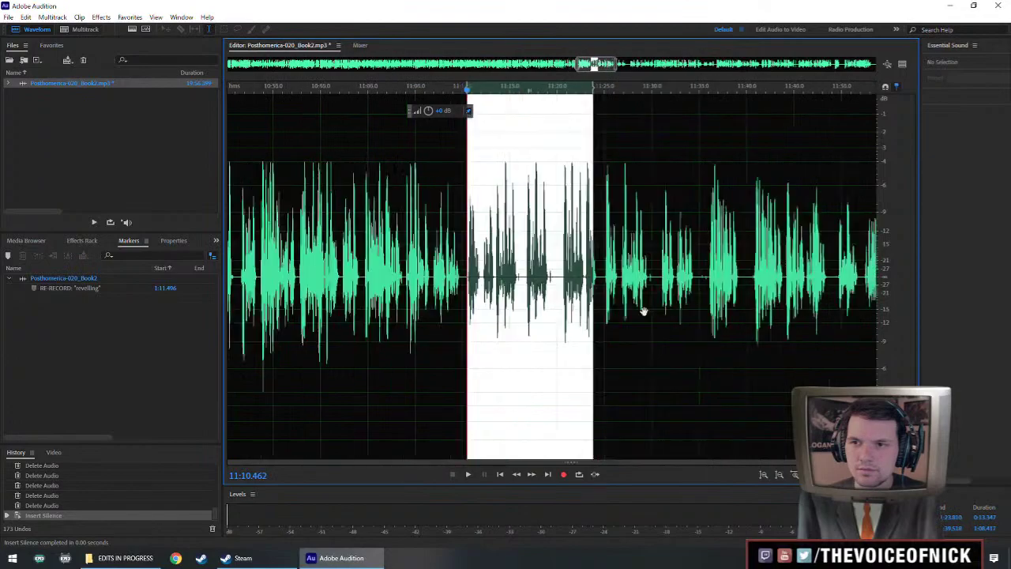
left_click_drag(599, 343, 869, 345)
scroll(670, 339, "down", 2)
scroll(837, 345, "down", 2)
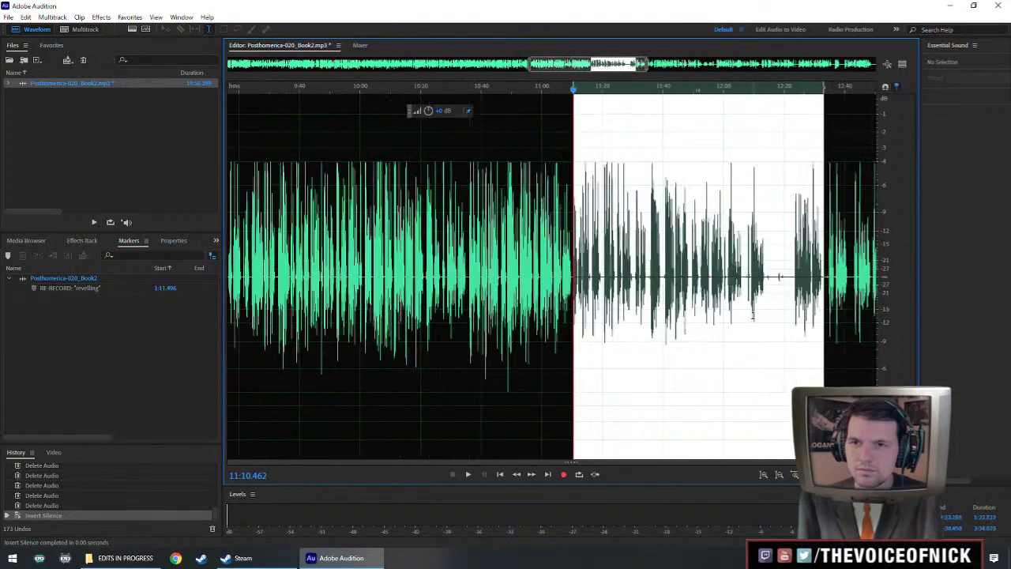
left_click_drag(648, 355, 747, 350)
left_click_drag(428, 111, 434, 108)
key("ctrl+r")
left_click(389, 257)
key("space")
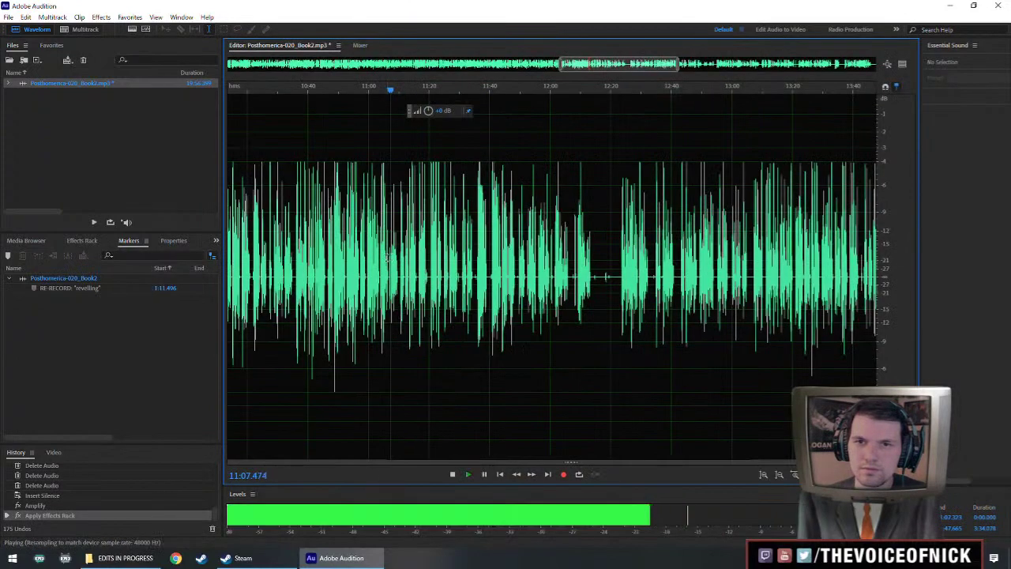
Listen through the repeated takes after 11:10 and delete the redundant ones between about 11:13.6 and 11:20.7.
scroll(387, 257, "up", 3)
left_click_drag(387, 261, 485, 321)
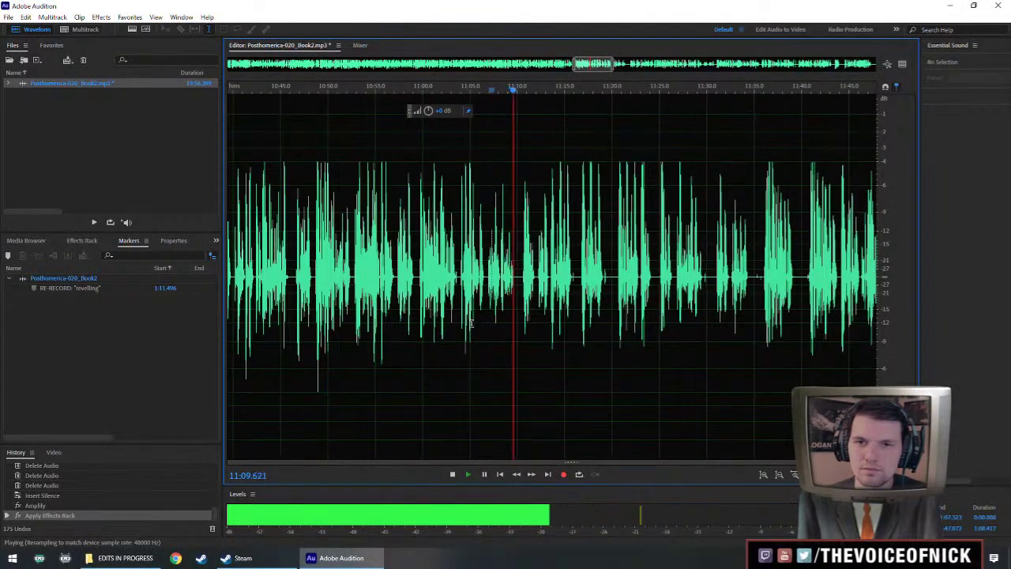
key("space")
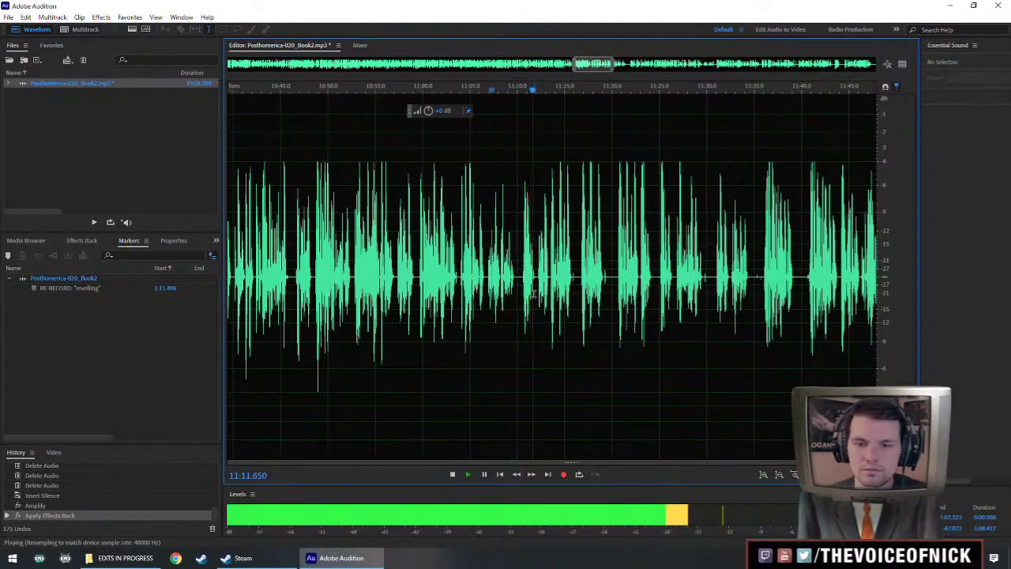
scroll(544, 290, "up", 2)
scroll(543, 290, "up", 3)
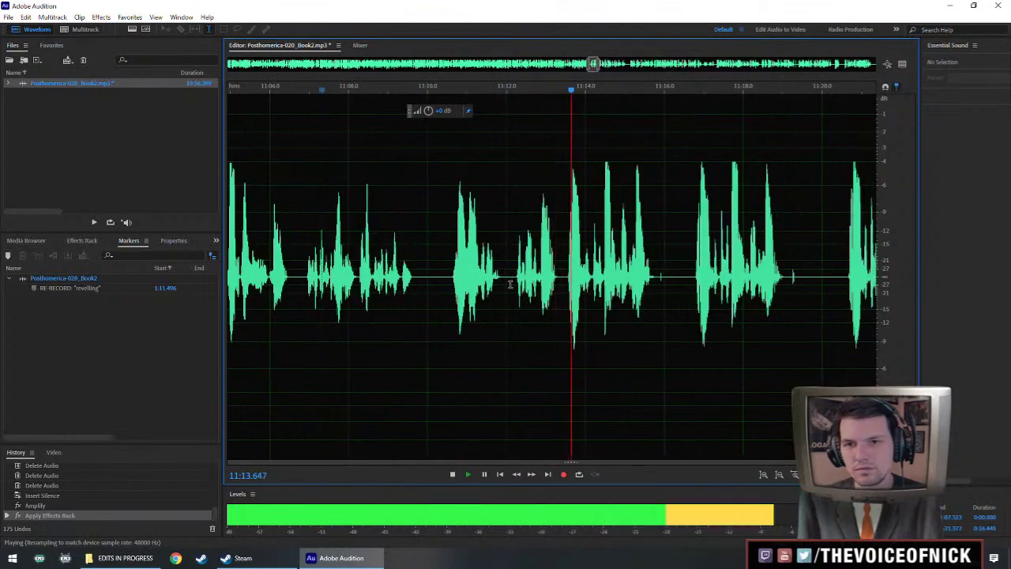
left_click_drag(679, 291, 607, 290)
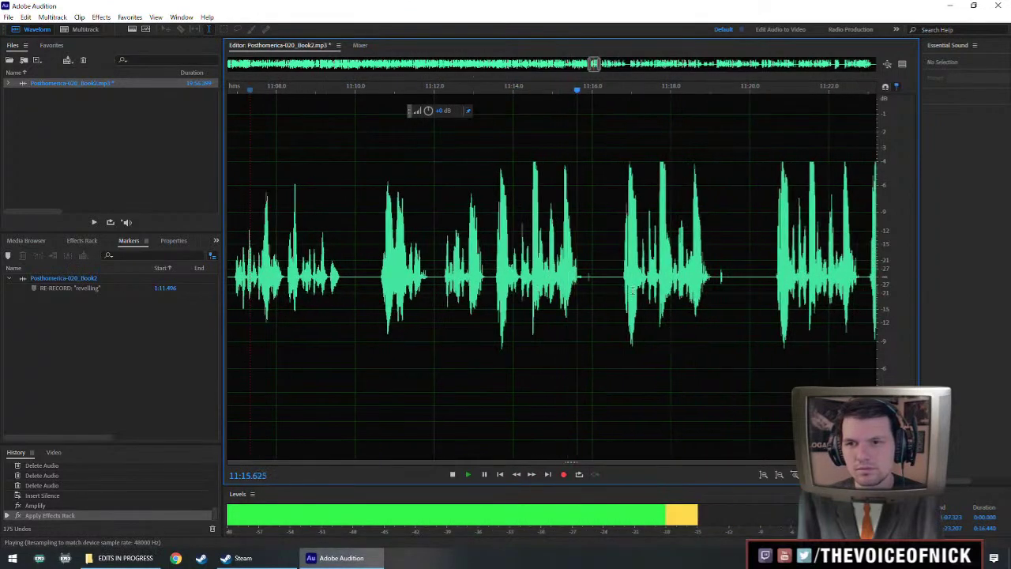
left_click(773, 285)
scroll(490, 291, "right", 1)
left_click_drag(435, 287, 717, 316)
key("Delete")
Trim two short pieces from the pause at about 11:12.0, replaying the phrases around it.
left_click(370, 263)
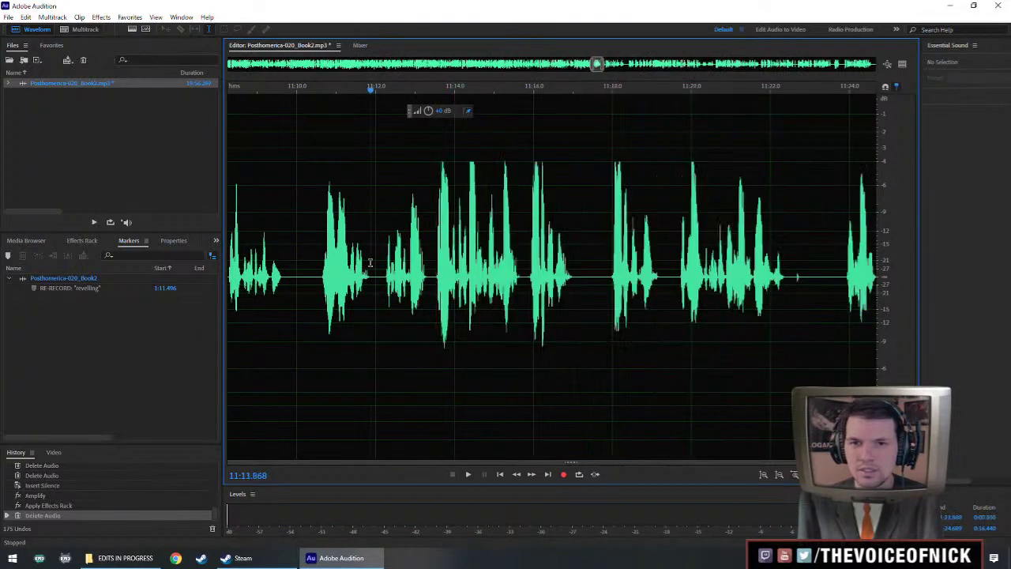
scroll(407, 295, "up", 2)
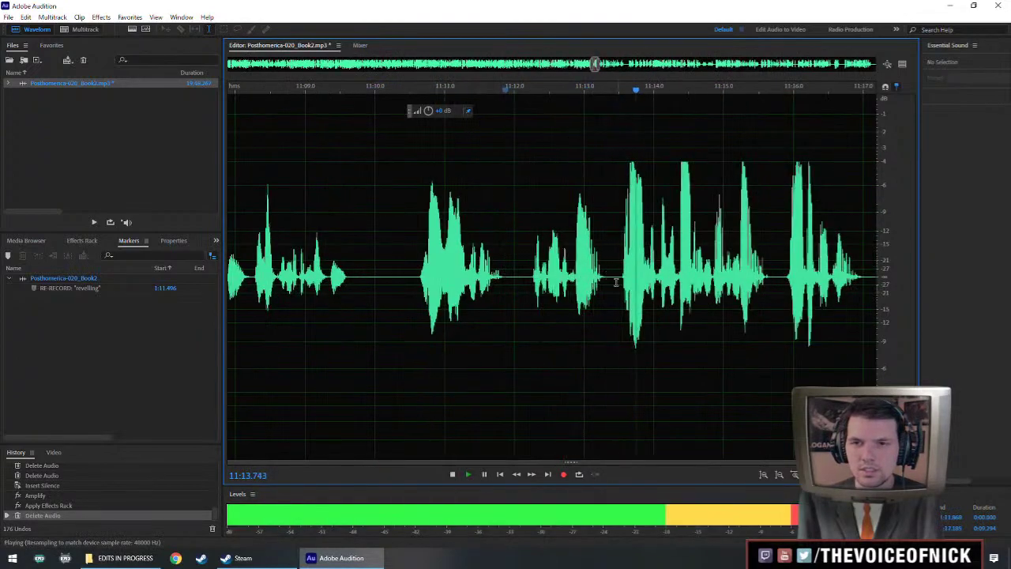
key("space")
left_click(510, 284)
key("Delete")
key("space")
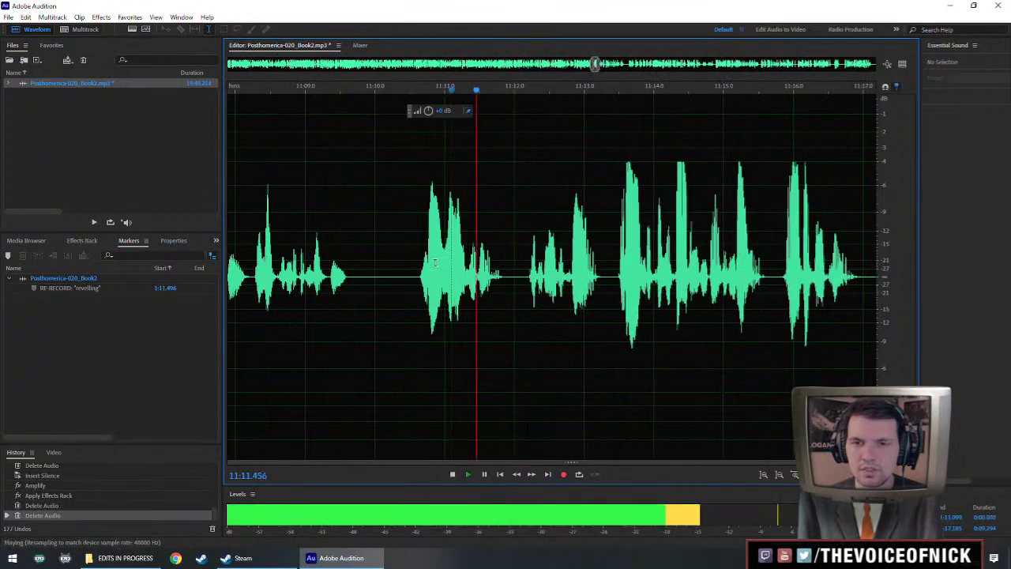
key("Delete")
key("space")
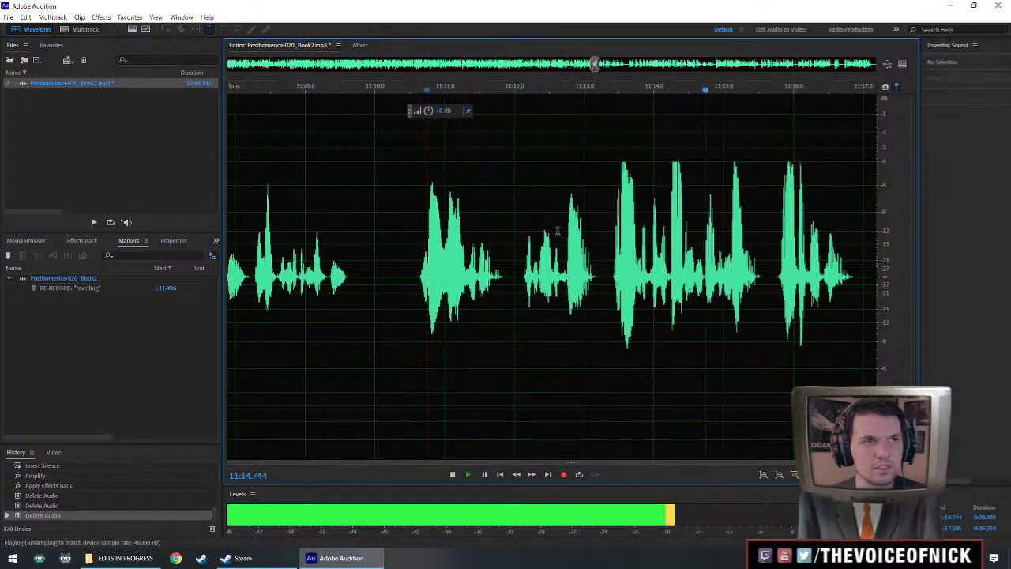
Delete the redundant take between about 11:17.3 and 11:19.5 and replay the join from about 11:15.7.
scroll(700, 283, "down", 2)
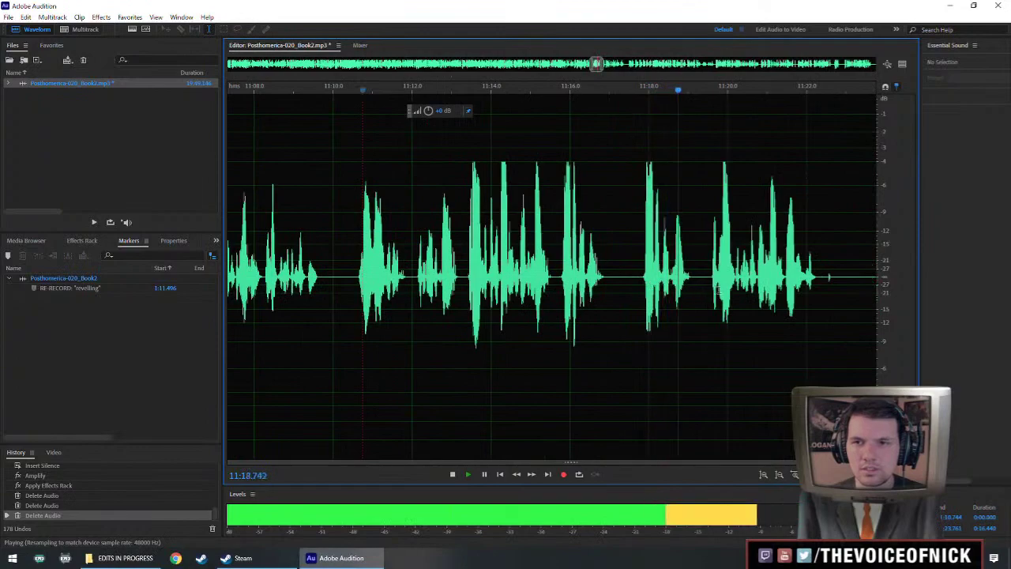
left_click_drag(505, 281, 595, 298)
key("Delete")
key("space")
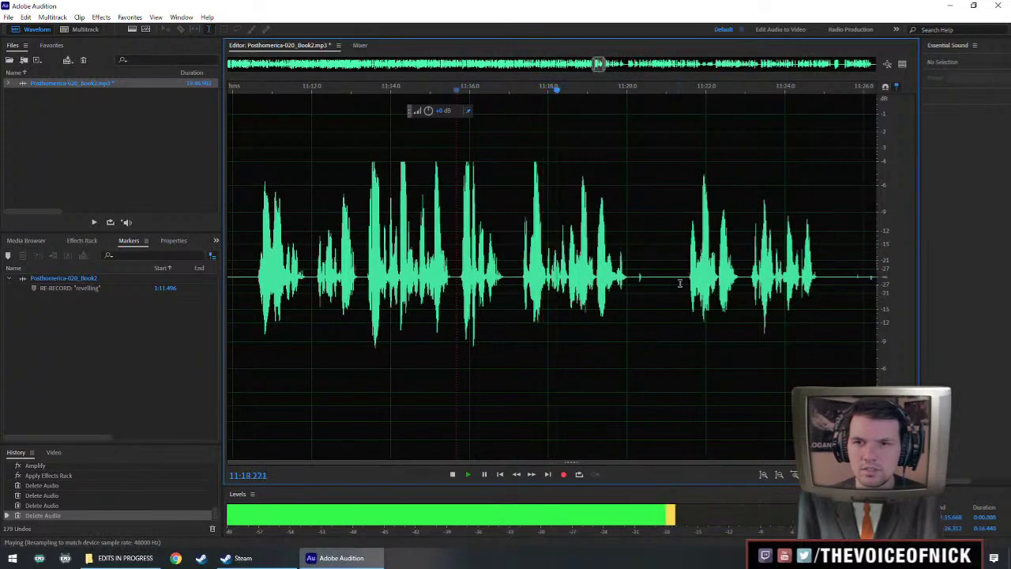
Listen to the take starting at about 11:21.6, delete the audio from about 11:18.5 to that take, and replay the join.
scroll(638, 273, "right", 1)
scroll(596, 261, "down", 1)
left_click(584, 283)
key("space")
key("space")
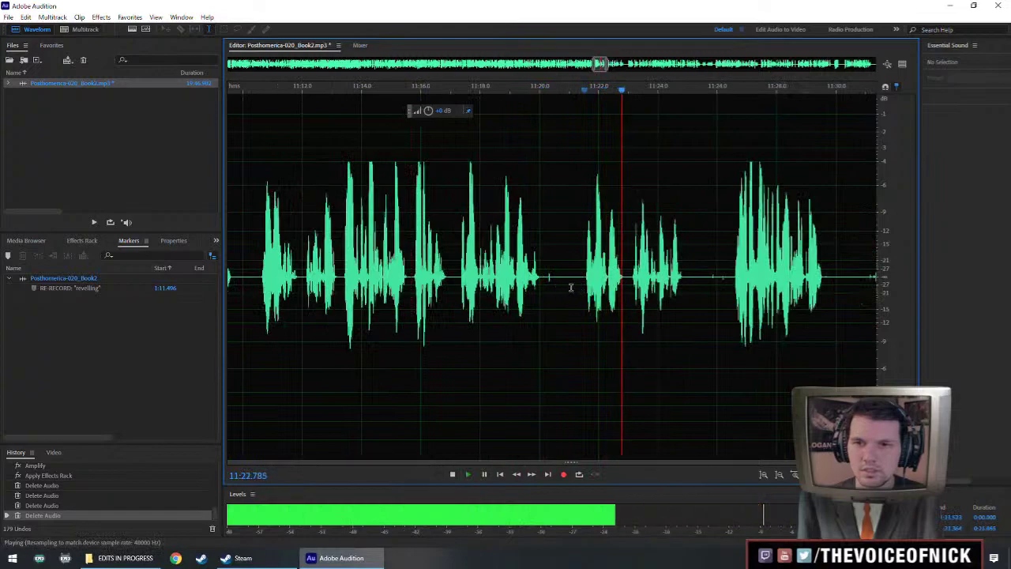
scroll(523, 289, "up", 2)
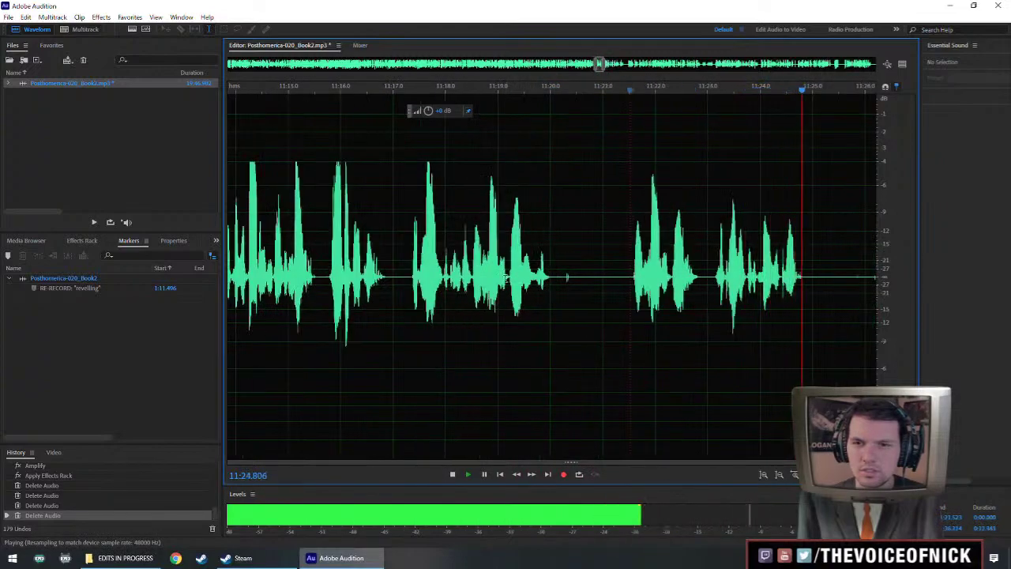
key("space")
key("space")
key("space")
left_click_drag(510, 283, 672, 311)
key("Delete")
key("space")
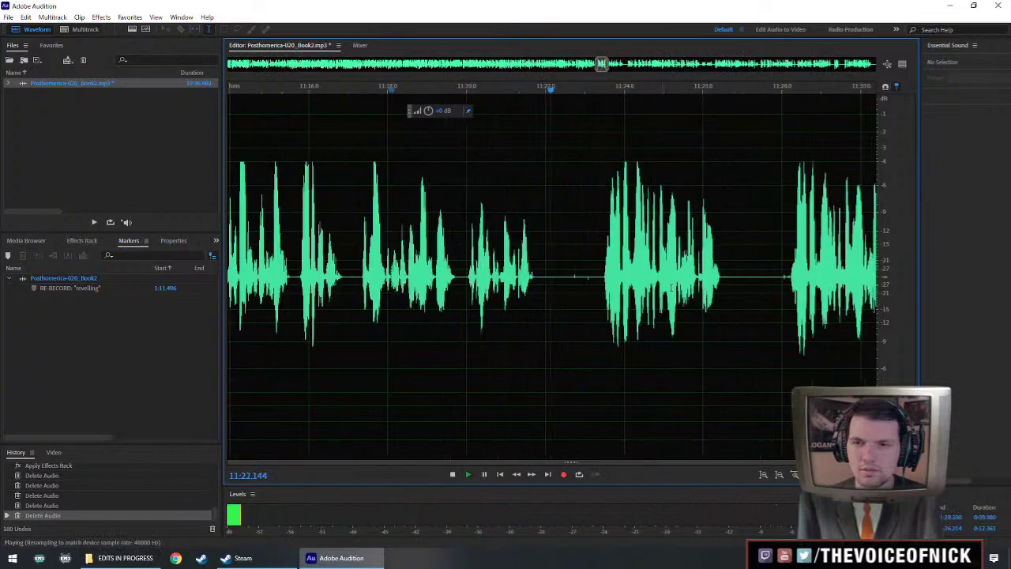
Try a volume boost on the phrase between about 11:20.0 and 11:21.7, replay it, and undo the boost.
left_click_drag(520, 280, 447, 296)
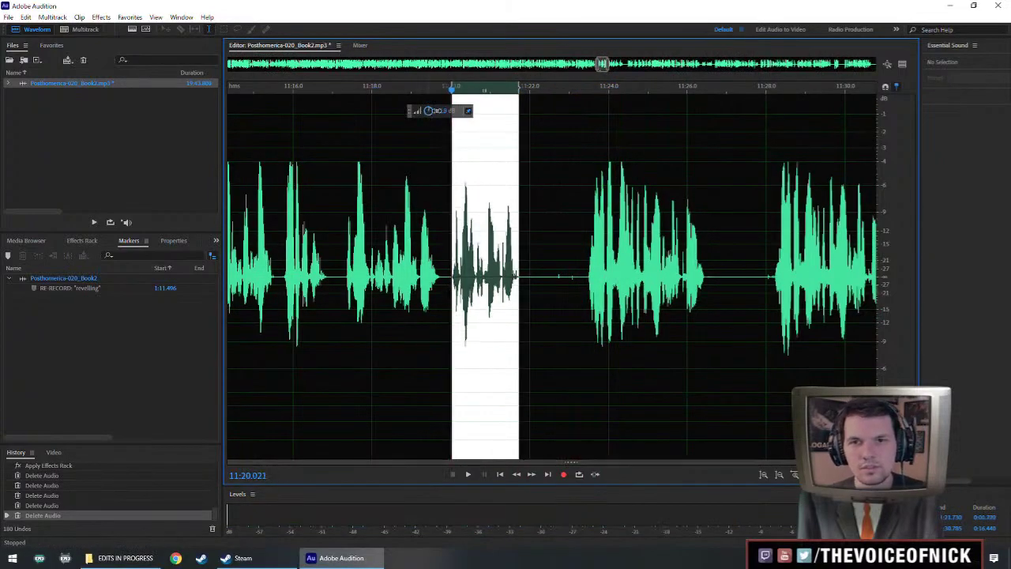
left_click_drag(437, 110, 437, 111)
left_click(405, 249)
key("space")
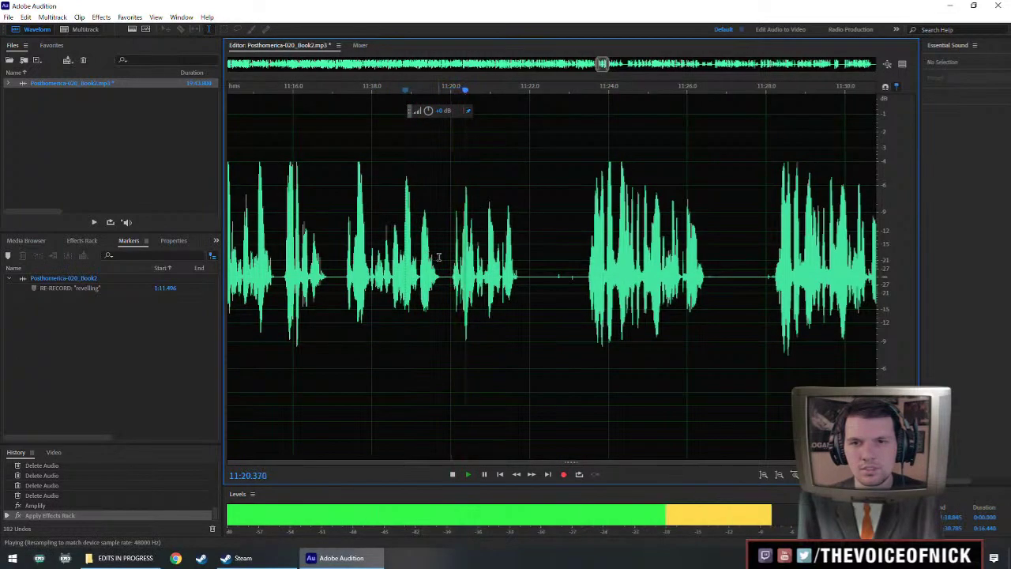
key("space")
key("ctrl+z")
key("ctrl+z")
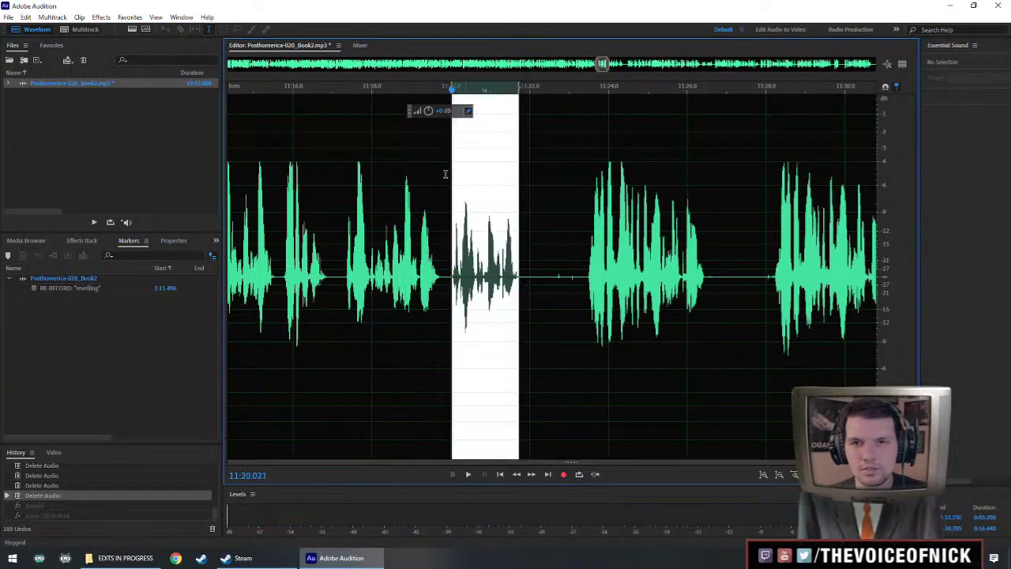
Amplify the phrase between about 11:20.0 and 11:21.7 slightly, reapply the effects rack and replay from about 11:16.9.
left_click_drag(432, 113, 437, 110)
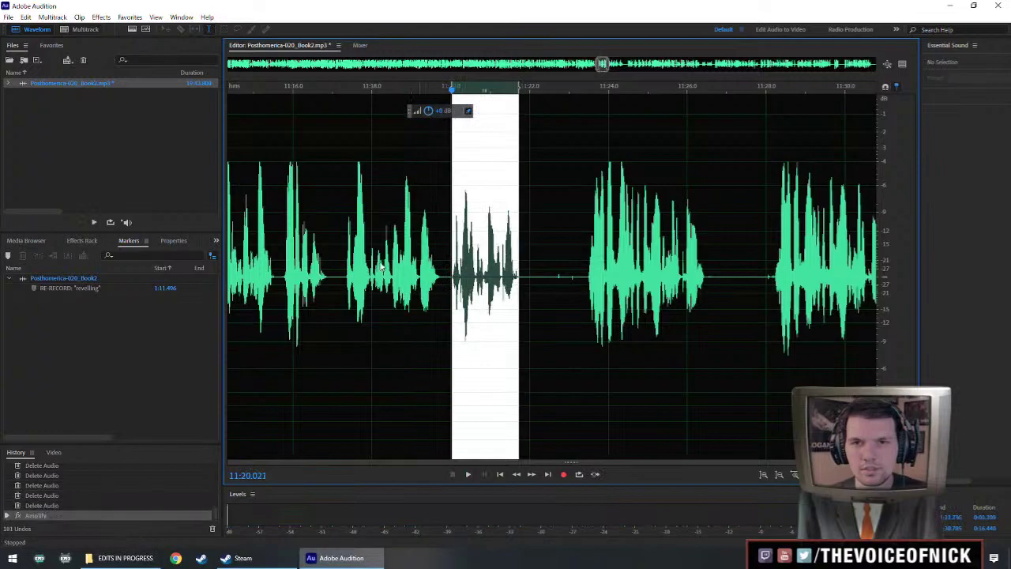
left_click(329, 271)
key("space")
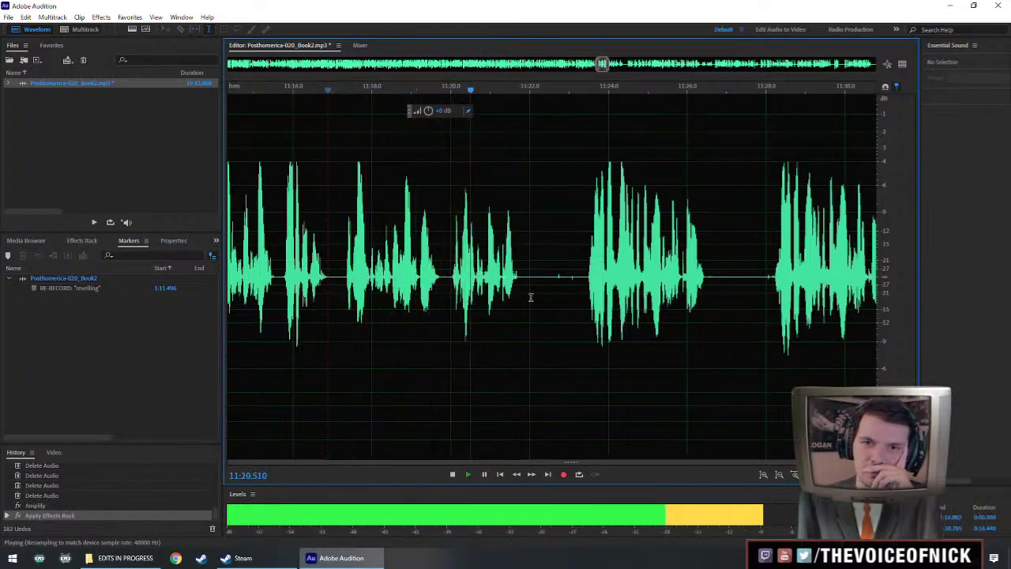
Listen to the take at about 11:28.1, delete the redundant take between about 11:22.6 and 11:28.2, and replay the join.
scroll(529, 296, "down", 1)
left_click(712, 296)
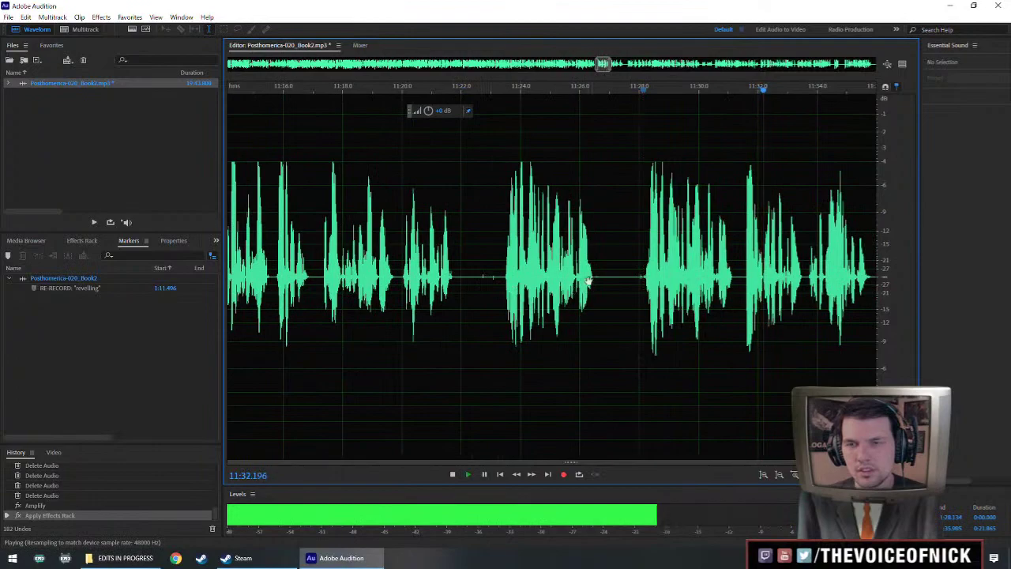
left_click_drag(467, 279, 633, 297)
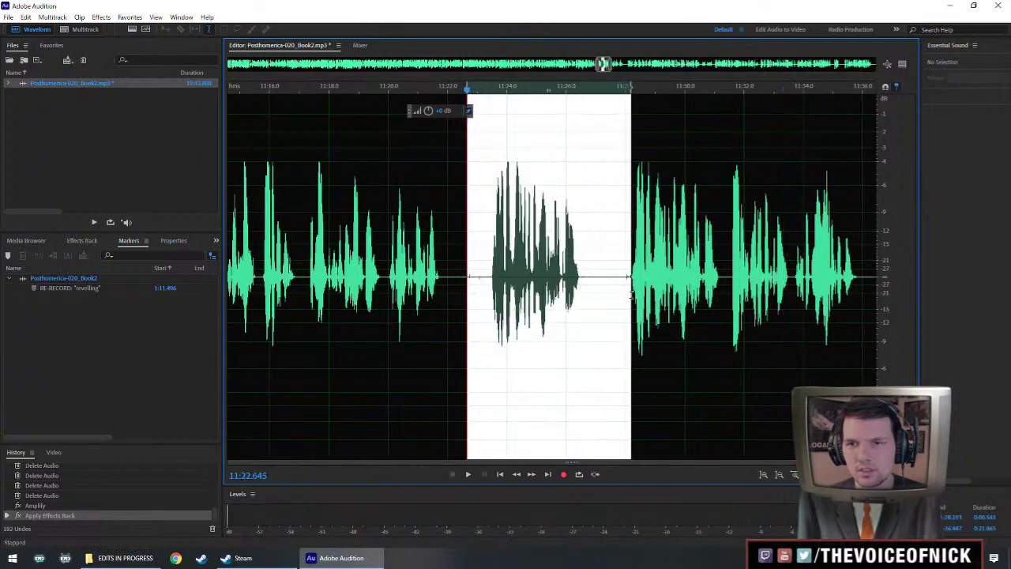
key("Delete")
key("space")
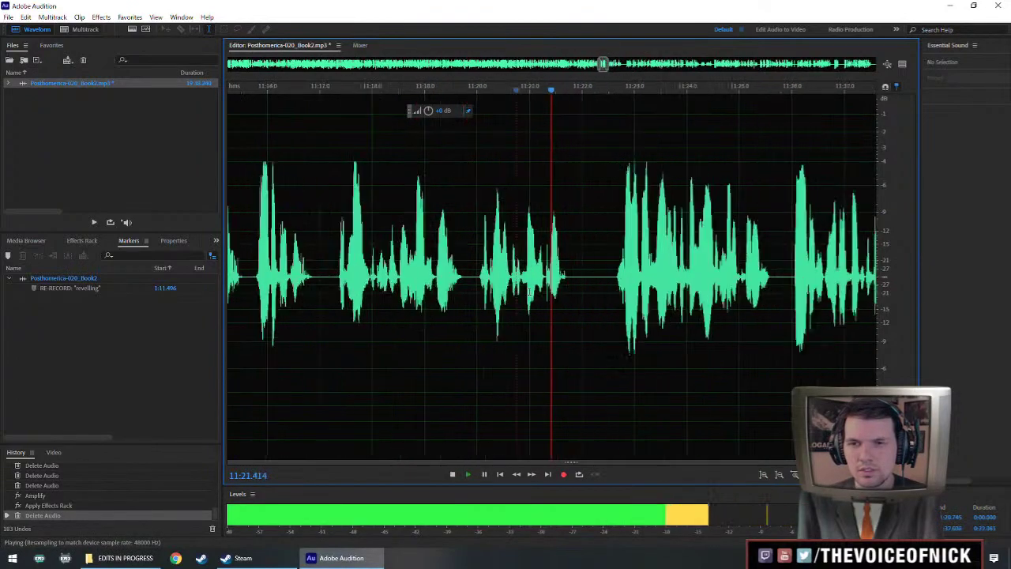
Remove a short piece of the pause before about 11:22.7 and replay from about 11:20.4.
key("space")
key("Delete")
left_click(464, 243)
key("space")
scroll(553, 260, "down", 3)
left_click_drag(644, 261, 625, 268)
scroll(624, 269, "down", 2)
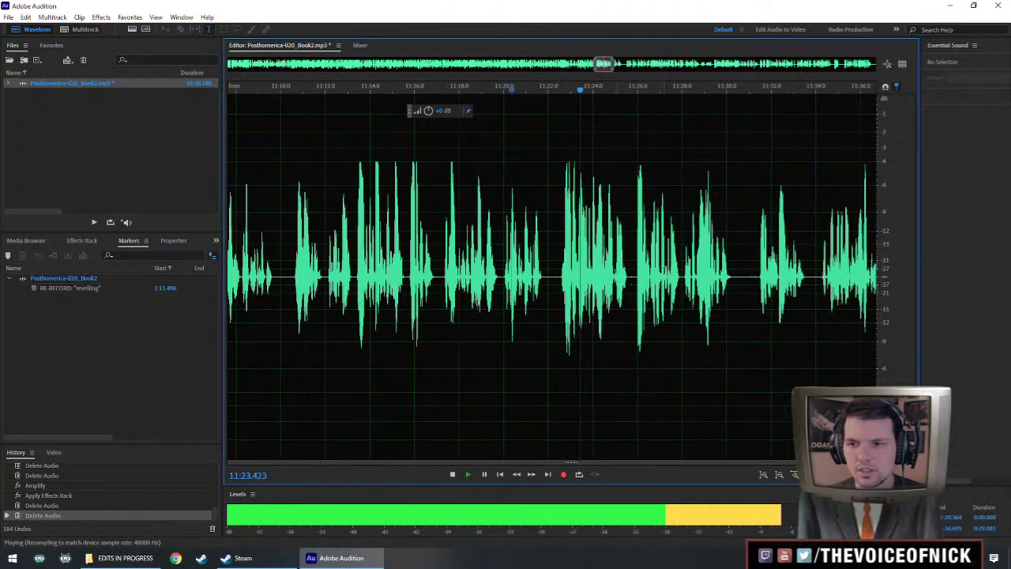
scroll(608, 289, "down", 2)
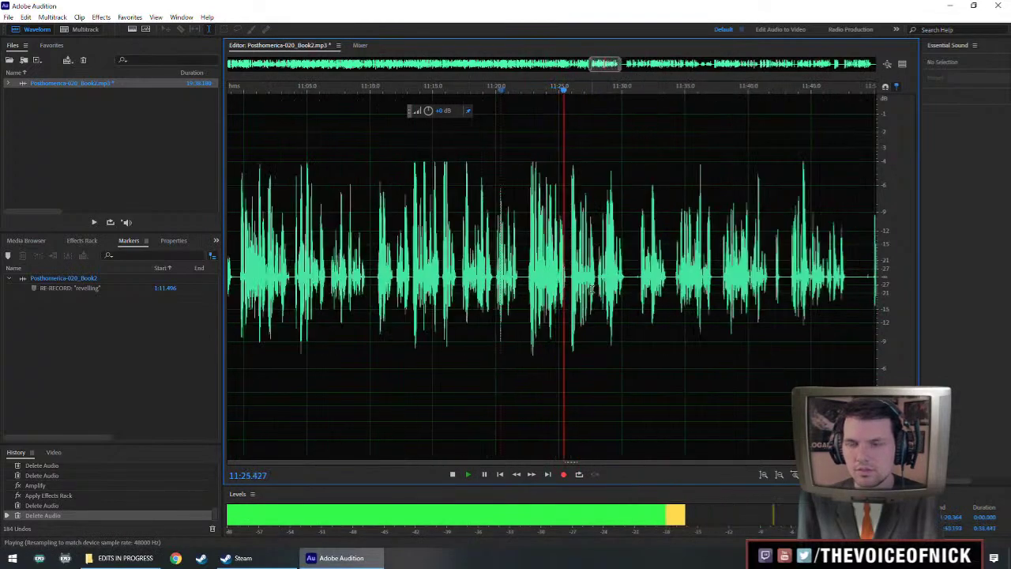
Cut a short piece out of the pause at about 11:25.6 and replay from about 11:24.8.
scroll(591, 288, "up", 10)
left_click_drag(455, 286, 469, 286)
key("Delete")
key("space")
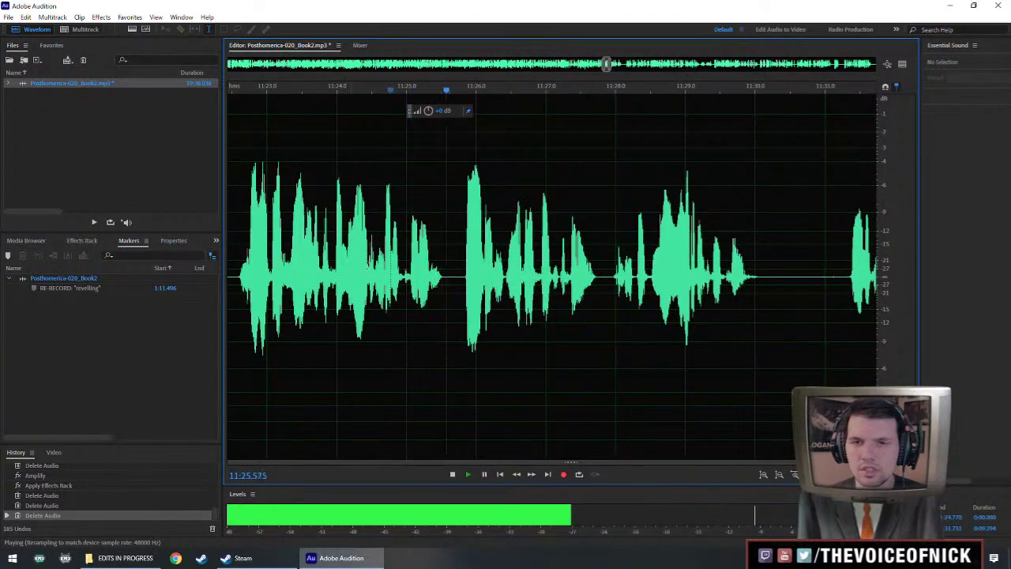
Delete the redundant take between about 11:34.1 and 11:37.9.
scroll(545, 272, "down", 5)
left_click_drag(606, 266, 579, 276)
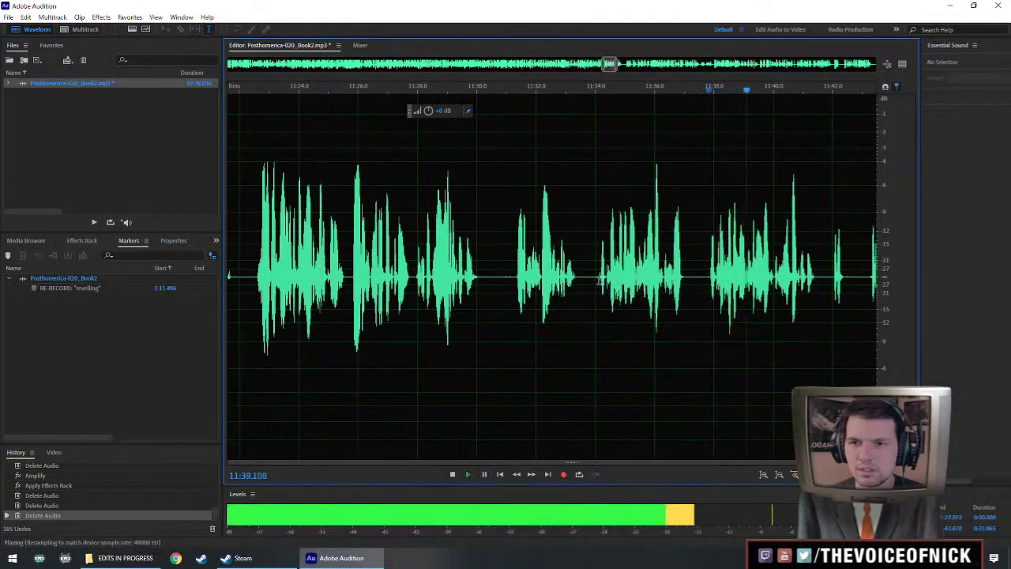
left_click_drag(599, 281, 711, 301)
key("Delete")
Remove a short piece of the pause starting at about 11:30.7 and replay from about 11:28.5.
left_click_drag(498, 288, 512, 289)
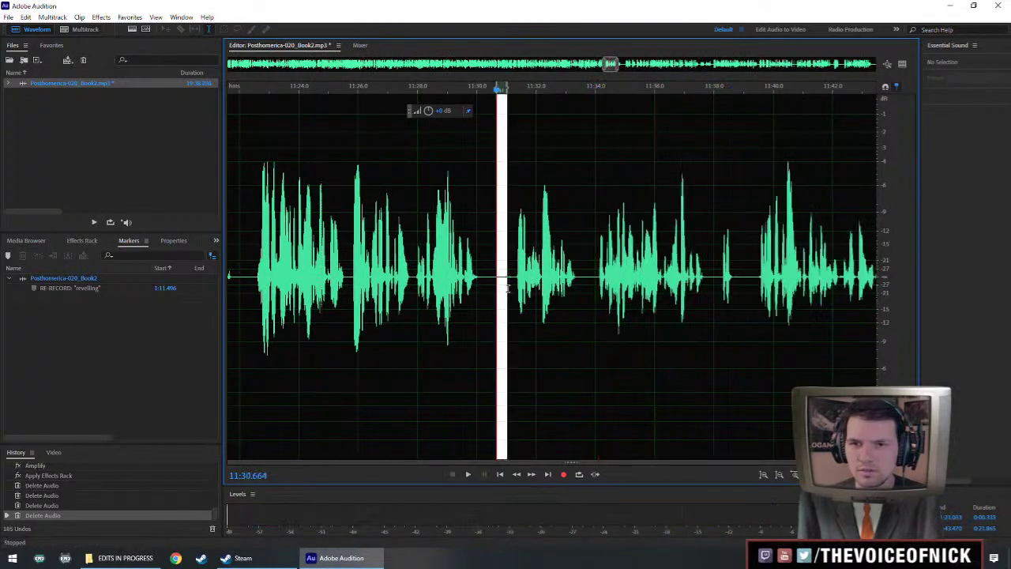
key("Delete")
key("space")
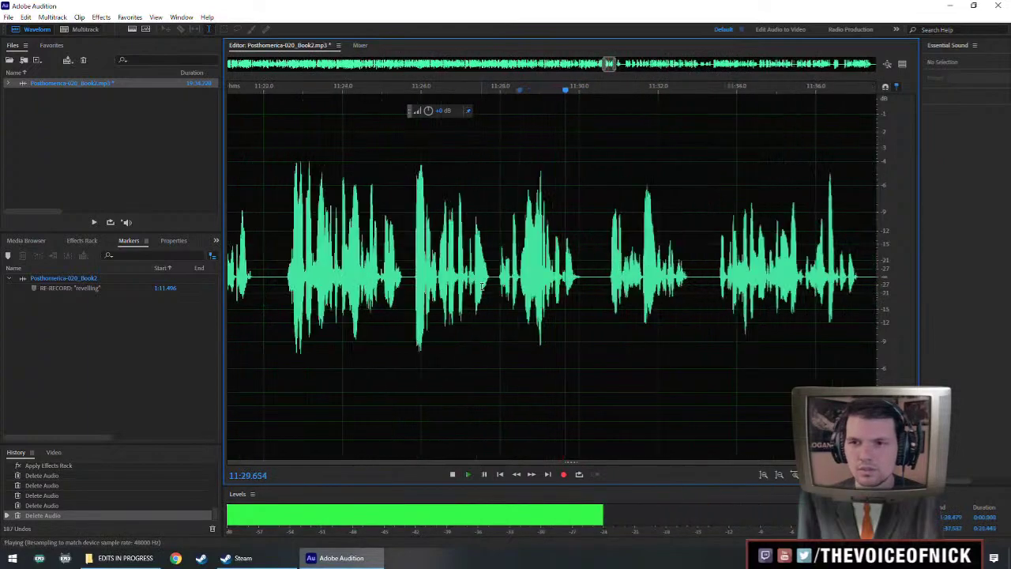
Trim the pause around 11:30.3 further and replay the join from about 11:29.0.
left_click(527, 278)
key("space")
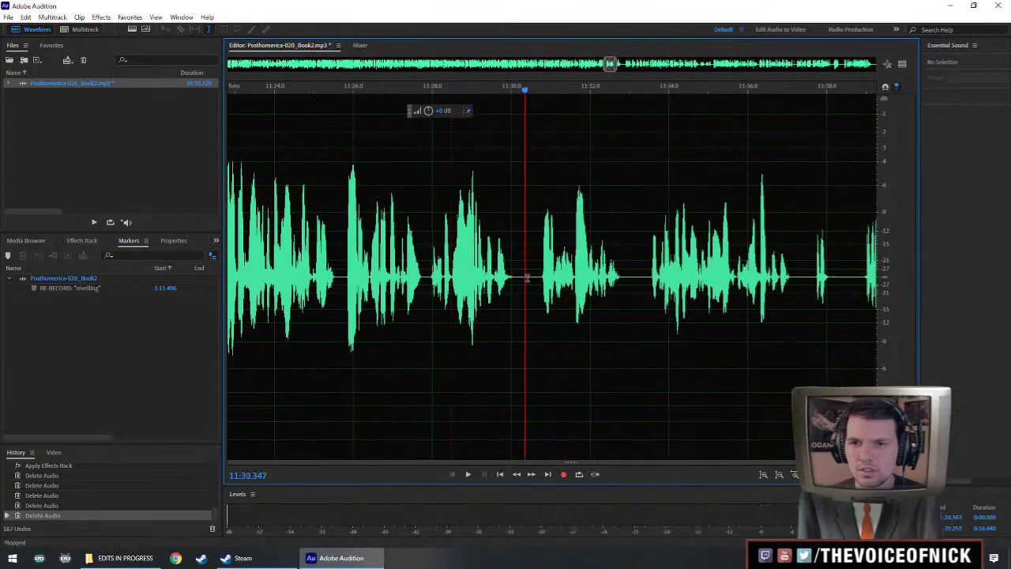
key("Delete")
left_click(472, 278)
key("space")
scroll(639, 300, "down", 1)
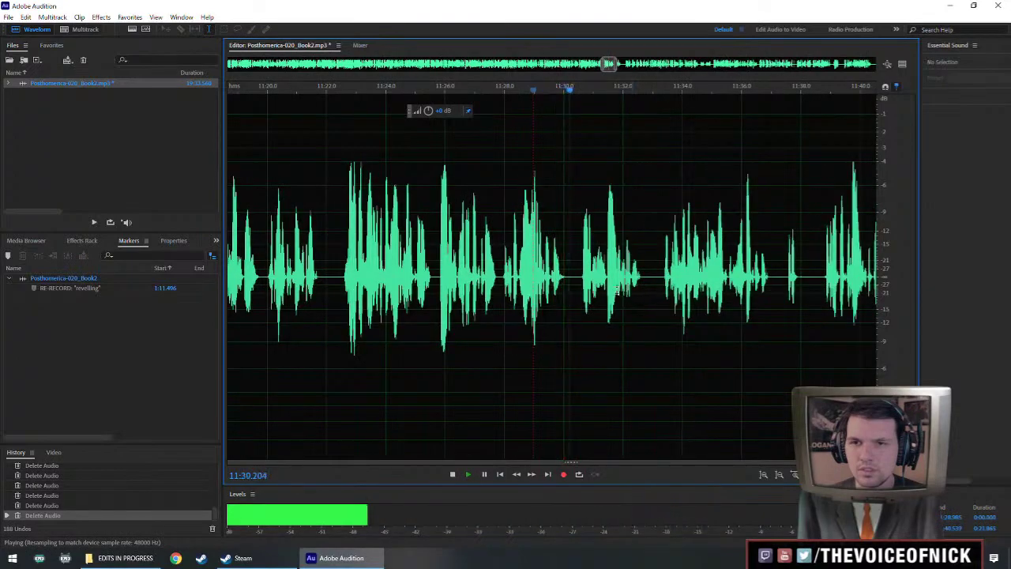
Amplify the phrases between about 11:30.5 and 11:51.1 slightly and reapply the effects rack to them.
scroll(559, 284, "down", 2)
key("space")
left_click_drag(823, 280, 478, 301)
scroll(576, 296, "down", 2)
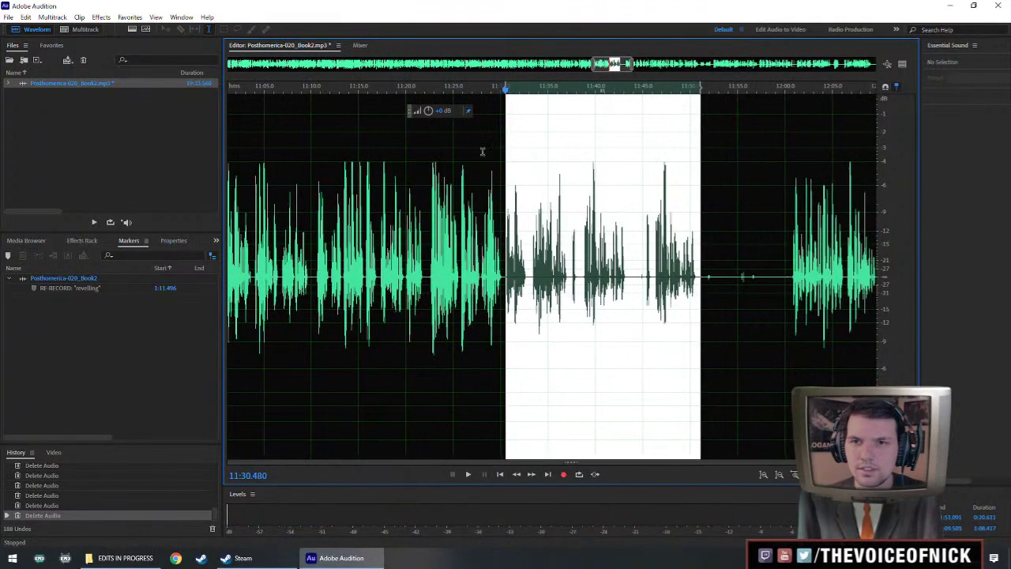
left_click_drag(426, 116, 429, 111)
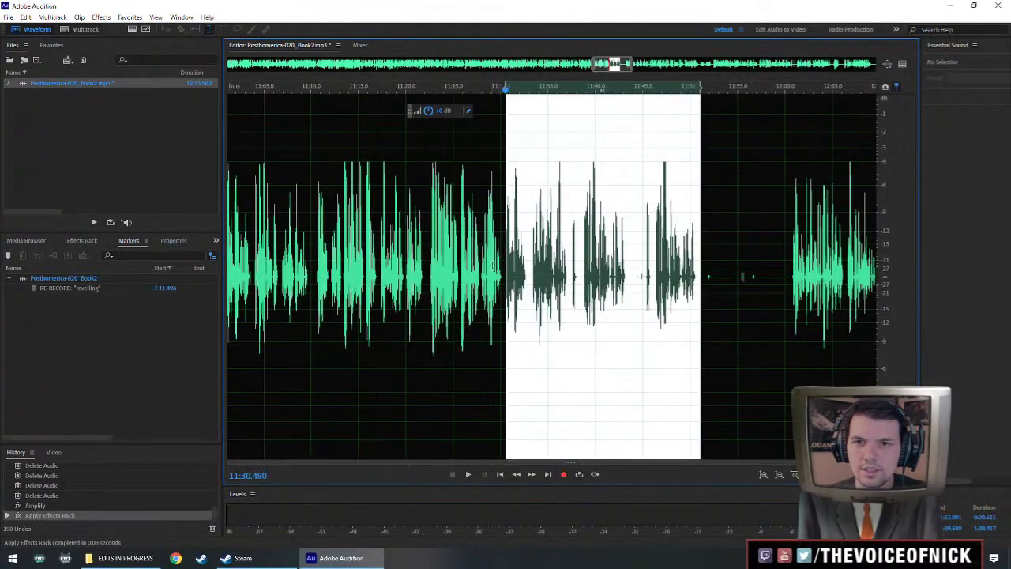
Place the playhead at about 11:28.9, before the amplified section, and save the recording.
left_click(489, 269)
scroll(524, 298, "up", 3)
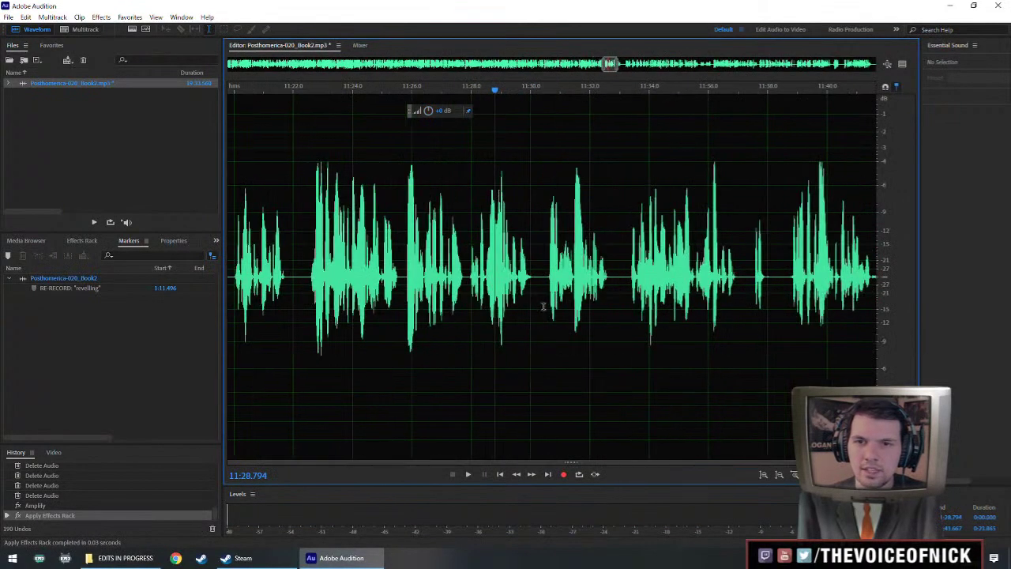
scroll(544, 308, "up", 1)
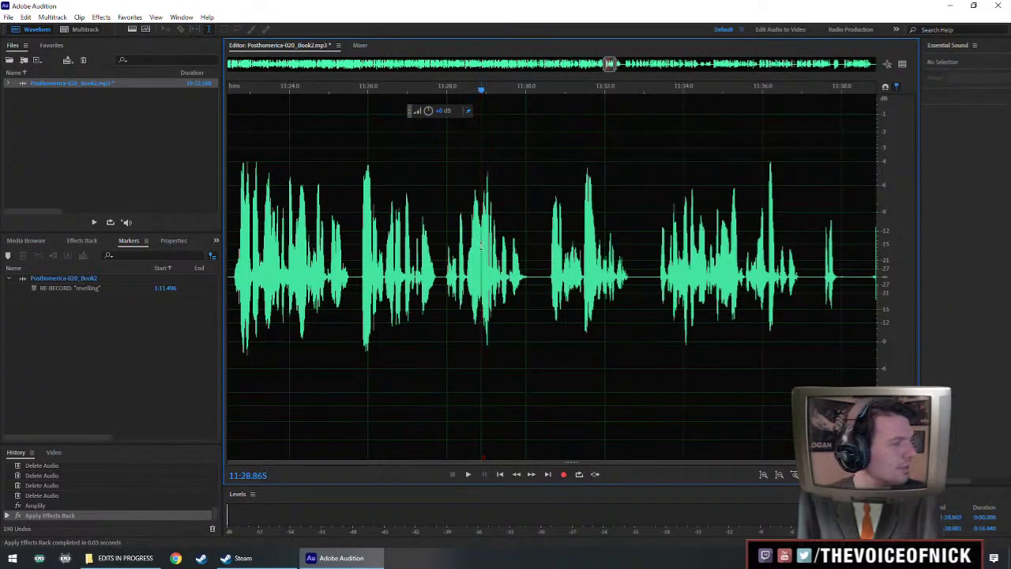
key("ctrl+s")
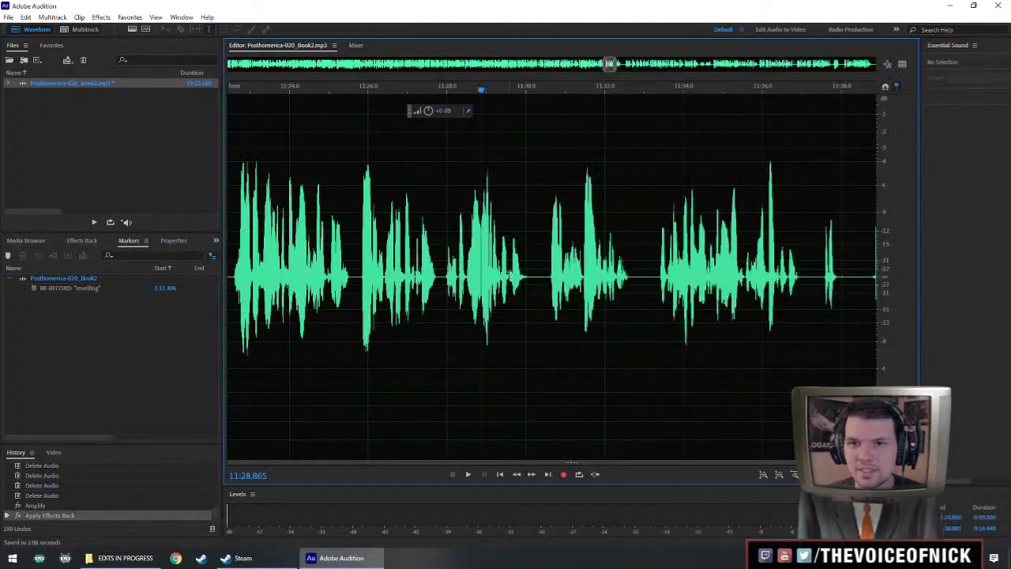
scroll(510, 275, "up", 2)
left_click_drag(646, 314, 587, 321)
left_click(503, 250)
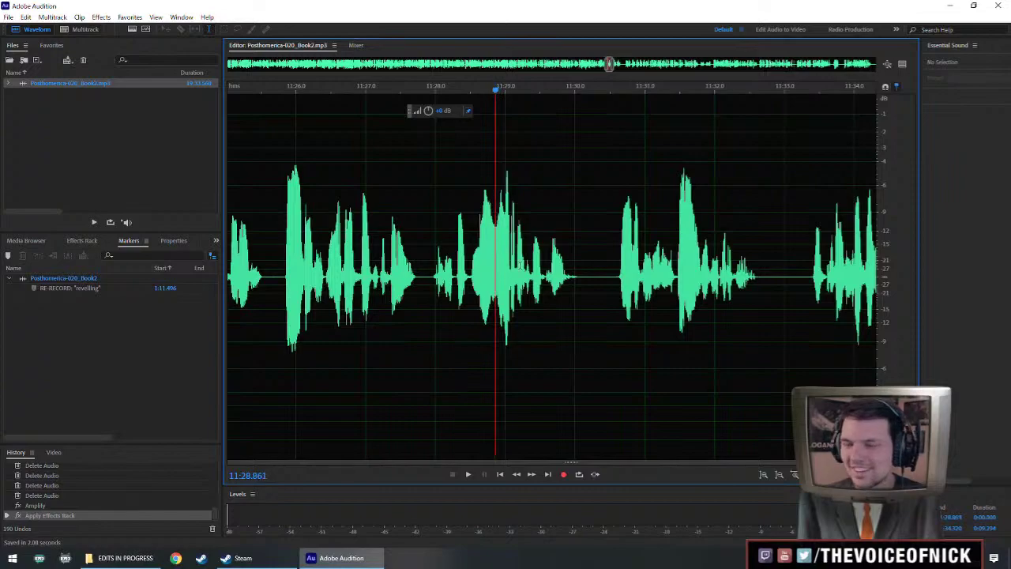
scroll(568, 276, "down", 3)
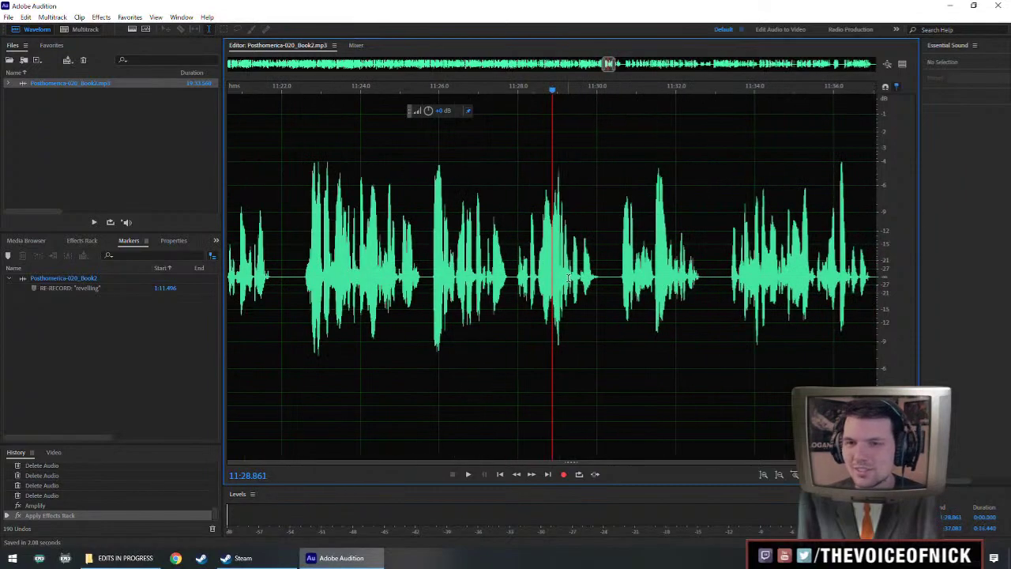
left_click_drag(623, 283, 512, 316)
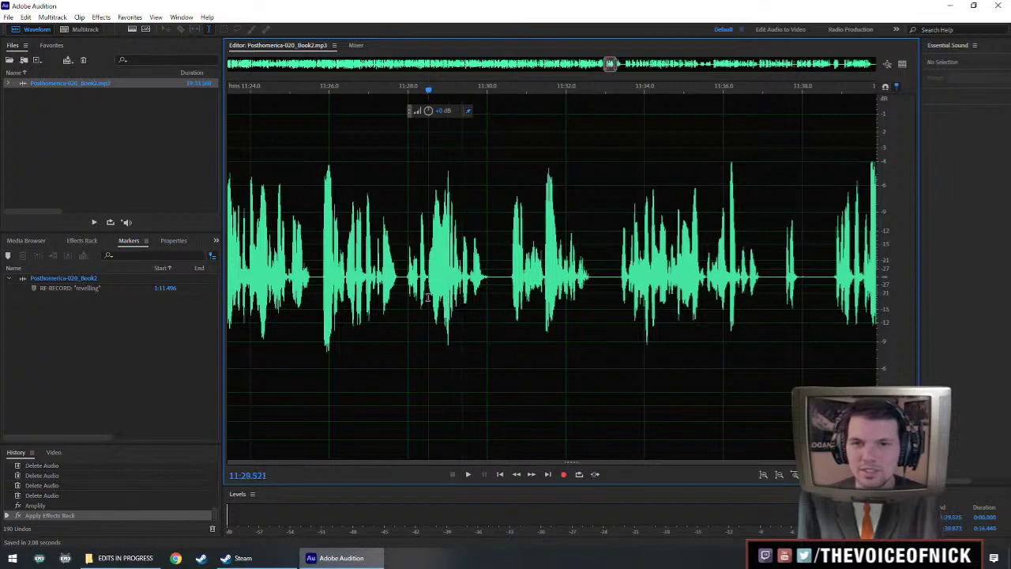
Play the passage from about 11:28.3 and delete a sliver of the pause near 11:30.2.
double_click(428, 292)
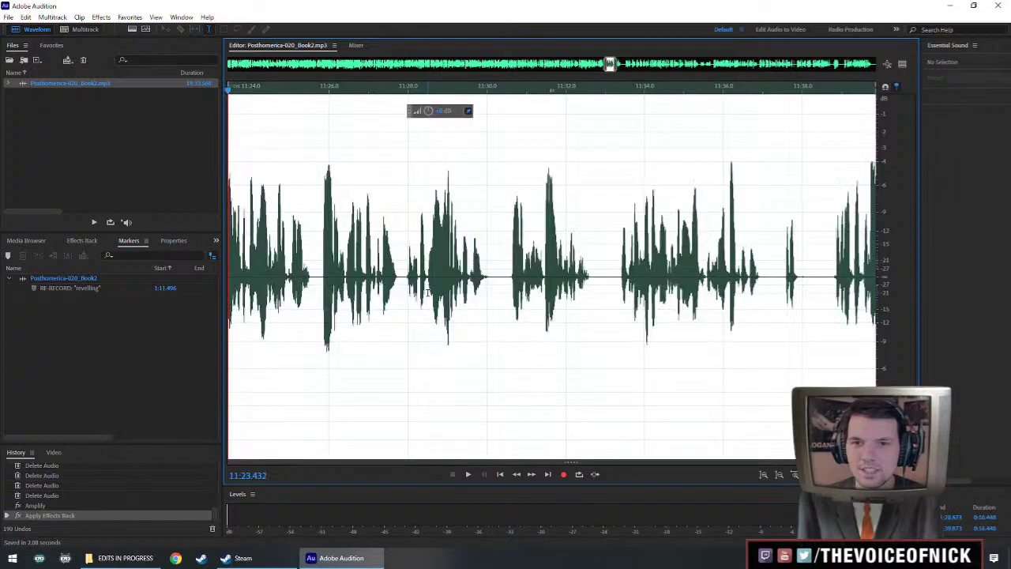
left_click(425, 294)
key("space")
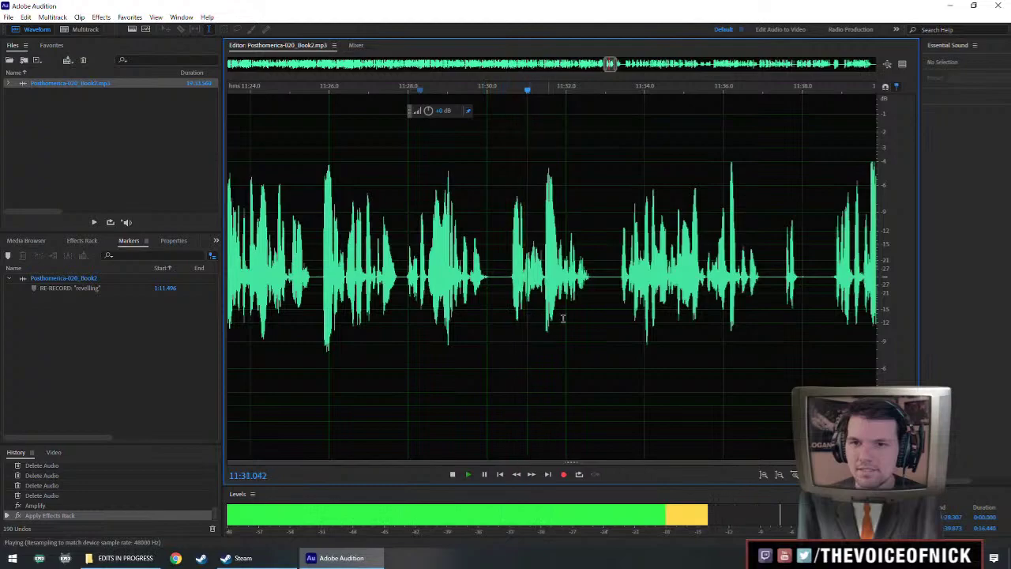
key("space")
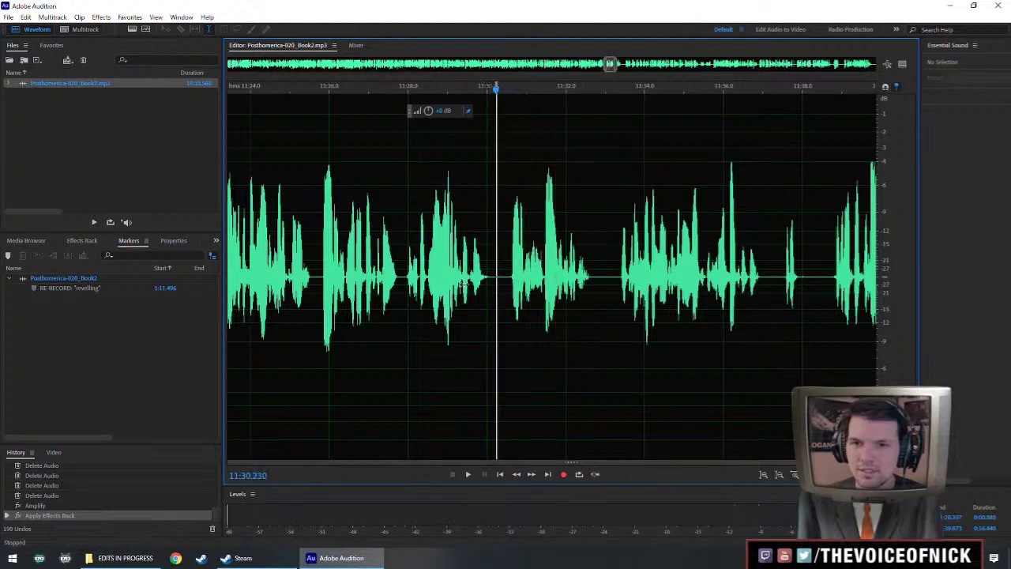
key("Delete")
Play the following phrases and shorten the pause just before the phrase starting at about 11:33.4.
left_click(400, 266)
key("space")
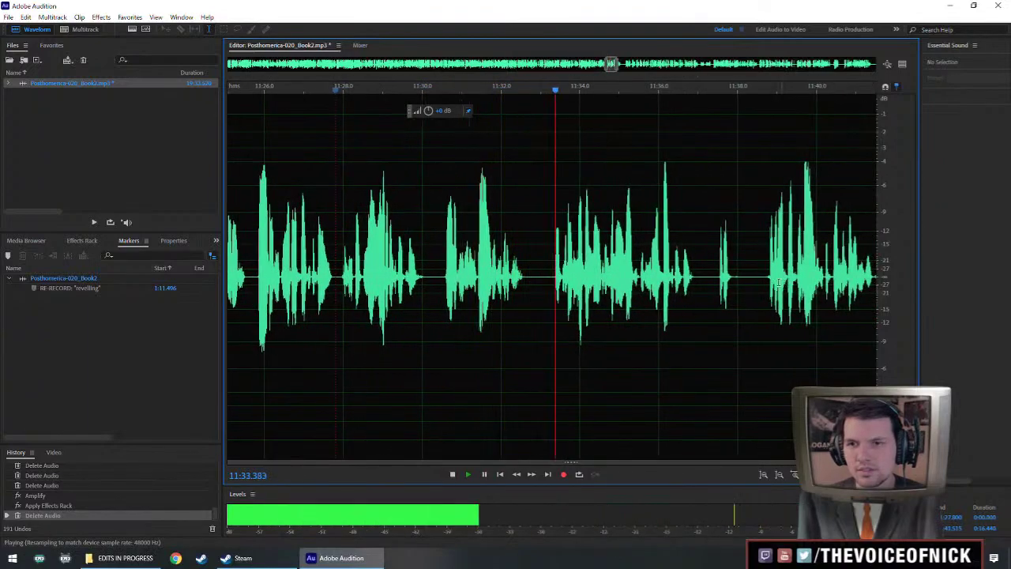
left_click(744, 288)
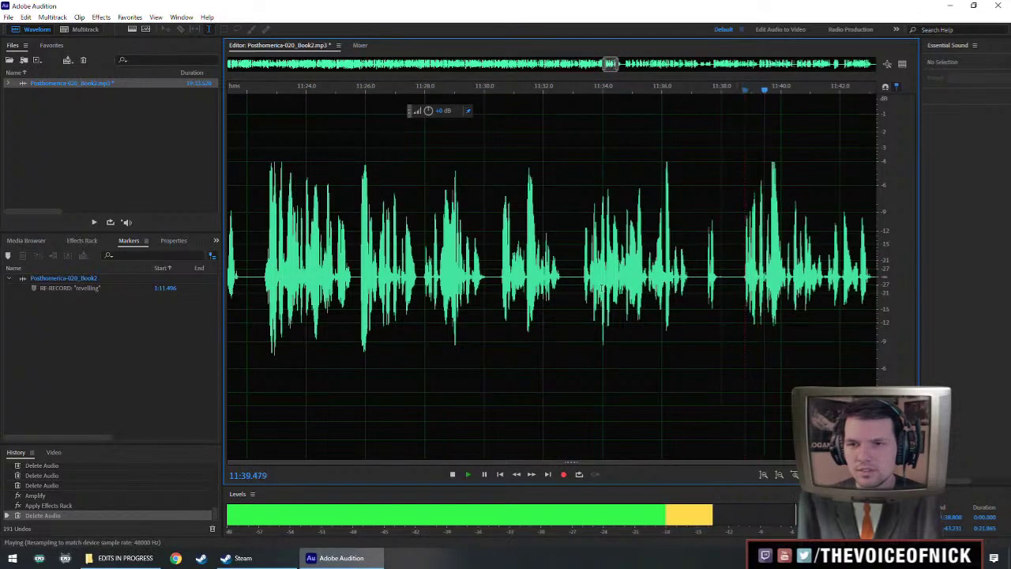
key("space")
key("Delete")
Play the tightened section from about 11:31.6 and delete another sliver of silence at about 11:30.4.
key("space")
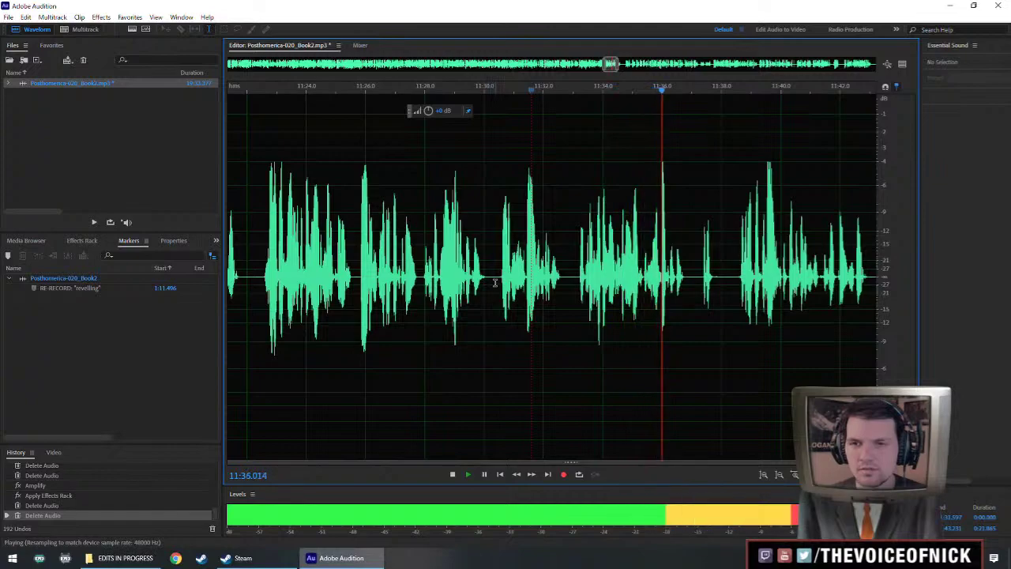
key("space")
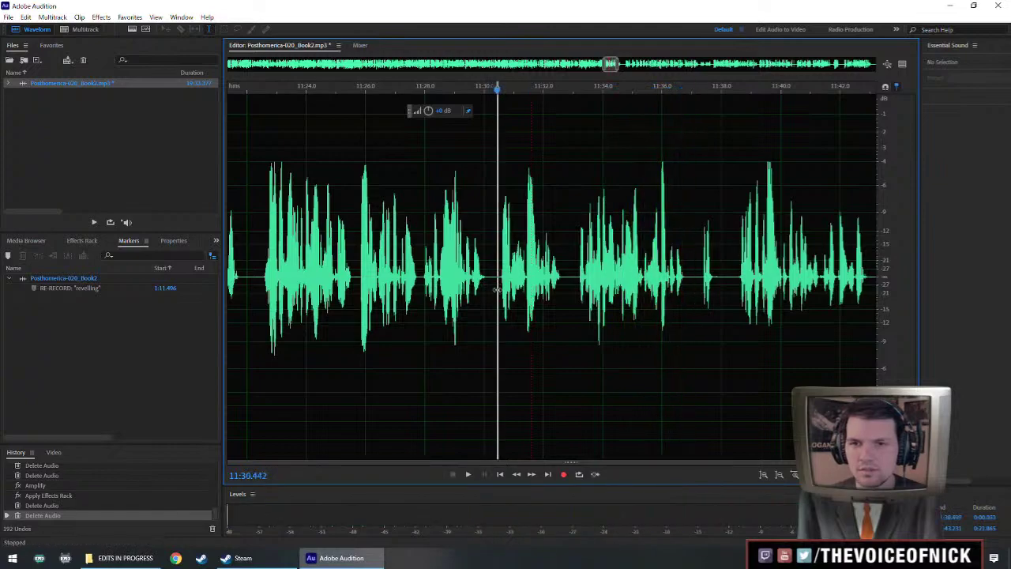
key("Delete")
Listen from about 11:27 onward, including the repeated take of the line starting near 11:45.
left_click(394, 262)
key("space")
scroll(577, 263, "down", 3)
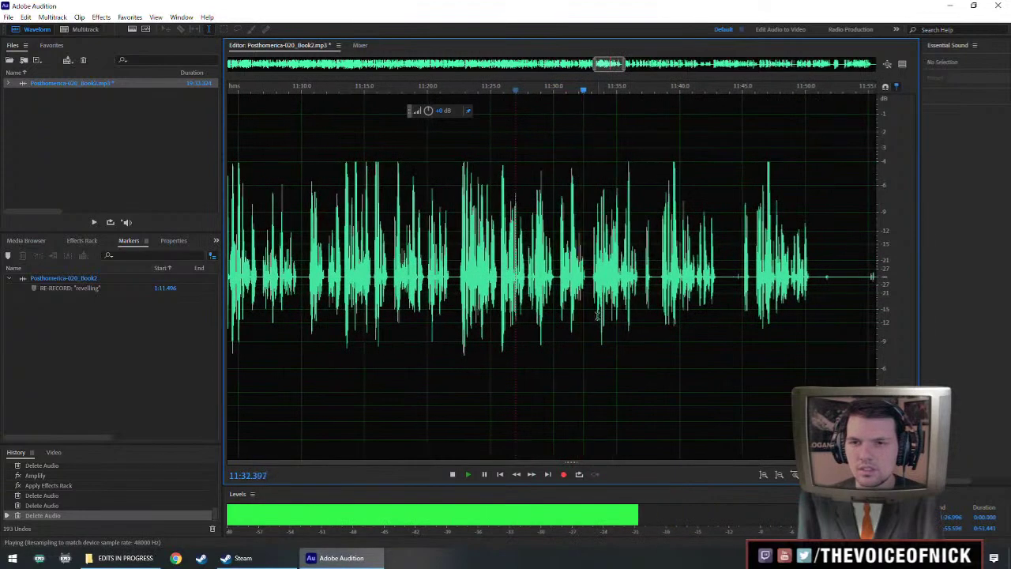
scroll(599, 314, "up", 4)
scroll(605, 290, "down", 3)
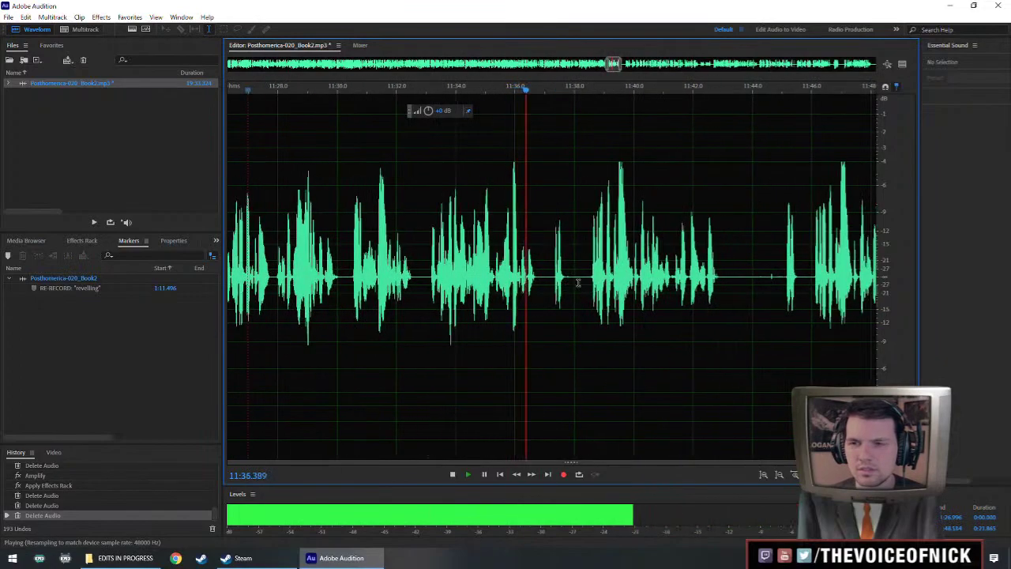
key("space")
left_click(701, 285)
key("space")
scroll(496, 275, "down", 1)
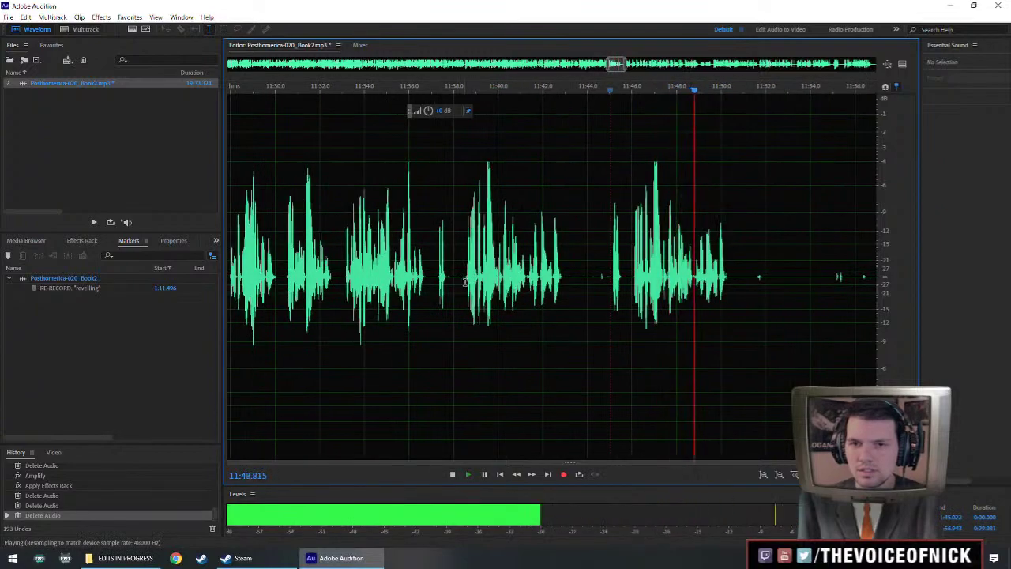
Listen to the earlier take from about 11:38.5 and delete the audio from about 11:37.2 to 11:45.6.
left_click(461, 289)
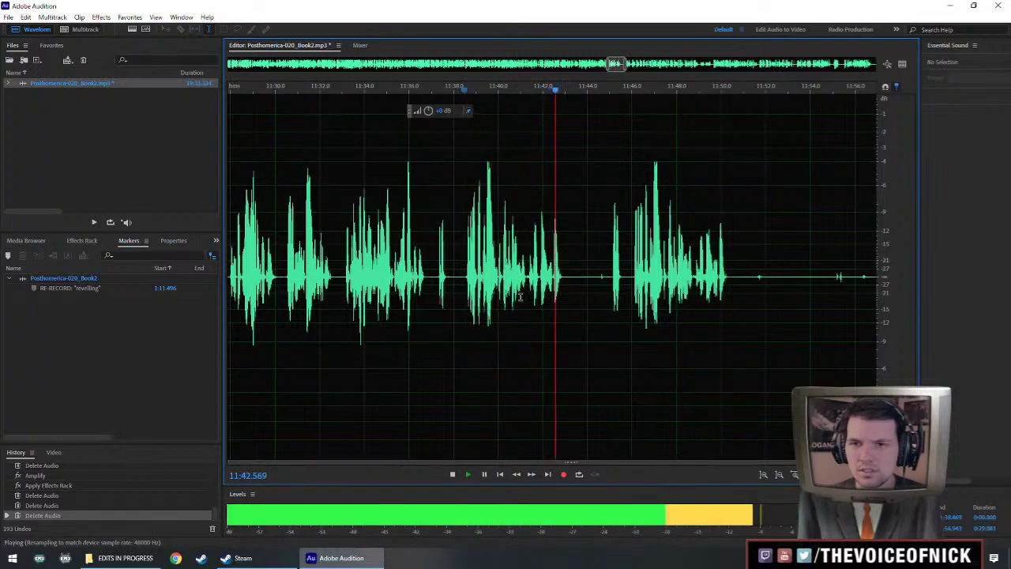
key("space")
left_click_drag(436, 284, 623, 311)
key("Delete")
Play across the new join and trim the pause before the phrase at about 11:37.5.
key("space")
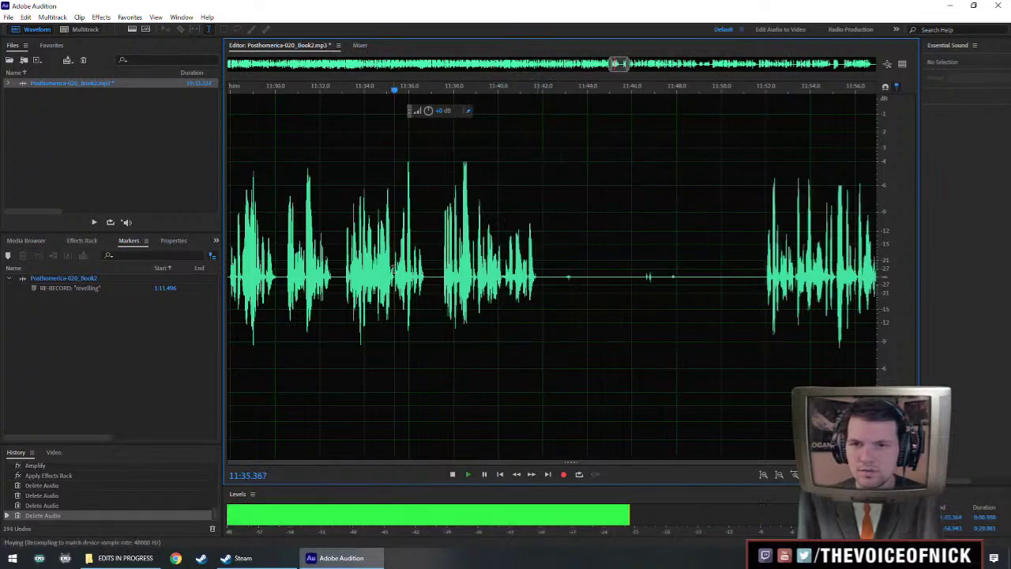
scroll(534, 298, "up", 3)
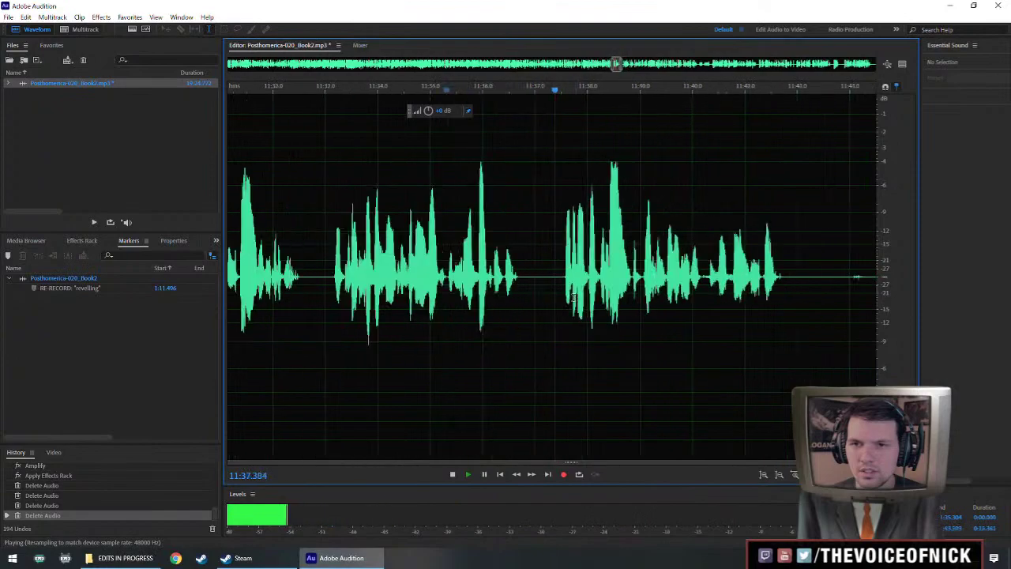
key("space")
left_click_drag(542, 282, 552, 289)
key("Delete")
Play the joined line from about 11:35.6 and lower the volume of its loud peak near 11:38.3.
left_click(464, 257)
key("space")
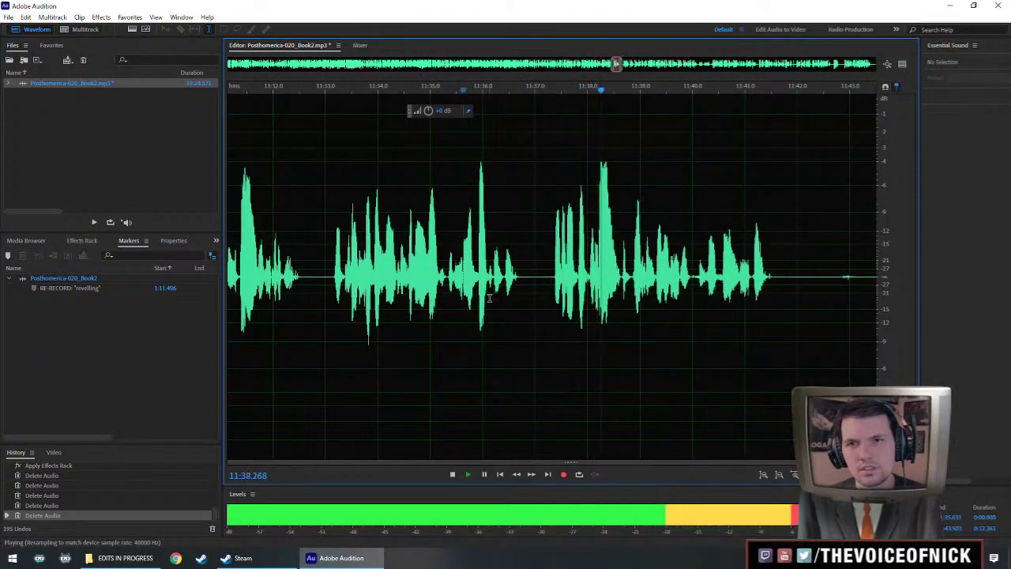
scroll(614, 291, "up", 2)
left_click_drag(654, 279, 529, 286)
left_click_drag(429, 110, 419, 112)
Play the adjusted phrase, raise the volume from about 11:38.6 to 11:41.6 and apply the effects rack to that section.
left_click(408, 158)
key("space")
scroll(561, 285, "down", 3)
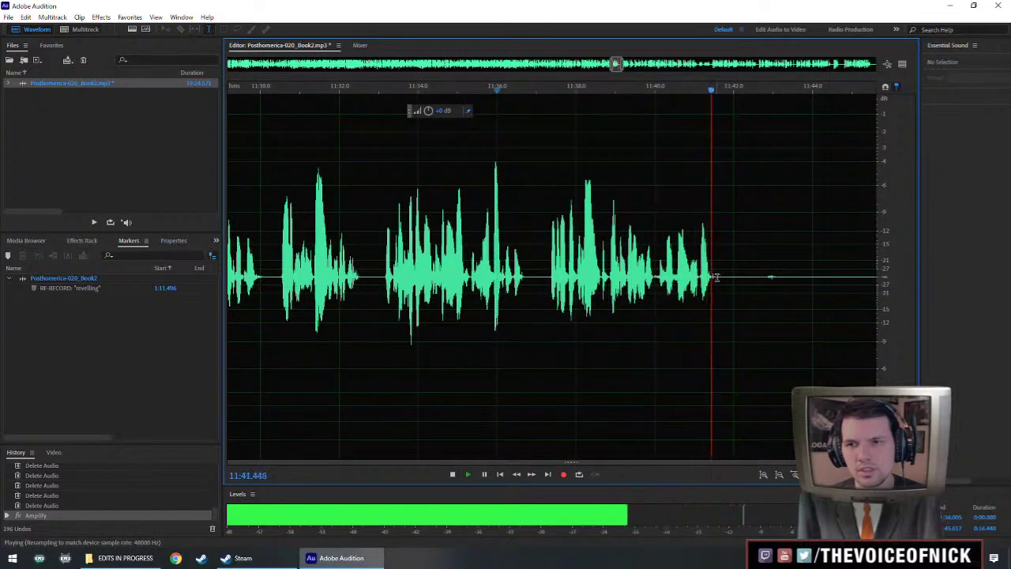
left_click_drag(717, 277, 600, 296)
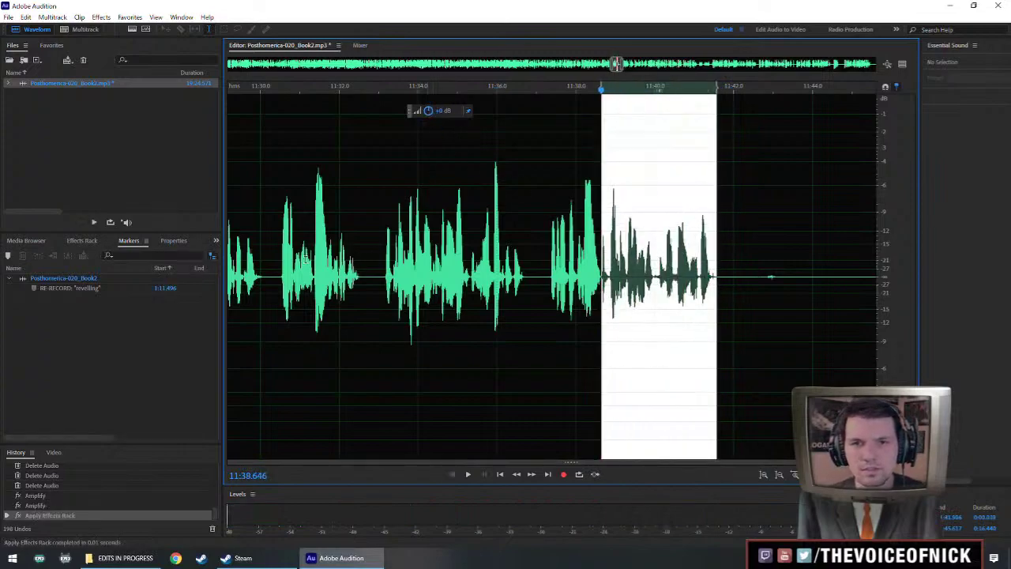
Play the passage from about 11:31 through the end of the adjusted phrase to check its level.
left_click(306, 259)
key("space")
scroll(407, 280, "down", 3)
left_click_drag(405, 282, 441, 285)
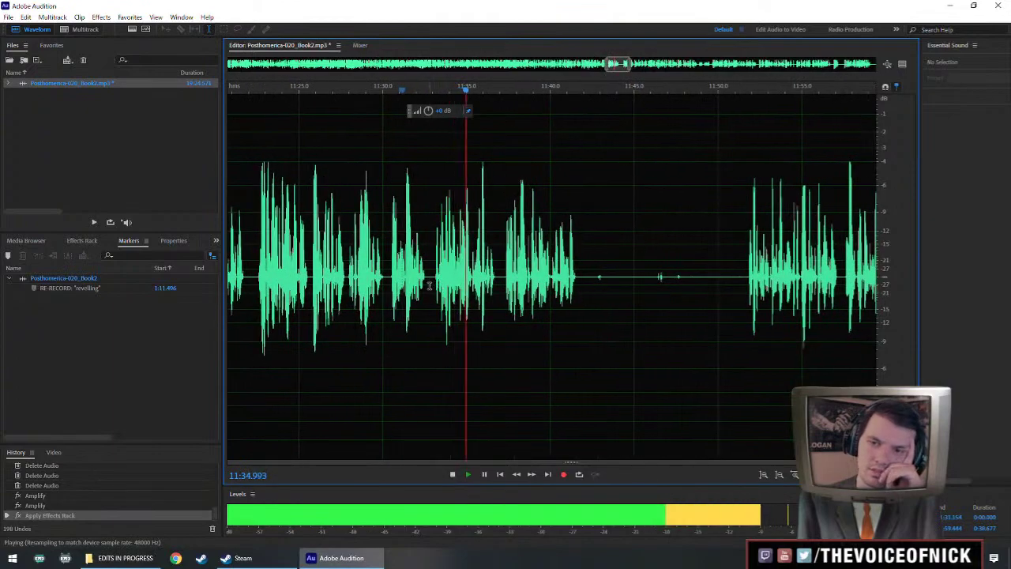
left_click_drag(429, 285, 443, 284)
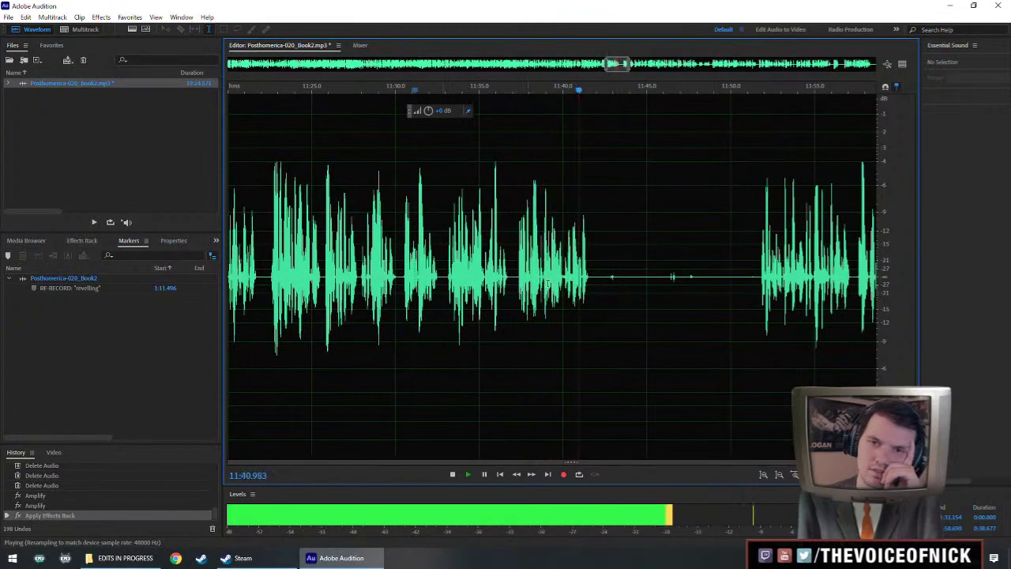
Replay the phrase ending from about 11:39.6 and copy a short stretch of silence at about 11:41.8.
scroll(550, 283, "up", 3)
left_click(569, 308)
scroll(589, 310, "up", 2)
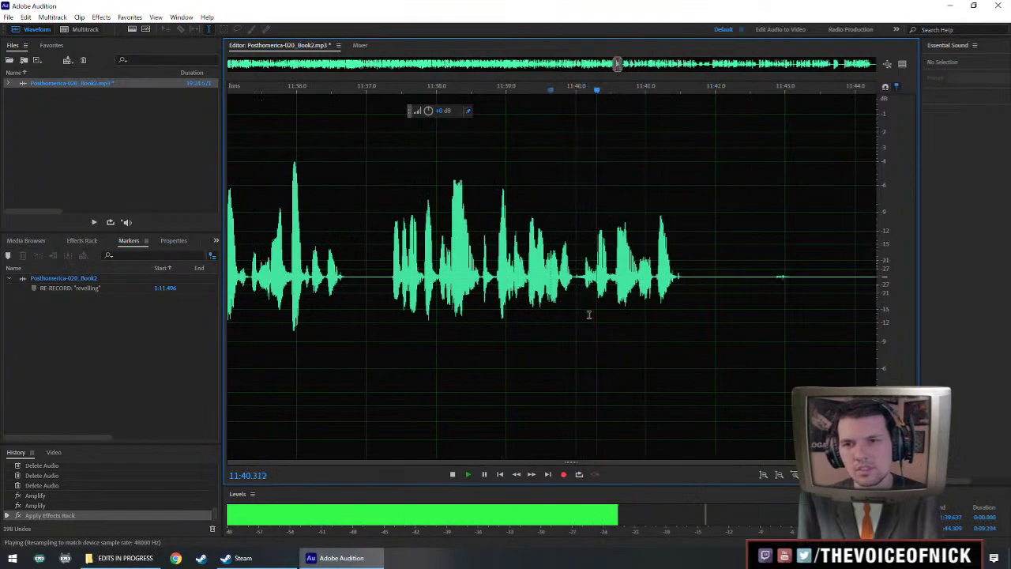
scroll(589, 315, "up", 1)
key("space")
left_click_drag(749, 276, 736, 282)
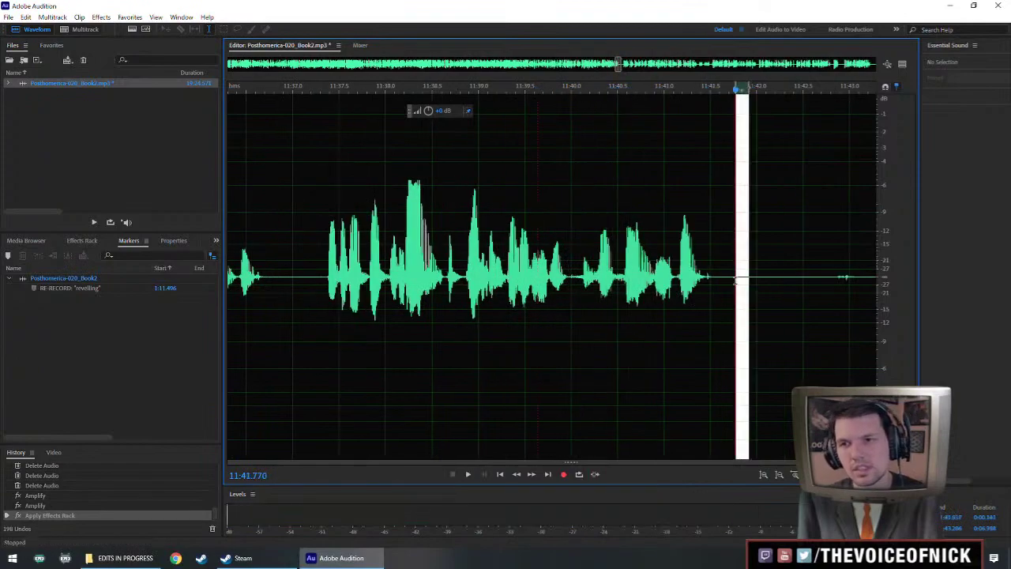
Try pasting the copied silence into the gap at about 11:40 and play the result.
left_click(569, 278)
key("ctrl+v")
key("space")
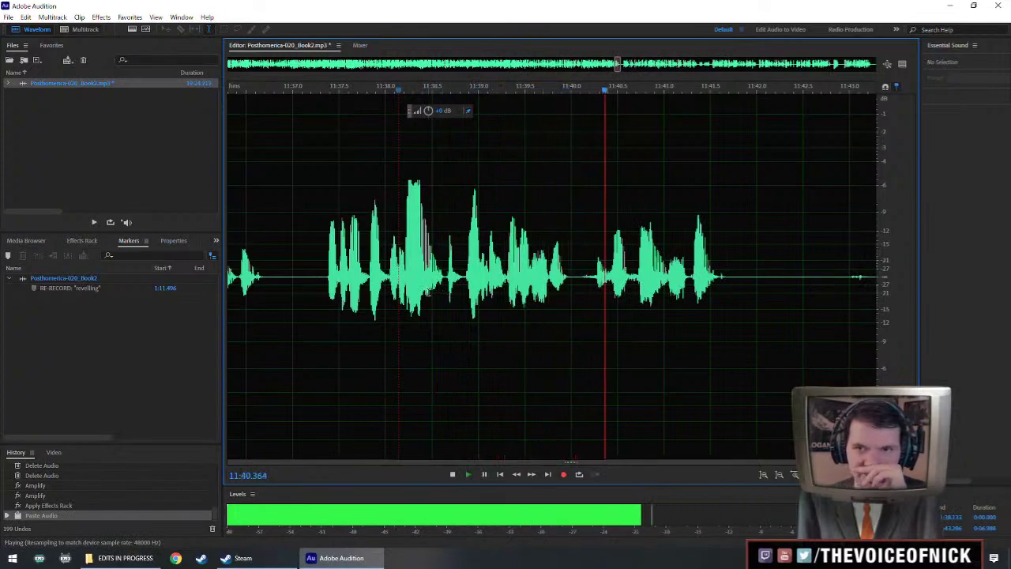
key("ctrl+z")
Paste the copied silence into the gap just after 11:40.0 and play the phrase from about 11:39.5.
scroll(571, 281, "up", 3)
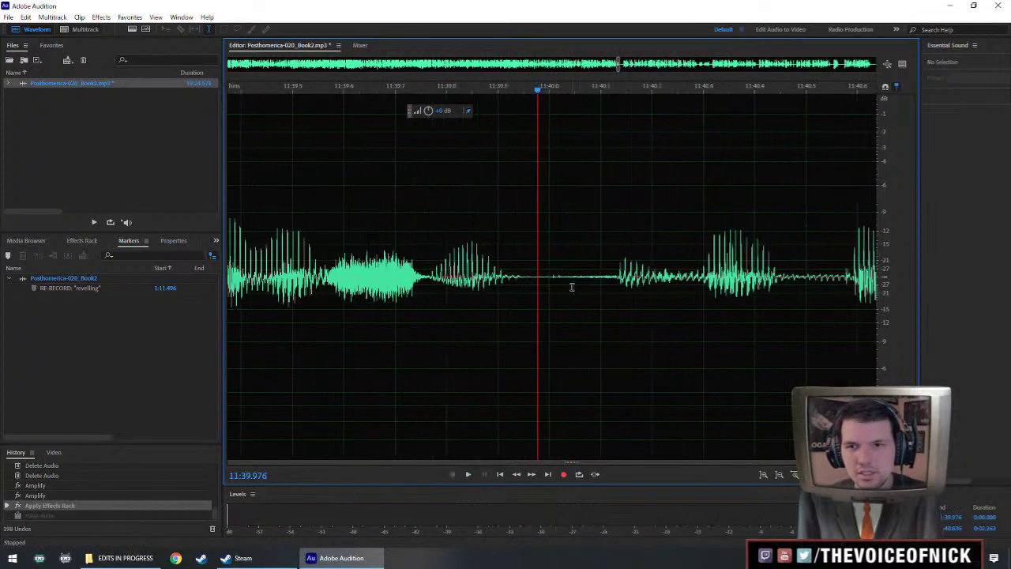
left_click_drag(562, 283, 550, 286)
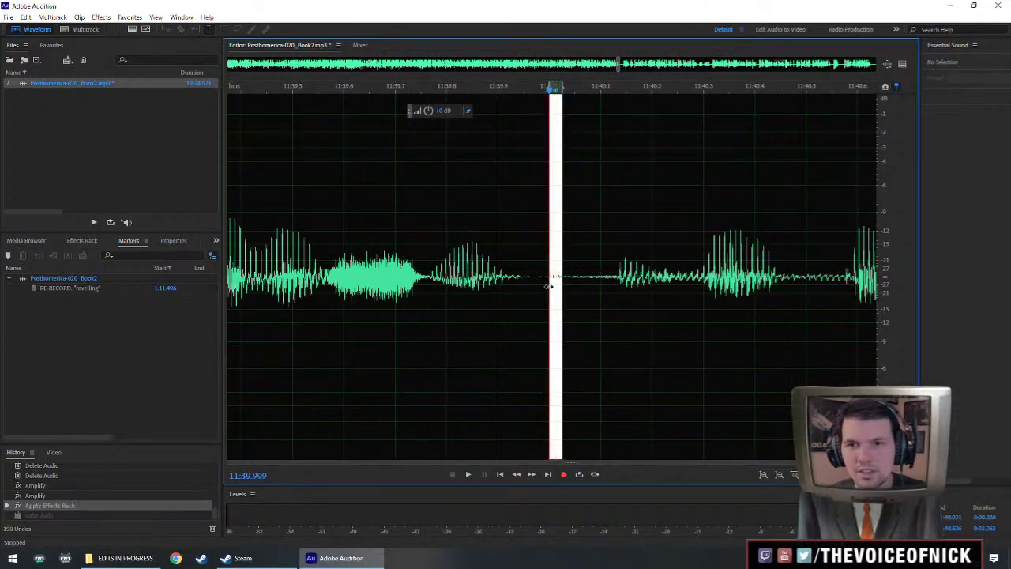
left_click(569, 283)
key("ctrl+v")
scroll(432, 291, "down", 3)
left_click(393, 277)
key("space")
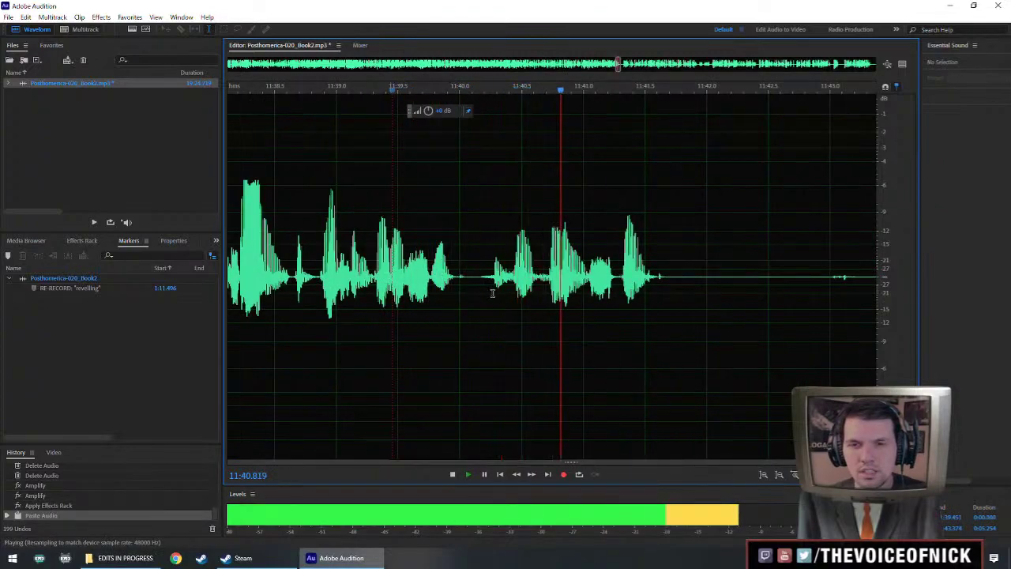
Paste the silence once more into the gap near 11:40 and play the whole phrase from about 11:37.5.
key("space")
key("ctrl+v")
key("space")
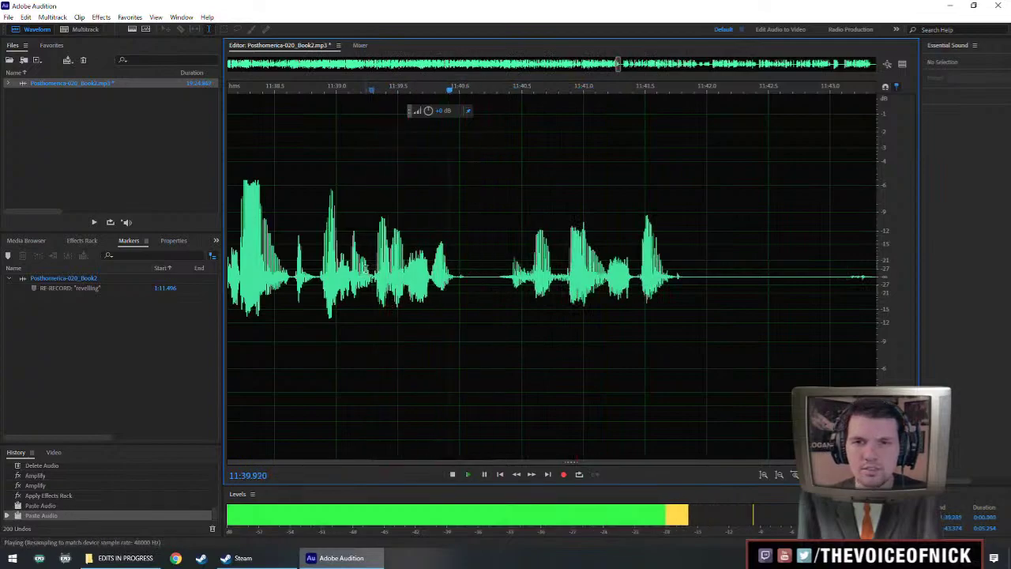
scroll(423, 280, "down", 3)
left_click(377, 277)
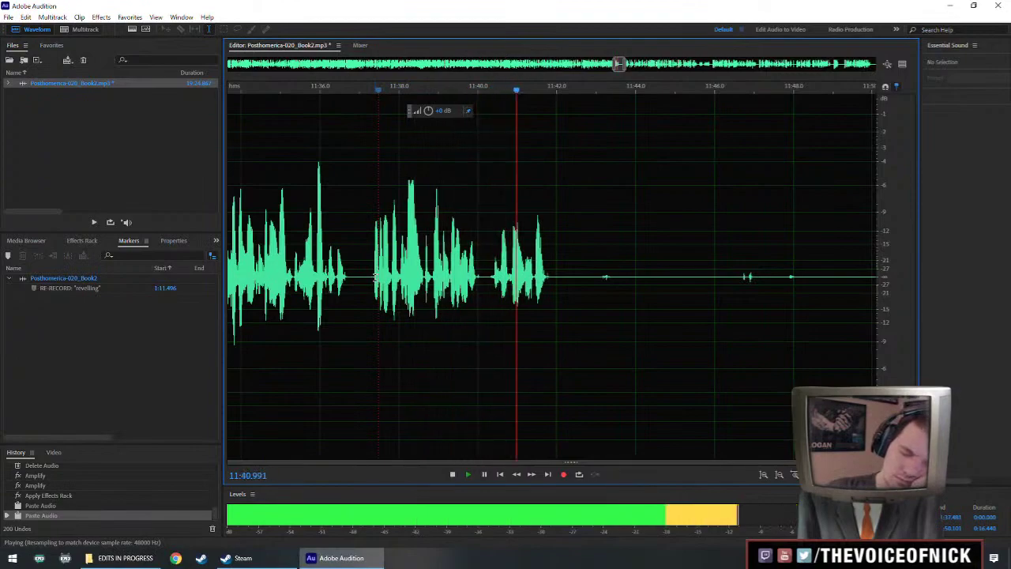
Delete a sliver of the lengthened pause near 11:40.2 and play the phrase from about 11:38.9.
key("space")
scroll(414, 273, "up", 2)
left_click(507, 276)
key("Delete")
left_click(387, 267)
key("space")
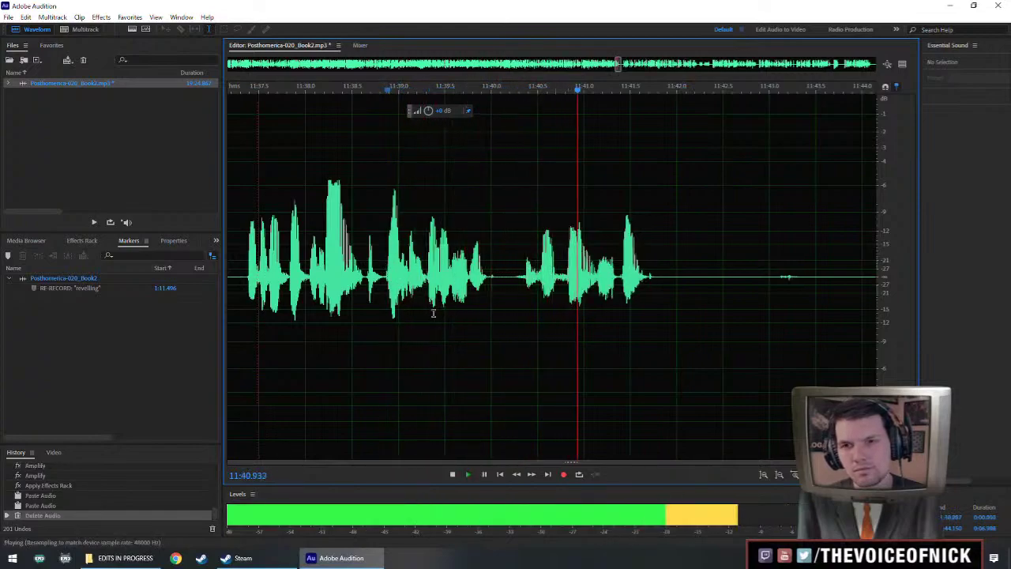
Examine the adjusted pause near 11:40.2 and replay the line from about 11:37.8 to judge its pacing.
key("space")
left_click(519, 281)
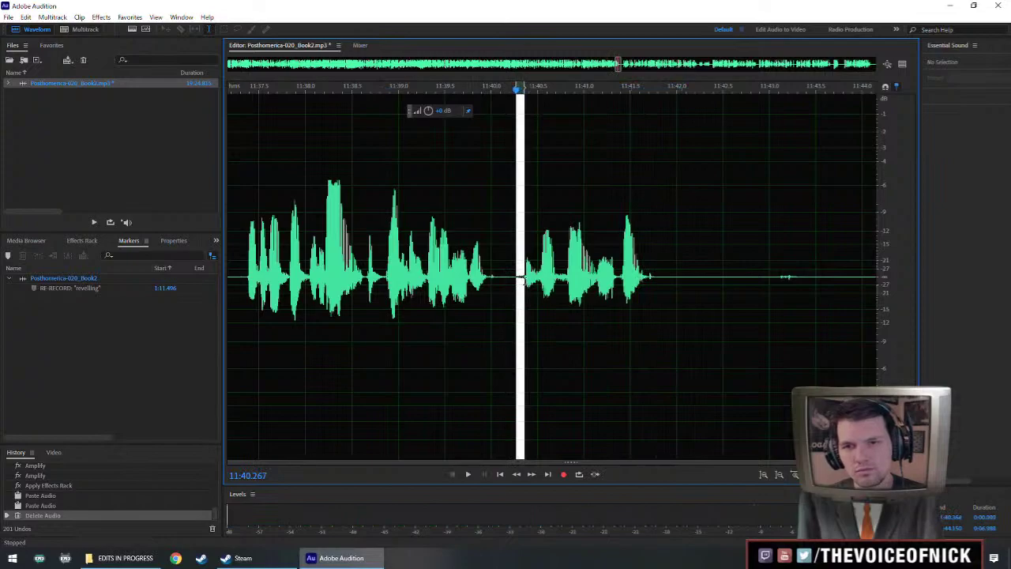
left_click(487, 297)
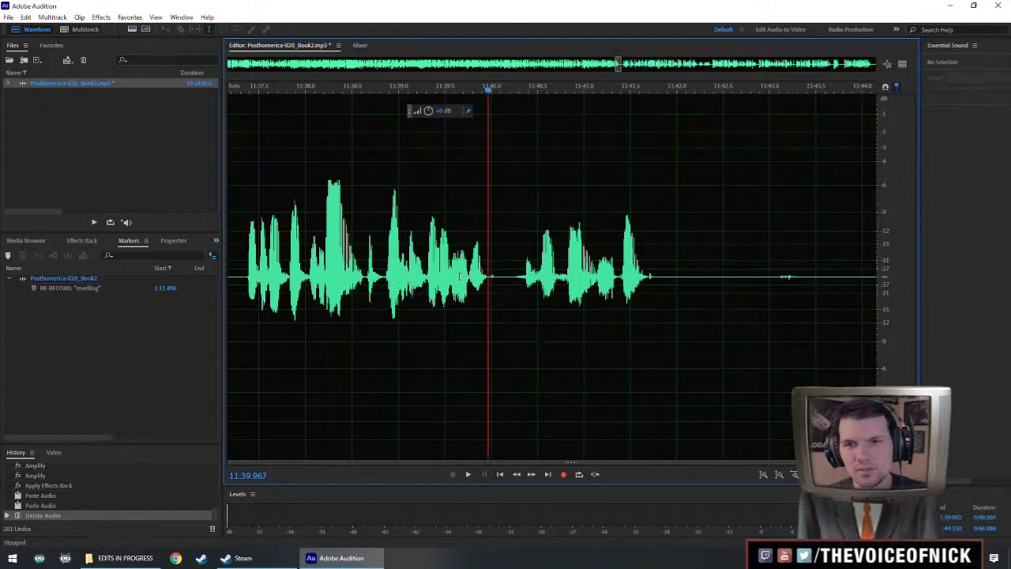
key("space")
key("space")
left_click(286, 275)
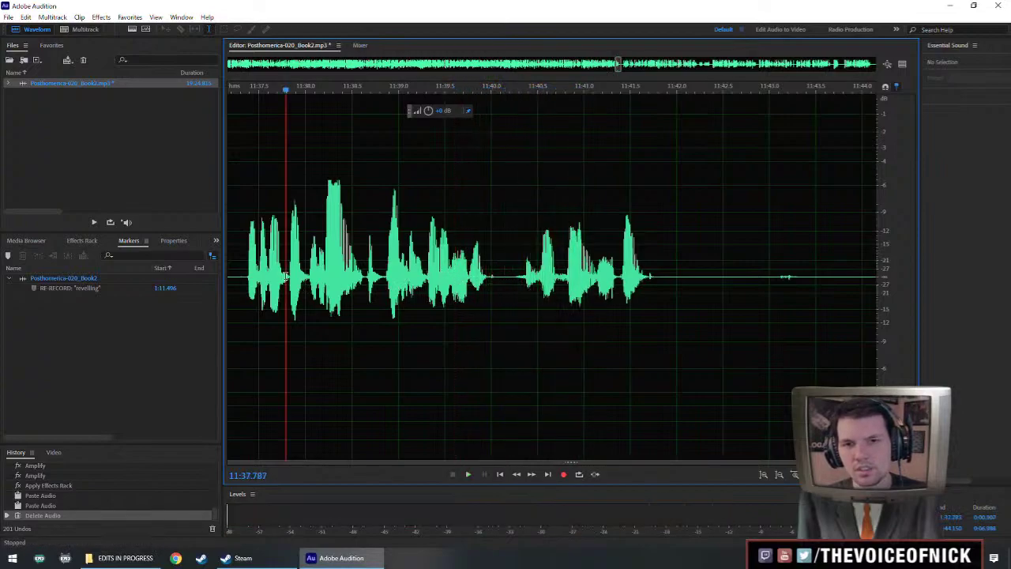
key("space")
scroll(286, 276, "down", 3)
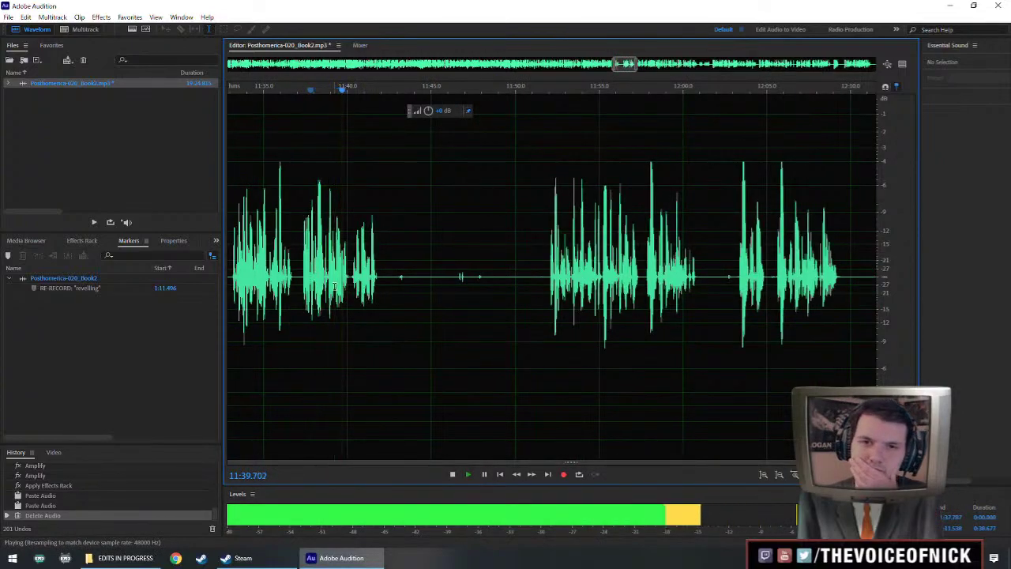
scroll(491, 283, "up", 2)
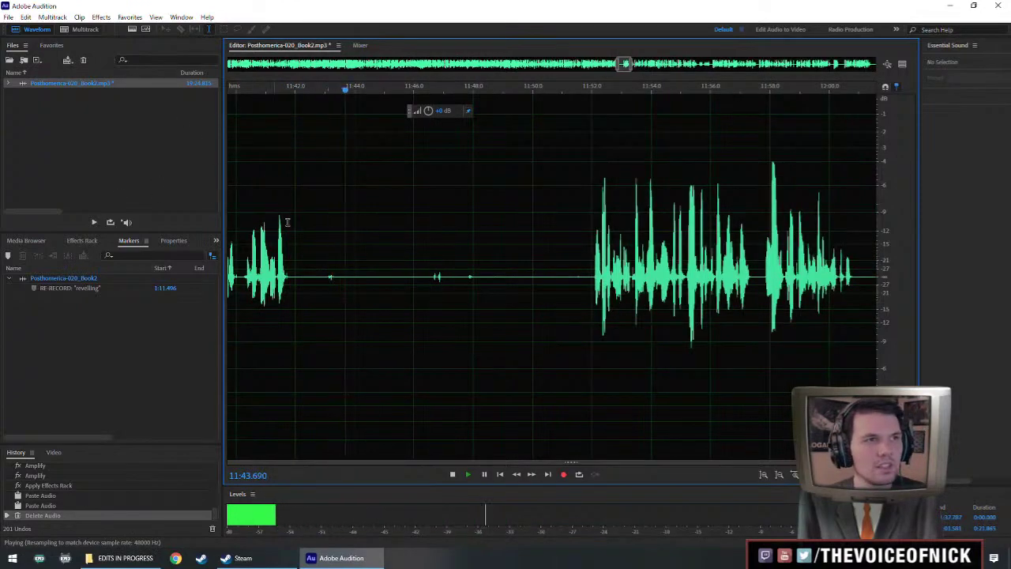
Replace the long gap from about 11:41.8 to 11:52.1 with 1.2 seconds of silence and play across the new pause.
key("space")
left_click_drag(289, 283, 593, 330)
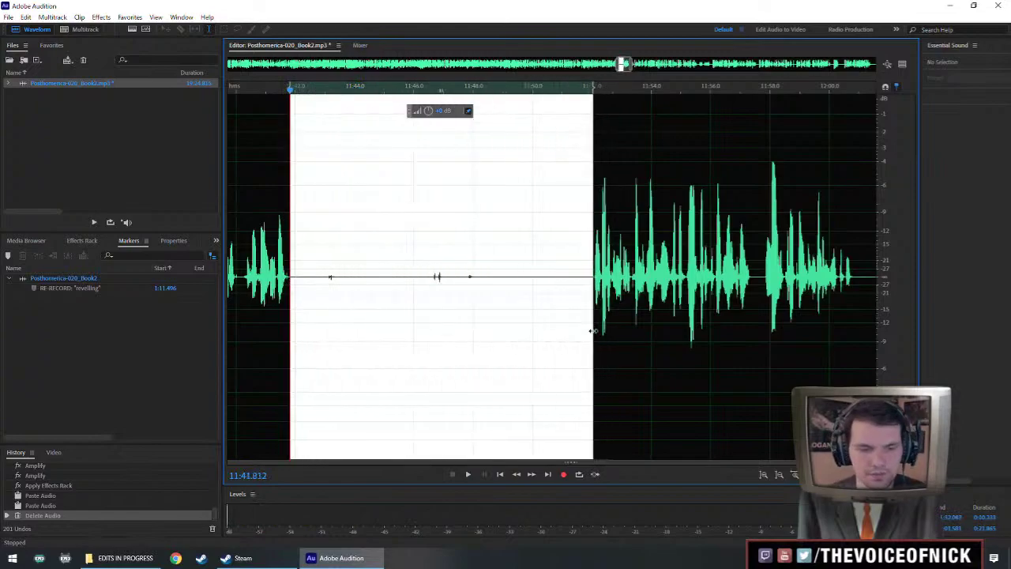
key("ctrl+shift+i")
type("1.2")
key("Return")
scroll(405, 264, "down", 2)
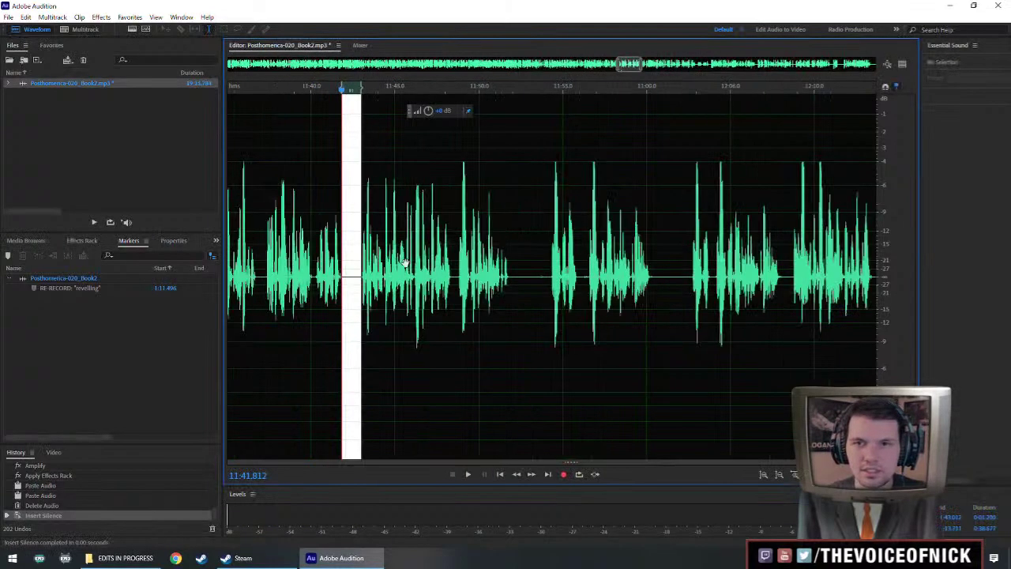
scroll(399, 260, "left", 1)
key("space")
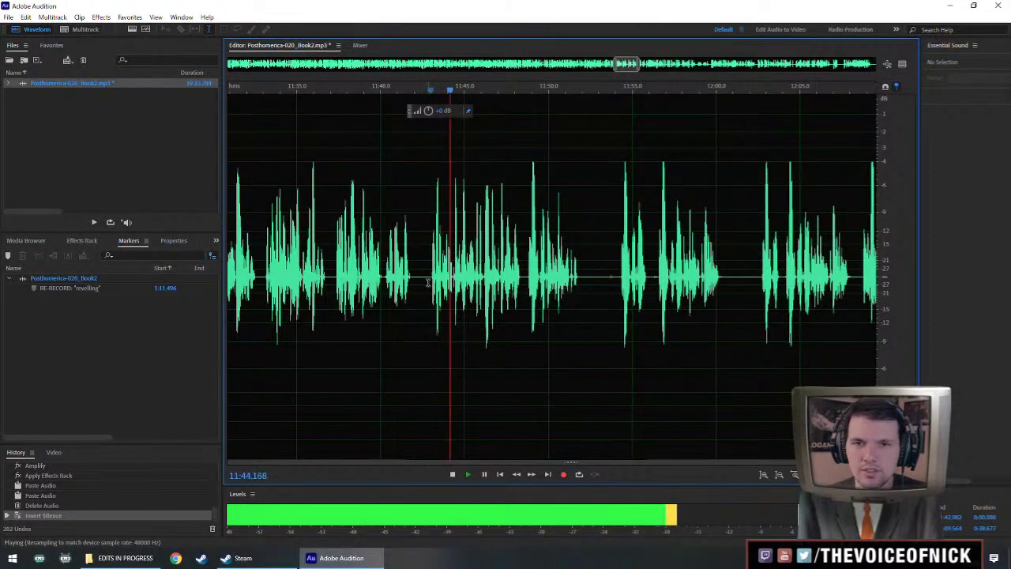
Raise the volume of the passage from about 11:42.9 to 12:25.9, apply the effects rack to it, and play from about 11:40.
left_click_drag(429, 288, 718, 308)
scroll(851, 325, "down", 3)
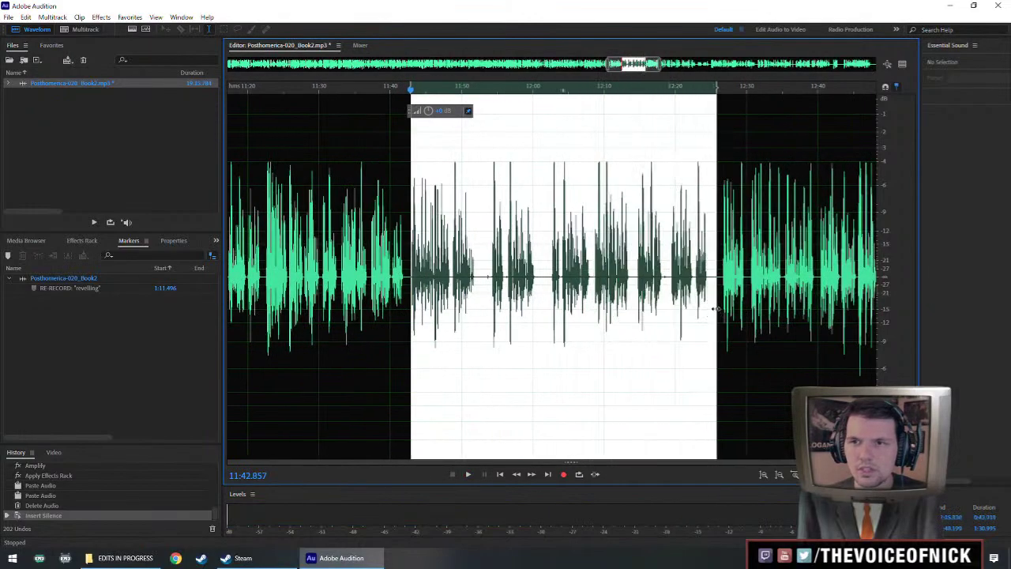
scroll(717, 308, "down", 2)
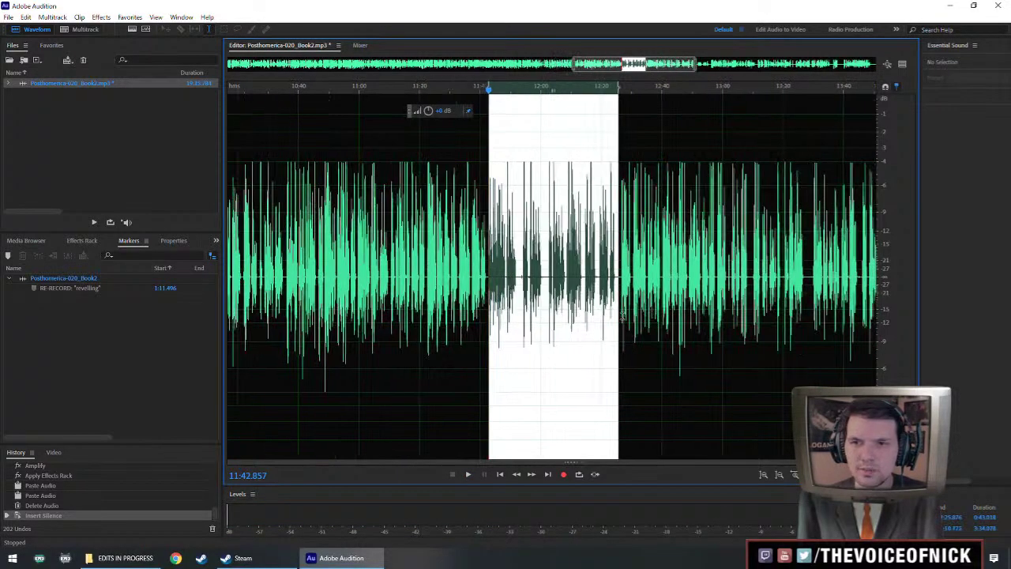
left_click_drag(429, 112, 439, 109)
key("ctrl+r")
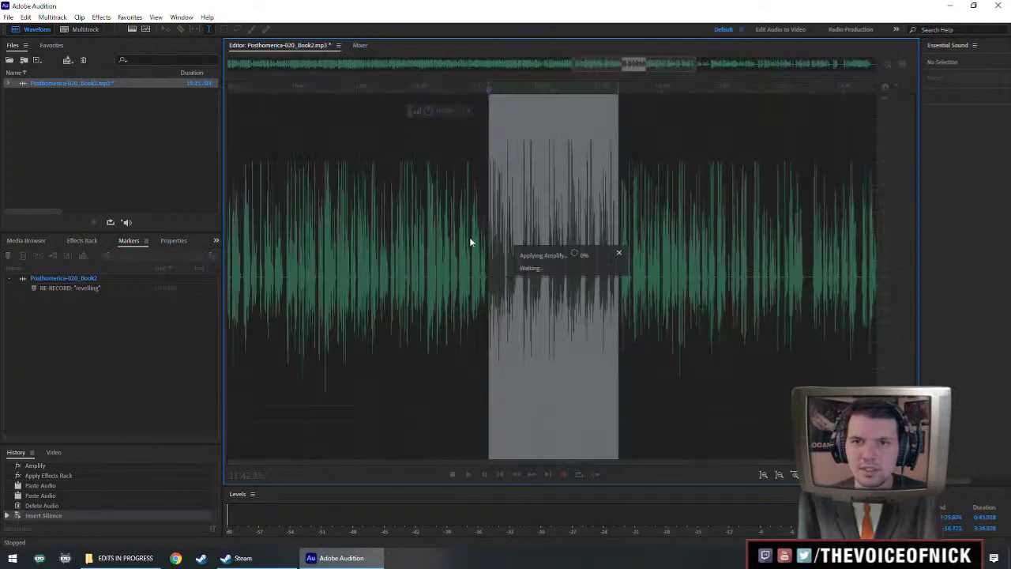
left_click(480, 265)
key("space")
scroll(485, 314, "up", 4)
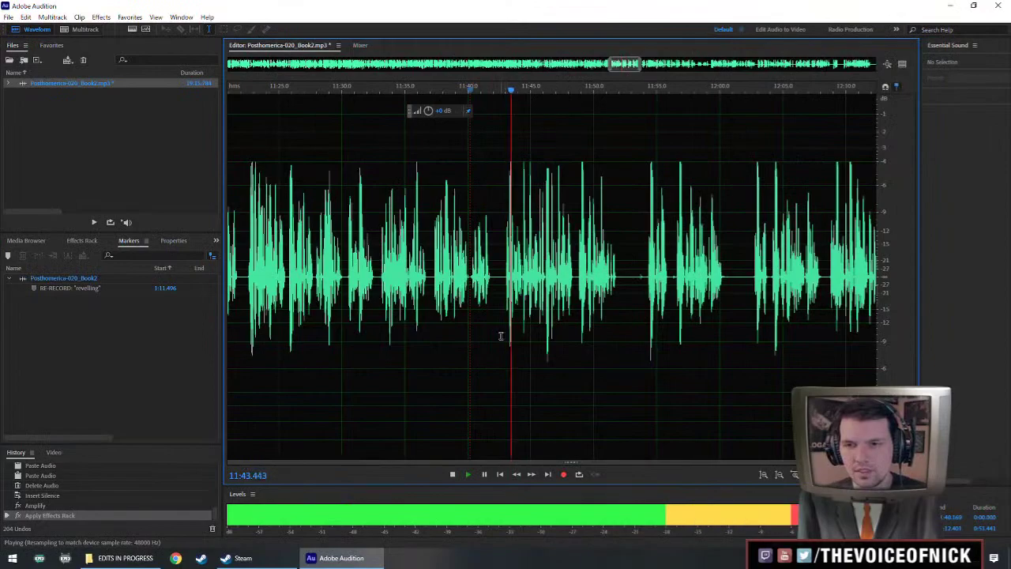
Delete a sliver of the pause near 11:44.3 and play the phrase from about 11:43.3.
scroll(500, 336, "up", 3)
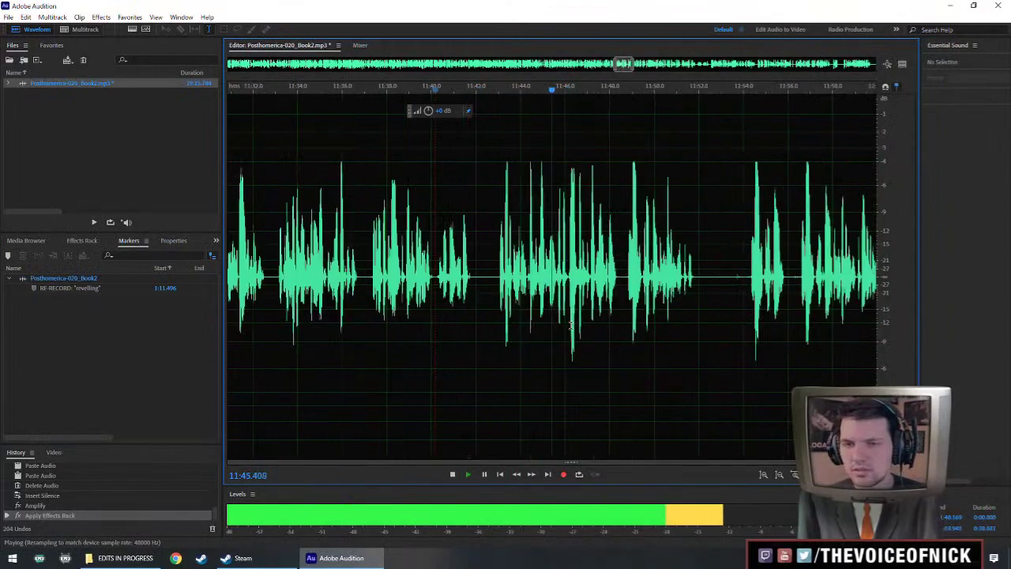
scroll(469, 274, "up", 3)
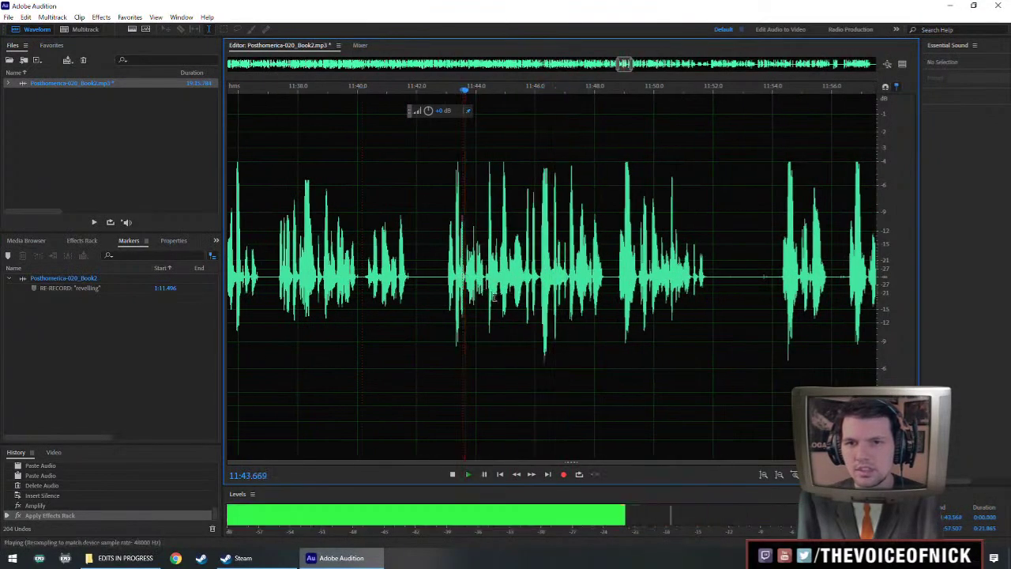
key("space")
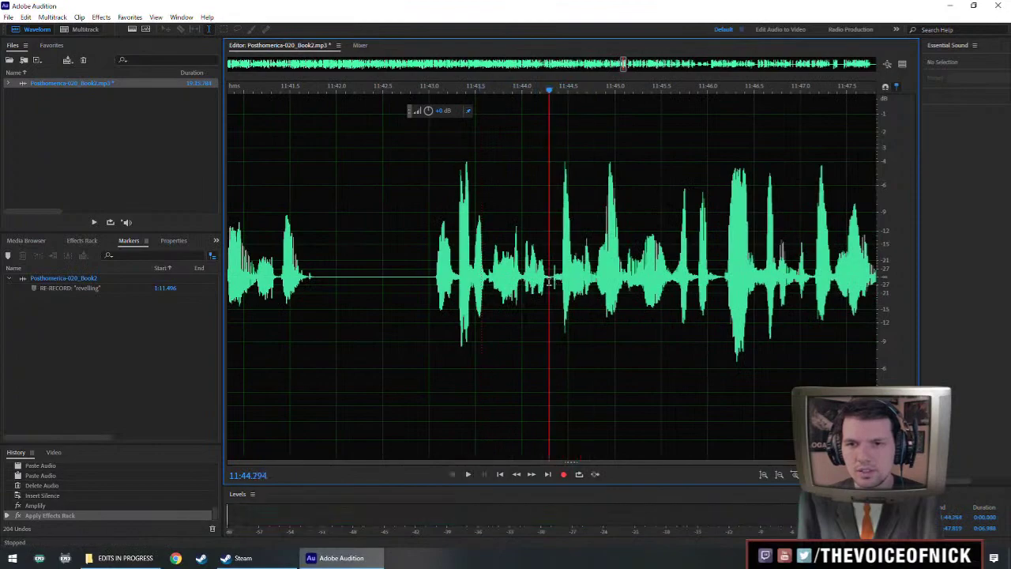
key("Delete")
left_click(454, 257)
key("space")
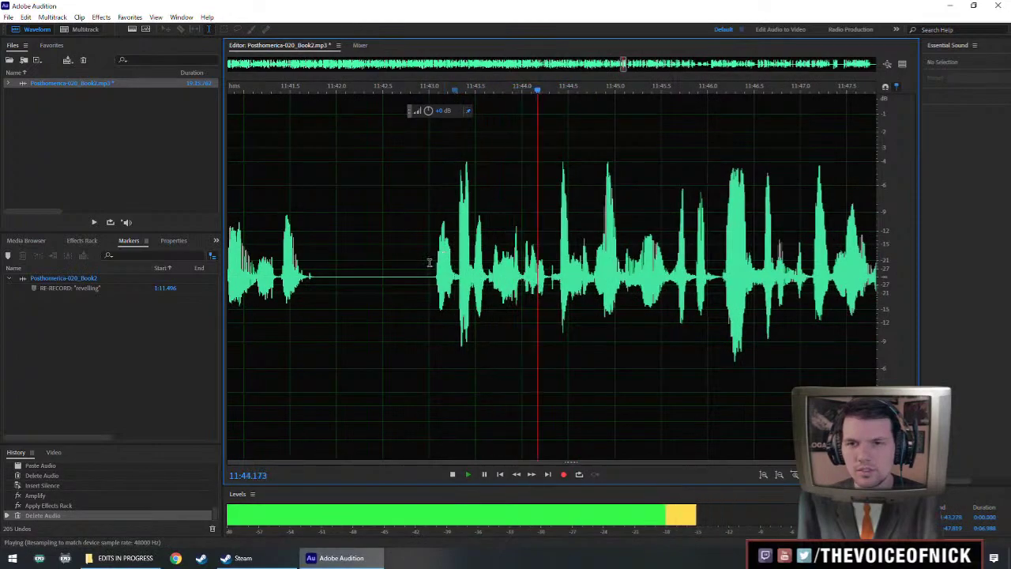
Listen on past the edit at 11:44.3 and audition the takes starting near 12:02.6 and 12:04.1.
scroll(606, 296, "down", 2)
scroll(607, 296, "down", 3)
scroll(555, 316, "up", 2)
key("space")
left_click(733, 285)
key("space")
scroll(733, 286, "down", 1)
left_click(685, 297)
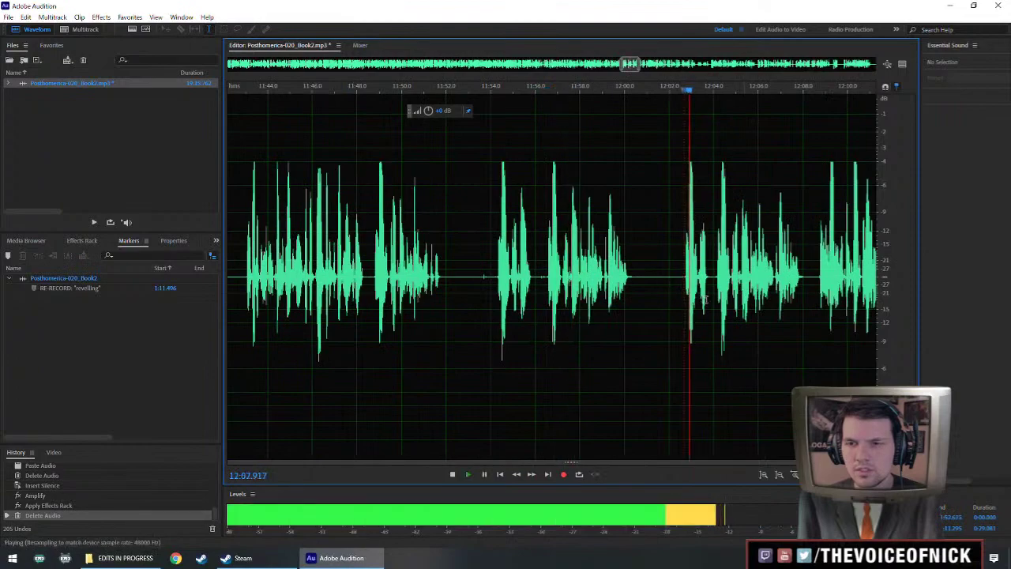
left_click(818, 290)
key("space")
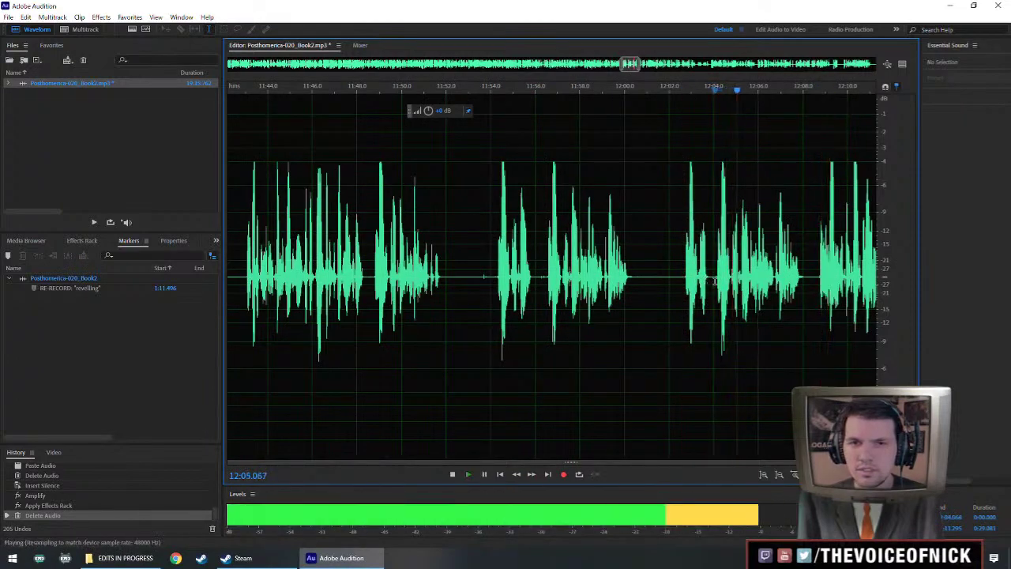
Compare the phrase takes starting near 11:48.9, 11:56.4 and 12:04.1, including their endings near 11:59.1 and 12:06.7.
left_click(376, 286)
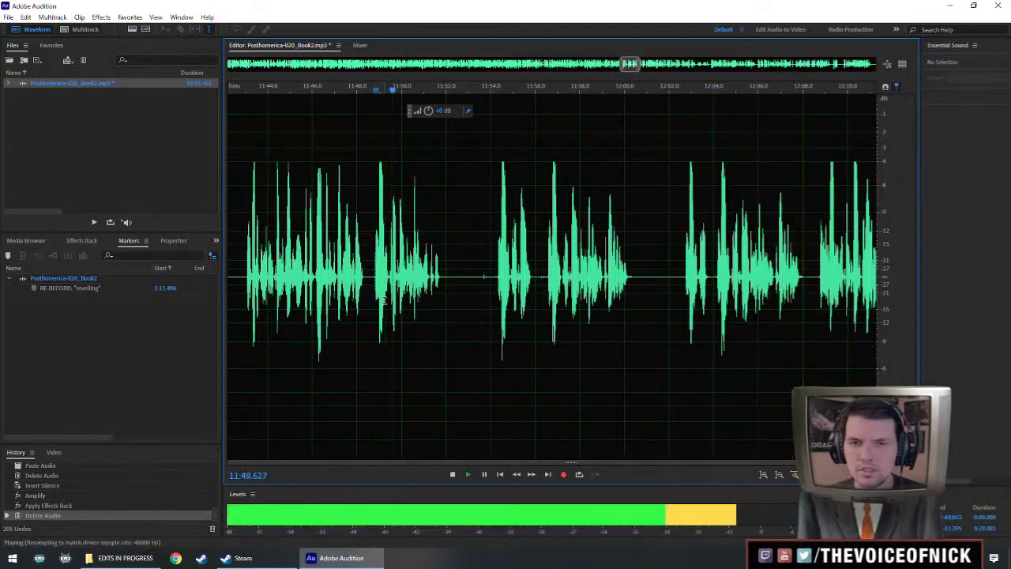
key("space")
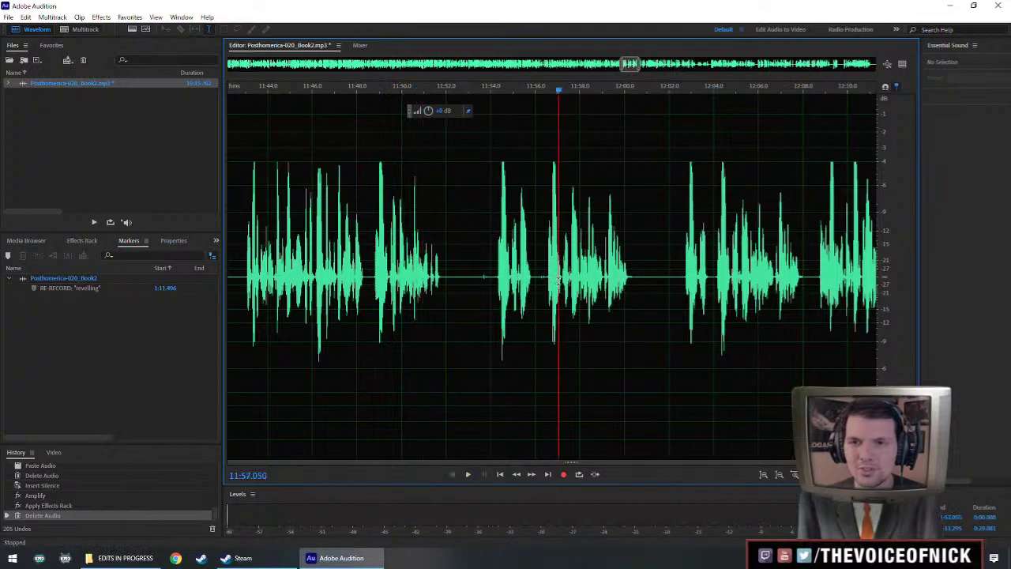
key("space")
key("space")
left_click(543, 284)
key("space")
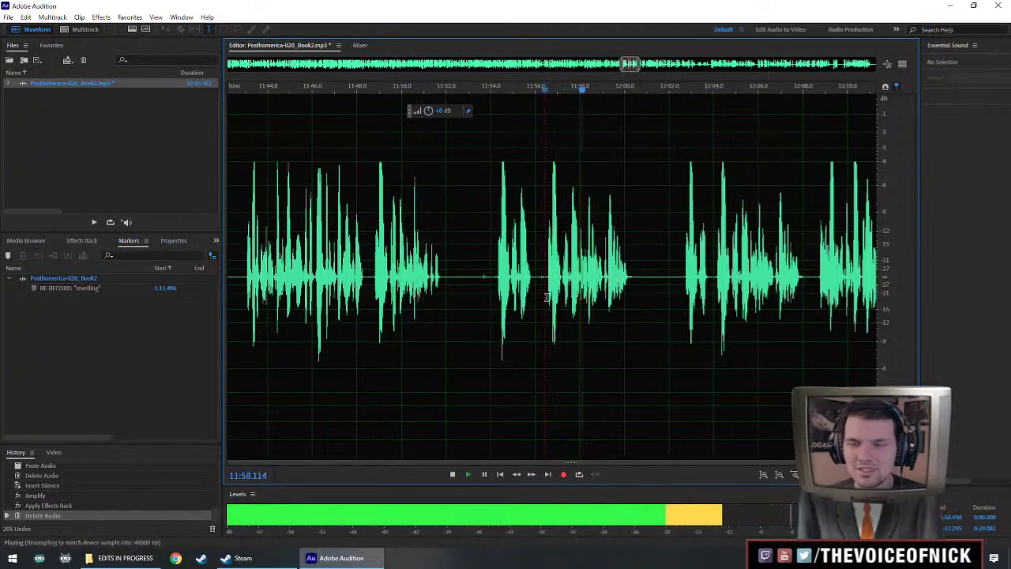
left_click(716, 284)
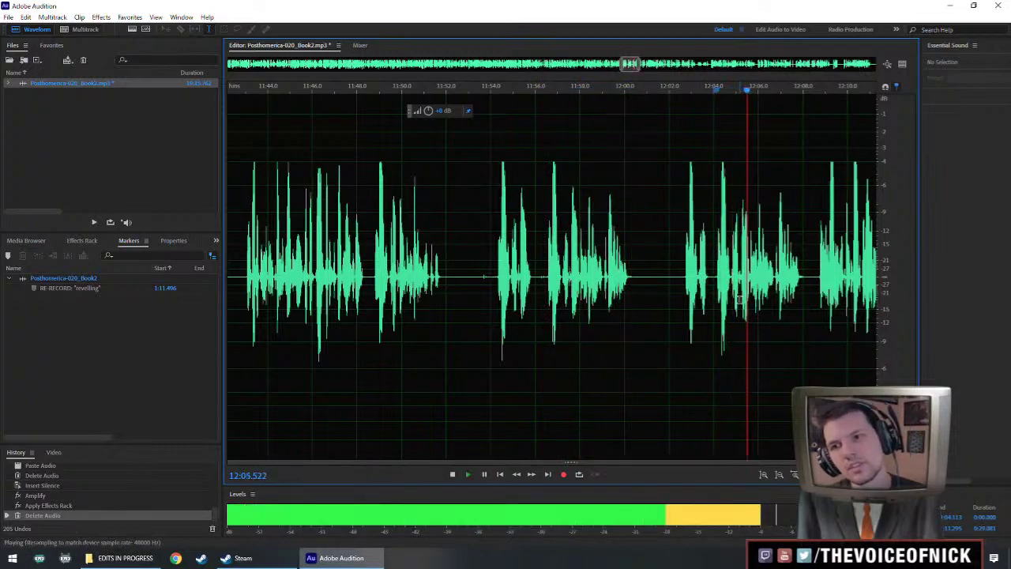
key("space")
key("space")
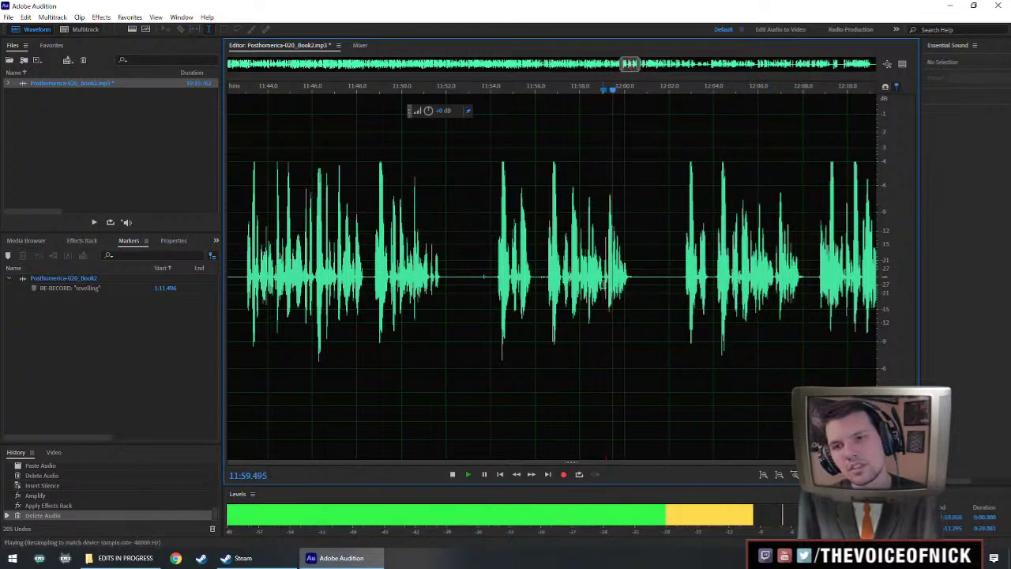
key("space")
left_click(775, 286)
key("space")
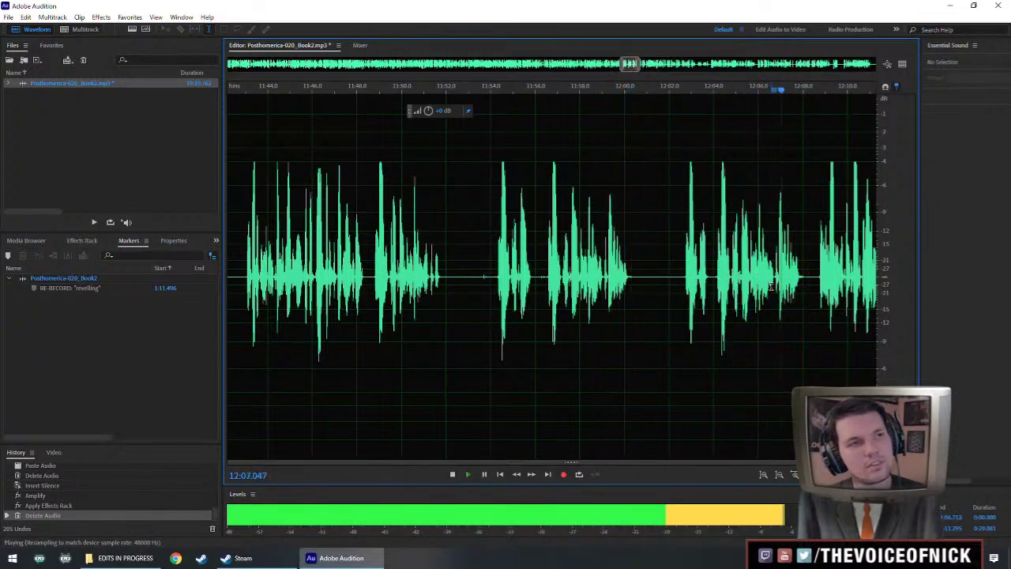
key("space")
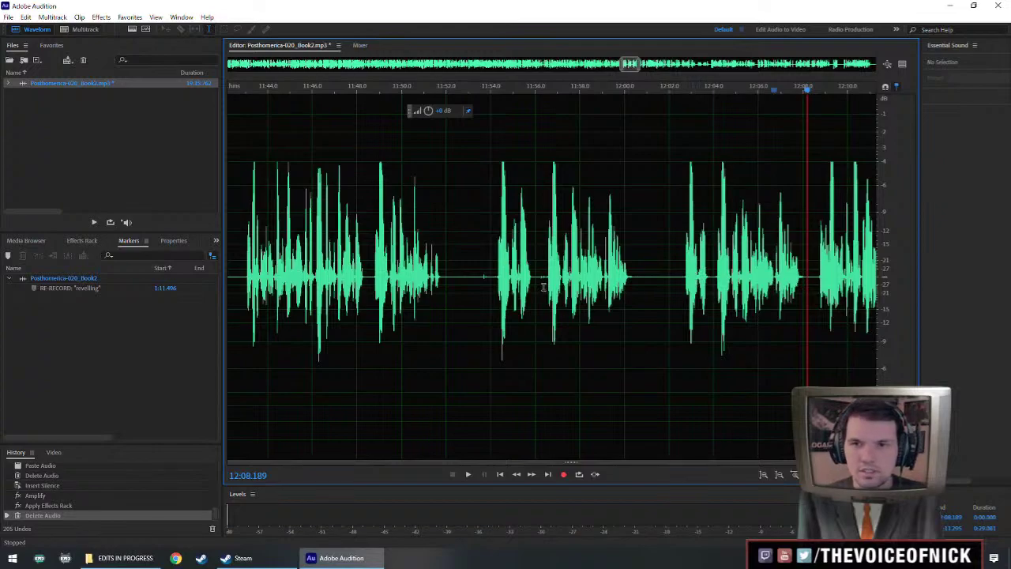
Delete the rejected takes from about 11:48.8 to 11:56.6 and play across the join from about 11:46.5.
left_click_drag(546, 286, 376, 314)
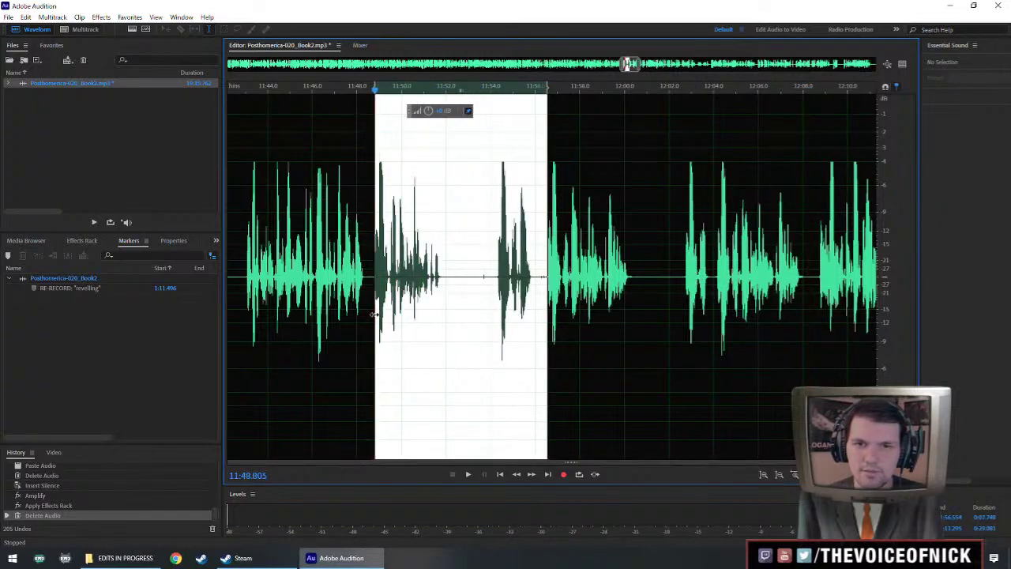
key("Delete")
left_click(322, 278)
key("space")
scroll(321, 279, "up", 3)
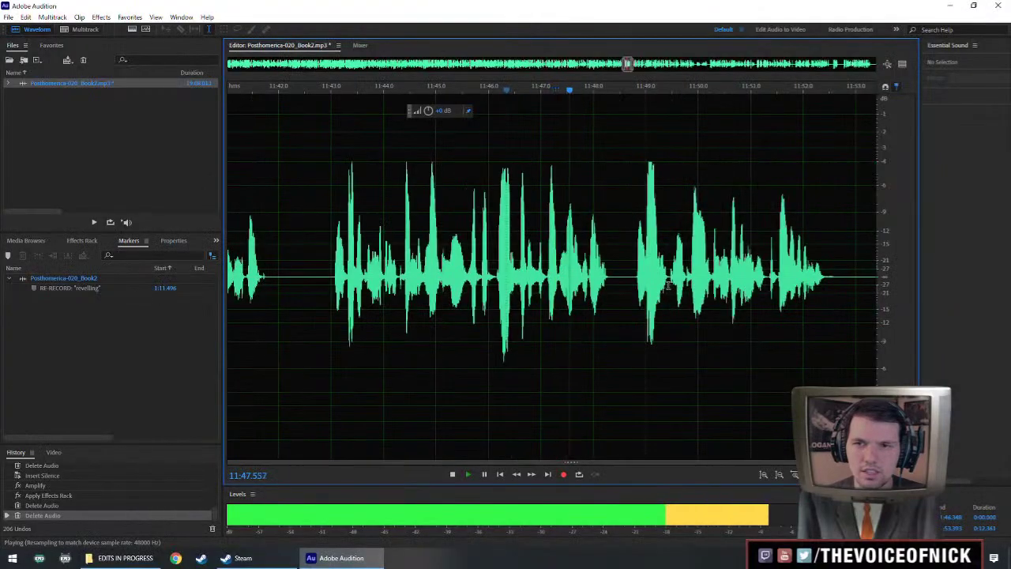
Delete a sliver of the pause near 11:48.5 and play the line from about 11:44.0.
scroll(625, 295, "right", 3)
key("space")
left_click_drag(543, 285, 552, 285)
key("Delete")
left_click(307, 283)
key("space")
scroll(519, 288, "down", 3)
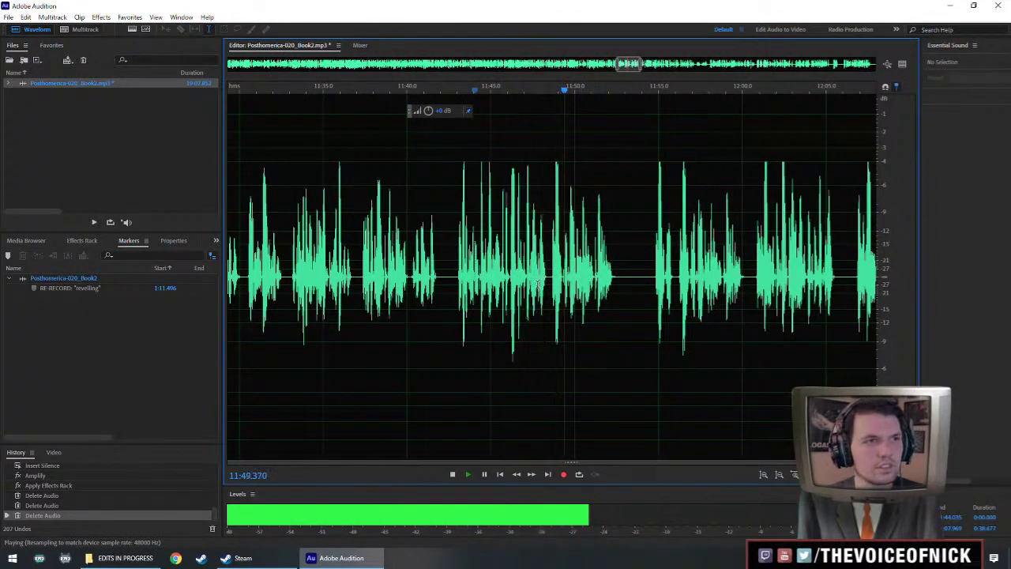
Listen to the end of the phrase near 11:52 and audition the following take from about 12:00.8.
scroll(554, 274, "down", 2)
scroll(559, 288, "up", 3)
left_click_drag(594, 311, 580, 304)
scroll(580, 304, "up", 2)
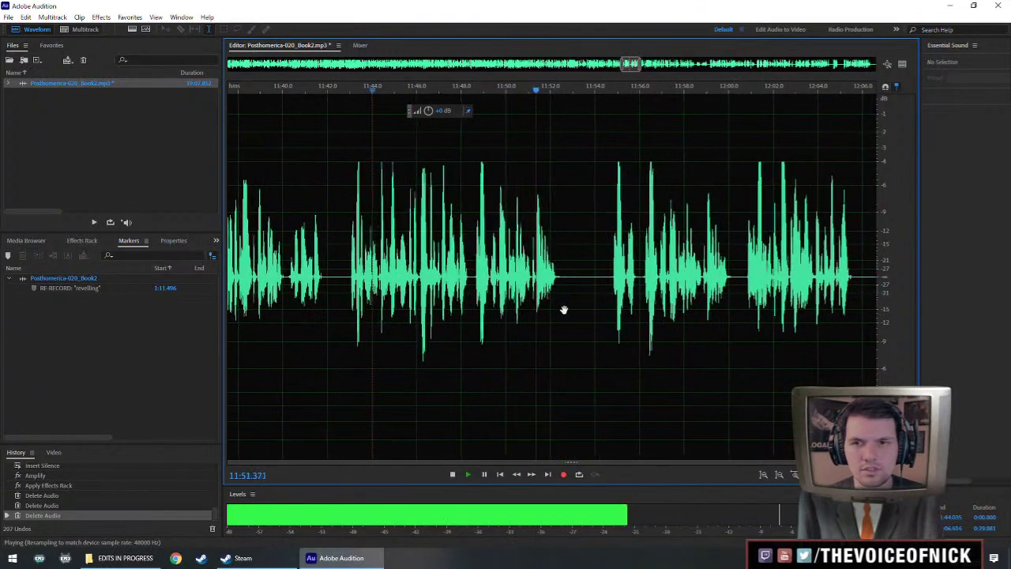
scroll(564, 309, "down", 2)
key("space")
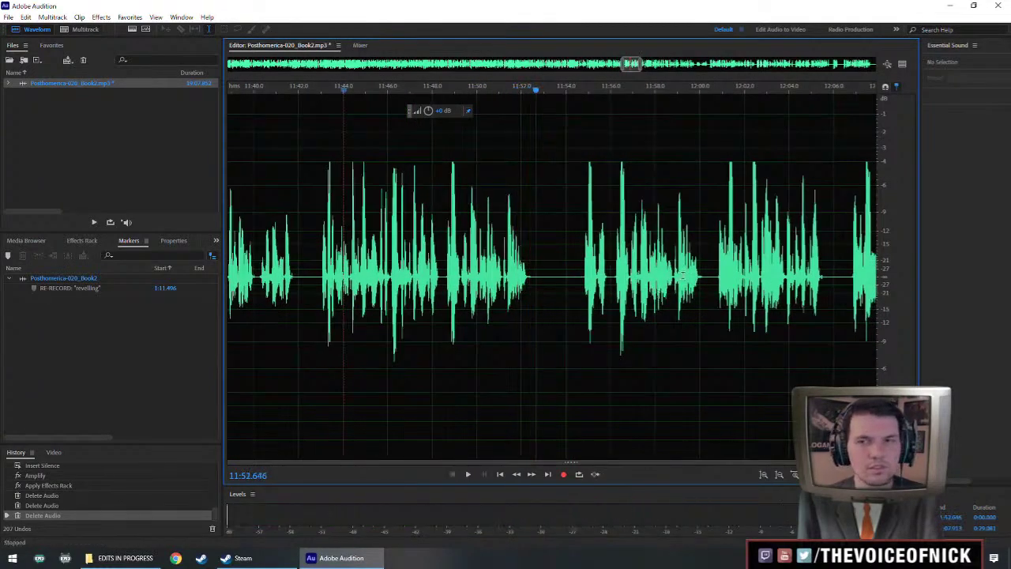
left_click(716, 279)
key("space")
Delete the repeated take from about 11:52.4 to 12:00.2 and play across the join from about 11:49.7.
left_click_drag(704, 294, 531, 305)
key("space")
key("Delete")
key("space")
scroll(633, 308, "up", 1)
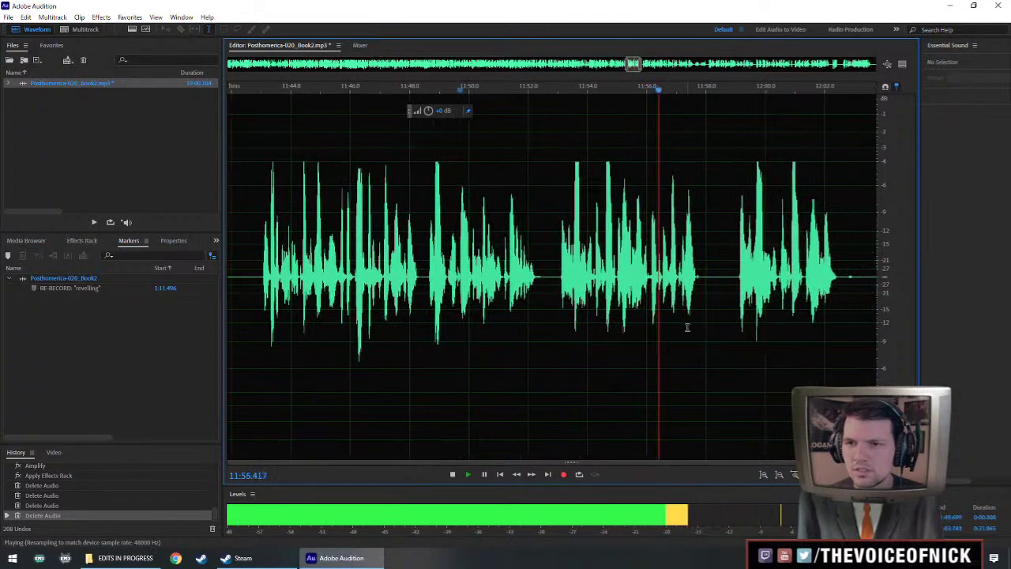
Audition the takes between about 11:53.7 and 12:08.8, and delete the repeated material from about 11:58.0 to 12:06.7.
left_click_drag(731, 322, 646, 357)
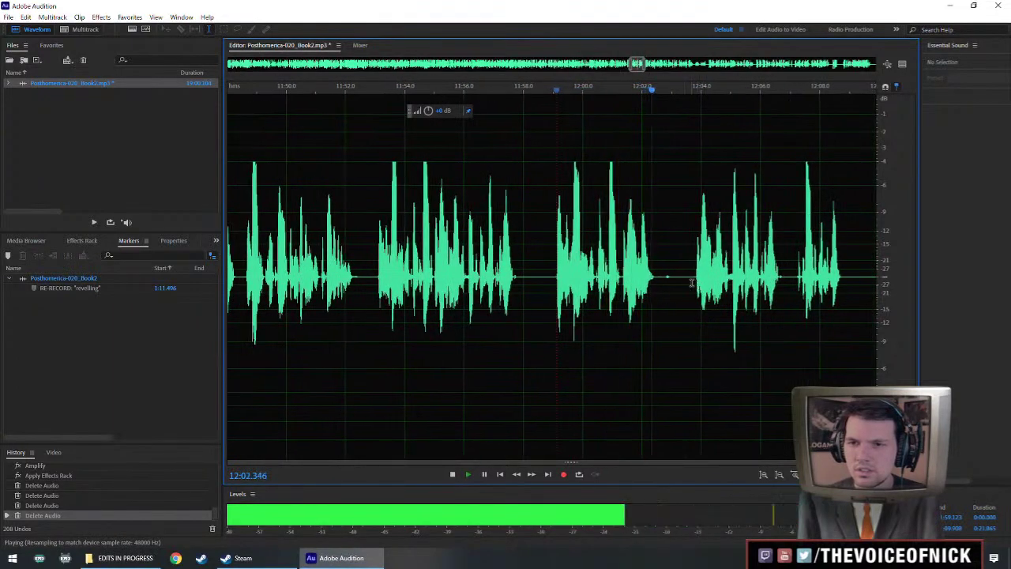
scroll(658, 287, "down", 2)
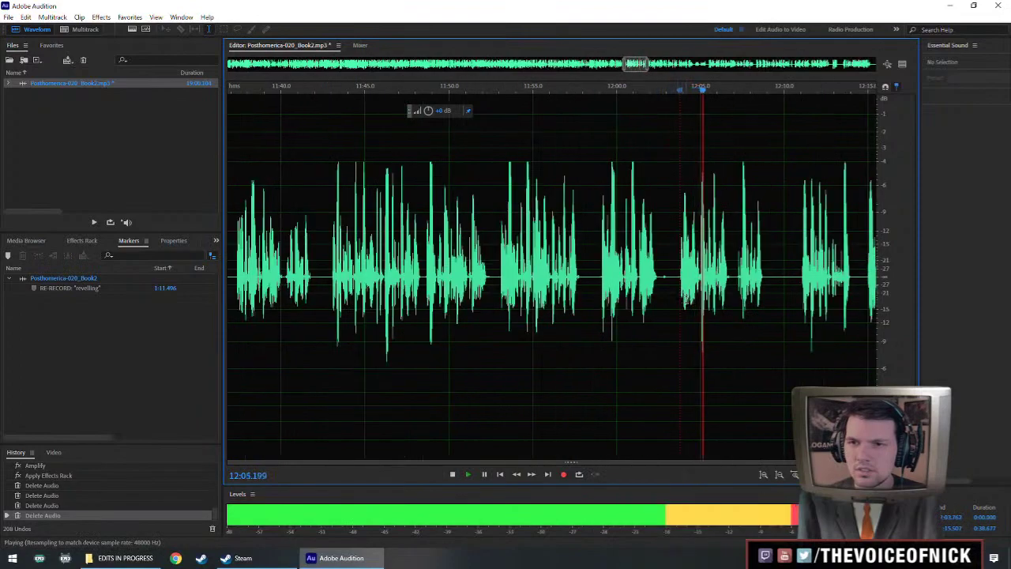
left_click(441, 275)
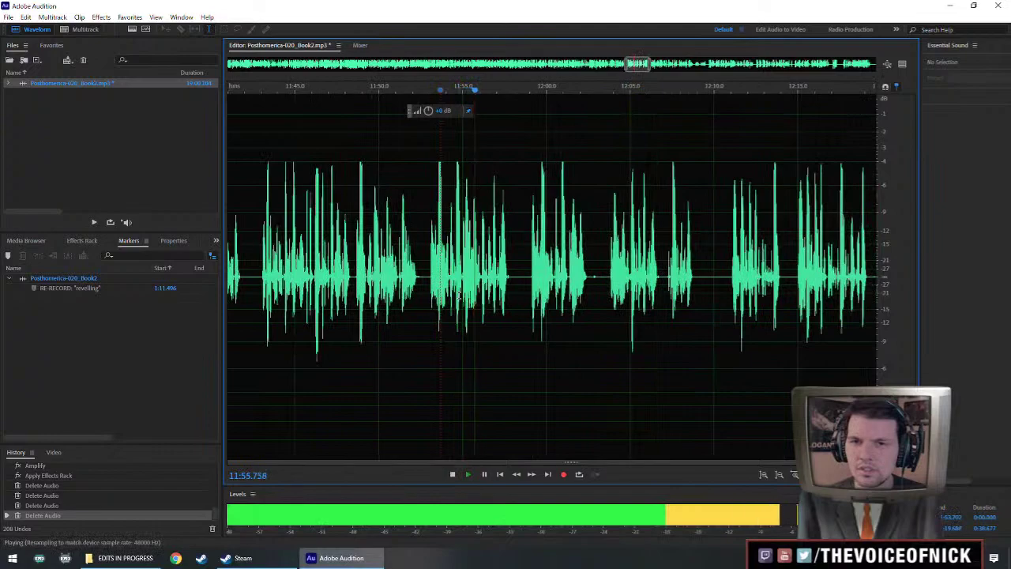
left_click(668, 273)
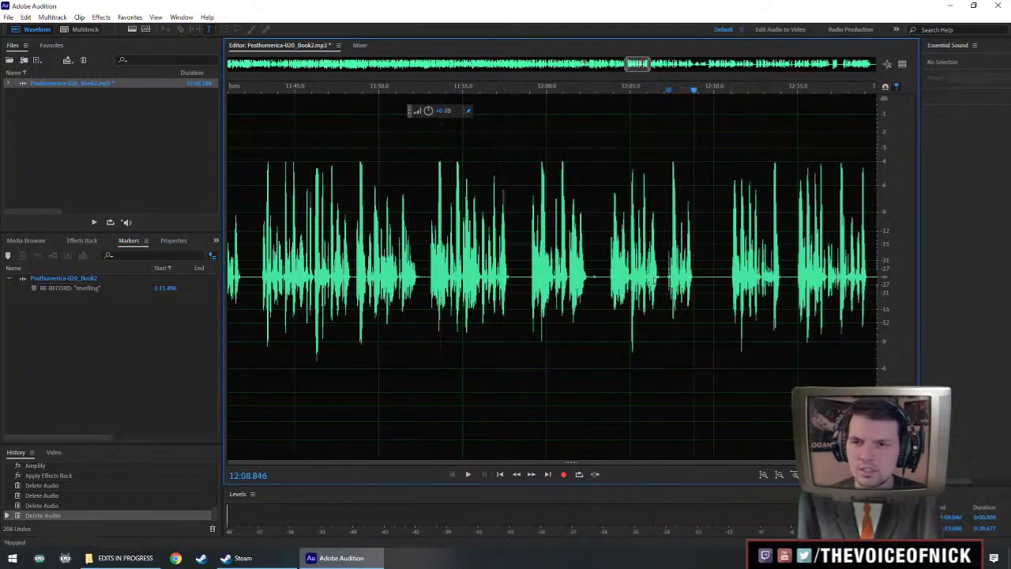
left_click_drag(659, 280, 514, 309)
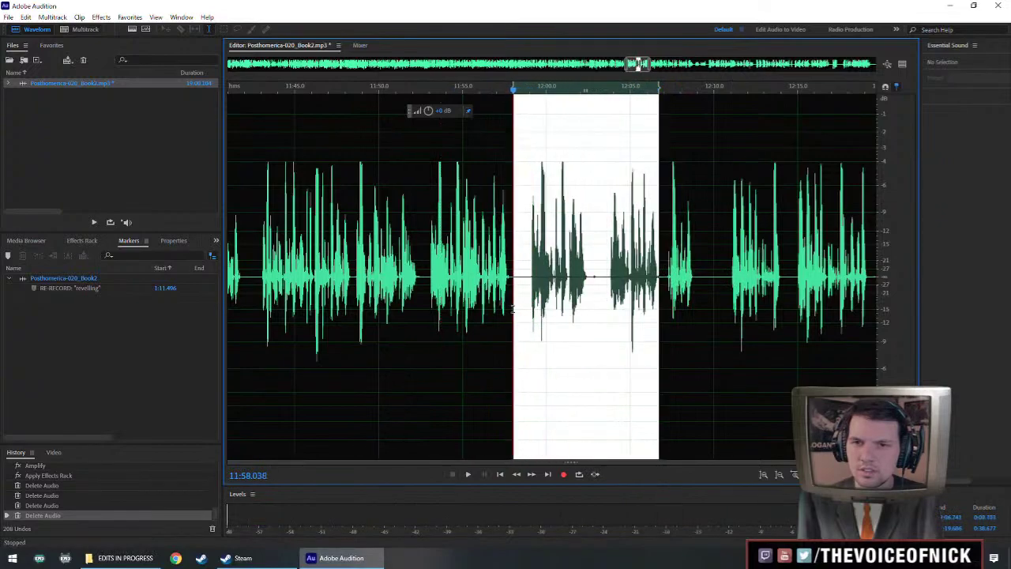
key("Delete")
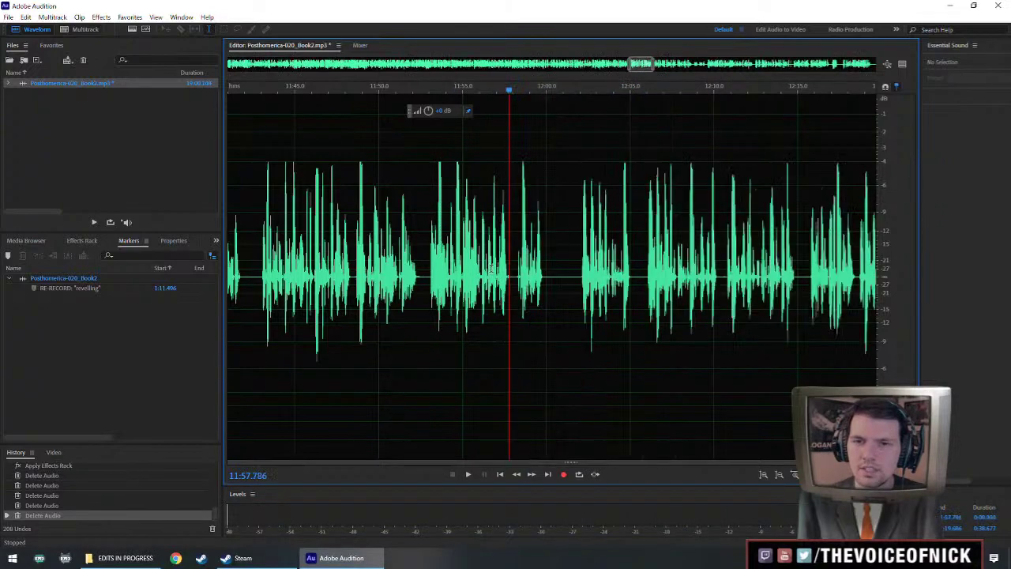
Save the edited narration file Posthomerica-020_Book2.mp3.
scroll(519, 304, "down", 3)
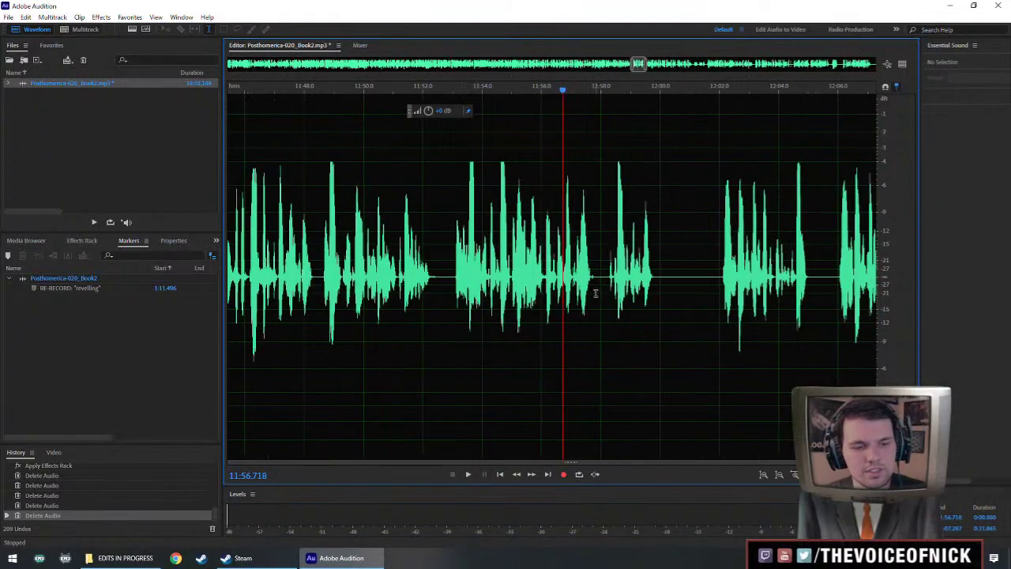
key("ctrl+s")
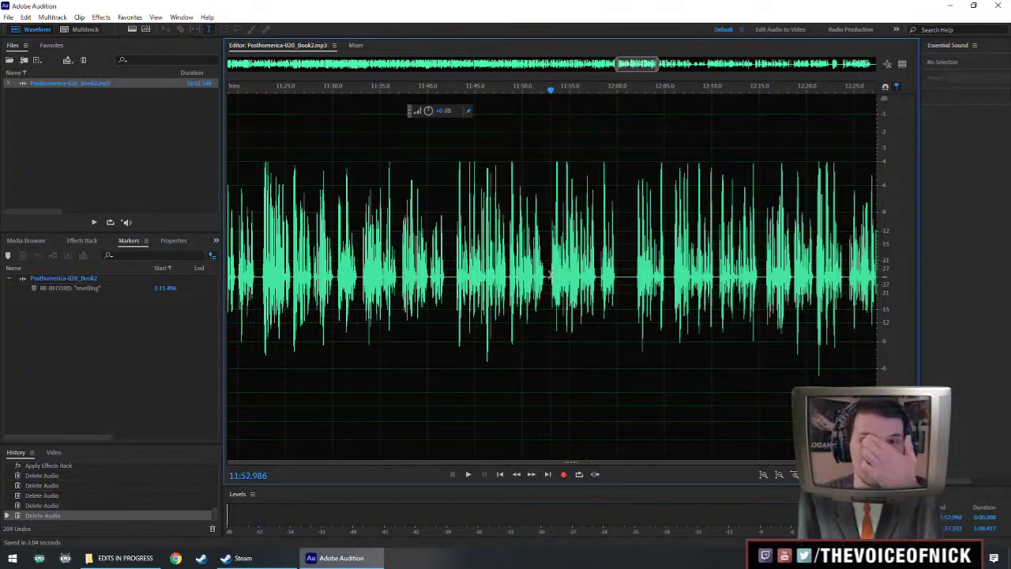
scroll(551, 275, "up", 4)
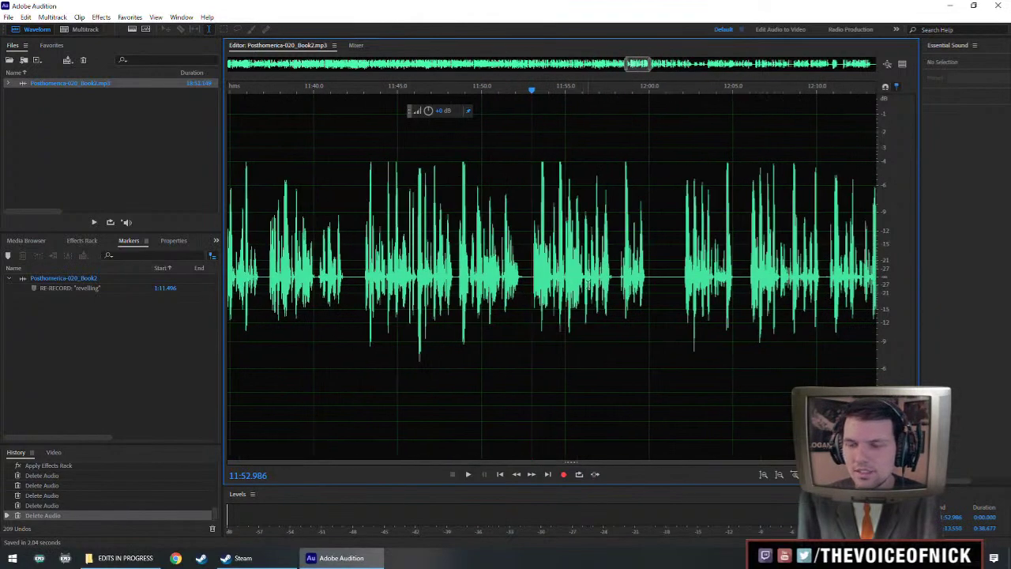
scroll(551, 279, "right", 3)
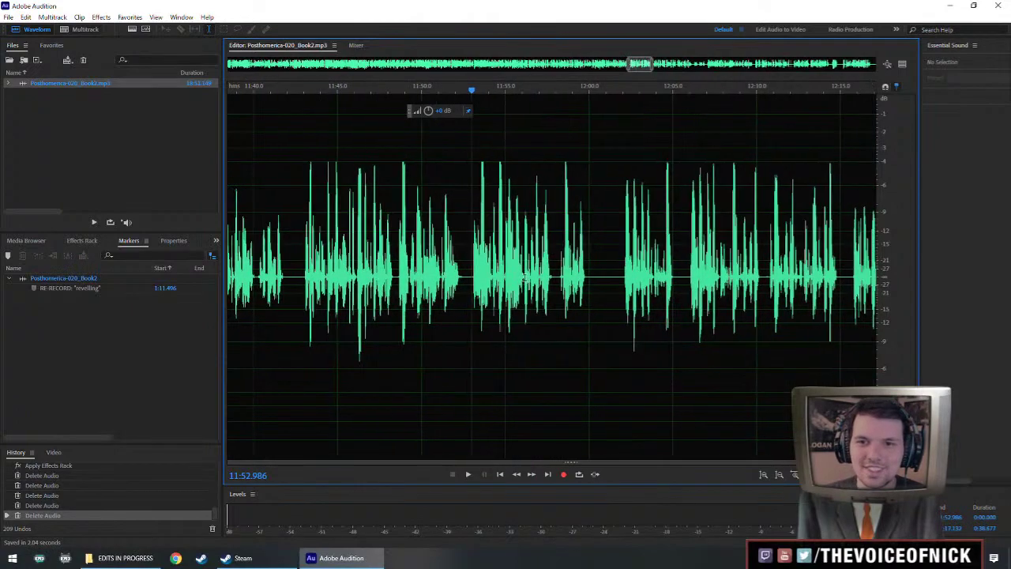
left_click_drag(471, 279, 465, 282)
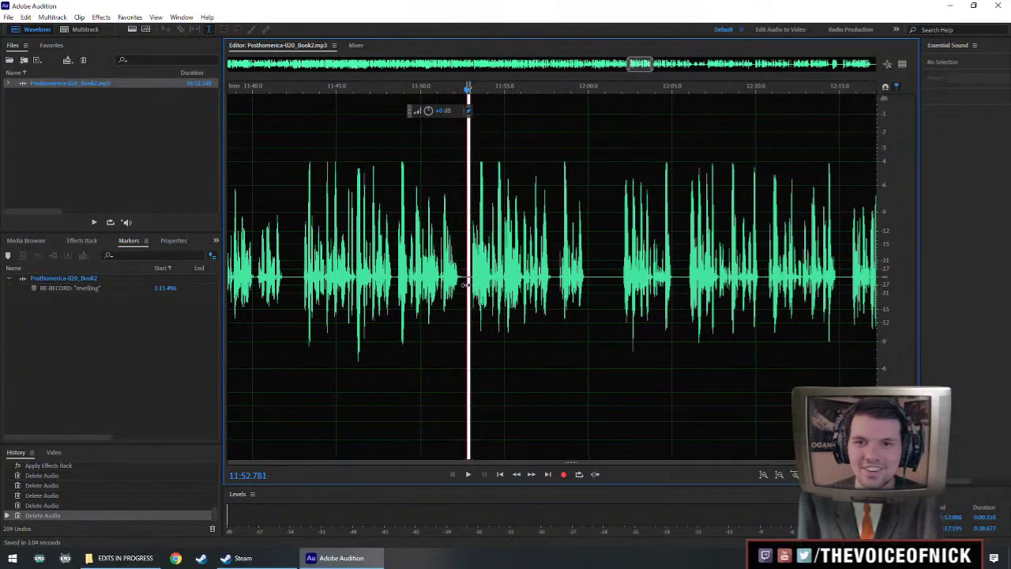
left_click_drag(464, 286, 467, 287)
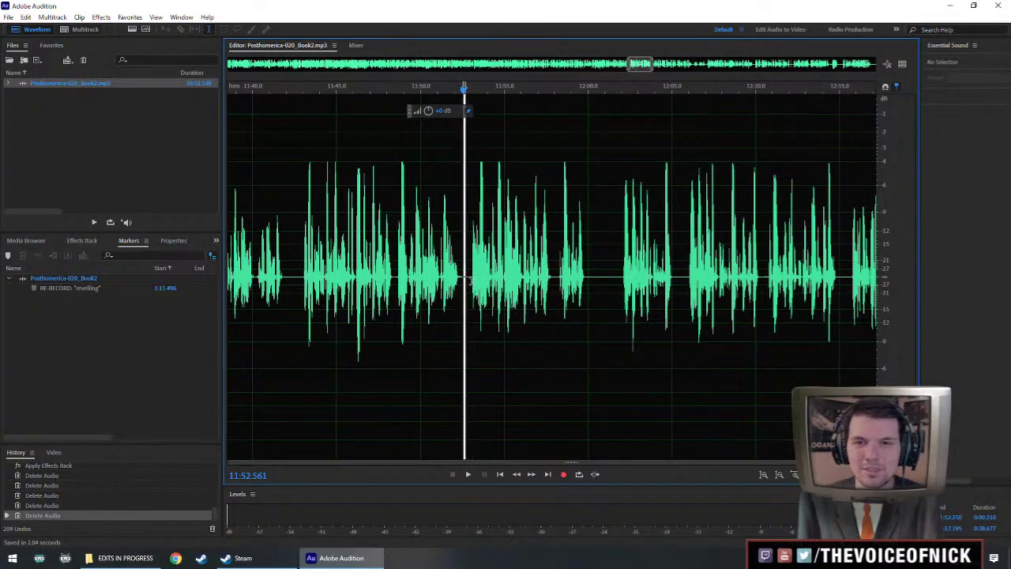
left_click_drag(464, 282, 472, 281)
left_click(483, 267)
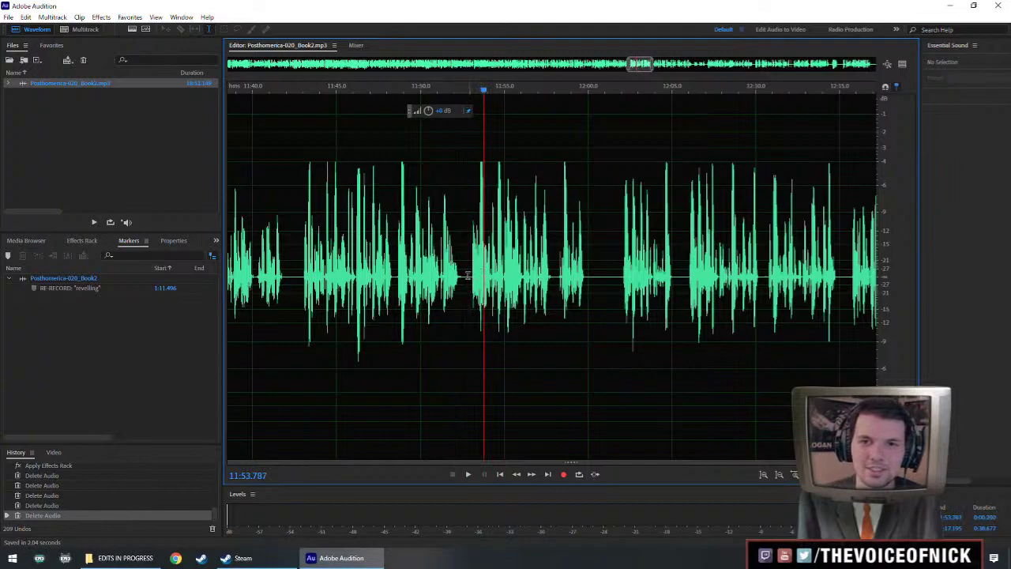
left_click(462, 292)
left_click(404, 286)
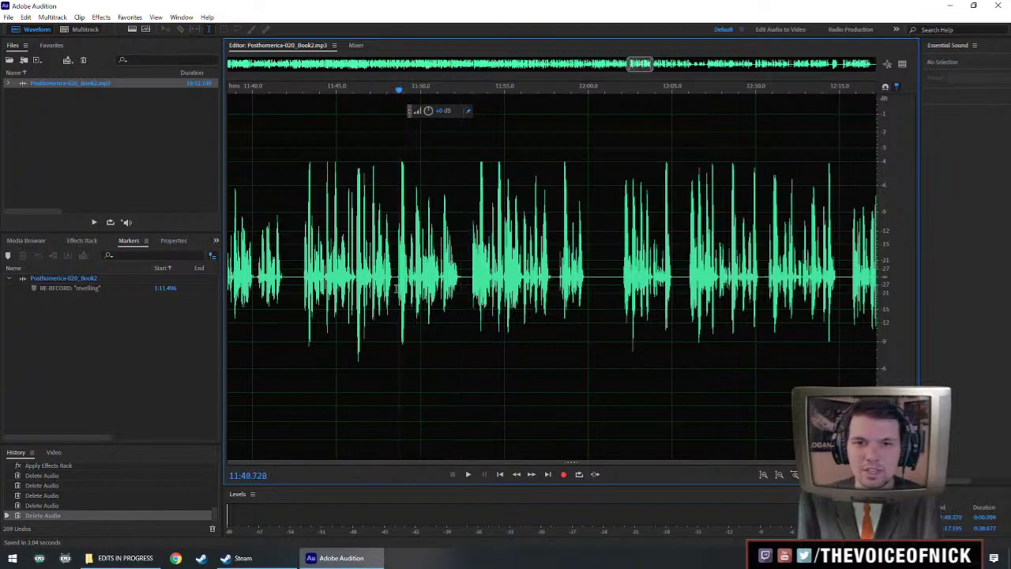
key("super")
key("super")
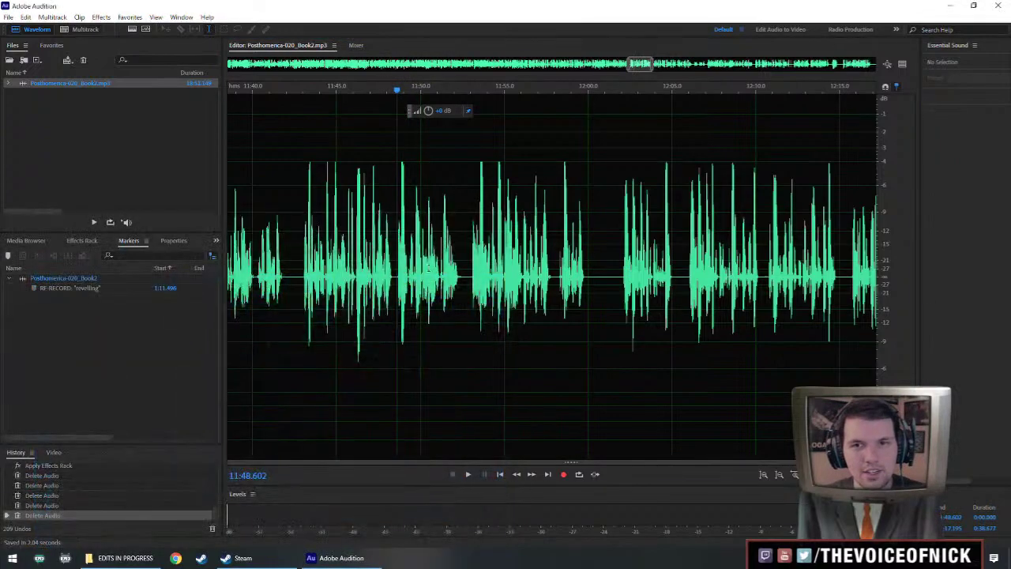
left_click(395, 286)
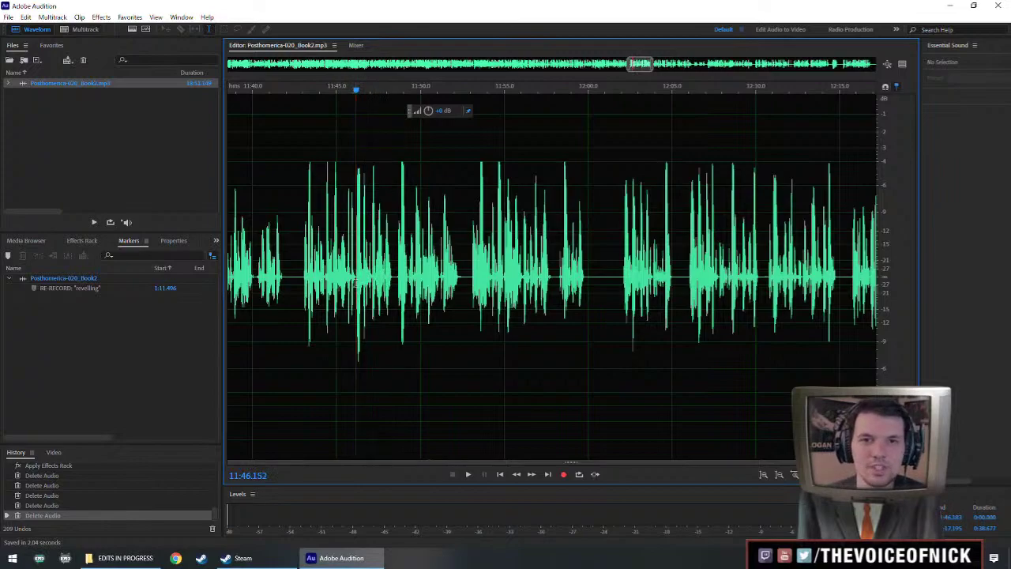
scroll(356, 282, "up", 4)
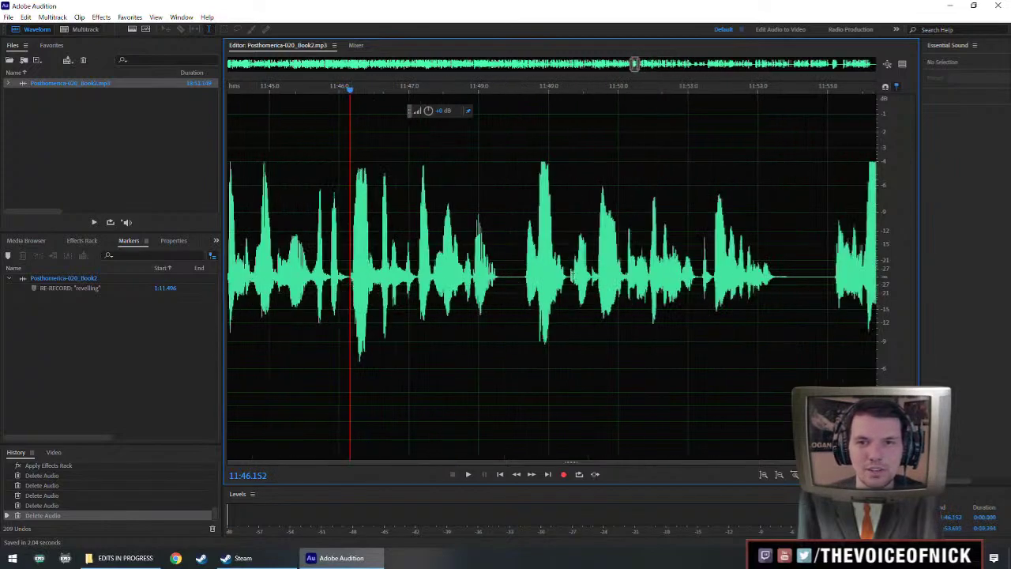
scroll(530, 298, "down", 8)
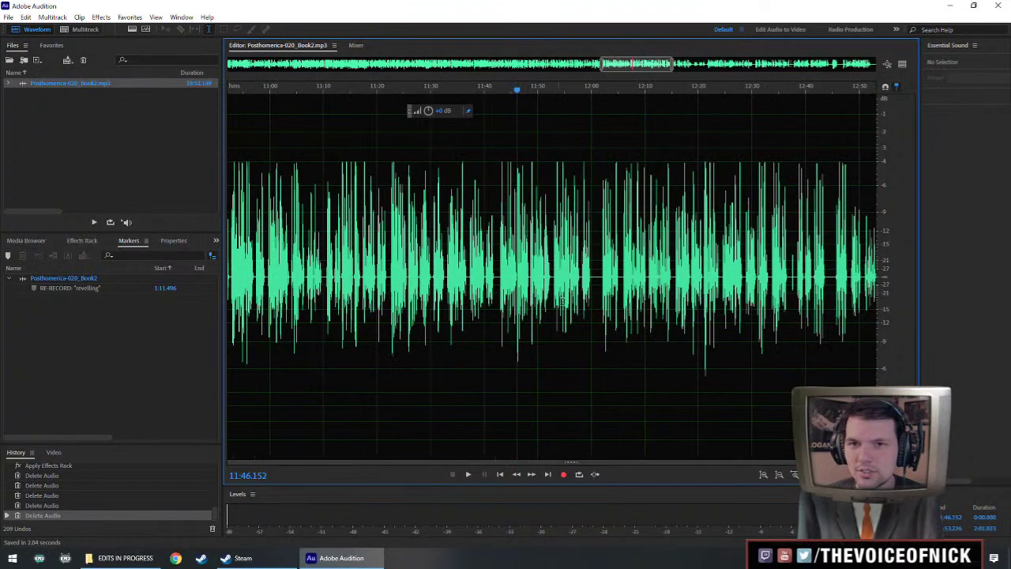
scroll(560, 301, "up", 5)
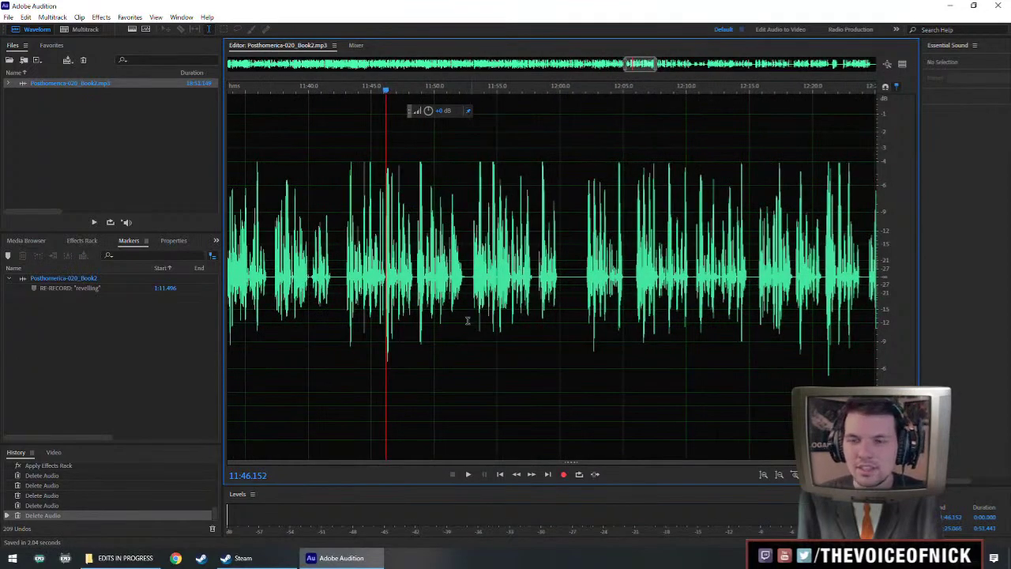
scroll(490, 320, "left", 2)
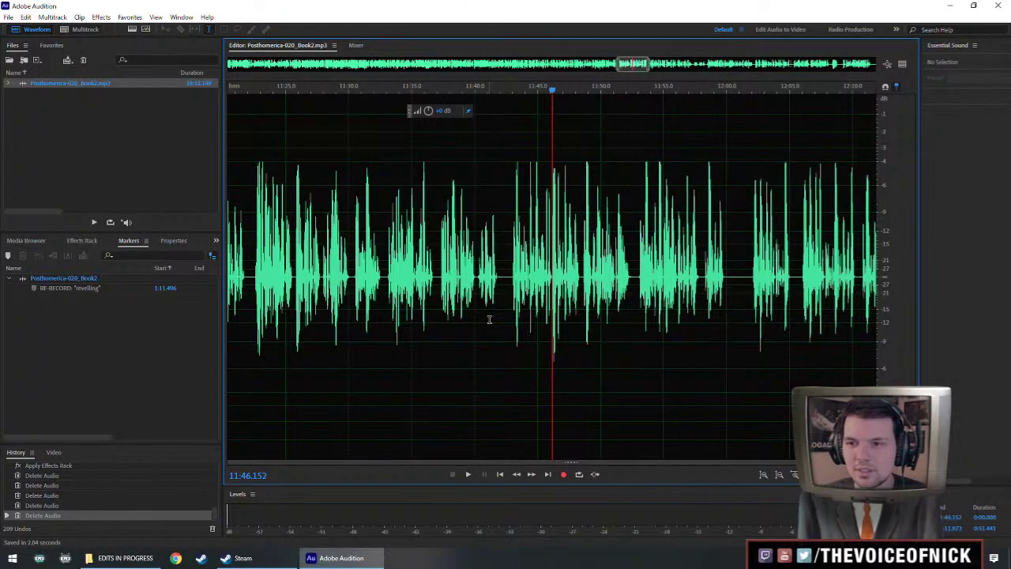
left_click_drag(560, 309, 512, 312)
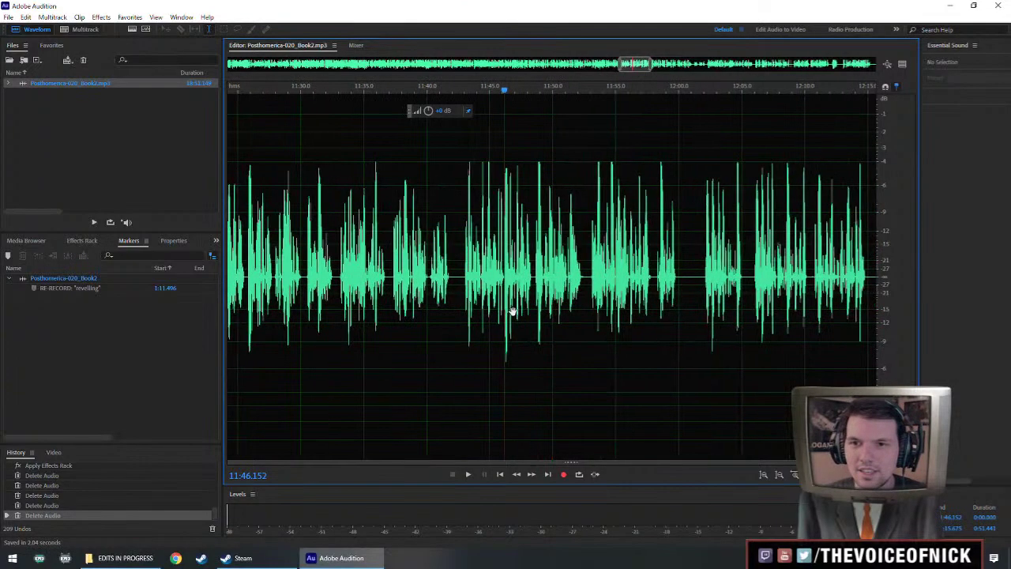
scroll(474, 294, "up", 4)
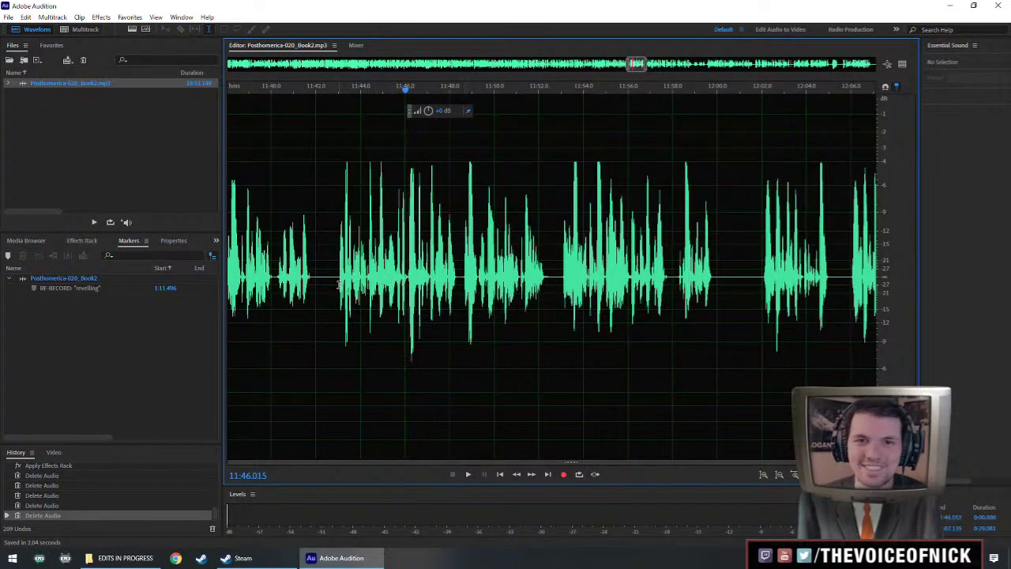
Examine the phrase from about 11:43.1 to 11:46.2, isolating its short words between about 11:45.6 and 11:46.1.
left_click_drag(343, 289, 408, 302)
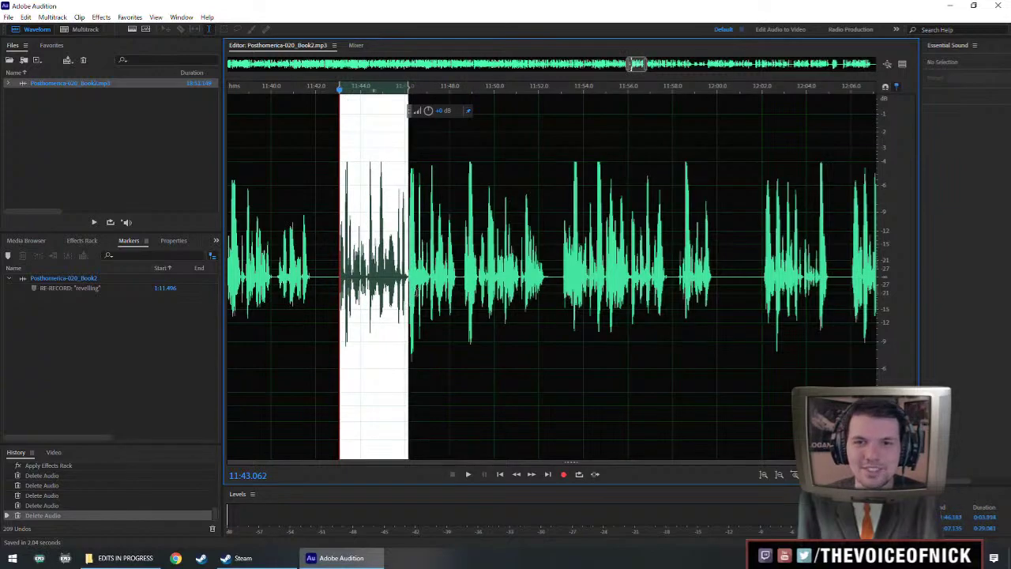
left_click(416, 292)
left_click_drag(338, 280, 407, 299)
left_click(439, 279)
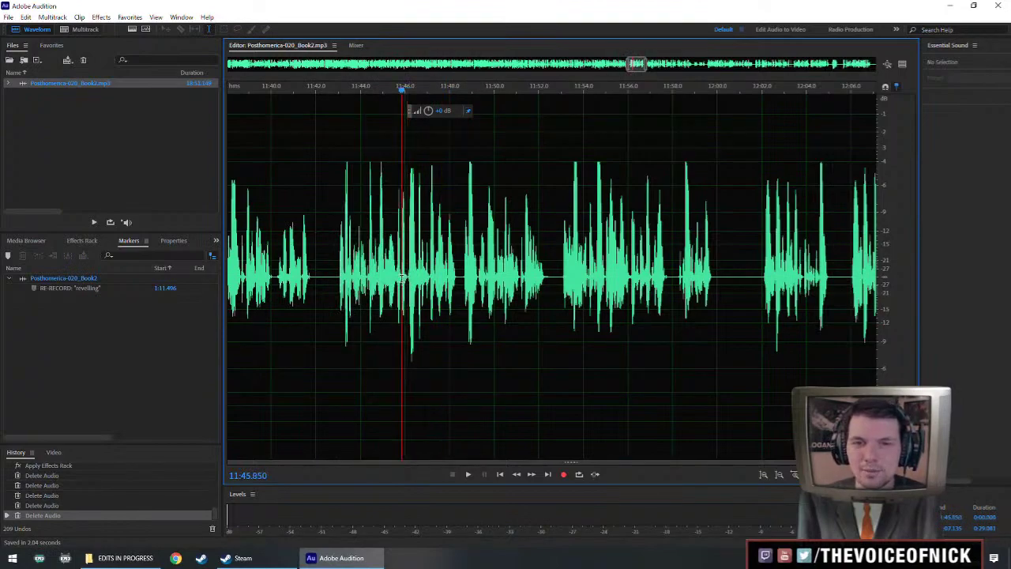
scroll(403, 281, "up", 2)
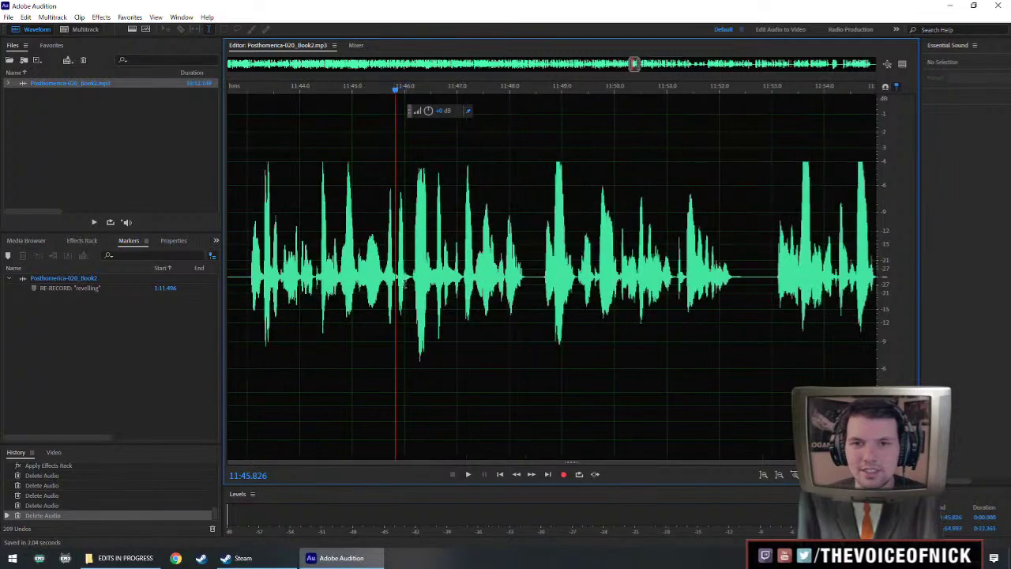
left_click_drag(396, 281, 386, 283)
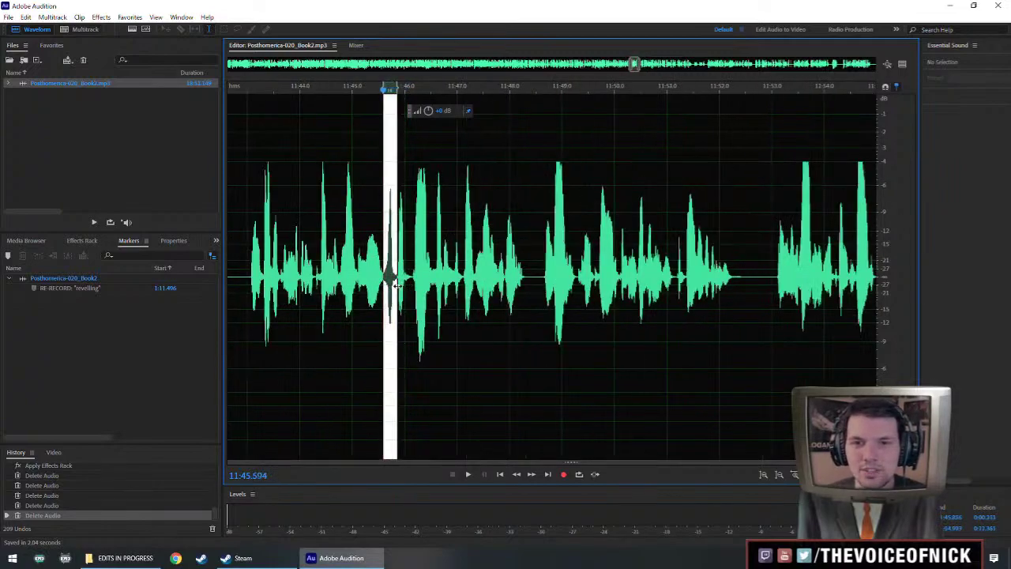
left_click(402, 282)
left_click_drag(397, 282, 406, 281)
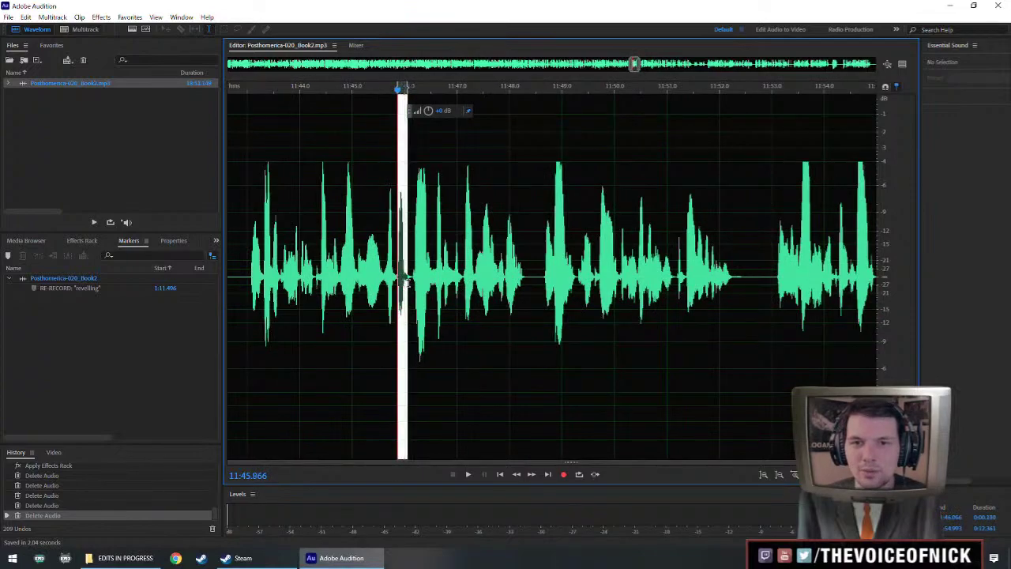
left_click(403, 281)
Play the narration from about 11:45.9 to the end of the phrase near 11:59.8.
left_click(396, 278)
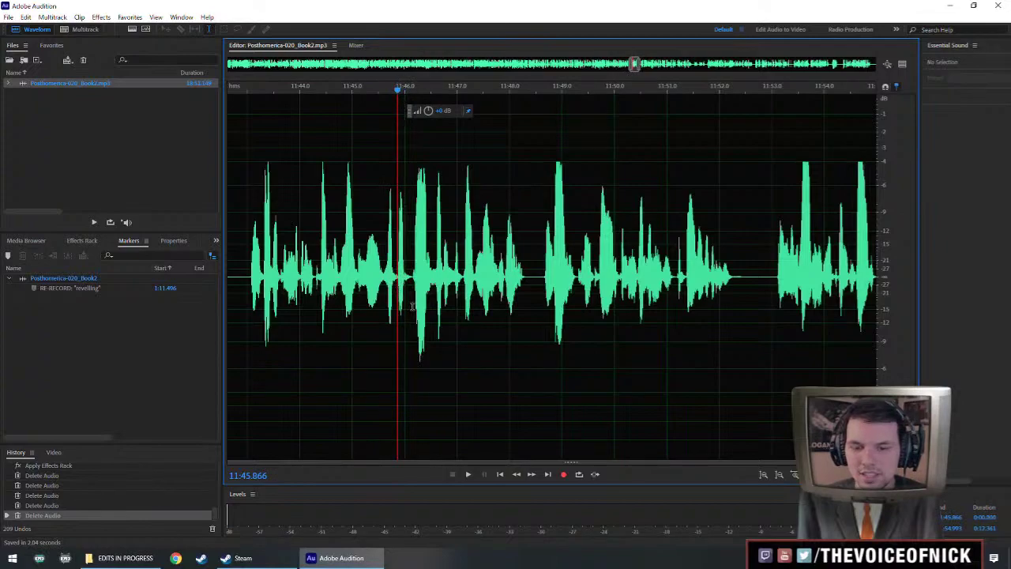
key("minus")
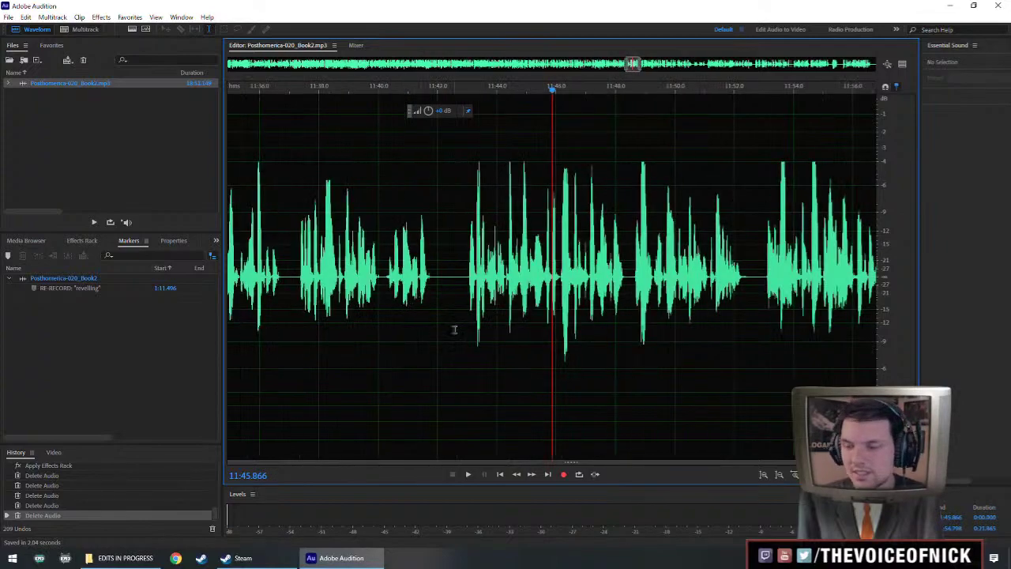
key("space")
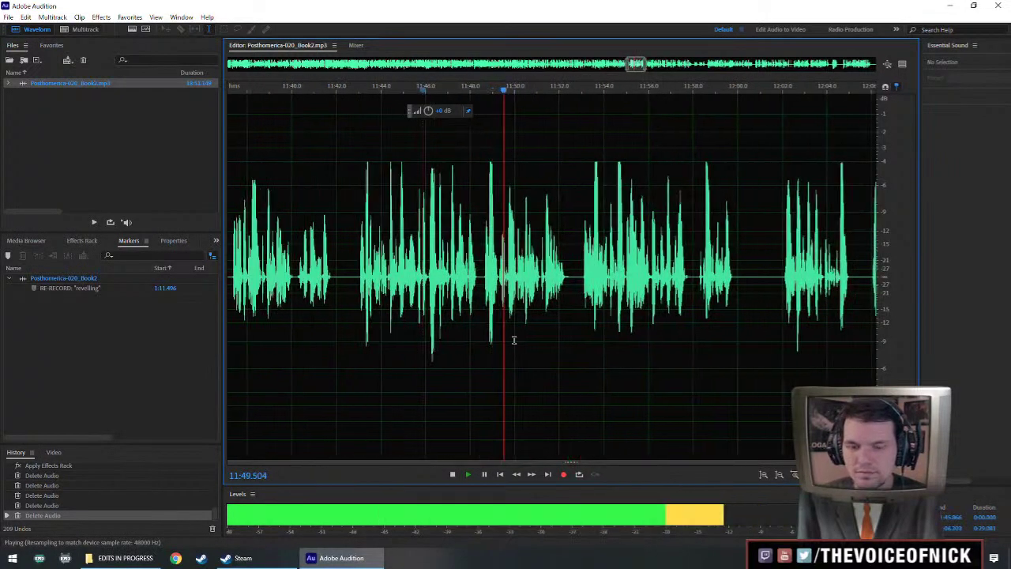
key("equal")
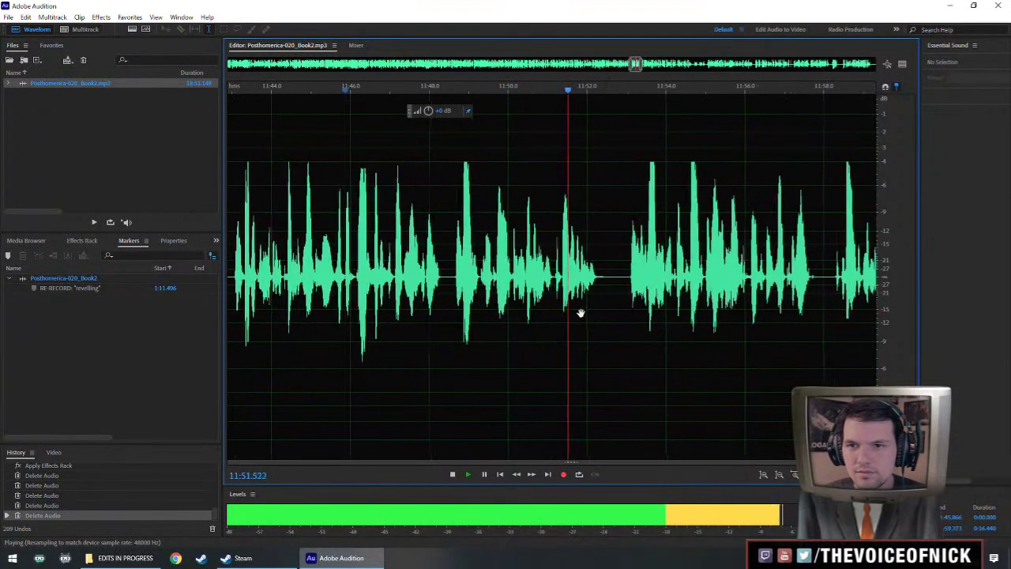
left_click_drag(520, 303, 488, 303)
scroll(488, 303, "down", 2)
left_click_drag(574, 314, 552, 314)
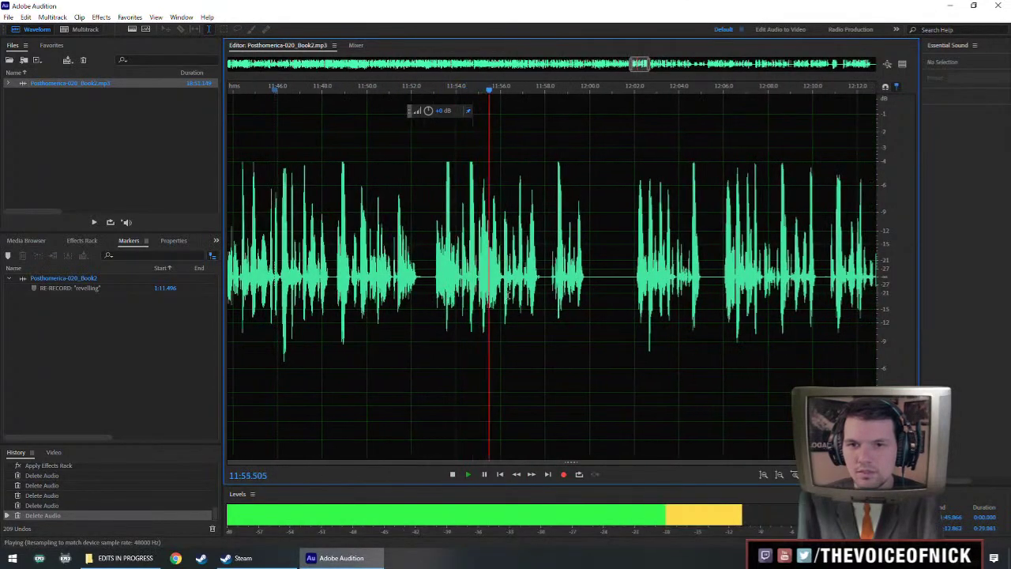
key("minus")
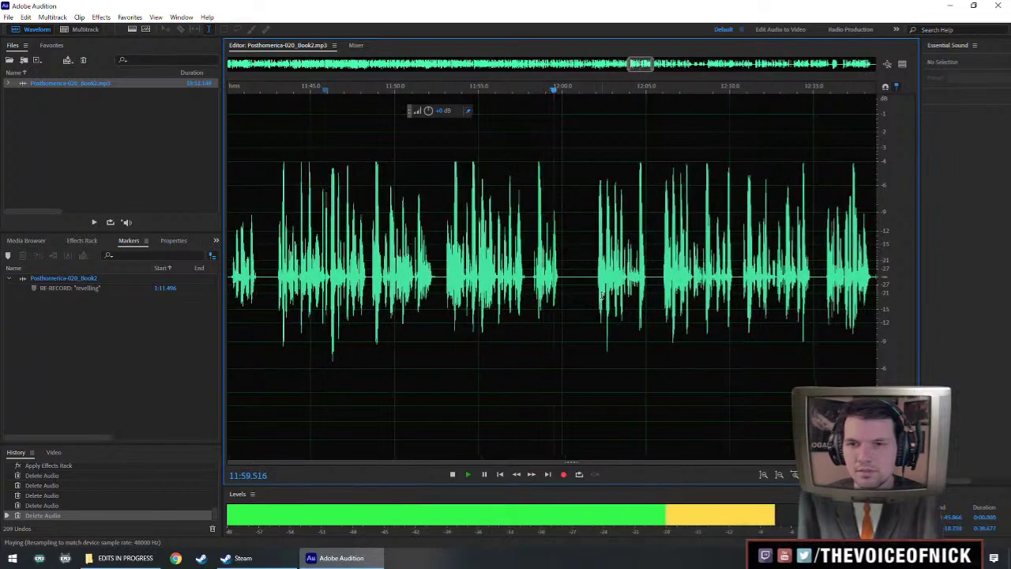
Delete the repeated take from about 11:59.8 to 12:05.4 and play across the join from about 11:59.0.
key("equal")
left_click(625, 281)
left_click_drag(490, 283, 610, 305)
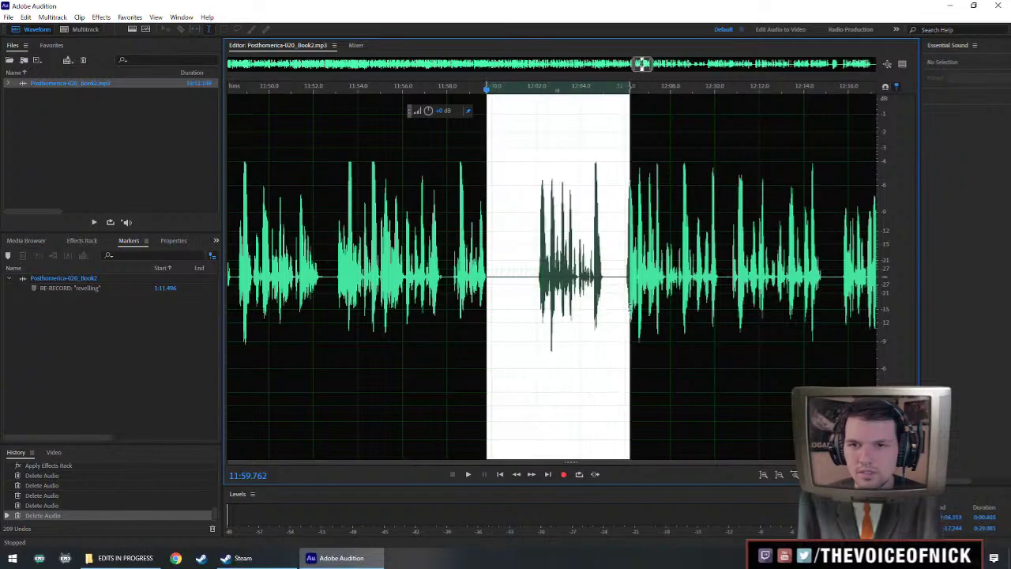
key("Delete")
key("space")
key("equal")
key("equal")
key("equal")
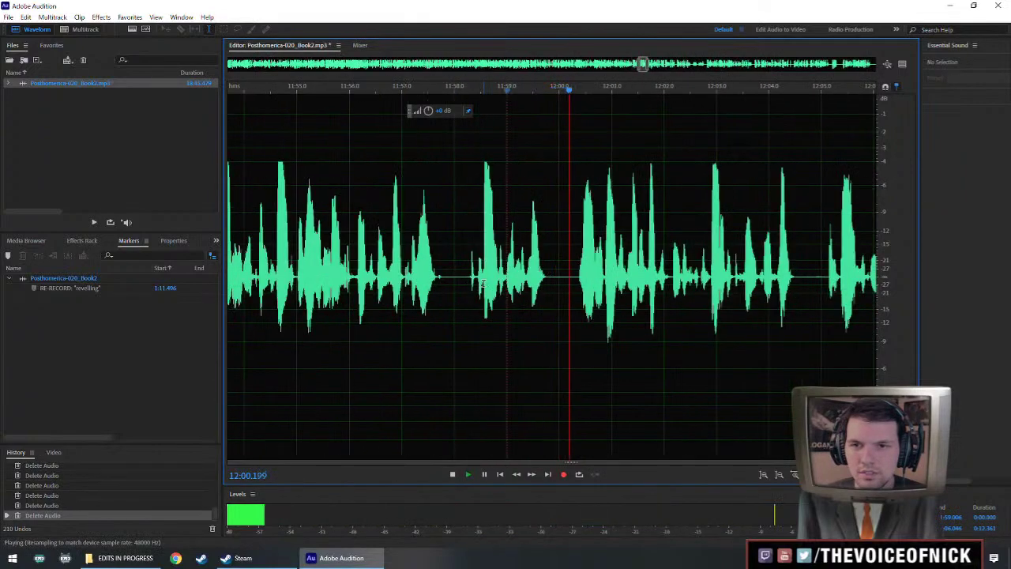
Lengthen the pause near 12:00.0 by duplicating about 0.2 seconds of its silence, and play across it from about 11:58.6.
key("space")
left_click_drag(560, 284, 571, 282)
key("ctrl+v")
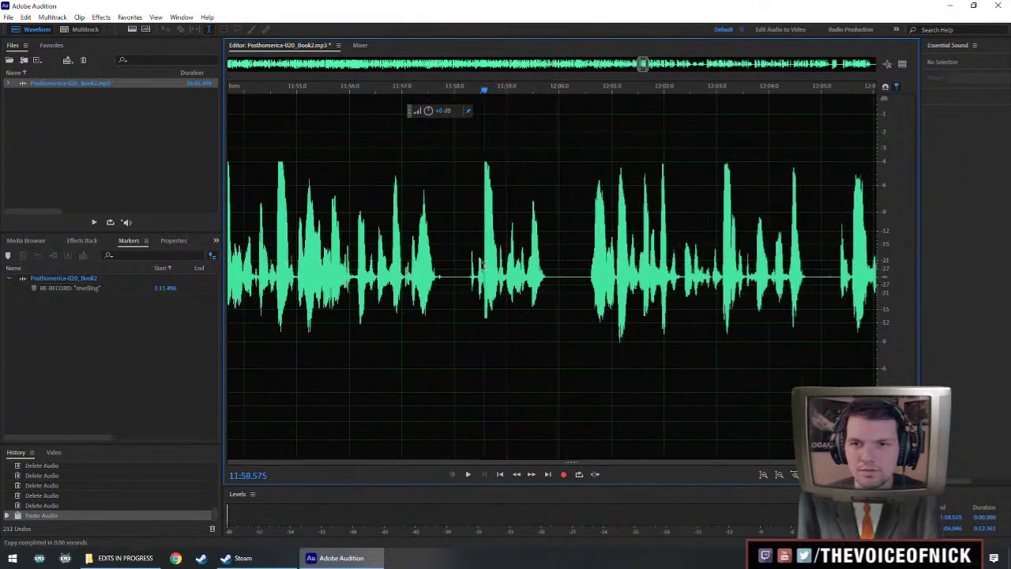
key("space")
key("minus")
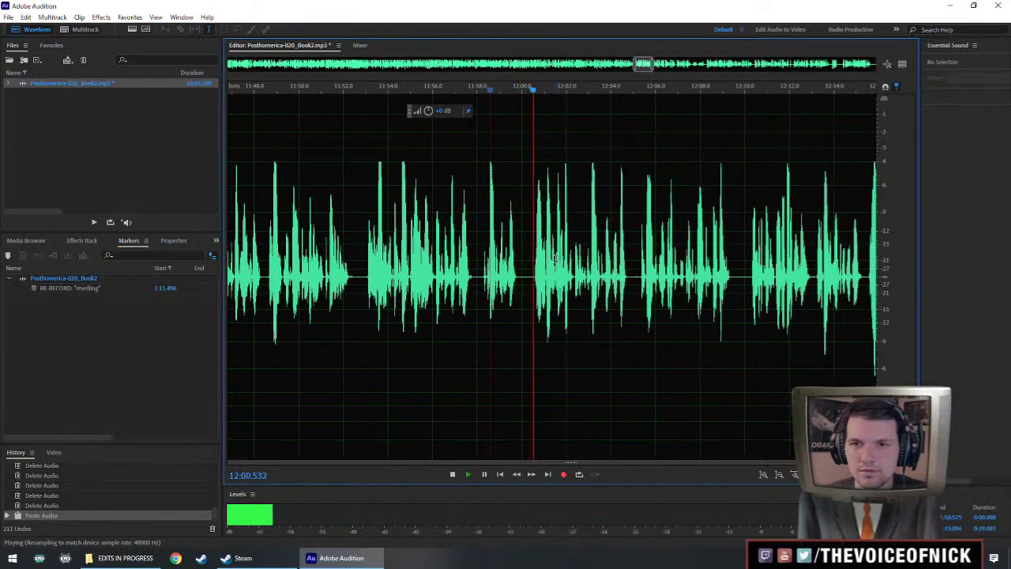
key("minus")
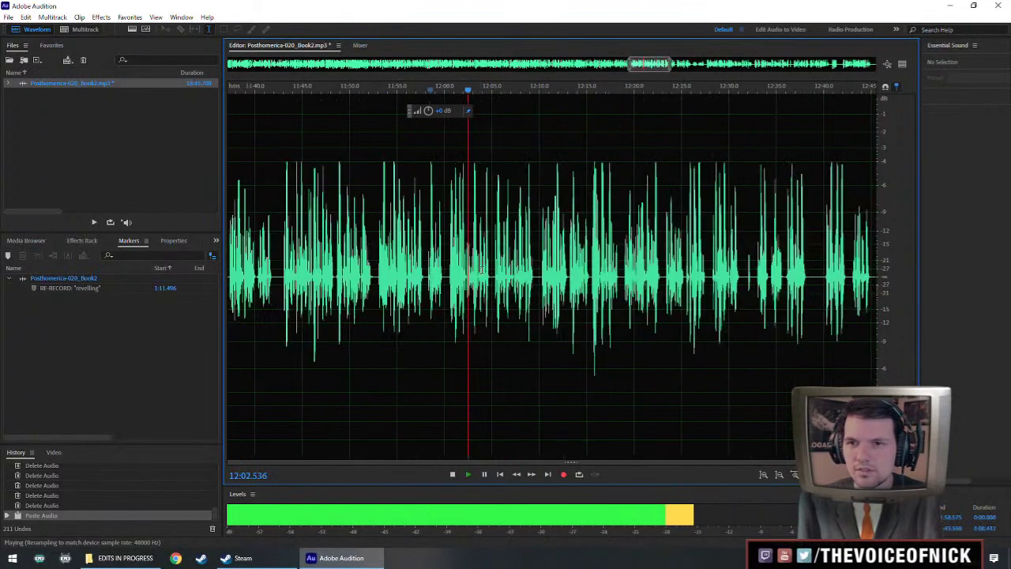
scroll(596, 261, "down", 1)
scroll(464, 279, "down", 1)
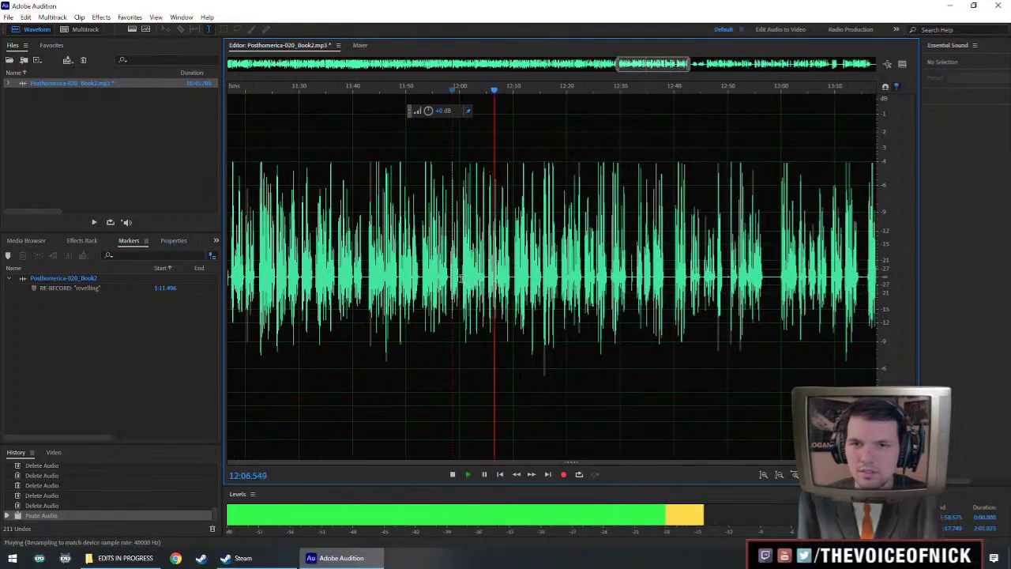
scroll(490, 278, "right", 2)
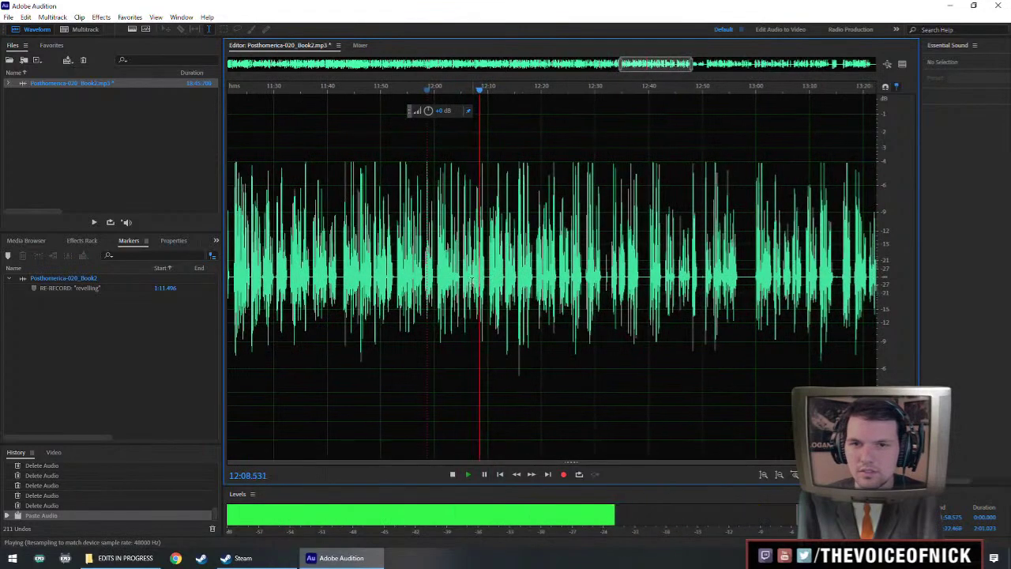
Raise the volume of the passage from about 12:00.3 to 13:48.4, repeat the boost, and play from just before the passage.
key("space")
left_click_drag(436, 281, 746, 307)
scroll(746, 307, "down", 2)
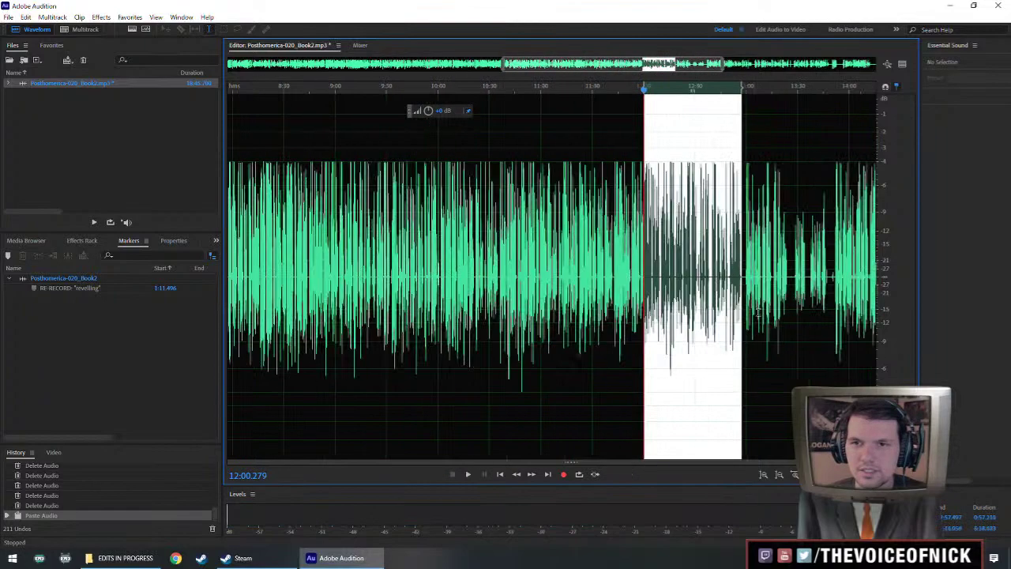
scroll(665, 294, "right", 3)
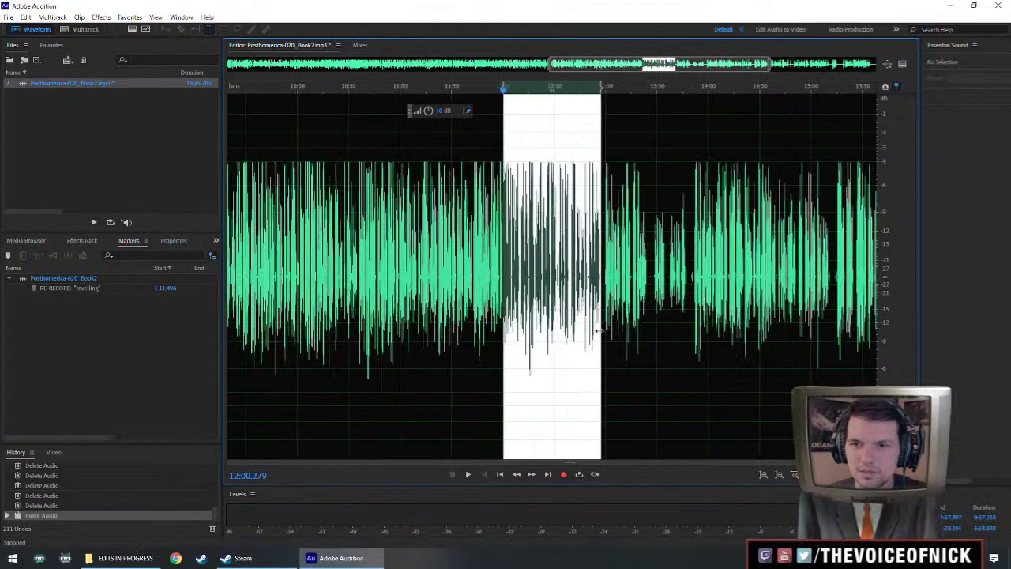
left_click_drag(600, 332, 684, 324)
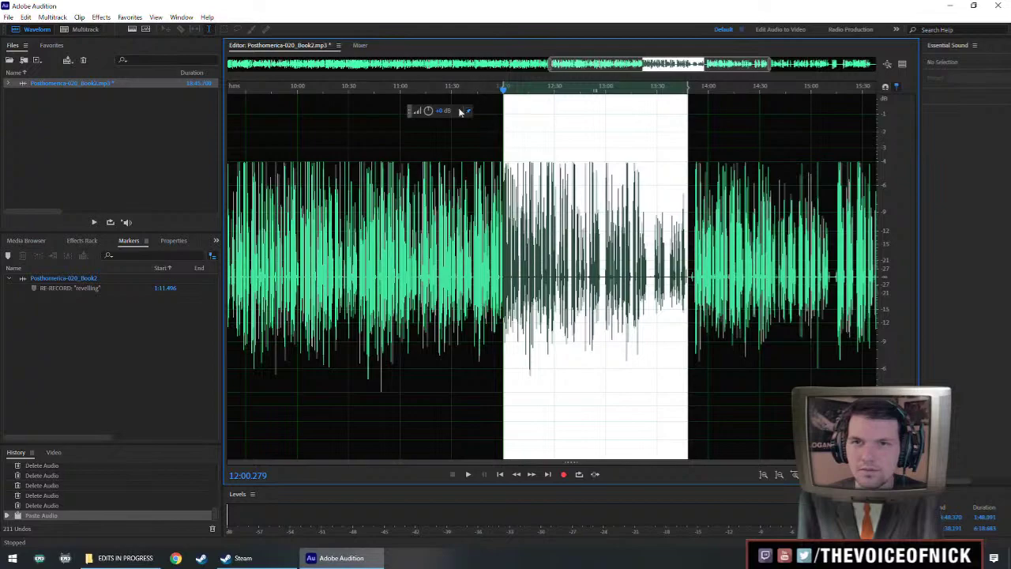
left_click_drag(429, 110, 440, 111)
key("ctrl+r")
left_click(498, 218)
key("space")
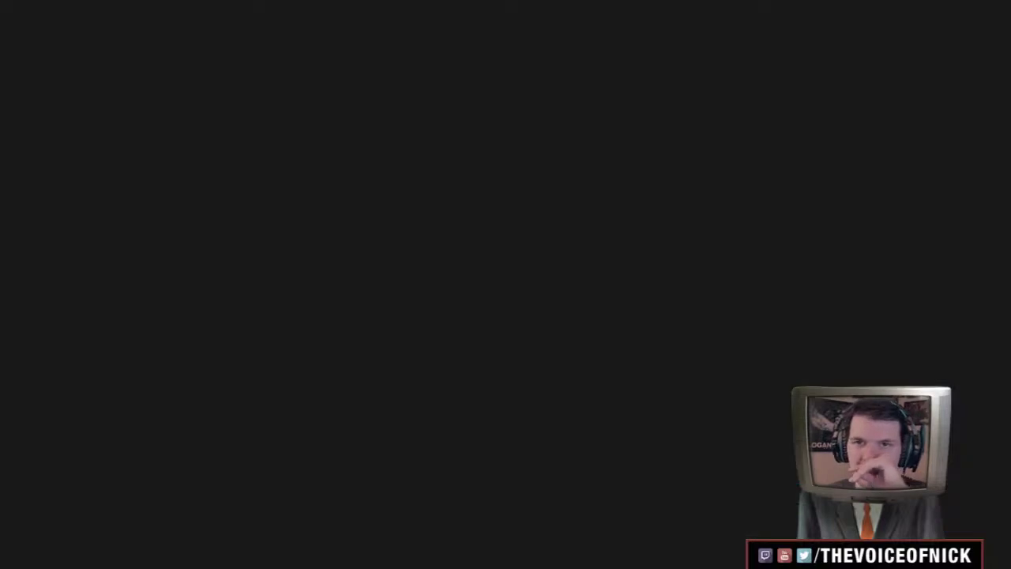
Shorten the pause near 12:04.9 by deleting a bit of its silence, and play across it from about 12:03.4.
scroll(472, 238, "up", 5)
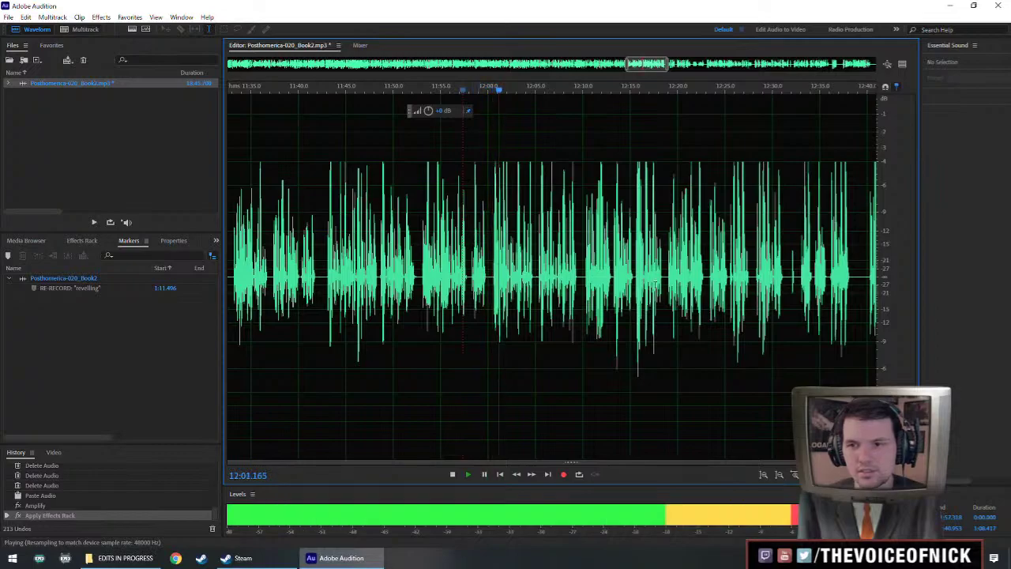
scroll(655, 286, "up", 3)
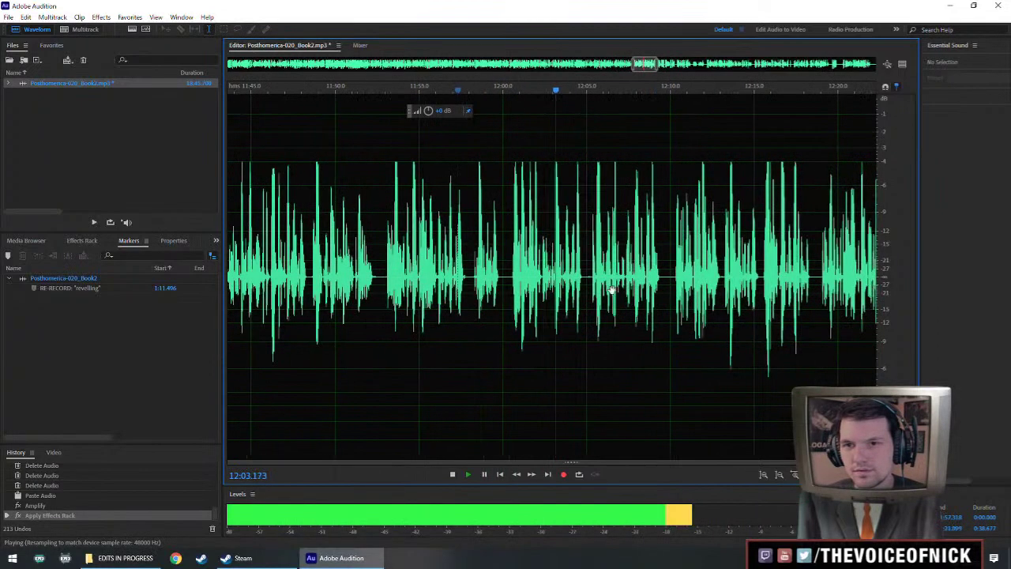
left_click_drag(528, 304, 485, 303)
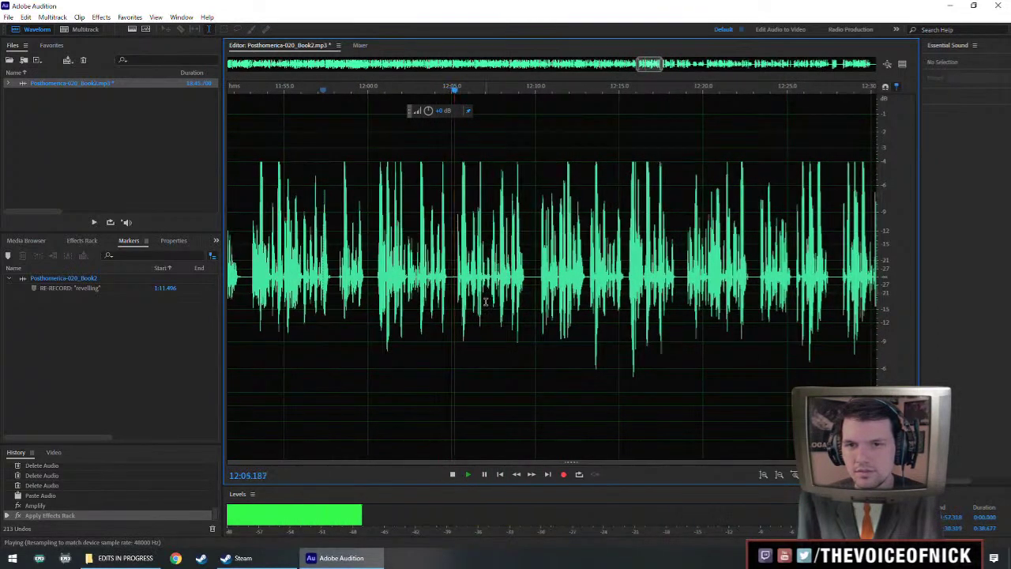
scroll(523, 286, "up", 2)
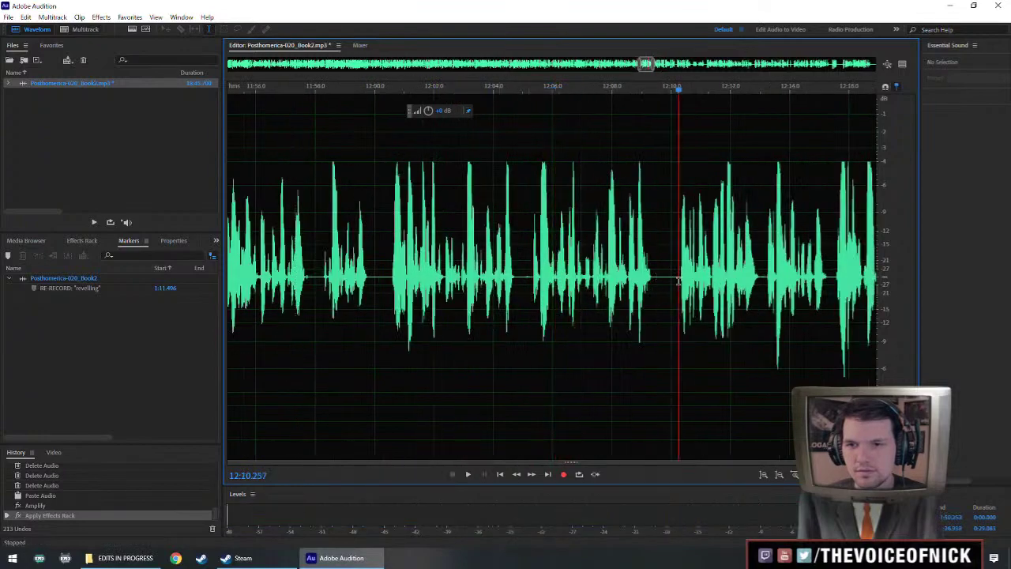
left_click(519, 283)
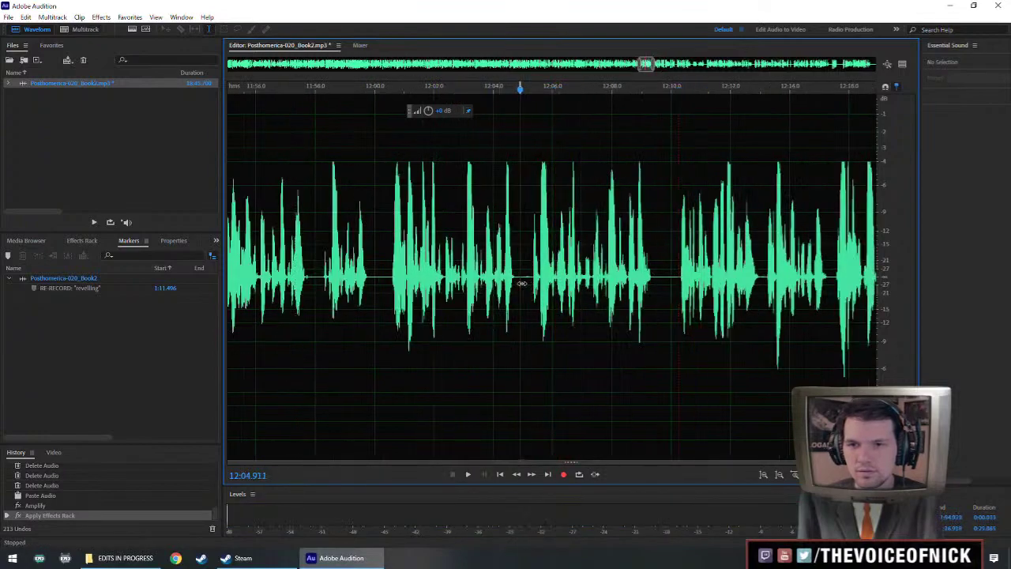
key("Delete")
key("space")
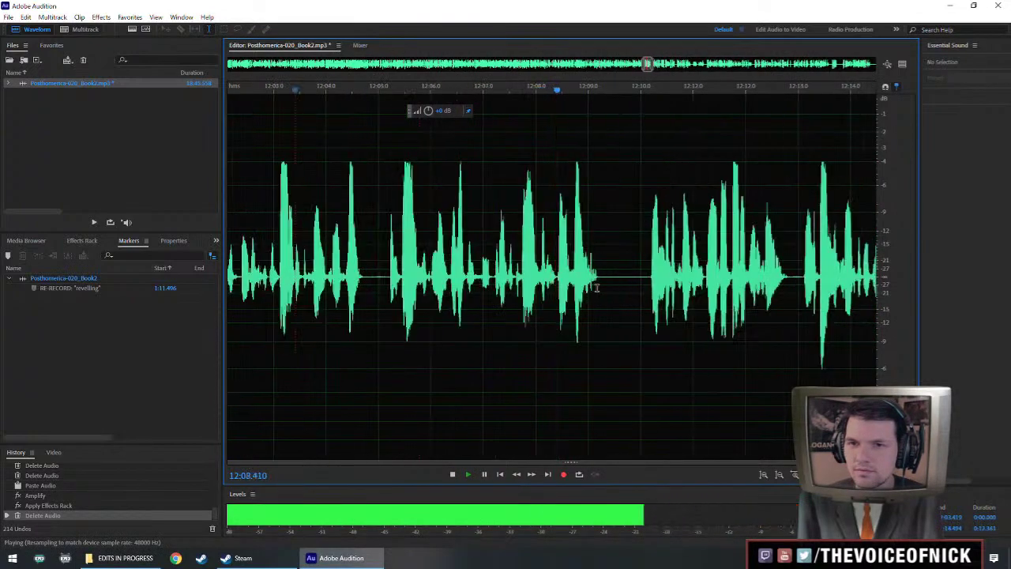
Try shortening the pause near 12:09.5, play across it from about 12:08.4, and undo the cut.
key("space")
left_click_drag(544, 289, 549, 287)
key("Delete")
left_click(493, 255)
key("space")
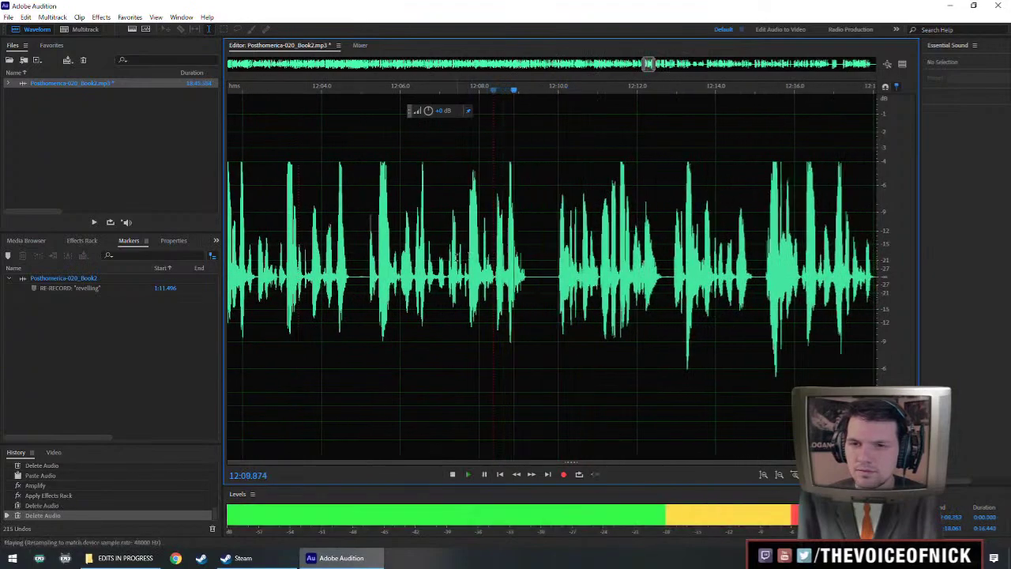
key("space")
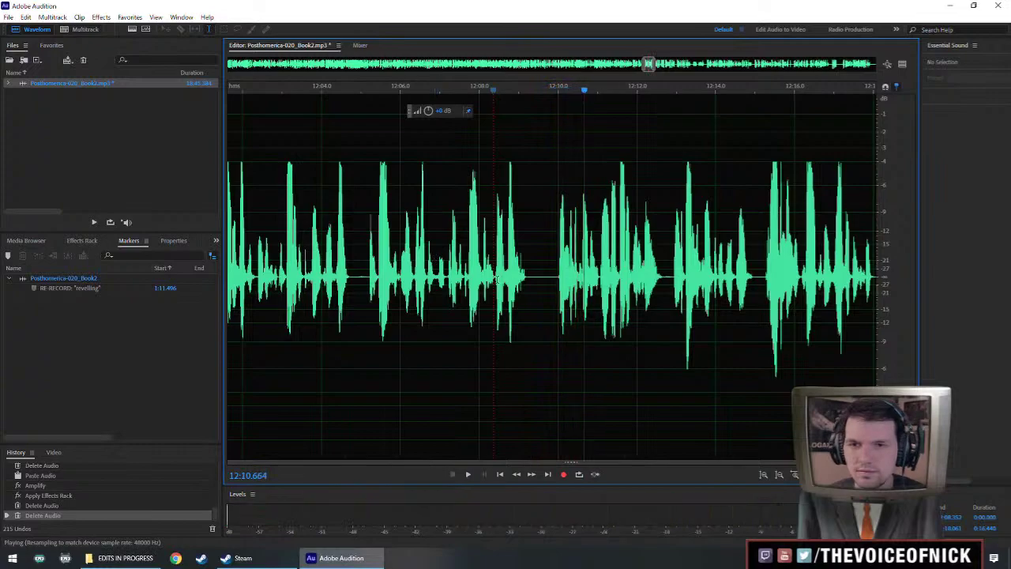
key("ctrl+z")
Play the narration from about 12:07.7 through the following phrases to about 12:19.0.
left_click(467, 268)
key("space")
scroll(492, 275, "down", 3)
scroll(493, 275, "down", 2)
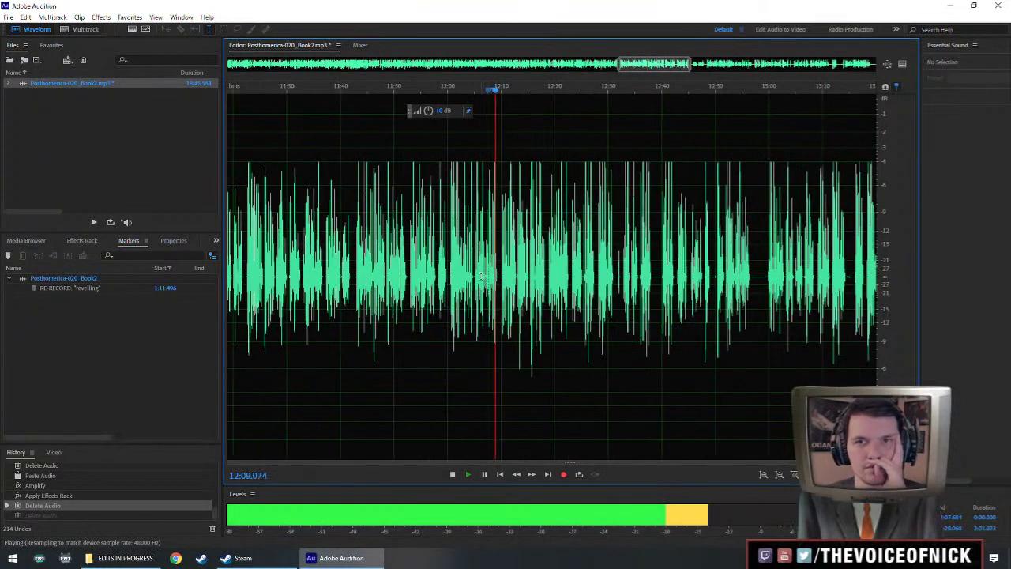
key("space")
key("space")
scroll(539, 286, "down", 1)
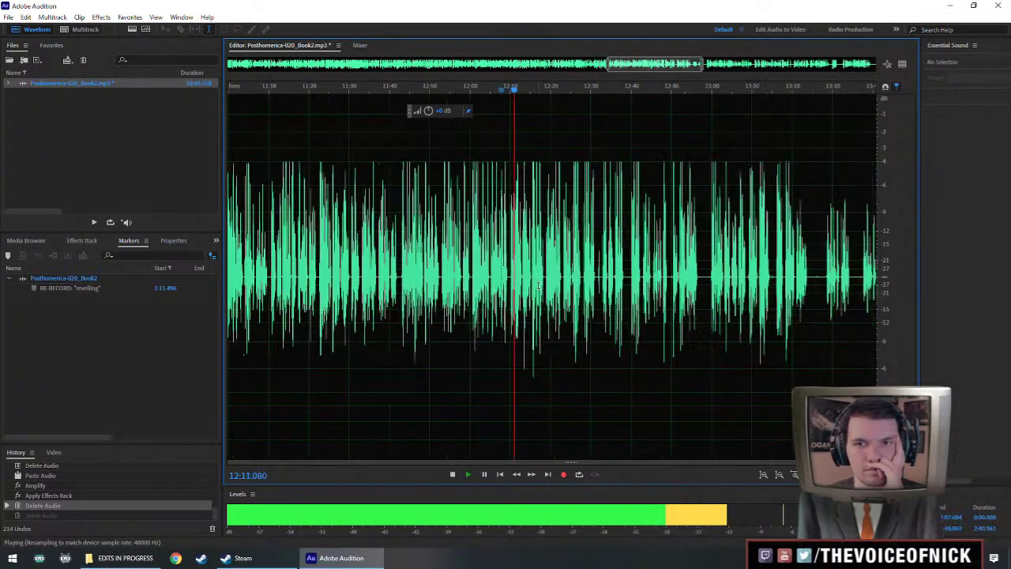
scroll(534, 278, "up", 1)
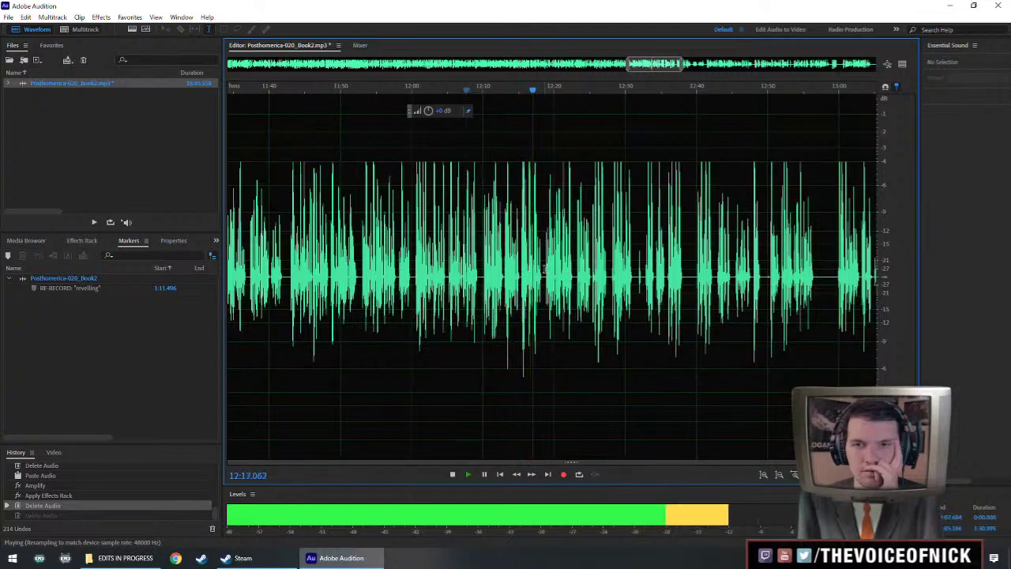
scroll(545, 270, "up", 3)
scroll(545, 270, "up", 3)
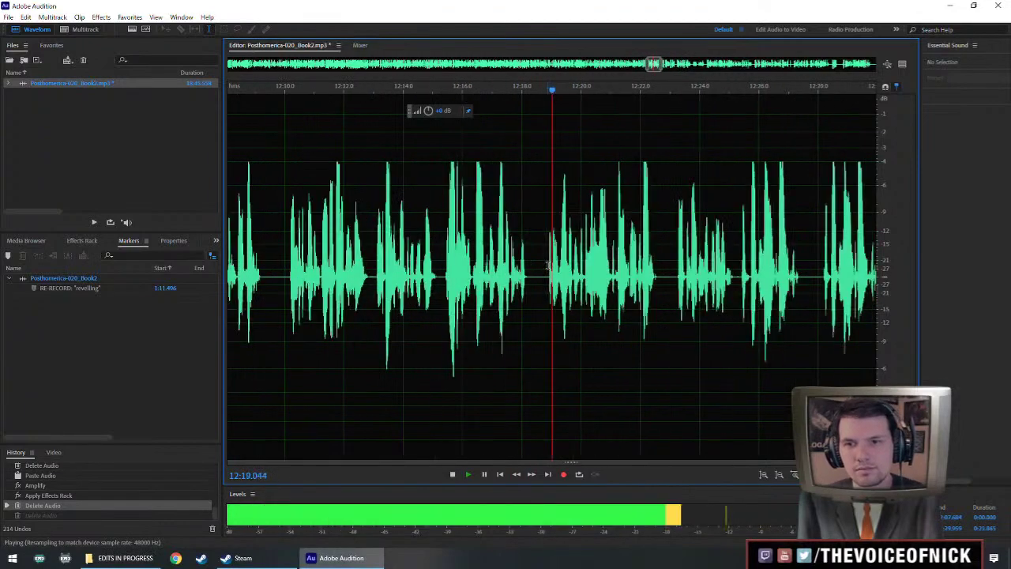
Locate the matching words by ear, delete the repeated words from about 12:17.6 to 12:19.7, and play across the join.
key("space")
left_click(444, 277)
key("space")
key("space")
key("space")
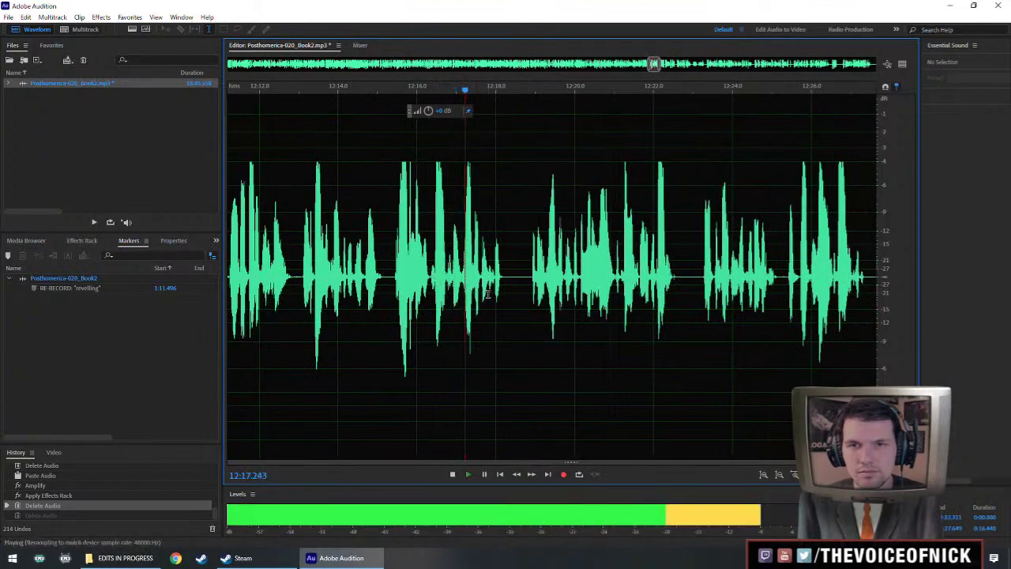
key("space")
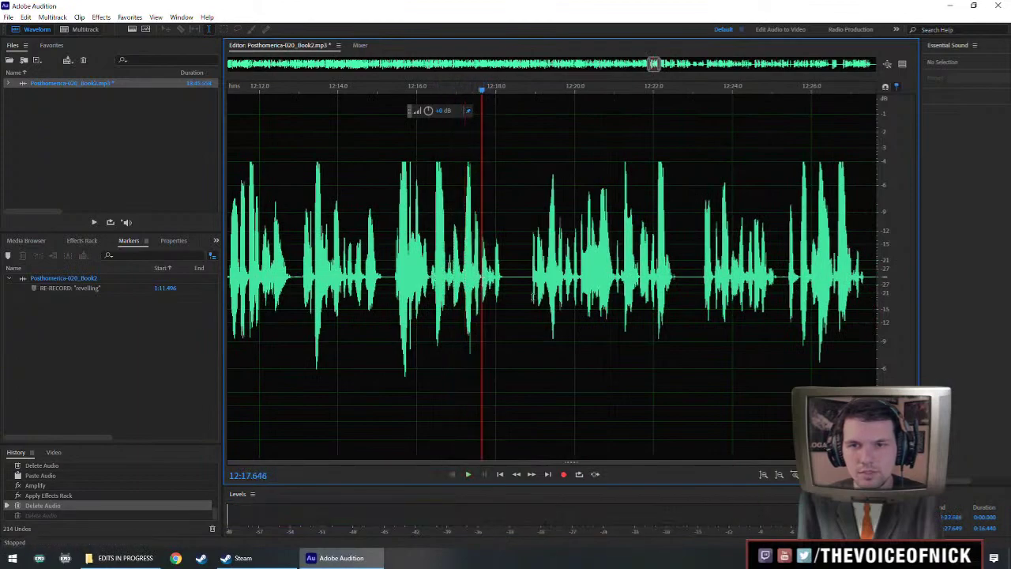
left_click(580, 282)
key("space")
key("space")
left_click(548, 281)
key("space")
key("space")
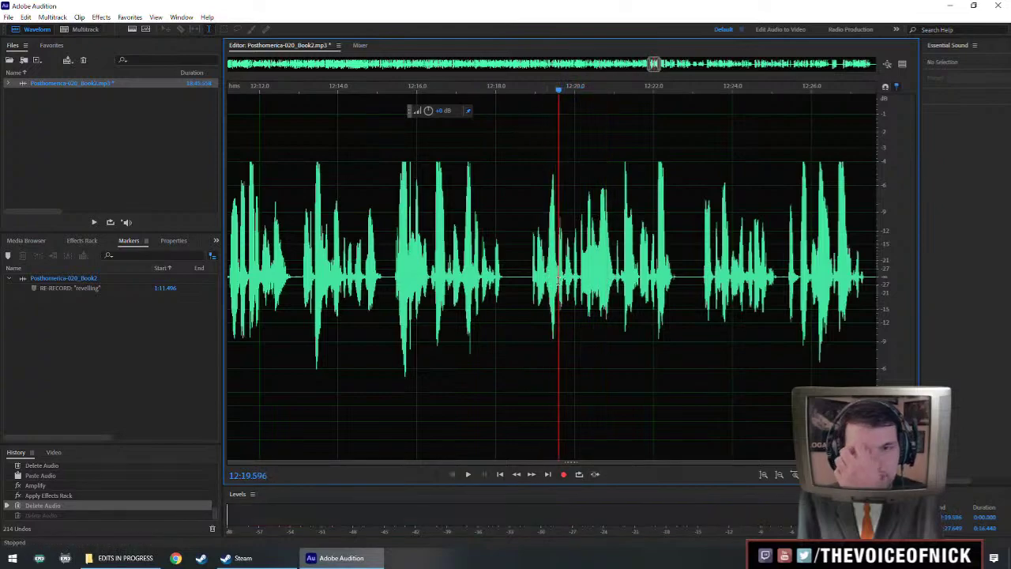
left_click_drag(563, 276, 480, 292)
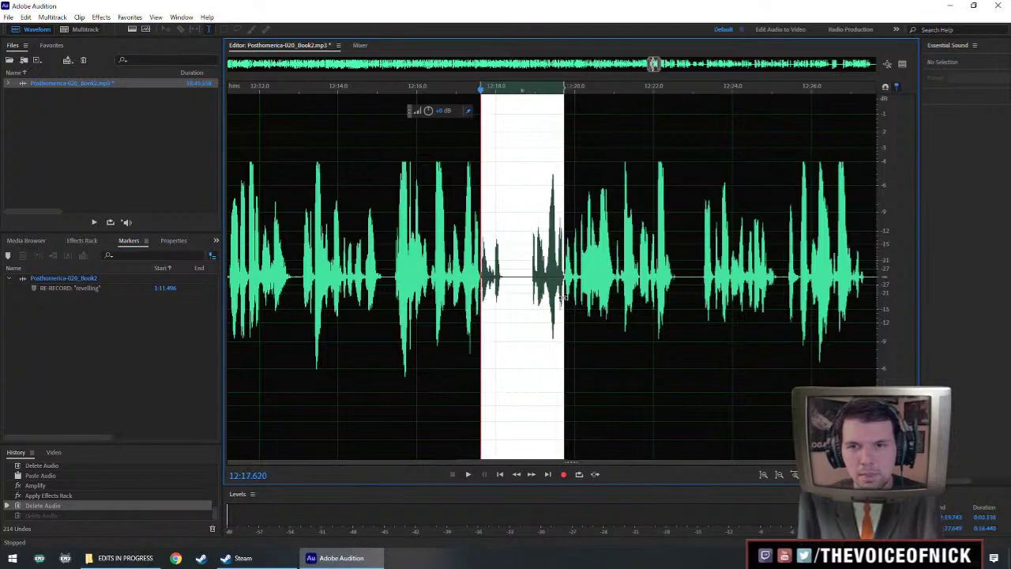
key("Delete")
key("space")
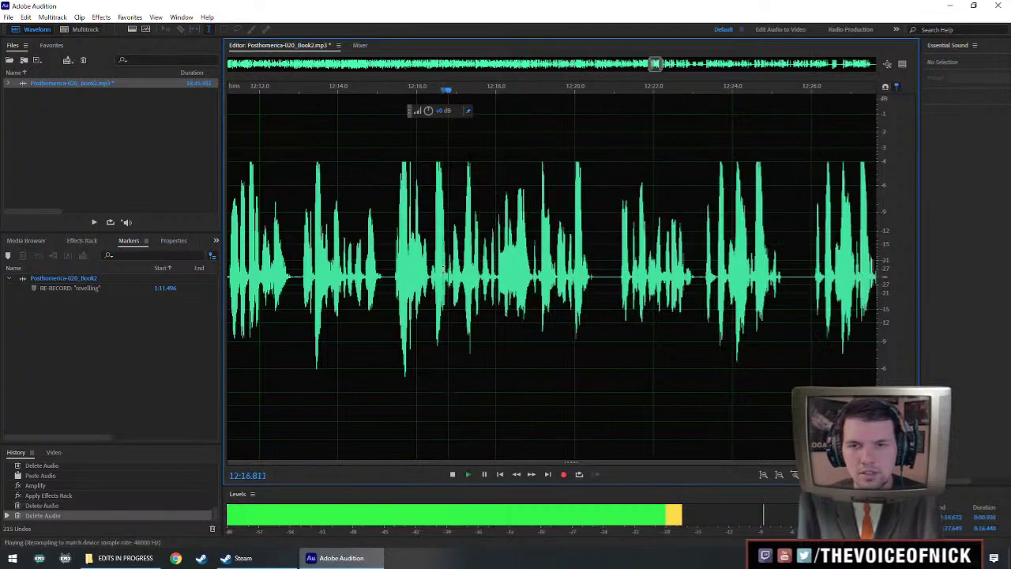
Trim a tiny sliver of audio at the join near 12:17.6 and play across it from about 12:15.8.
scroll(473, 280, "up", 3)
key("space")
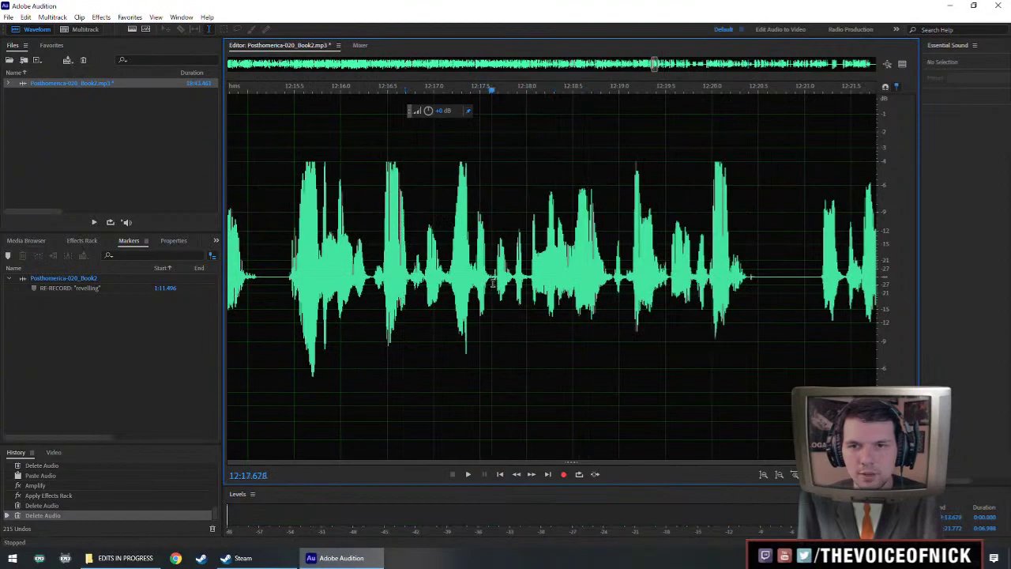
key("Delete")
key("space")
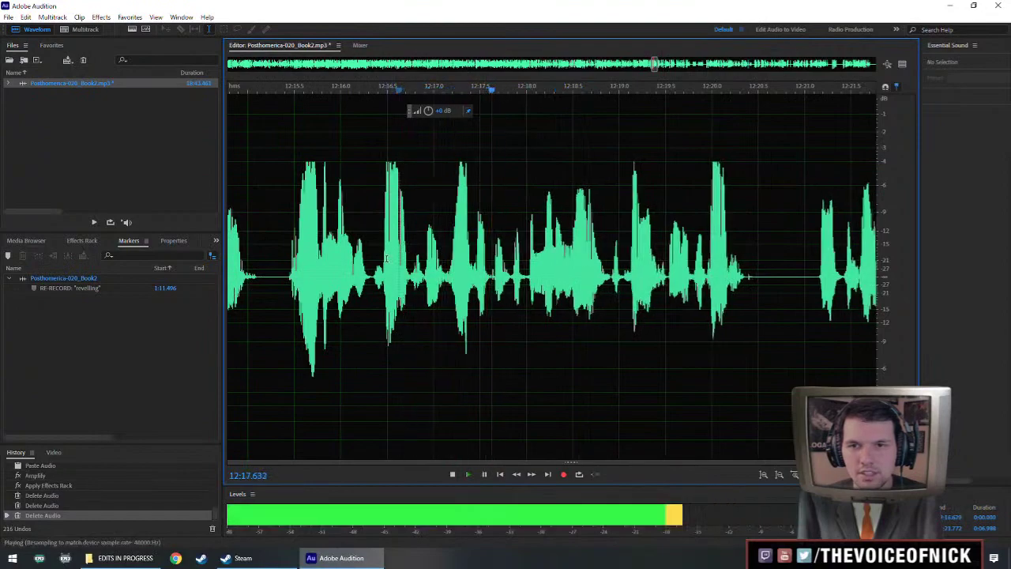
left_click(320, 260)
scroll(399, 262, "down", 1)
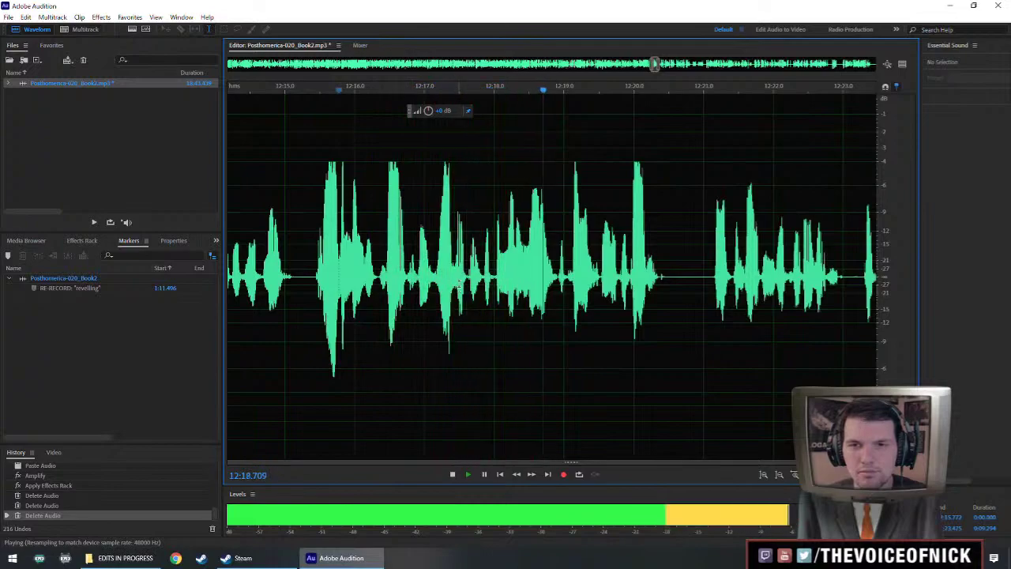
Play the narration from about 12:15.4, and replay it from about 12:19.3 to about 12:25.5.
key("space")
key("space")
scroll(426, 261, "down", 4)
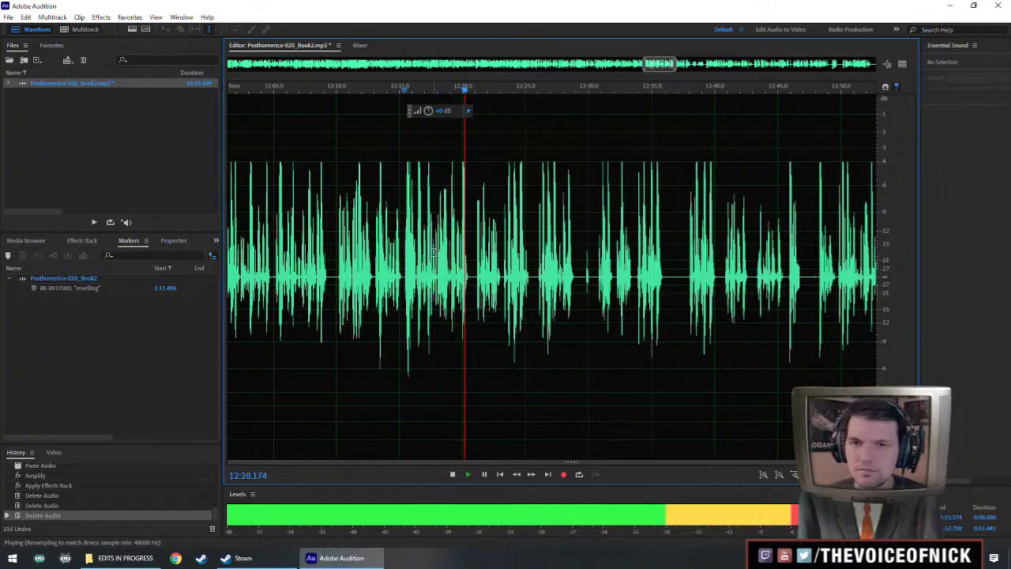
scroll(433, 251, "up", 3)
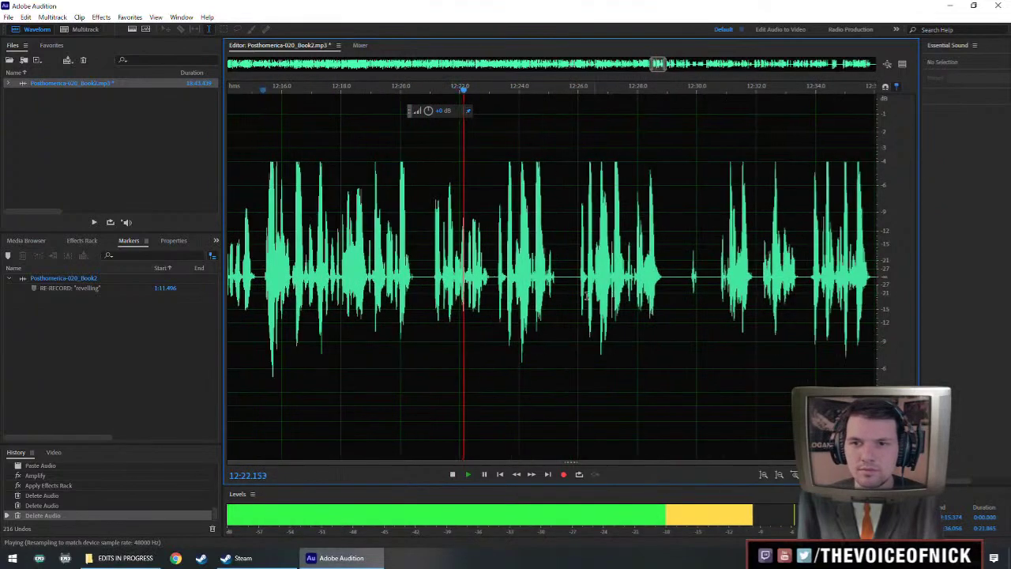
left_click(394, 263)
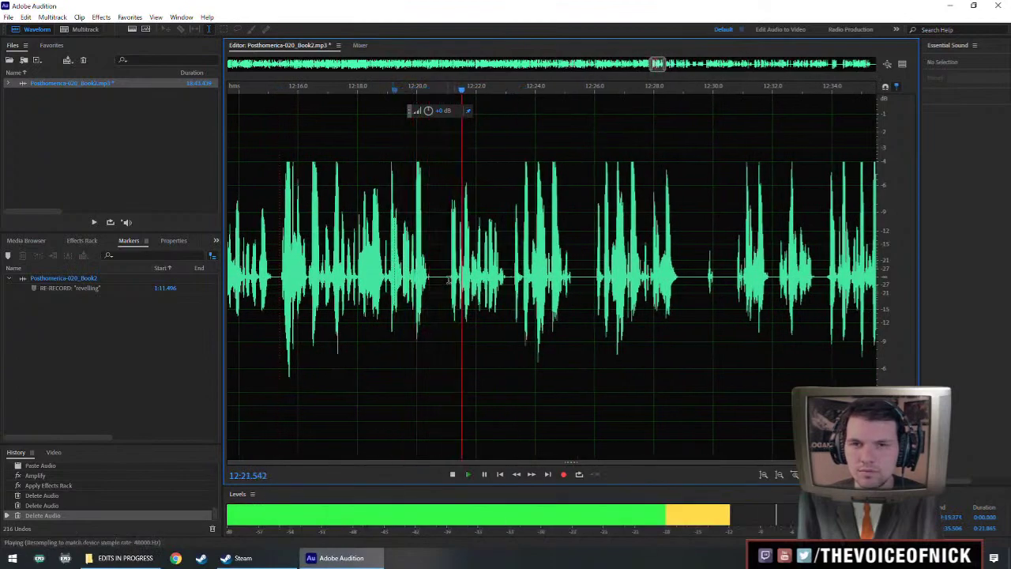
scroll(449, 278, "down", 2)
scroll(448, 273, "down", 2)
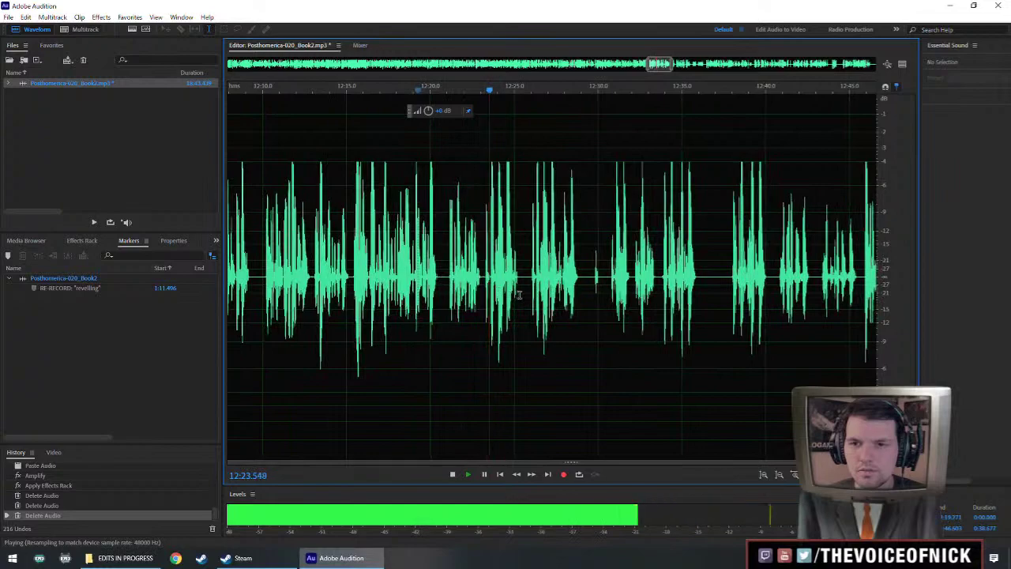
scroll(545, 283, "up", 3)
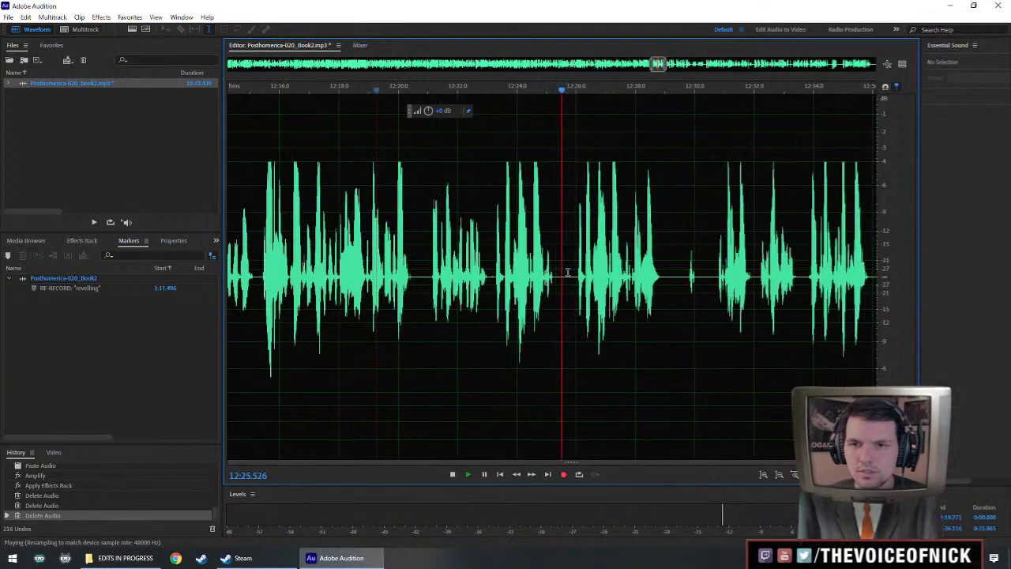
scroll(624, 280, "down", 3)
Delete the superseded take from about 12:23.3 to 12:26.0 and play across the join from about 12:22.2.
left_click(678, 286)
left_click(621, 281)
key("space")
left_click(504, 282)
scroll(503, 282, "down", 1)
scroll(507, 275, "up", 3)
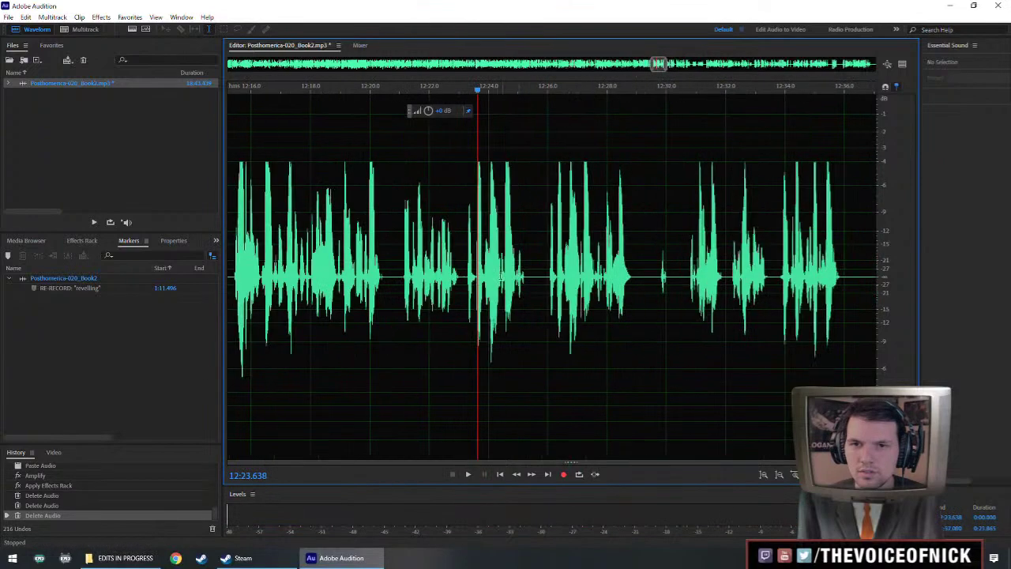
left_click_drag(467, 287, 547, 301)
key("Delete")
key("space")
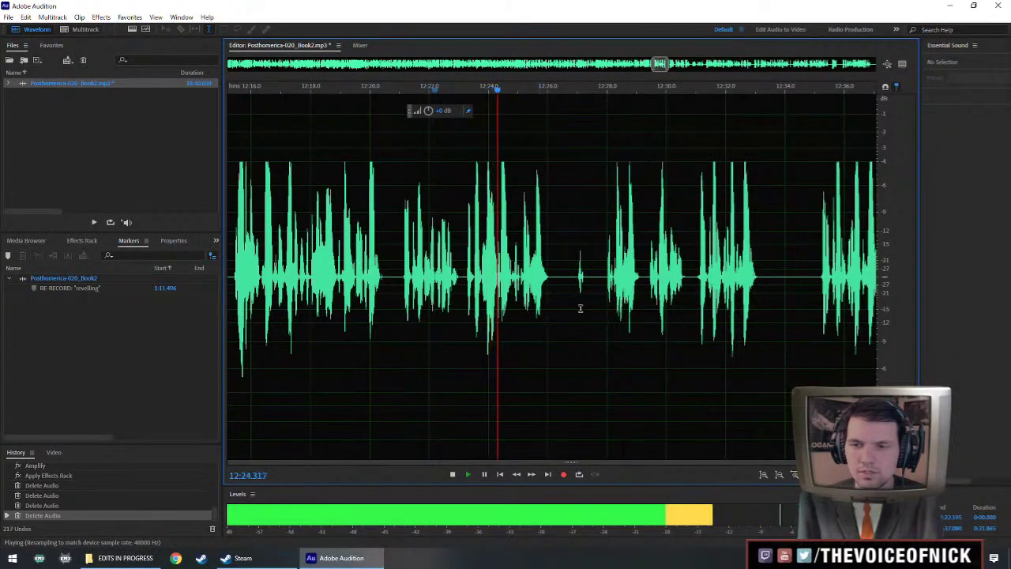
Delete the stray noise and discarded take from about 12:26.1 to 12:29.2, and play across the join from about 12:24.8.
scroll(643, 317, "up", 1)
scroll(643, 317, "up", 1)
key("space")
left_click(701, 294)
key("space")
scroll(681, 293, "down", 2)
left_click(502, 285)
left_click(413, 285)
left_click_drag(447, 285, 538, 303)
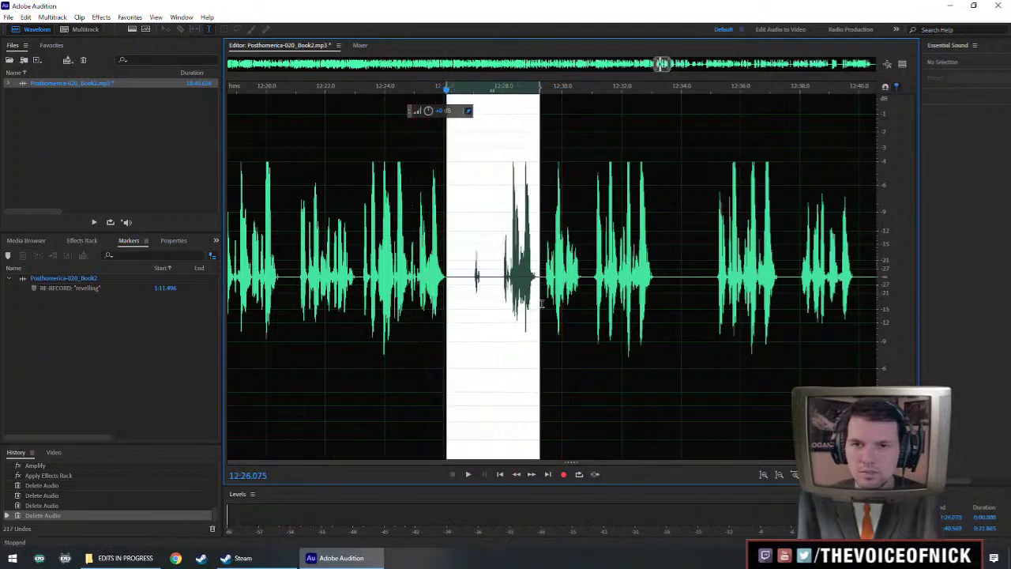
key("Delete")
key("space")
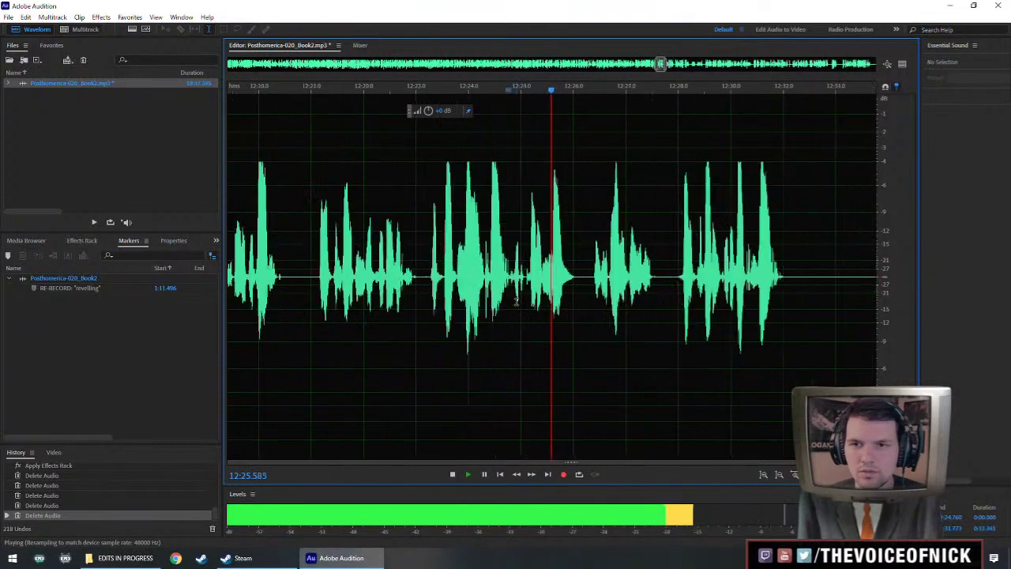
Tighten the pause near 12:26.1 with three small cuts of silence, playing across it after each cut.
key("space")
left_click(542, 279)
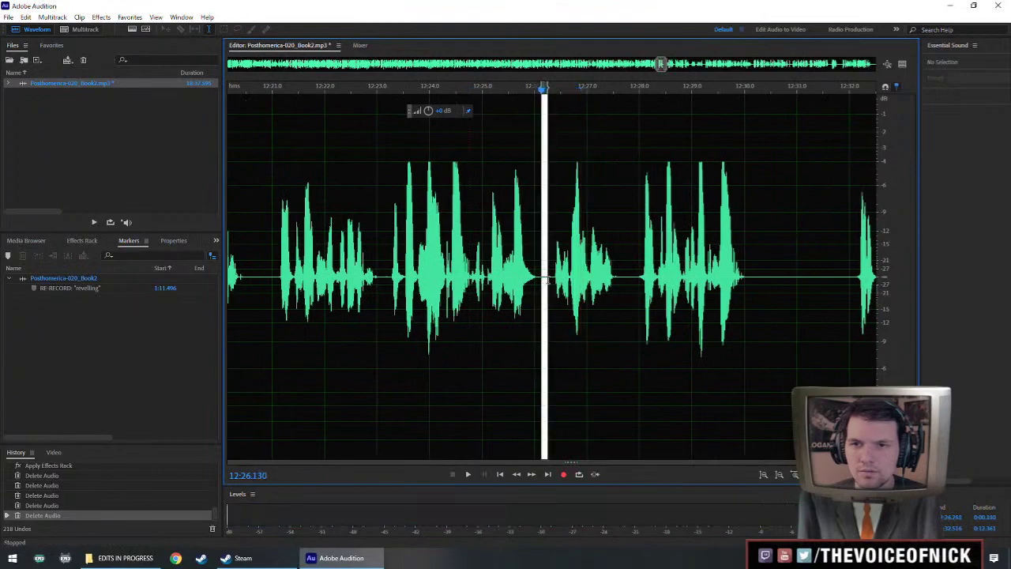
key("Delete")
key("space")
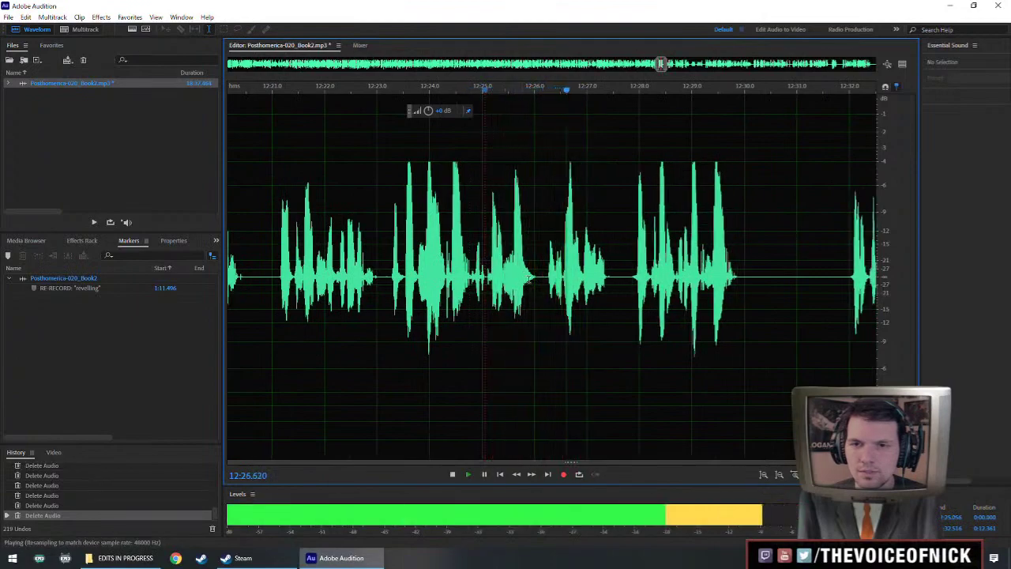
key("space")
key("Delete")
left_click(477, 253)
key("space")
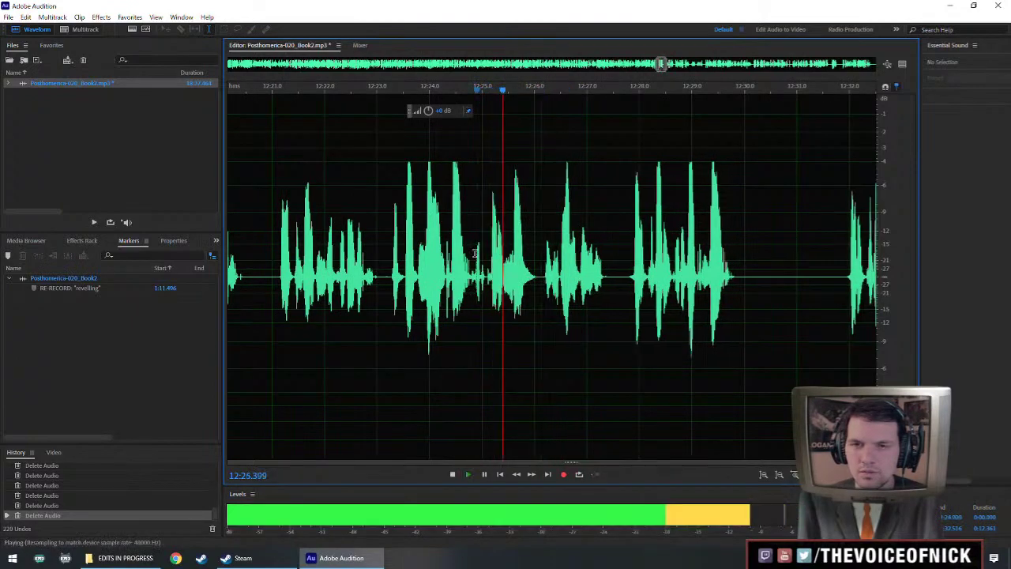
key("space")
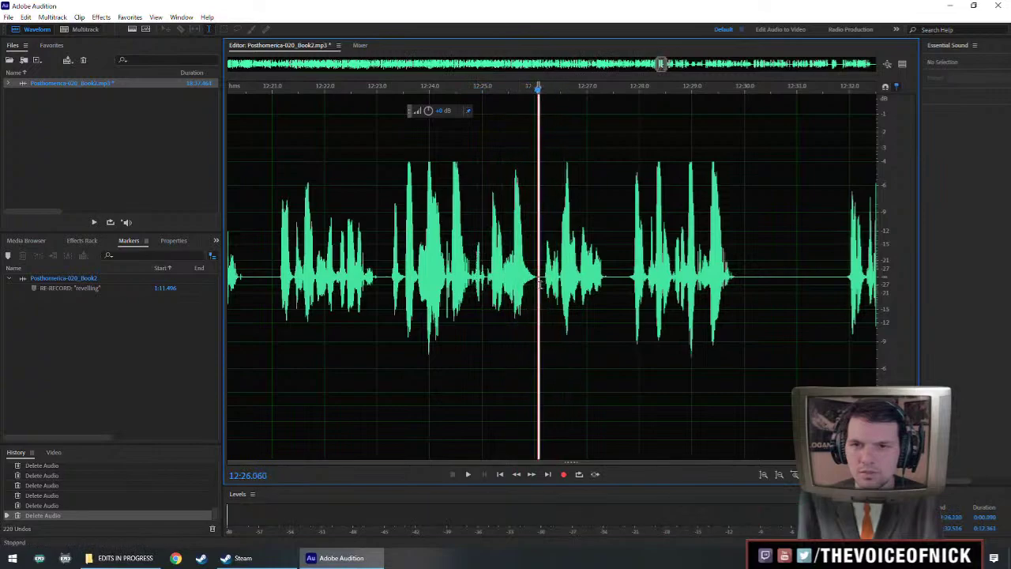
key("Delete")
left_click(427, 277)
key("space")
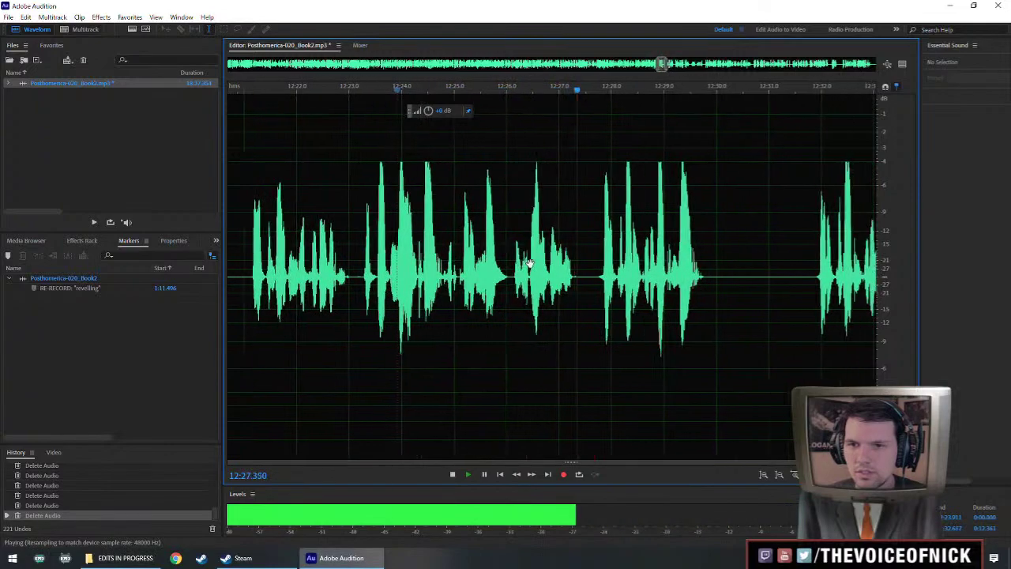
Play the next phrases from about 12:31.9.
scroll(585, 277, "down", 2)
key("space")
left_click(635, 282)
key("space")
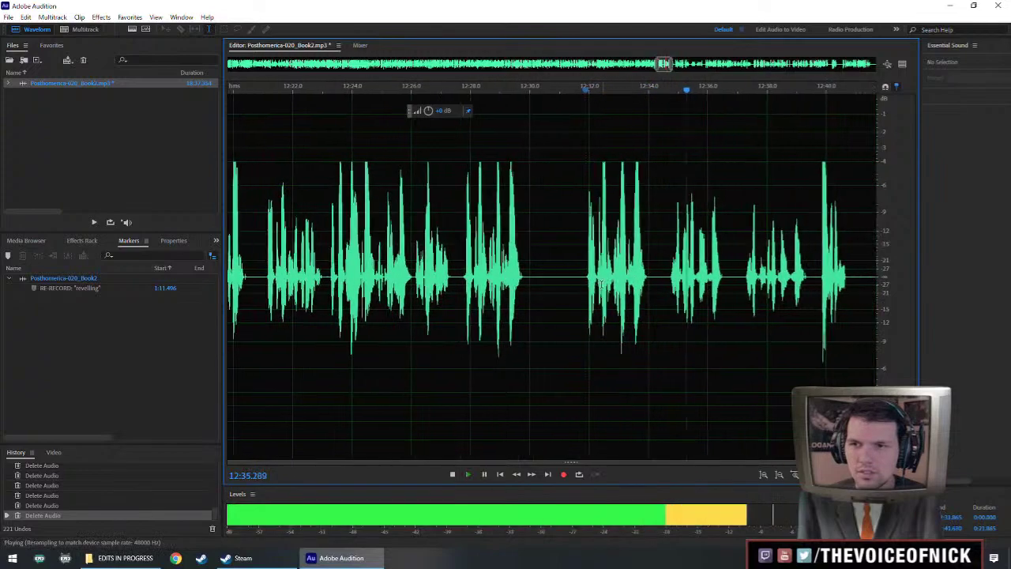
Delete the repeated take from about 12:27.7 to 12:31.8 and play across the join from about 12:26.3.
key("space")
left_click_drag(461, 276, 584, 300)
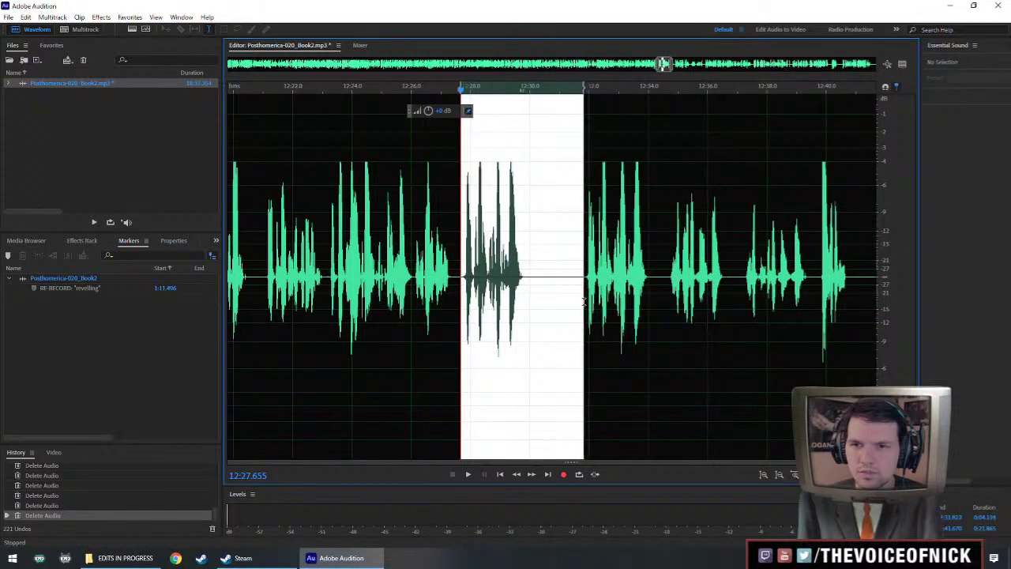
key("Delete")
left_click(419, 285)
scroll(408, 284, "up", 2)
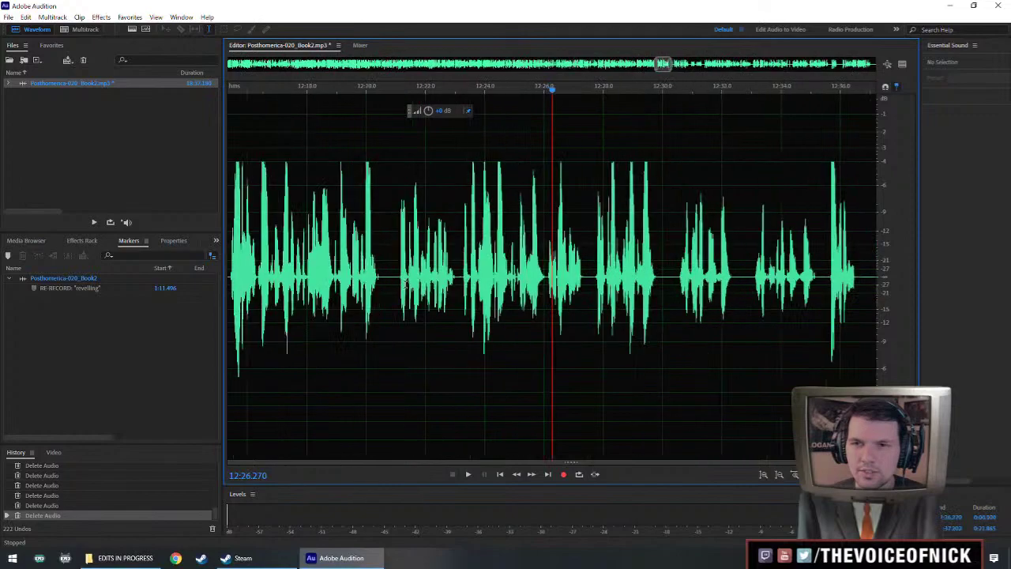
left_click_drag(542, 298, 502, 307)
key("space")
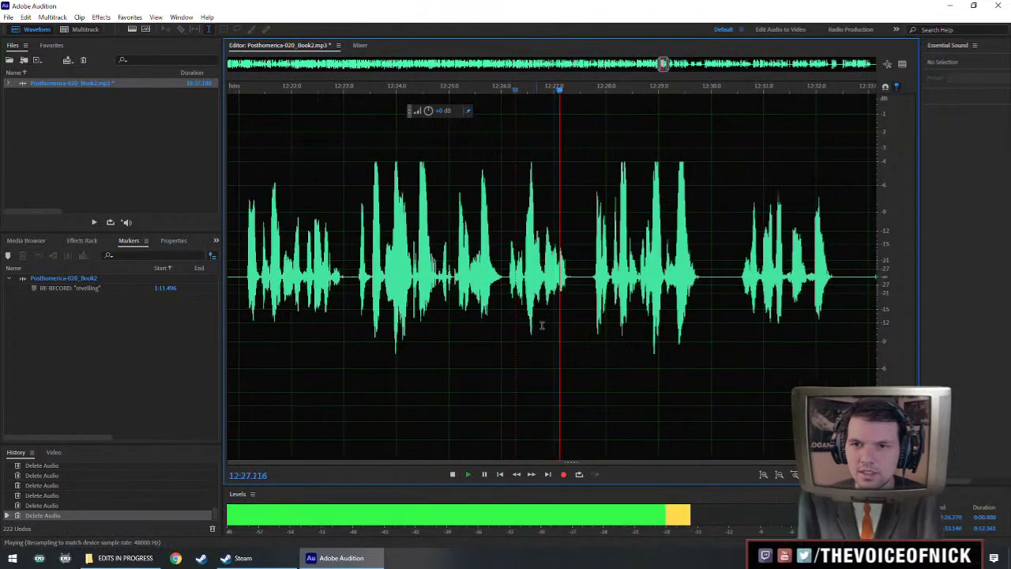
key("space")
Cut a short stretch of silence from the pause near 12:27.5 and play across it from about 12:25.6.
left_click(569, 284)
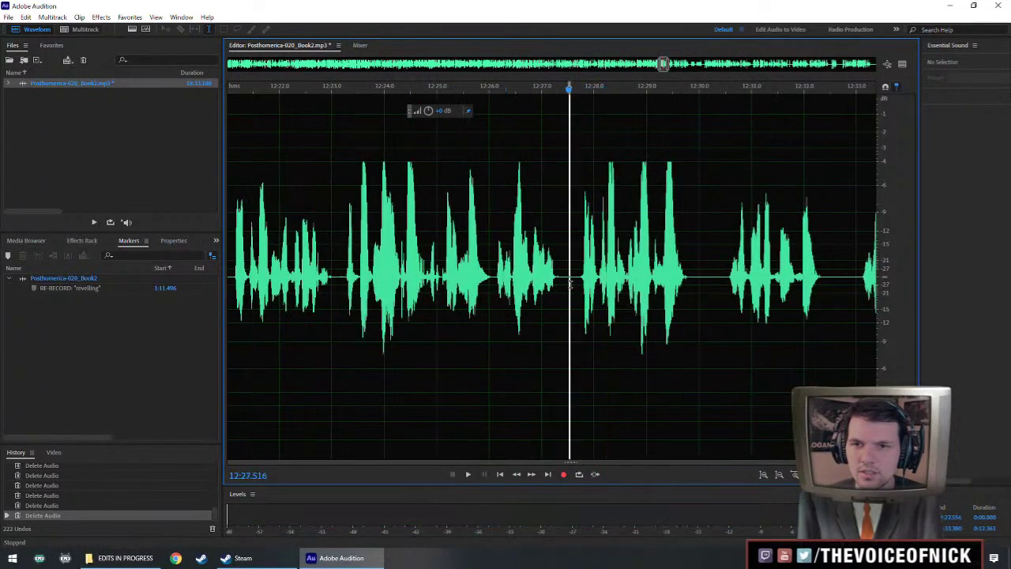
key("Delete")
left_click(468, 293)
key("space")
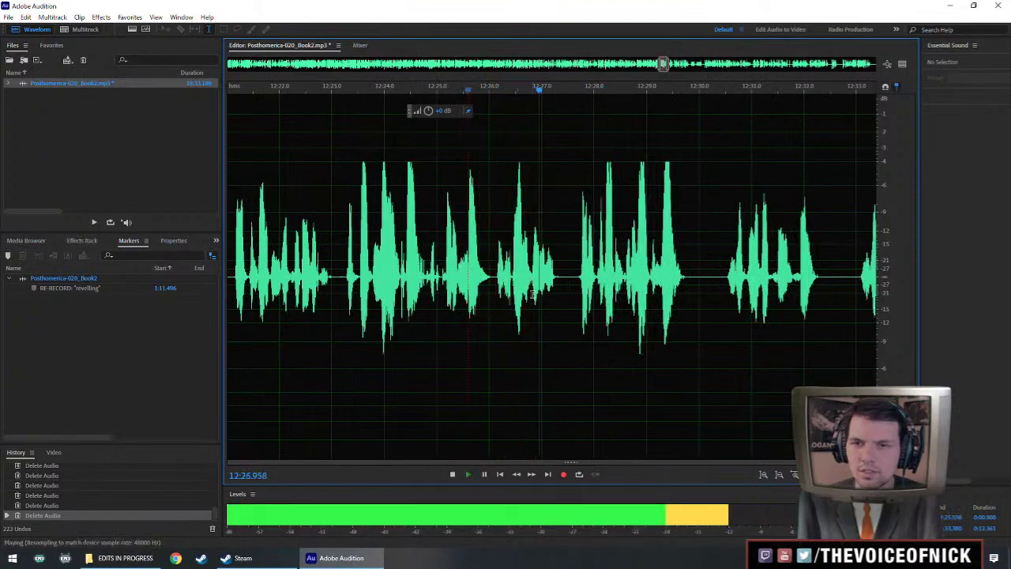
scroll(620, 309, "down", 3)
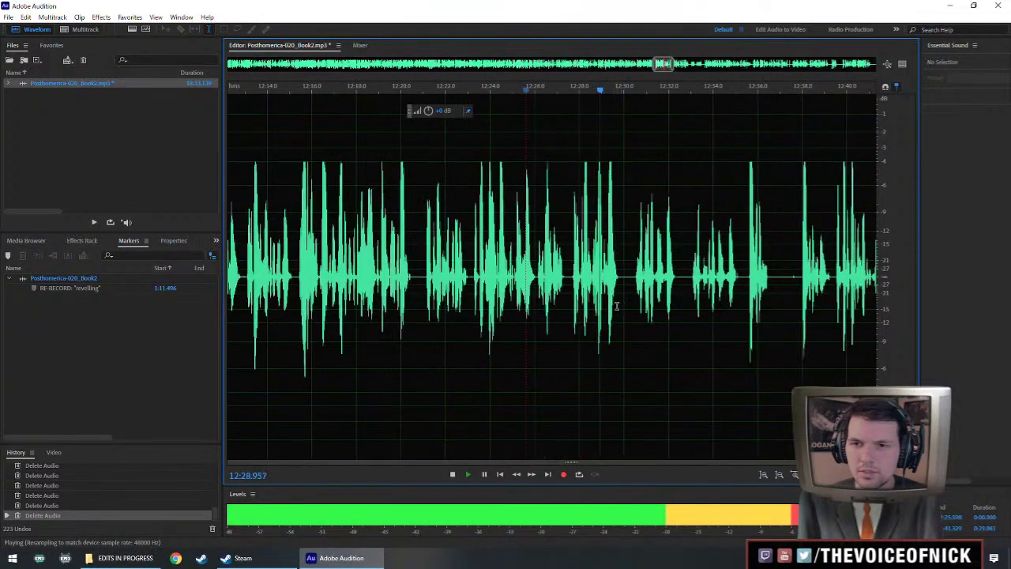
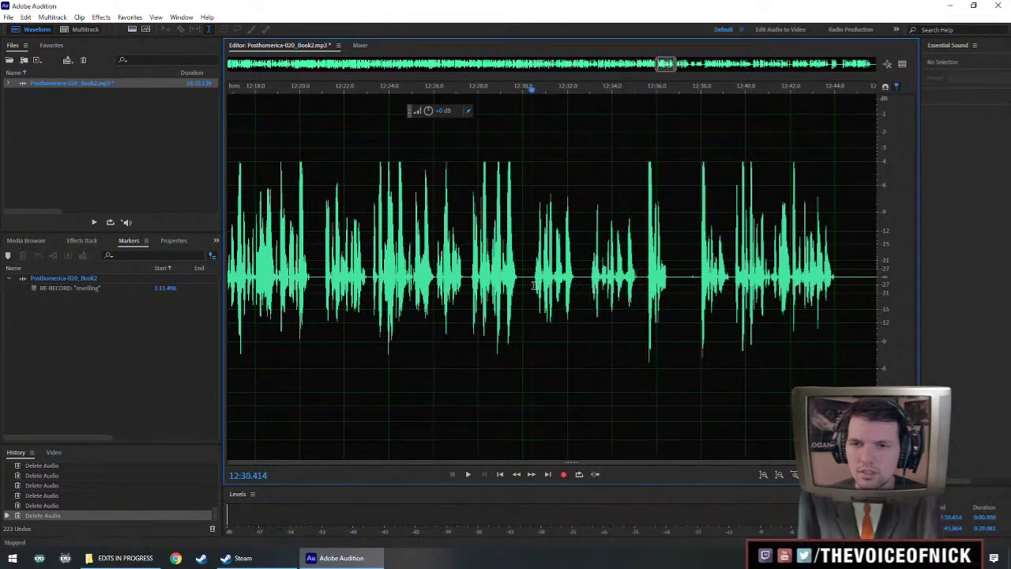
Delete the superseded phrase from about 12:30.4 to 12:33 and play across the join from about 12:23.8.
left_click_drag(532, 286, 584, 298)
key("Delete")
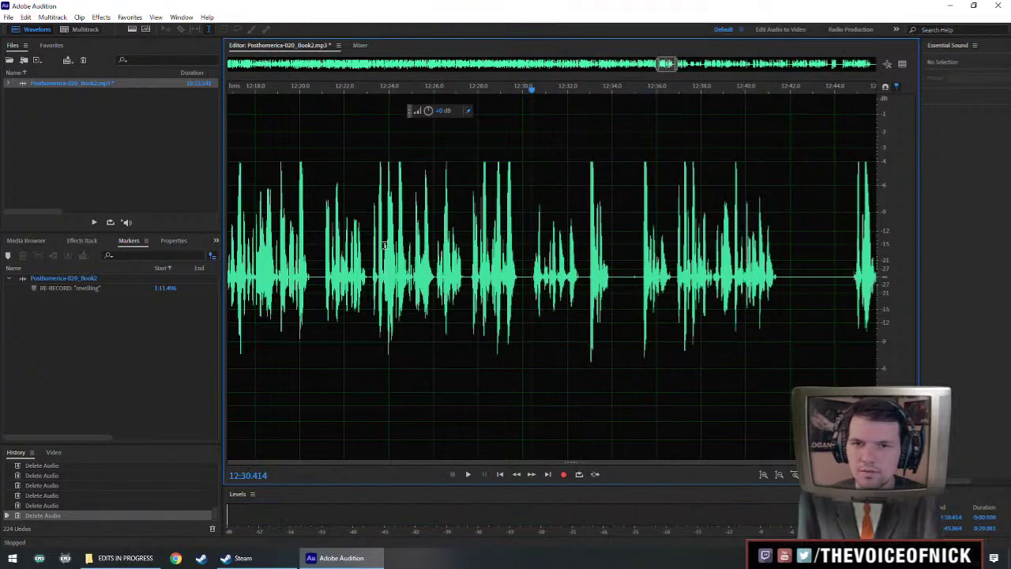
key("space")
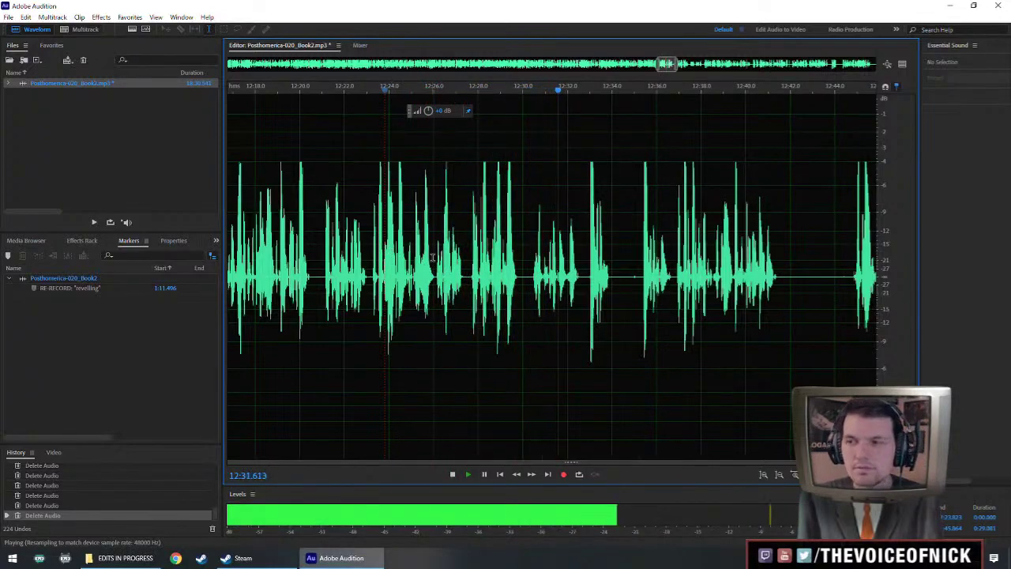
Raise the volume of the phrase from about 12:30.4 to 12:32.5, apply the effects rack to it, and play the passage.
scroll(432, 257, "up", 2)
key("space")
left_click_drag(559, 272, 477, 282)
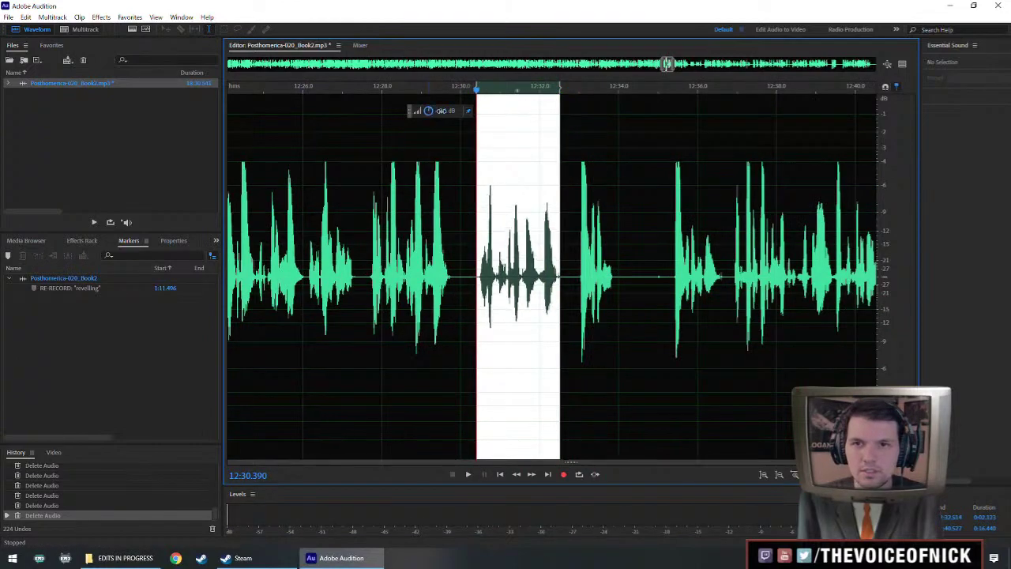
left_click(408, 237)
key("space")
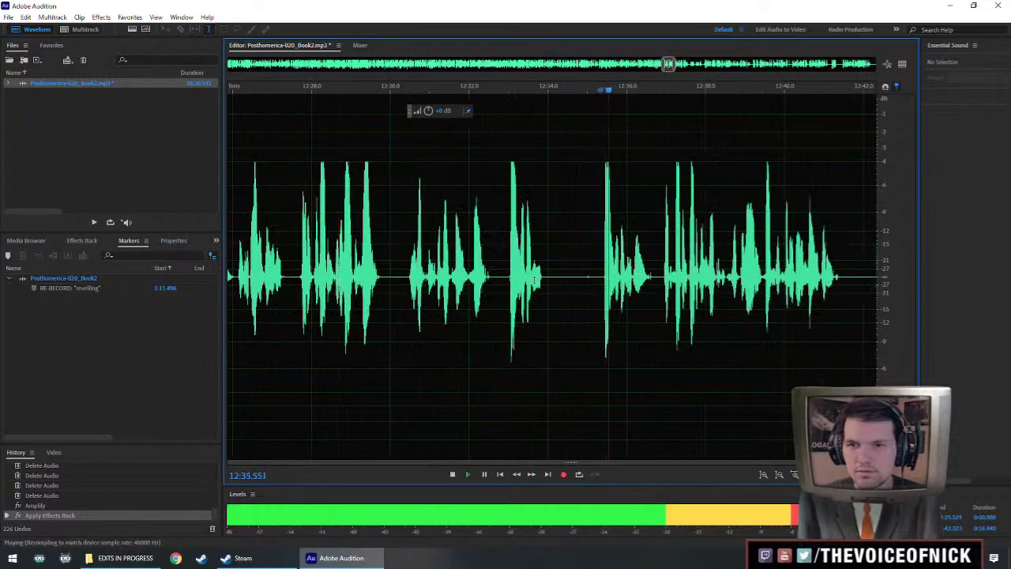
Delete the discarded take from about 12:33.0 to 12:35.3 and play across the join from about 12:31.3.
left_click_drag(508, 279, 598, 310)
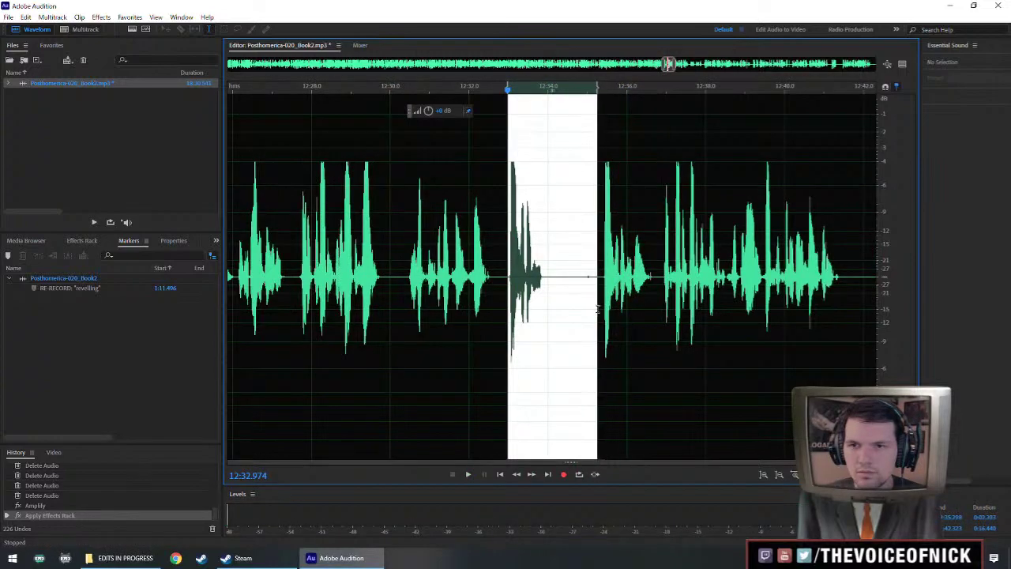
key("Delete")
key("space")
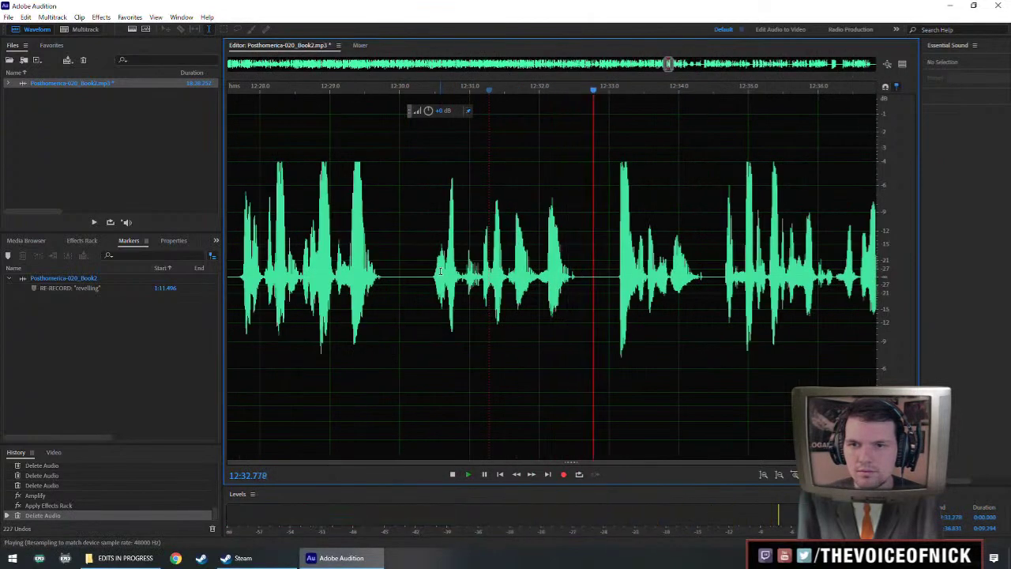
key("space")
Lengthen the pause near 12:32.7 by copying a short silence and pasting it in twice, playing across it after each paste.
left_click_drag(583, 284, 598, 286)
key("ctrl+c")
left_click(588, 280)
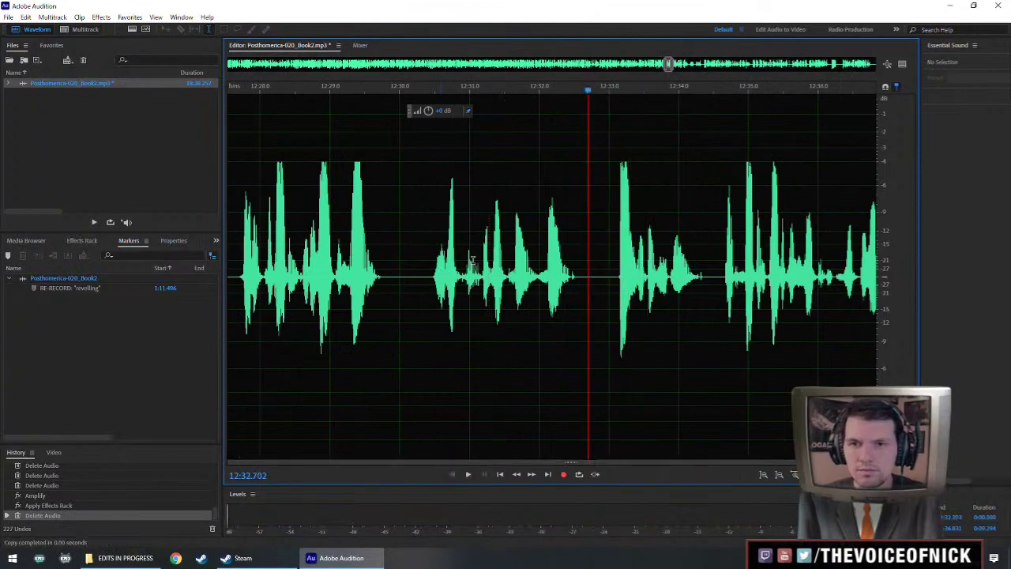
key("ctrl+v")
key("space")
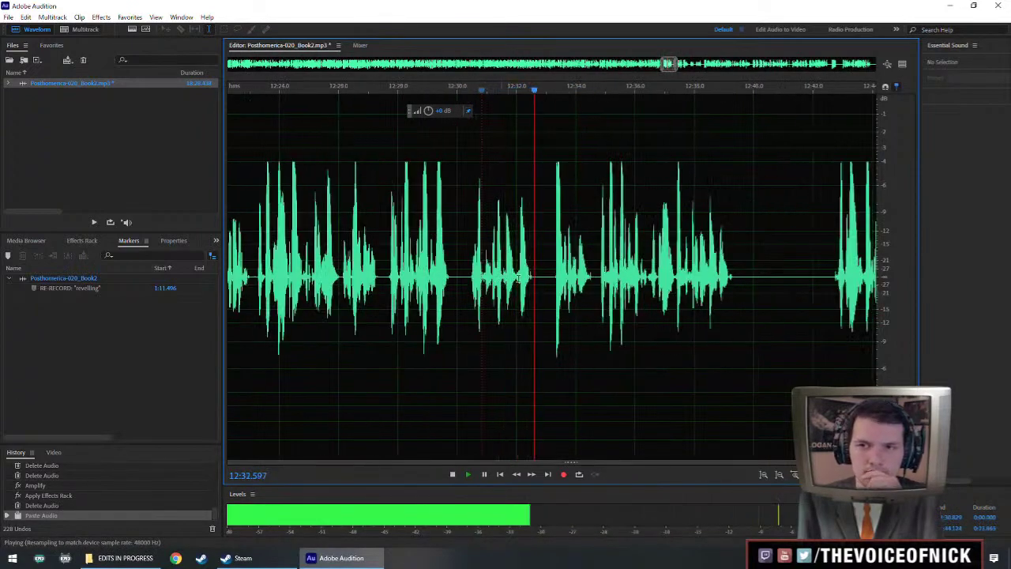
left_click(545, 278)
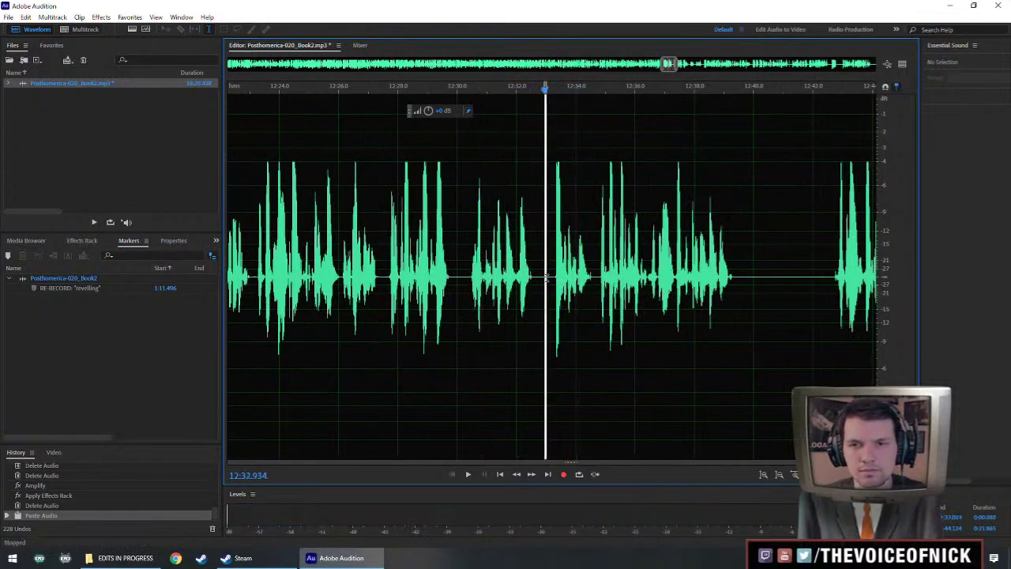
key("ctrl+v")
left_click(472, 270)
key("space")
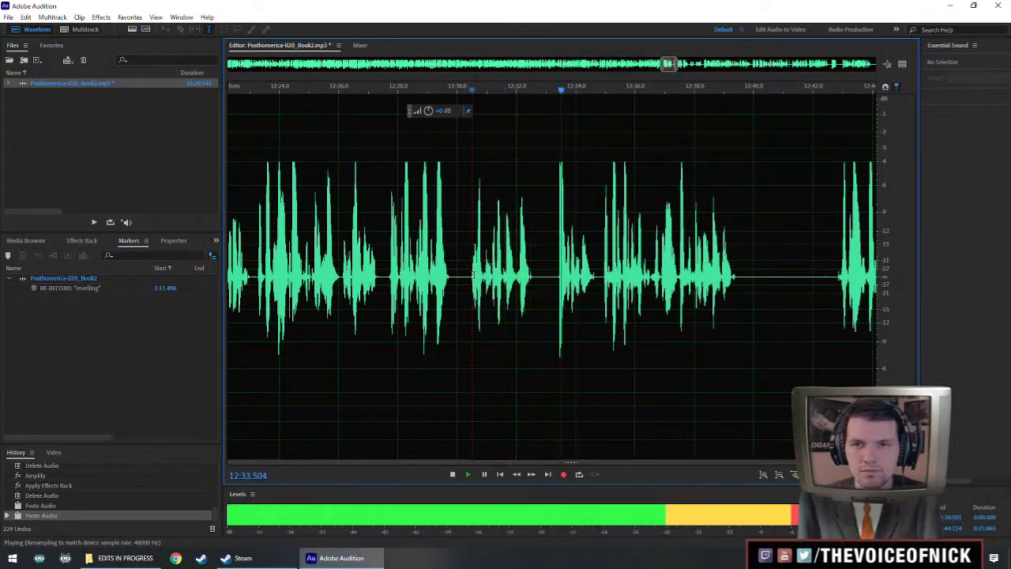
Play the passage from about 12:28.3, and replay the phrase from about 12:35.4 to check where it repeats.
left_click(405, 257)
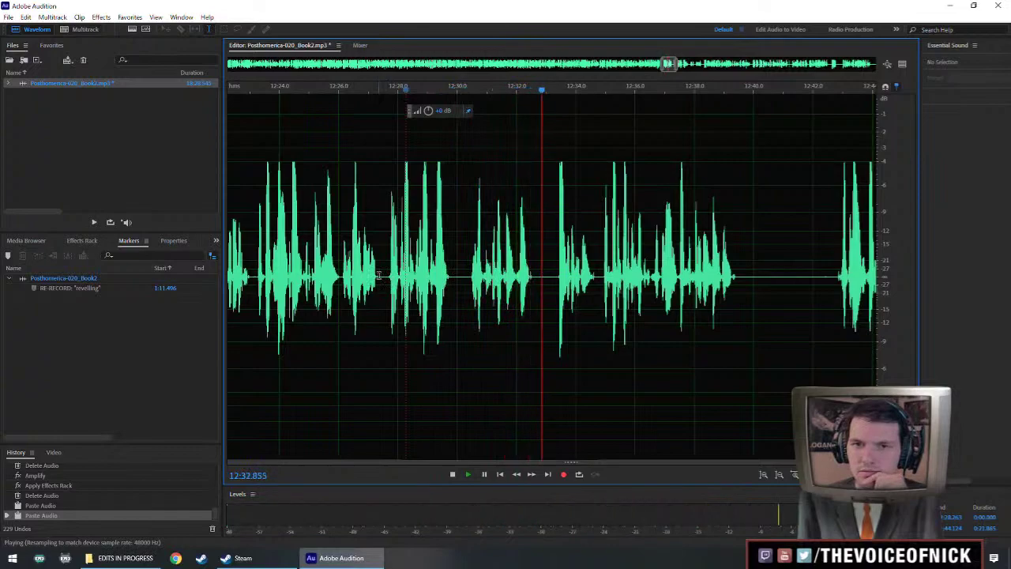
scroll(640, 315, "down", 2)
scroll(663, 301, "right", 2)
scroll(663, 302, "up", 1)
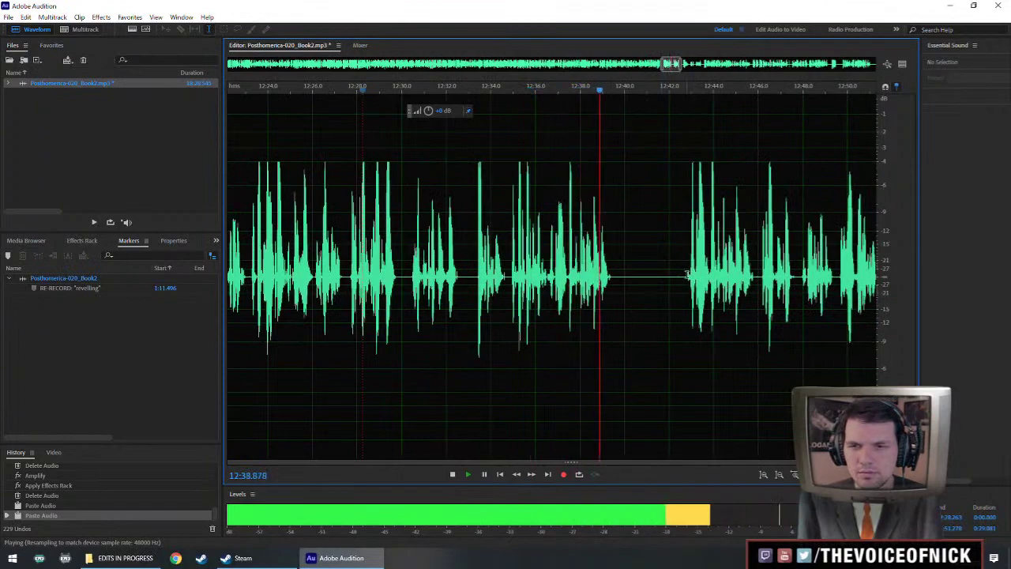
left_click(687, 274)
left_click(474, 276)
key("space")
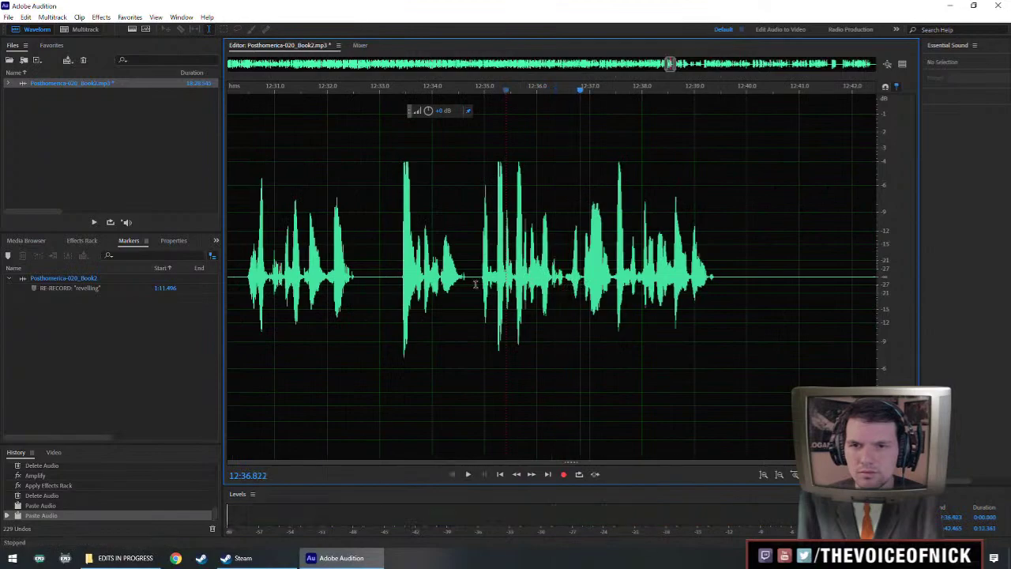
key("space")
key("space")
Try deleting the audio from about 12:36.5 to 12:39.2, play from about 12:35.4, and undo the deletion.
left_click_drag(566, 278, 706, 276)
key("Delete")
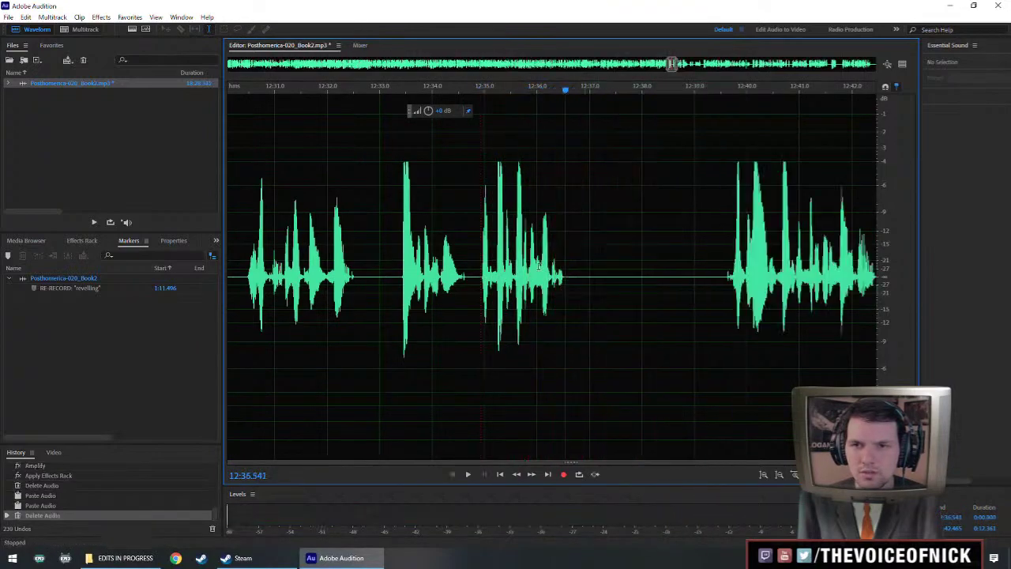
left_click(510, 273)
key("space")
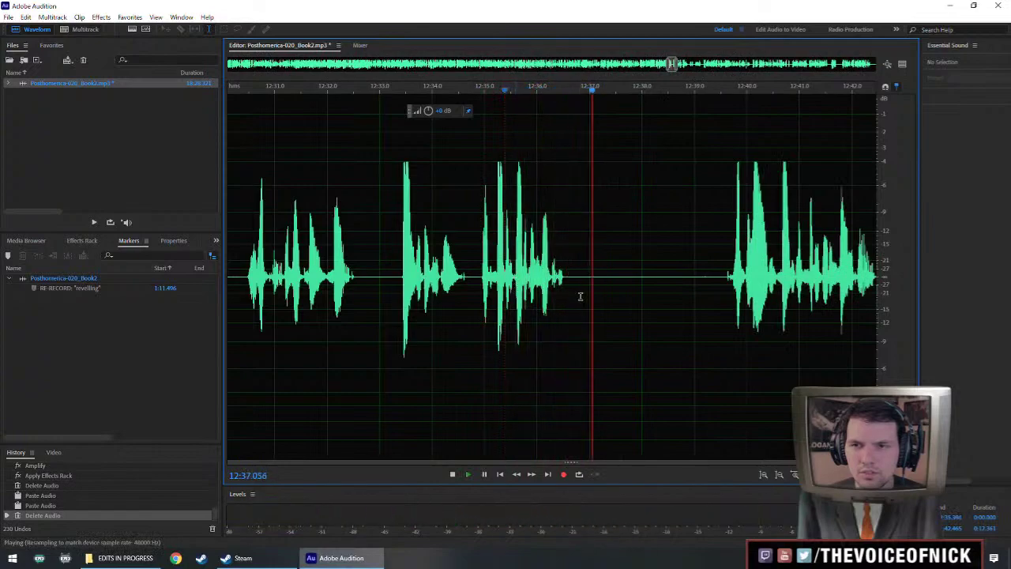
key("space")
key("ctrl+z")
Play short parts of the two takes around 12:37 and 12:43 to compare where they can be joined.
left_click(570, 292)
key("space")
key("space")
left_click_drag(644, 281, 548, 296)
key("space")
key("space")
left_click_drag(699, 283, 455, 289)
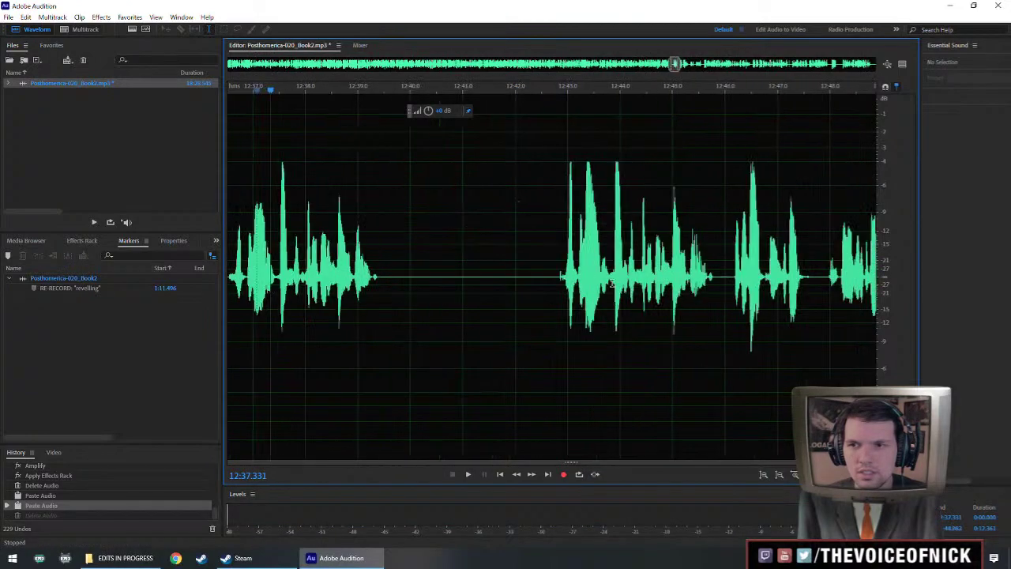
left_click(585, 301)
key("space")
key("space")
key("space")
key("space")
left_click_drag(644, 290, 650, 291)
scroll(651, 290, "left", 2)
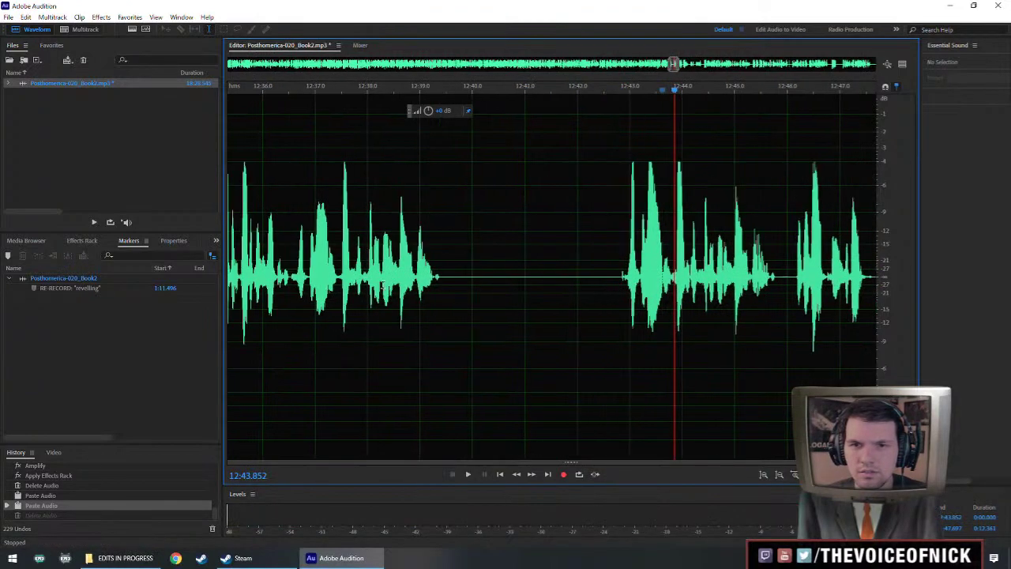
key("space")
key("space")
Delete the audio between the two takes from about 12:37.4 to 12:43.7 and play across the join from about 12:36.5.
left_click_drag(339, 277, 666, 315)
key("Delete")
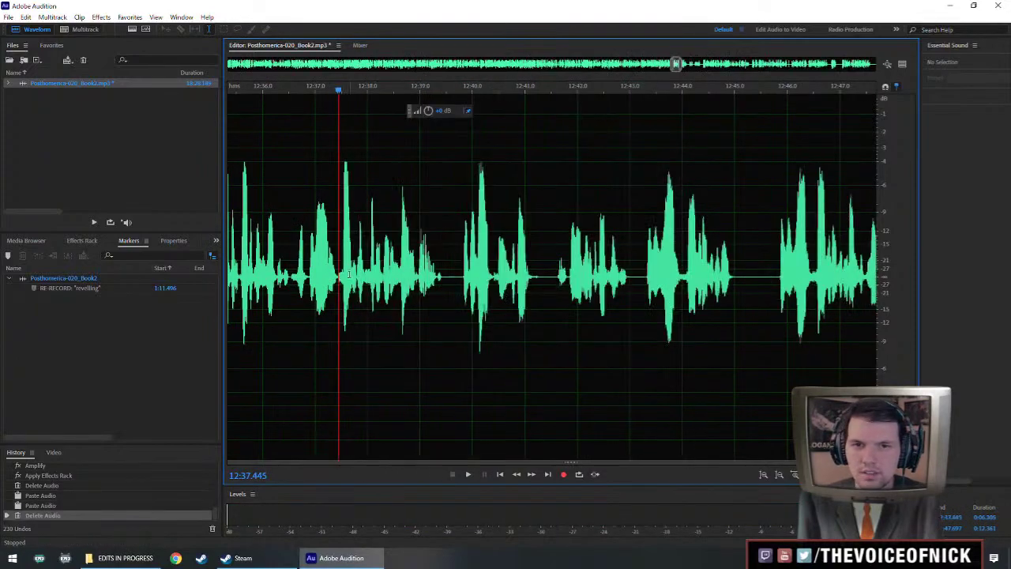
left_click(286, 264)
key("space")
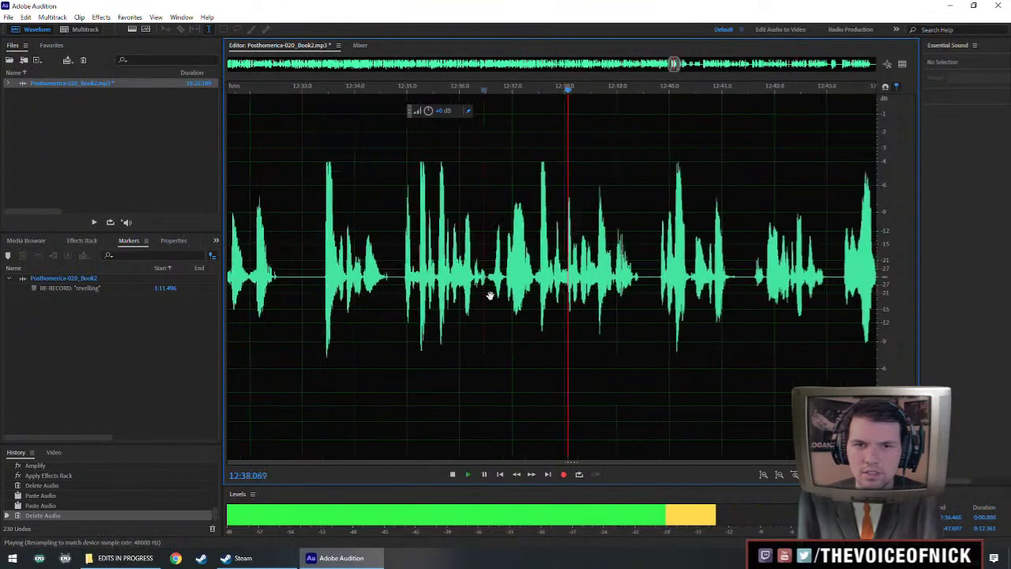
key("space")
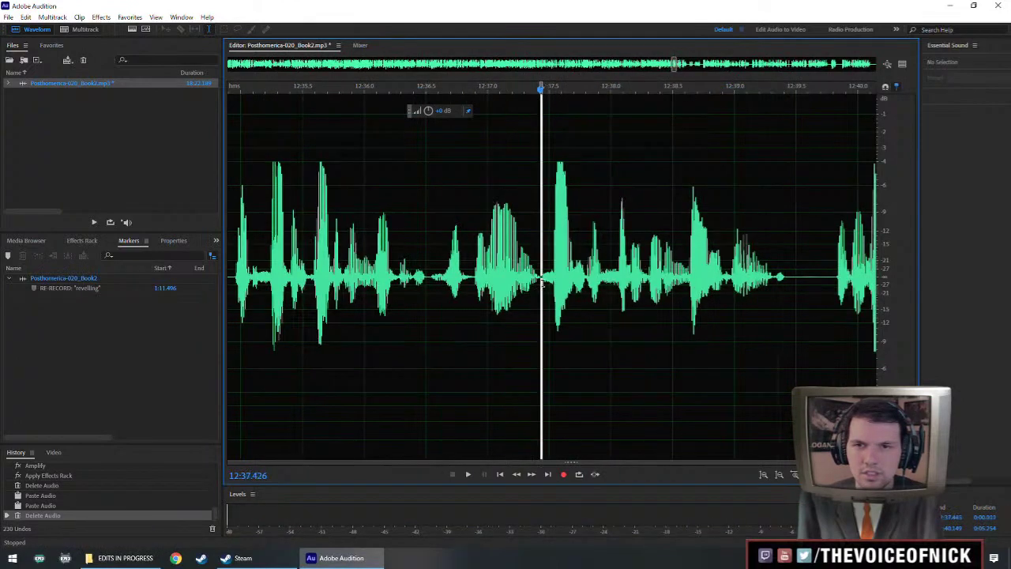
Trim a tiny sliver of audio at the join near 12:37.4 and play across it from about 12:36.6.
key("Delete")
left_click(436, 267)
key("space")
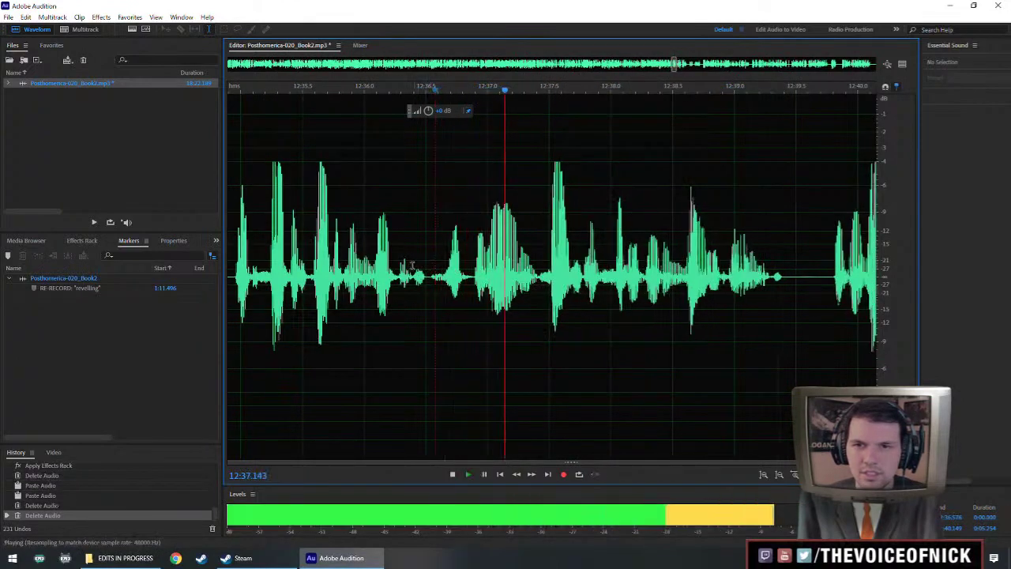
key("space")
Raise the volume from about 12:35.7 to 12:37.4, apply the effects rack to it, and play from about 12:33.7.
left_click_drag(538, 278, 337, 296)
scroll(434, 245, "down", 3)
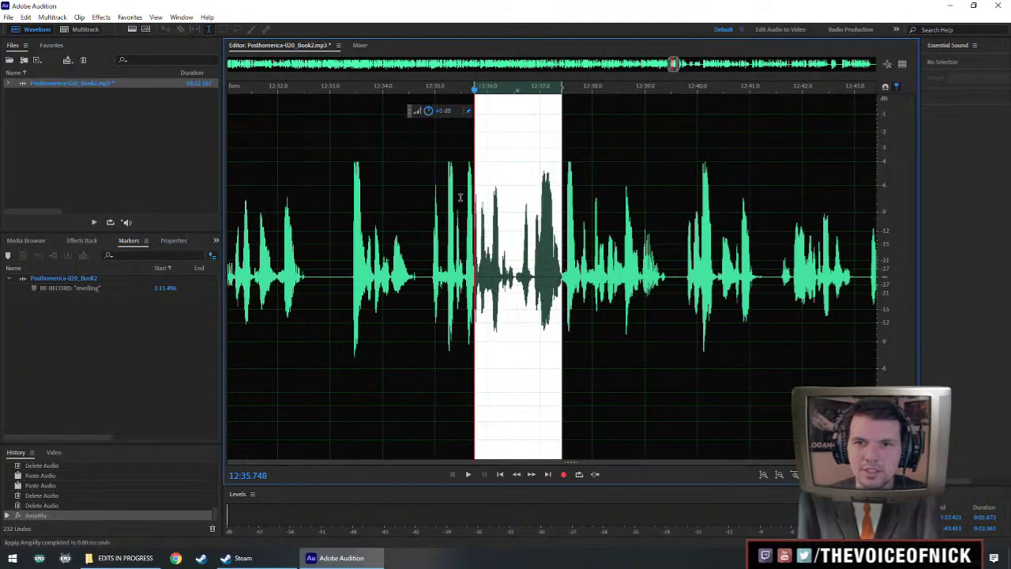
scroll(380, 253, "down", 2)
left_click(379, 261)
key("space")
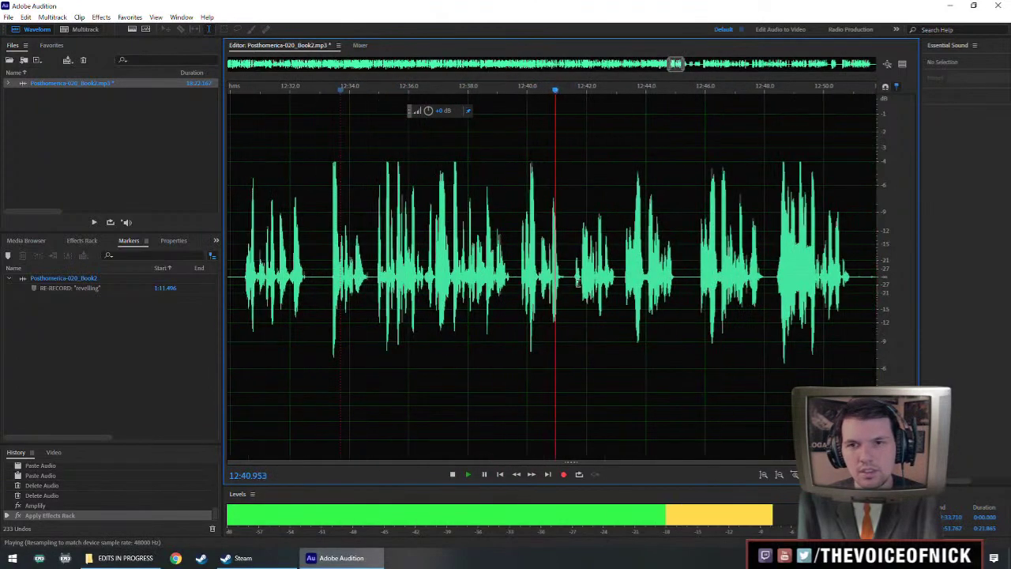
Tighten the pause near 12:39.5 with two small cuts of silence, playing across it after each cut.
left_click(429, 297)
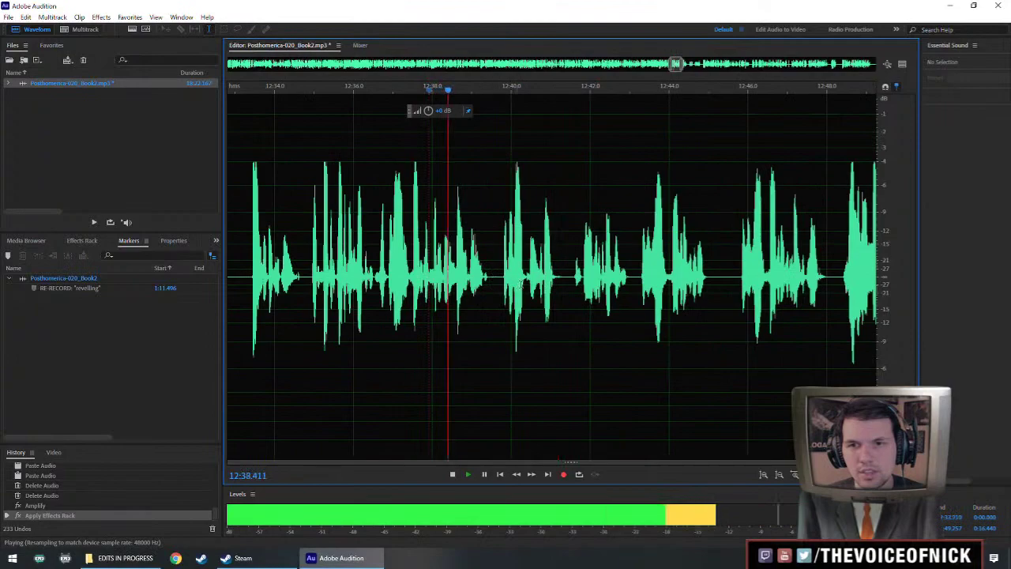
scroll(576, 297, "up", 2)
left_click_drag(612, 298, 620, 297)
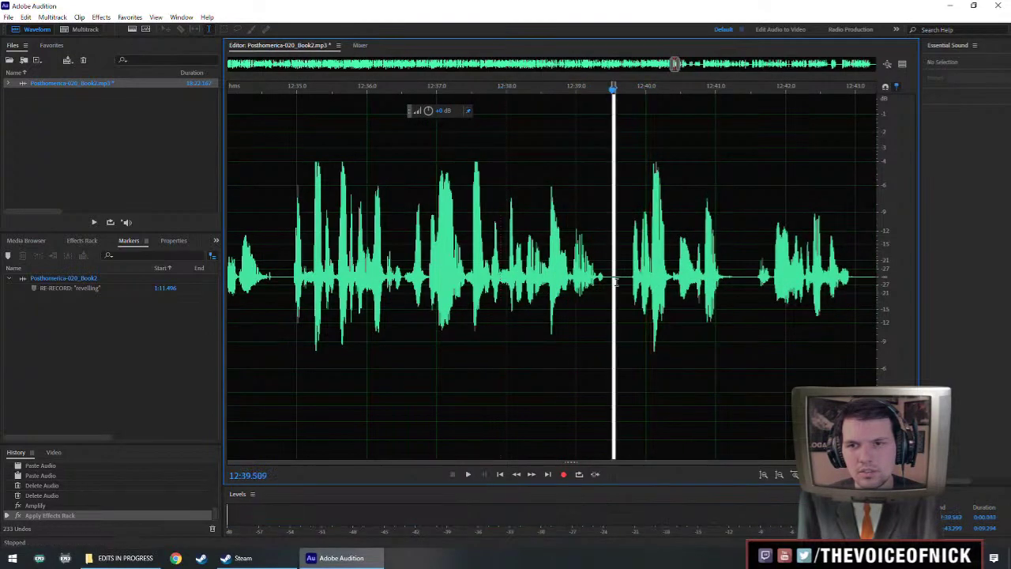
key("Delete")
left_click(515, 253)
key("space")
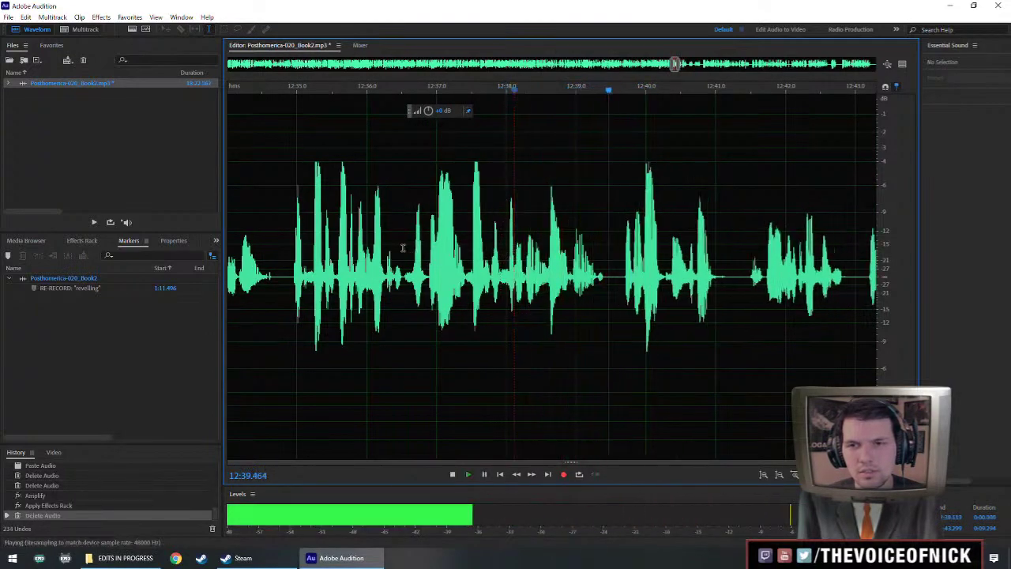
left_click_drag(608, 283, 615, 282)
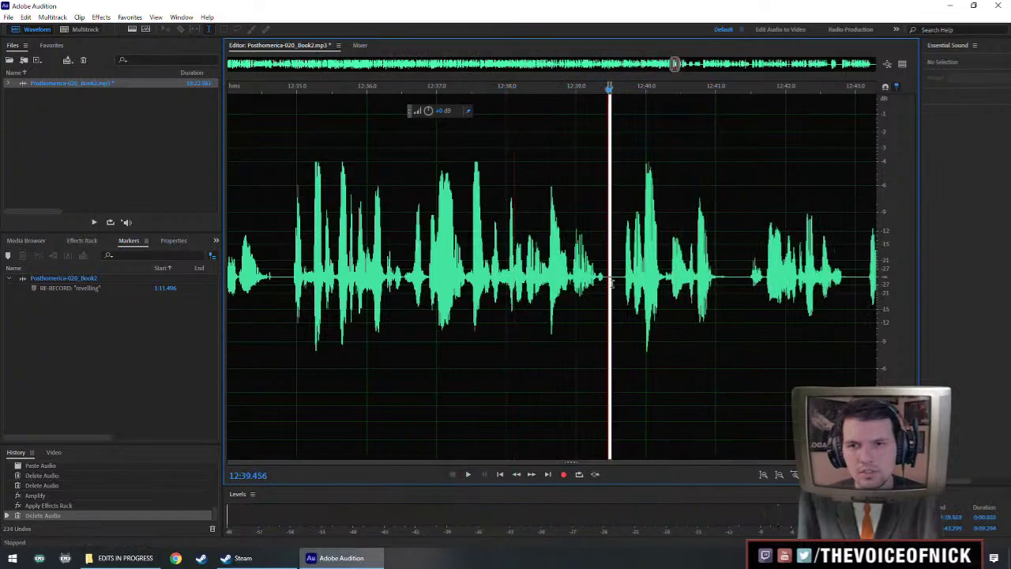
key("Delete")
key("space")
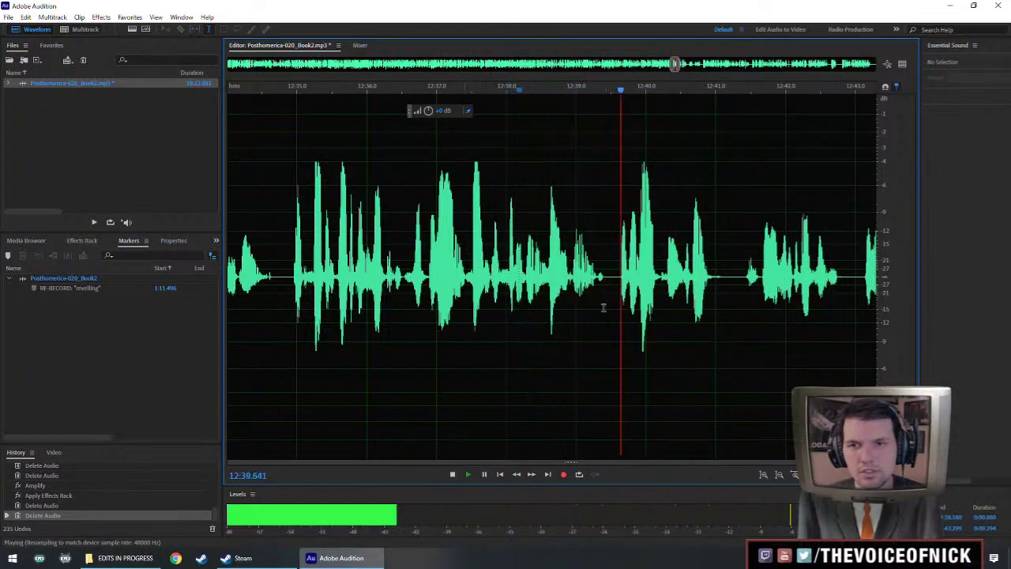
Play the narration from about 12:39.6 to 12:49.4 and inspect the phrases and pauses around 12:40 to 12:46 for repeated takes.
scroll(482, 260, "down", 3)
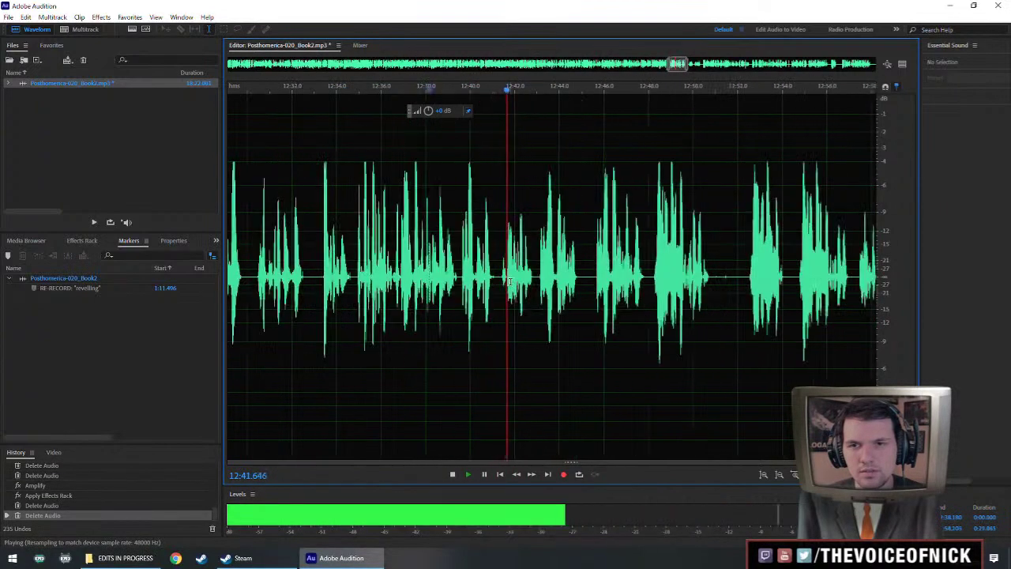
scroll(505, 286, "down", 1)
scroll(499, 291, "right", 2)
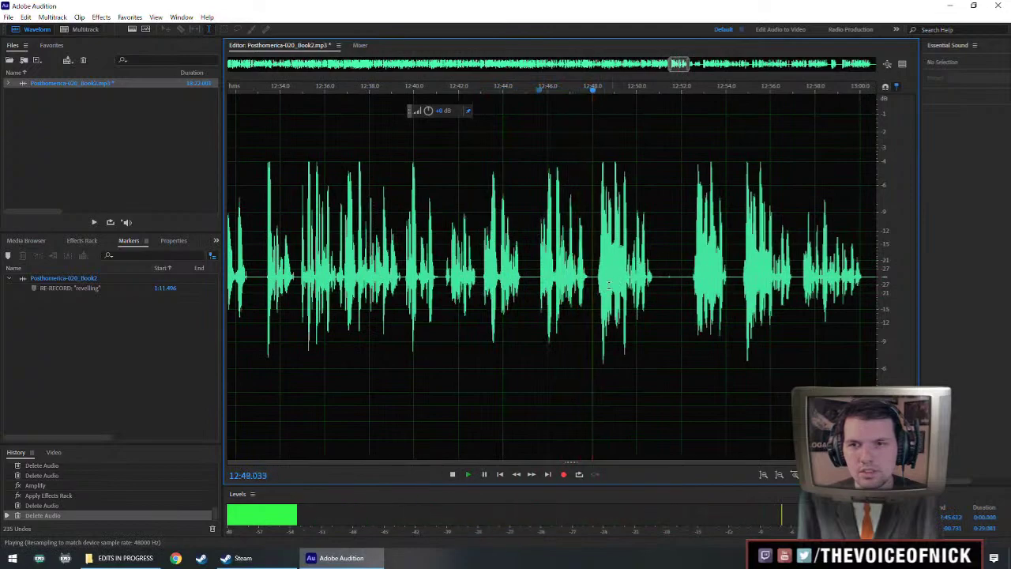
key("space")
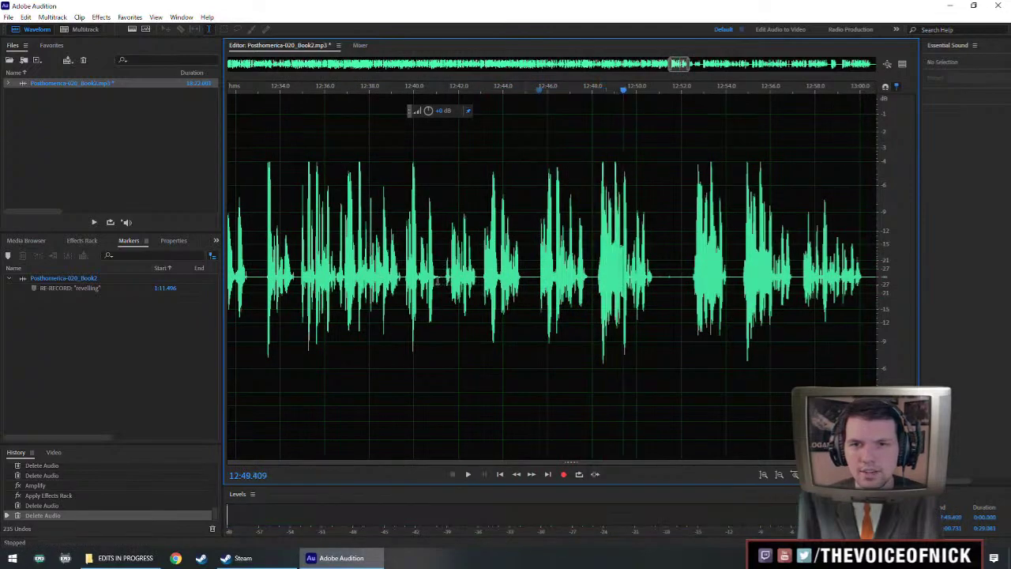
scroll(417, 276, "right", 1)
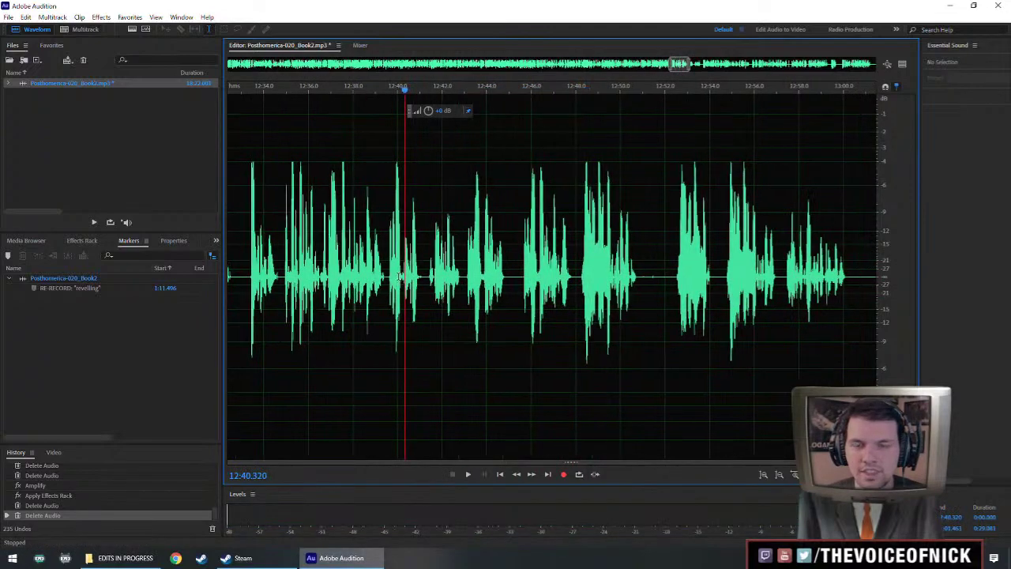
left_click_drag(401, 275, 420, 276)
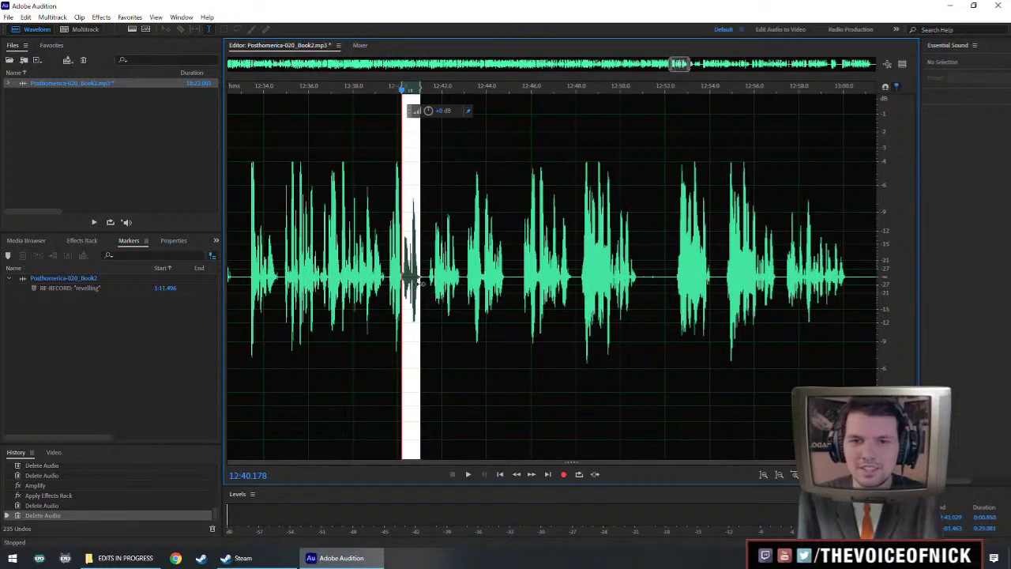
left_click(423, 283)
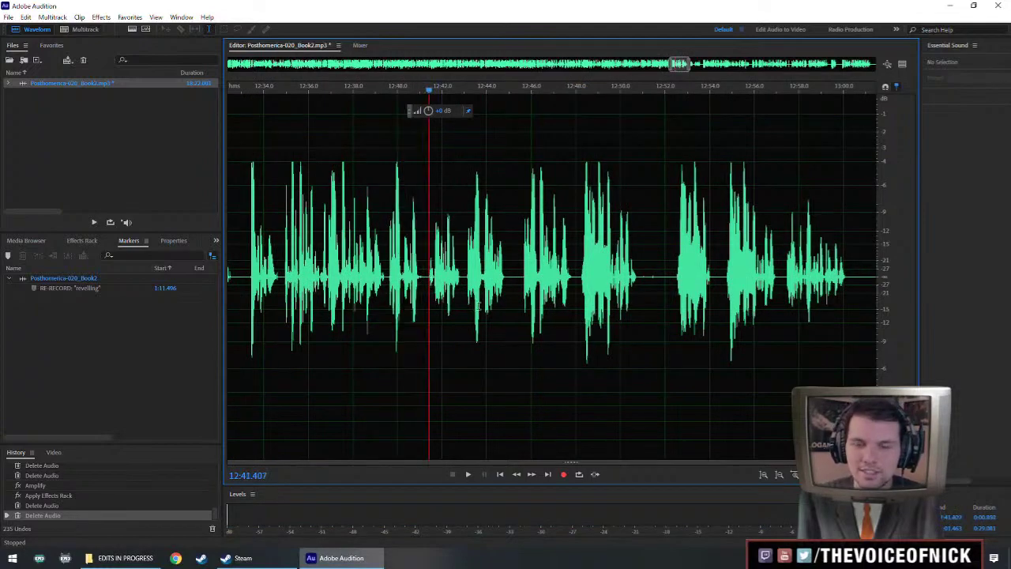
scroll(477, 308, "up", 4)
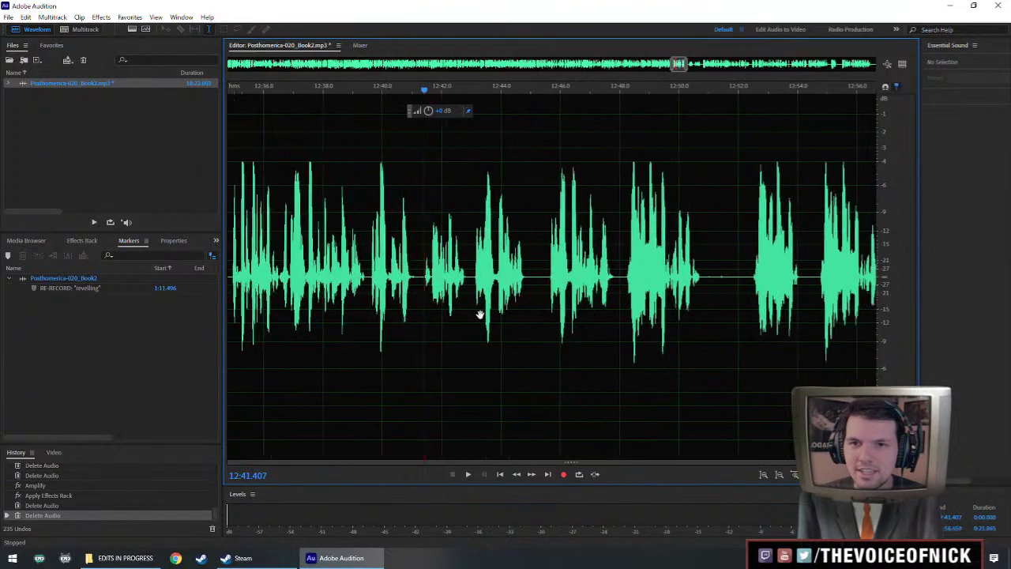
scroll(519, 311, "right", 2)
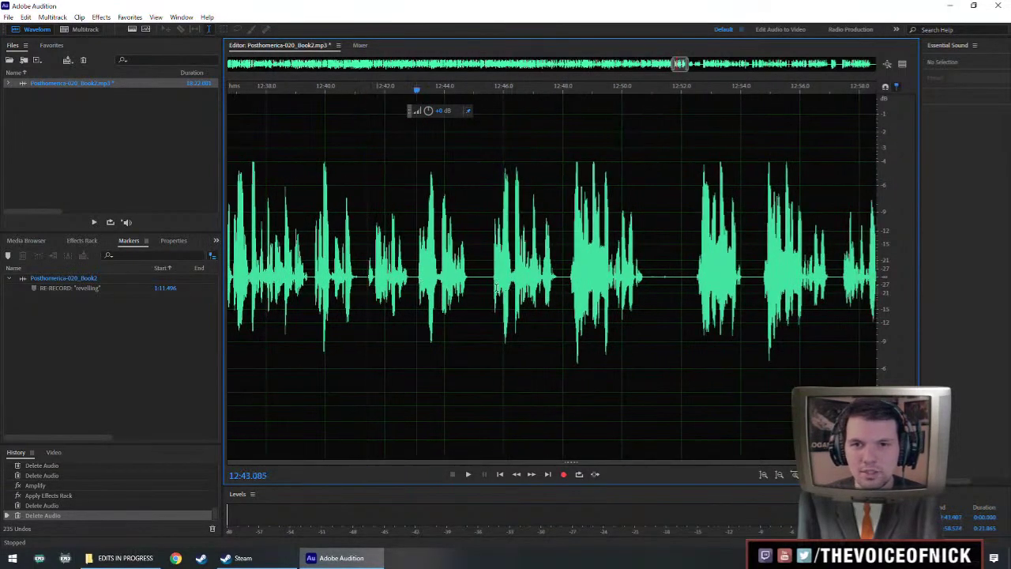
key("space")
key("space")
Delete the repeated take from about 12:43.1 to 12:45.5 and play across the join from about 12:41.0.
left_click_drag(418, 283, 489, 310)
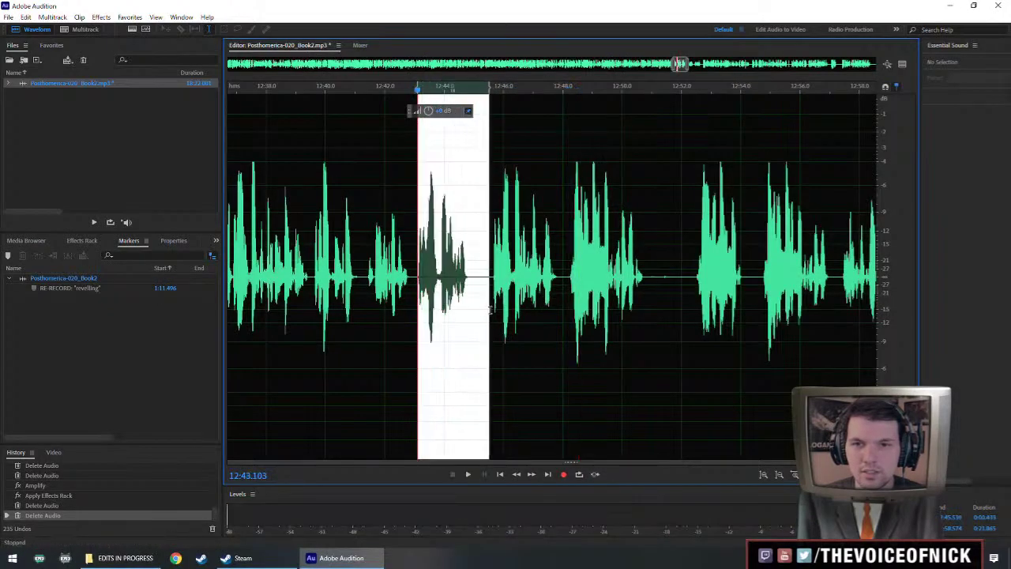
key("Delete")
left_click(354, 280)
key("space")
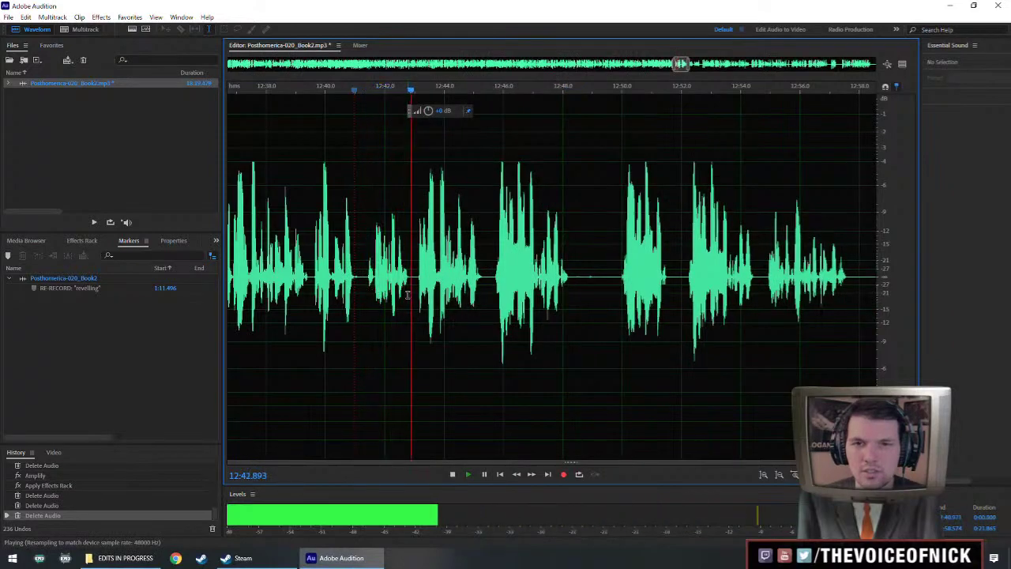
key("space")
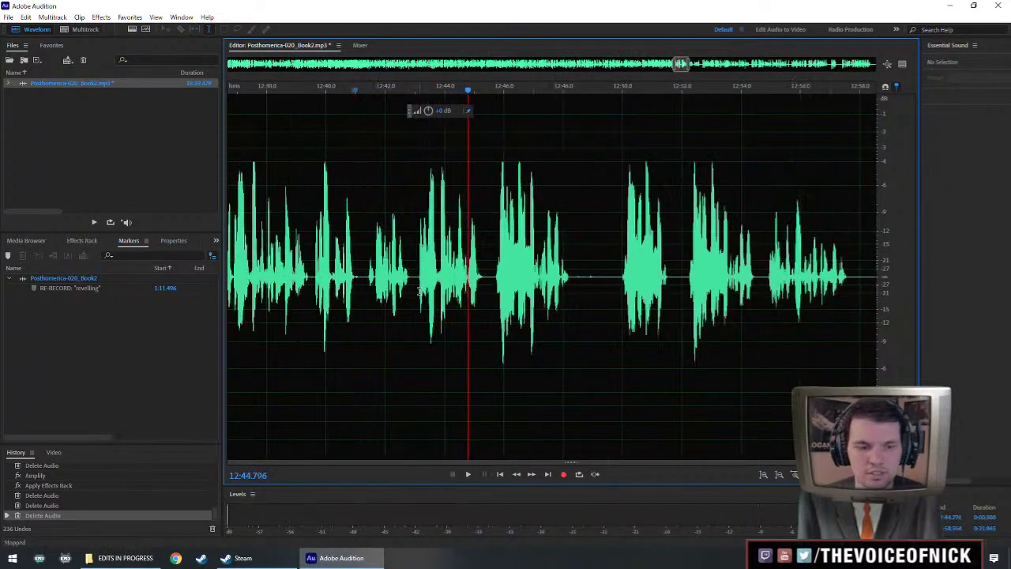
Save the file and play the takes from about 12:38.6, including the phrases near 12:50, 12:52.2 and 13:02.4.
key("ctrl+s")
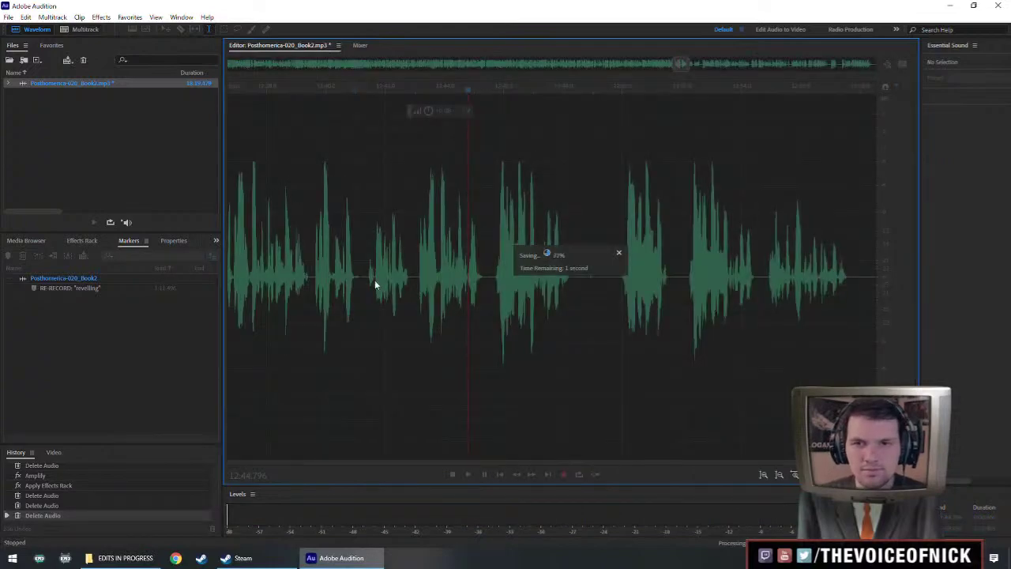
left_click(286, 294)
key("space")
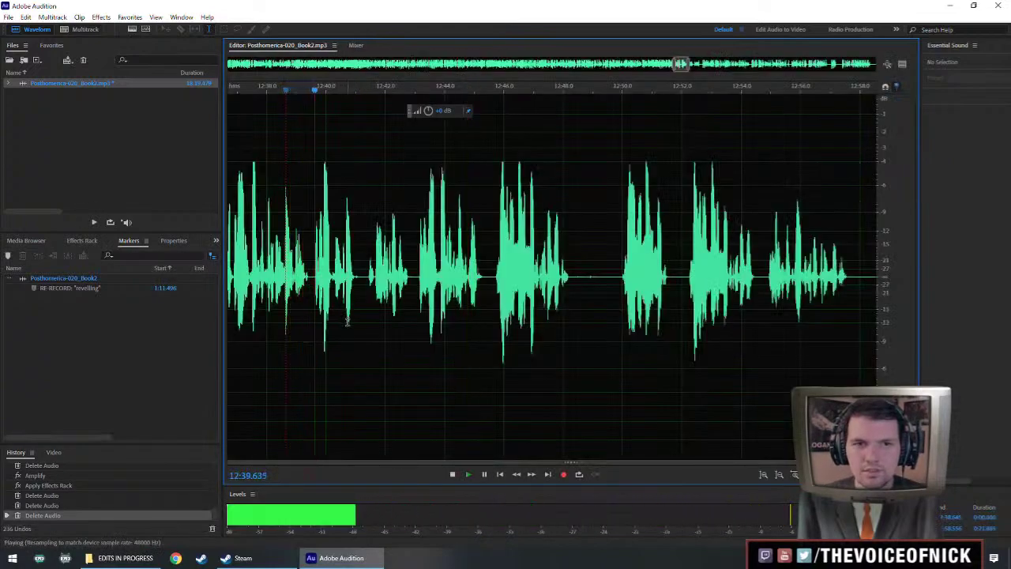
scroll(395, 300, "up", 1)
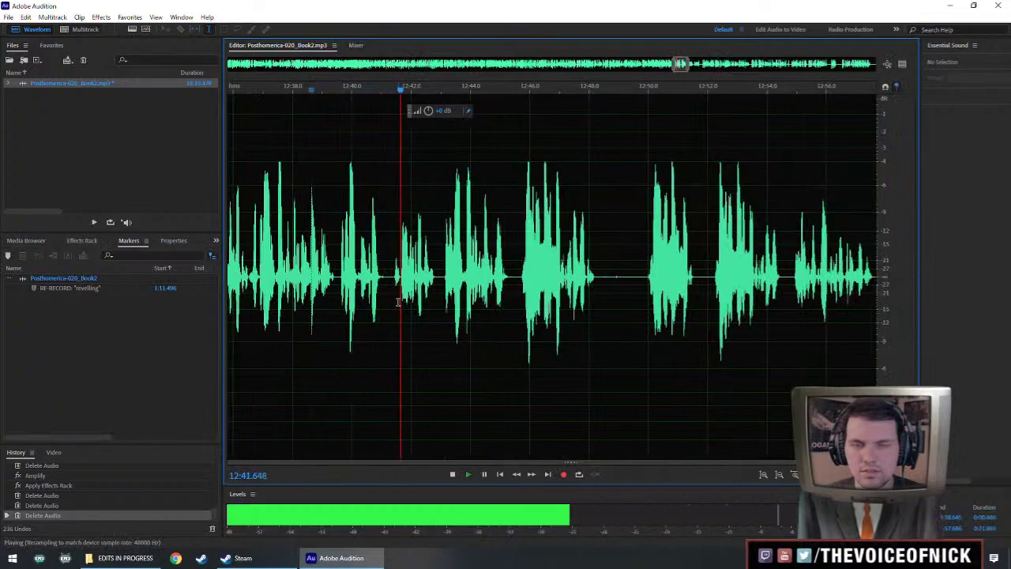
scroll(399, 302, "down", 2)
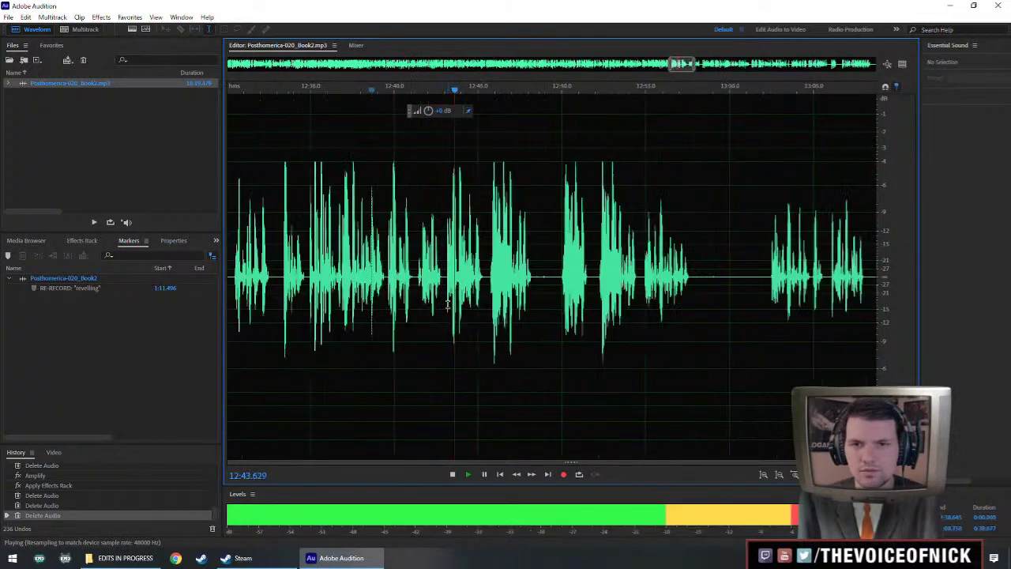
scroll(447, 306, "up", 1)
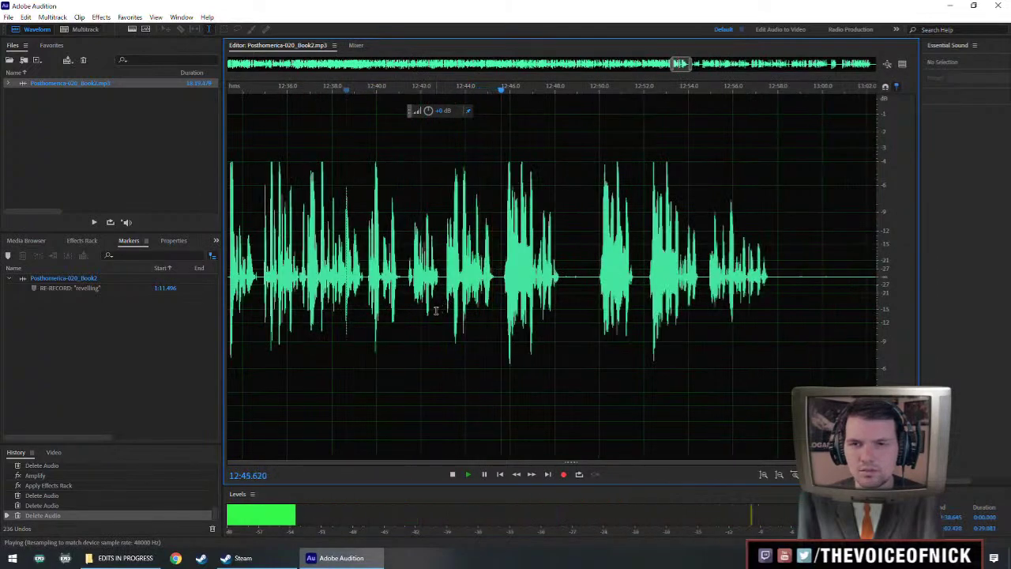
scroll(569, 300, "up", 2)
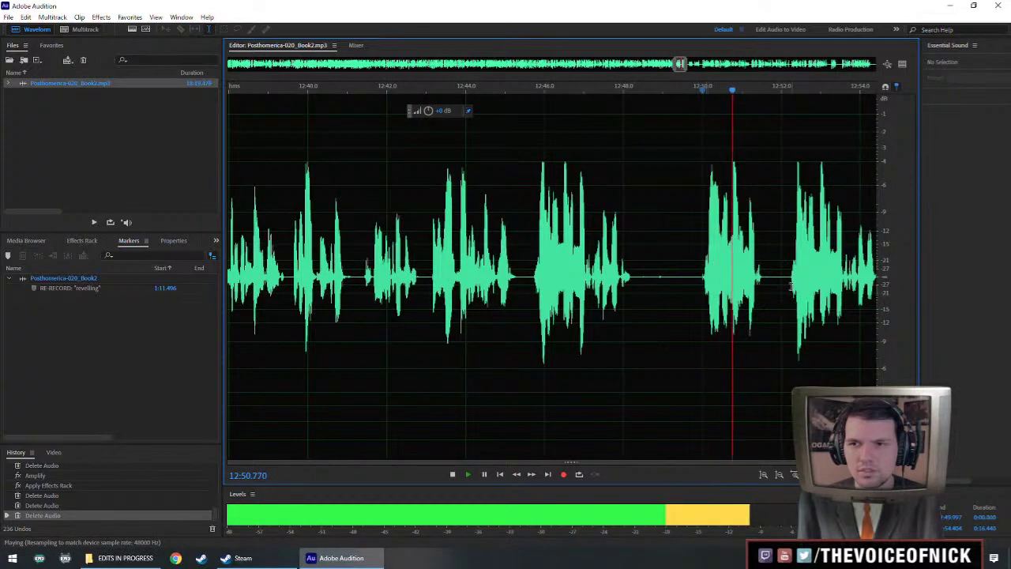
scroll(679, 280, "down", 2)
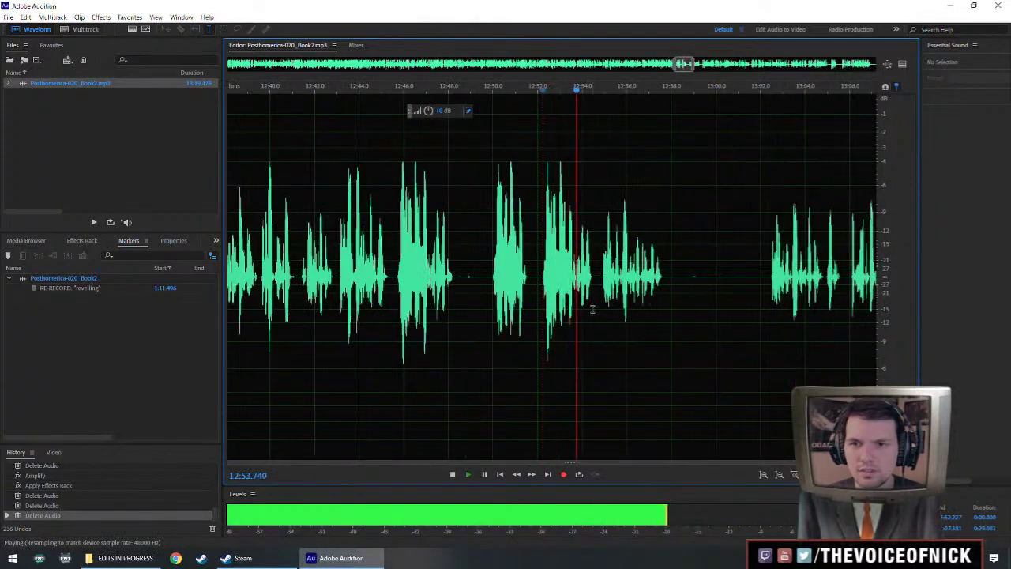
left_click(768, 300)
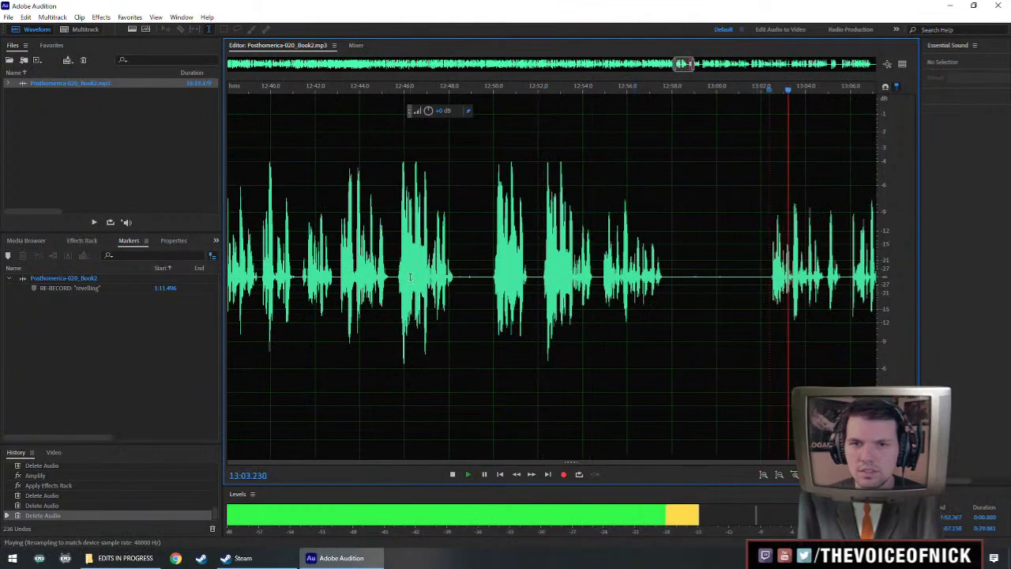
key("space")
Delete the repeated takes from about 12:45.7 to 12:52.0 and play across the join from about 12:42.8.
left_click_drag(399, 283, 538, 316)
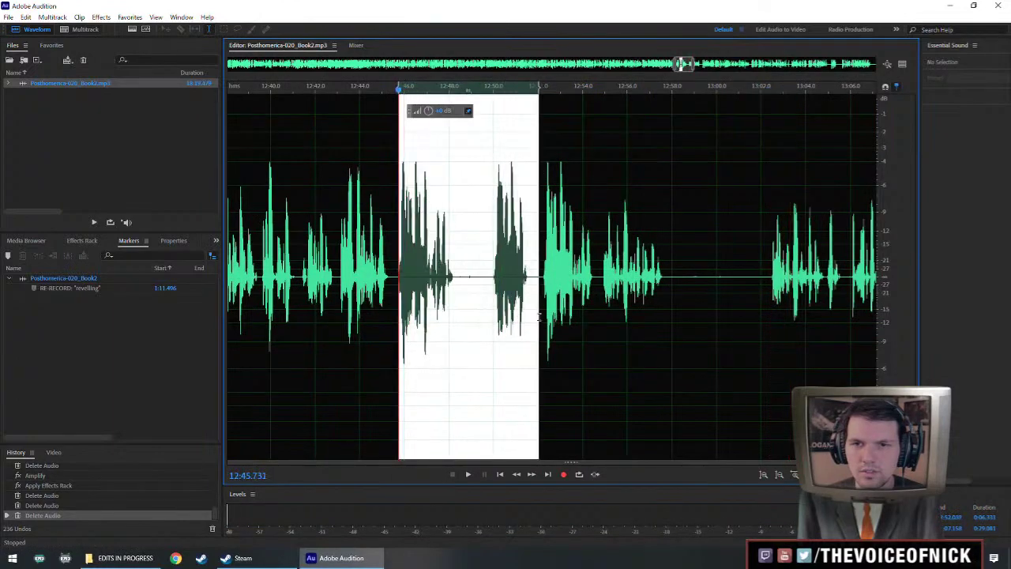
key("Delete")
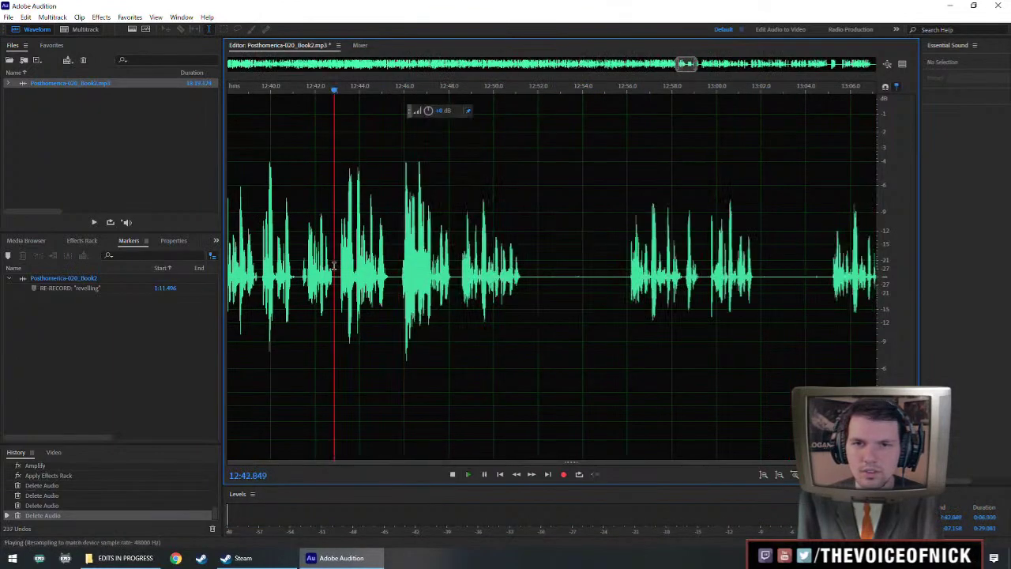
key("space")
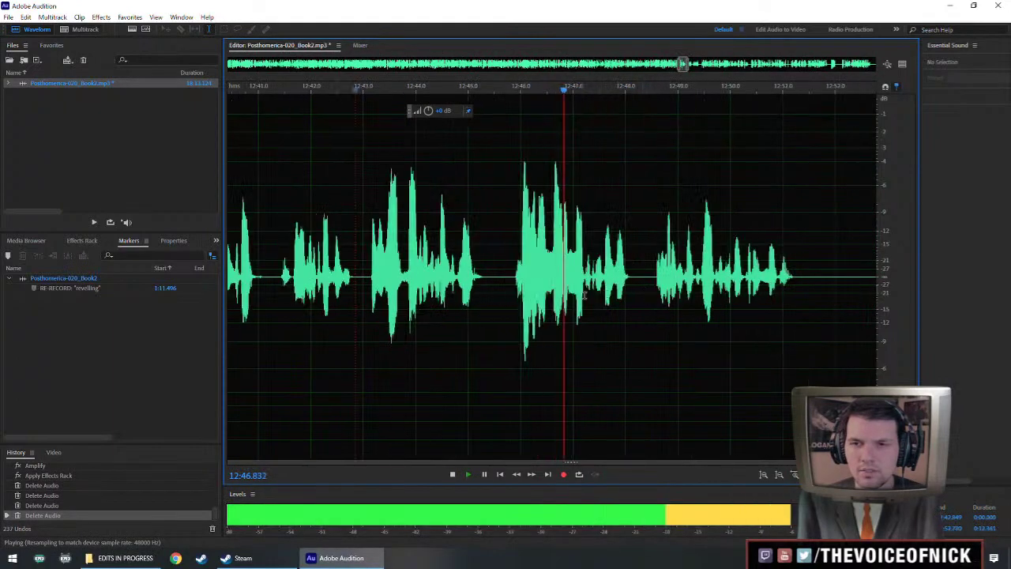
Lengthen the pause just before 12:46 by pasting the copied audio into it, and play across it from about 12:44.4.
key("space")
key("ctrl+v")
key("space")
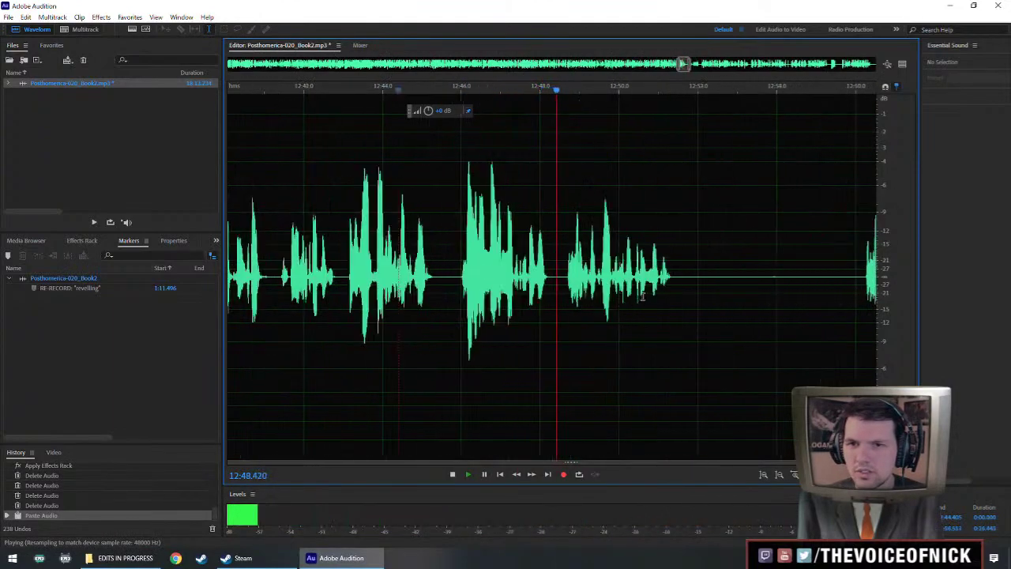
Play the repeated takes starting near 12:56.2, 13:05.2 and 13:11.9 to compare them.
scroll(696, 278, "down", 2)
left_click(756, 271)
scroll(524, 293, "left", 1)
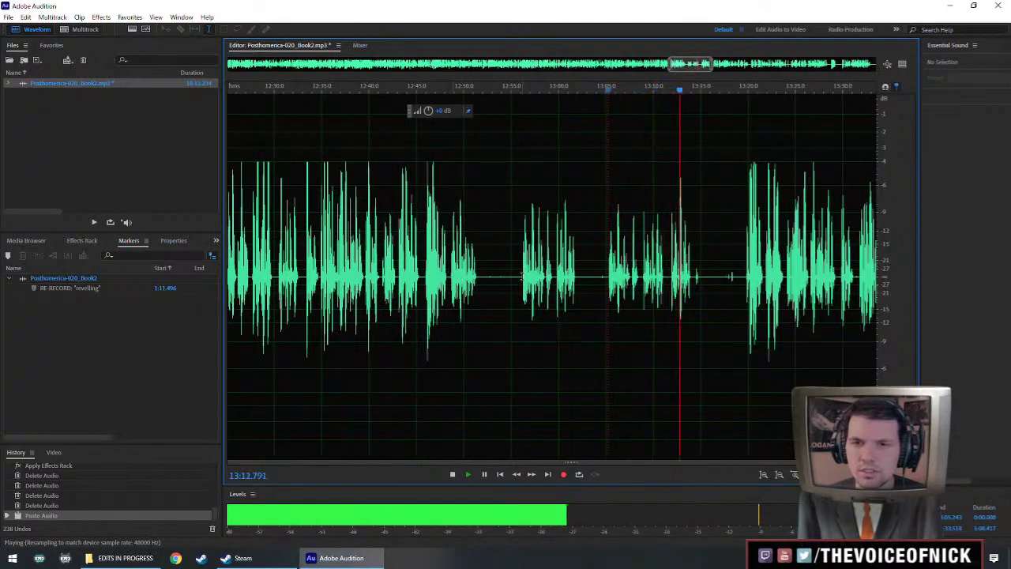
left_click(522, 276)
scroll(554, 287, "up", 2)
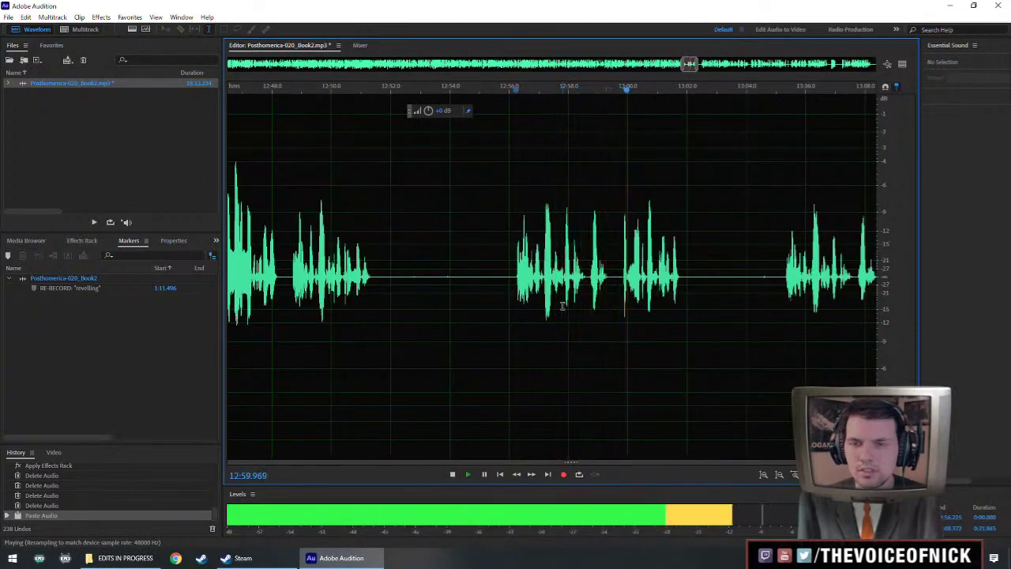
scroll(640, 302, "down", 3)
left_click(792, 303)
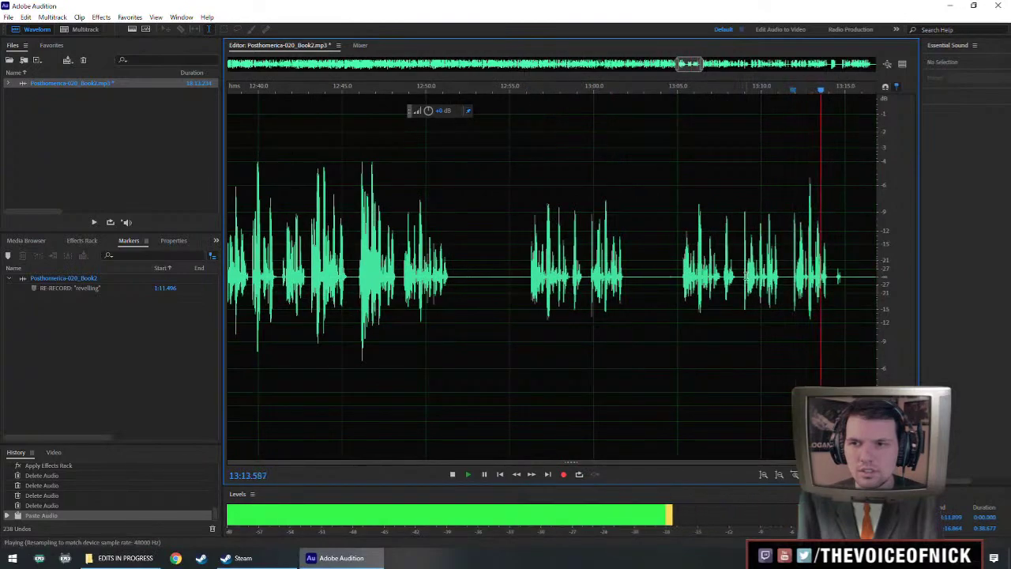
Delete the repeated phrase from about 13:08.9 to 13:11.8, then play the earlier take from about 12:59.6 and across the join from about 13:07.2.
left_click_drag(745, 276, 791, 311)
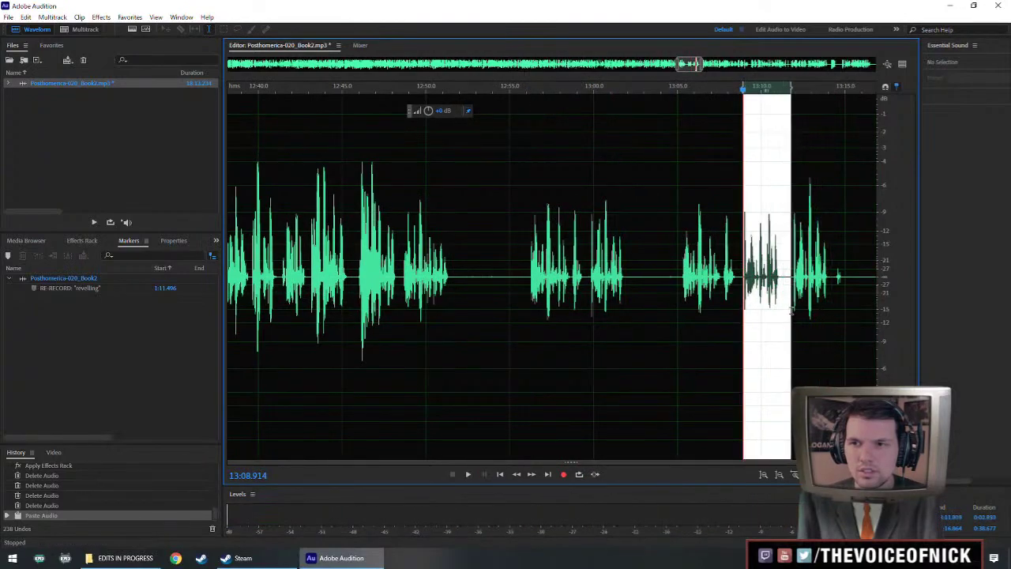
key("Delete")
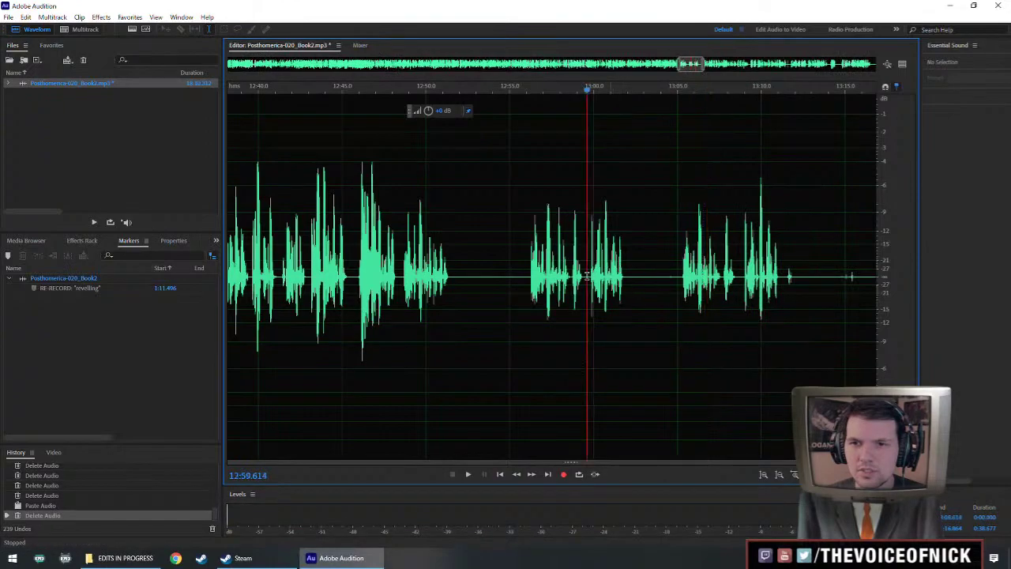
key("space")
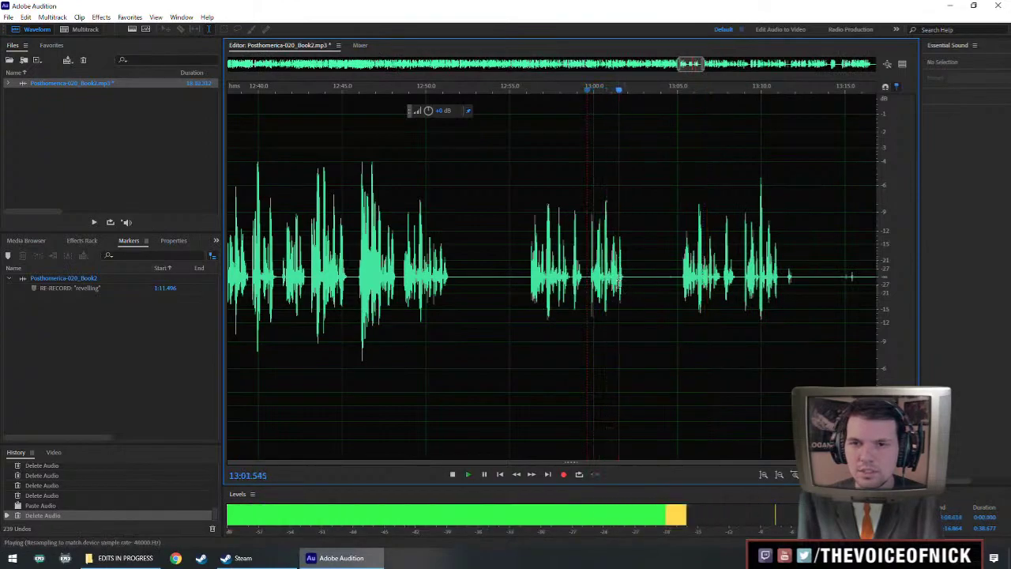
left_click(713, 287)
key("space")
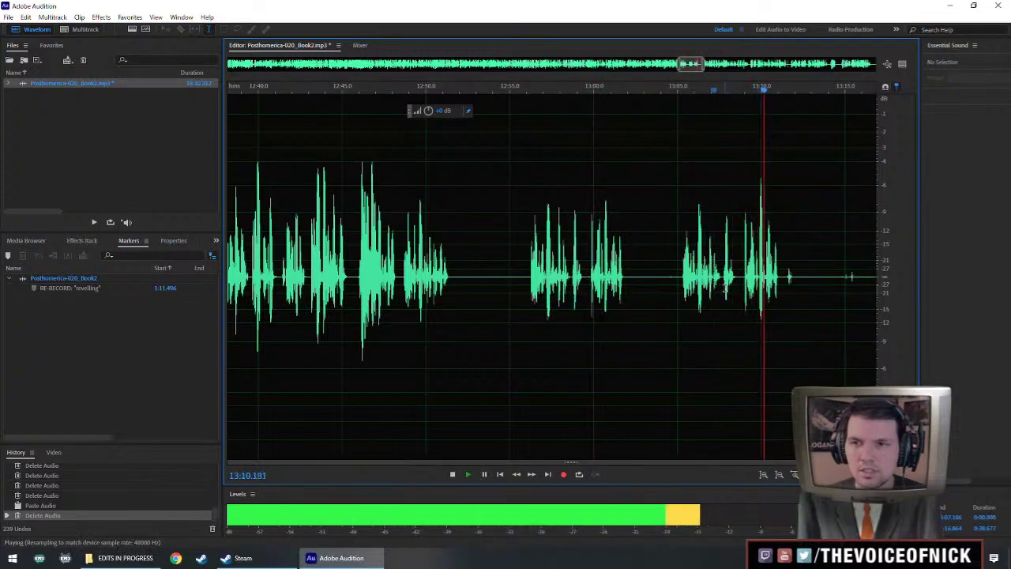
key("space")
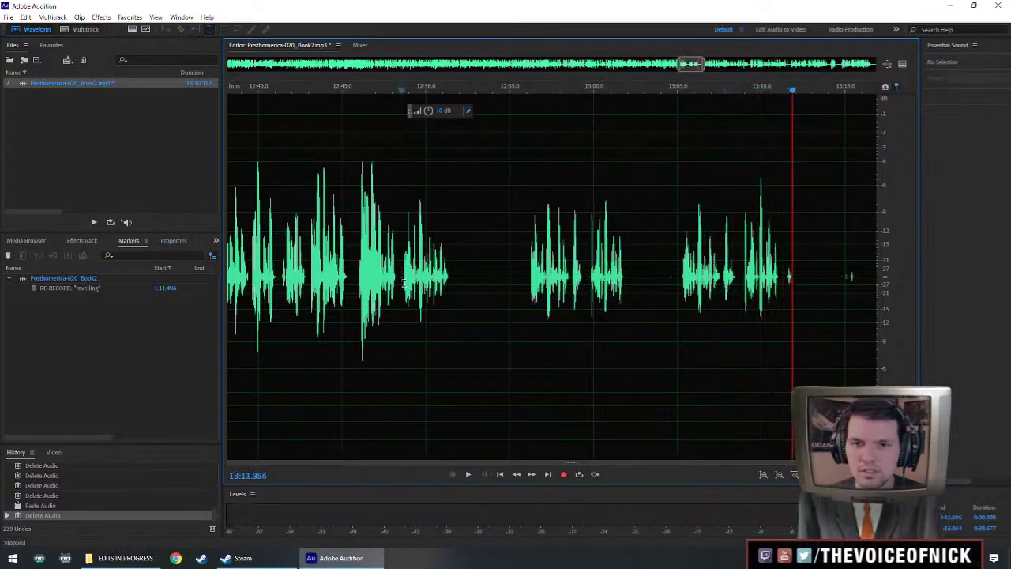
Listen to the take at about 12:48.6, delete the audio from there to about 13:05.1, and play across the join from about 12:46.4.
key("space")
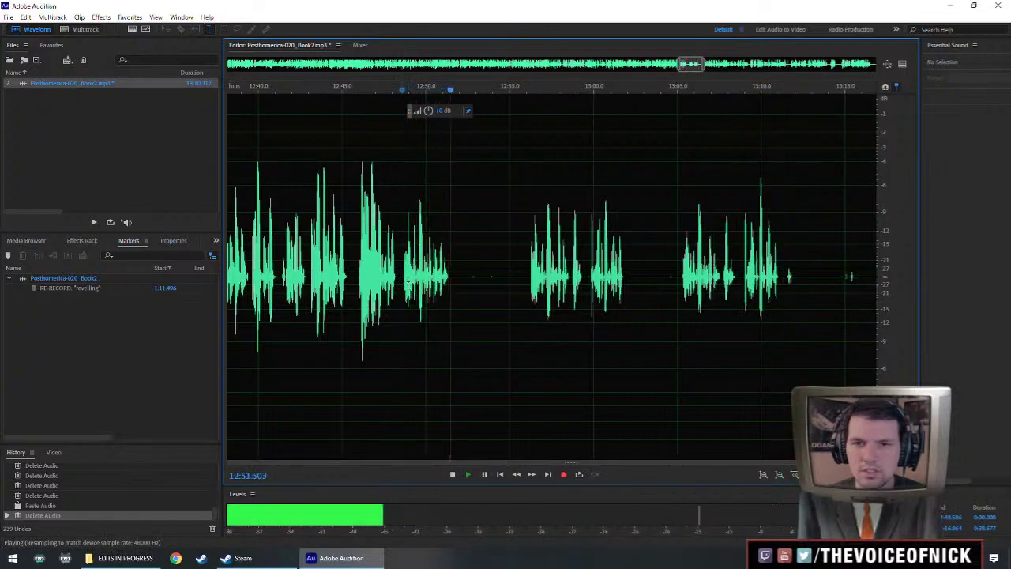
left_click_drag(403, 280, 679, 310)
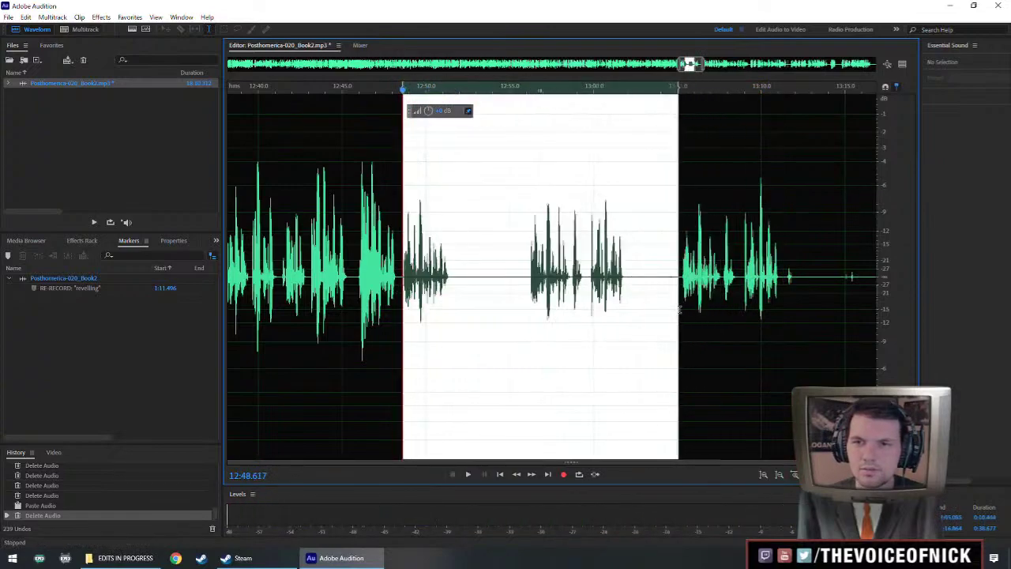
key("Delete")
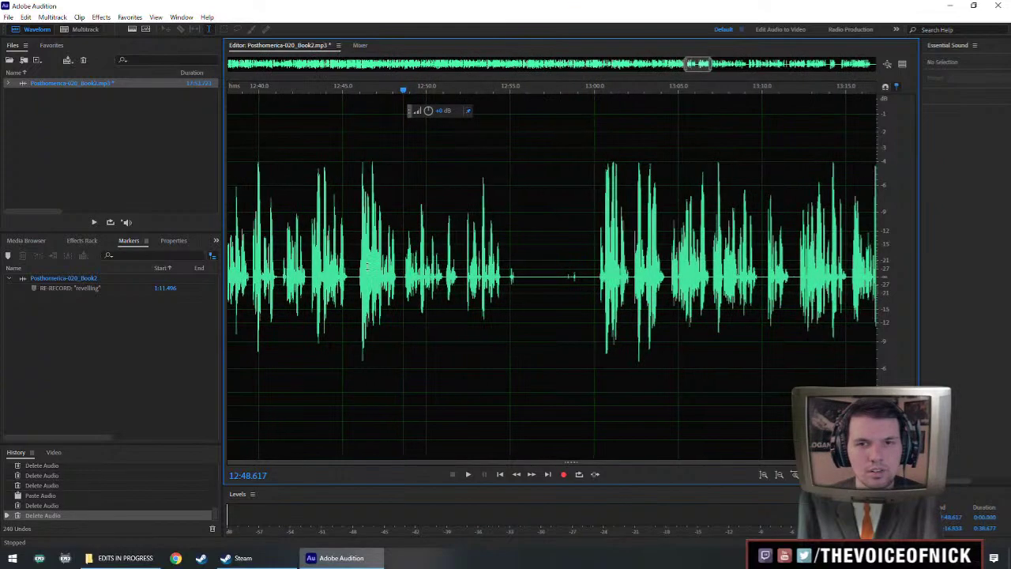
left_click(366, 271)
key("space")
scroll(465, 277, "up", 2)
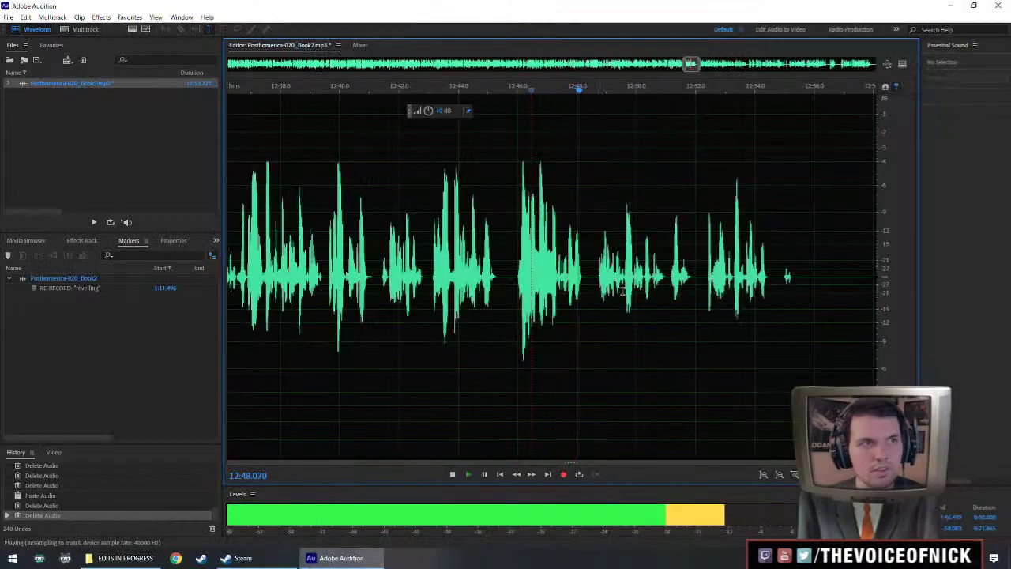
Amplify the quiet phrase from about 12:48.7 to 12:54.6, apply the Effects Rack to it, and play from about 12:45.4.
left_click_drag(656, 316, 578, 316)
key("space")
left_click_drag(694, 316, 520, 292)
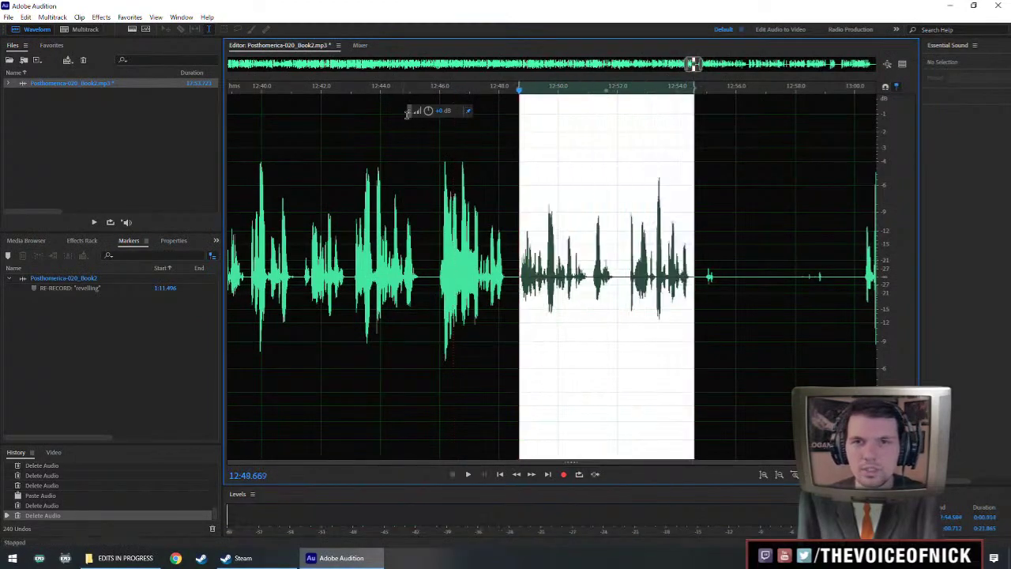
left_click_drag(429, 111, 436, 110)
key("ctrl+r")
left_click(422, 258)
key("space")
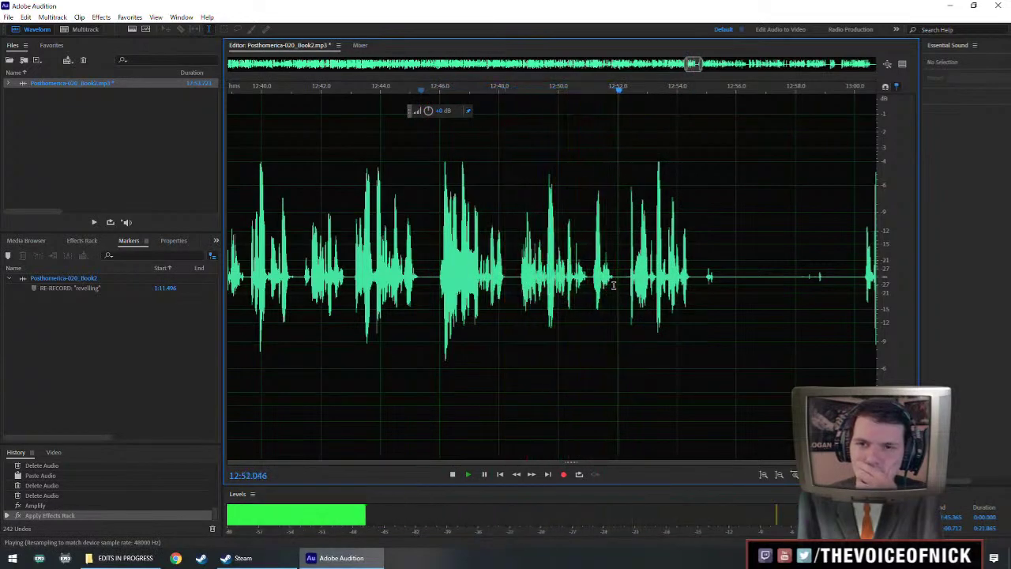
Tighten the pause near 12:52.2 by deleting a sliver of it, and play across the join from about 12:49.5.
scroll(610, 286, "up", 2)
key("space")
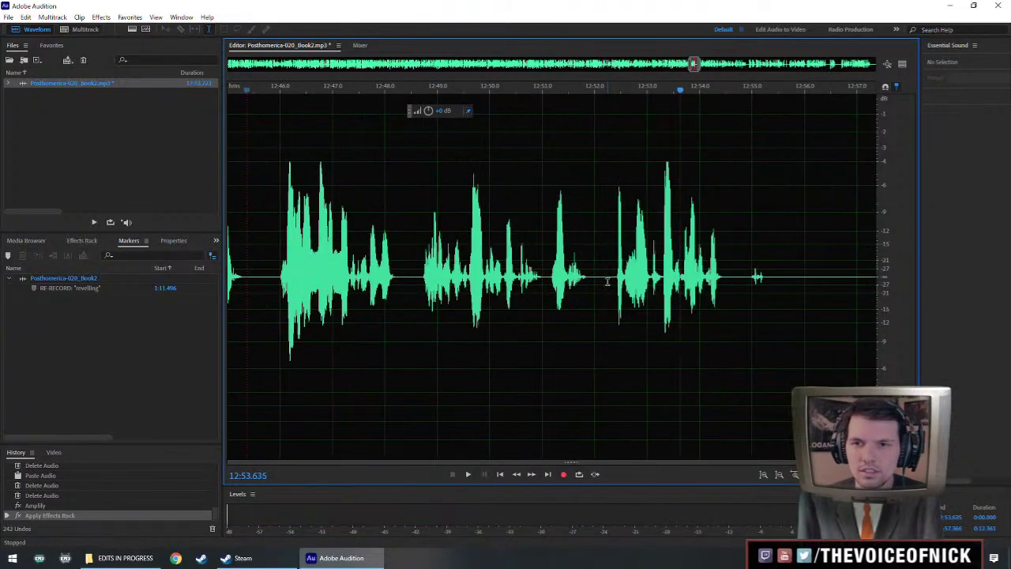
key("Delete")
left_click(462, 272)
key("space")
scroll(490, 301, "down", 1)
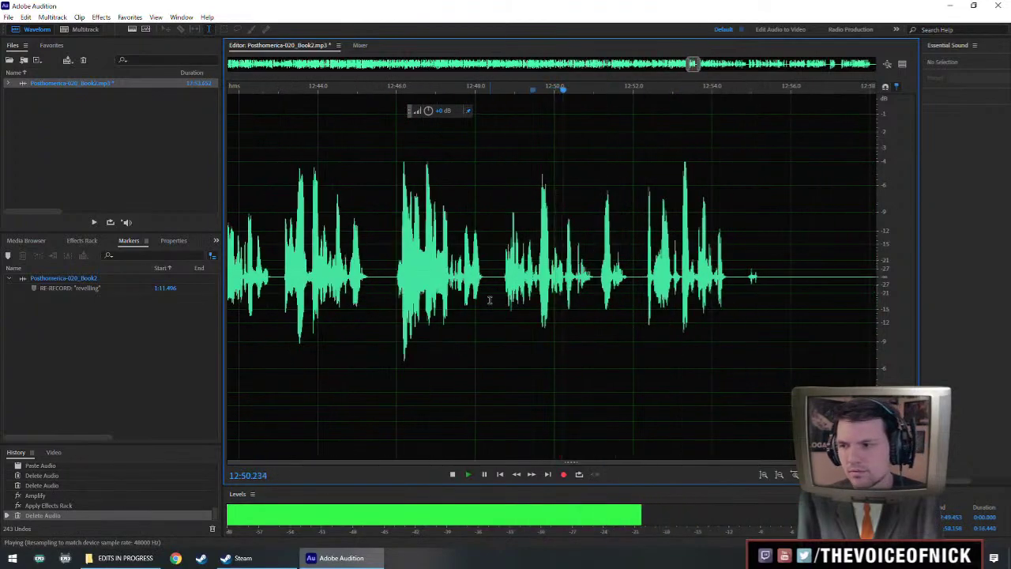
scroll(497, 304, "up", 1)
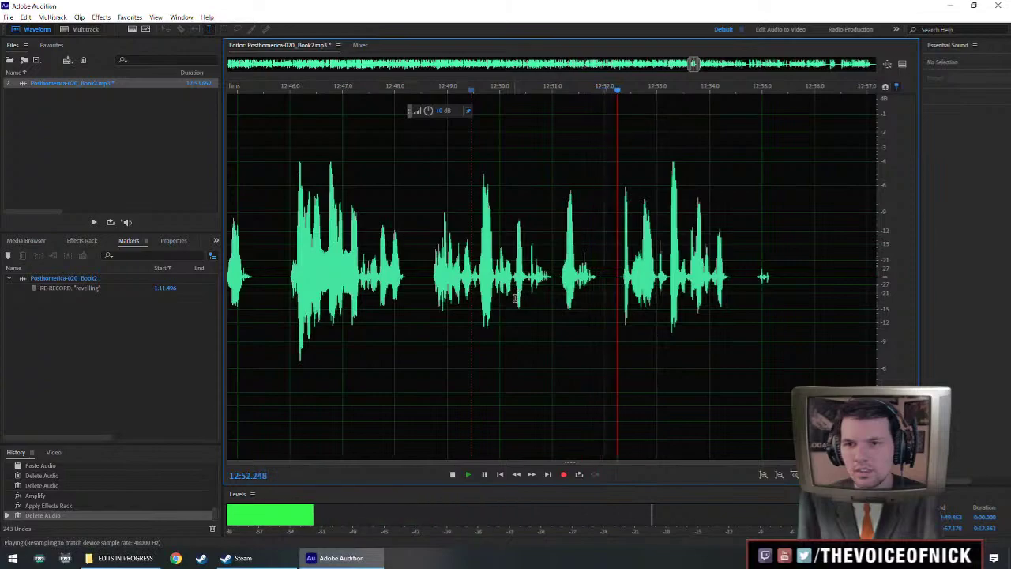
scroll(676, 296, "down", 2)
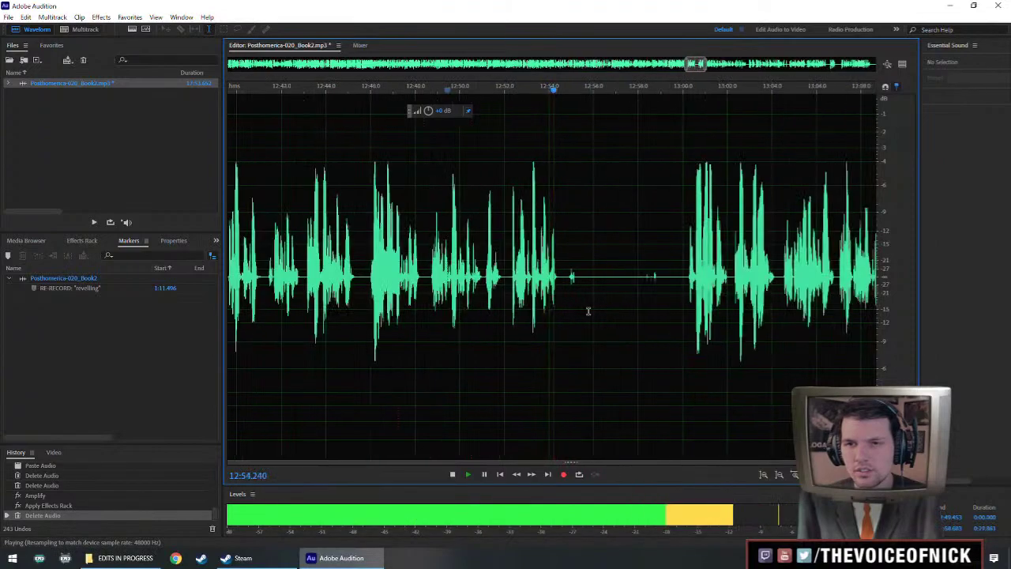
Replace the audio from about 12:54.4 to 13:00.2 with 1.5 seconds of silence.
left_click(684, 288)
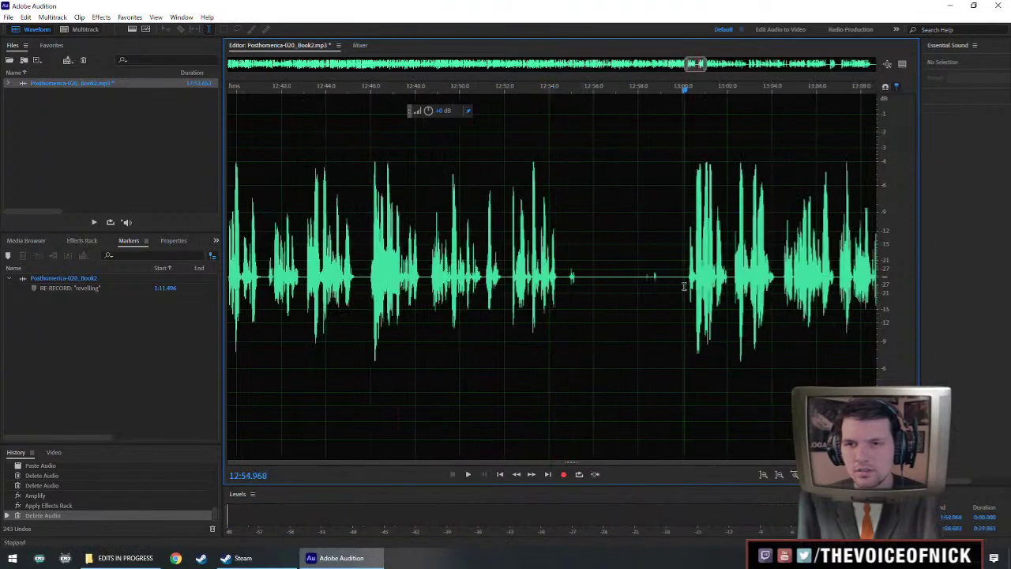
left_click(561, 288)
left_click_drag(567, 288, 687, 318)
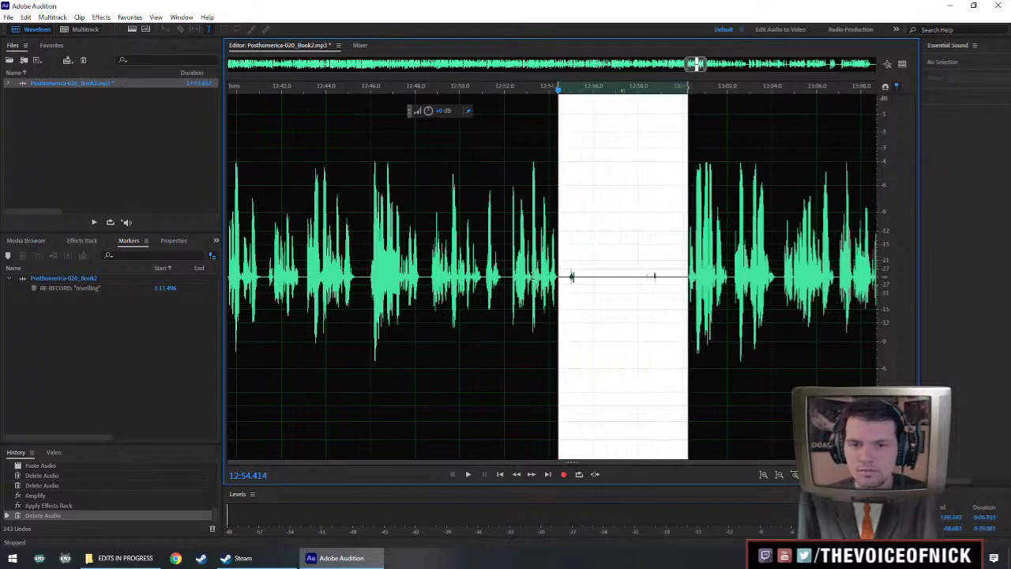
key("shift+s")
type("1.5")
key("Return")
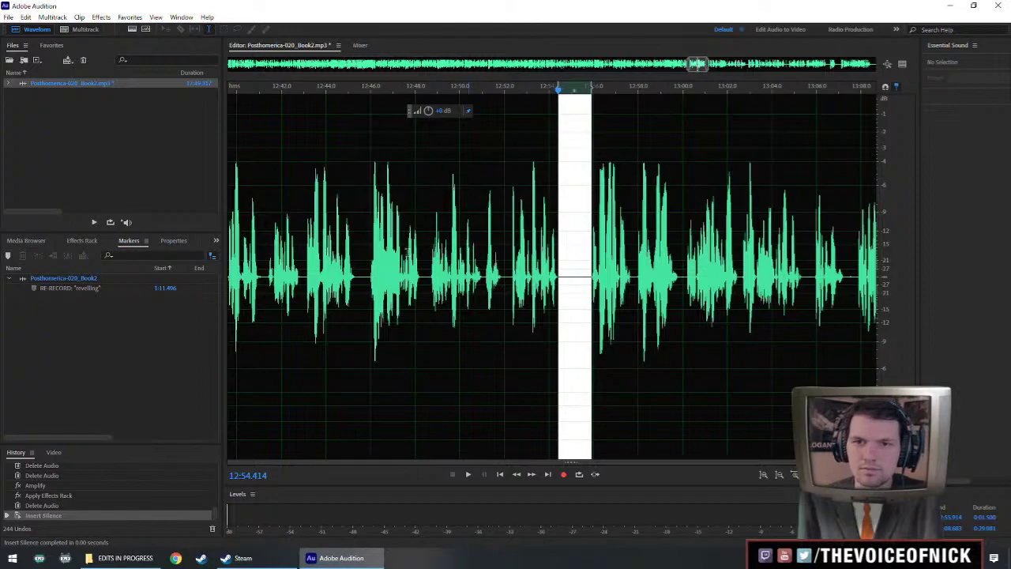
Play the passage from about 12:43.5, 12:39.5 and 12:46.6 to check the pacing of its phrases.
left_click(379, 260)
key("space")
left_click(316, 278)
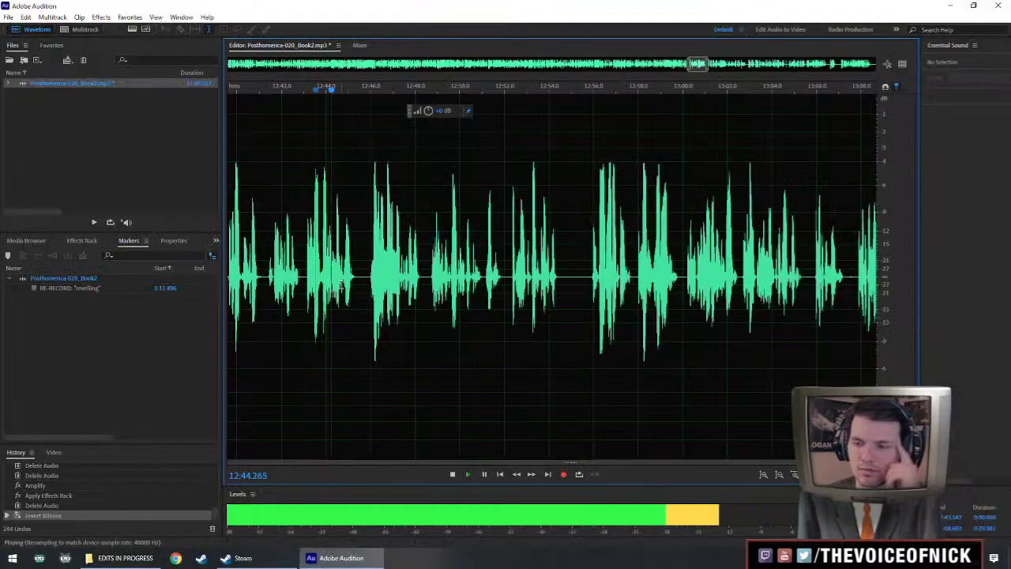
scroll(341, 286, "down", 1)
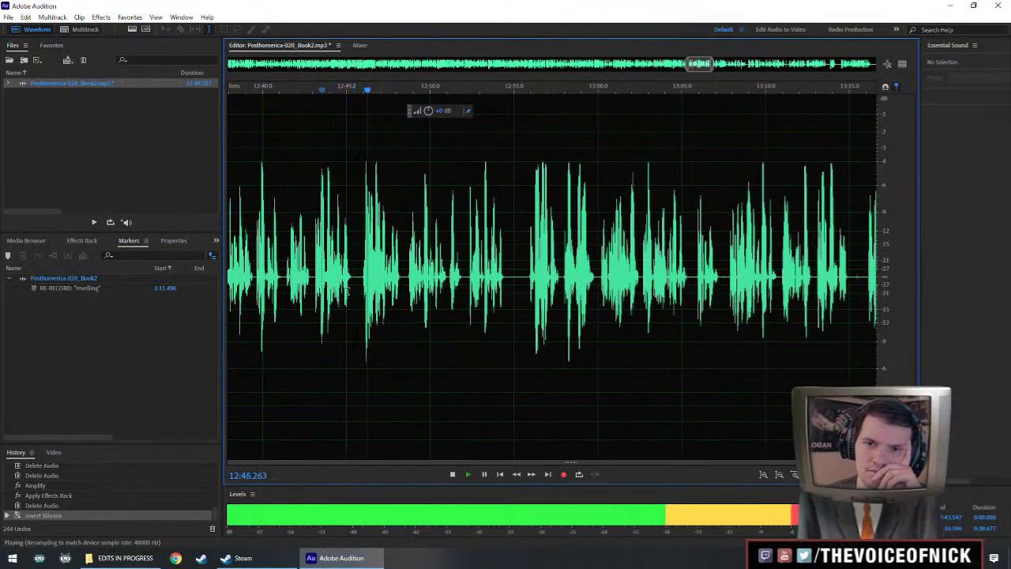
scroll(468, 323, "down", 3)
left_click(450, 247)
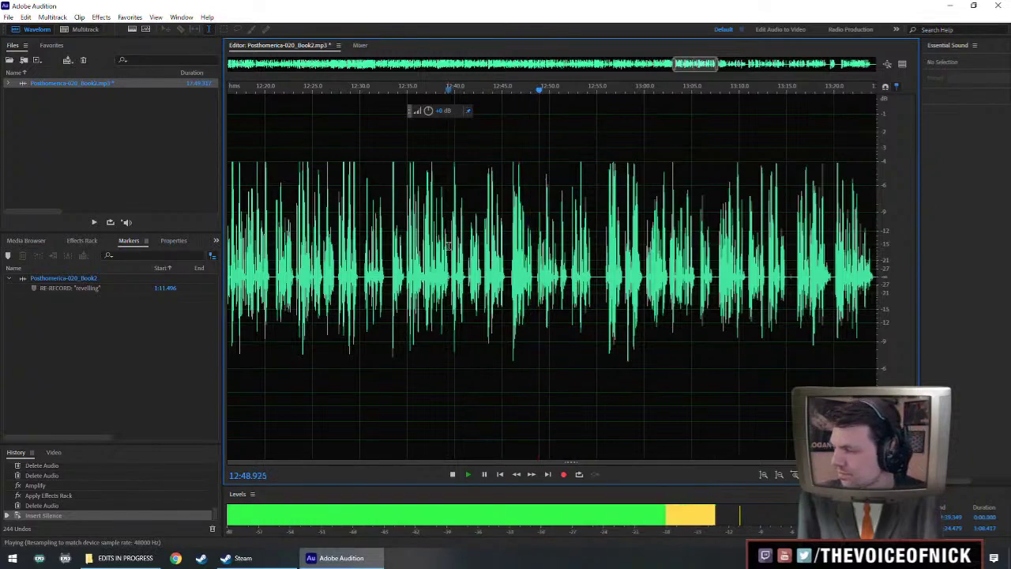
scroll(449, 245, "up", 3)
left_click(463, 275)
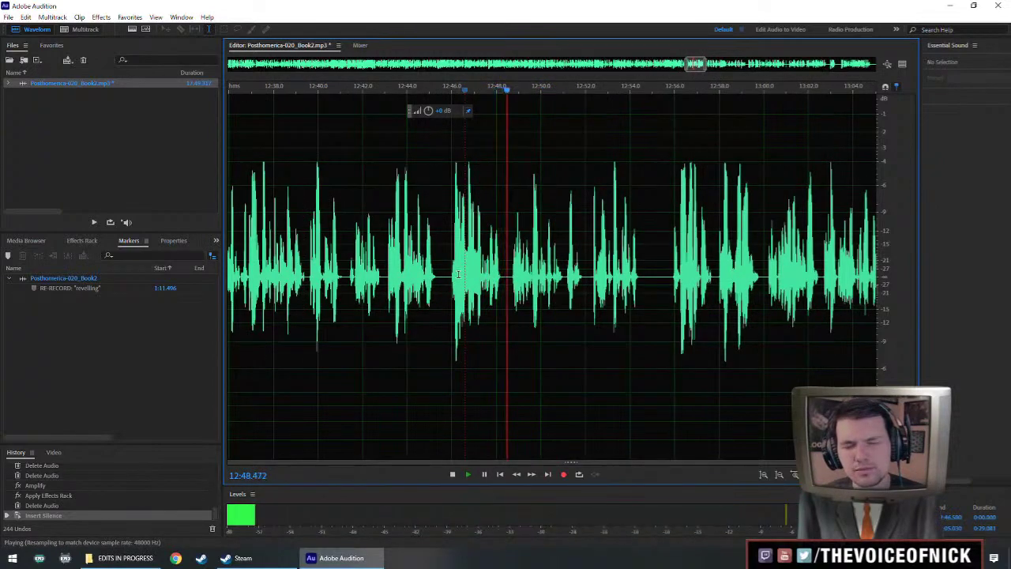
Lengthen the pause near 12:48.5 by copying a short stretch of its silence and pasting it back, then replay from about 12:46.6 and 12:42.3.
scroll(474, 280, "up", 2)
key("space")
left_click_drag(486, 287, 497, 286)
key("ctrl+c")
left_click(501, 286)
key("ctrl+v")
left_click(400, 270)
key("space")
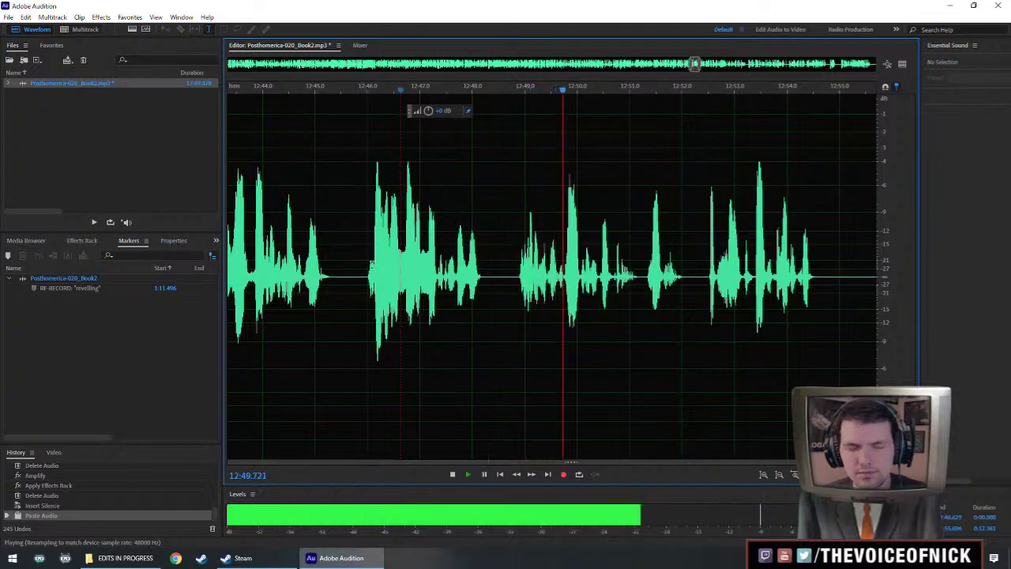
scroll(371, 267, "down", 2)
left_click(350, 273)
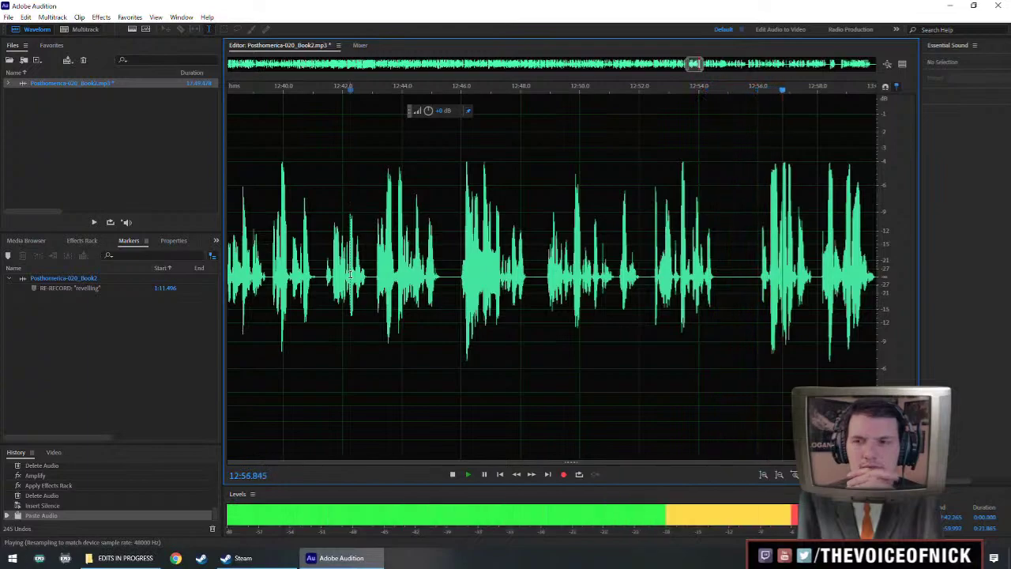
Tighten the pause near 12:58 by deleting a short stretch of it, and play across the join from about 12:56.9.
scroll(586, 293, "down", 4)
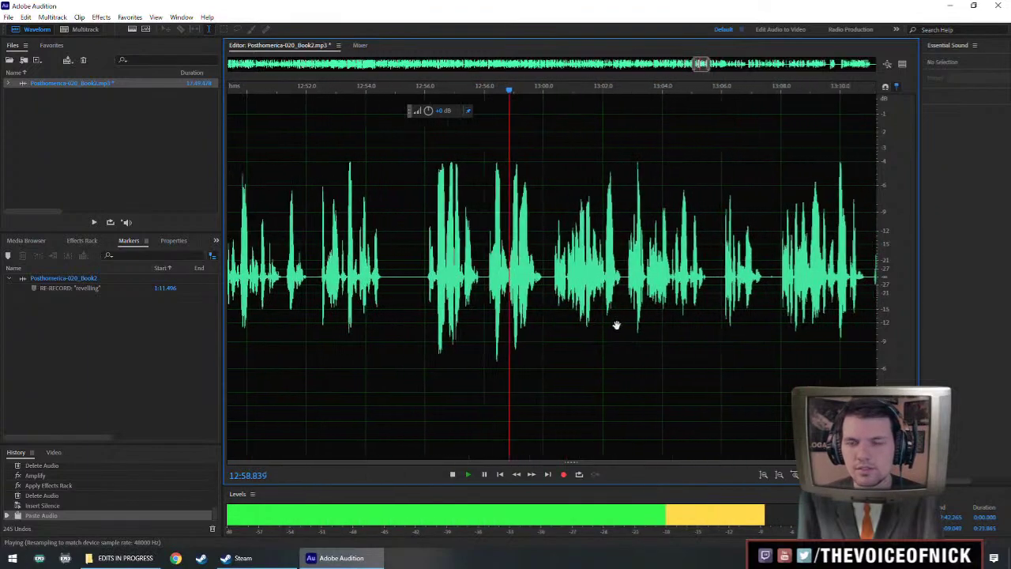
scroll(646, 310, "up", 5)
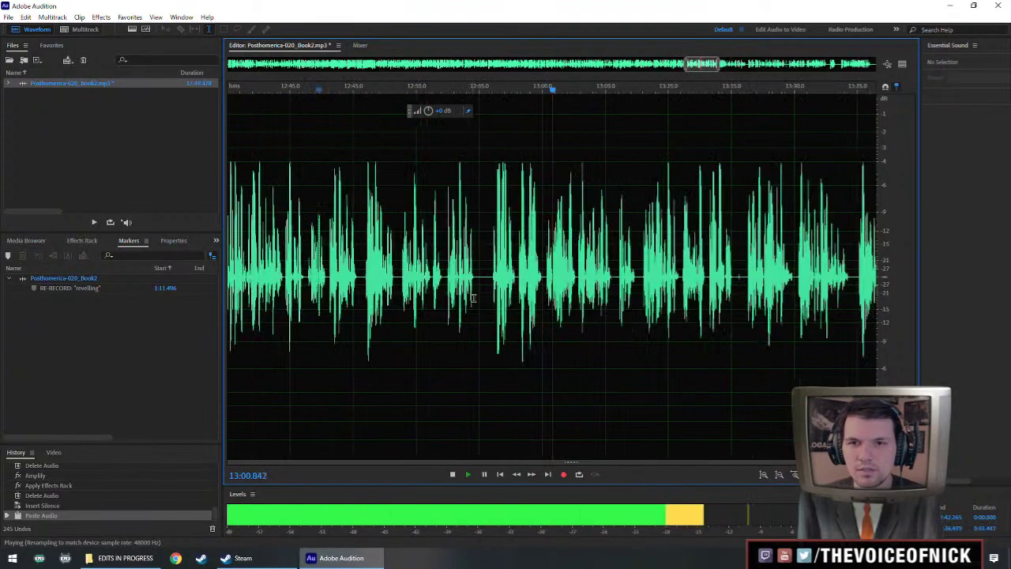
key("space")
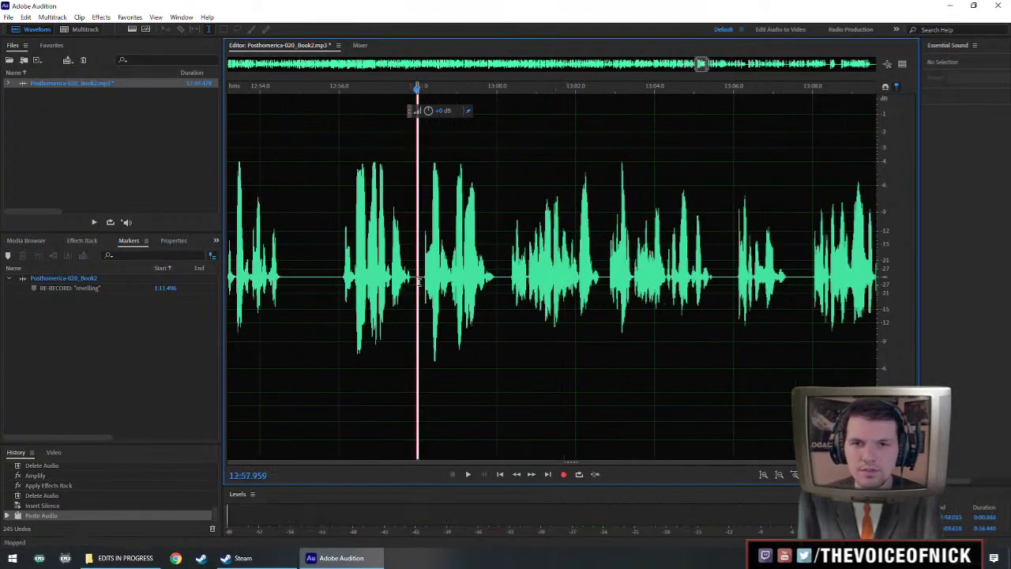
key("Delete")
left_click(377, 268)
key("space")
scroll(569, 277, "down", 2)
scroll(569, 277, "up", 3)
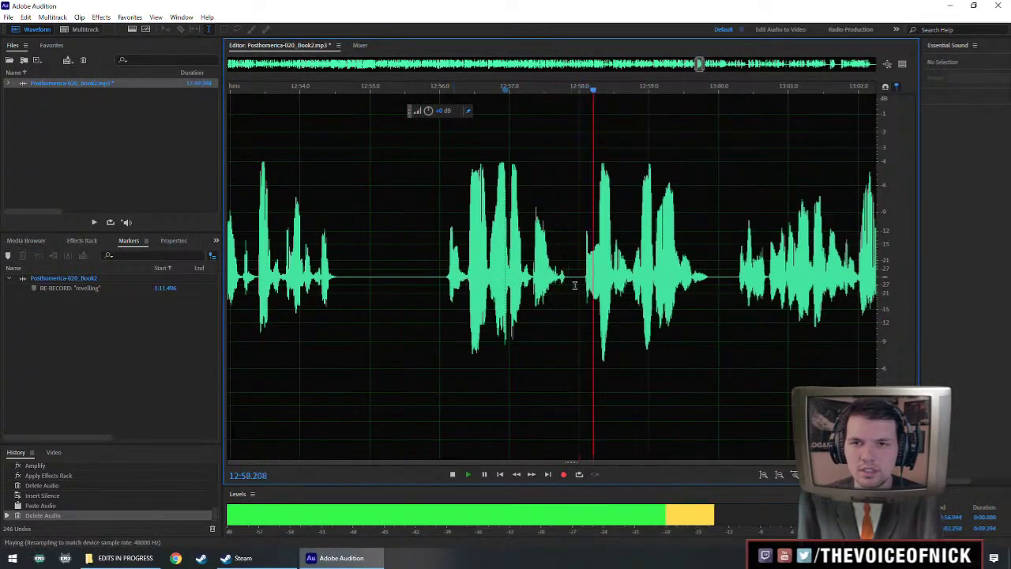
scroll(570, 279, "down", 4)
scroll(569, 279, "up", 2)
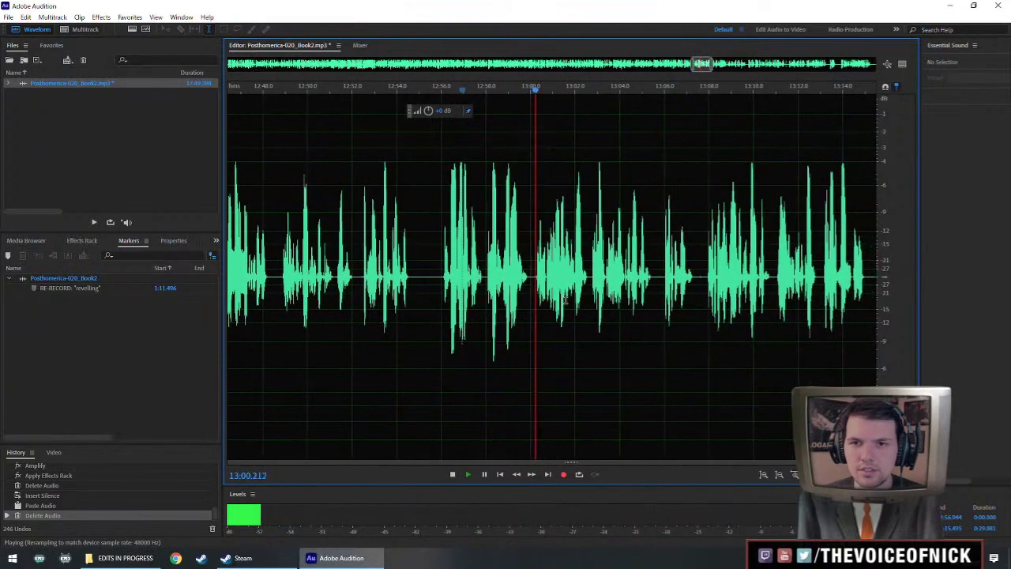
Try deleting a short stretch of the pause near 13:00, play across it from about 12:58.7, and undo the deletion.
scroll(570, 281, "up", 2)
key("space")
left_click_drag(503, 285, 511, 286)
key("Delete")
left_click(433, 276)
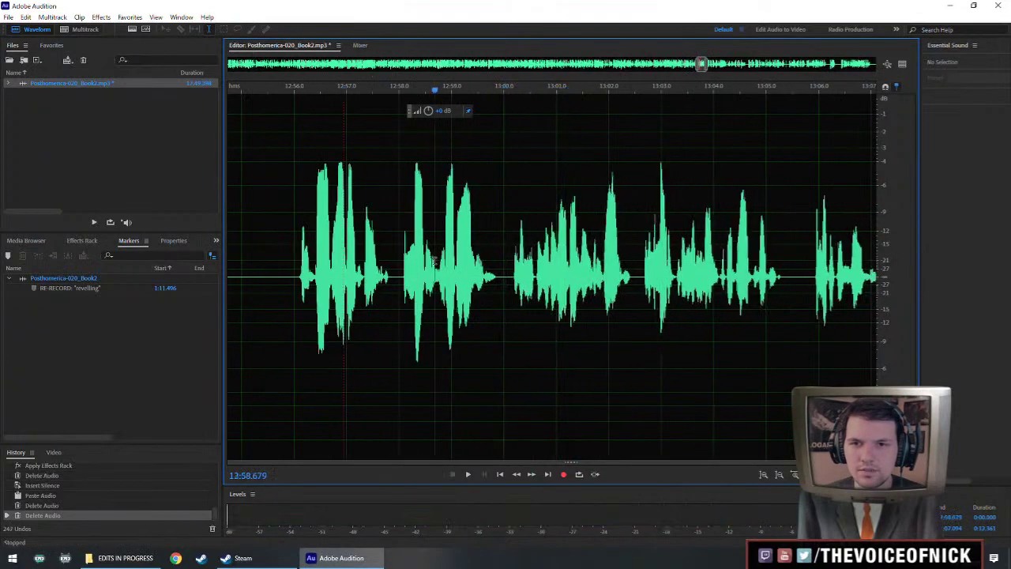
key("space")
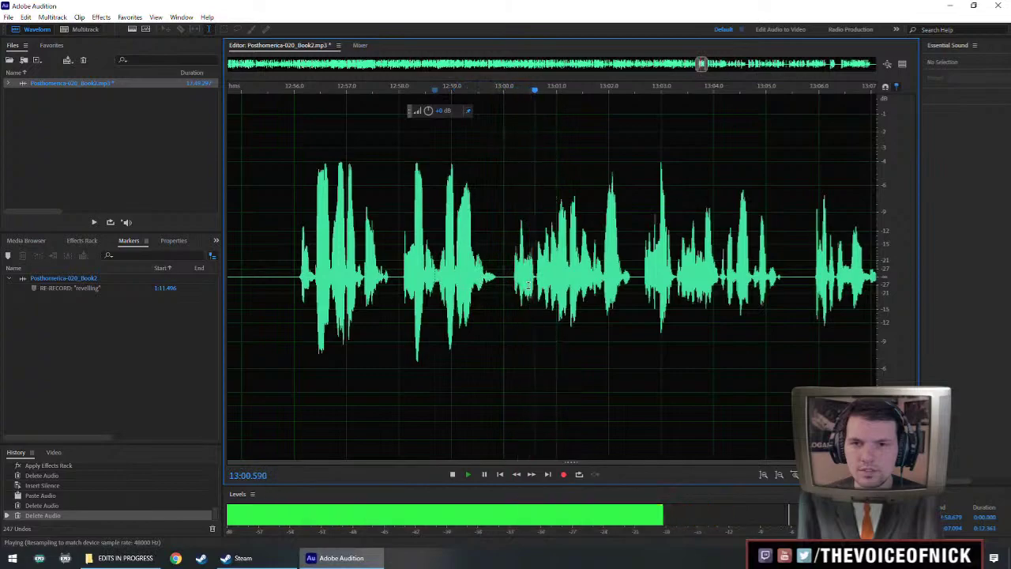
key("space")
key("ctrl+z")
Delete a slightly shorter stretch of the pause near 13:00 and play across the join from about 12:58.7.
key("Delete")
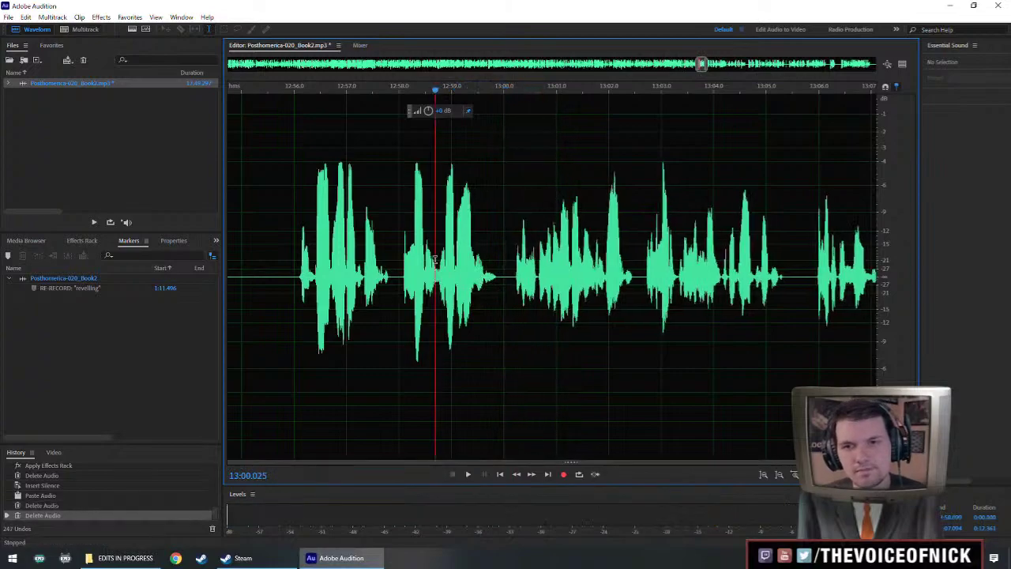
key("space")
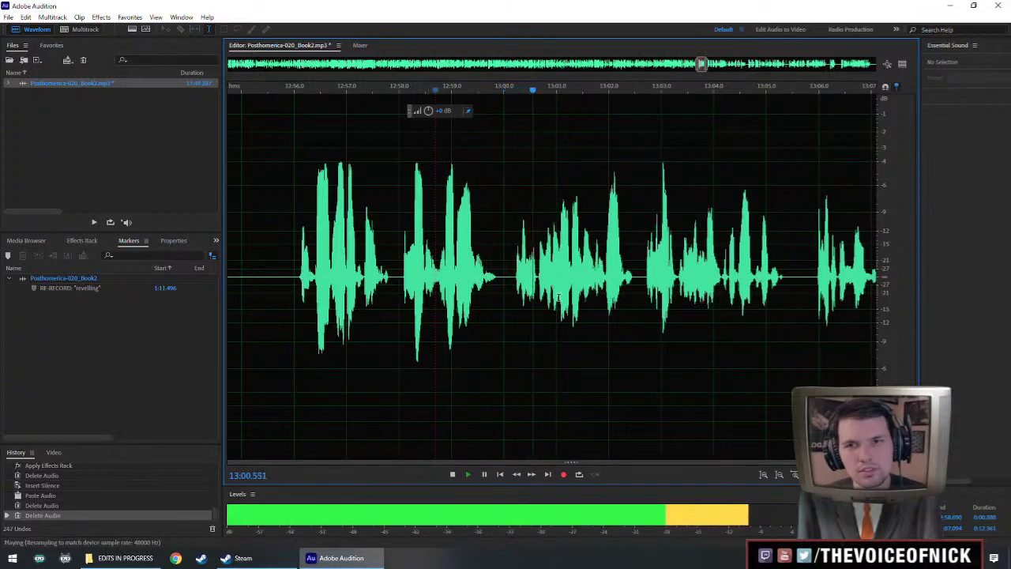
scroll(414, 260, "down", 6)
key("space")
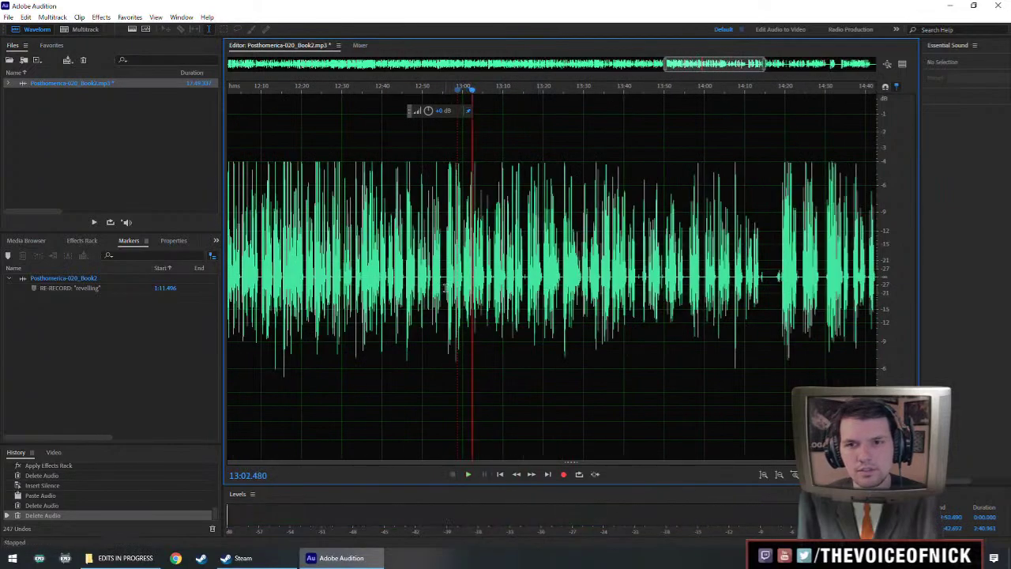
Select the audio from about 12:55.6 to the end of the file, amplify it slightly, and apply the Effects Rack to it.
left_click_drag(446, 292, 862, 307)
scroll(741, 306, "down", 2)
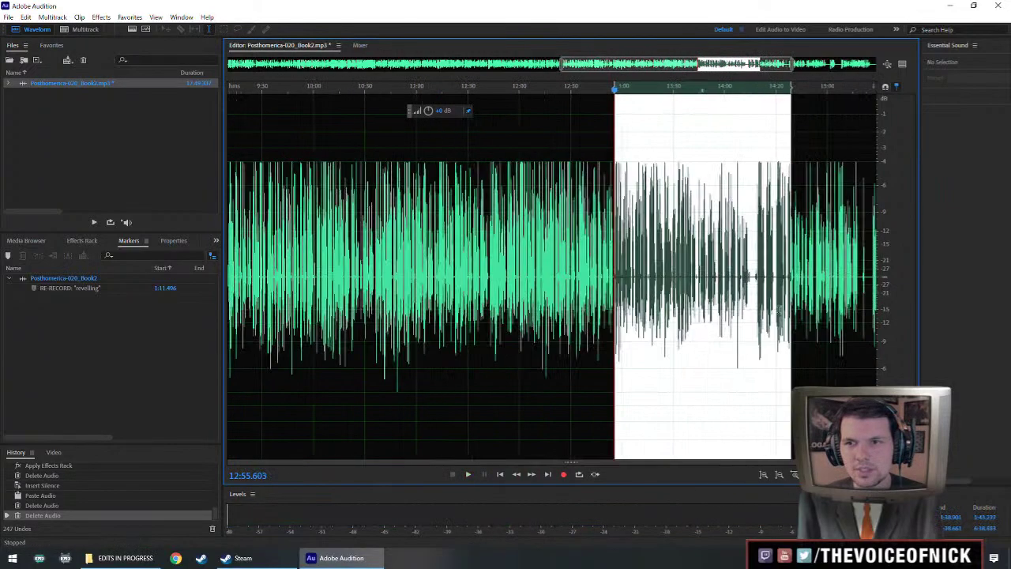
scroll(532, 317, "right", 3)
scroll(529, 317, "down", 1)
scroll(525, 321, "left", 2)
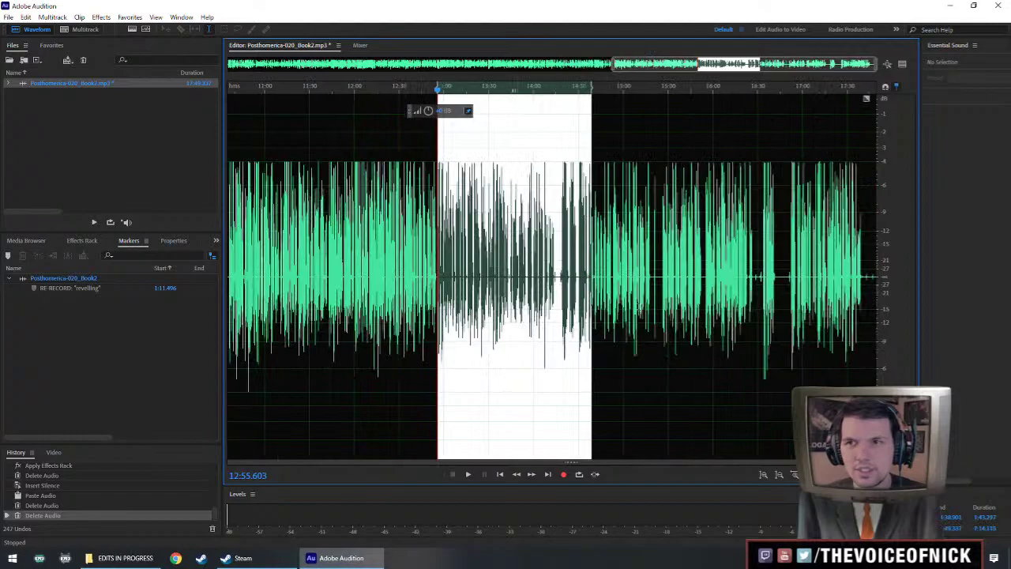
scroll(639, 307, "down", 2)
left_click_drag(680, 291, 879, 267)
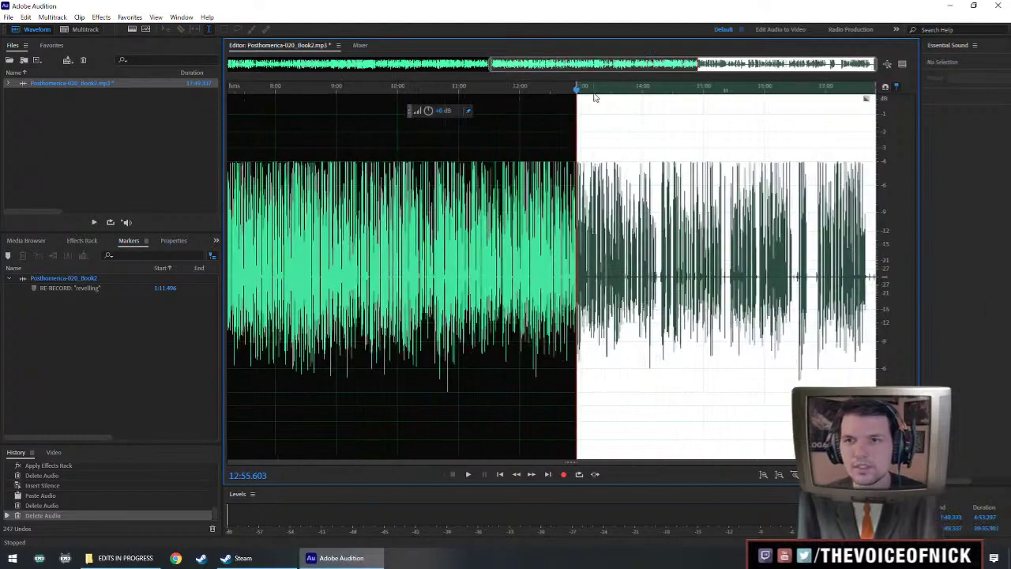
left_click_drag(429, 111, 440, 109)
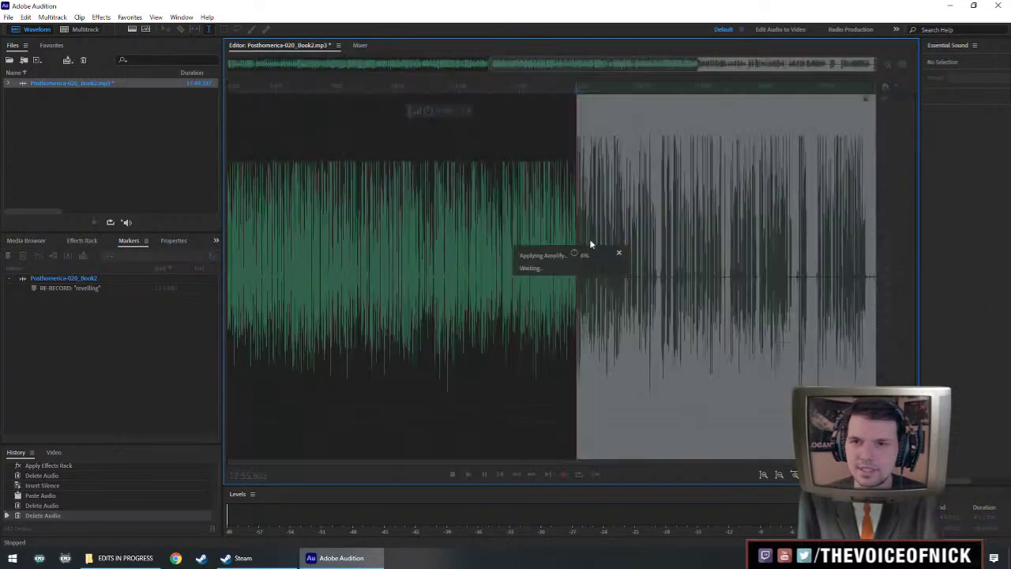
key("ctrl+r")
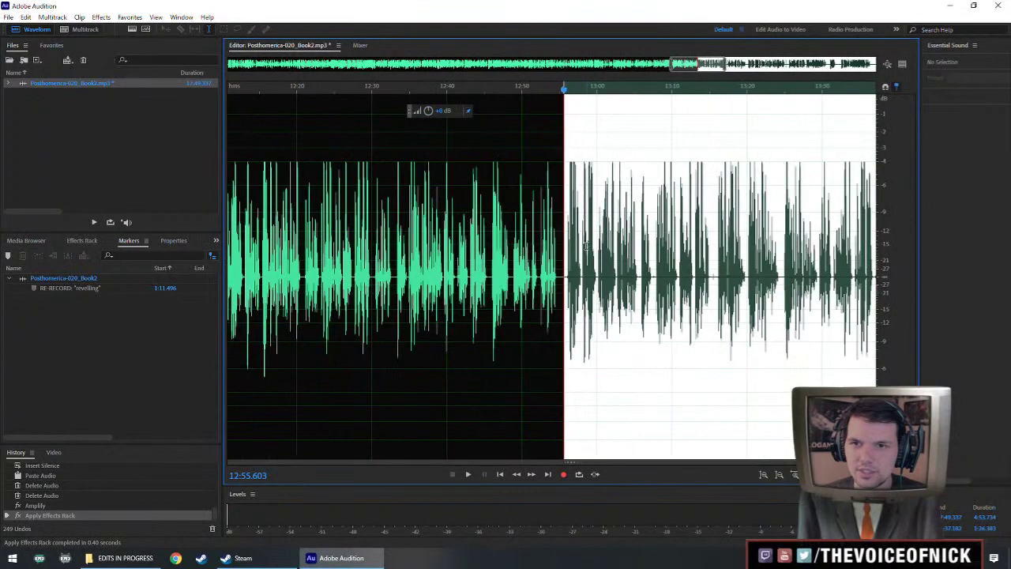
Examine the waveform levels around and after 12:55.6, undoing and redoing the Effects Rack to compare the peaks with and without it.
left_click(536, 246)
scroll(607, 221, "up", 3)
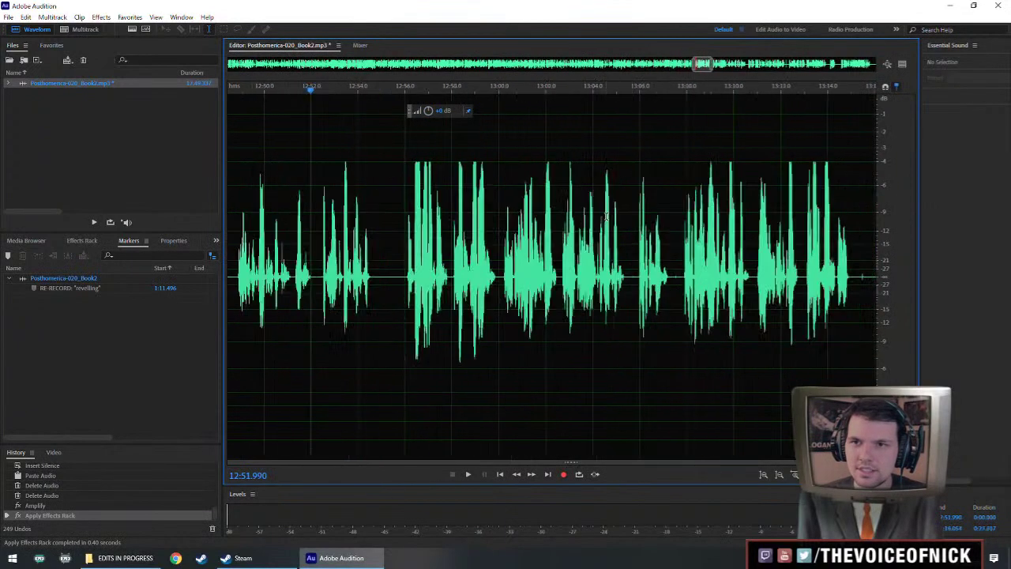
scroll(466, 181, "up", 3)
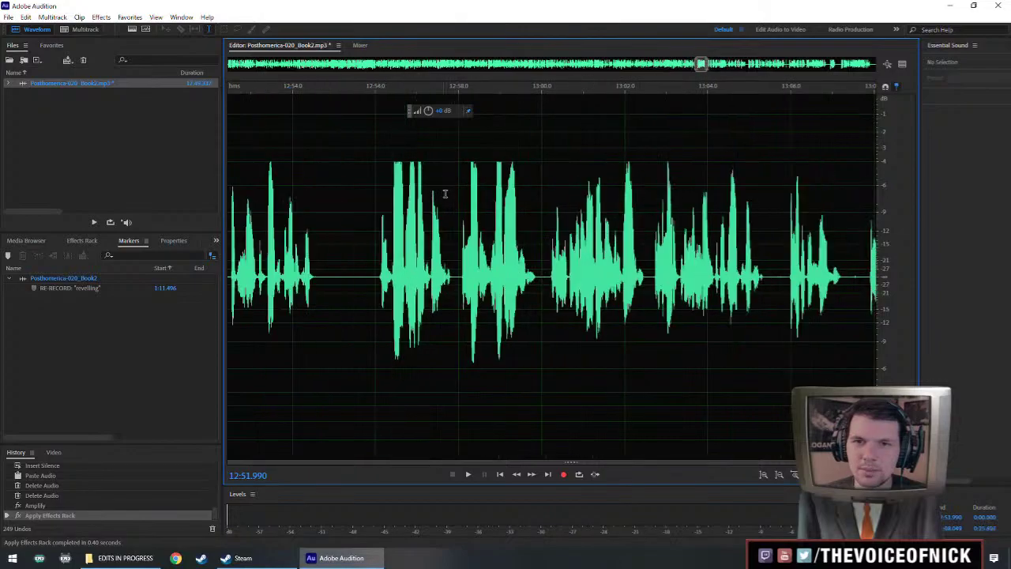
scroll(442, 182, "down", 6)
scroll(571, 201, "up", 5)
scroll(568, 201, "down", 6)
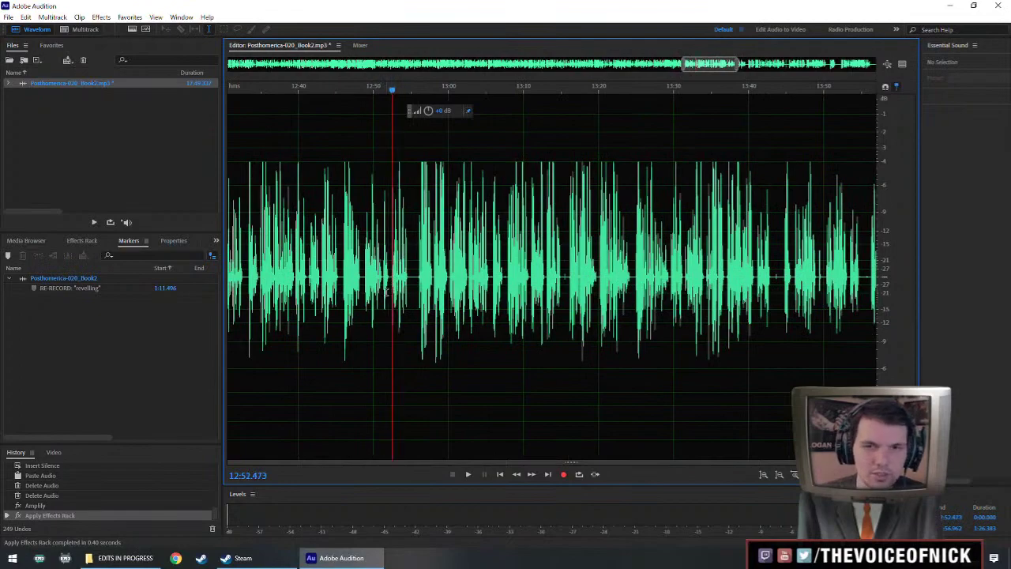
key("ctrl+z")
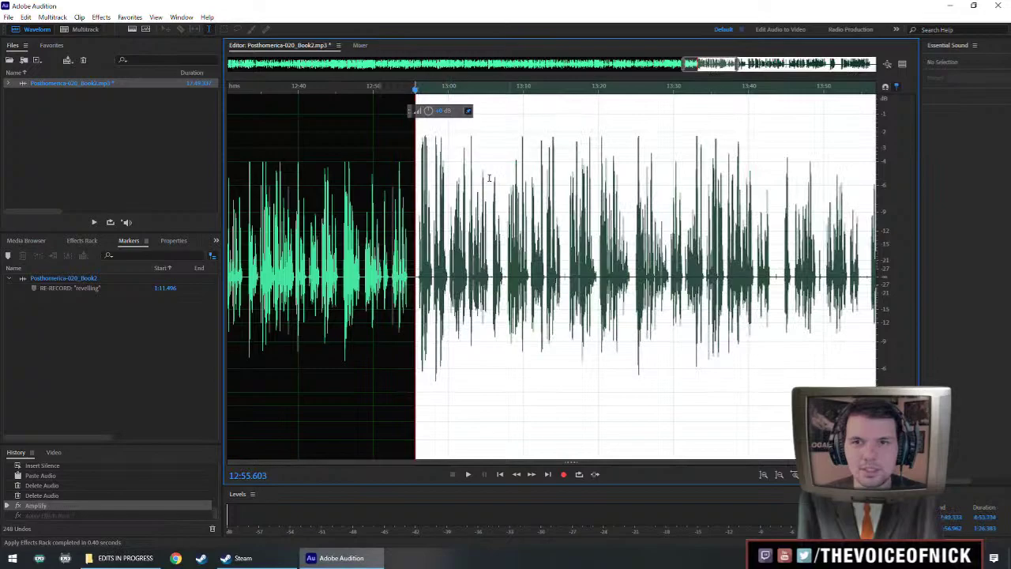
key("ctrl+shift+z")
left_click(387, 348)
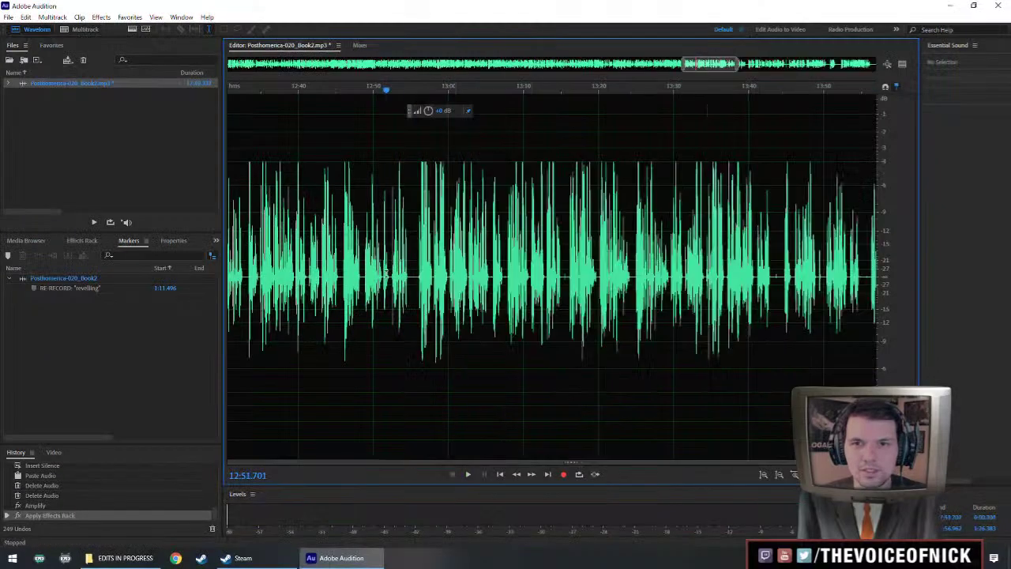
Play the processed passage from about 12:51.7 to about 13:07.5 to judge the volume change after 12:55.6.
scroll(466, 347, "down", 1)
scroll(465, 348, "up", 5)
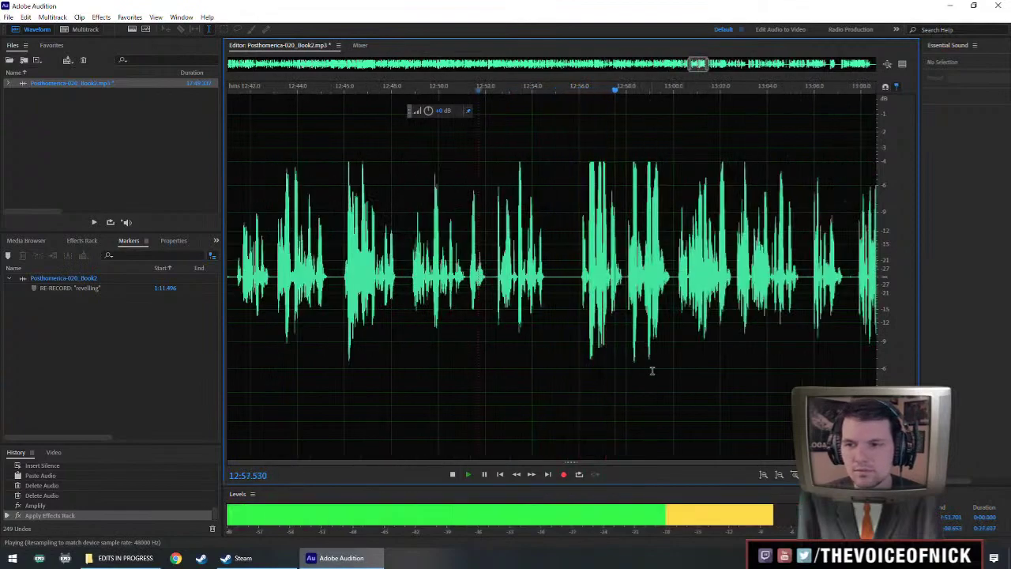
left_click_drag(680, 360, 571, 349)
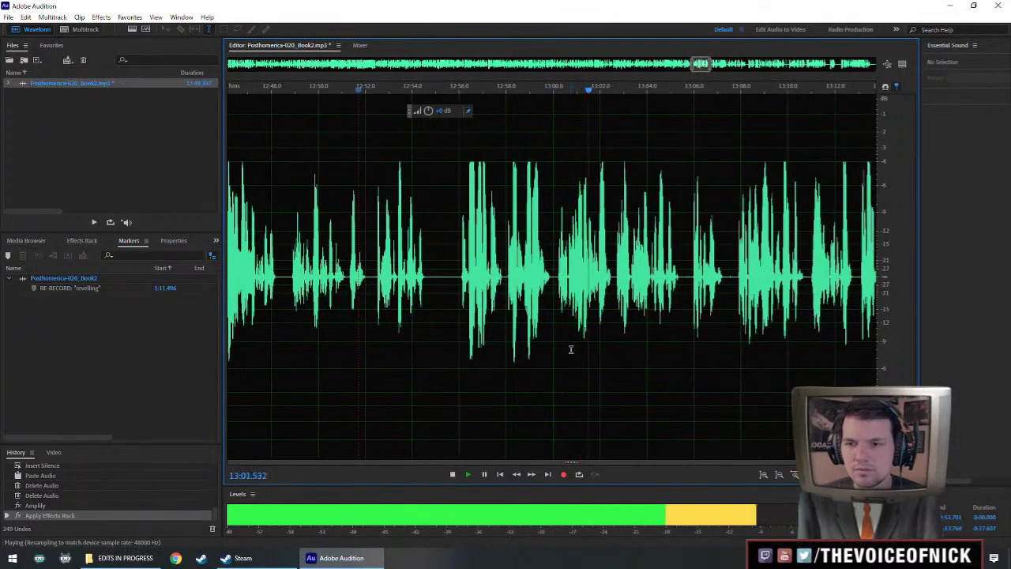
scroll(543, 360, "right", 4)
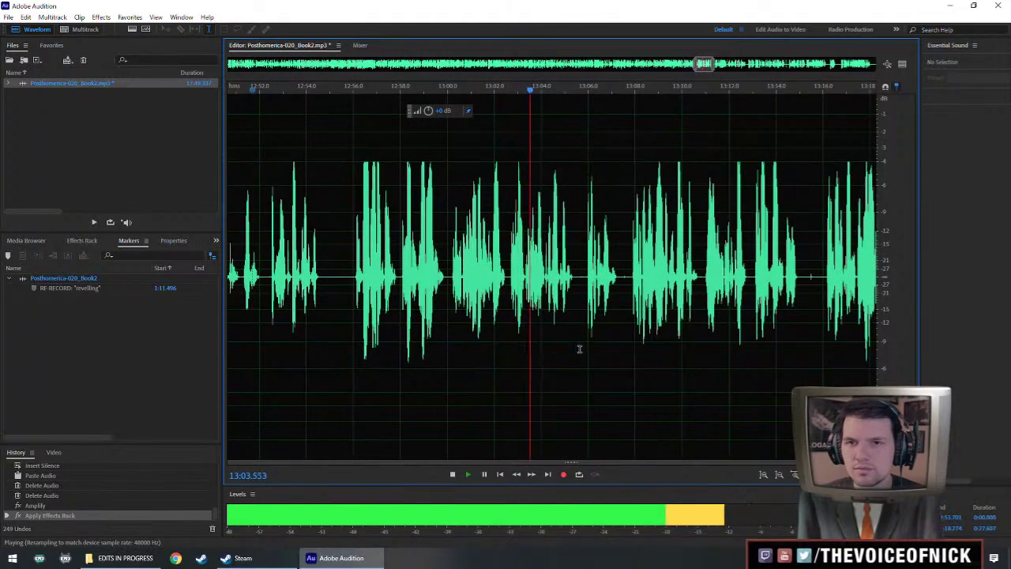
scroll(601, 340, "right", 3)
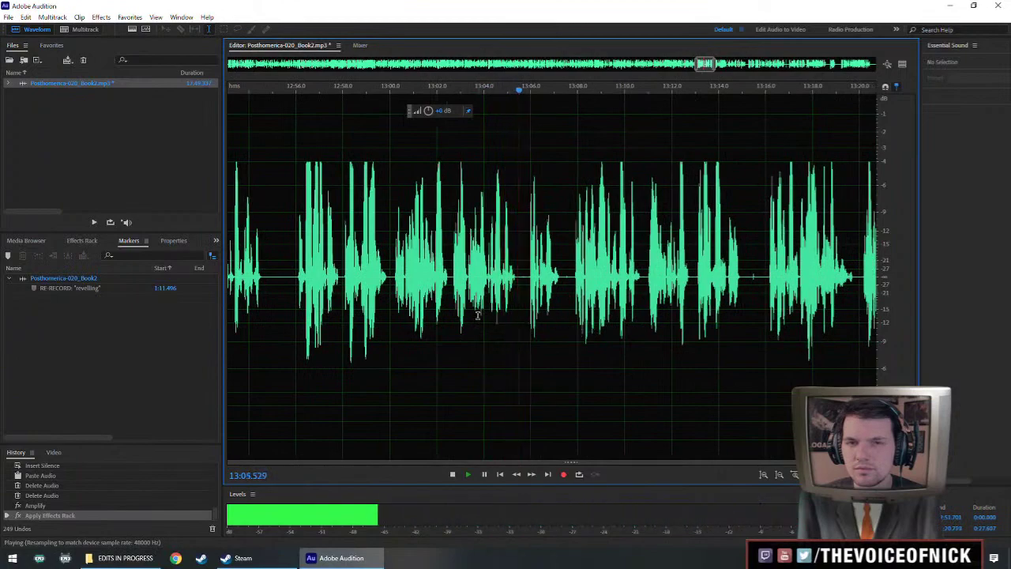
scroll(514, 312, "right", 2)
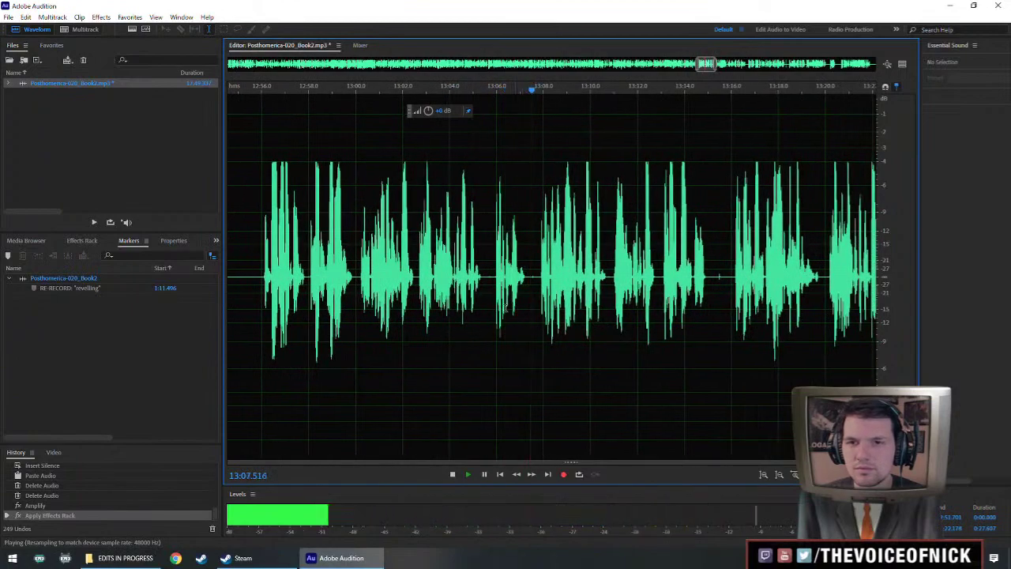
Undo the Effects Rack and the amplification applied from about 12:55.6 to the end of the file.
key("ctrl+z")
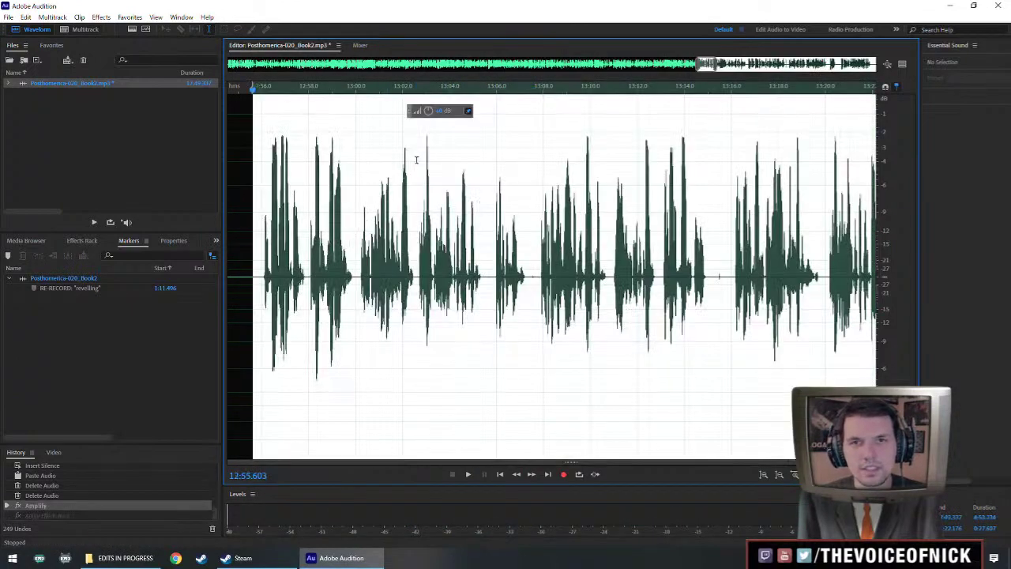
left_click_drag(253, 283, 353, 285)
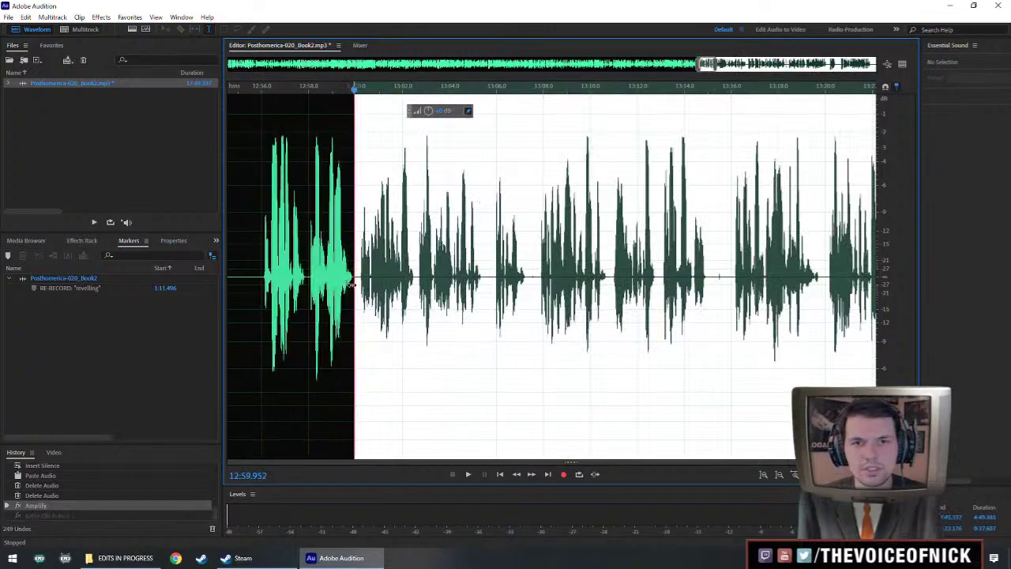
key("ctrl+z")
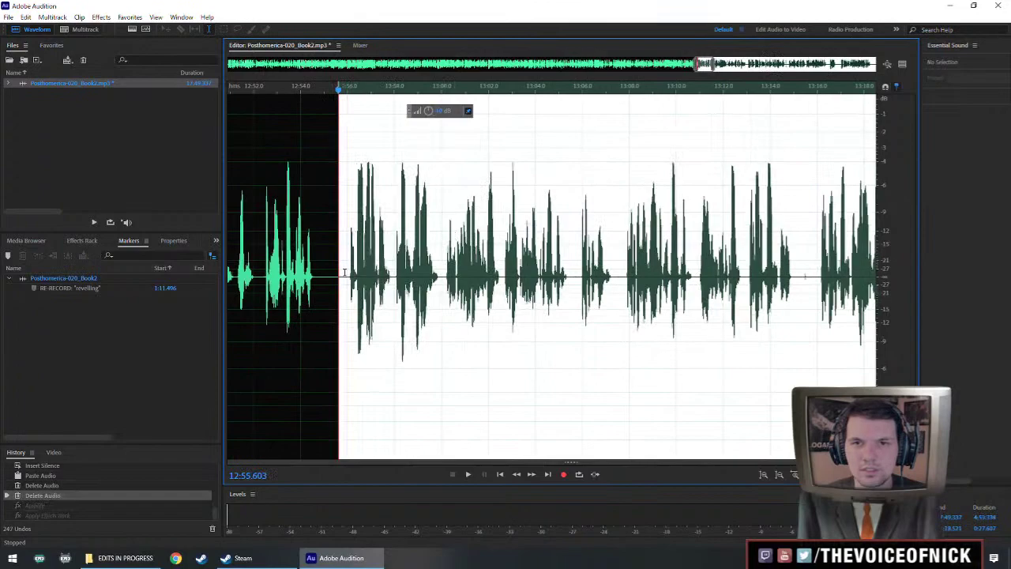
key("ctrl+z")
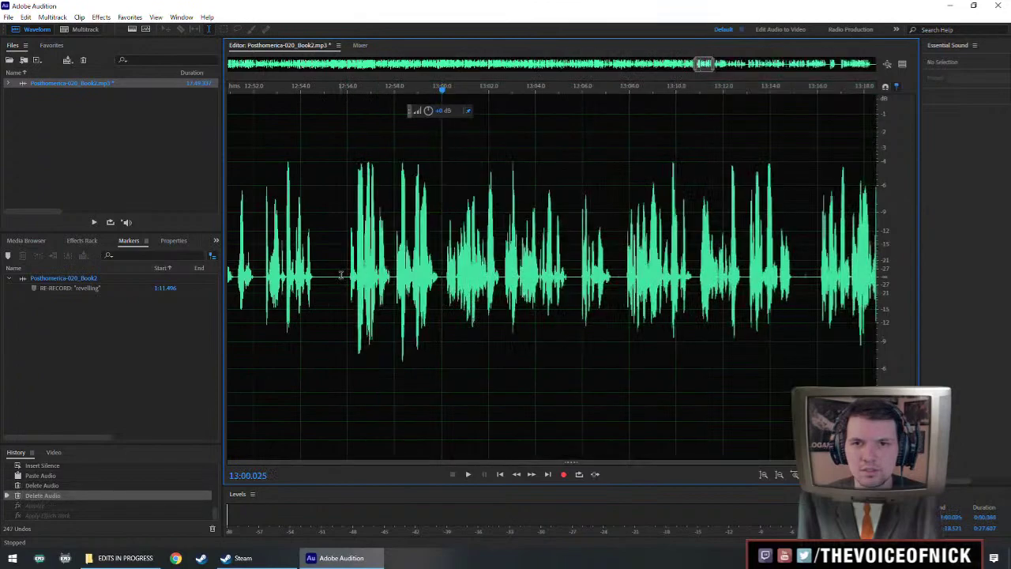
key("ctrl+shift+z")
Select the audio from about 13:00.0 to the end of the file, amplify it slightly, and apply the Effects Rack to it.
left_click_drag(337, 294, 439, 296)
scroll(528, 200, "down", 6)
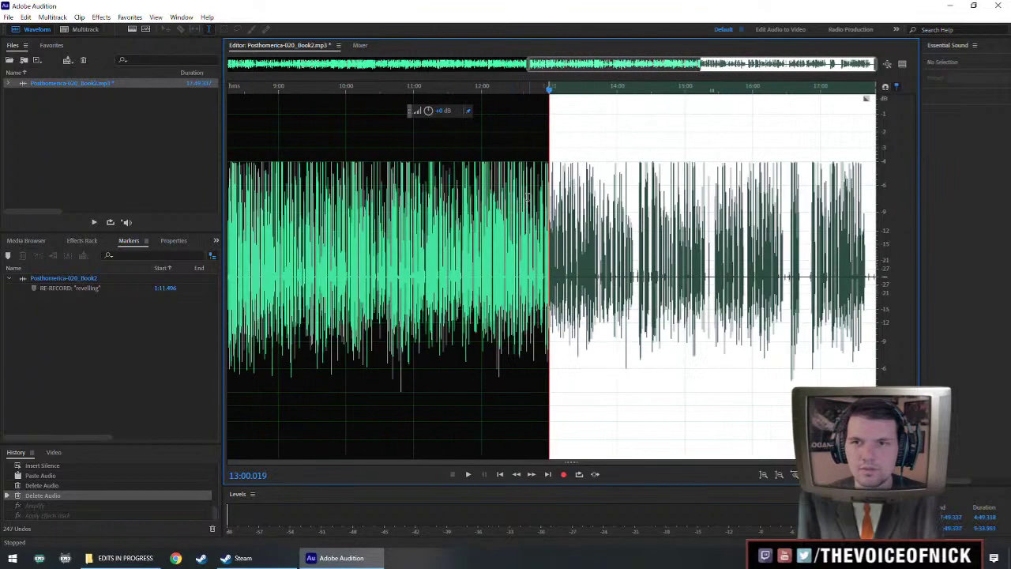
scroll(494, 111, "down", 3)
left_click_drag(427, 111, 428, 106)
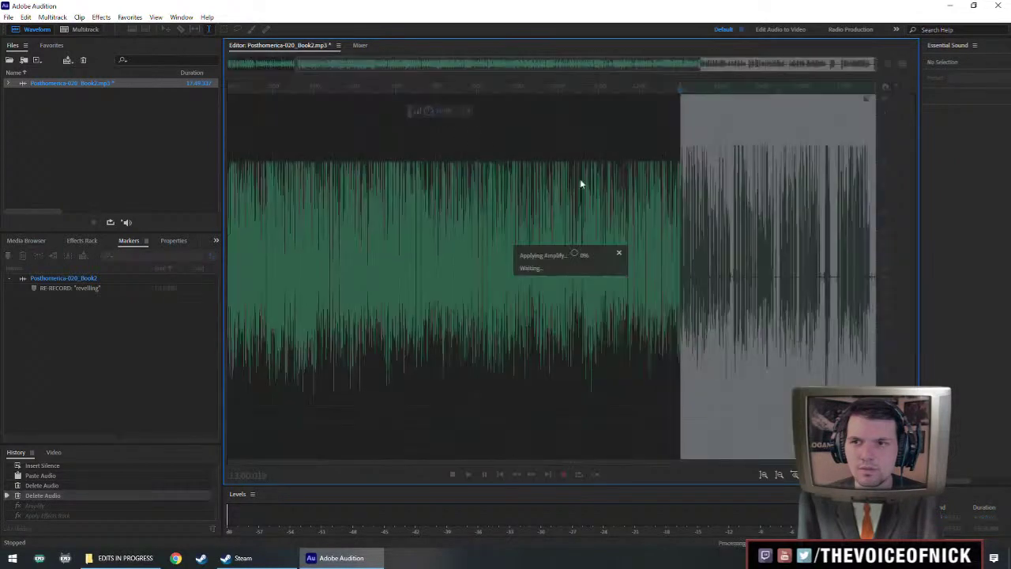
scroll(779, 225, "up", 3)
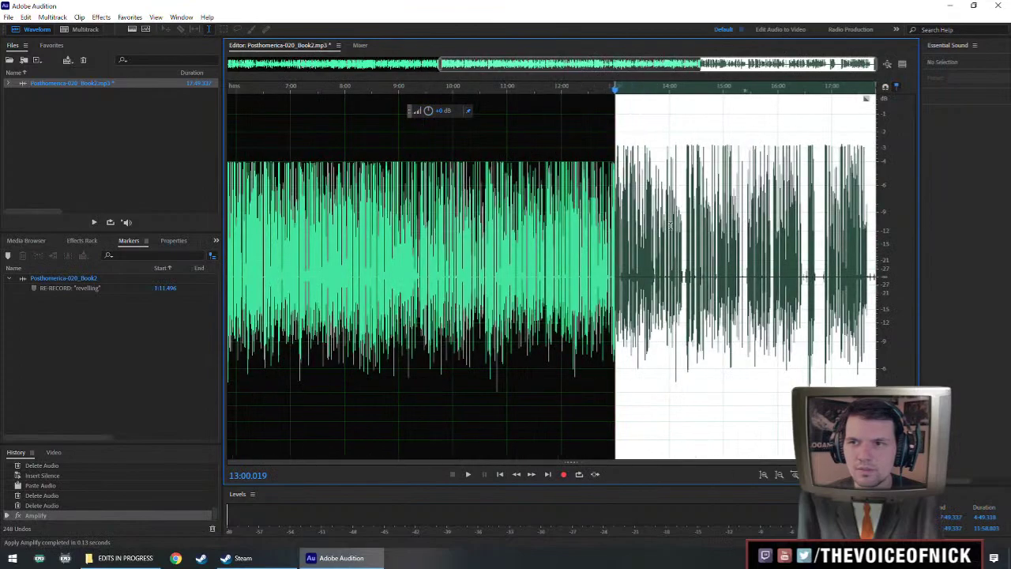
key("ctrl+r")
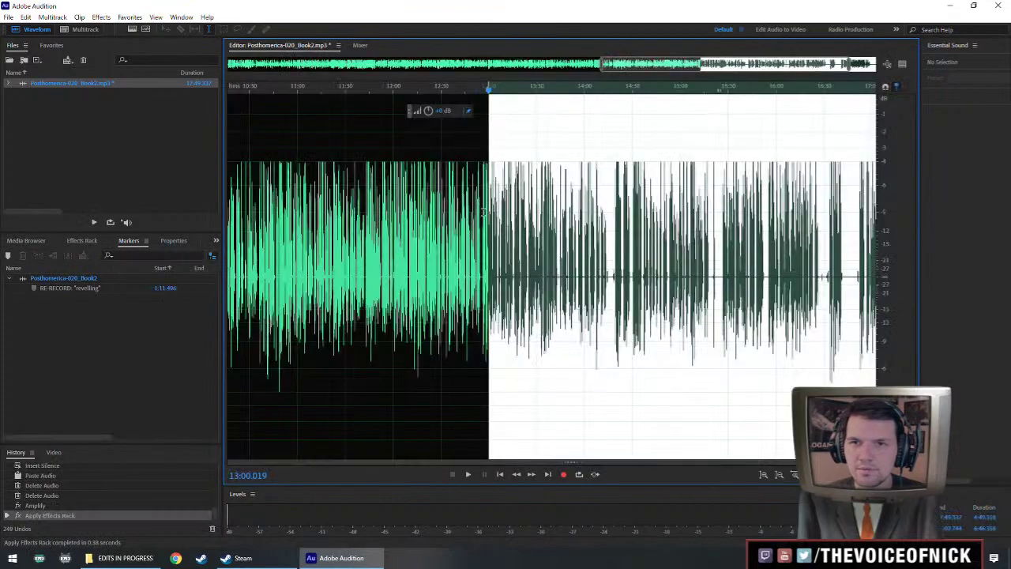
Play the narration across 13:00 from about 12:56.2 to check the level change, continuing to about 13:06.
left_click(483, 215)
key("space")
scroll(489, 232, "up", 3)
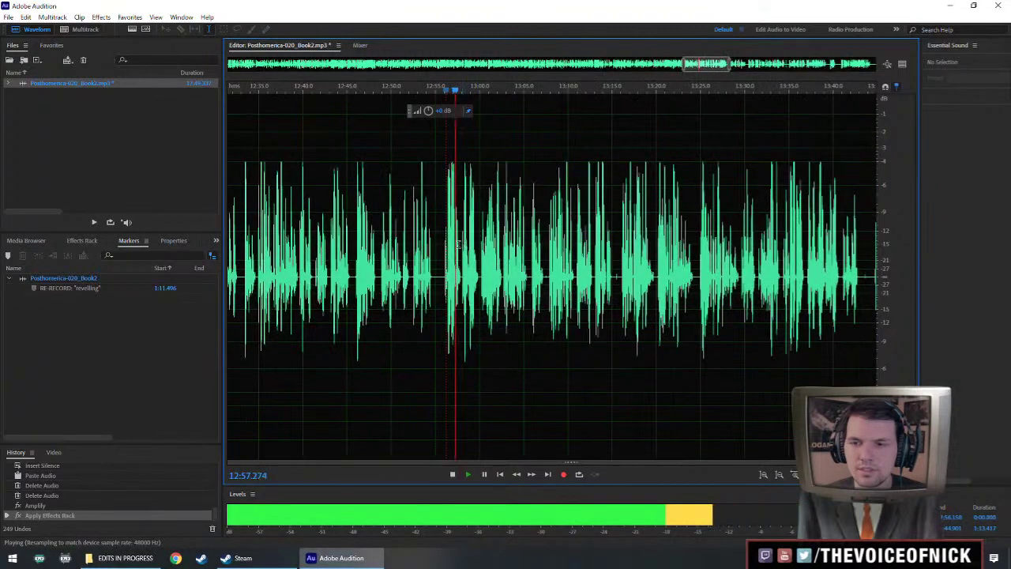
left_click(419, 239)
scroll(442, 261, "up", 4)
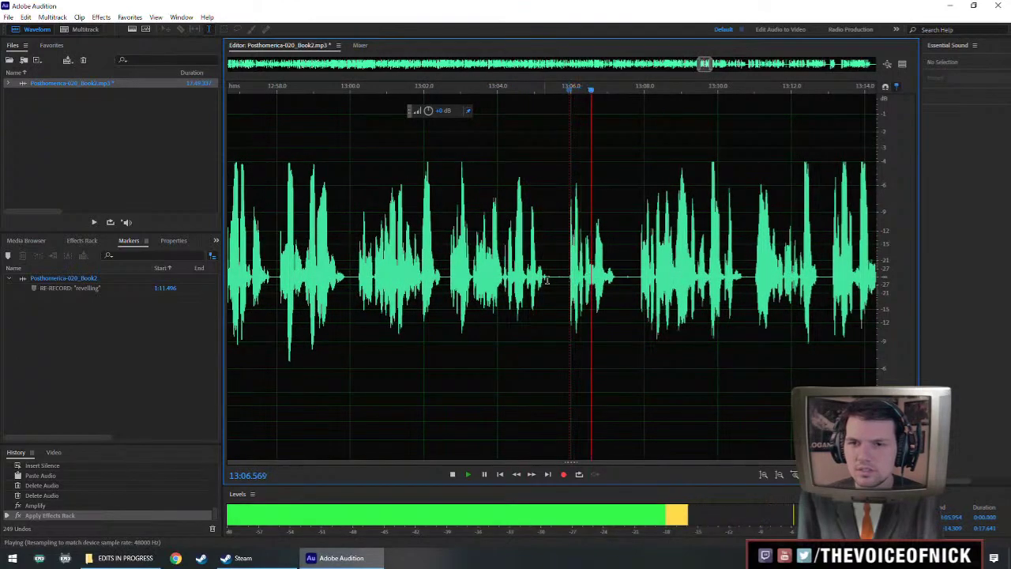
Delete the short phrase from about 13:06.0 to 13:07.9 and play across the join from about 13:04.5.
left_click_drag(639, 279, 570, 298)
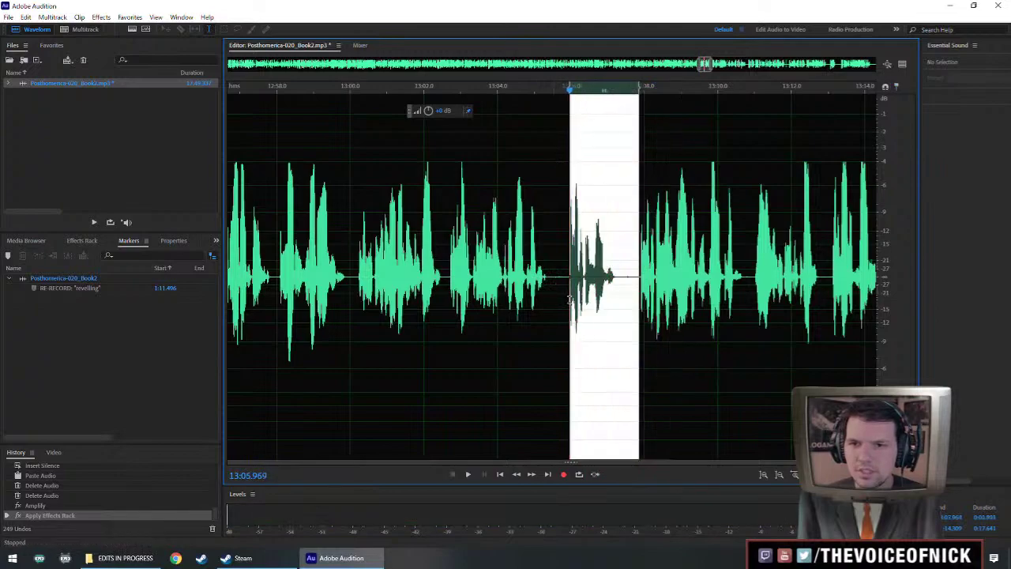
key("Delete")
left_click(516, 266)
key("space")
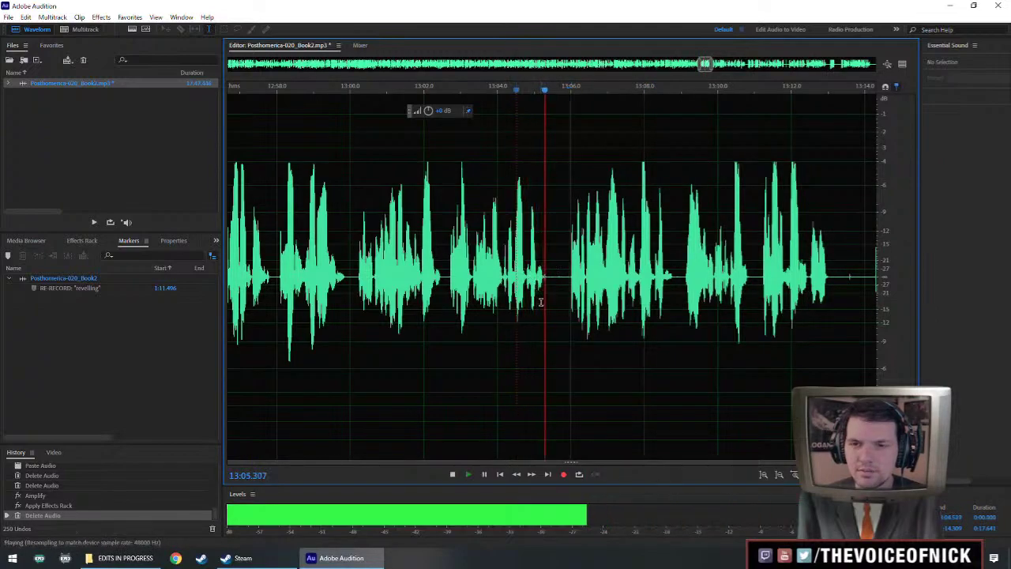
Delete a short stretch of the pause near 13:05.7 and play across it from about 13:04.3.
key("space")
left_click_drag(557, 280, 564, 280)
key("Delete")
left_click(509, 264)
key("space")
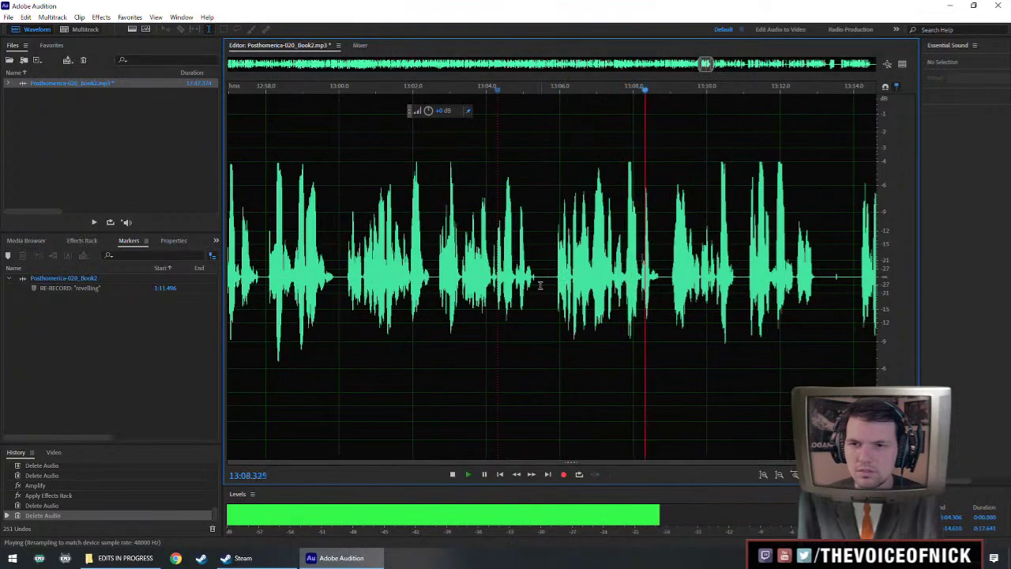
Listen on to about 13:10 and replay the shortened pause near 13:05.5 from about 13:04.2.
left_click_drag(621, 269, 552, 270)
scroll(552, 269, "down", 2)
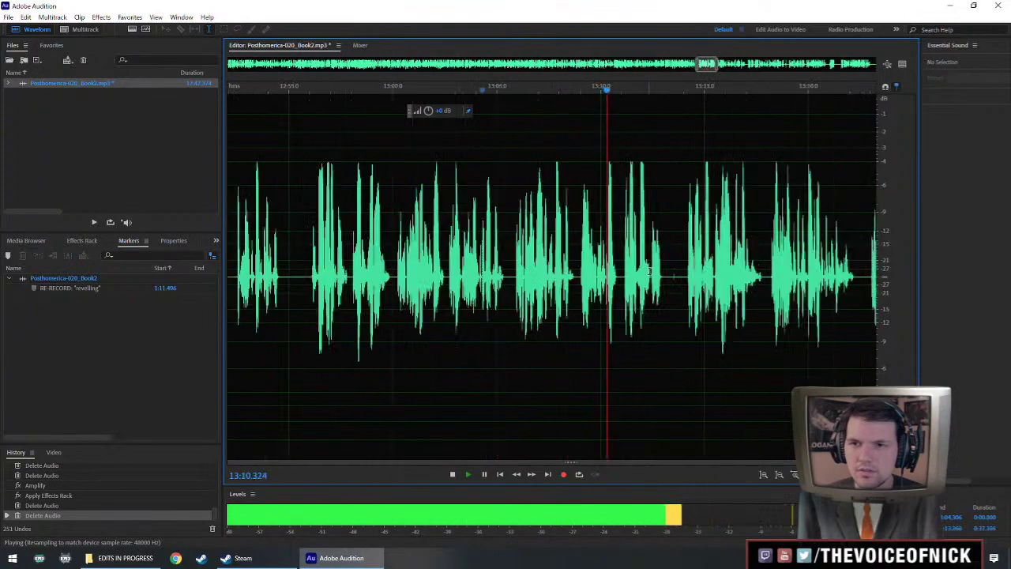
left_click(685, 278)
left_click(480, 275)
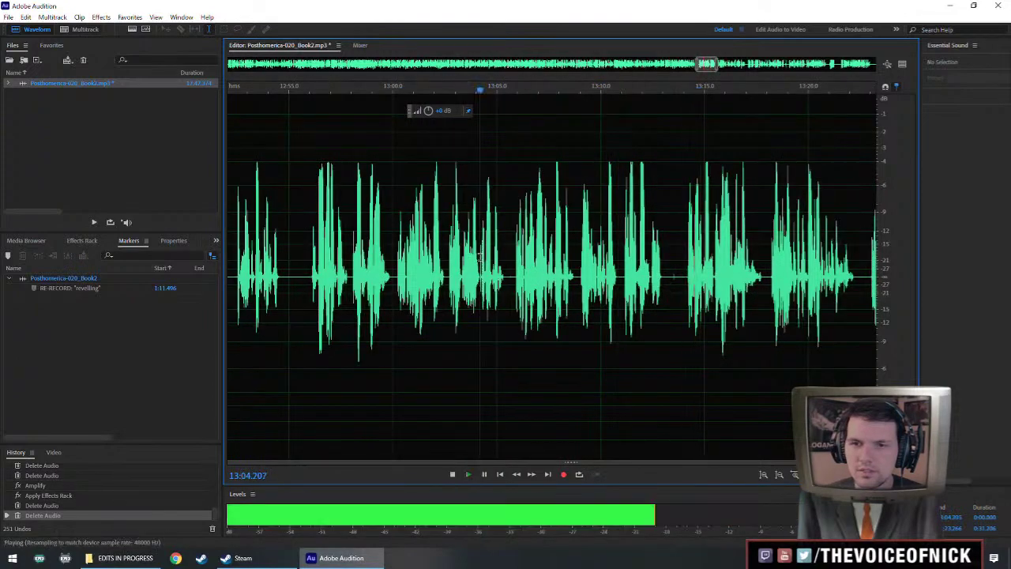
left_click_drag(510, 281, 576, 286)
scroll(576, 286, "up", 2)
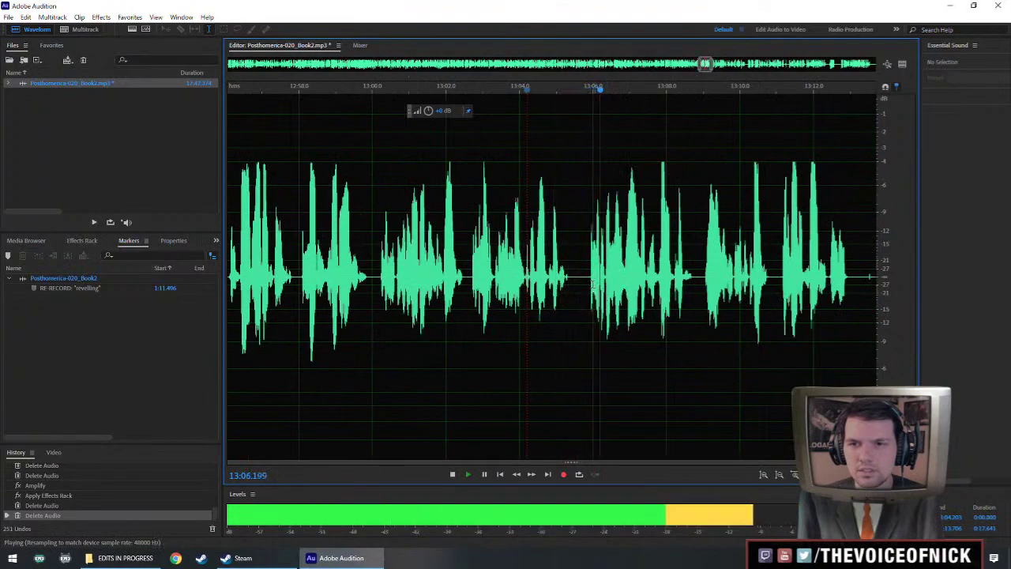
Copy a short stretch of silence, paste it into the pause at about 13:05.5, and play from about 13:01.2.
key("space")
left_click(575, 285)
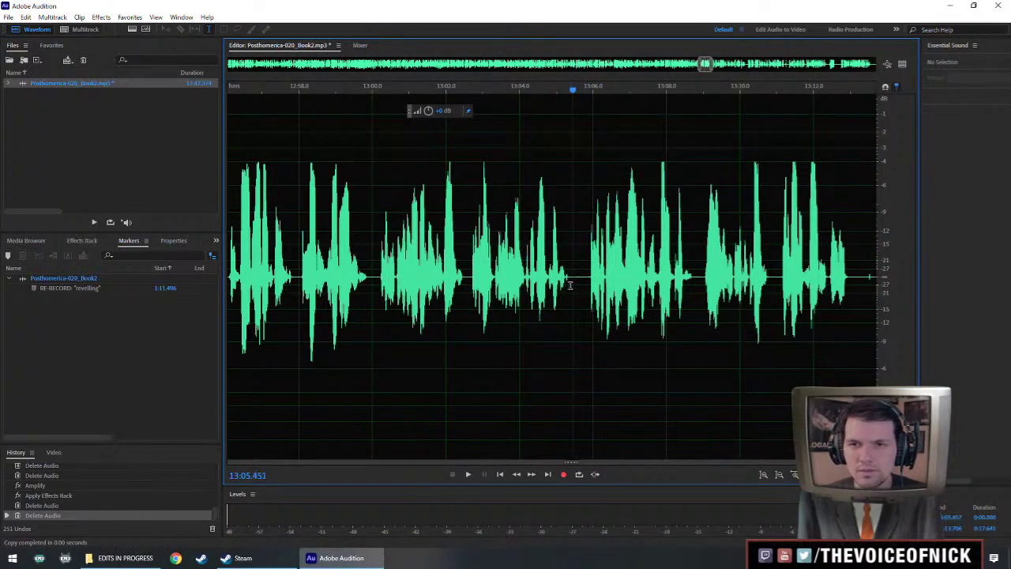
key("ctrl+v")
left_click(416, 276)
key("space")
scroll(498, 275, "down", 3)
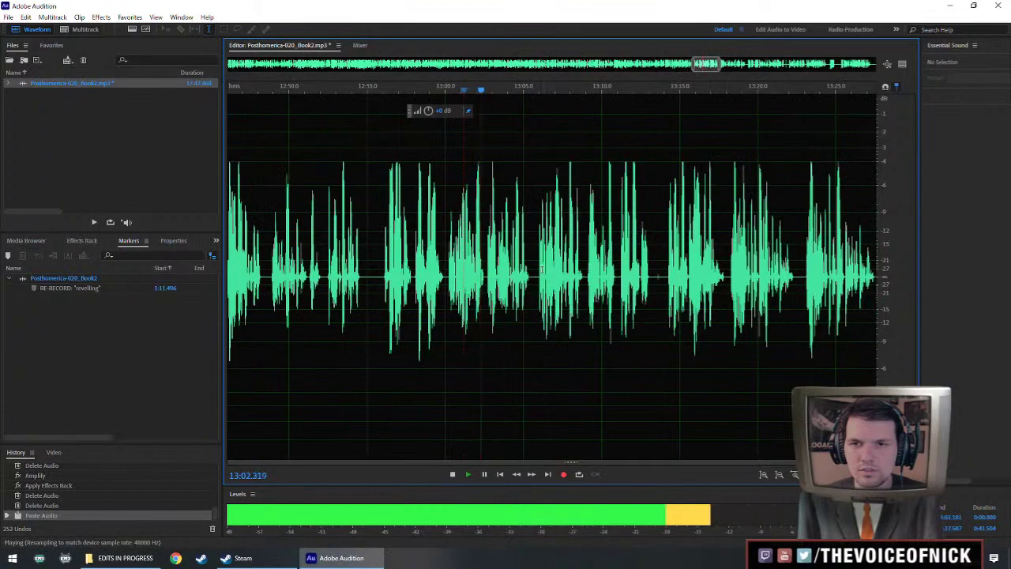
Amplify the passage from about 13:00.1 to 13:05.4 slightly, apply the Effects Rack to it, and play from about 12:58.8.
key("space")
left_click_drag(530, 277, 450, 278)
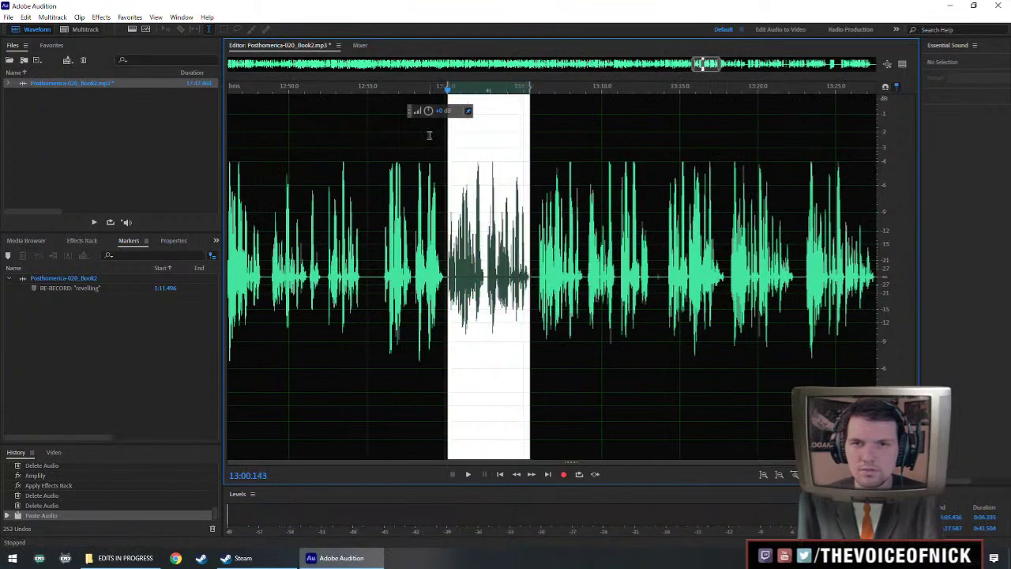
left_click_drag(430, 112, 433, 112)
key("ctrl+r")
left_click(427, 299)
key("space")
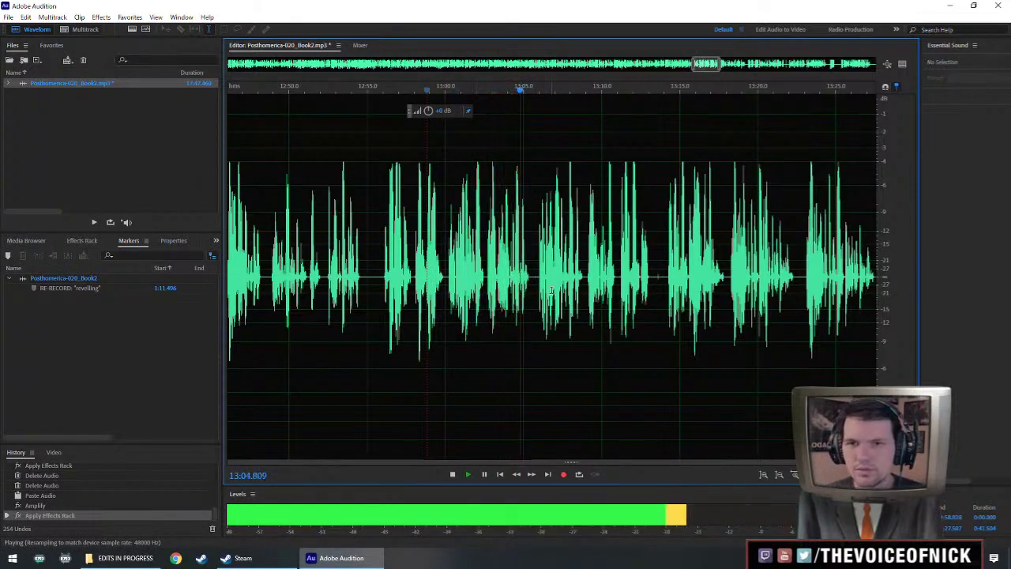
Delete the repeated take from about 13:11.2 to 13:14.3 and play across the join from about 13:09.9.
scroll(543, 285, "up", 4)
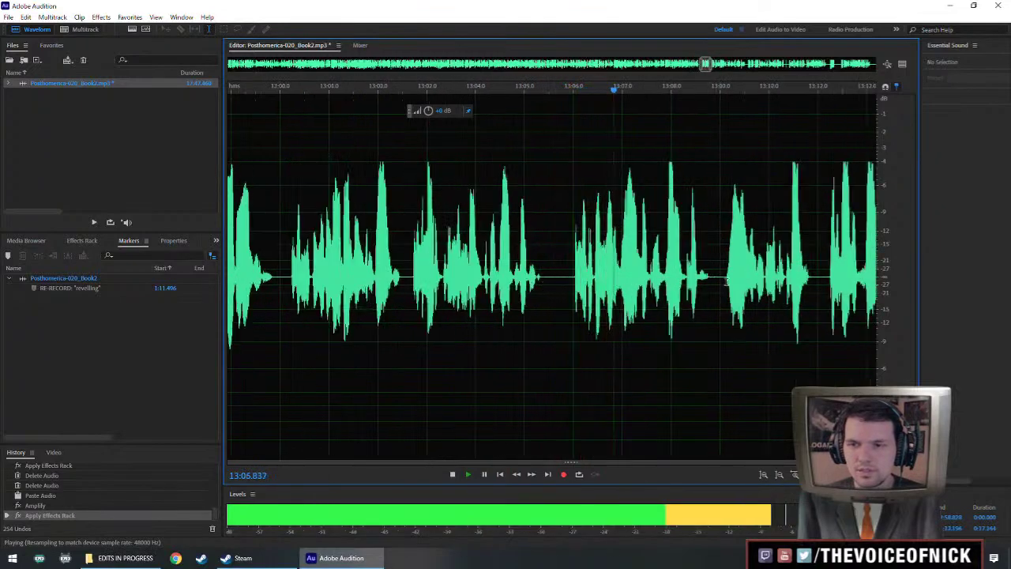
scroll(642, 299, "down", 4)
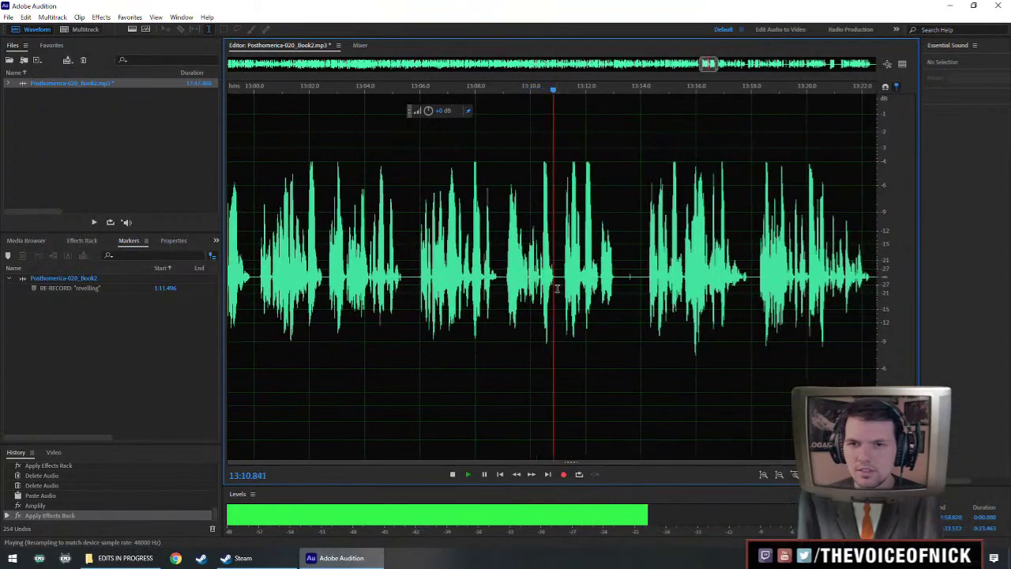
scroll(635, 261, "up", 3)
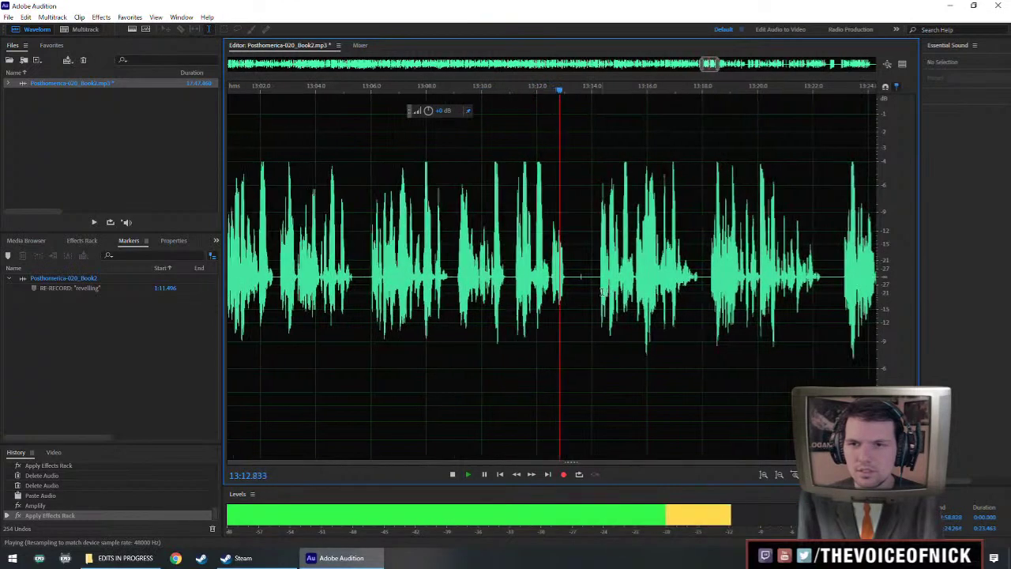
scroll(709, 289, "down", 1)
left_click(772, 289)
key("space")
left_click_drag(516, 300, 624, 312)
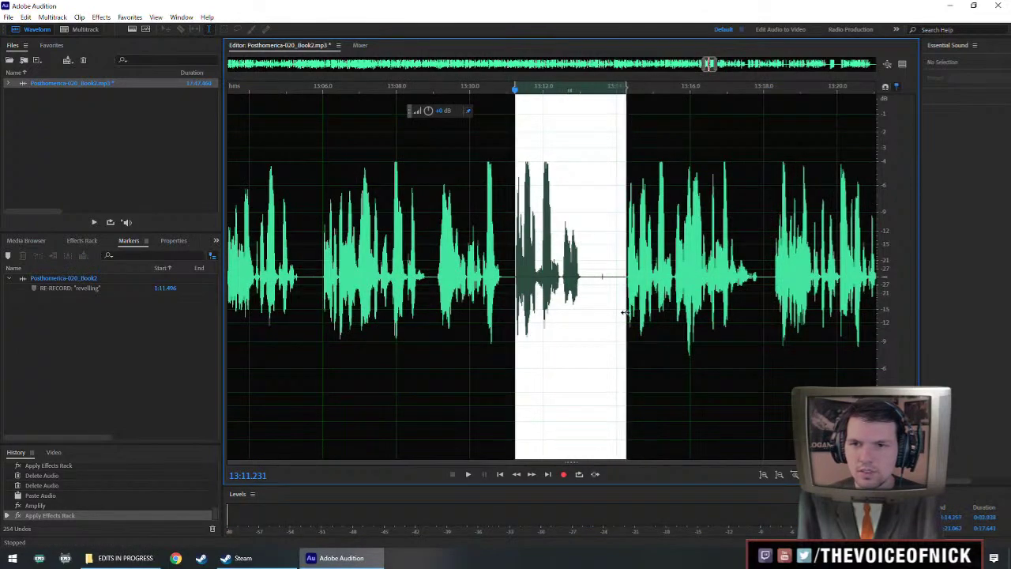
key("Delete")
scroll(616, 301, "up", 1)
key("space")
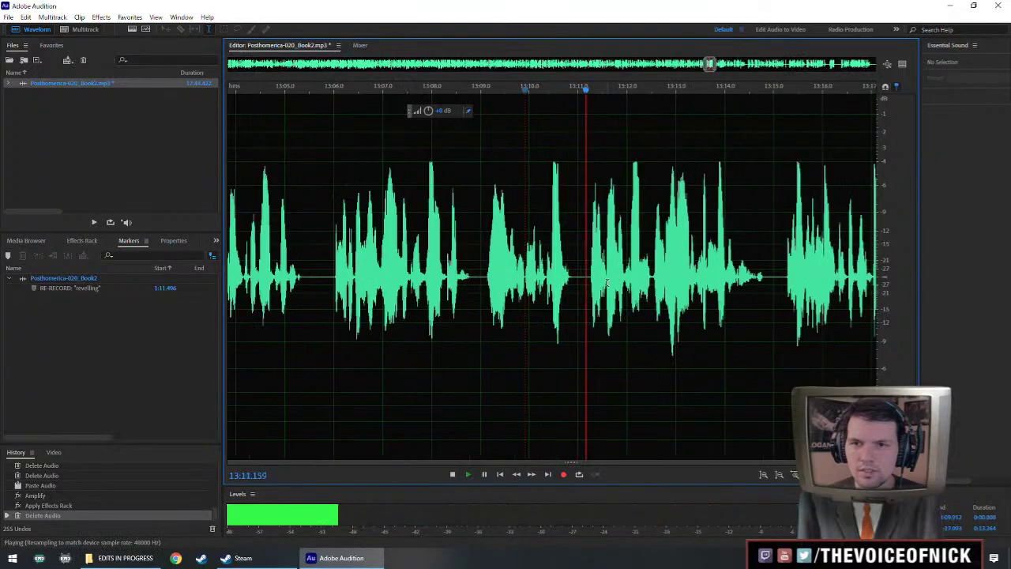
Delete the repeated take from about 13:15.3 to 13:20.0 and play across the join from about 13:12.7.
scroll(608, 286, "down", 2)
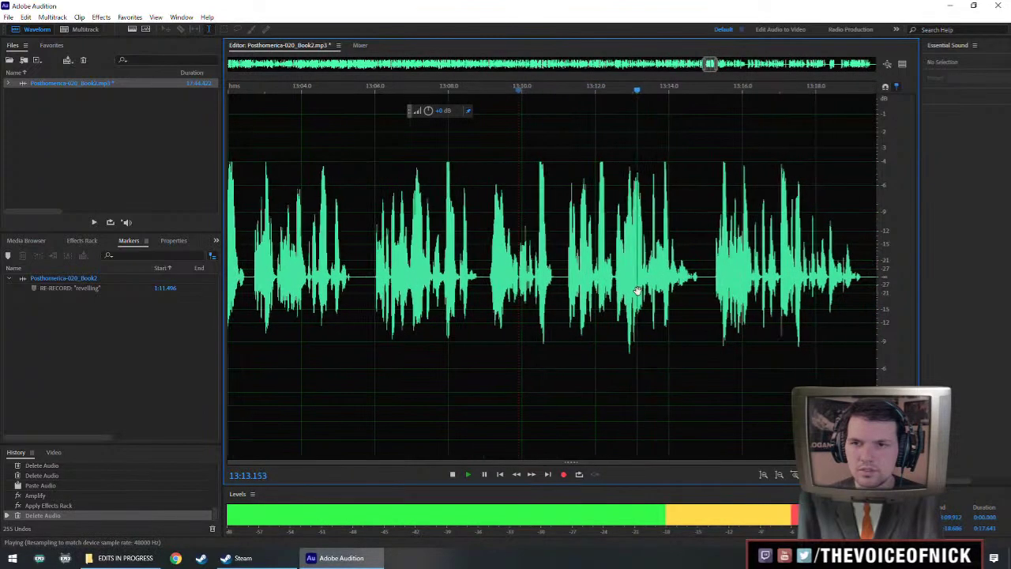
scroll(637, 290, "down", 2)
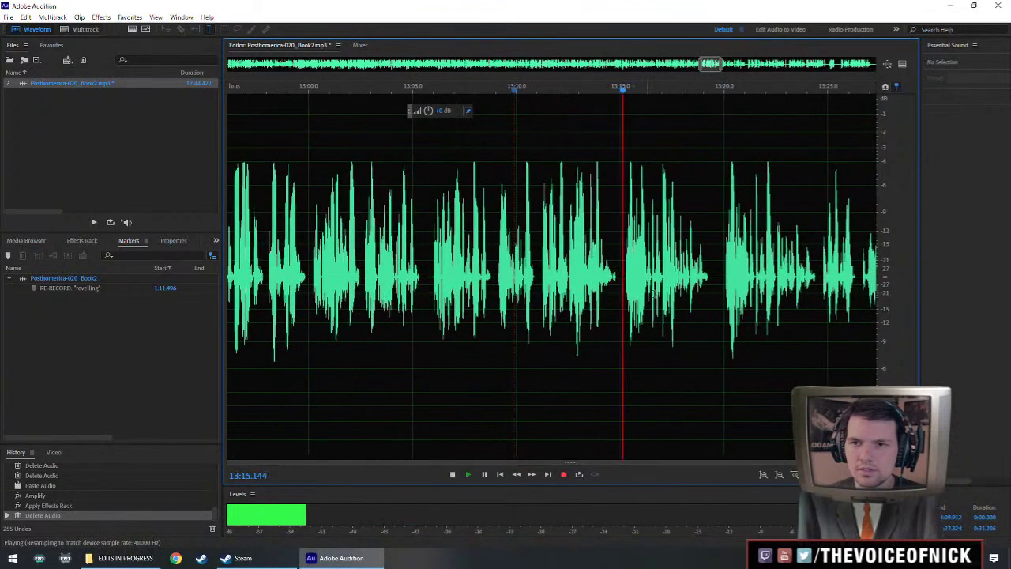
scroll(671, 286, "up", 2)
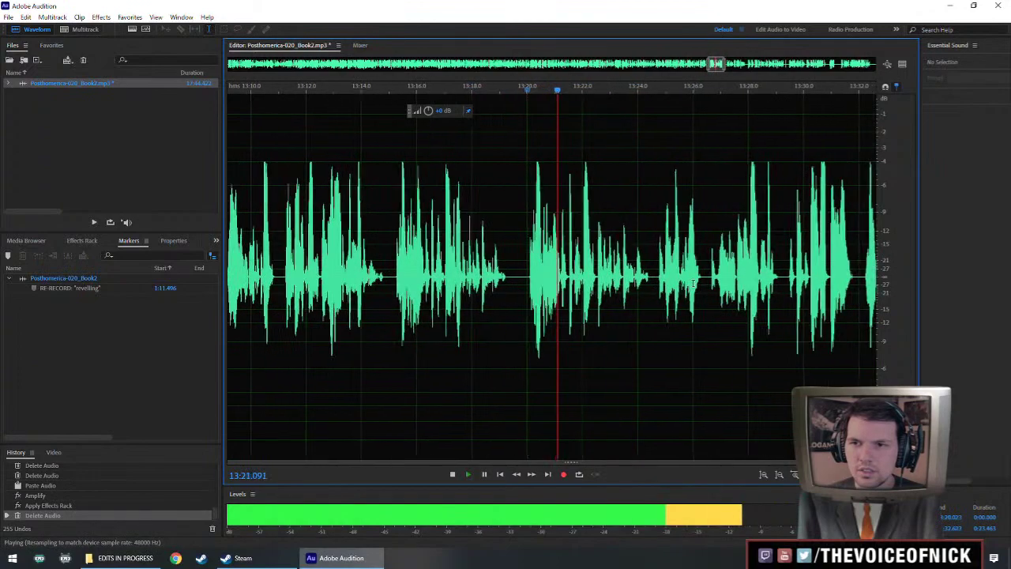
left_click_drag(396, 292, 528, 315)
key("Delete")
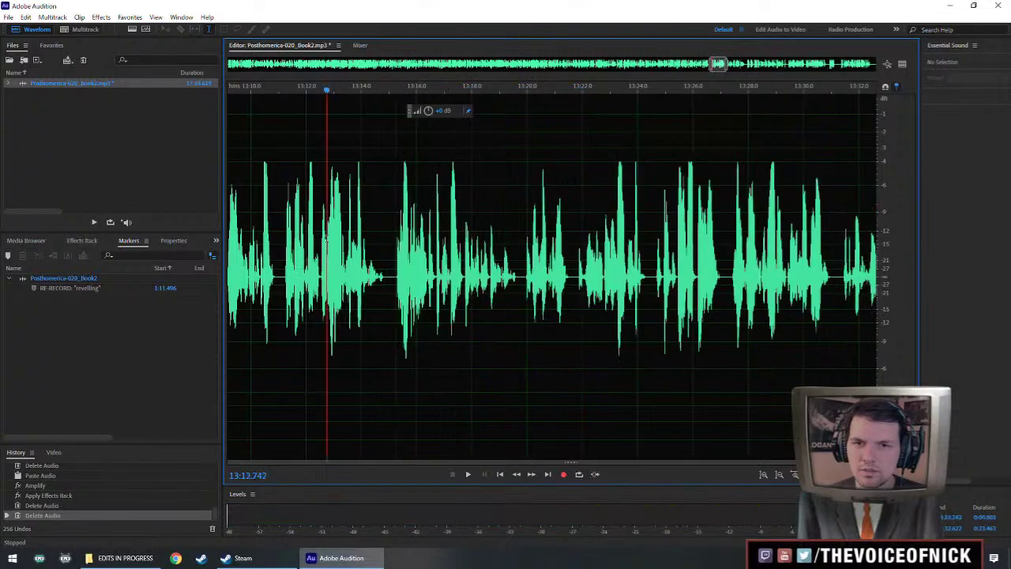
key("space")
scroll(452, 288, "up", 2)
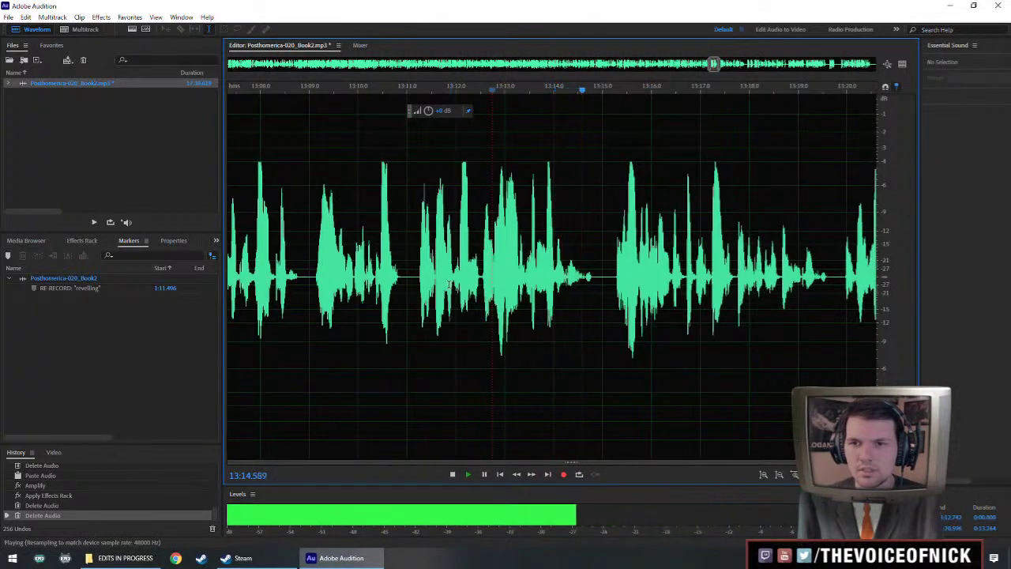
Copy a short stretch of silence, paste it into the pause at about 13:15.1, and play from about 13:13.1.
scroll(630, 278, "down", 2)
scroll(629, 278, "up", 2)
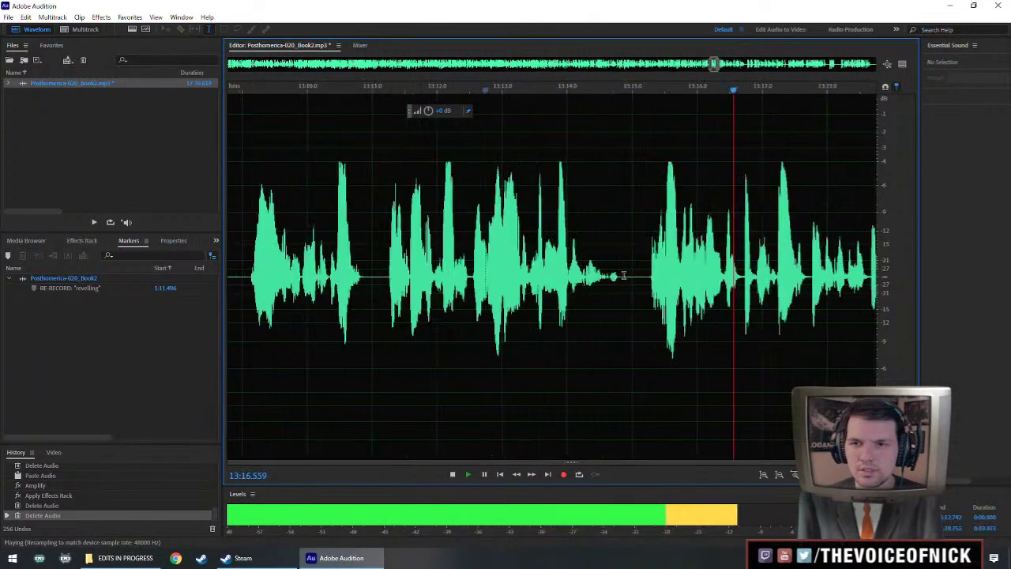
key("space")
left_click_drag(622, 279, 635, 281)
key("ctrl+c")
left_click(641, 281)
key("ctrl+v")
left_click(506, 261)
key("space")
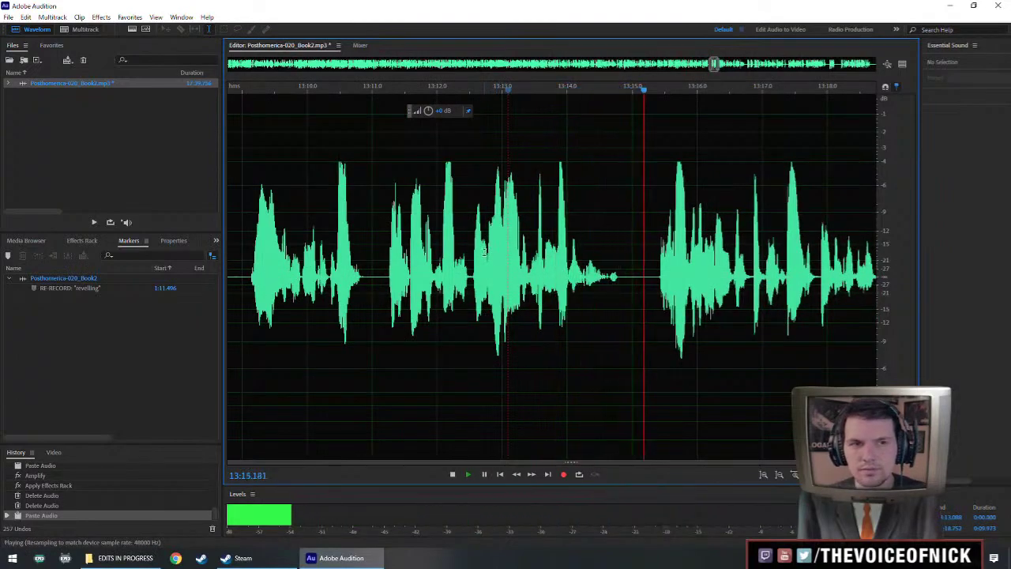
Listen on from about 13:15 and audition the takes starting at about 13:36.5, 13:40.9 and 13:46.7 for repeats.
scroll(668, 308, "down", 2)
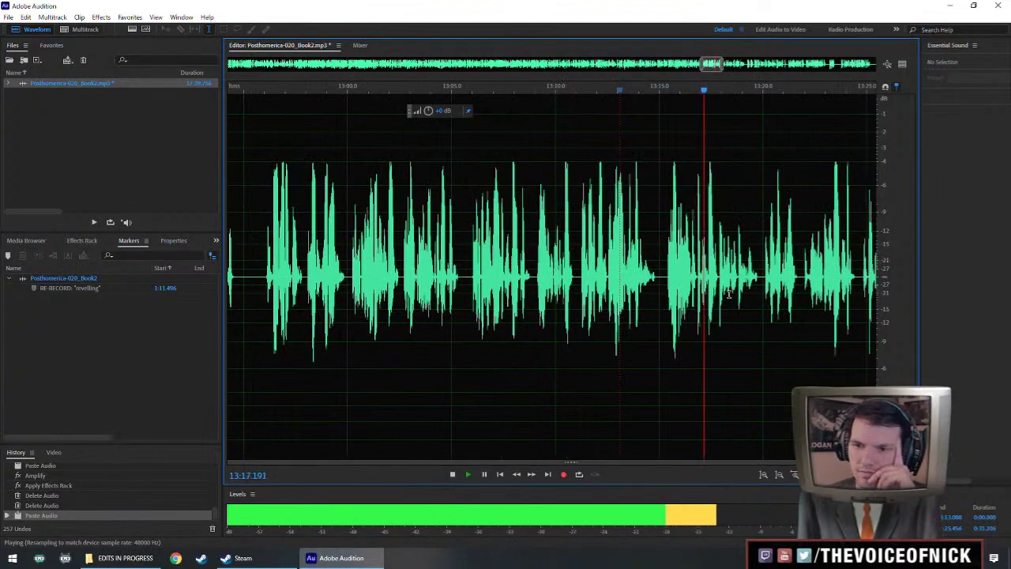
scroll(783, 319, "right", 2)
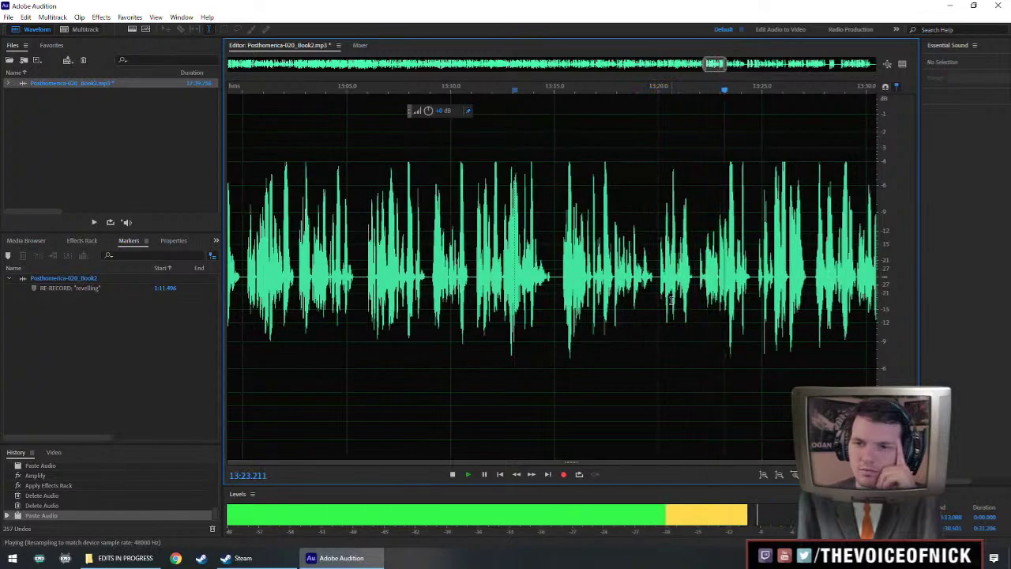
scroll(671, 302, "up", 1)
left_click_drag(751, 308, 697, 312)
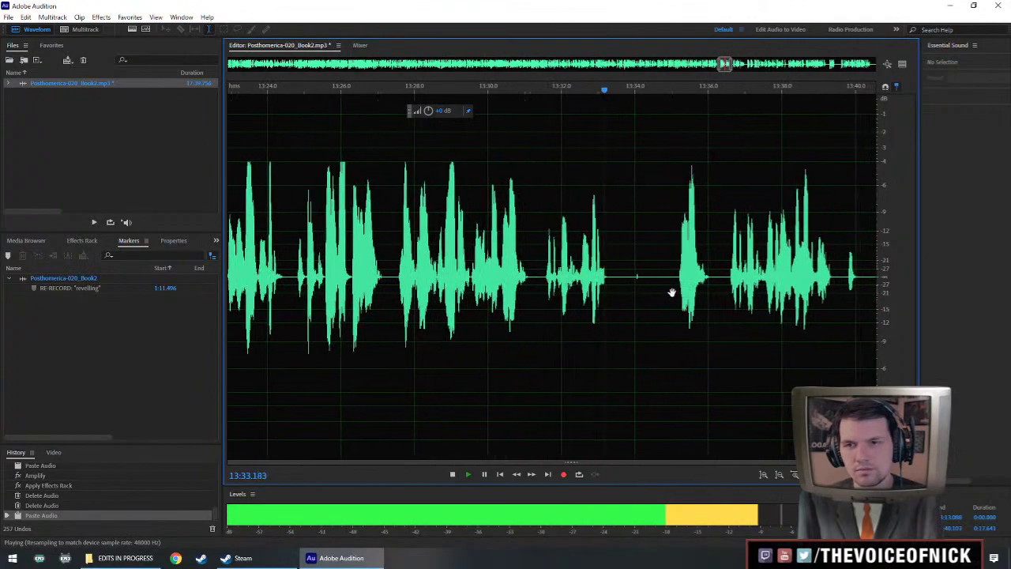
key("space")
scroll(676, 282, "down", 3)
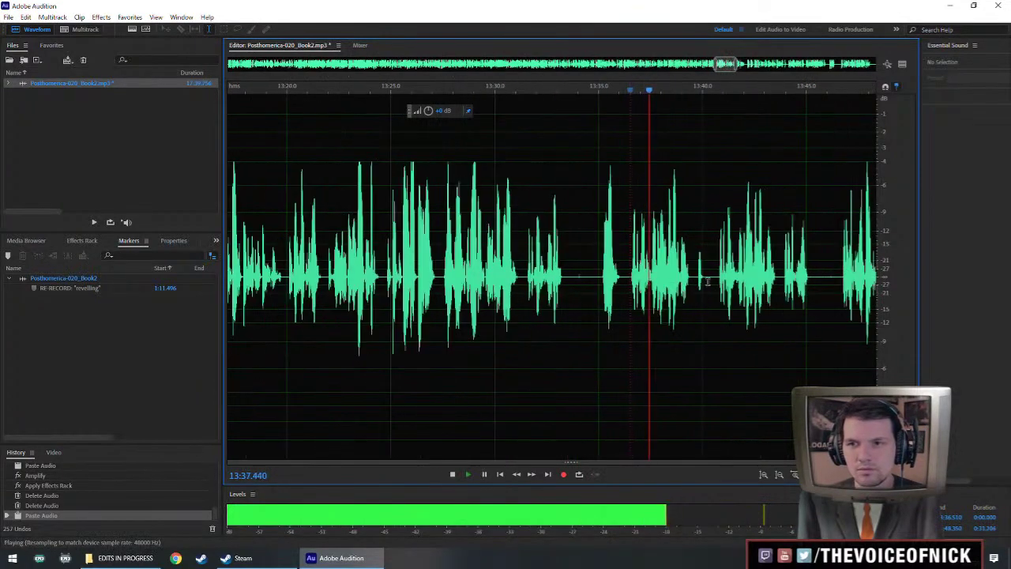
left_click(720, 284)
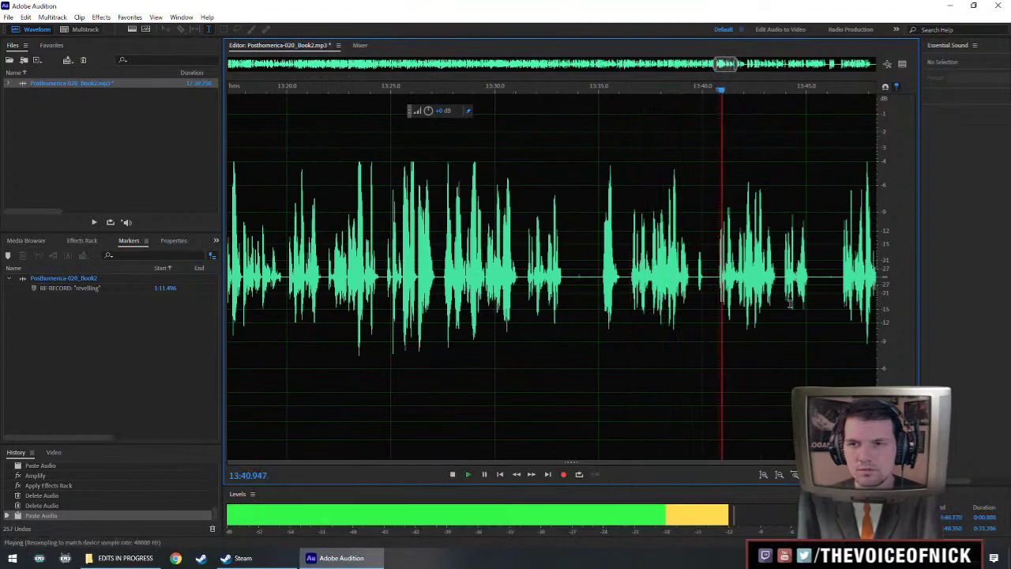
left_click(842, 286)
key("space")
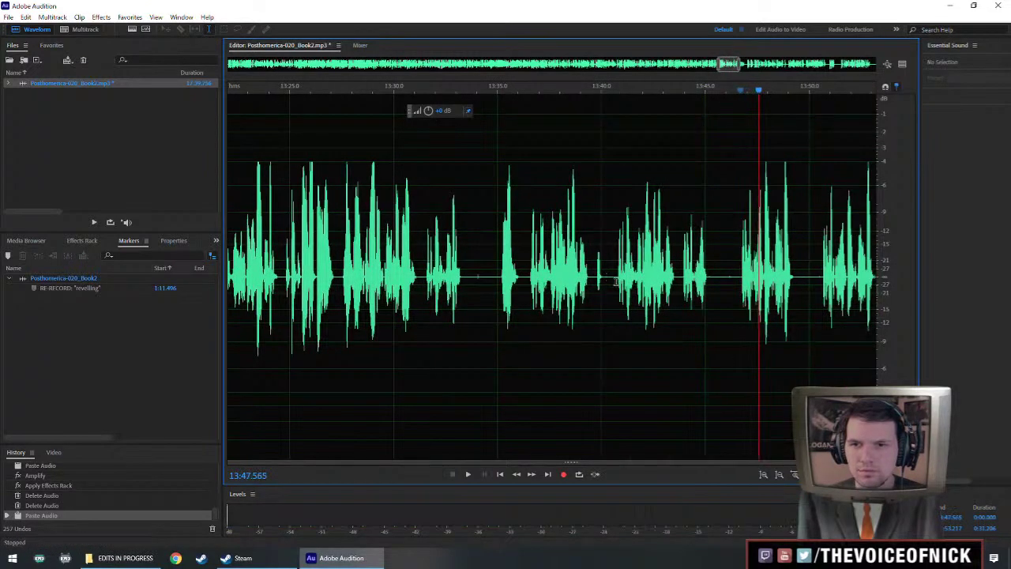
Delete the repeated take from about 13:31.6 to 13:40.3 and play across the join from about 13:29.7.
left_click_drag(607, 282, 427, 282)
key("Delete")
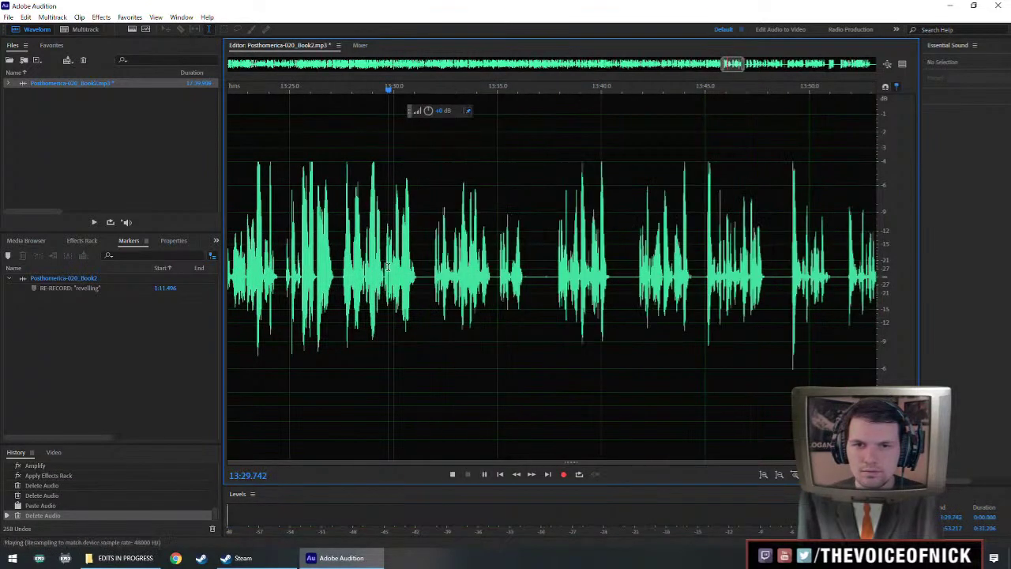
key("space")
scroll(579, 289, "up", 1)
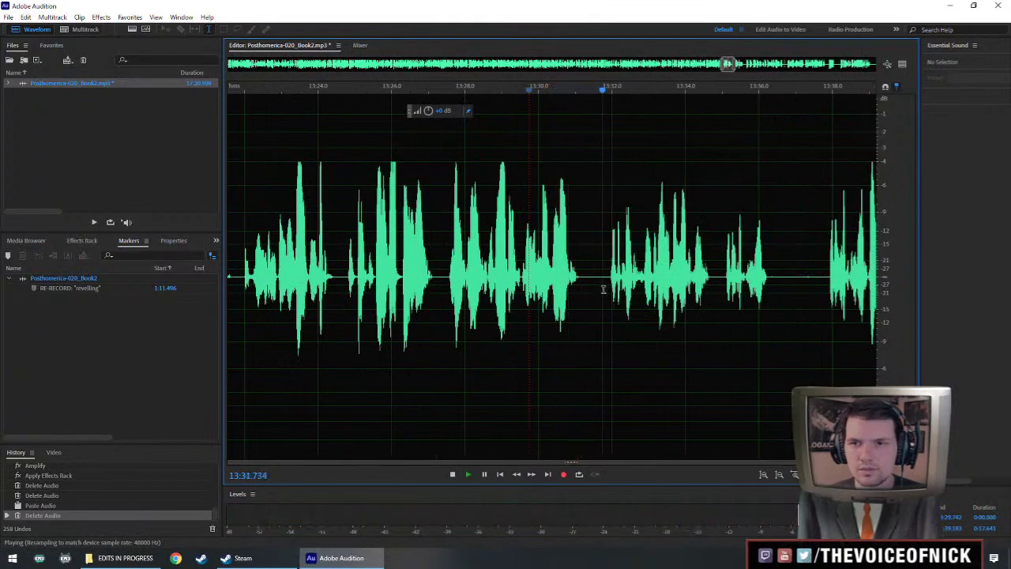
scroll(624, 296, "down", 1)
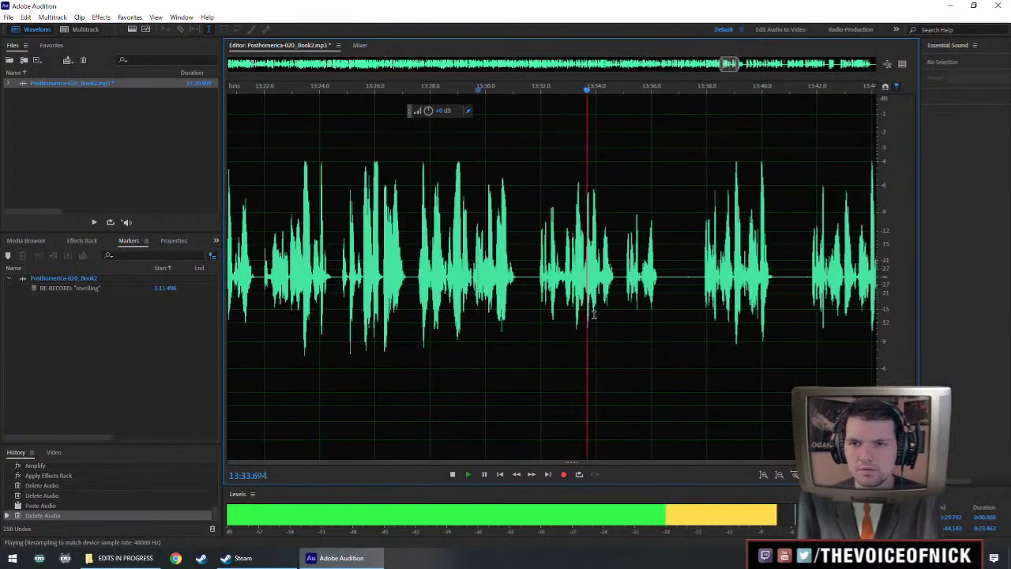
scroll(622, 296, "up", 1)
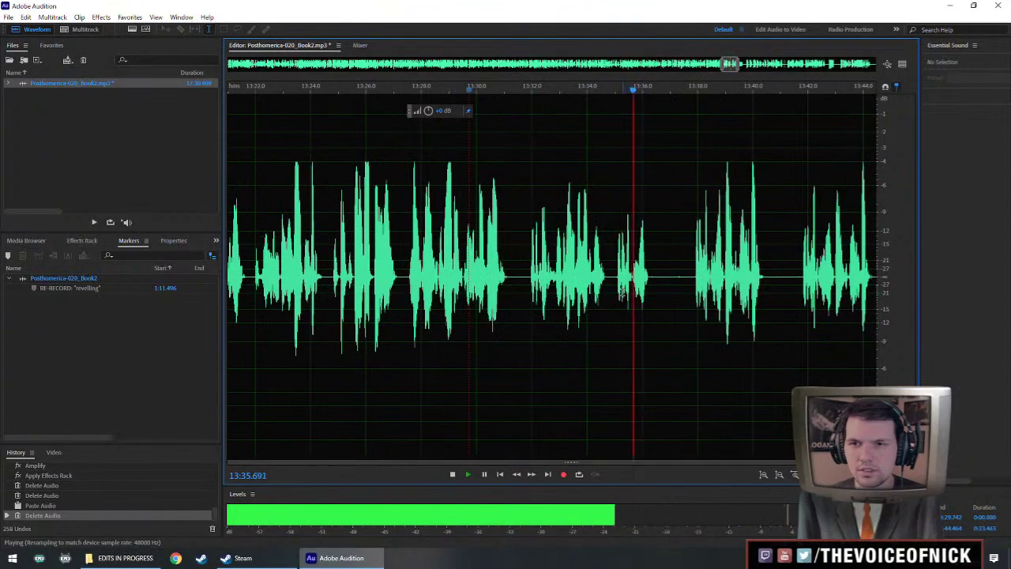
Delete the repeated take from about 13:35.0 to 13:41.8 and play across the join from about 13:34.4.
scroll(735, 292, "down", 1)
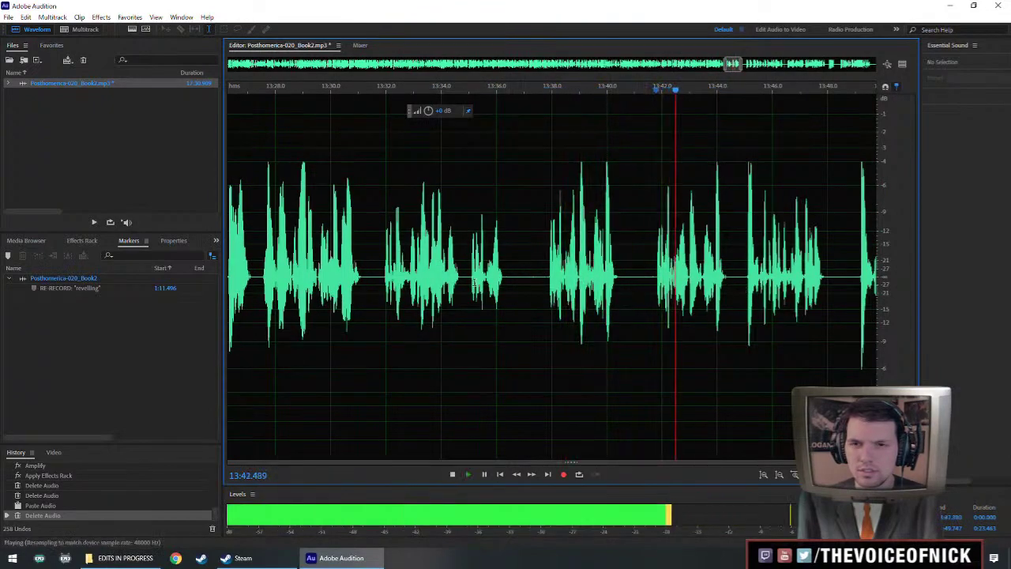
left_click_drag(467, 278, 655, 304)
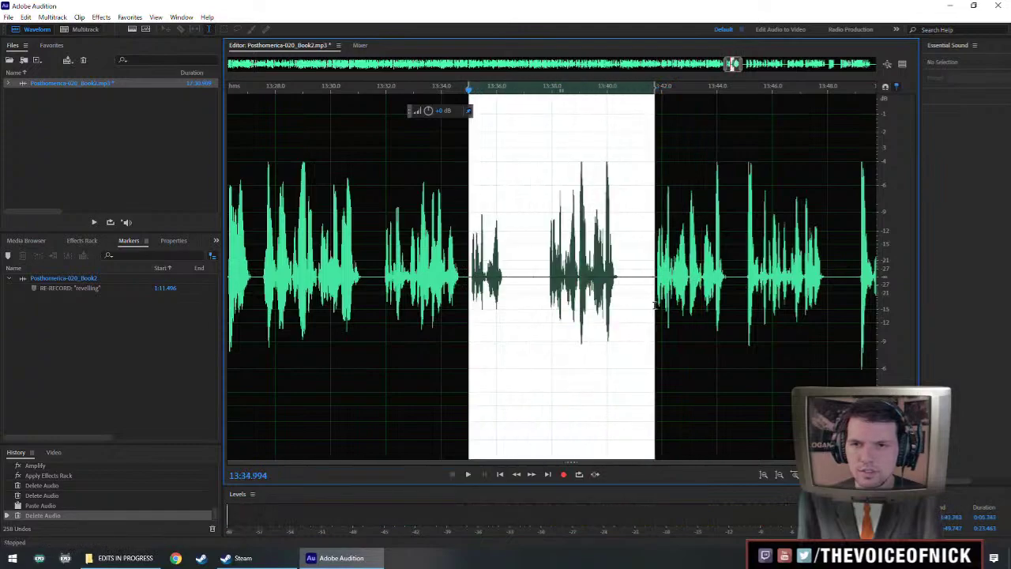
key("Delete")
key("space")
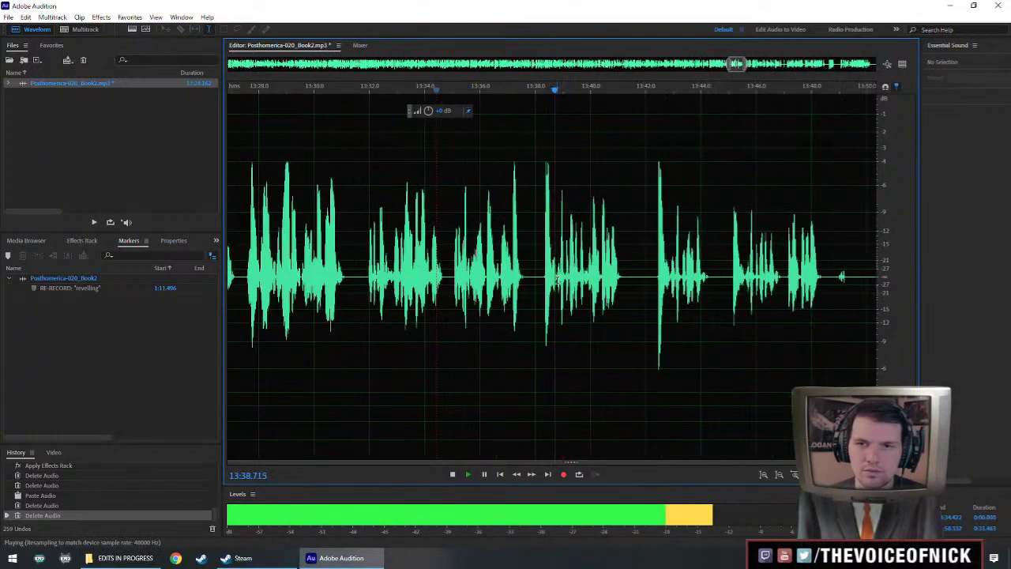
Trim a sliver from the pause at about 13:38 and play the following takes from about 13:42.2.
key("space")
left_click_drag(535, 281, 532, 281)
key("Delete")
left_click(688, 284)
key("space")
scroll(675, 289, "down", 2)
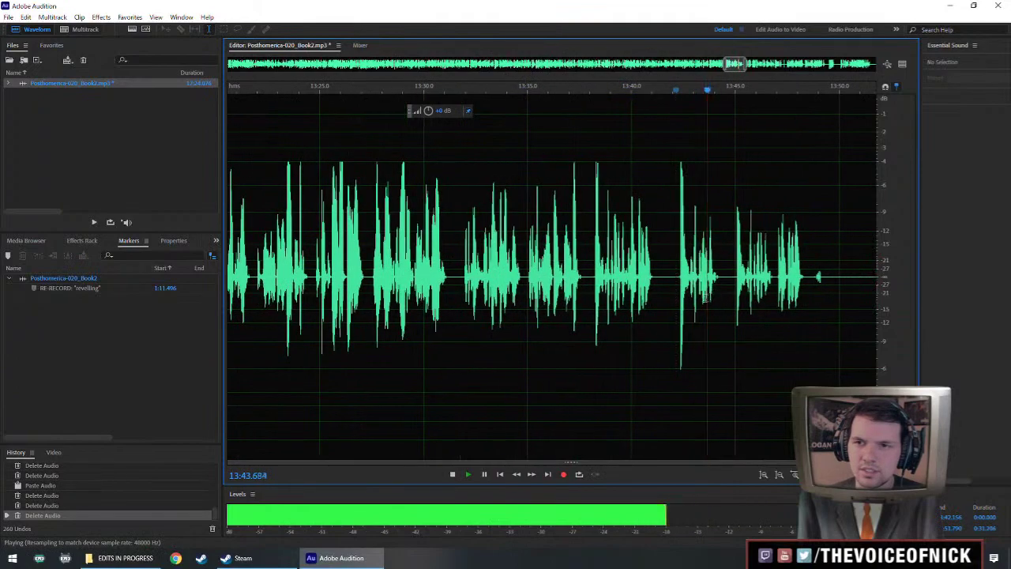
scroll(711, 286, "down", 2)
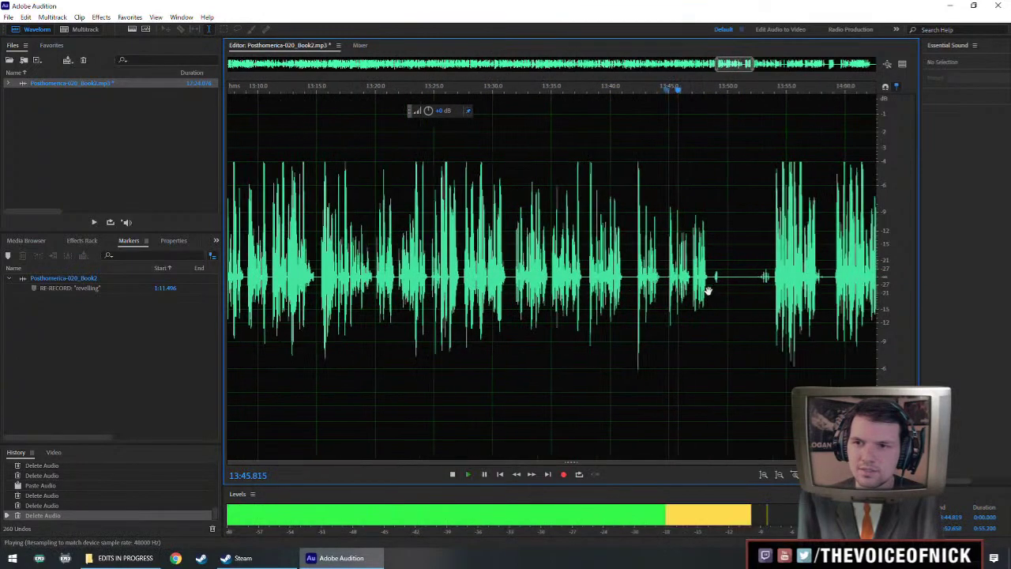
Delete the repeated take from about 13:38.2 to 13:44.9.
key("space")
left_click(589, 283)
left_click_drag(589, 283, 666, 319)
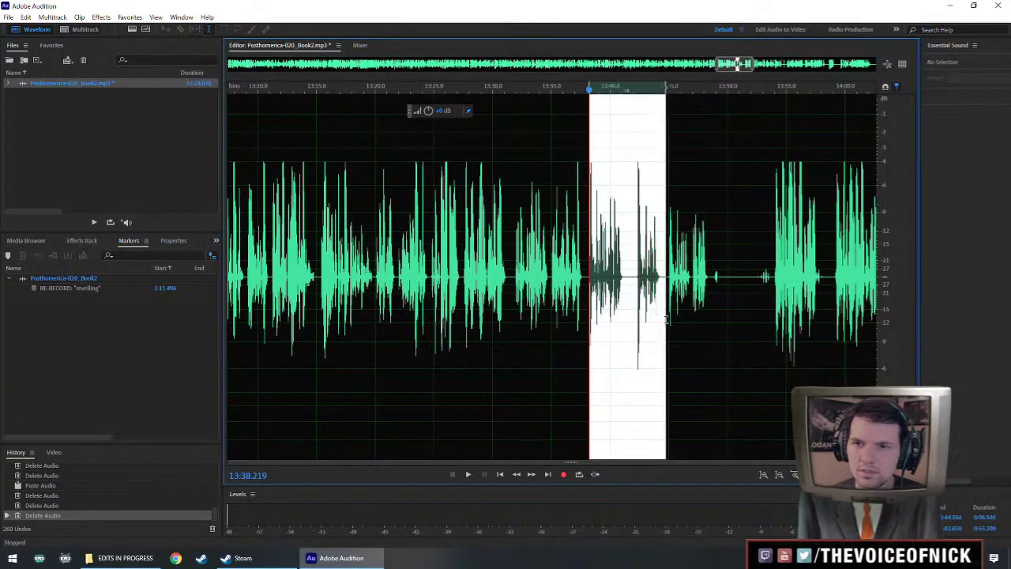
scroll(648, 308, "up", 2)
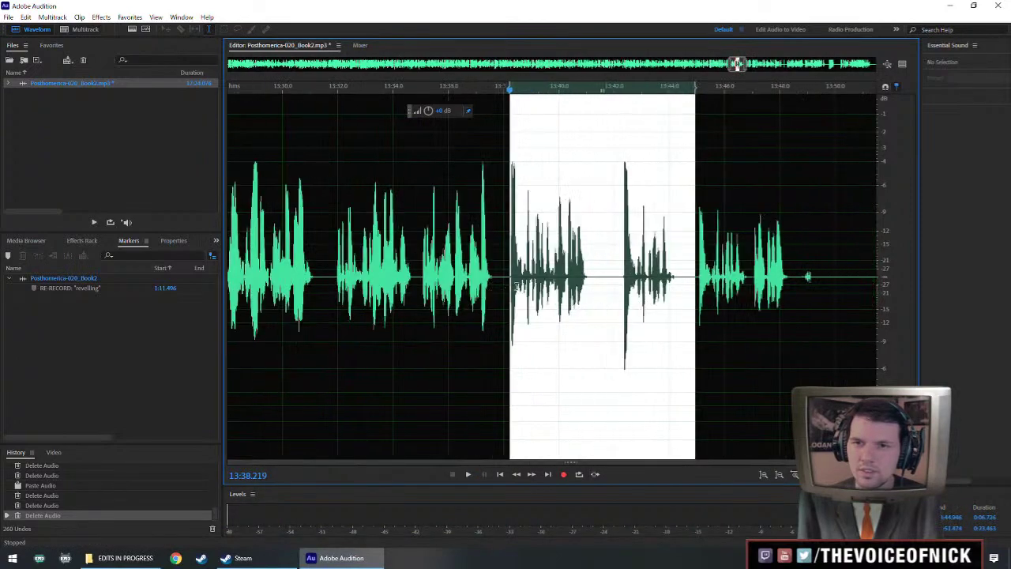
key("Delete")
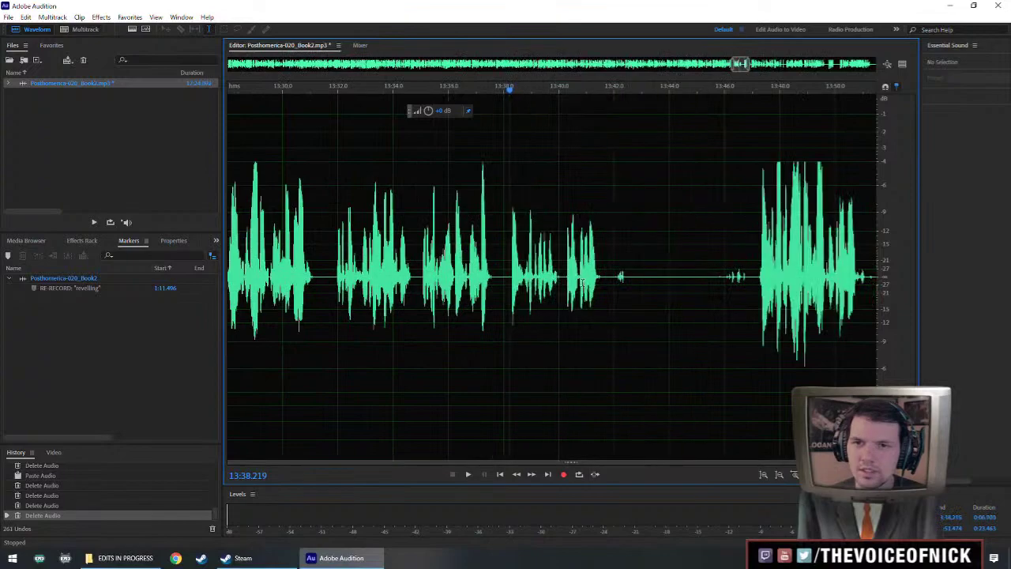
Amplify the passages from about 13:38.1 to 13:41.7 and 13:31.7 to 13:37.8, apply the Effects Rack to each, and play from about 13:25.5.
left_click_drag(592, 283, 507, 253)
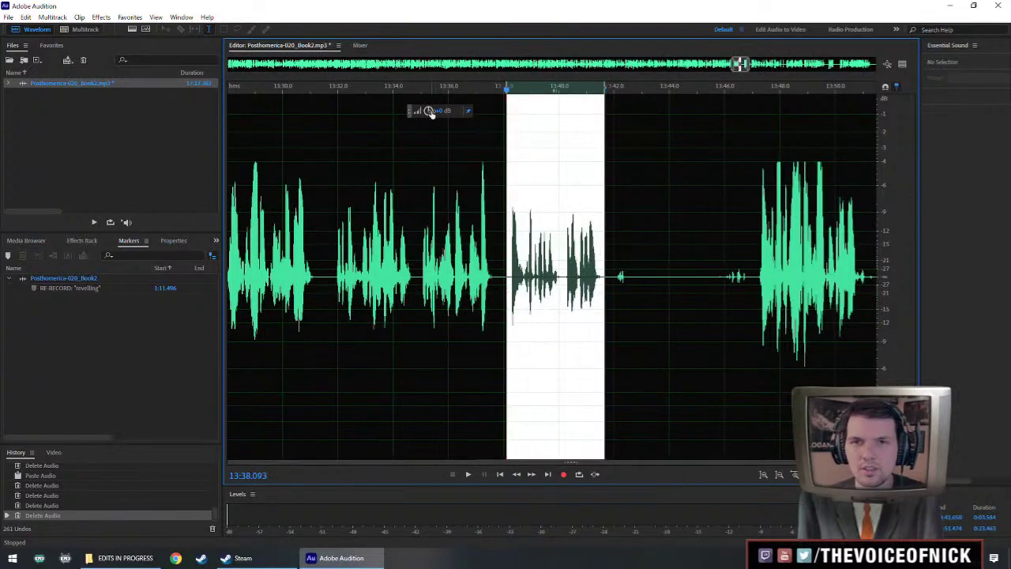
left_click_drag(430, 112, 455, 144)
left_click_drag(498, 263, 333, 271)
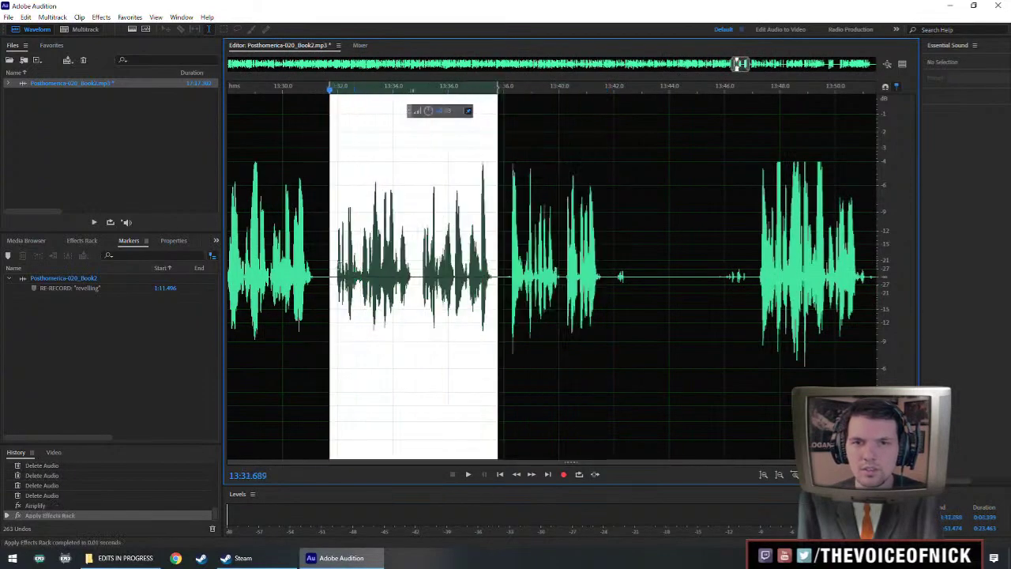
left_click_drag(428, 111, 430, 106)
key("ctrl+r")
scroll(457, 241, "down", 2)
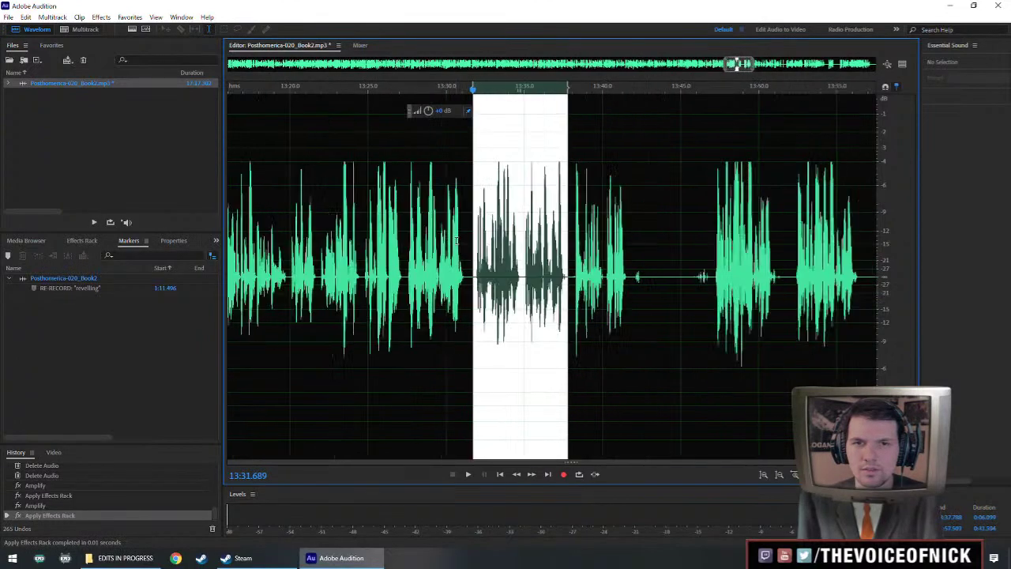
left_click(376, 239)
key("space")
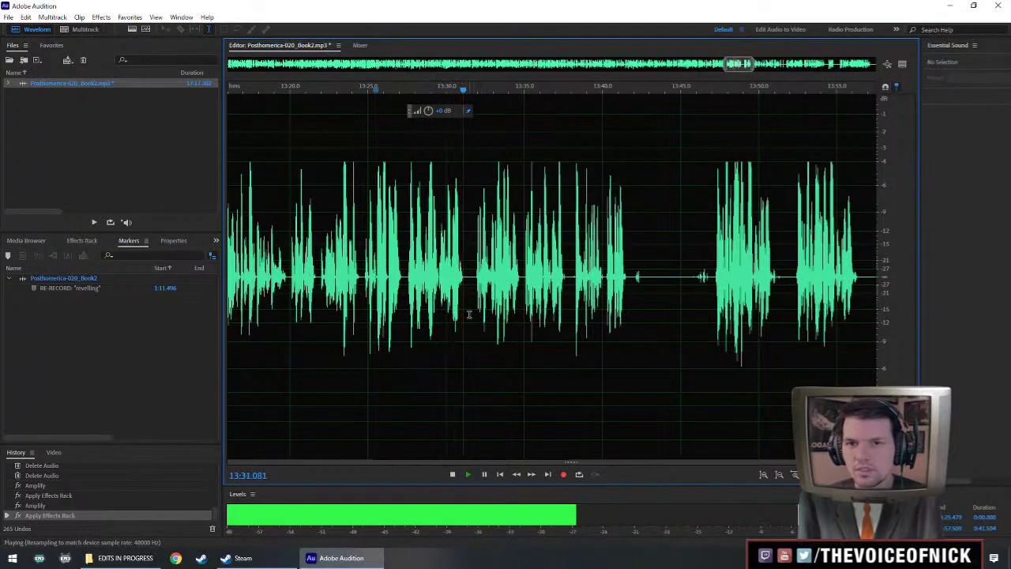
Trim a sliver of silence from the pause at about 13:31.4 and play across the join from about 13:29.2.
scroll(469, 314, "up", 3)
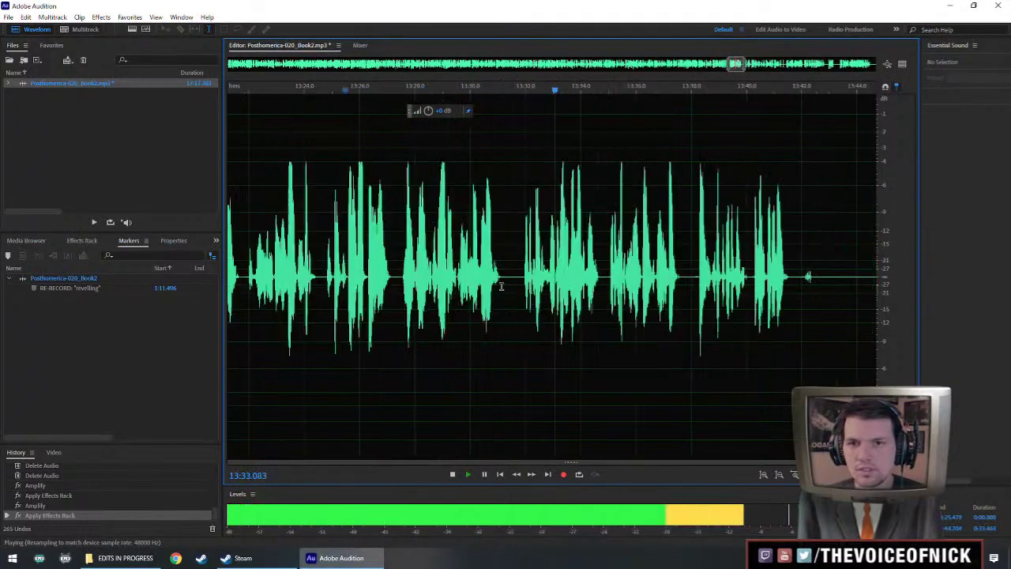
left_click(490, 282)
key("space")
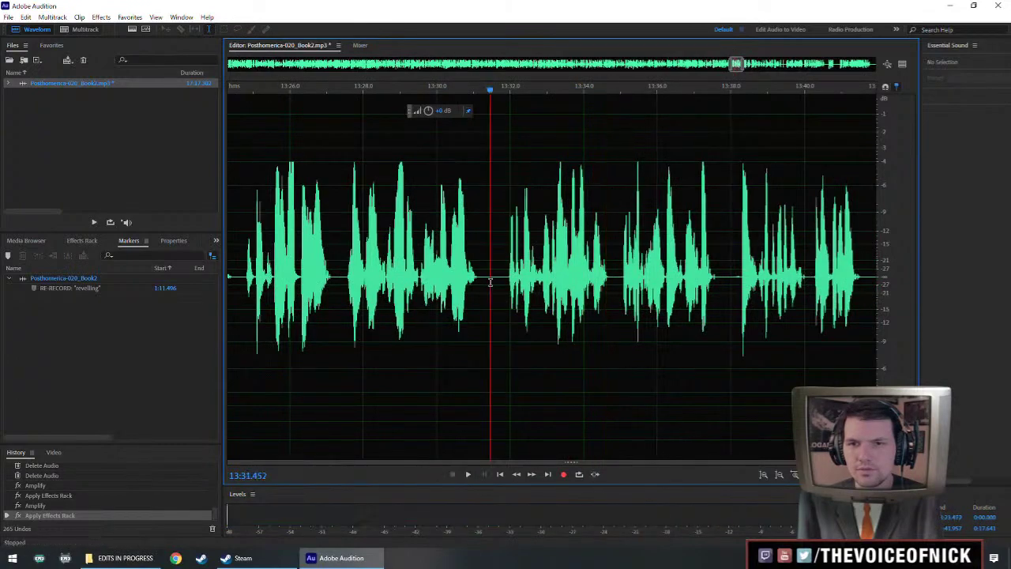
key("Delete")
left_click(409, 283)
key("space")
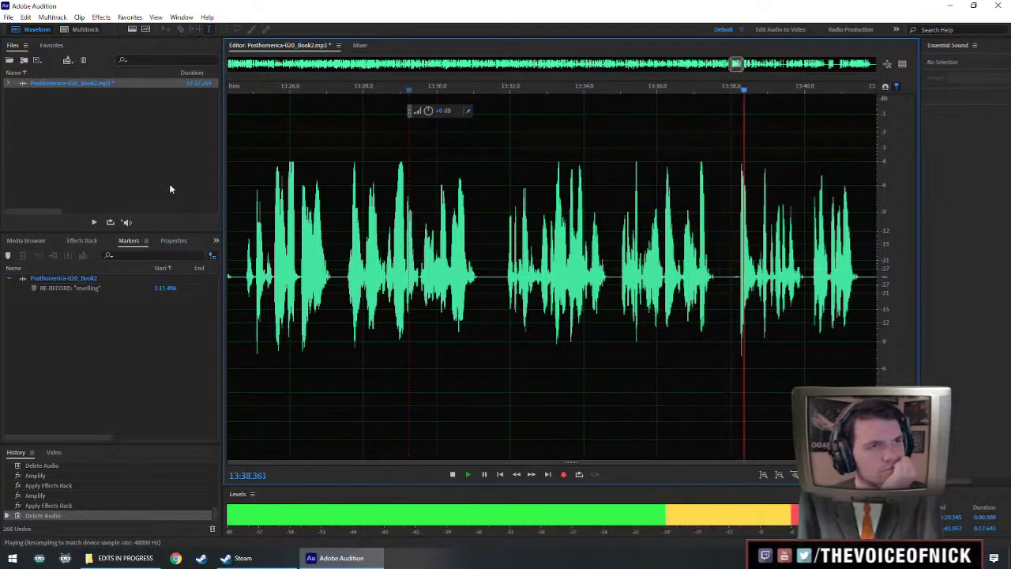
Stop playback after the last edited phrase, add a cue marker at about 13:41.0, and rename it "B 210529_0648".
scroll(635, 290, "down", 4)
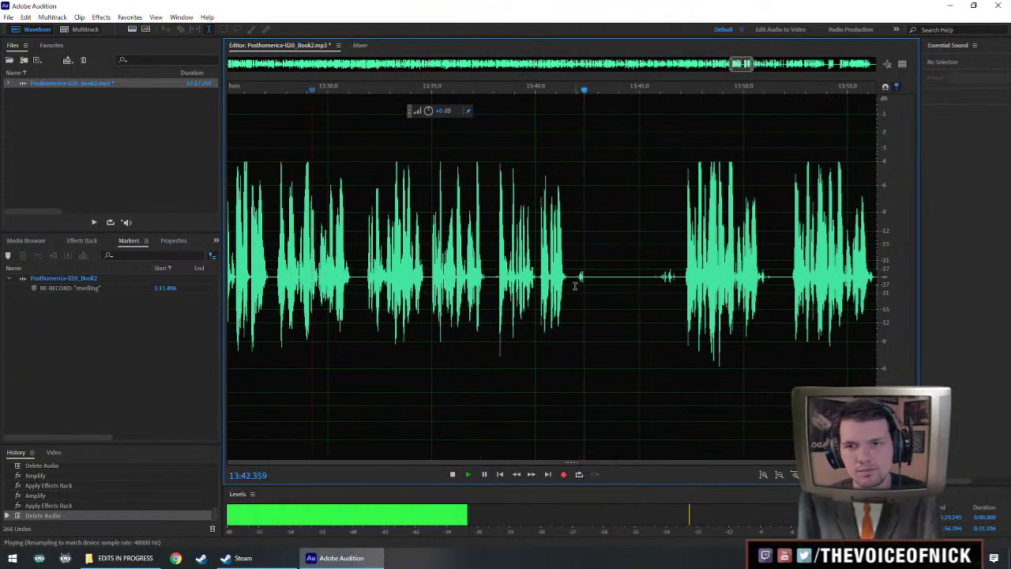
key("space")
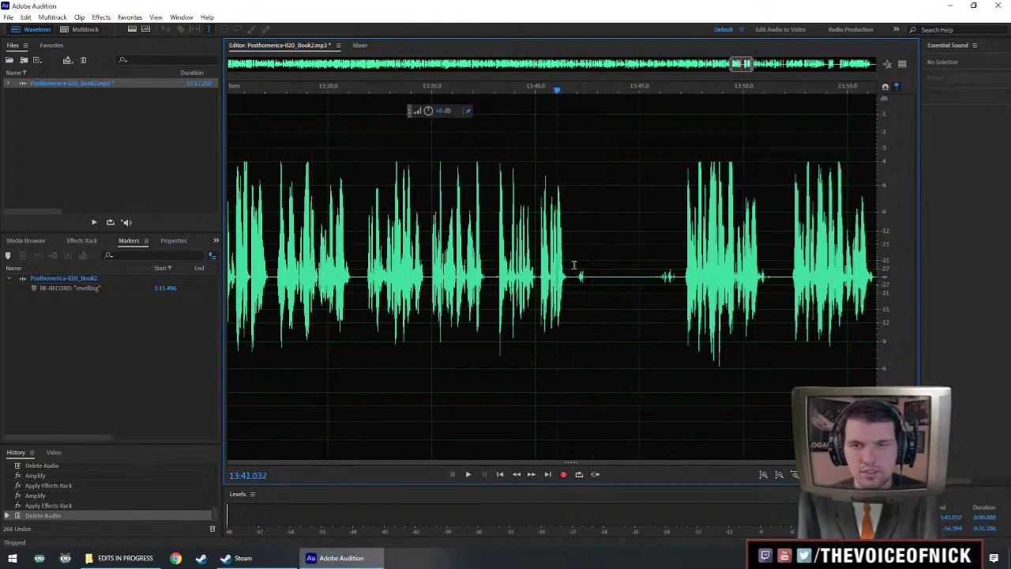
key("backslash")
scroll(759, 215, "up", 10)
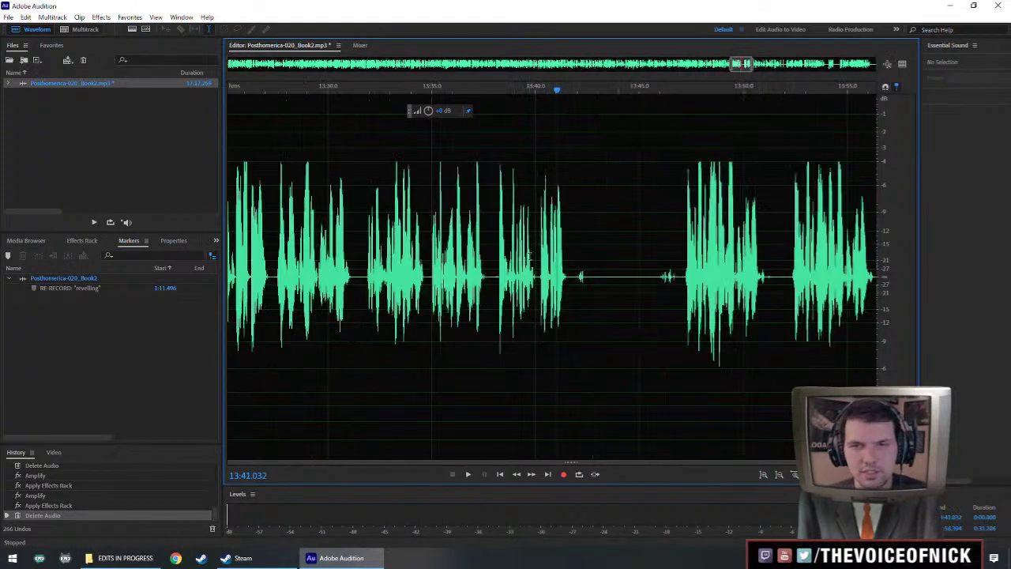
key("m")
right_click(557, 81)
left_click(593, 95)
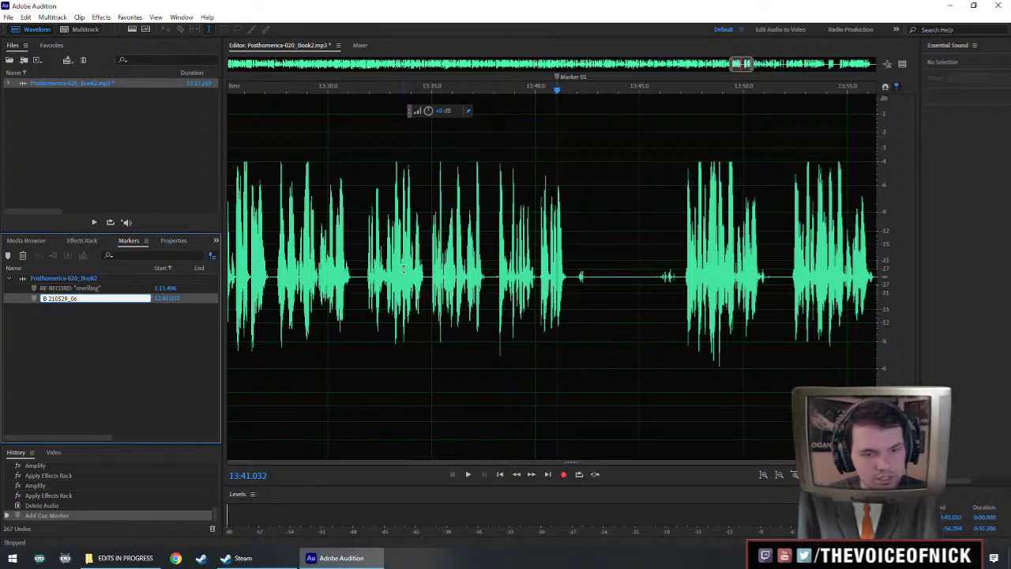
type("8")
key("Return")
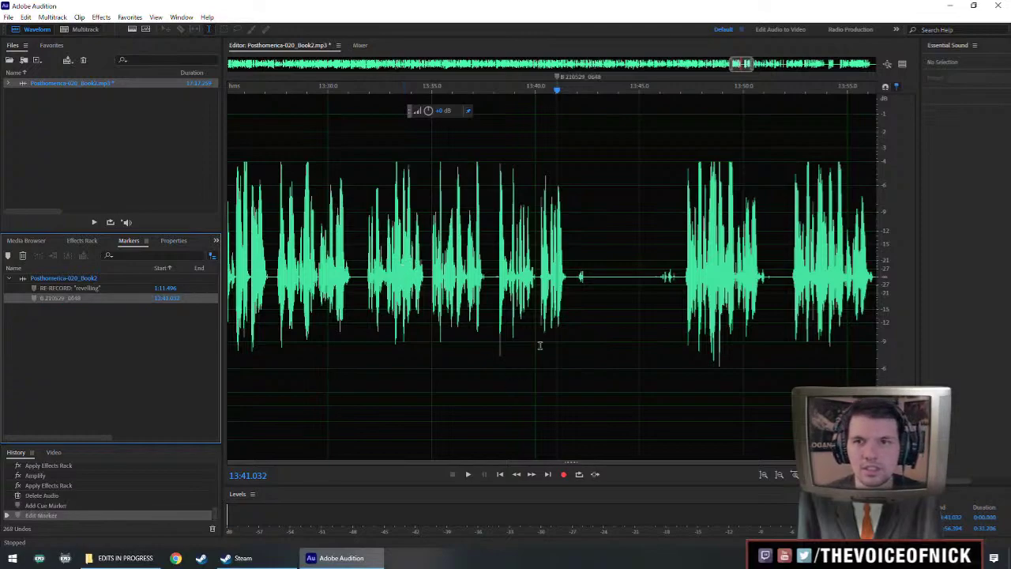
Show the whole waveform, save the edited MP3 file, and switch away from Adobe Audition.
key("backslash")
key("ctrl+s")
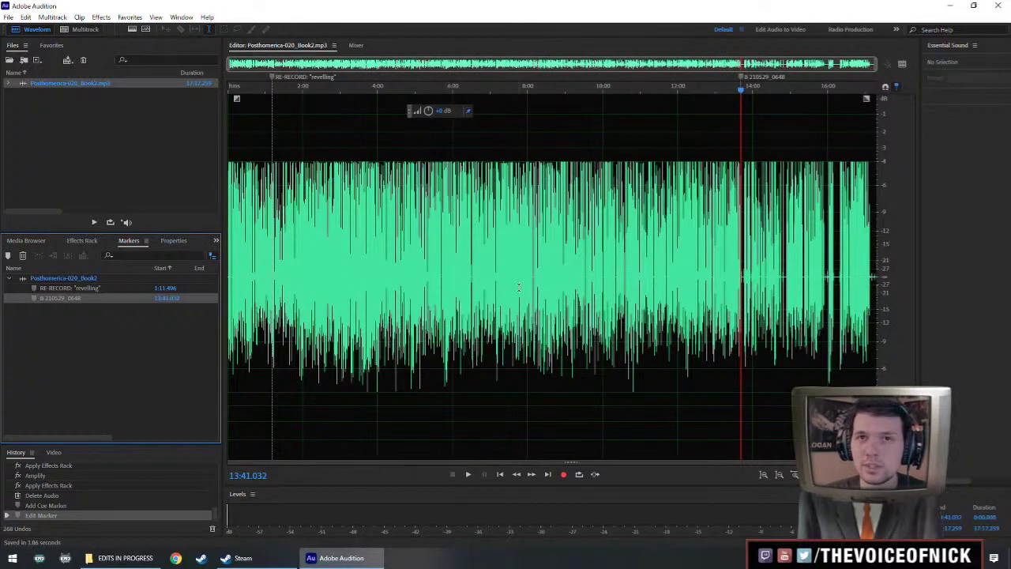
key("alt+Tab")
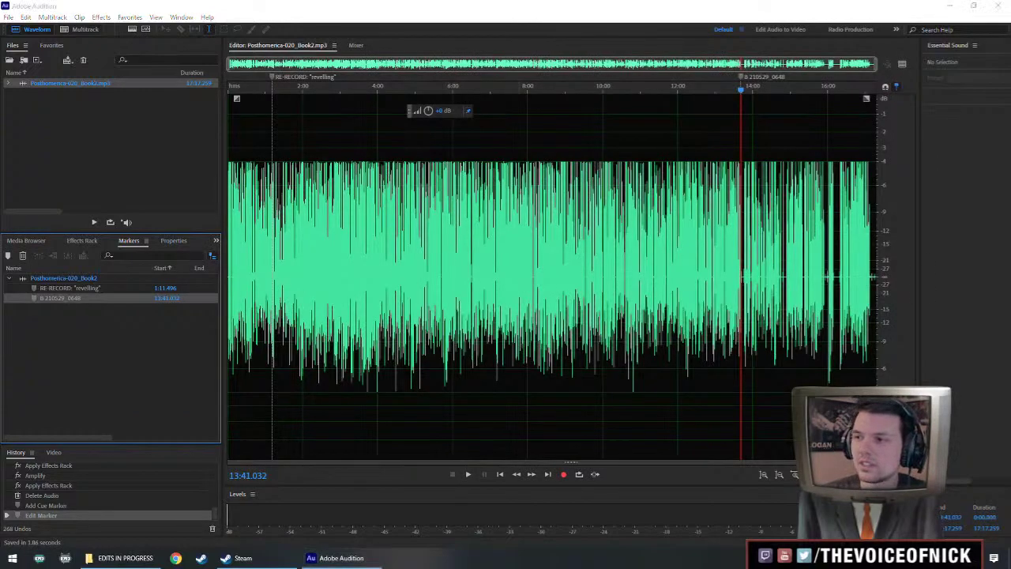